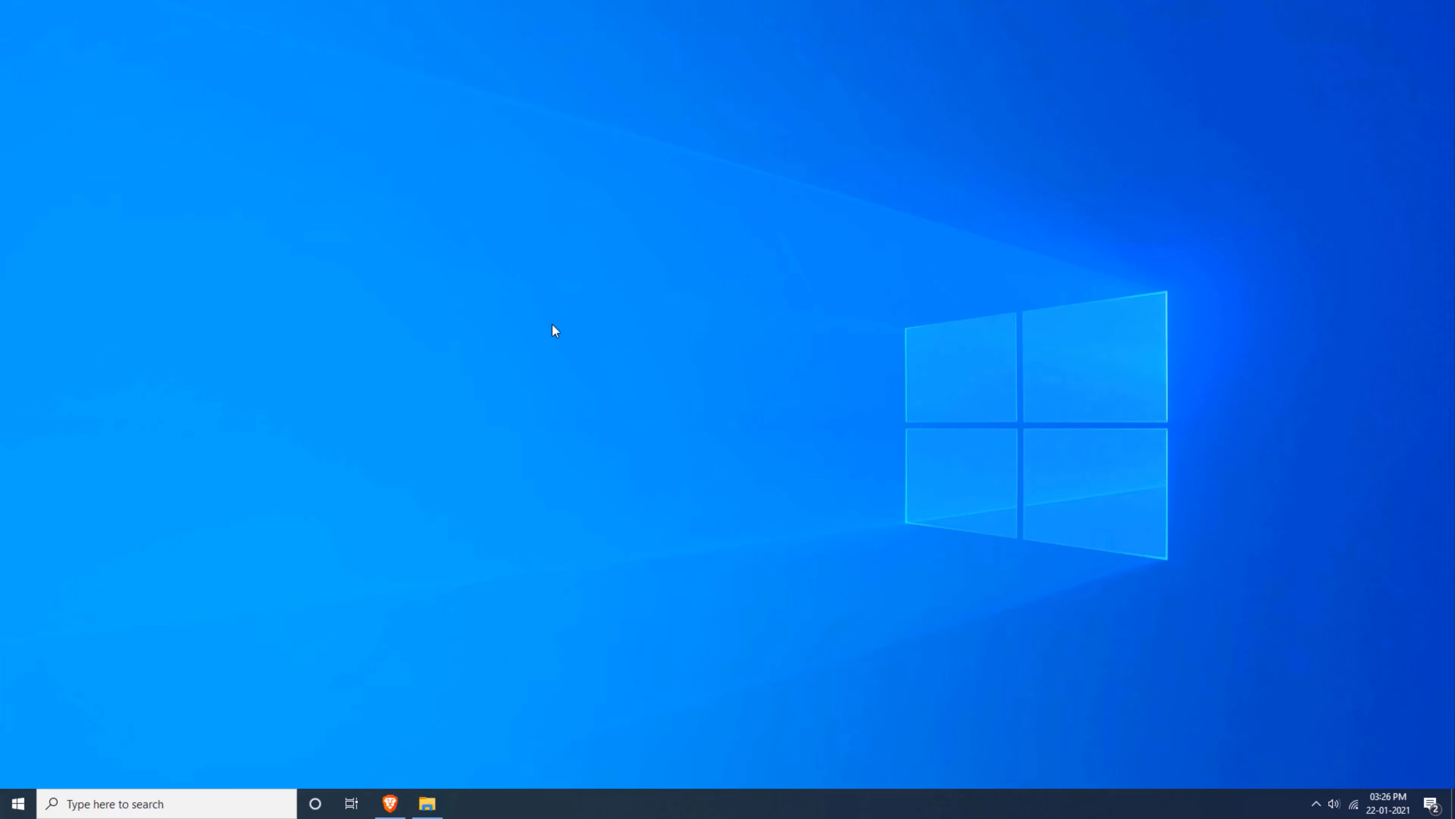
Step: Extract New folder from the Paznoid Theme by Codixel archive to Local Disk (F:) and close the archive
left_click(423, 804)
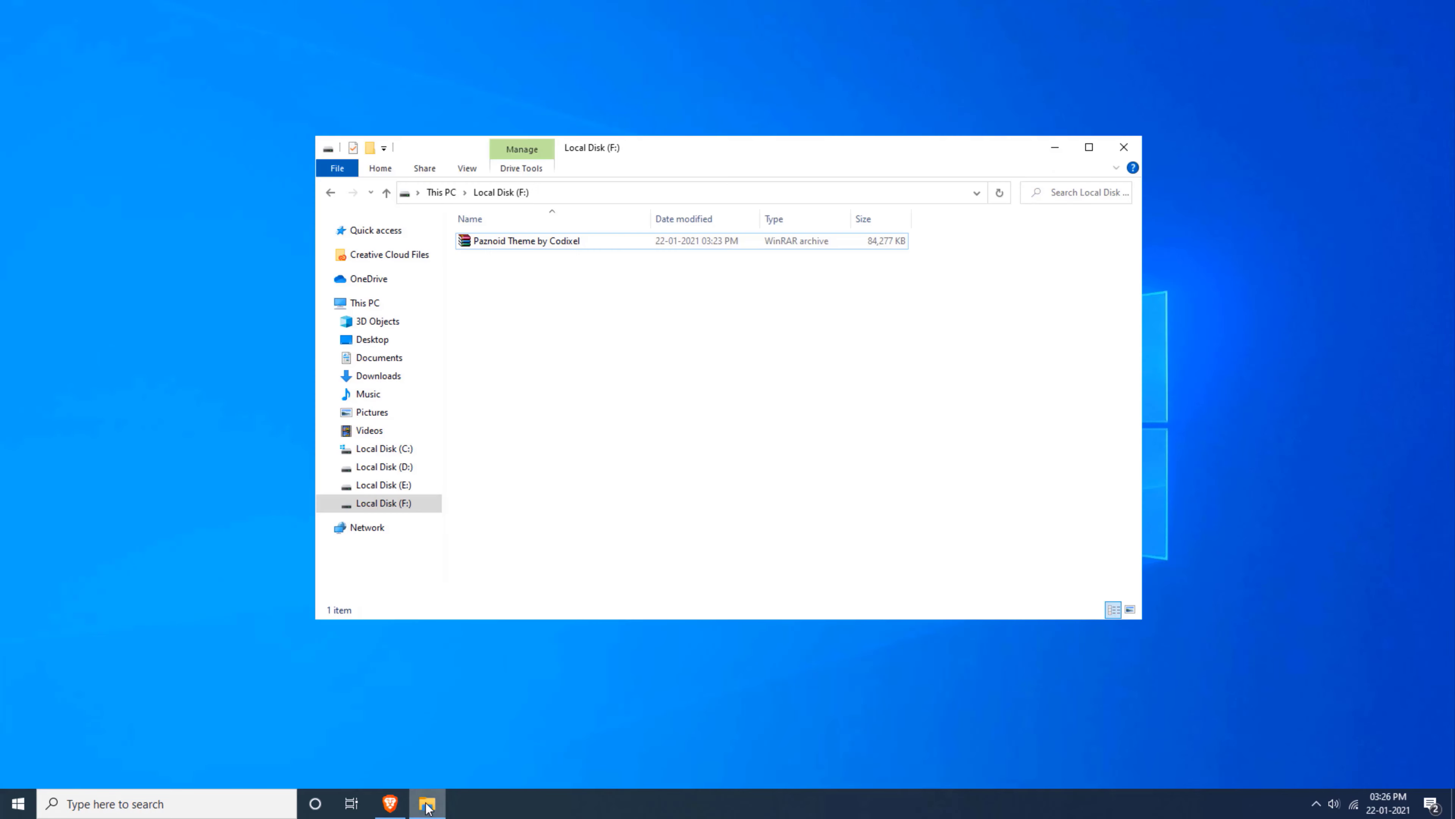
left_click(542, 242)
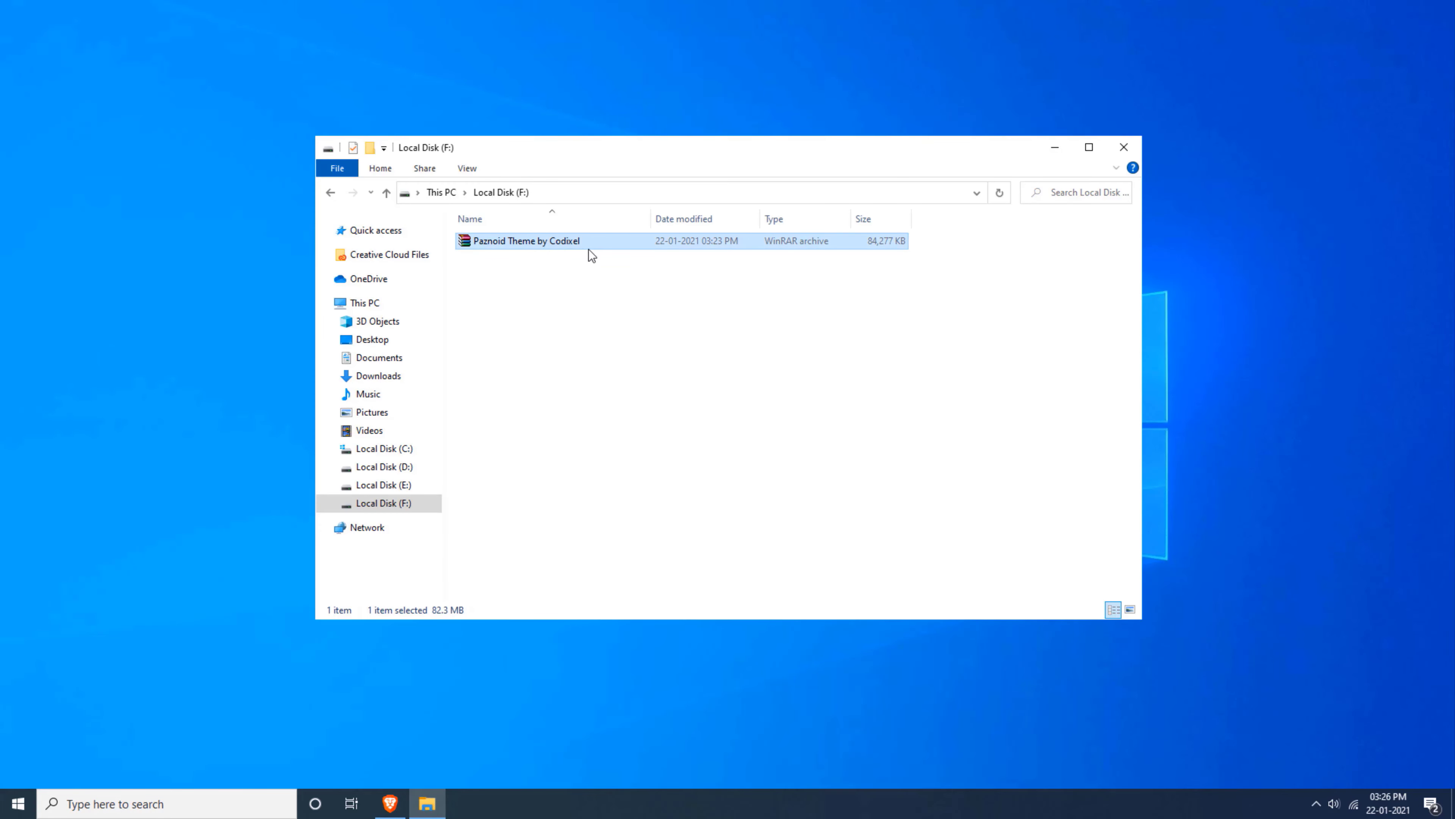
double_click(621, 241)
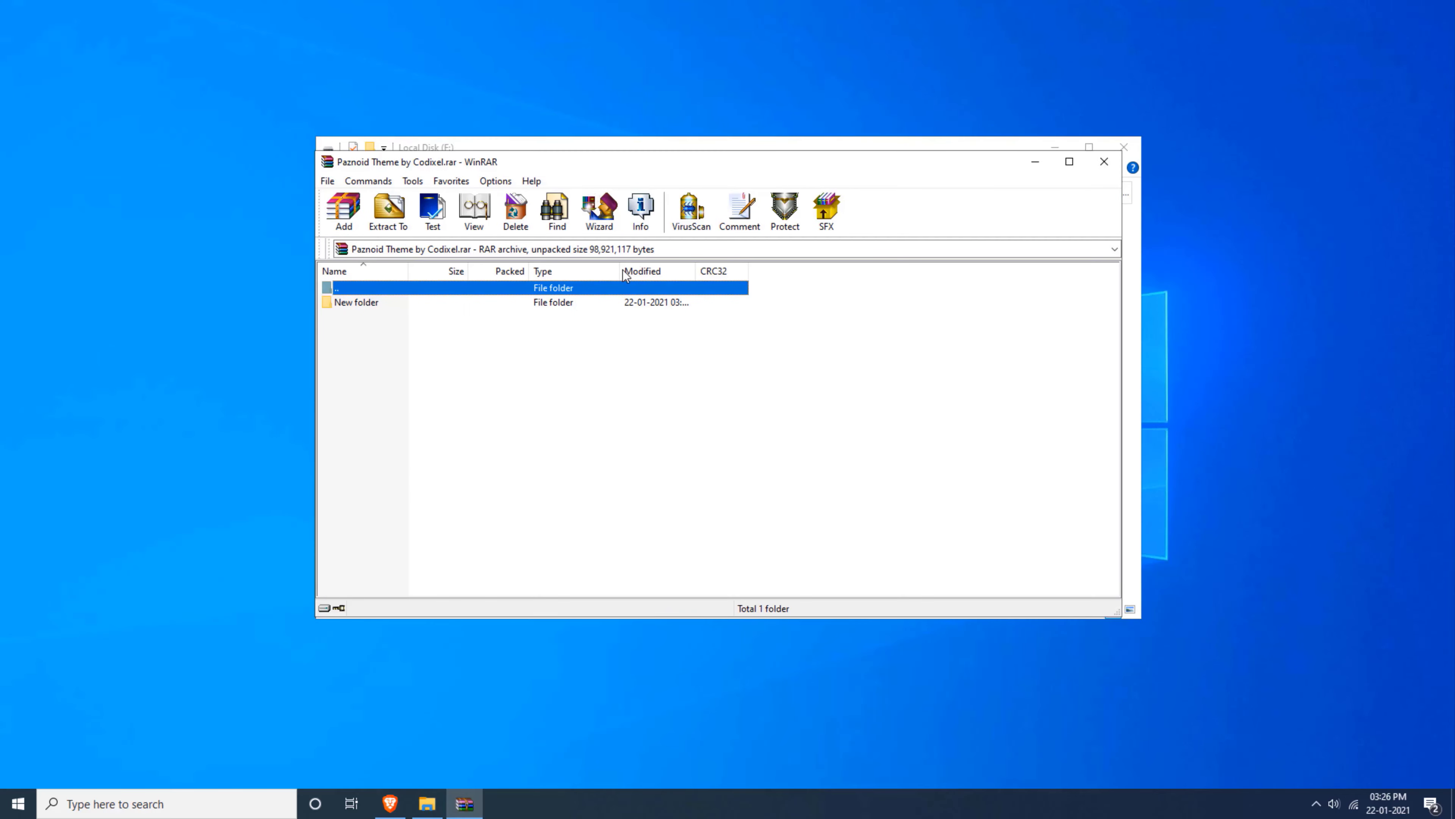
left_click(488, 304)
left_click(387, 211)
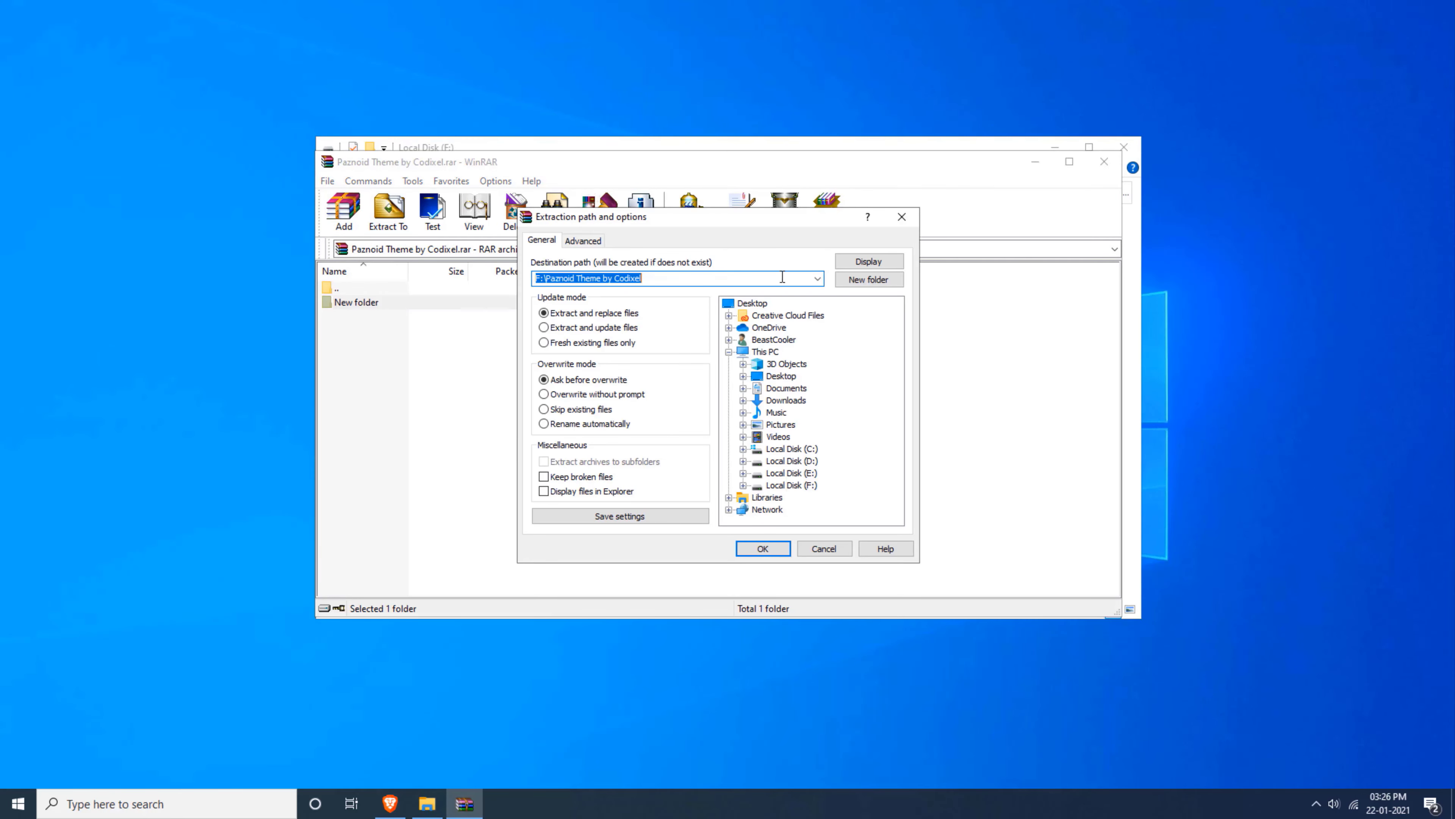
left_click(807, 486)
left_click(762, 549)
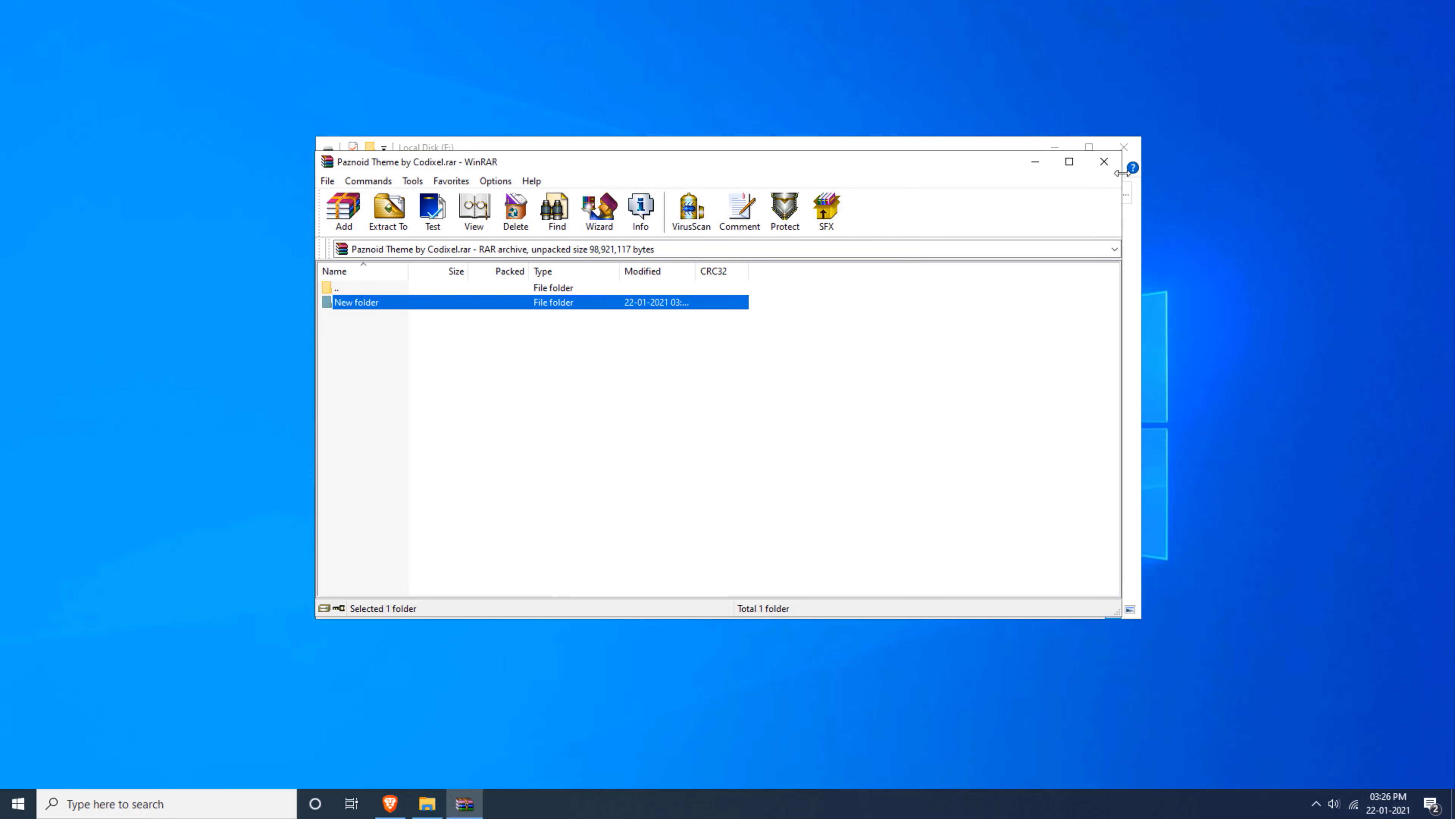
left_click(1104, 161)
Step: Open the extracted New folder on Local Disk (F:)
left_click(571, 256)
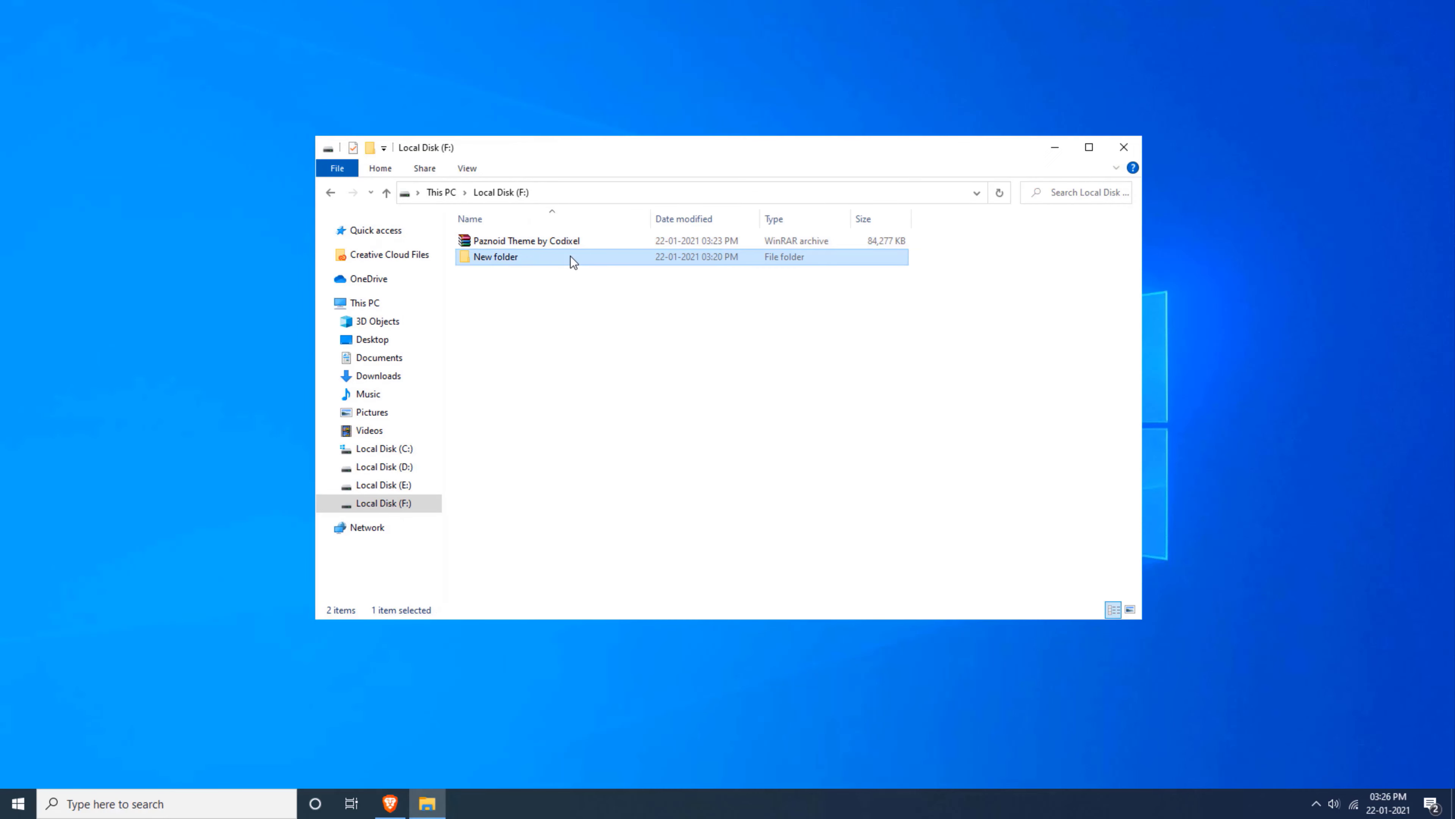
double_click(571, 256)
mouse_move(667, 502)
left_mouse_down()
mouse_move(660, 233)
mouse_move(659, 491)
left_mouse_up()
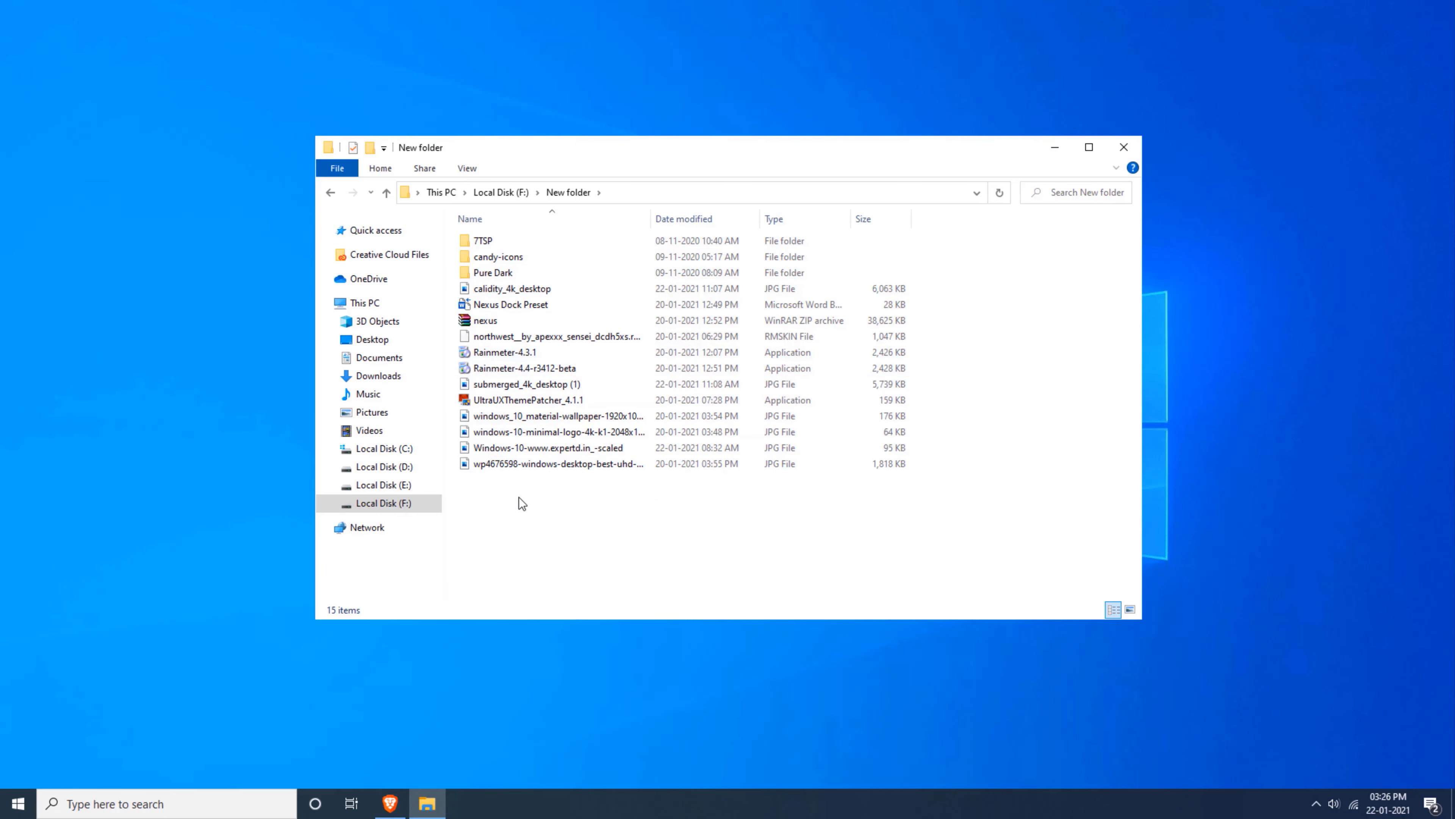
Step: Preview the supplied wallpapers, including submerged_4k_desktop (1) and the Windows-themed images, and close the viewer
double_click(550, 385)
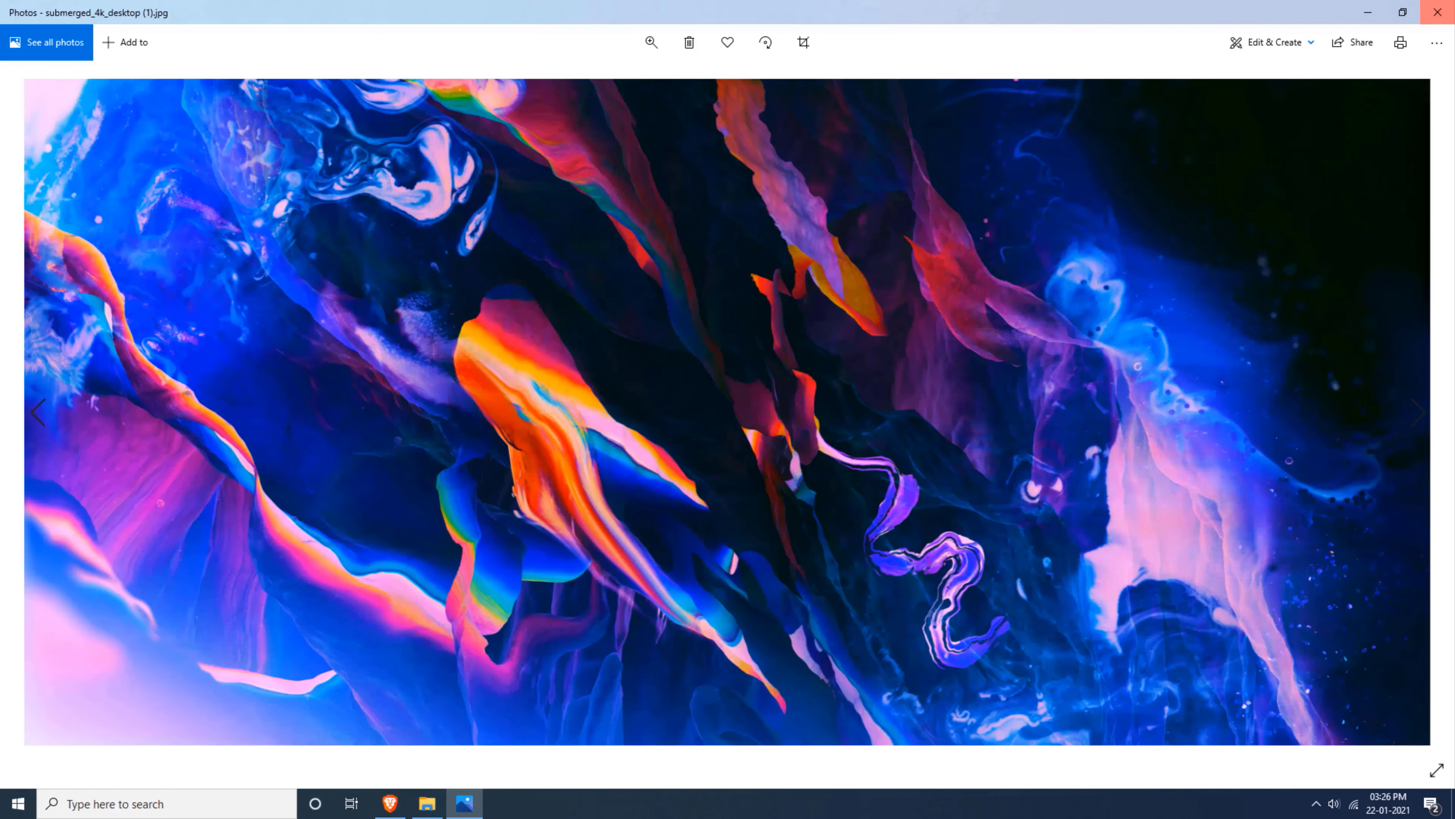
left_click(1437, 11)
left_click_drag(545, 478, 548, 417)
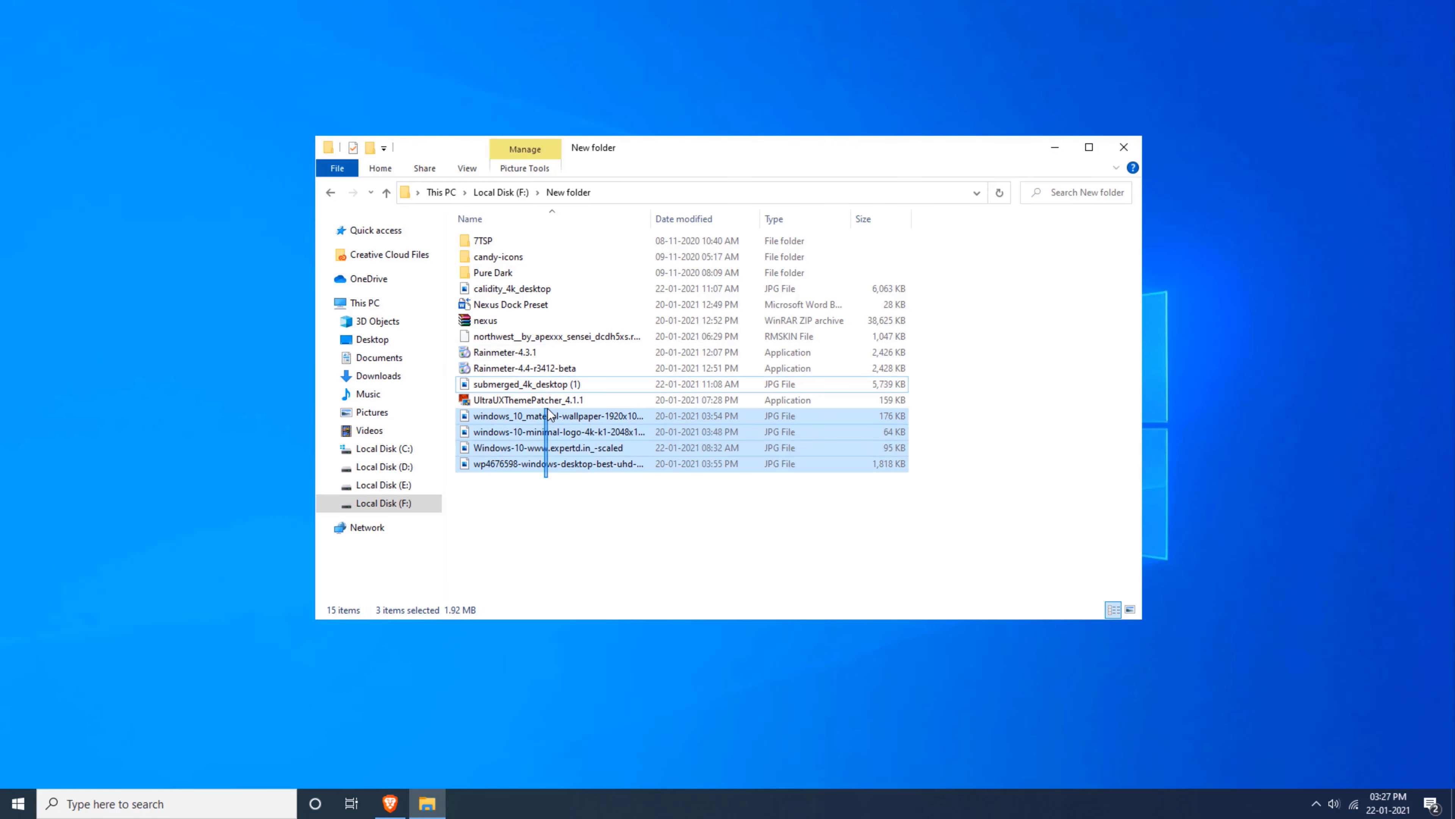
left_click_drag(555, 498, 561, 424)
left_click(532, 390, "ctrl")
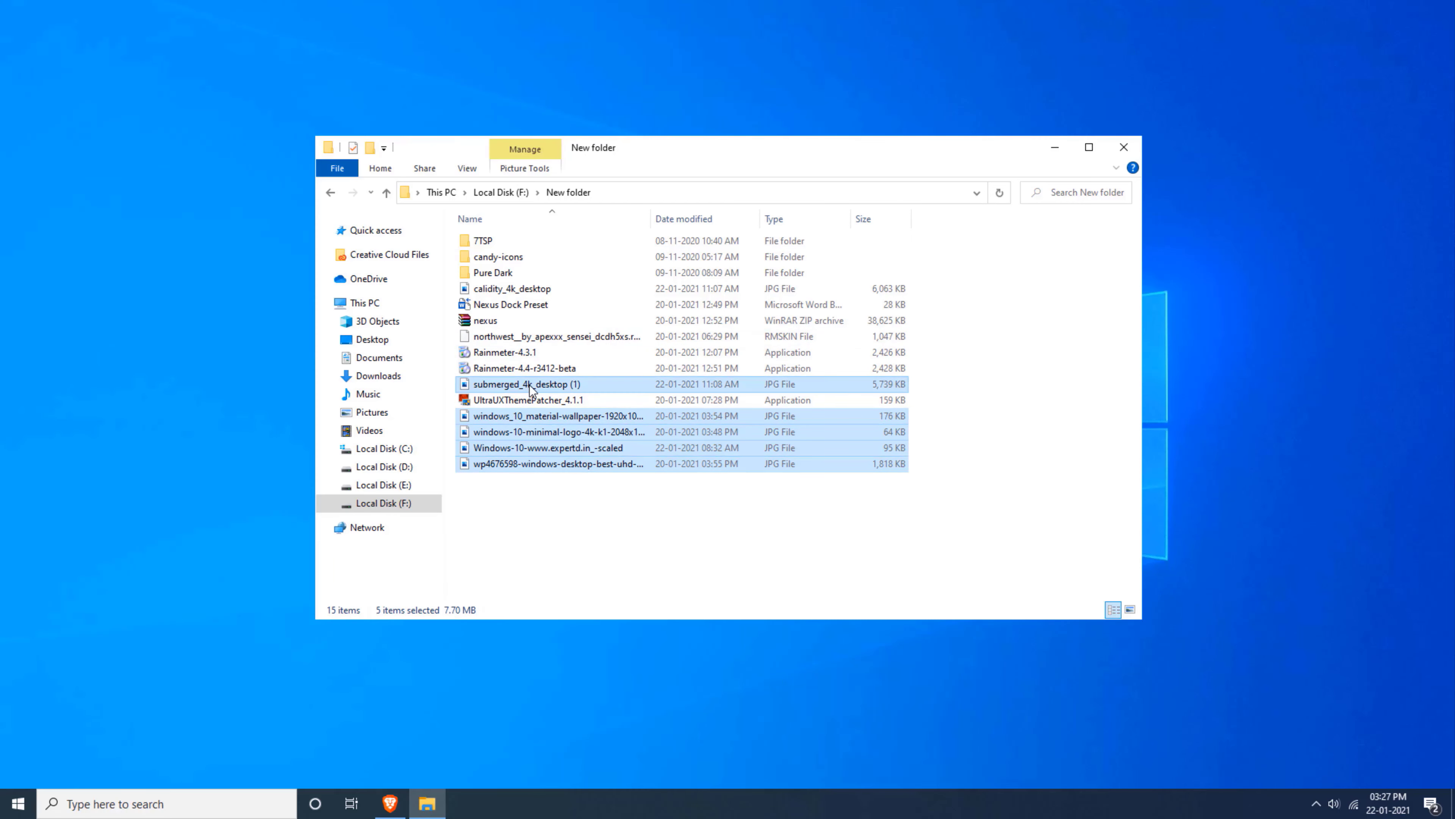
right_click(530, 392)
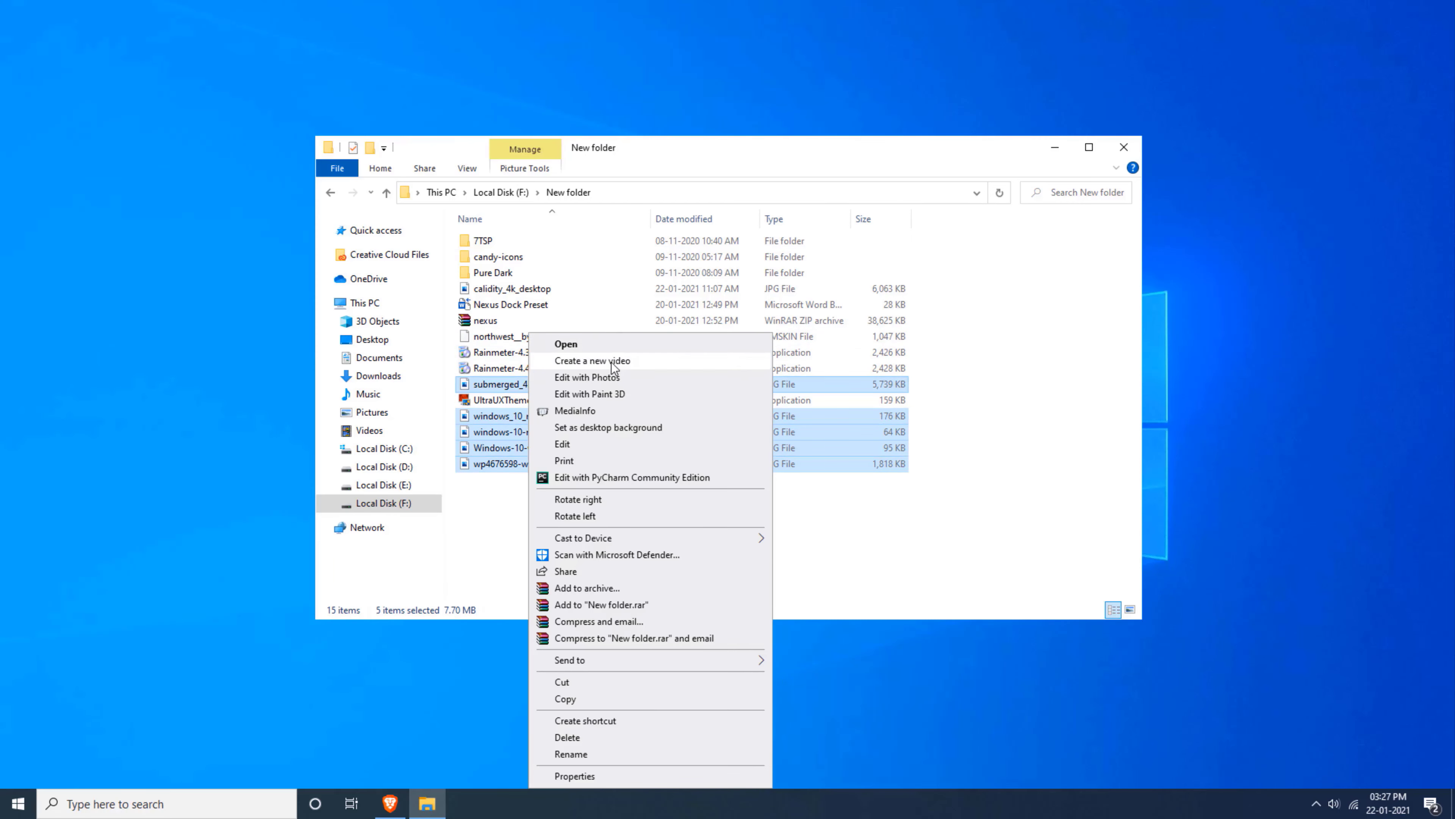
left_click(608, 339)
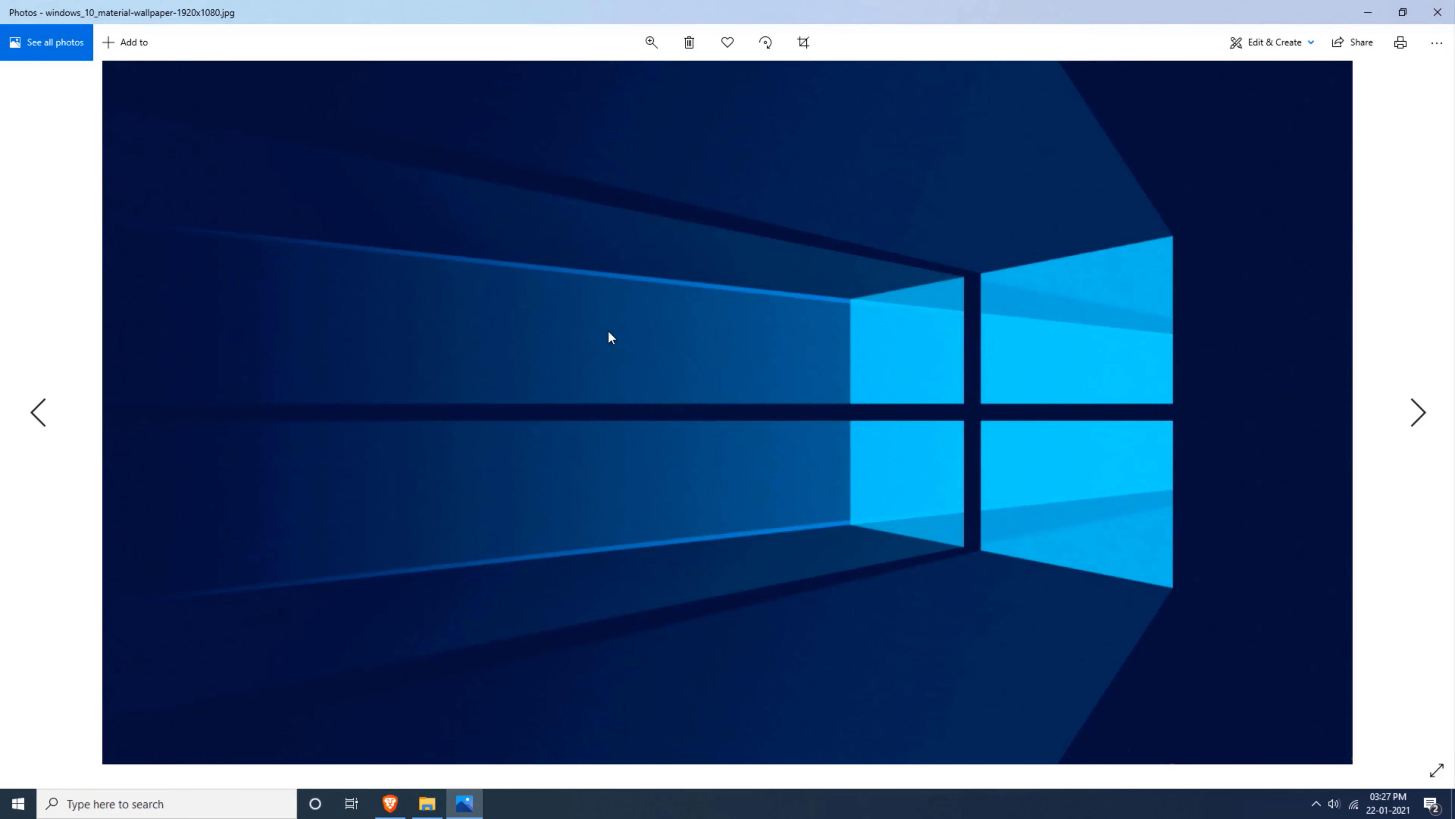
scroll(608, 336, "down", 2)
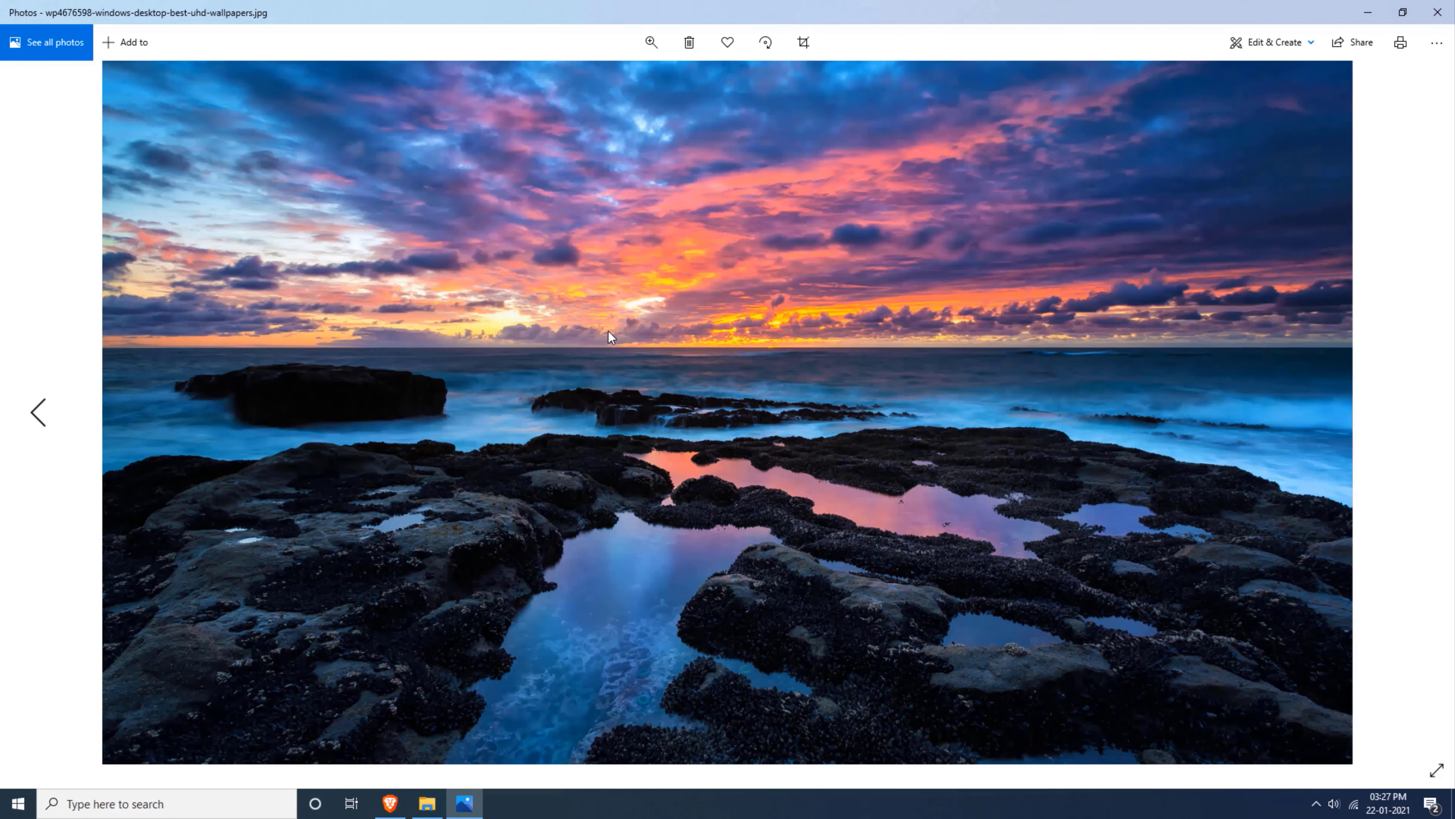
left_click(1437, 12)
left_click(608, 557)
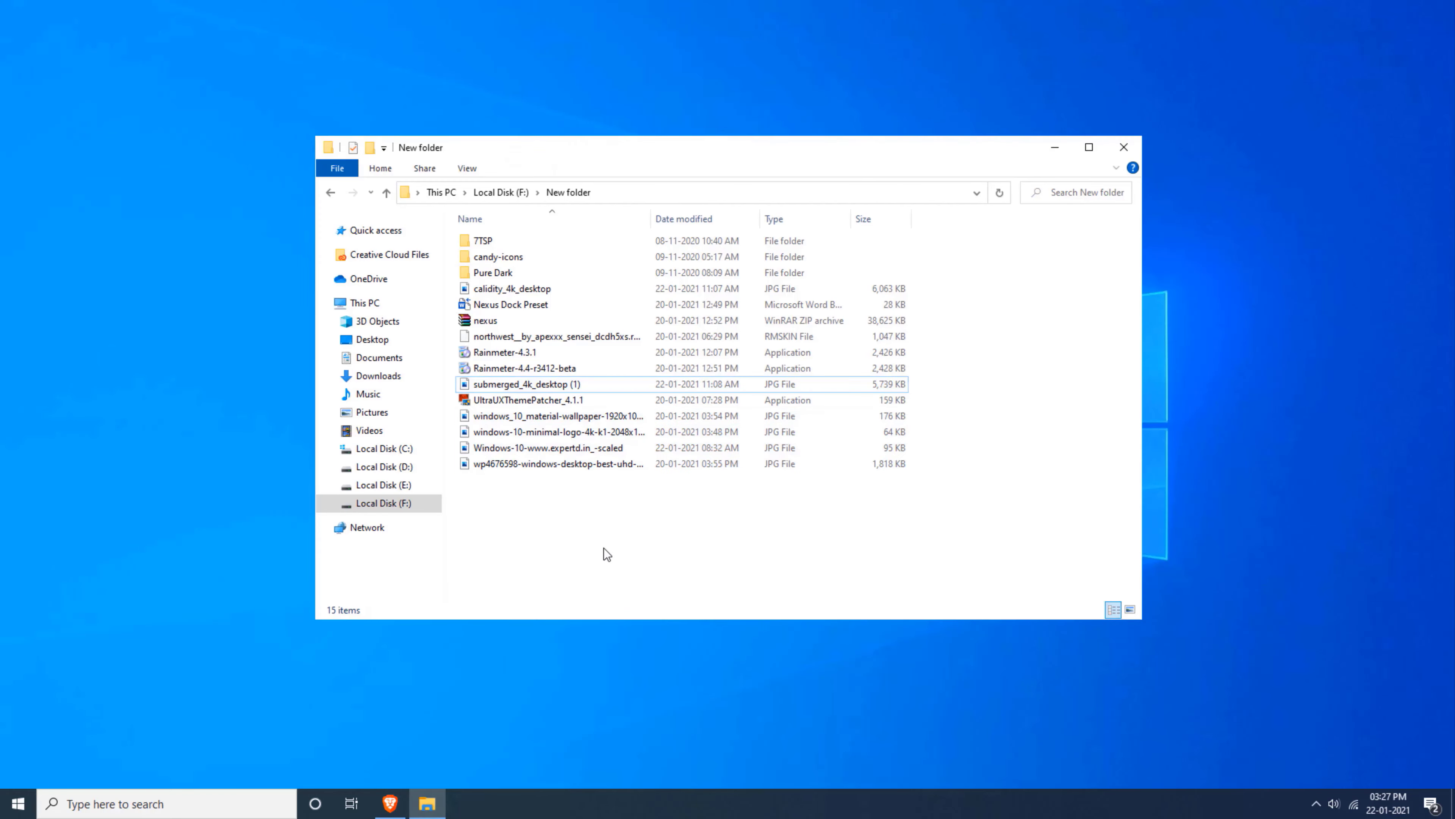
Step: Set submerged_4k_desktop (1) as the desktop background and minimize the folder window to show the desktop
double_click(576, 384)
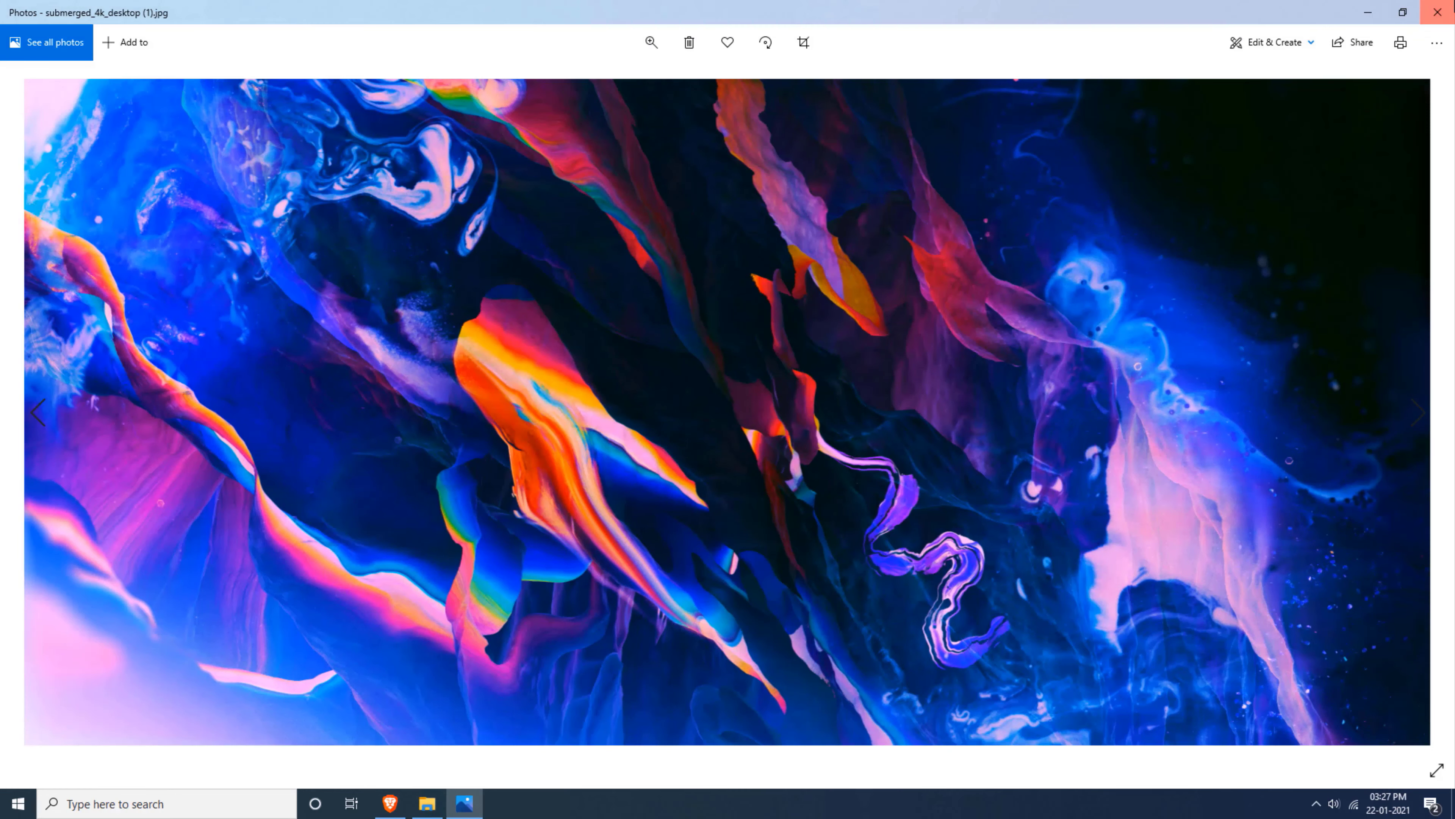
key("Escape")
right_click(641, 384)
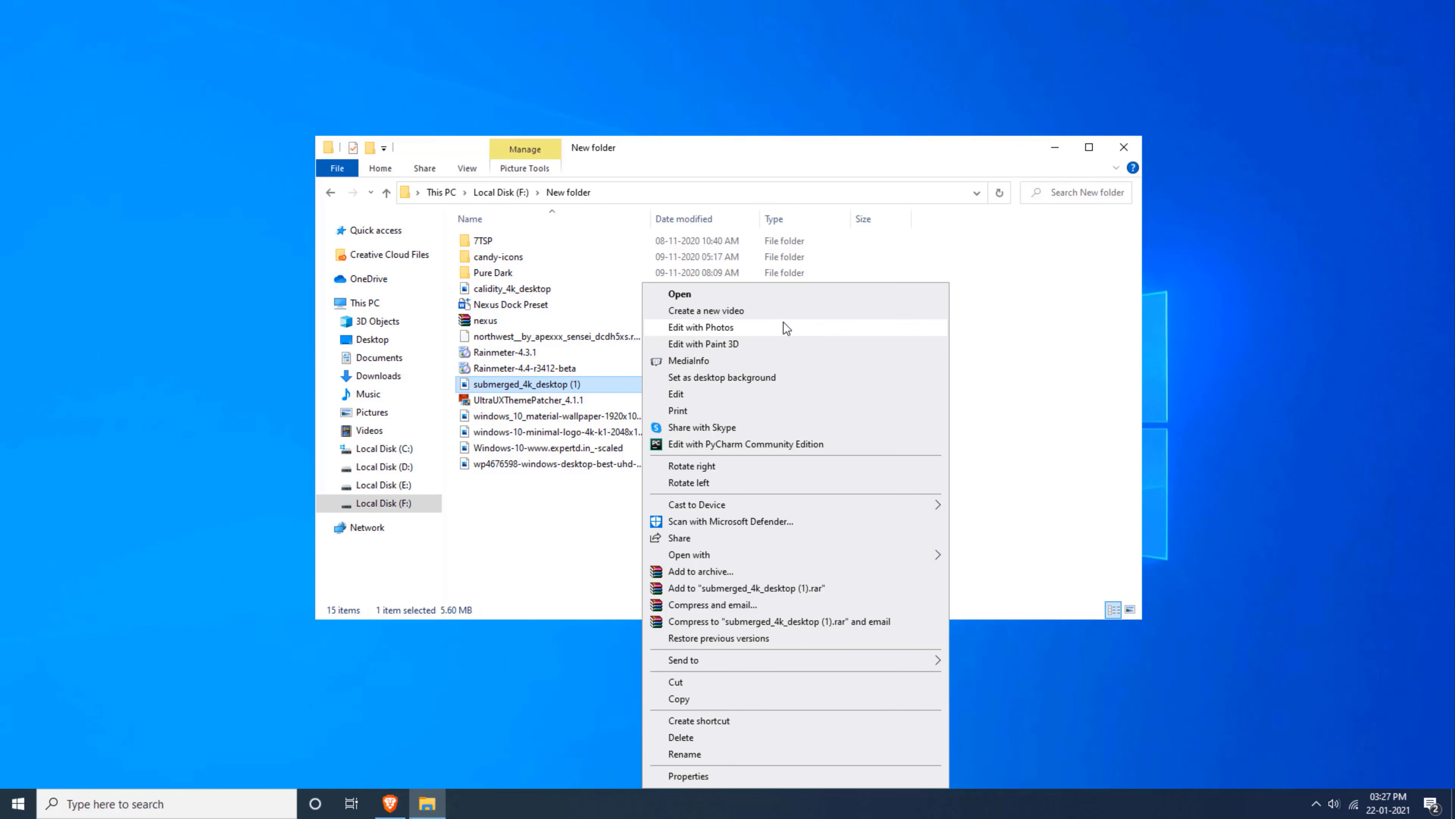
left_click(738, 378)
left_click(1055, 147)
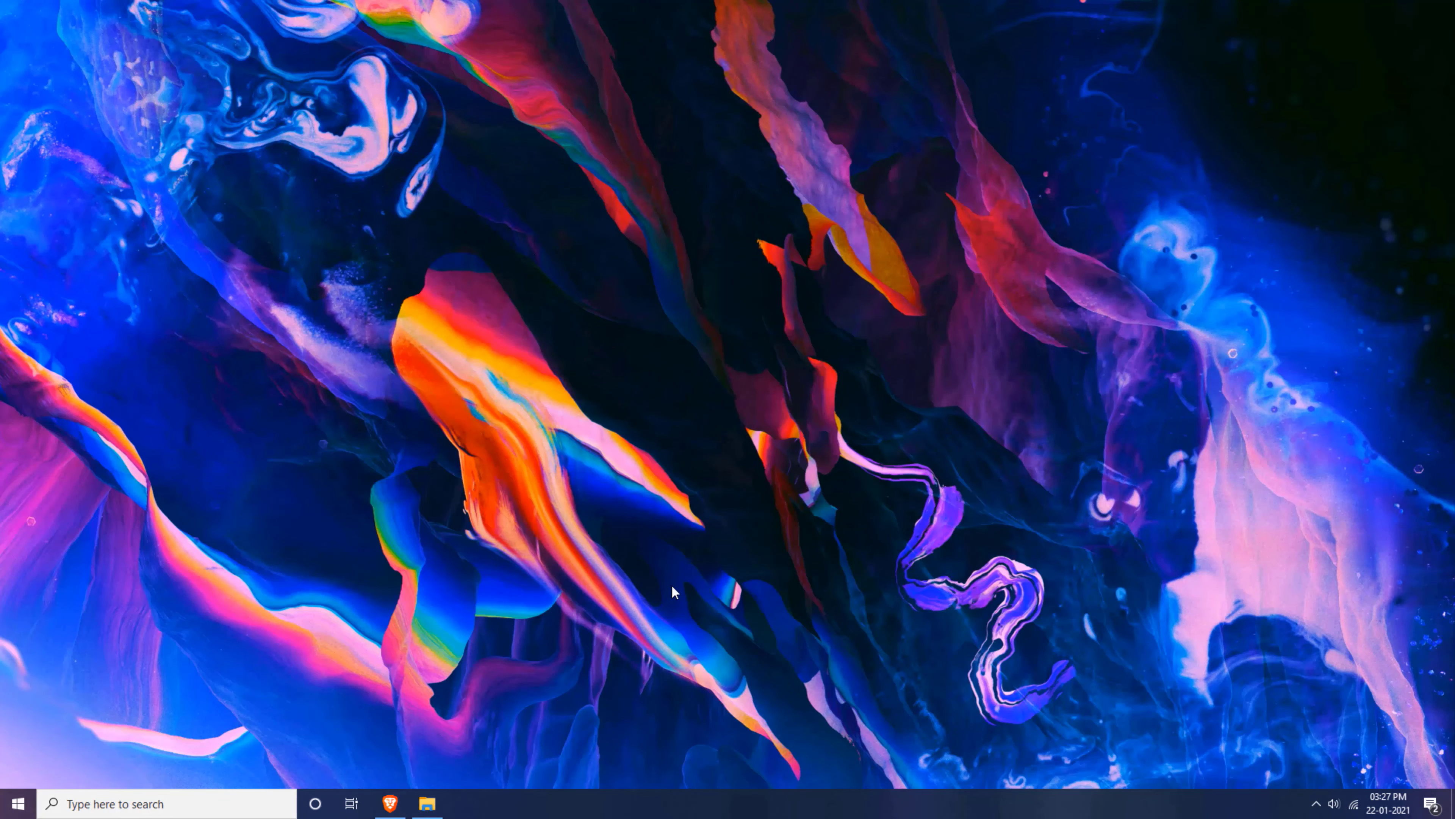
Step: Start the UltraUXThemePatcher_4.1.1 setup, accept the license terms and proceed to the system information page
left_click(426, 803)
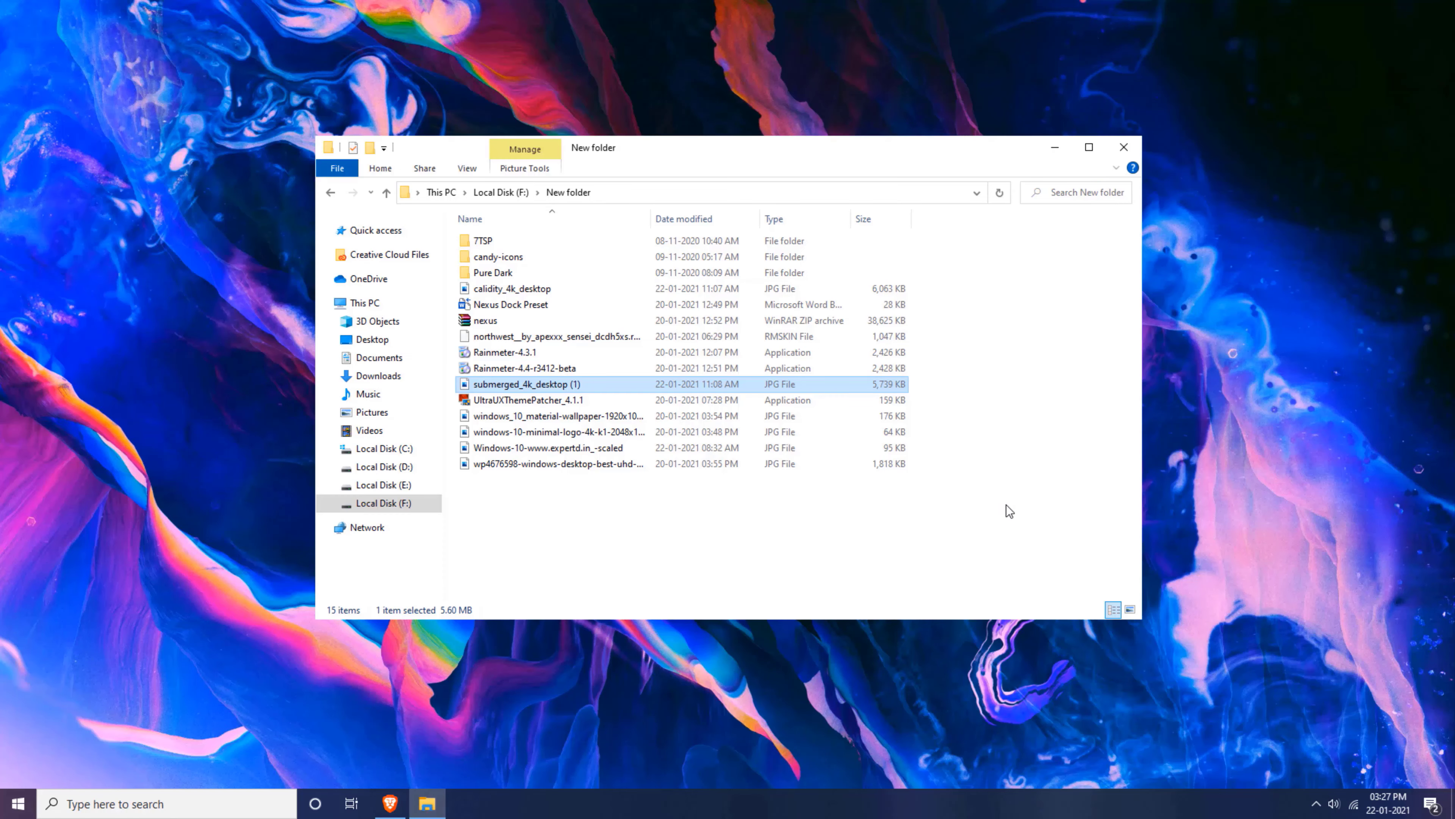
double_click(521, 401)
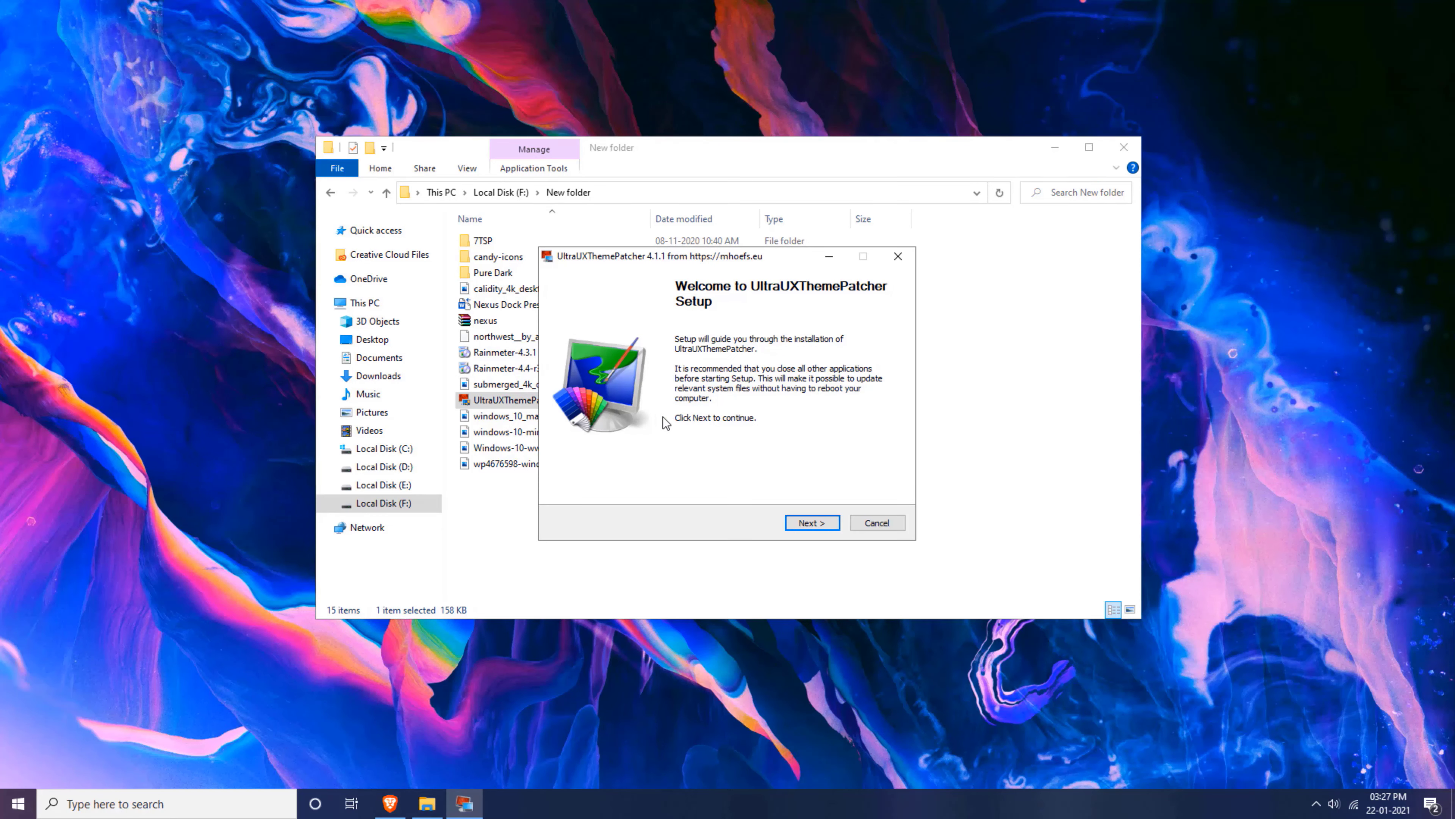
left_click(808, 524)
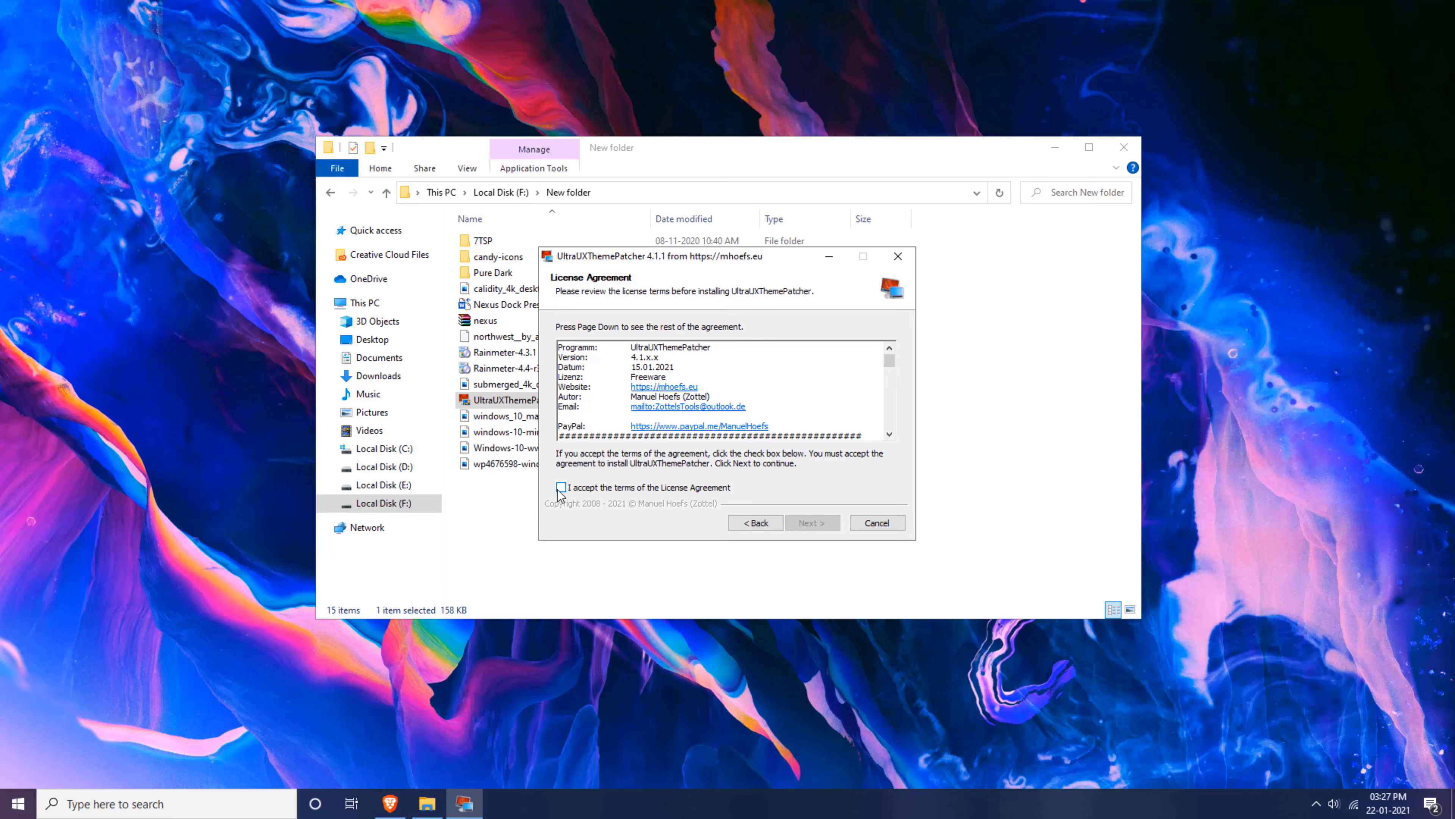
left_click(583, 488)
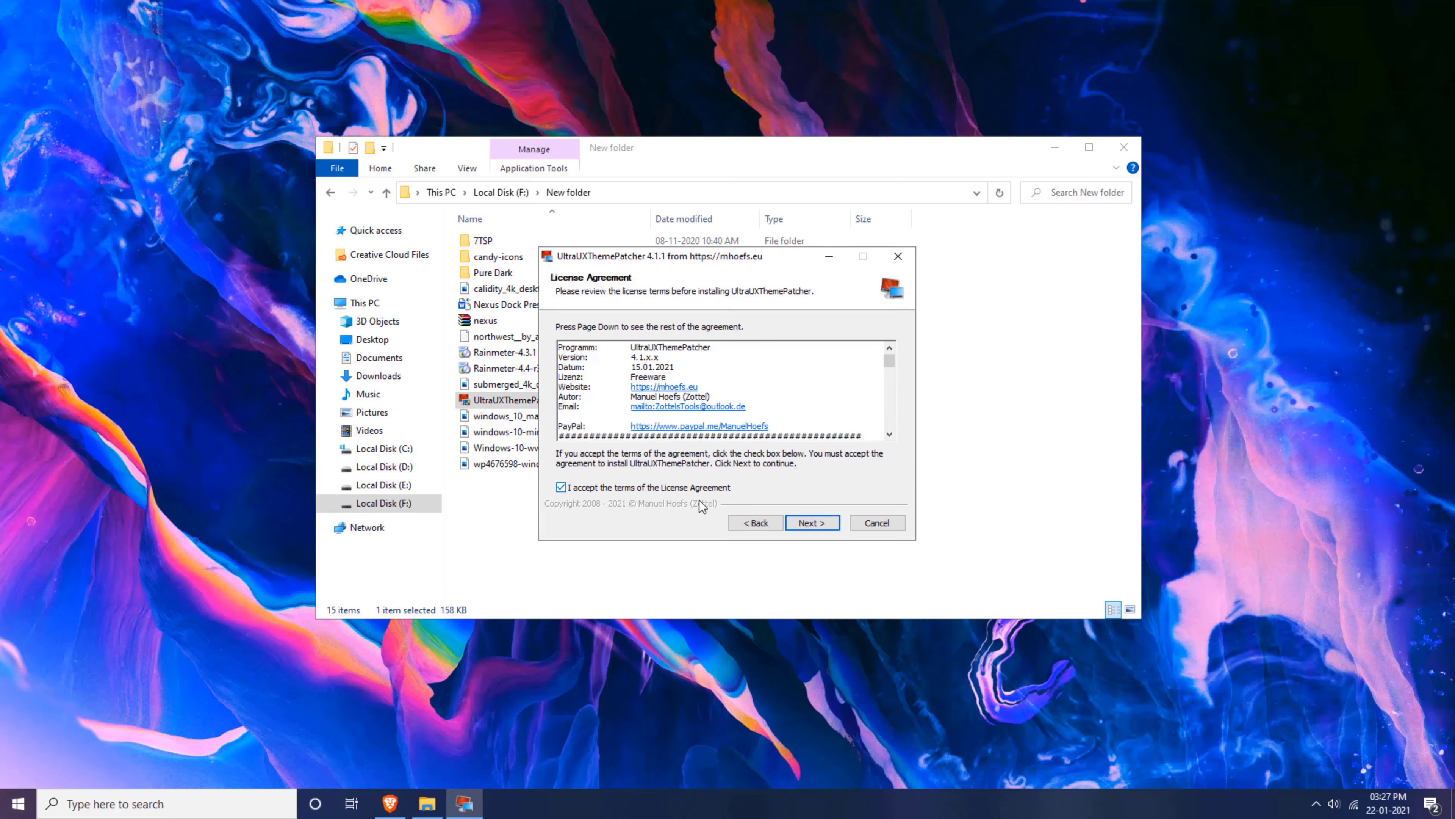
left_click(828, 523)
left_click(836, 526)
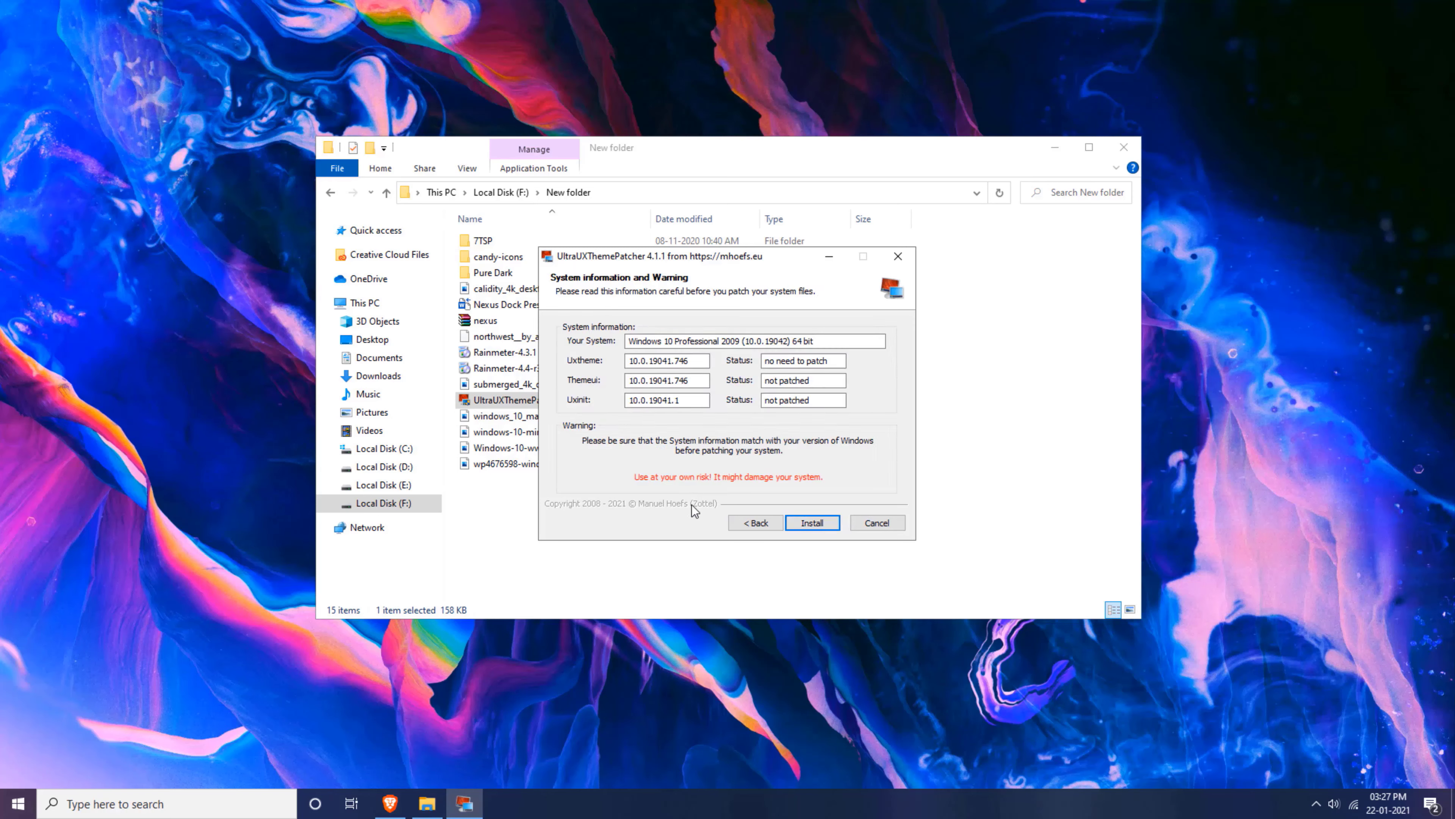
Step: Install the UltraUXThemePatcher system file patches and continue past the donation page
mouse_move(831, 399)
left_mouse_down()
mouse_move(790, 399)
mouse_move(841, 400)
left_mouse_up()
left_click(816, 526)
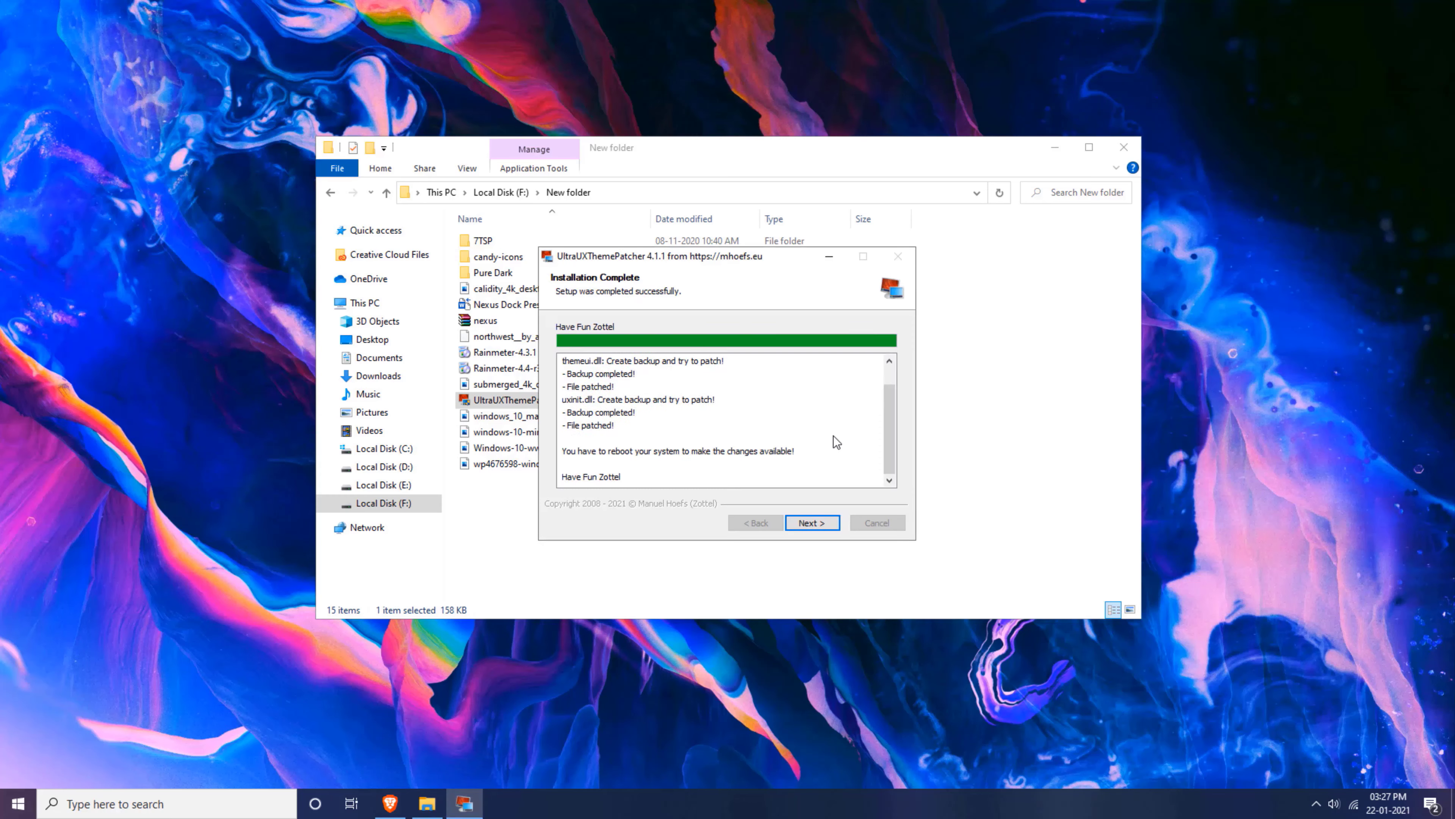
left_click(817, 526)
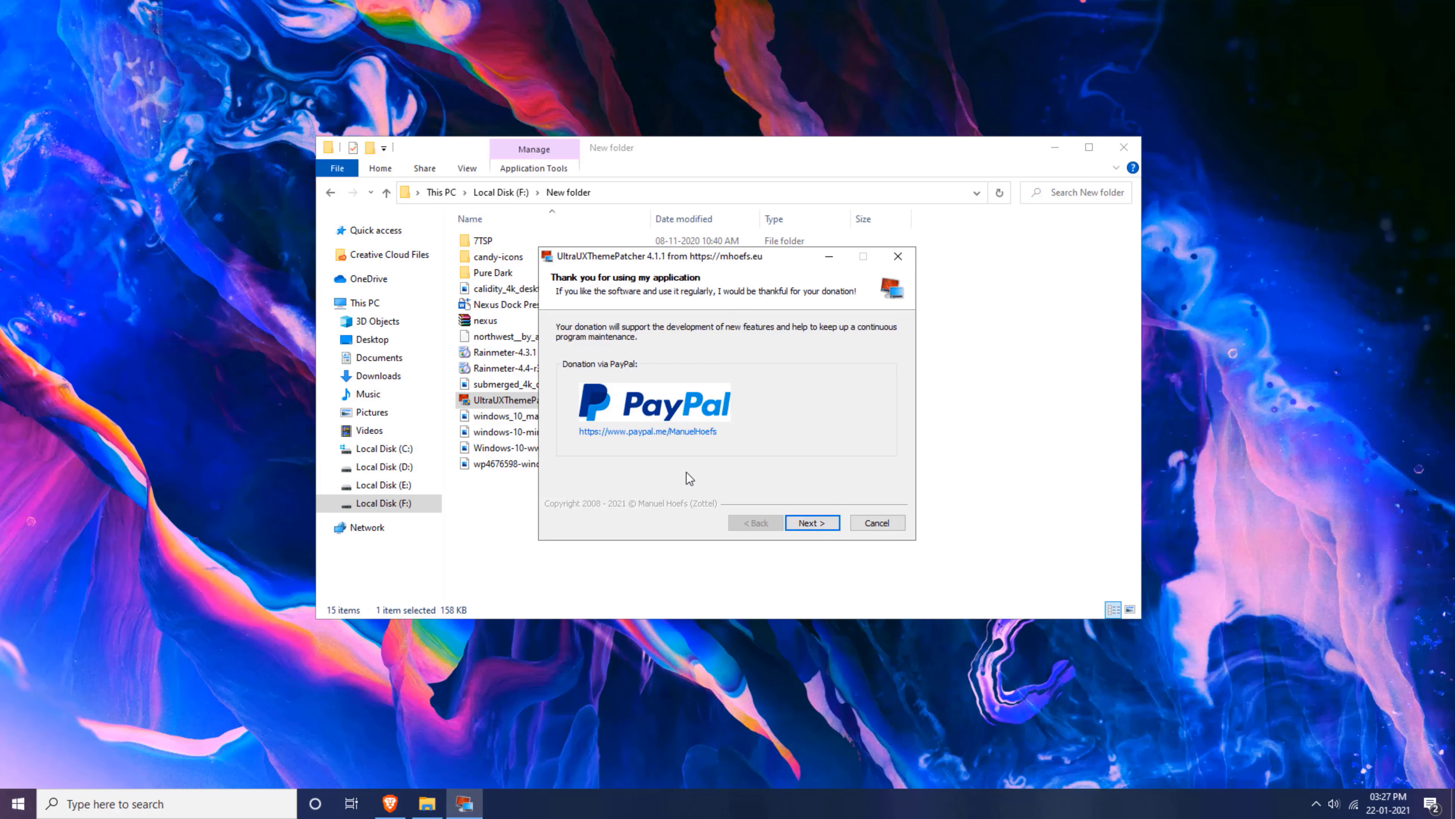
left_click(822, 532)
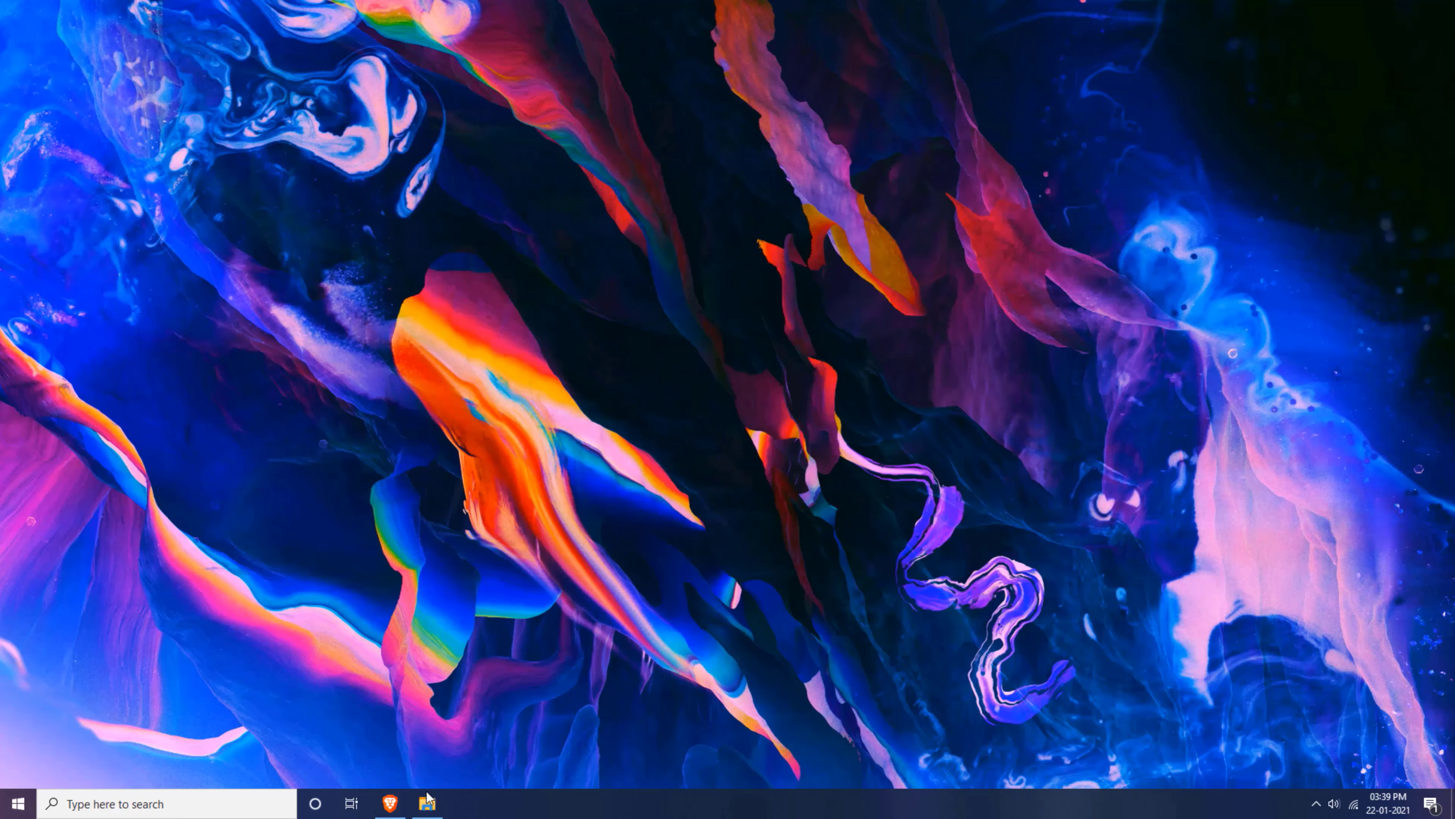
Step: Rerun the UltraUXThemePatcher_4.1.1 setup to check the patch status of the system files, then cancel it
left_click(427, 802)
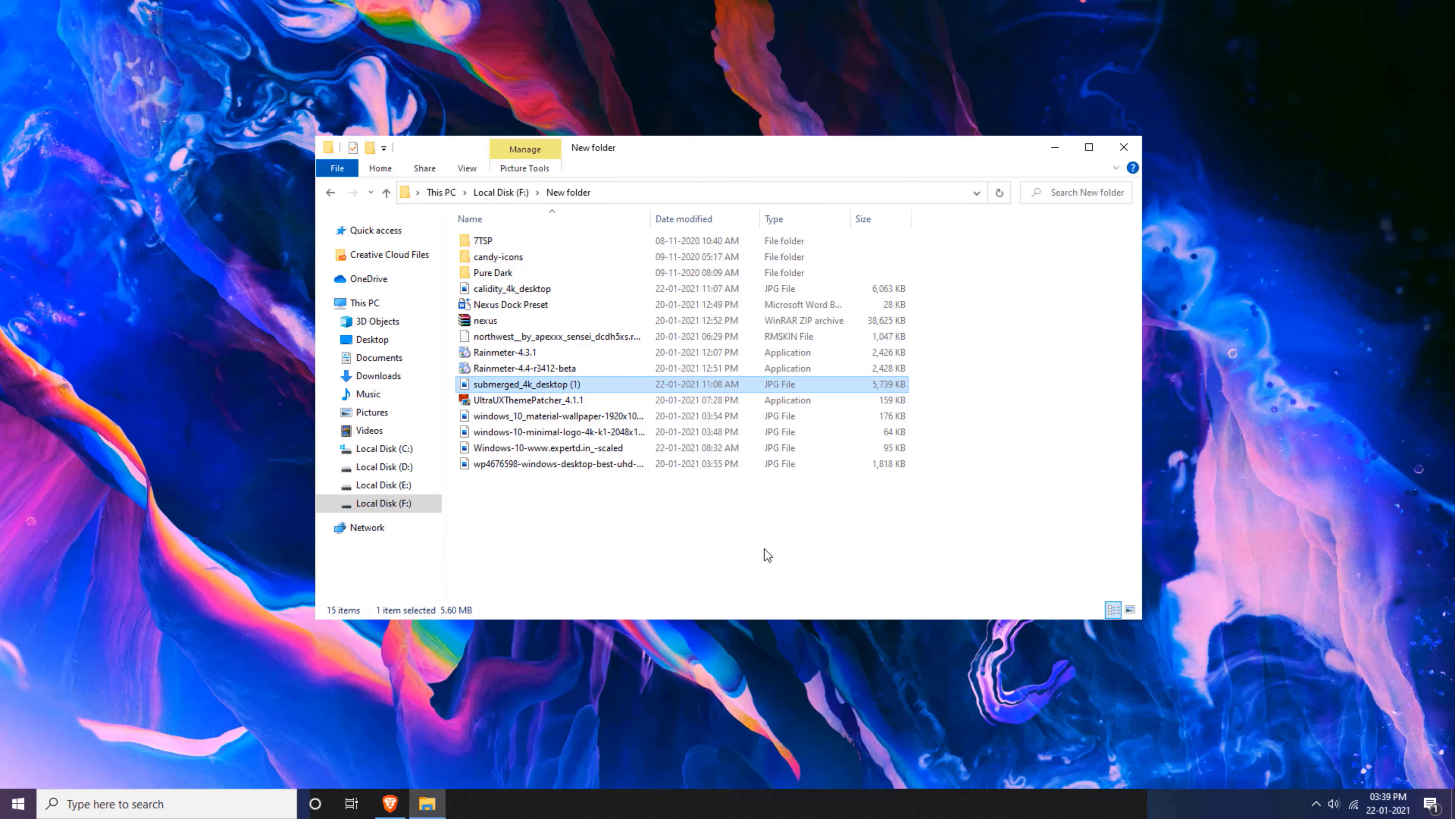
left_click(554, 400)
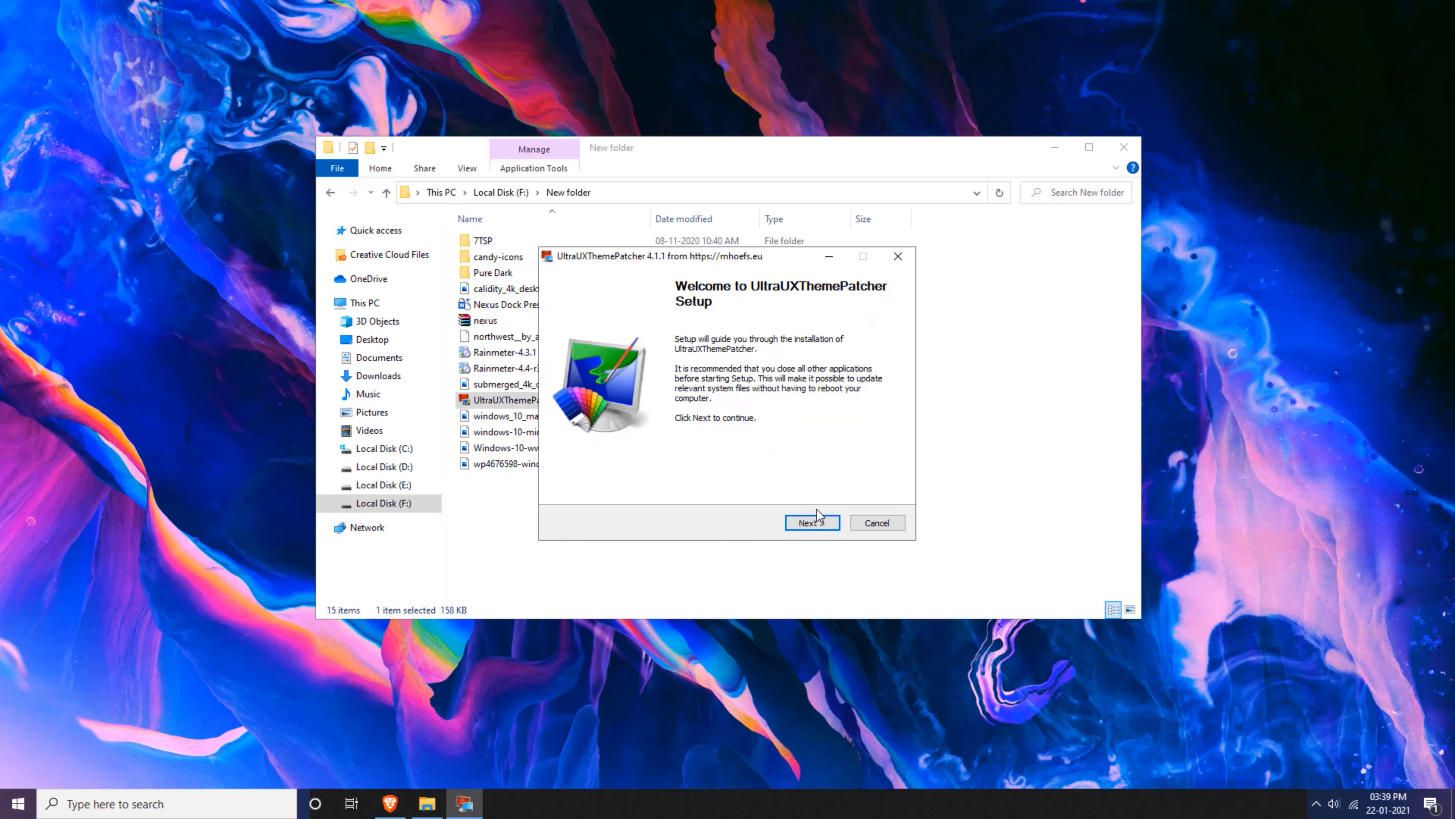
left_click(811, 521)
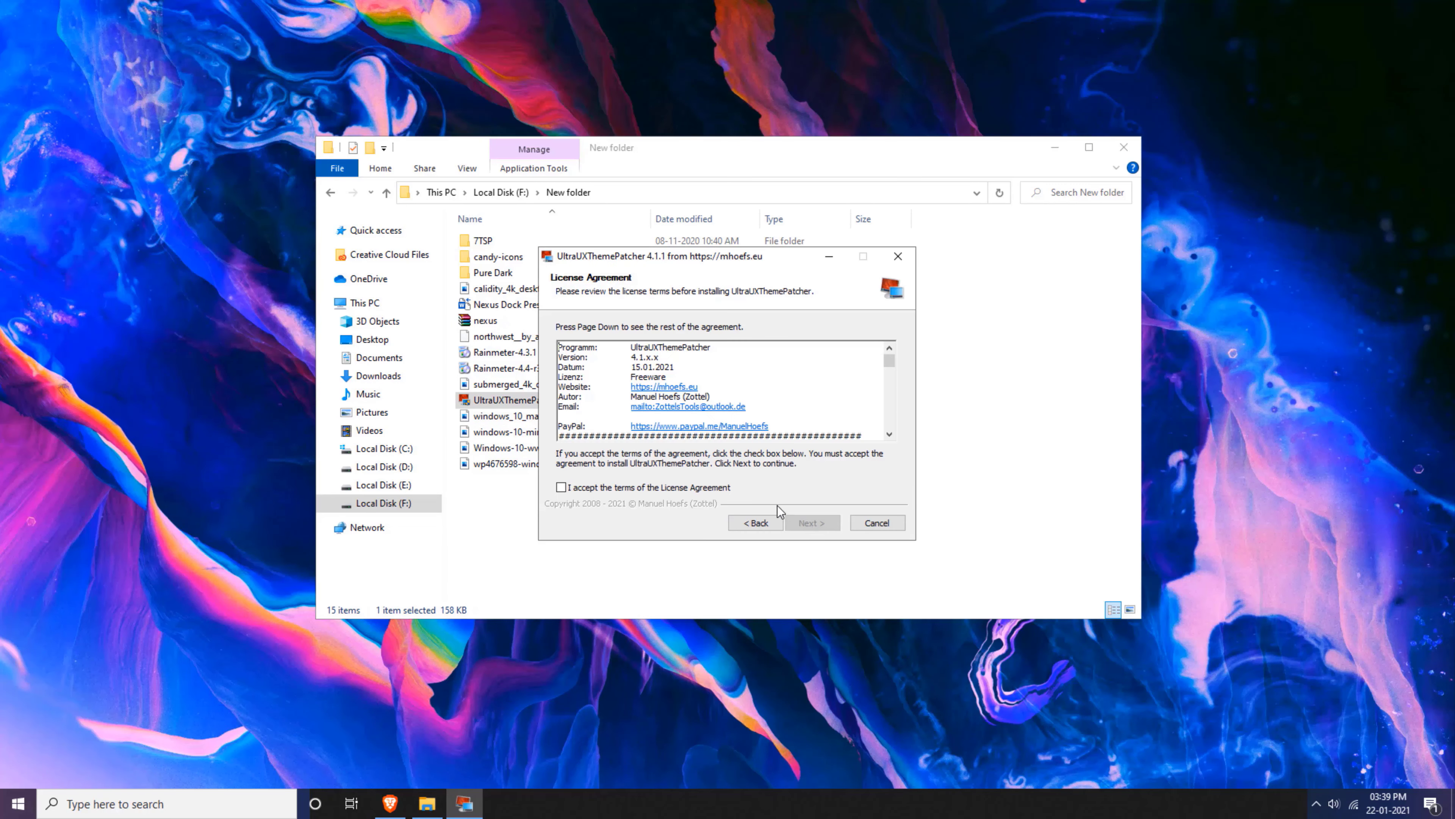
left_click(578, 489)
left_click(812, 522)
left_click(813, 522)
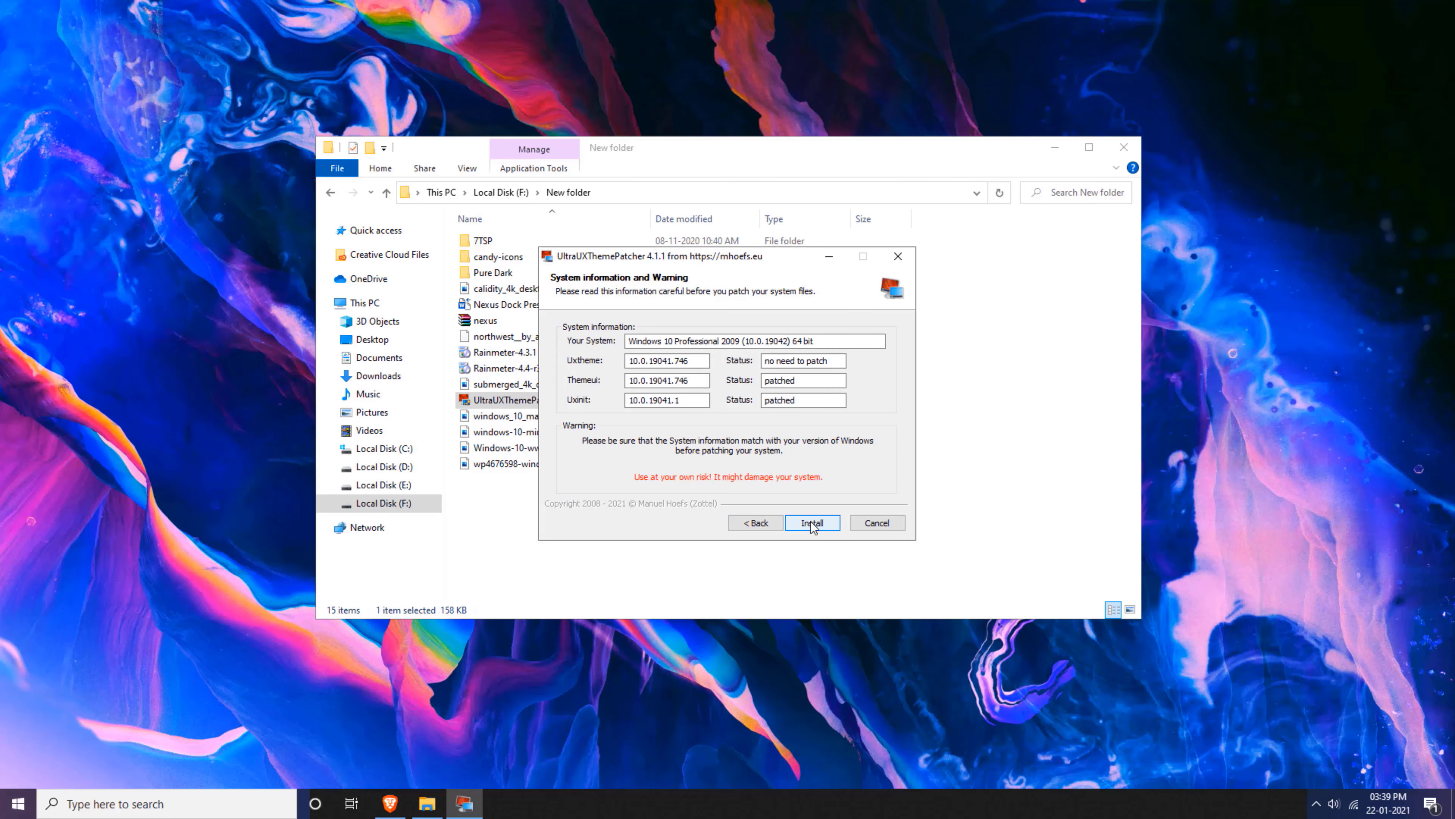
double_click(786, 400)
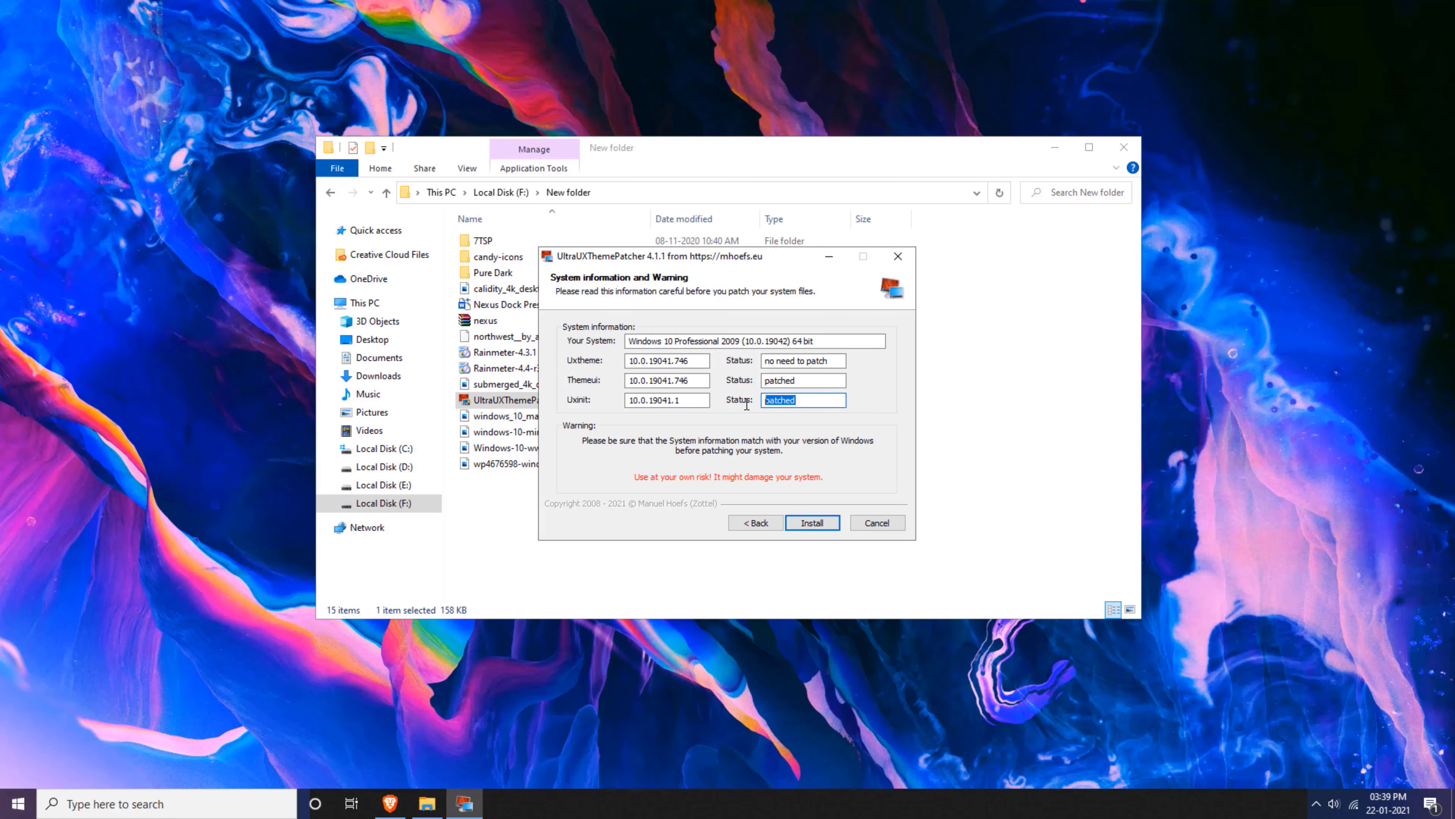
left_click(878, 523)
left_click(777, 452)
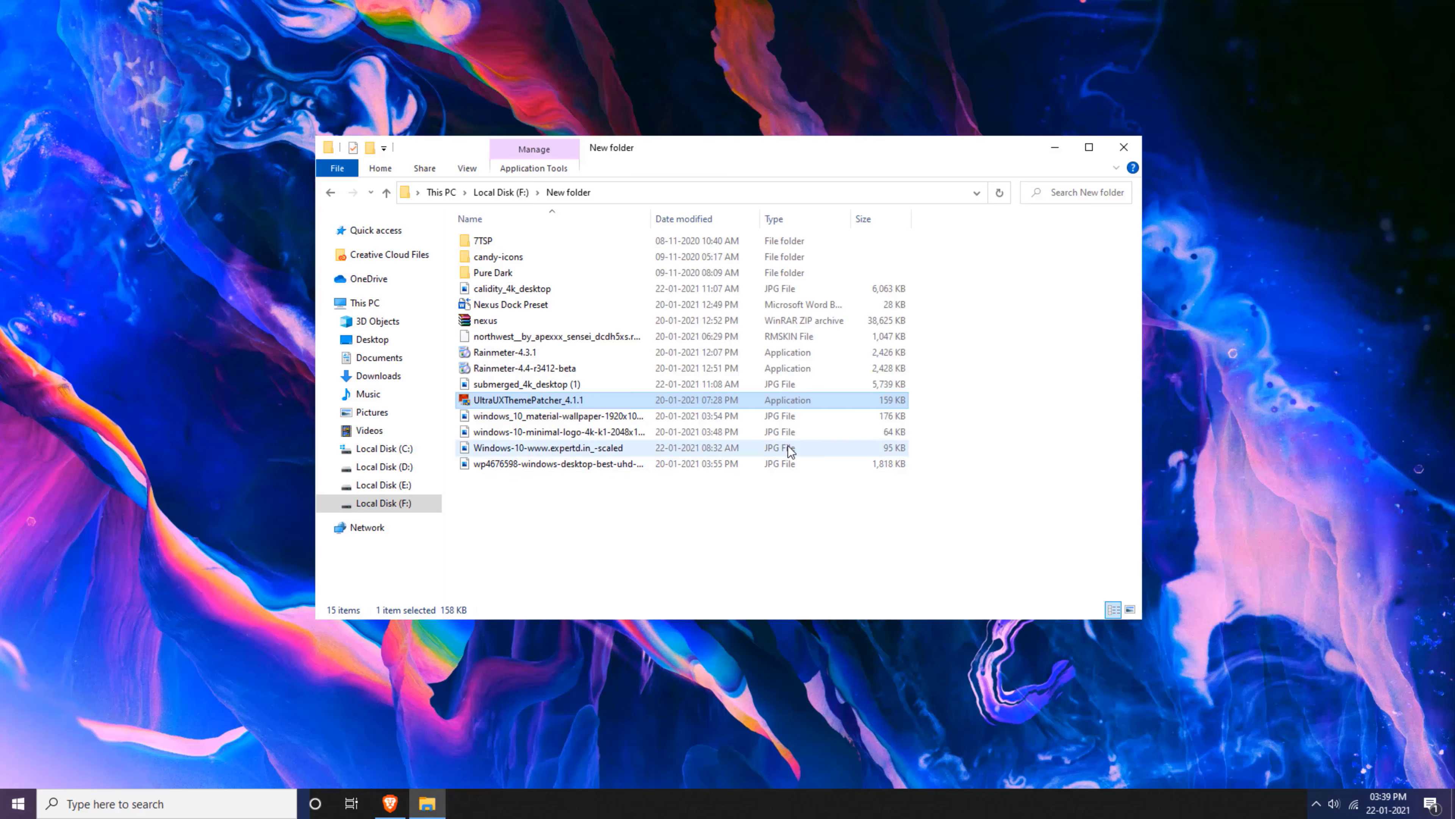
Step: Copy all the theme files and folders inside the Pure Dark folder
left_click(542, 464)
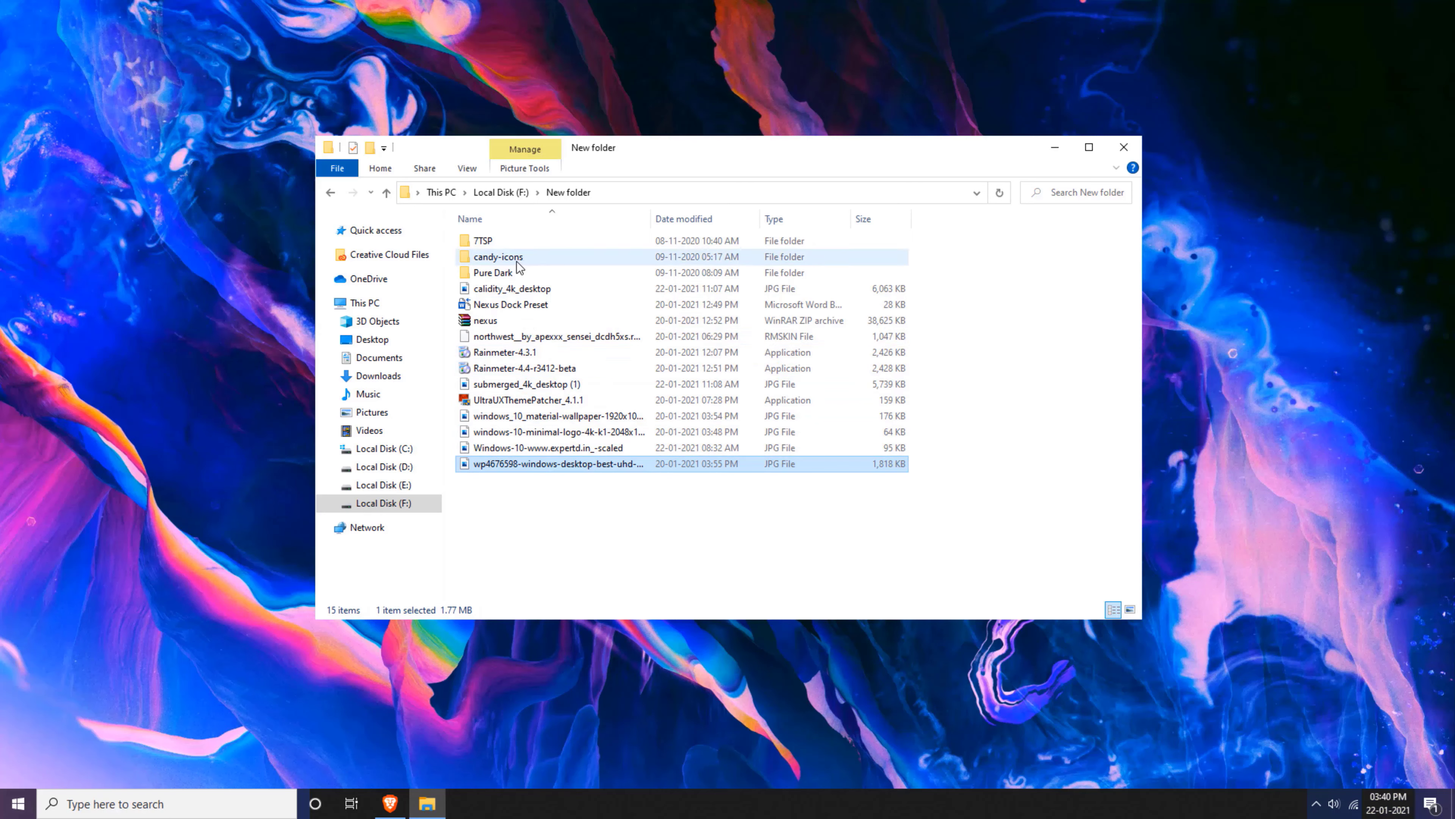
left_click(523, 273)
double_click(522, 274)
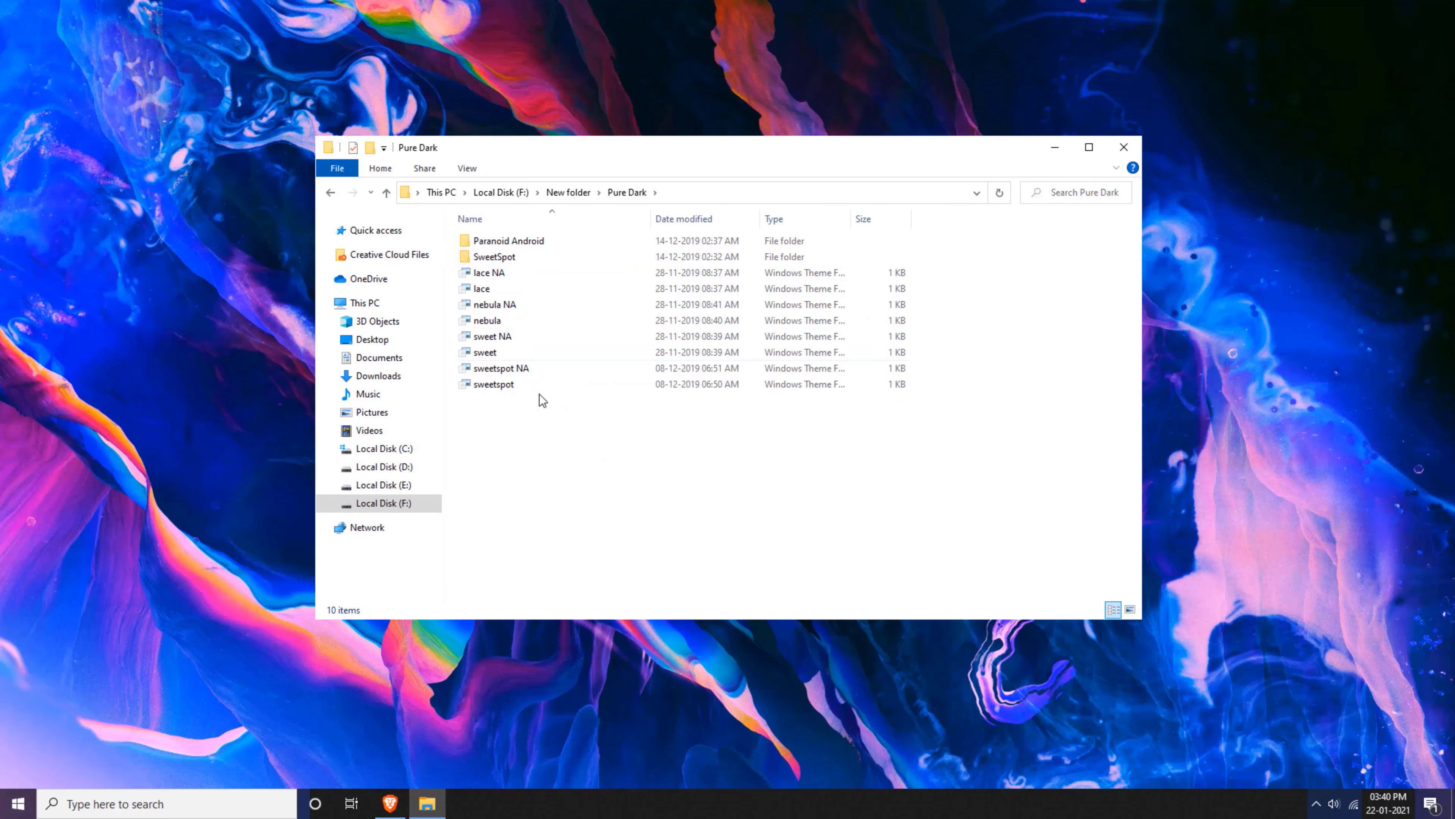
left_click_drag(554, 461, 598, 213)
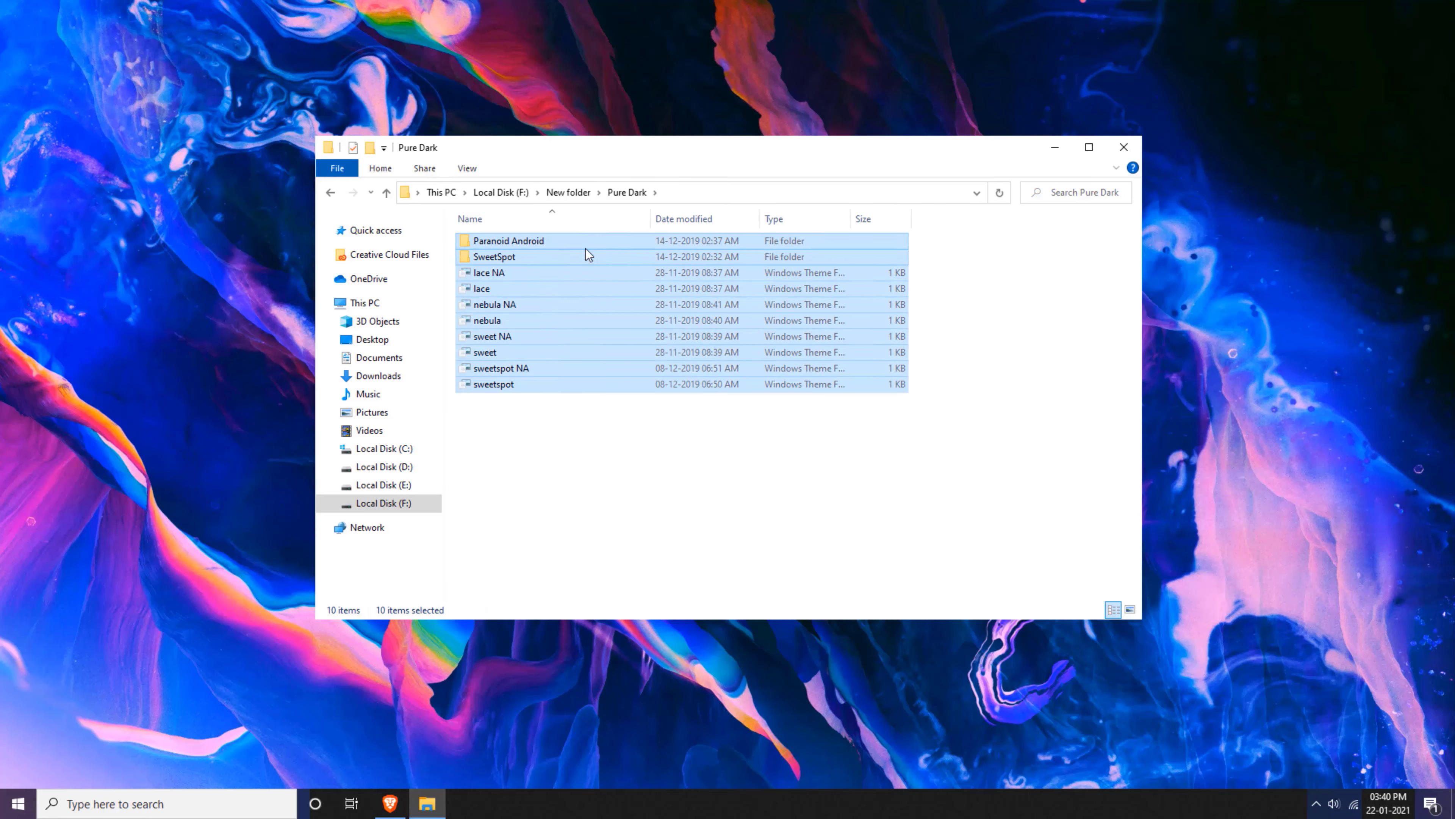
right_click(572, 241)
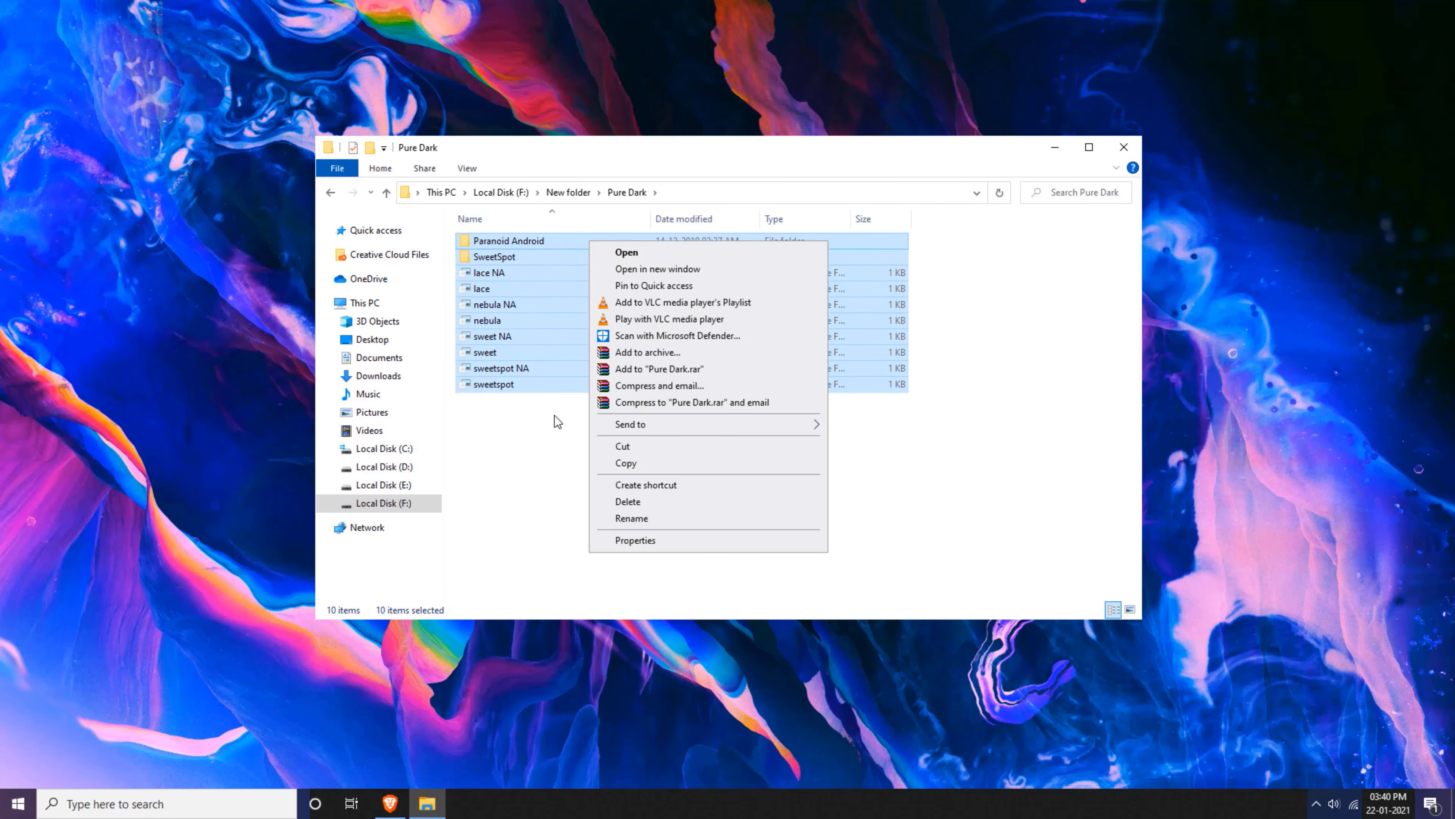
left_click(629, 465)
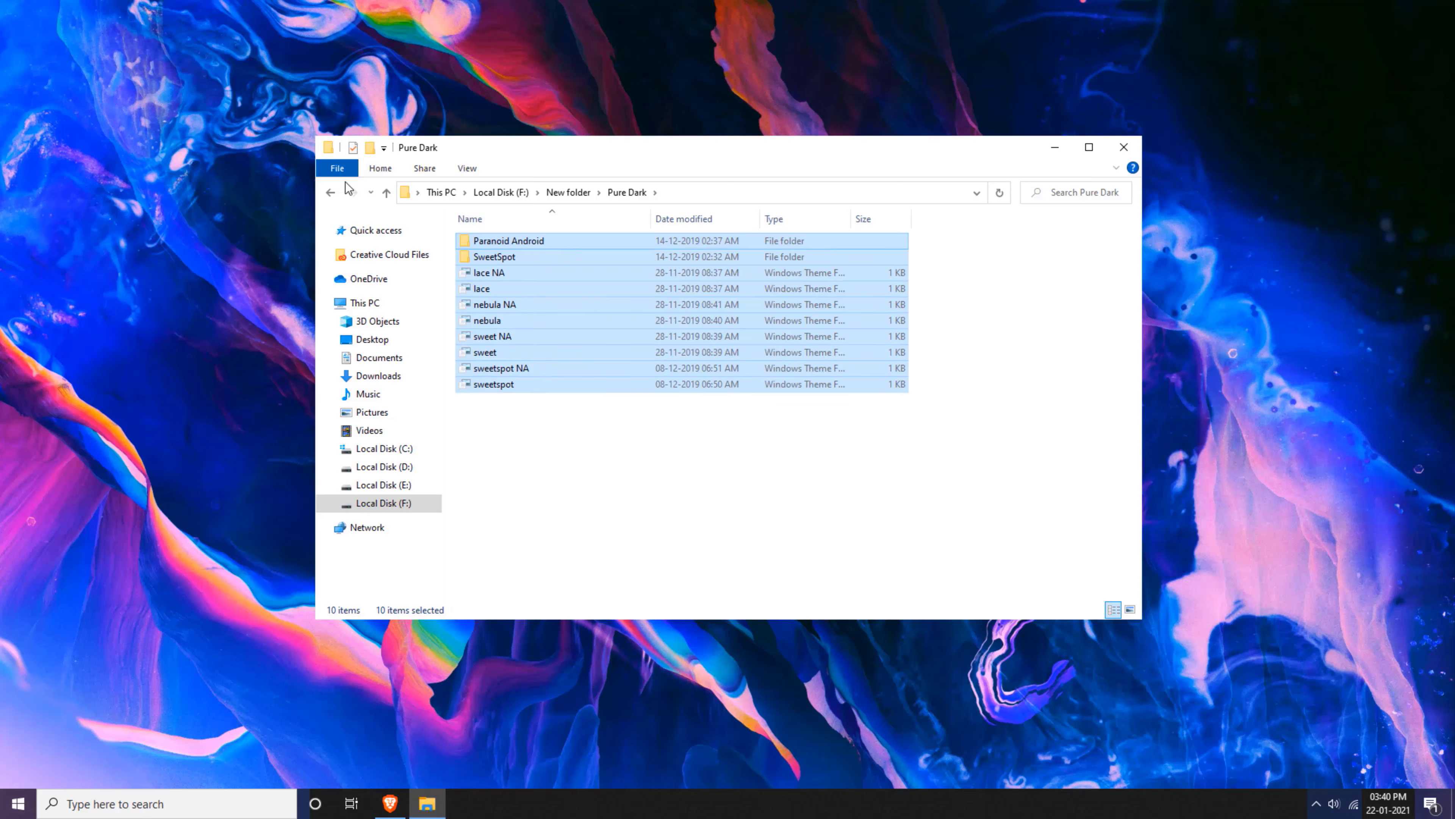
Step: Go to the Themes folder under Windows > Resources on Local Disk (C:)
left_click(331, 194)
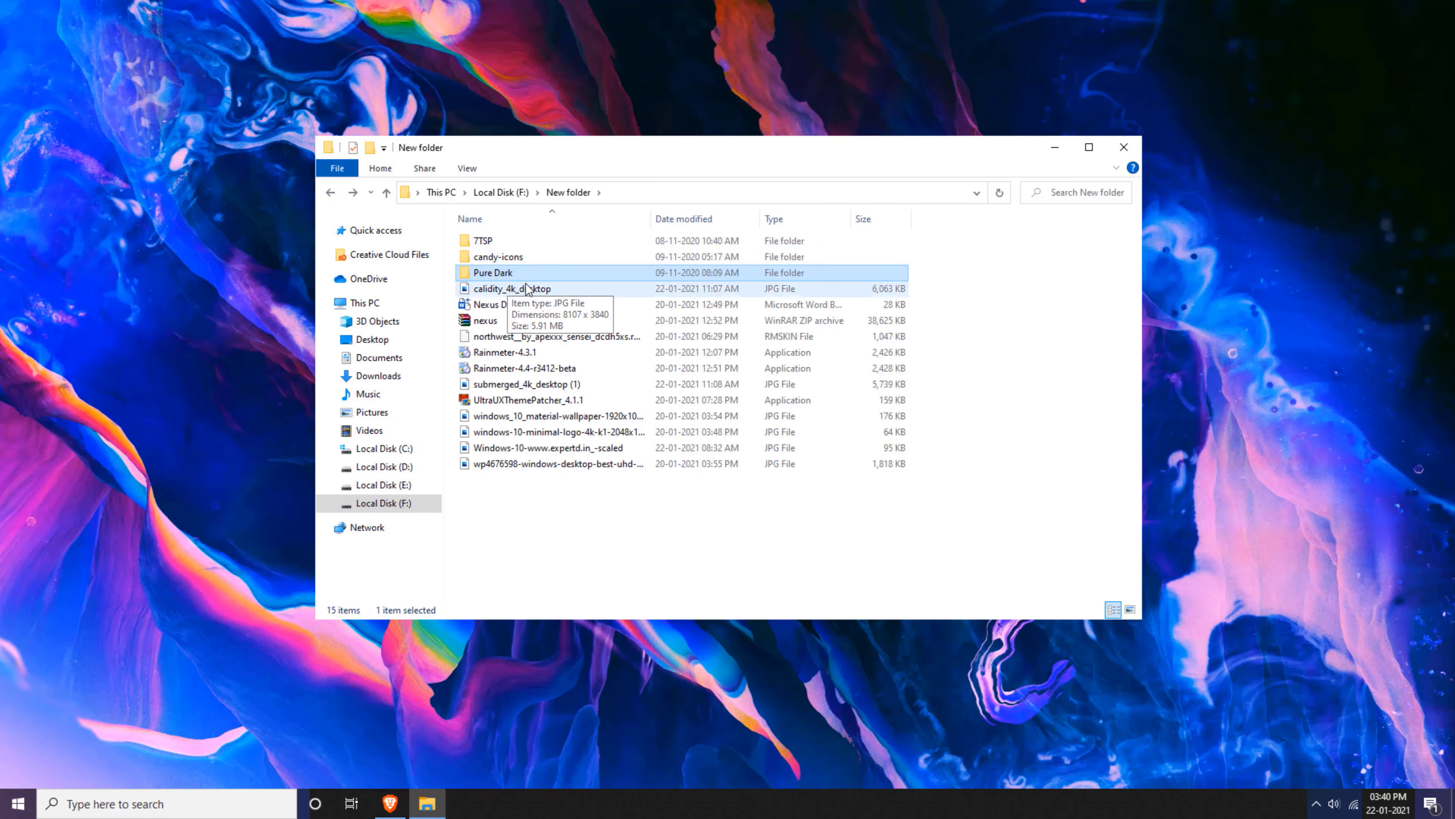
left_click(379, 449)
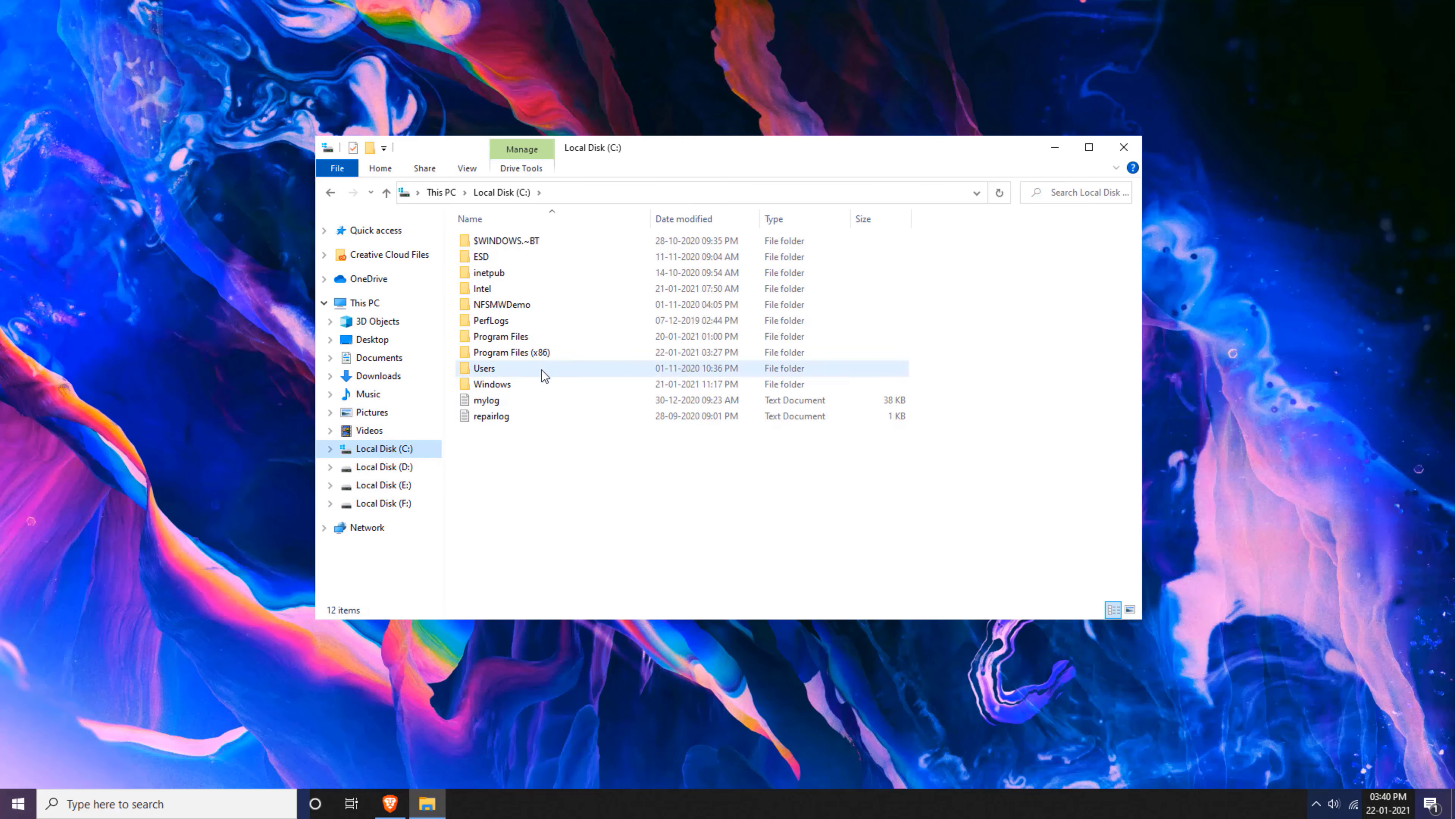
double_click(503, 385)
scroll(504, 385, "down", 20)
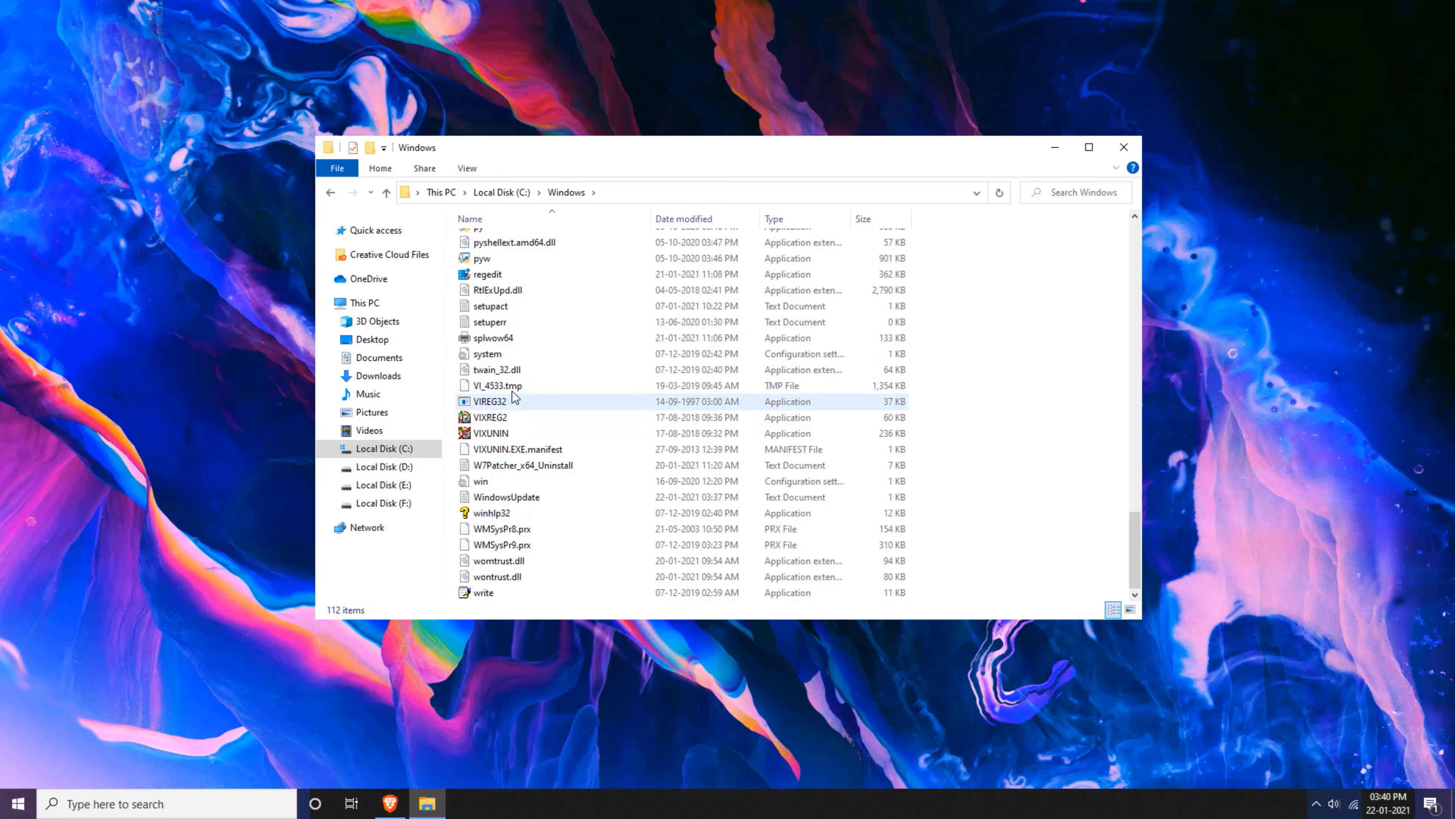
left_click_drag(1136, 559, 1124, 395)
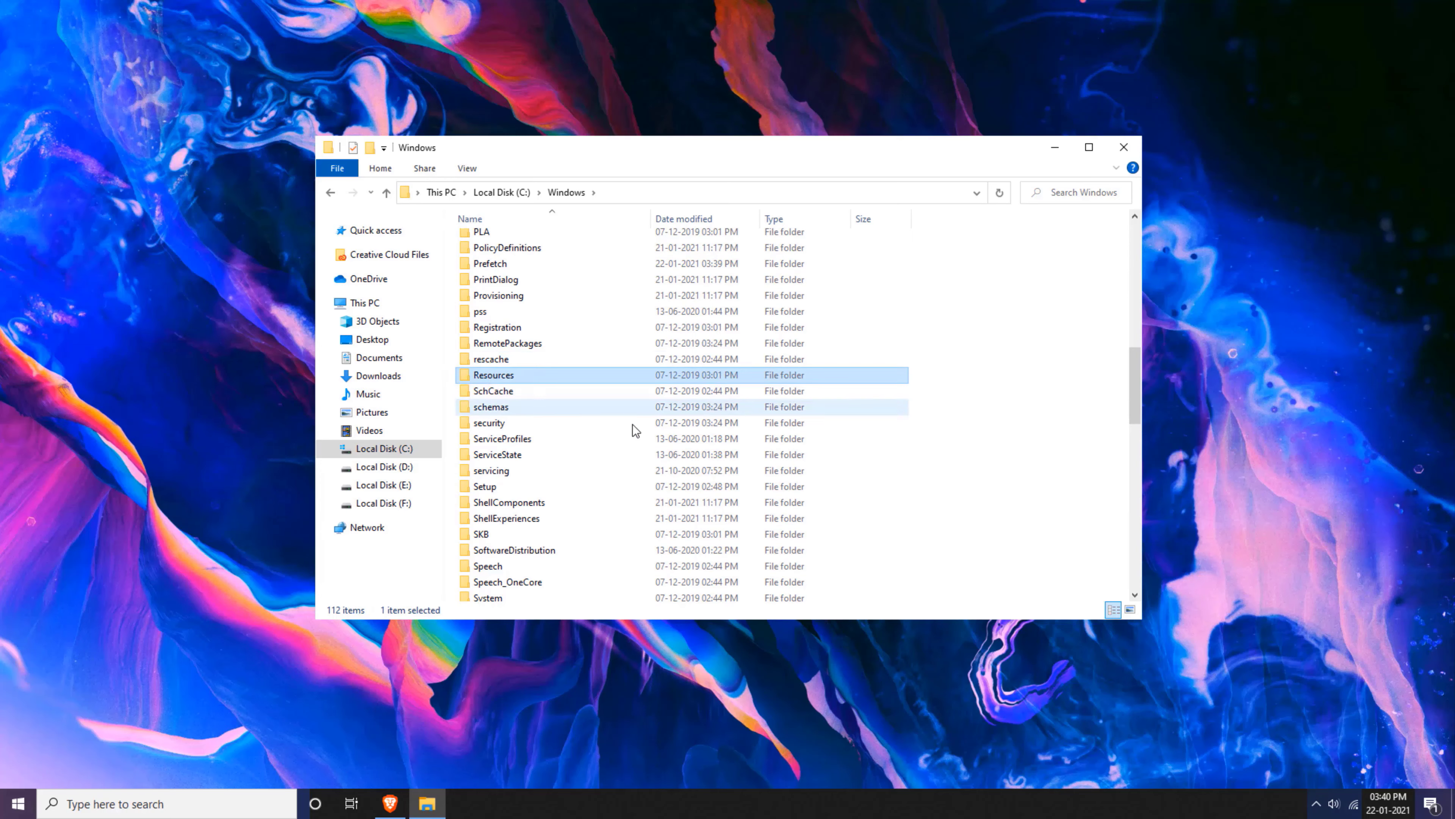
left_click(633, 377)
double_click(631, 376)
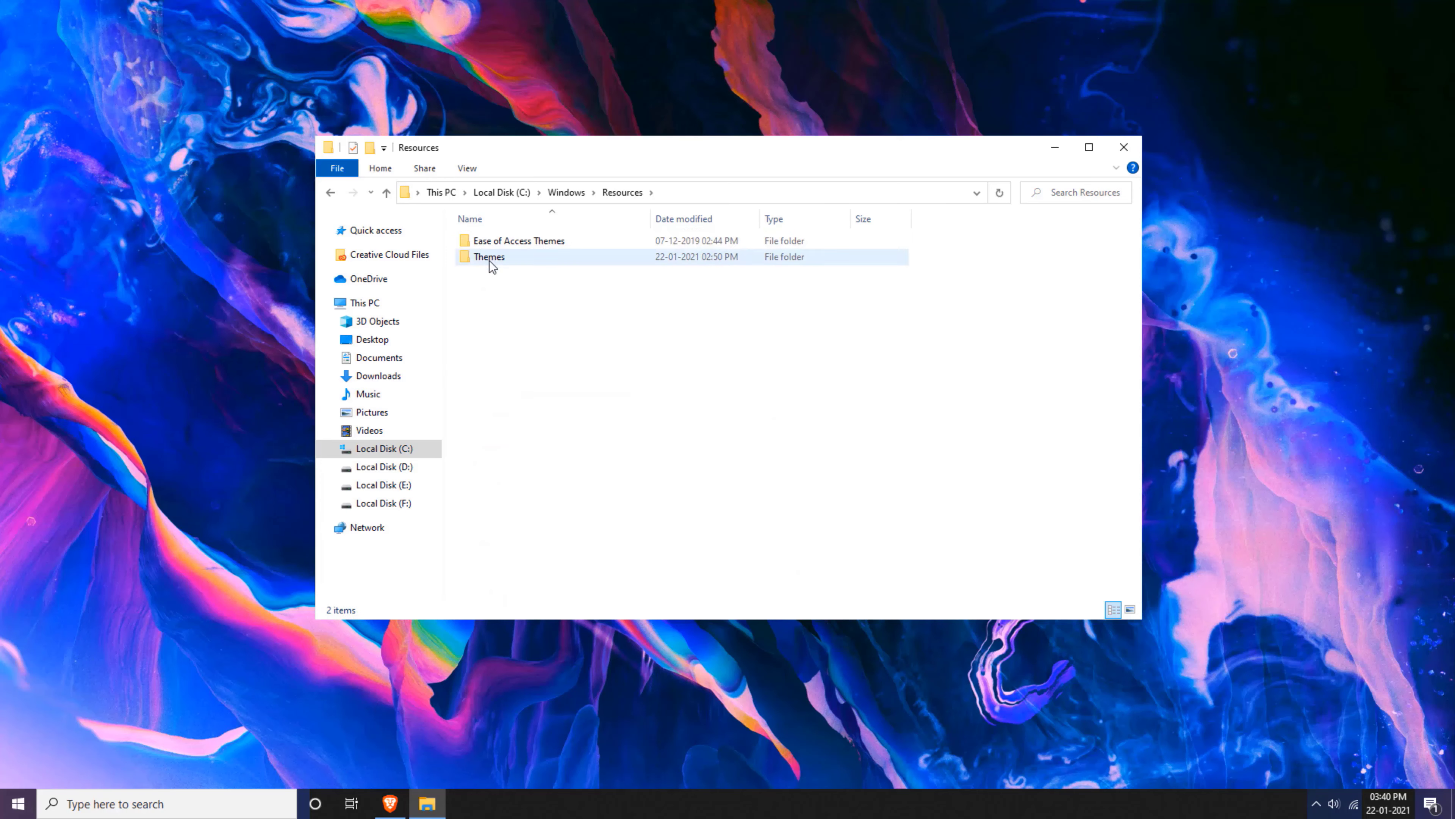
left_click(499, 260)
double_click(499, 260)
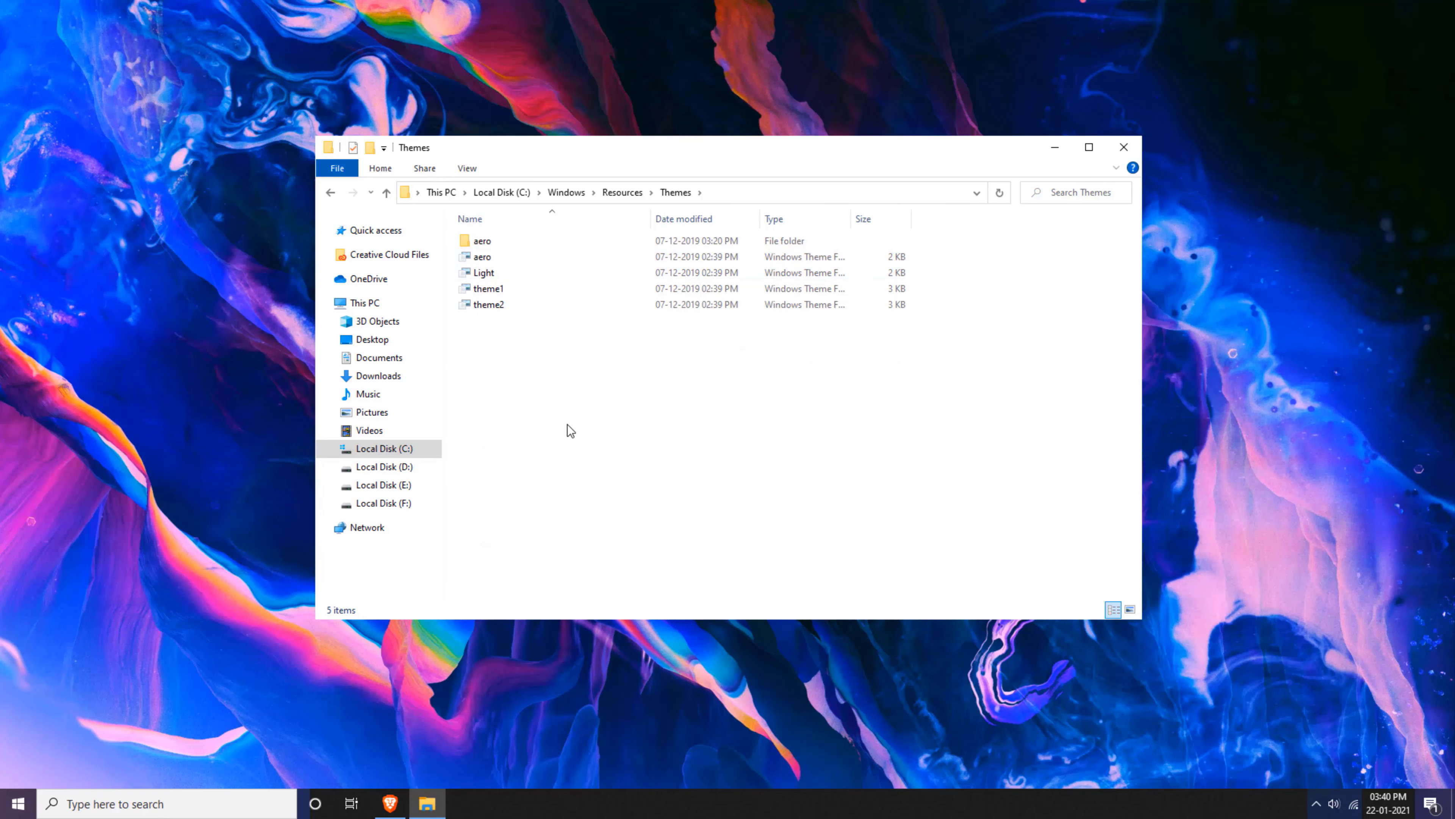
Step: Paste the copied theme files into the Themes folder, granting administrator permission for all current items, and clear the selection
right_click(567, 424)
left_click(633, 531)
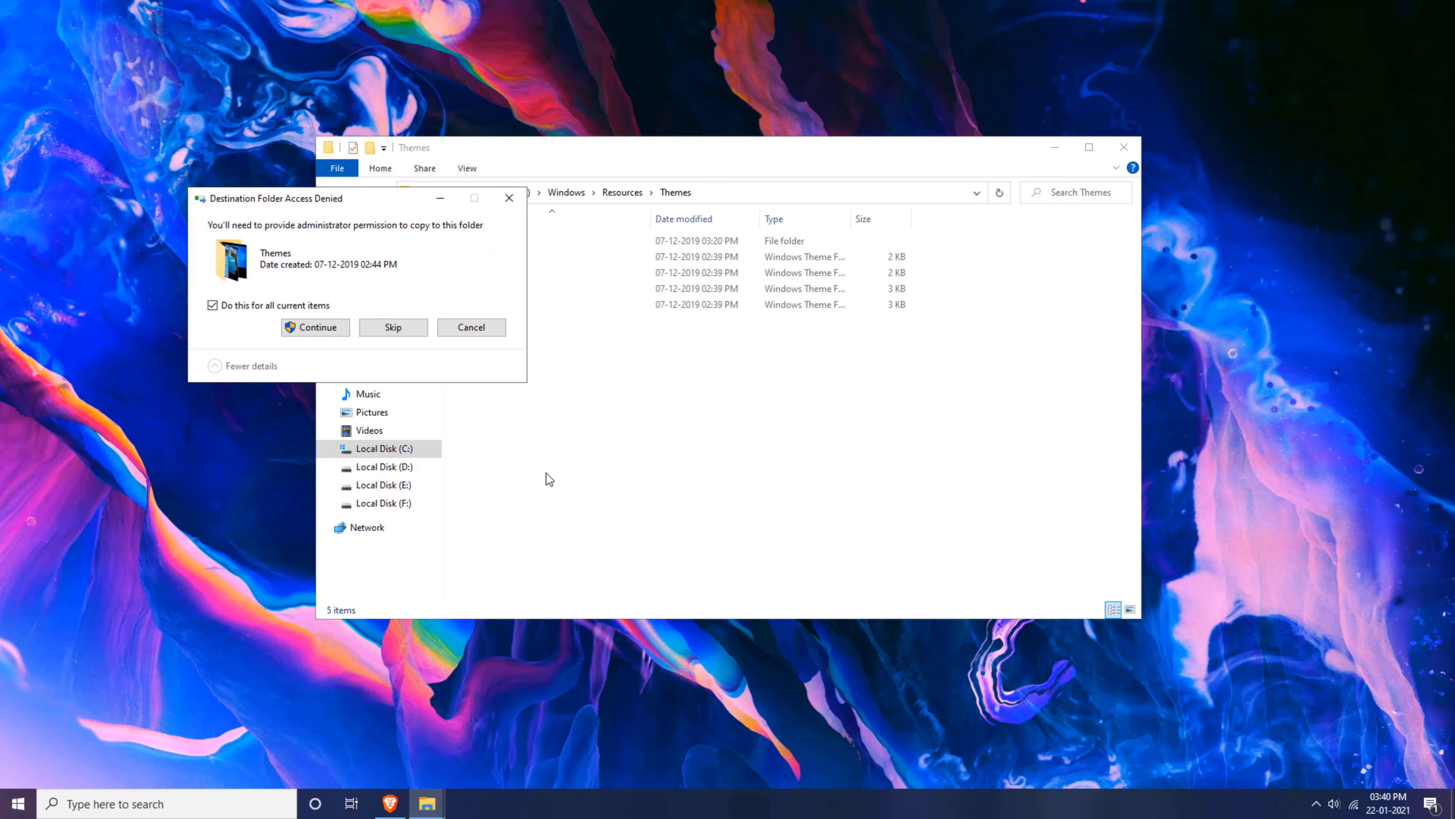
left_click(218, 304)
left_click(323, 330)
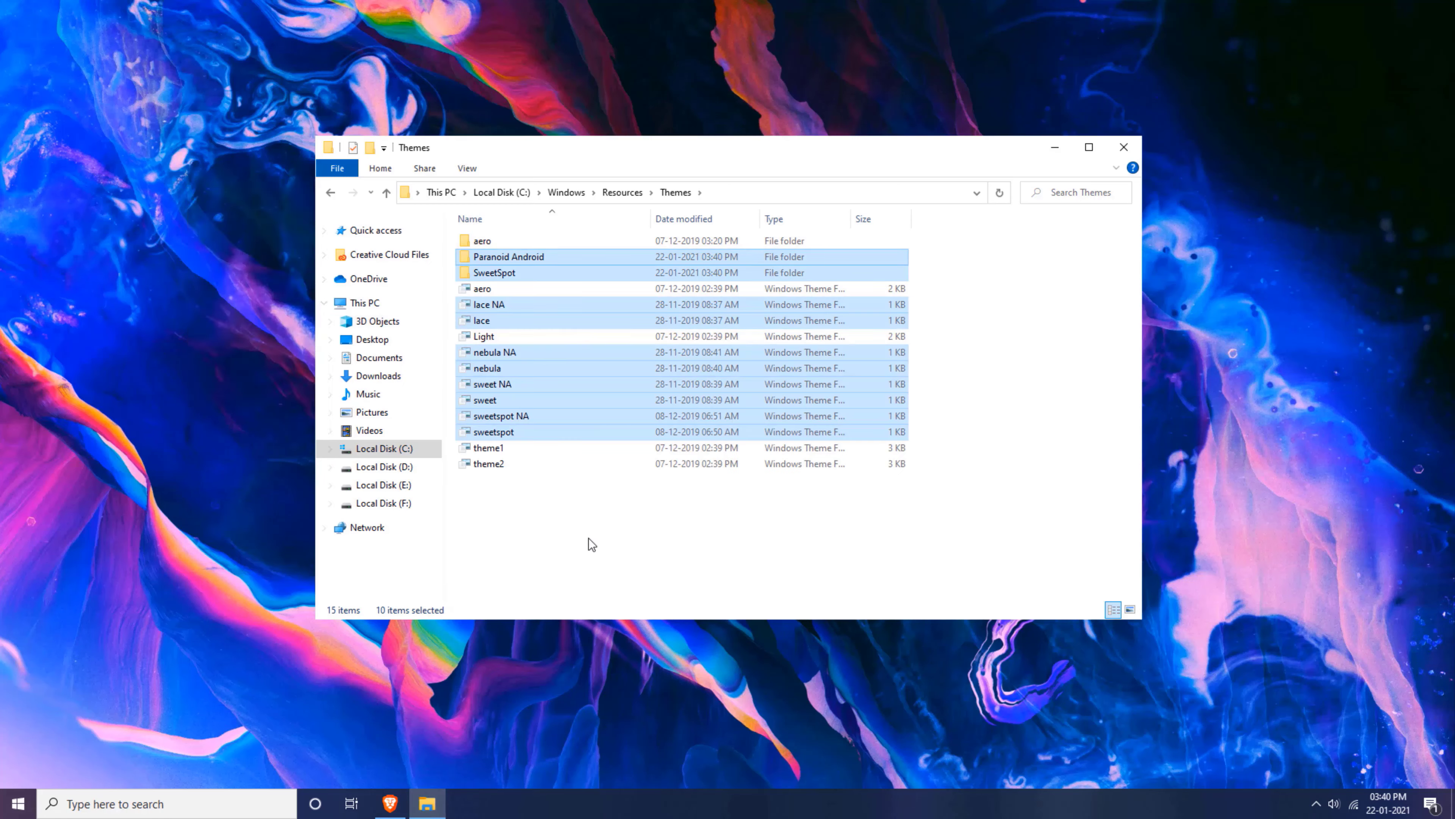
left_click_drag(574, 483, 617, 604)
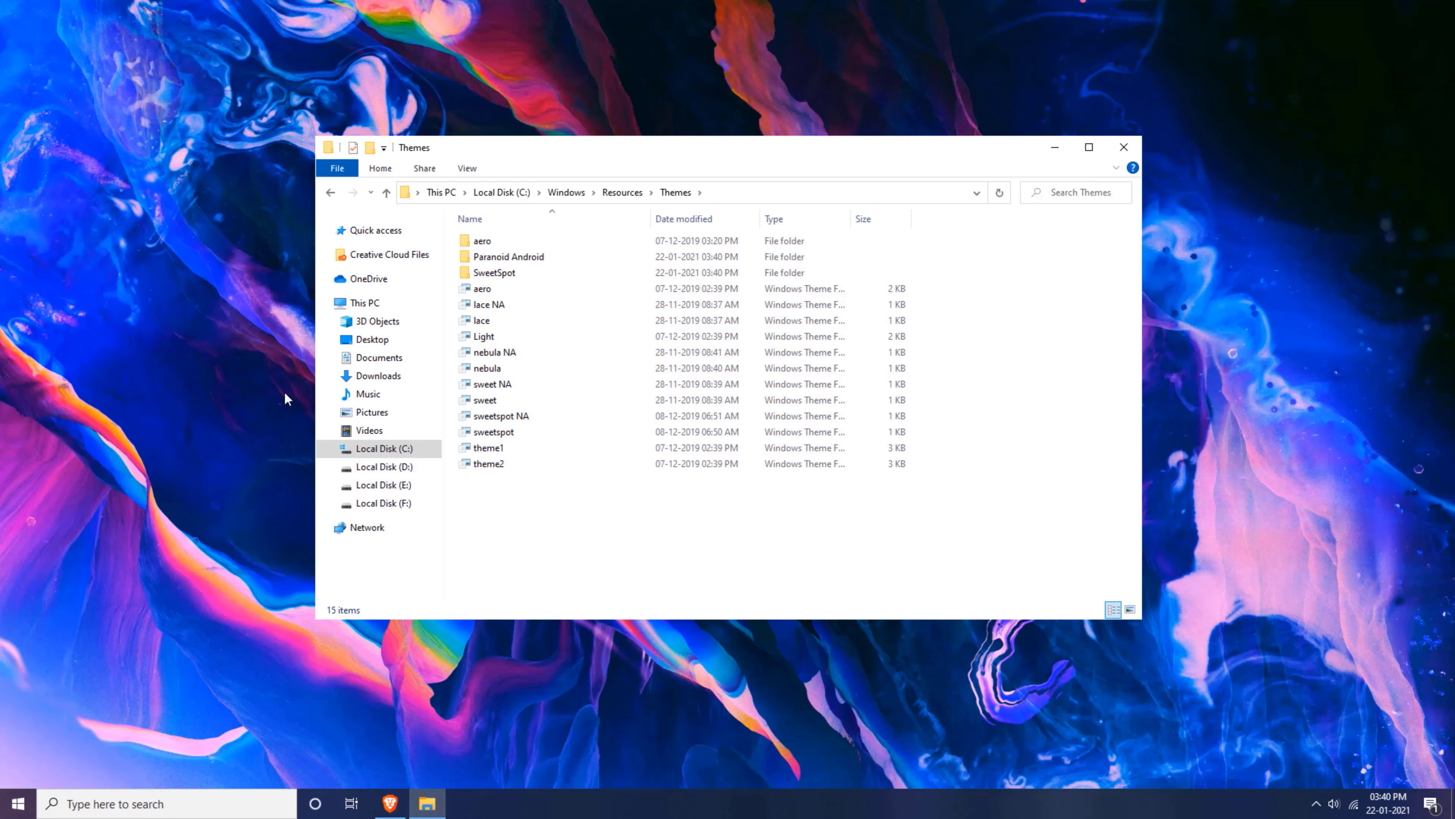
Step: Return to New folder on Local Disk (F:) and minimize the window to show the desktop
left_click(381, 503)
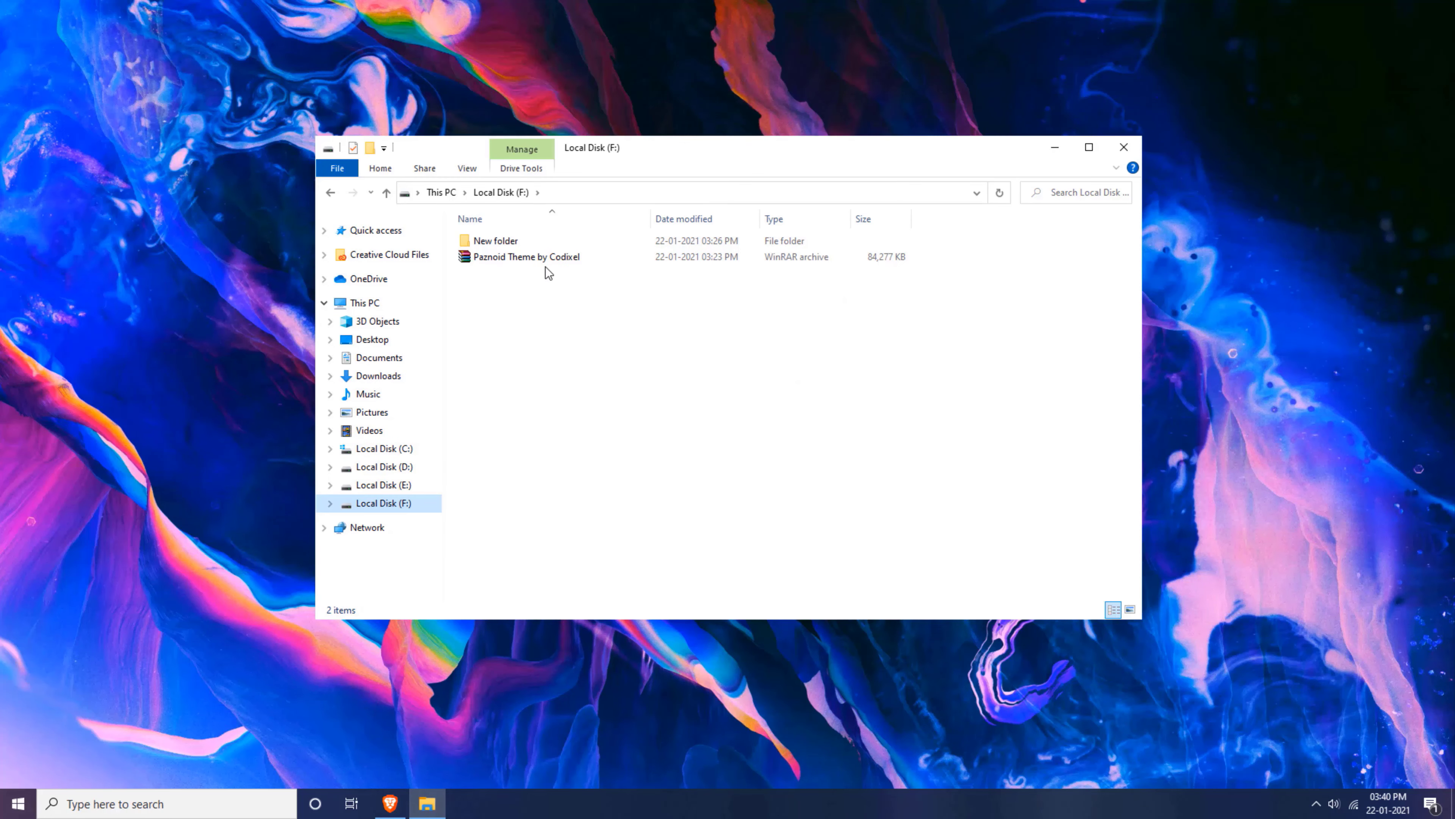
double_click(544, 242)
left_click(1055, 149)
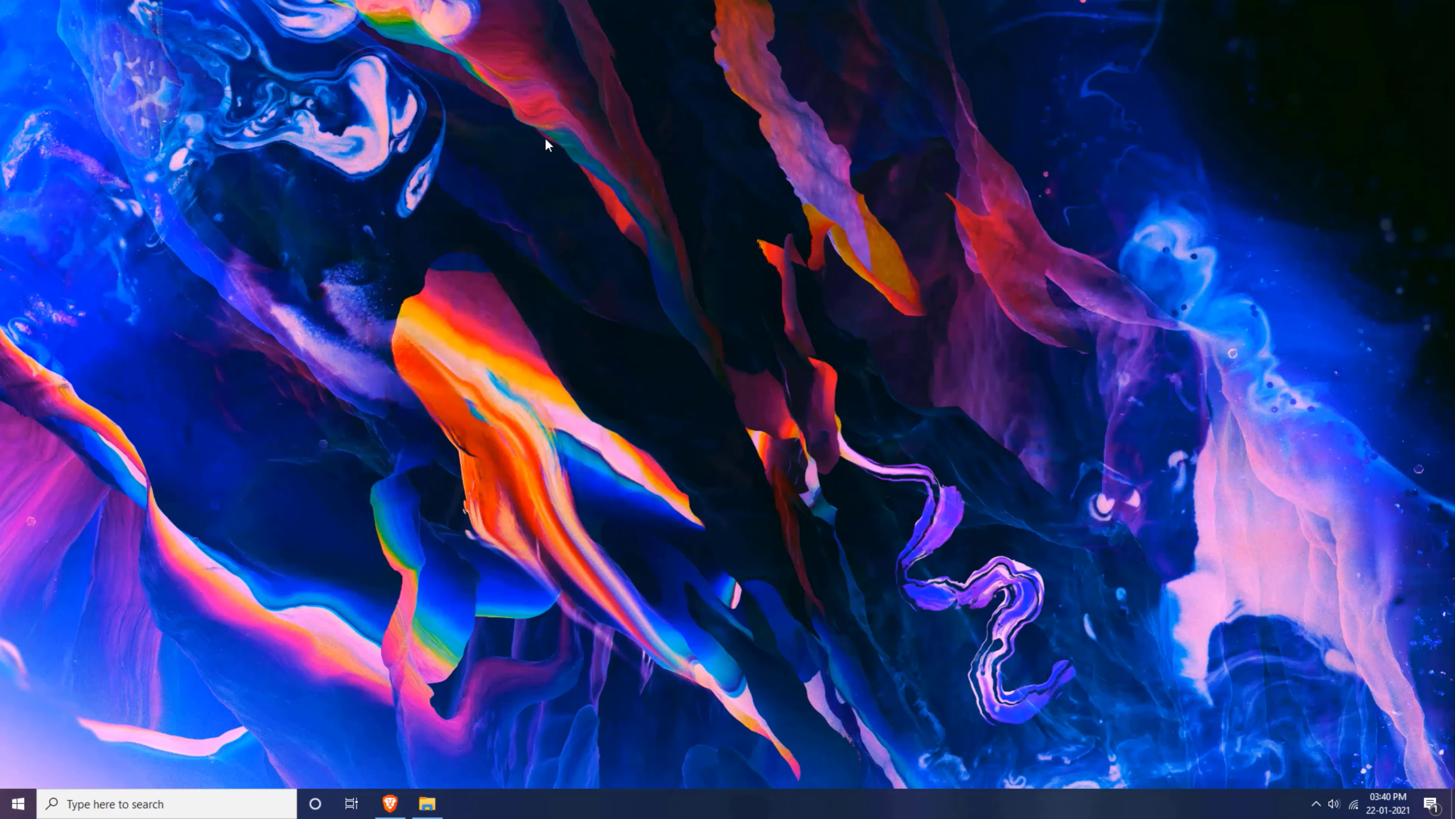
Step: Apply the sweetspot theme in the desktop personalization settings and close the settings window
right_click(664, 352)
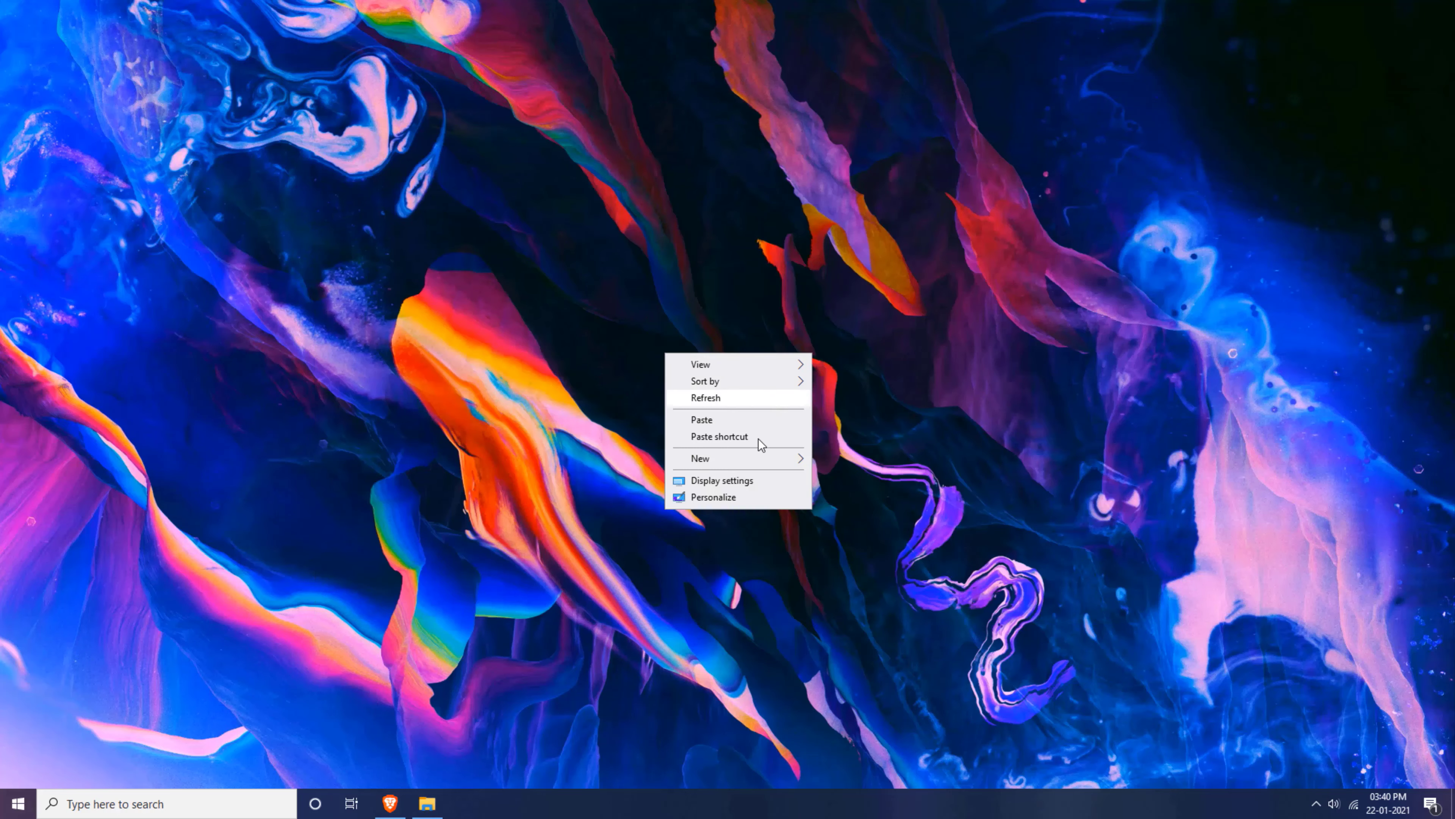
left_click(746, 496)
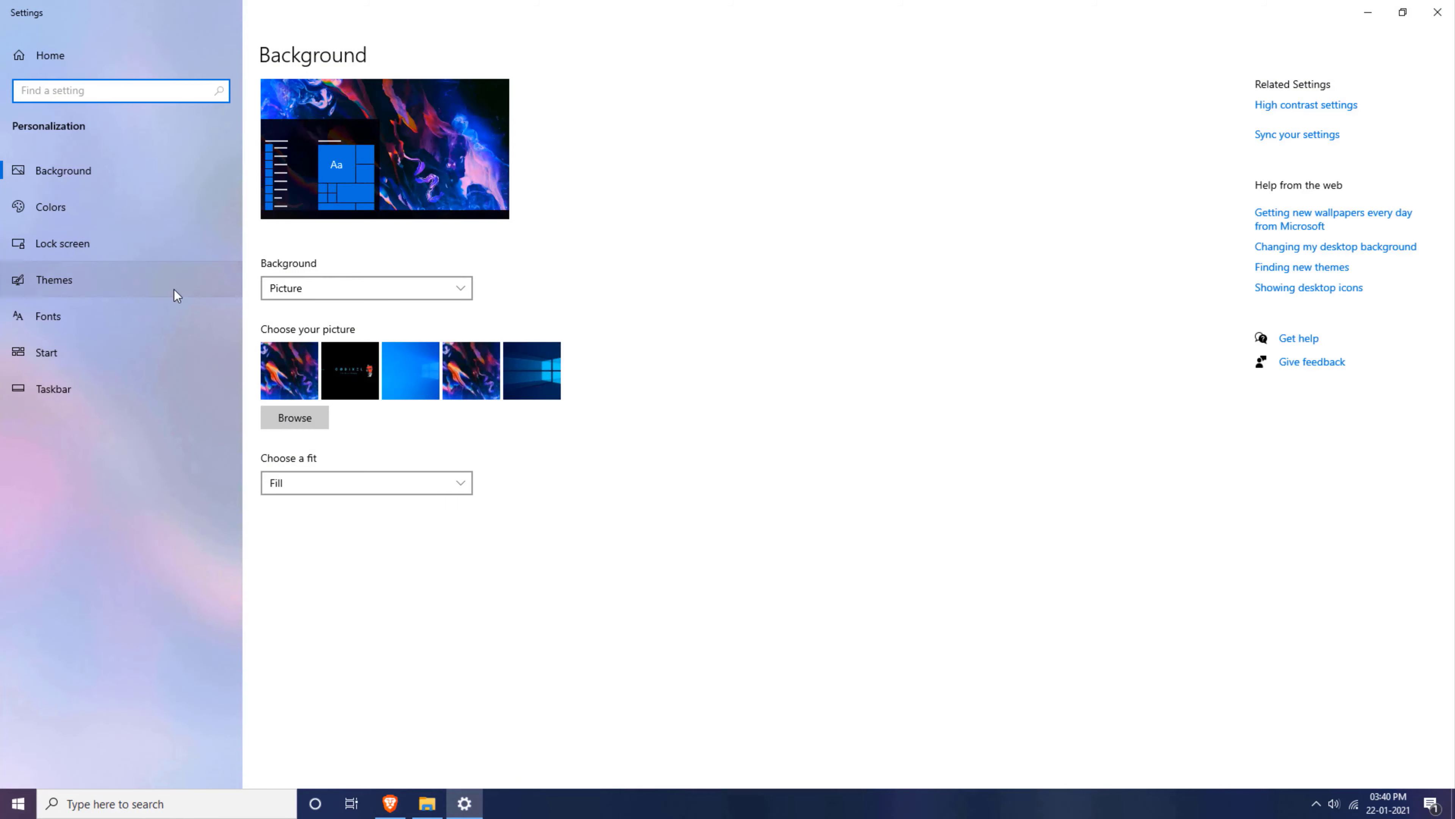
left_click(111, 278)
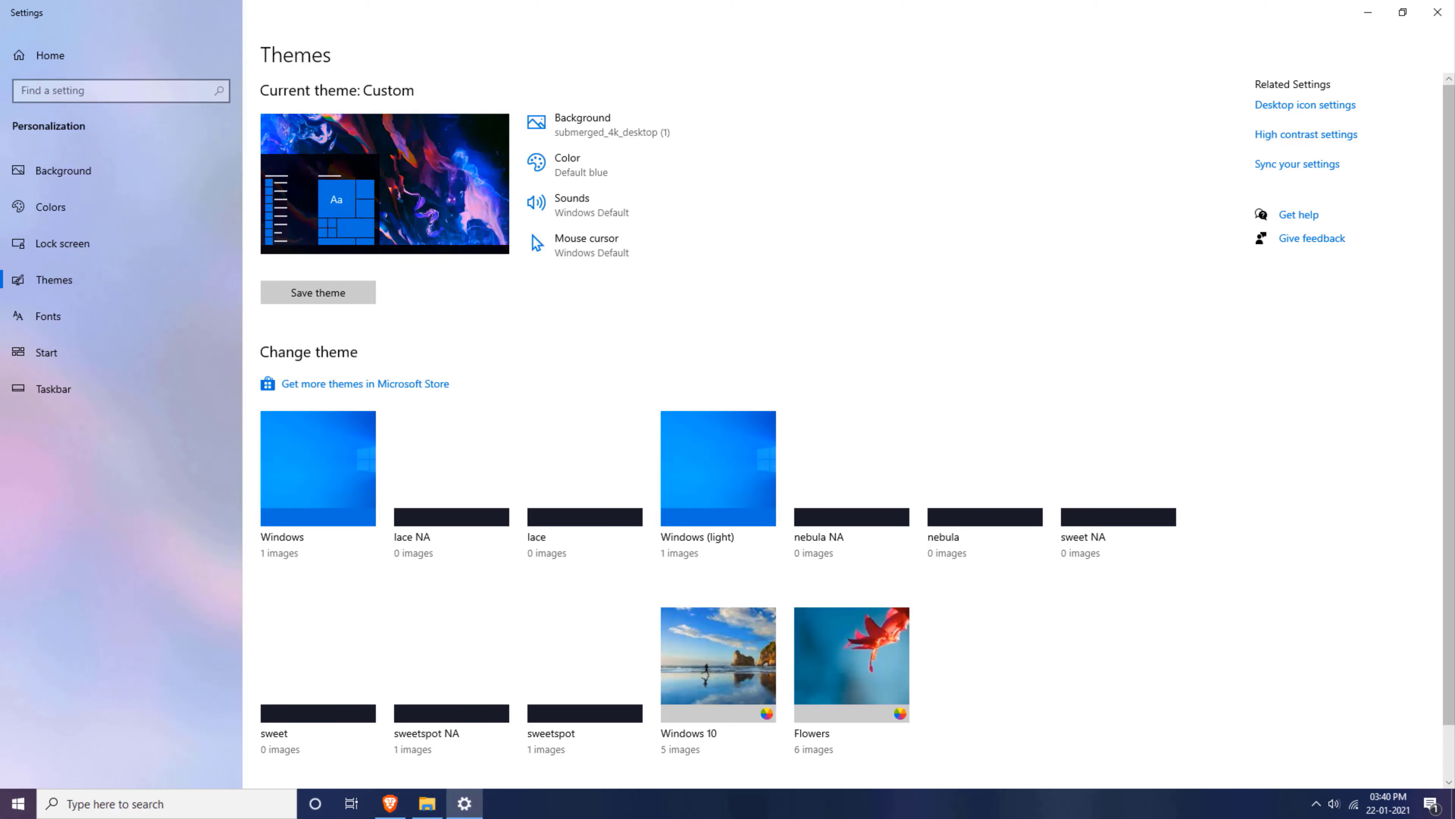
scroll(564, 606, "down", 2)
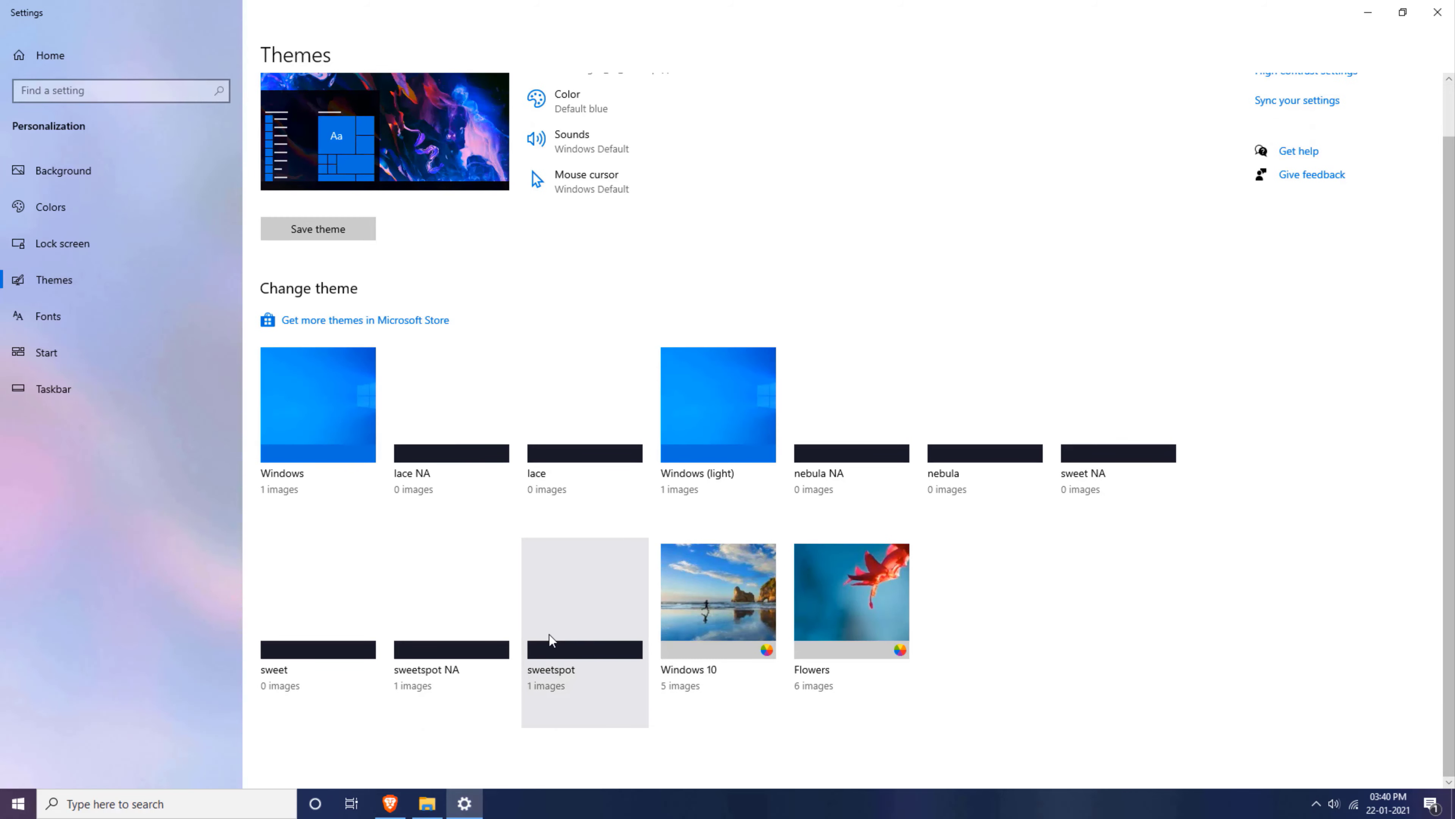
left_click(600, 611)
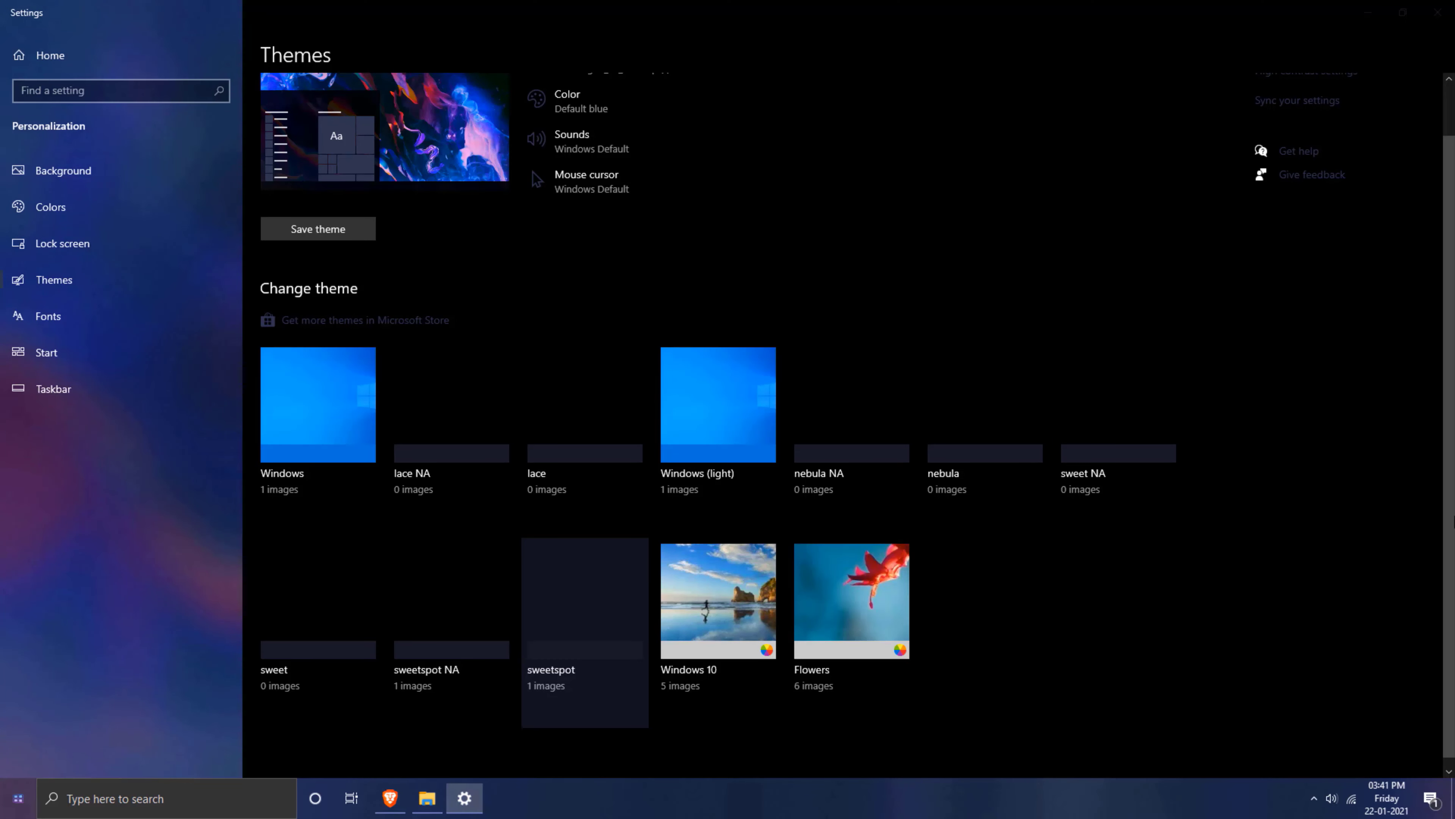
scroll(743, 425, "up", 2)
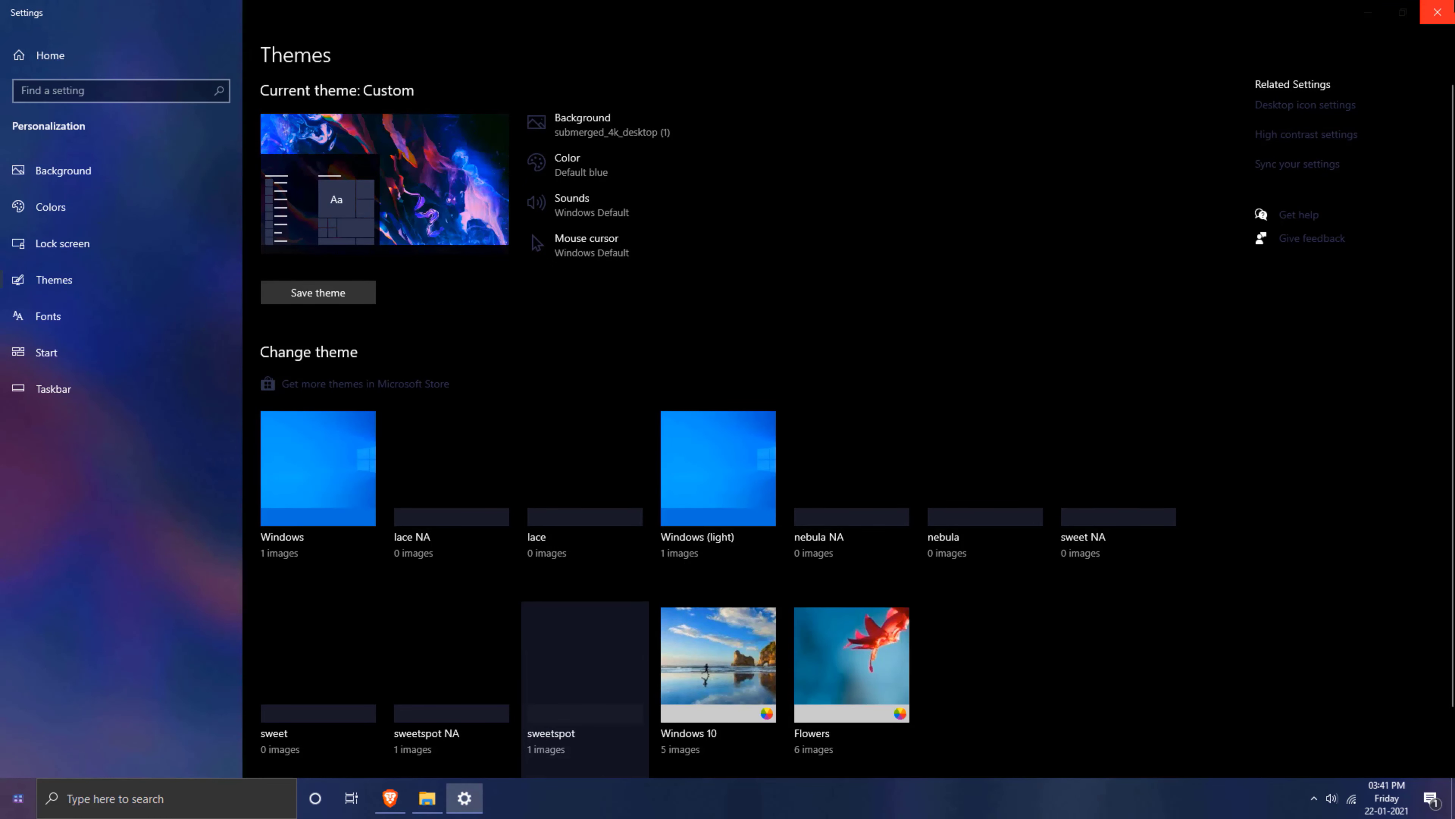
left_click(1437, 12)
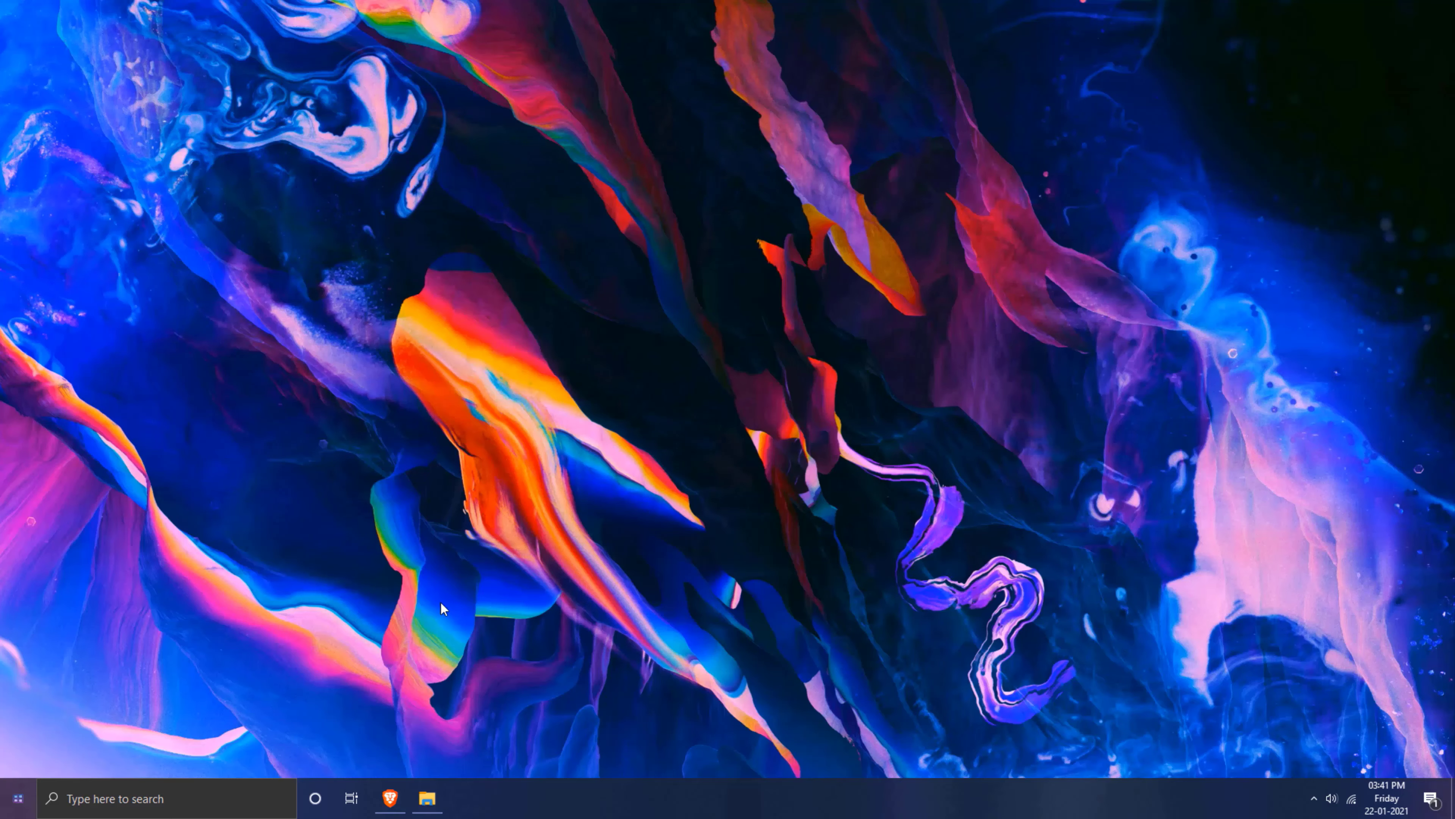
Step: Examine how the new theme looks in the New folder and This PC windows, the Start menu and the desktop context menu
mouse_move(427, 798)
left_click(401, 739)
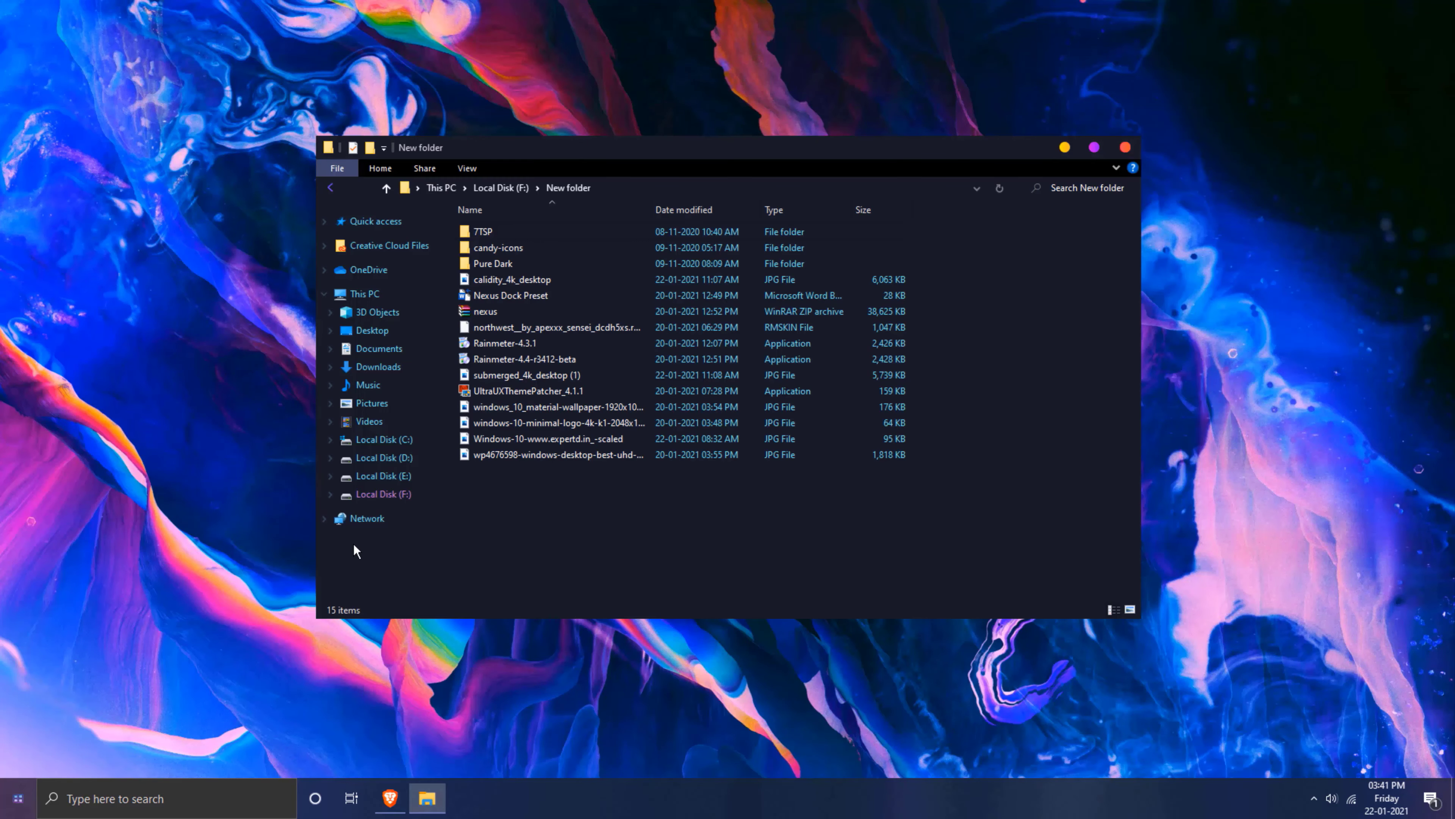
left_click(365, 293)
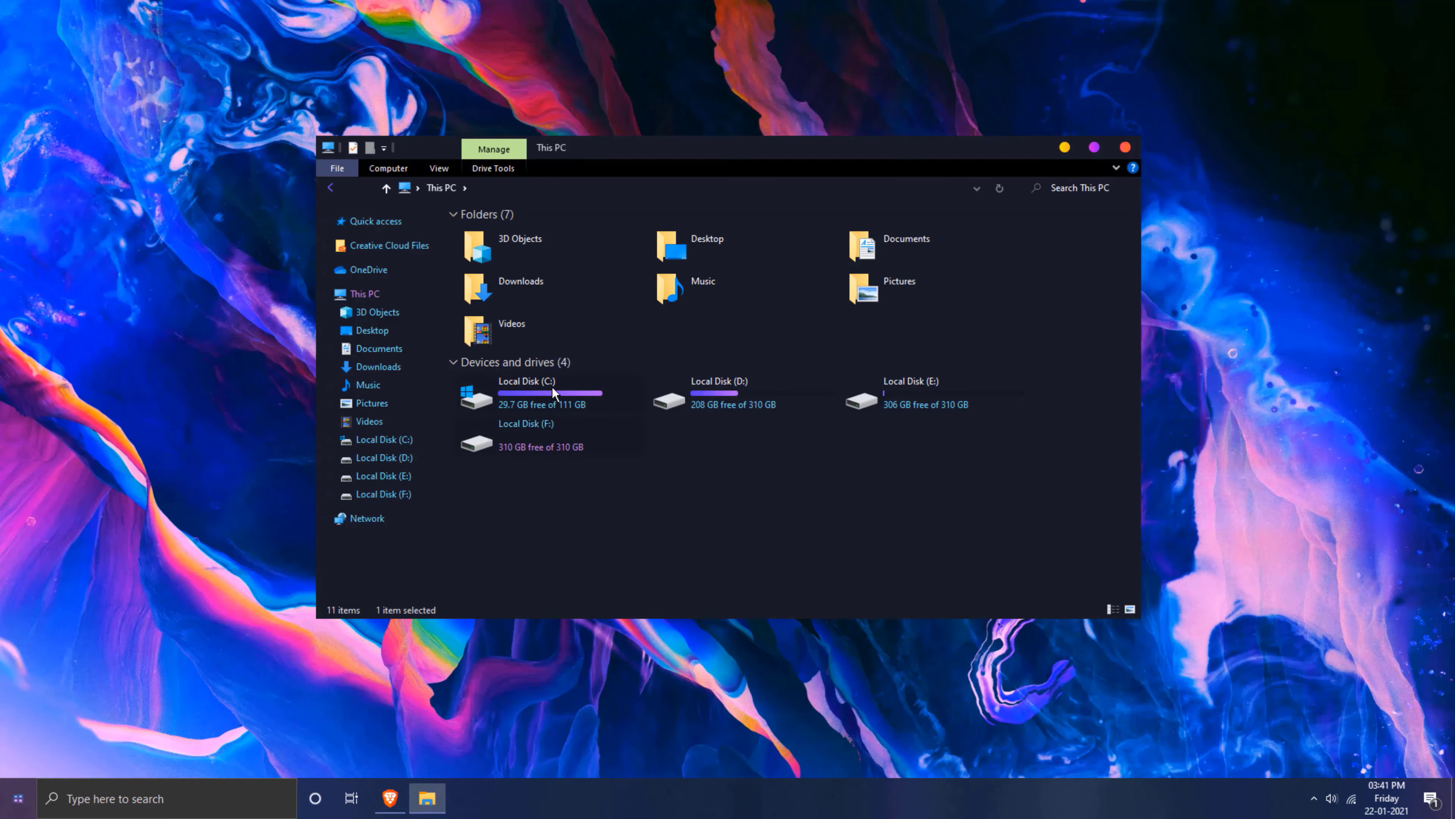
left_click(1064, 148)
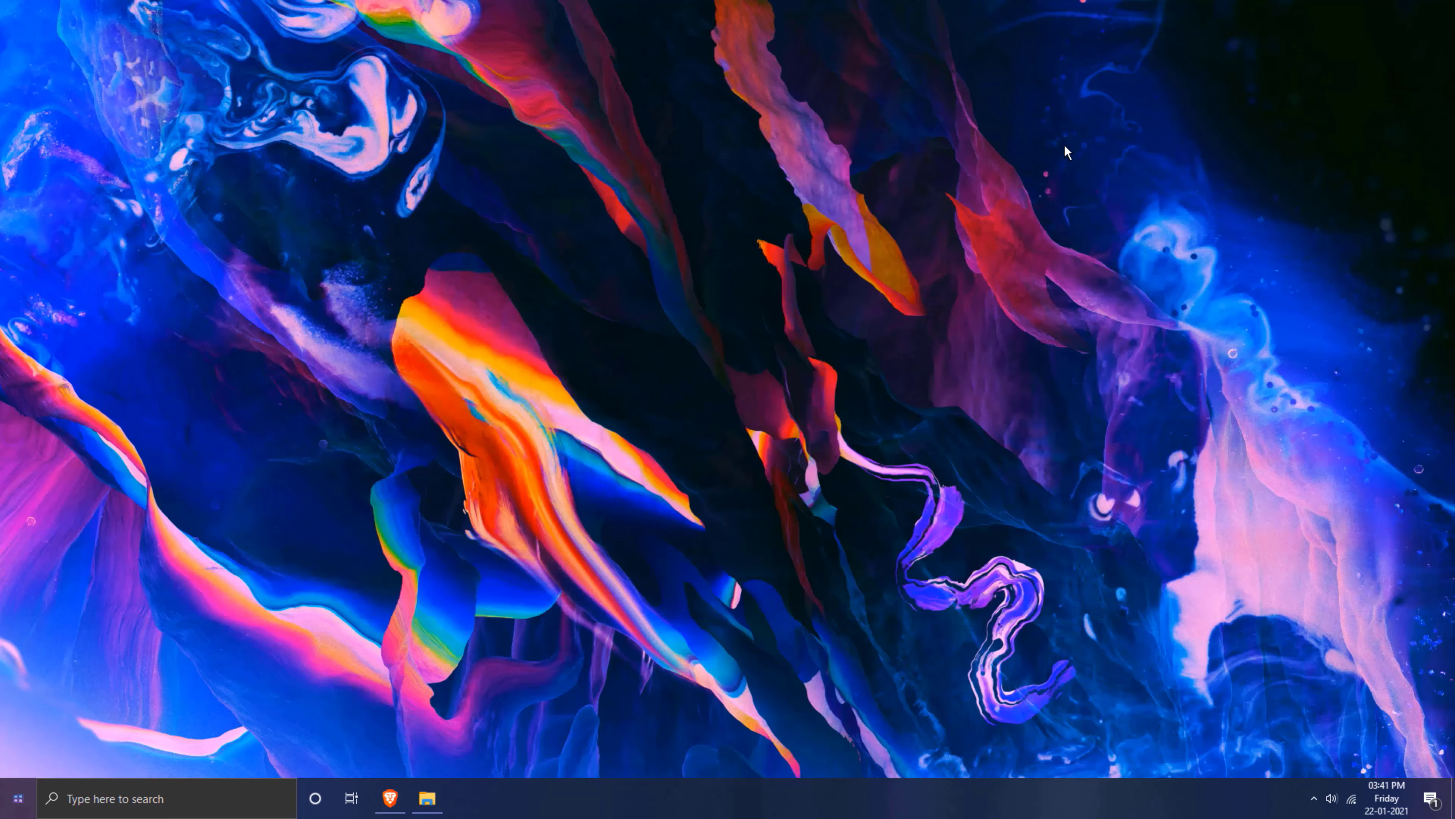
left_click(18, 799)
left_click(332, 768)
left_click(427, 798)
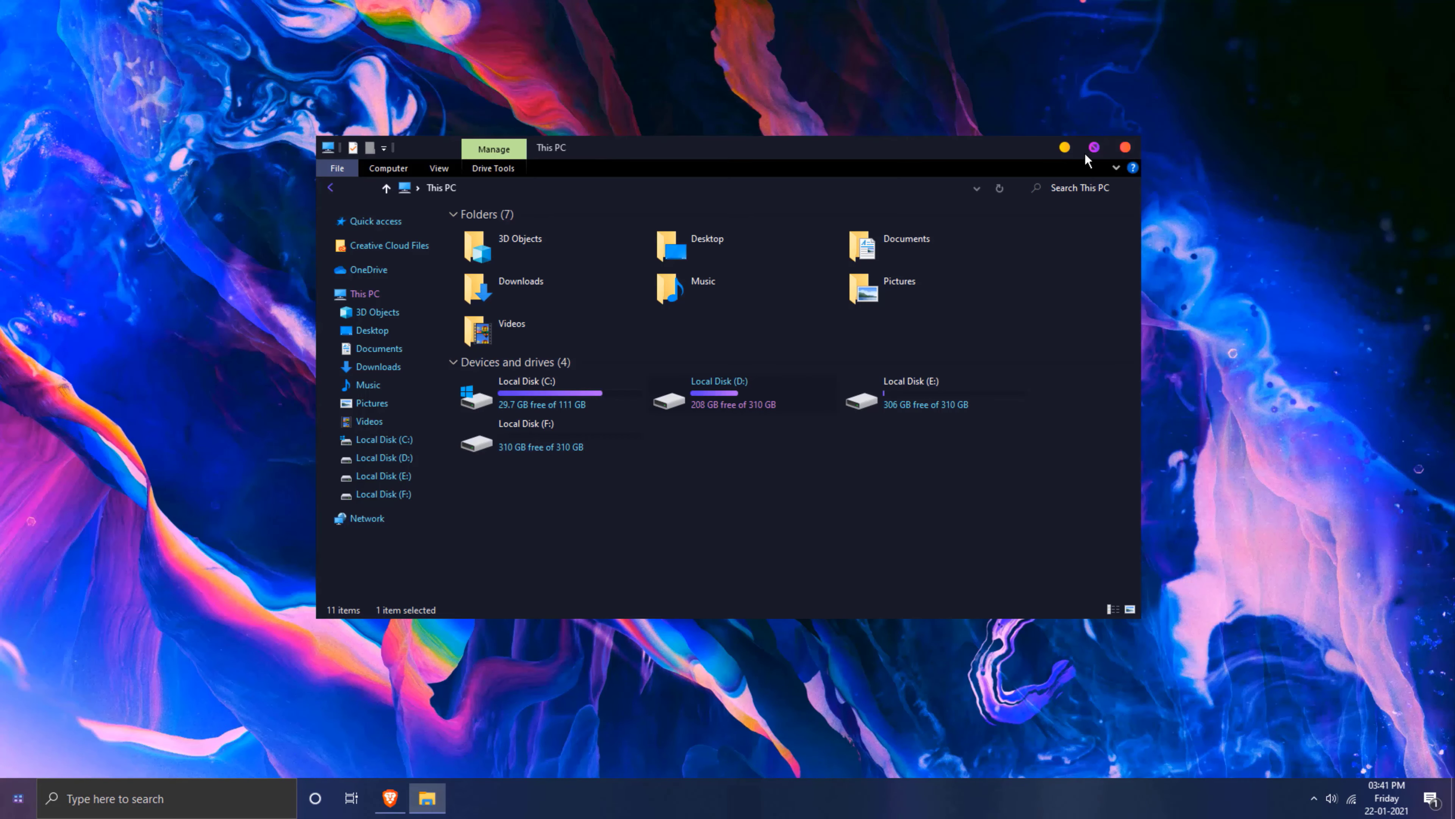
left_click(1065, 147)
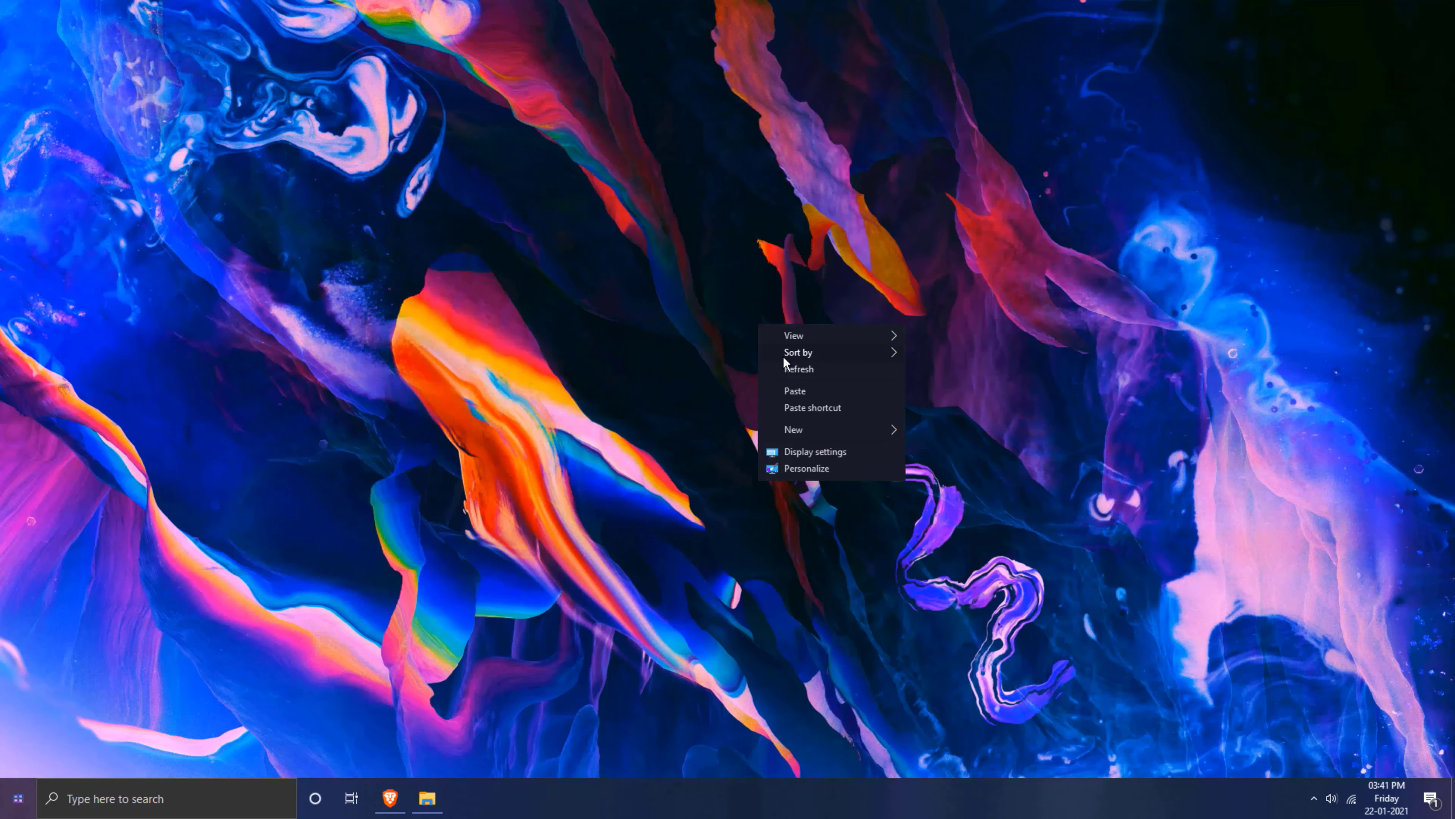
key("Escape")
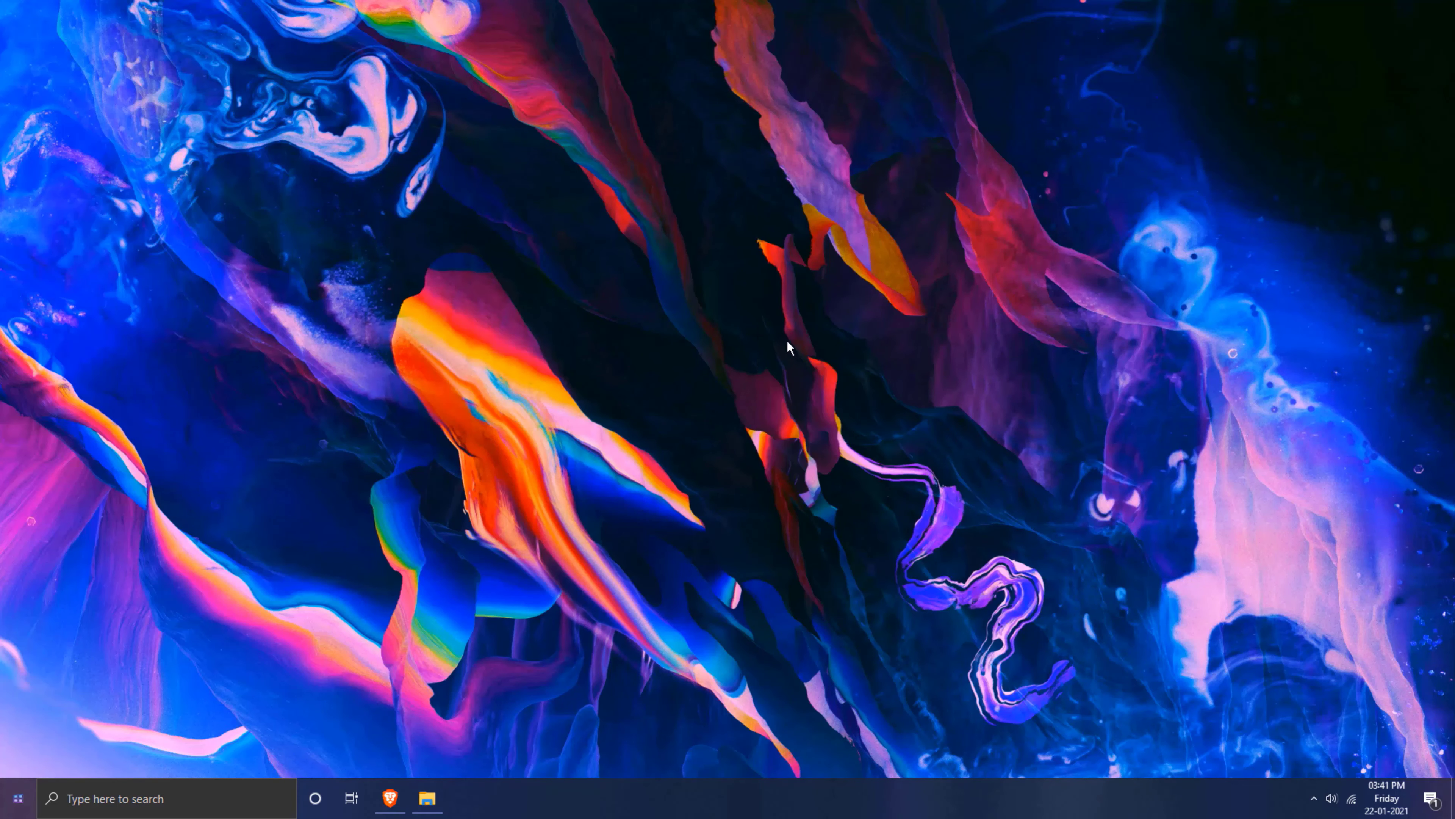
Step: Turn on small taskbar buttons in the taskbar settings and minimize the settings window
right_click(687, 803)
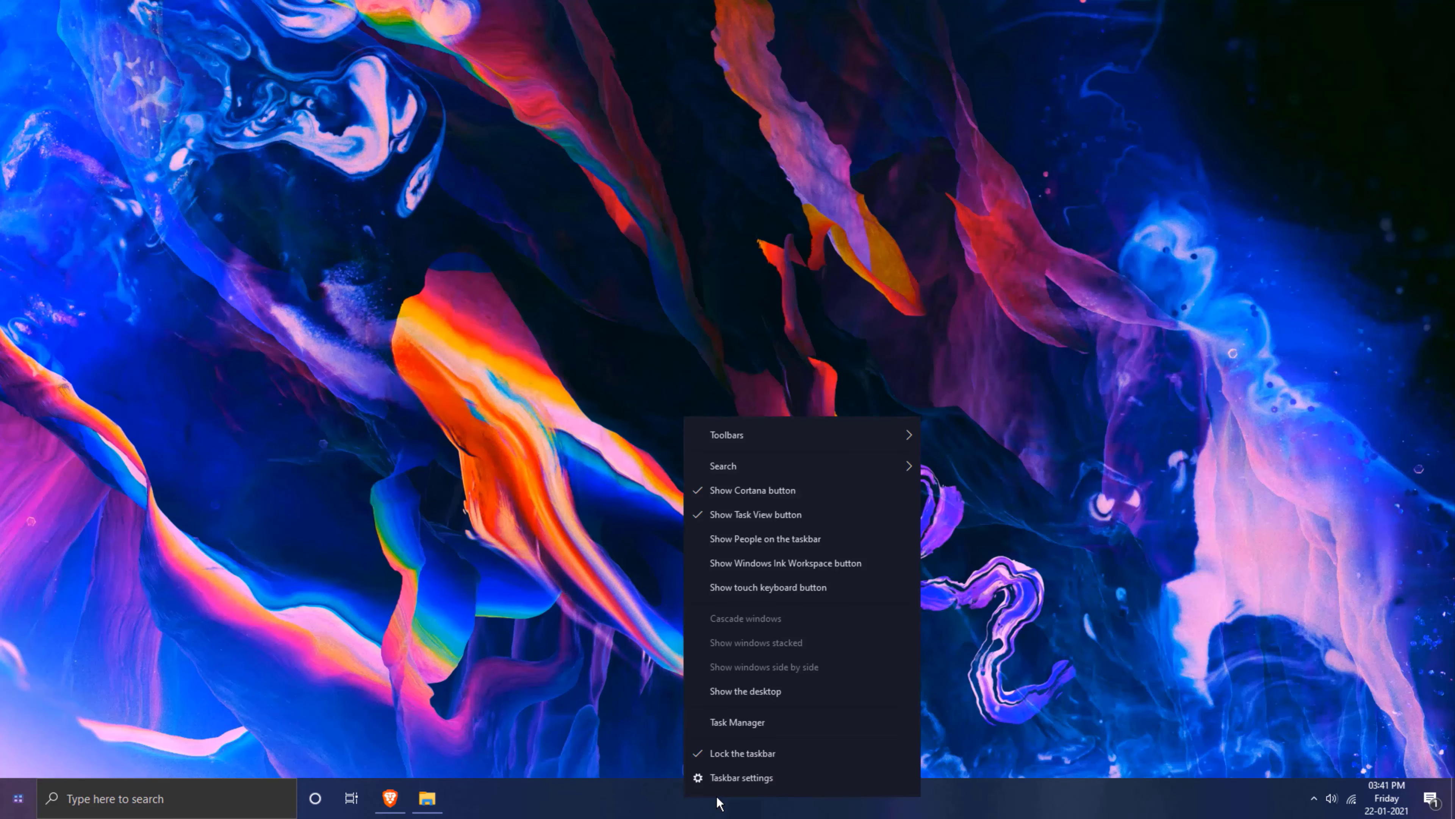
left_click(774, 780)
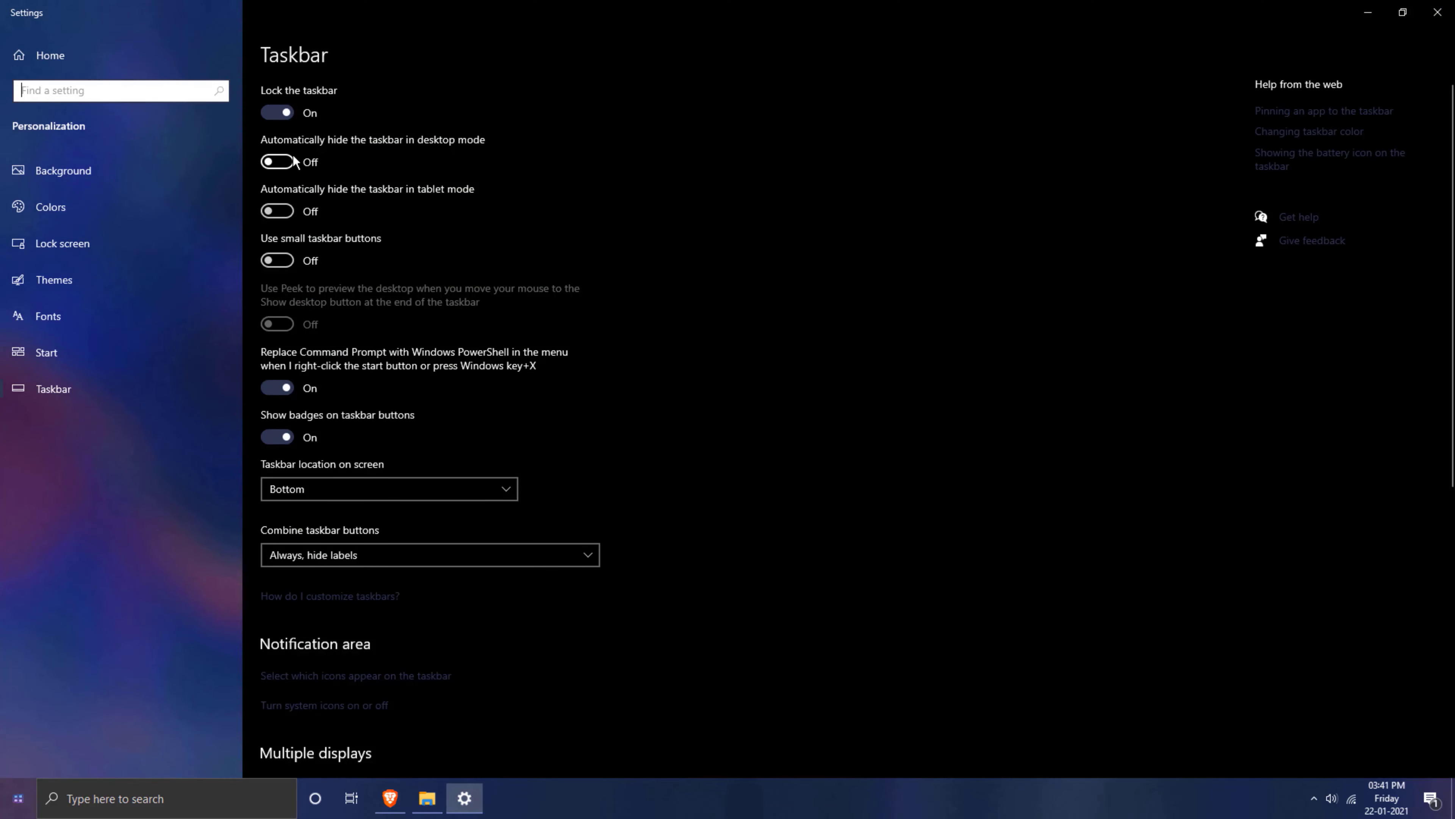
left_click(276, 260)
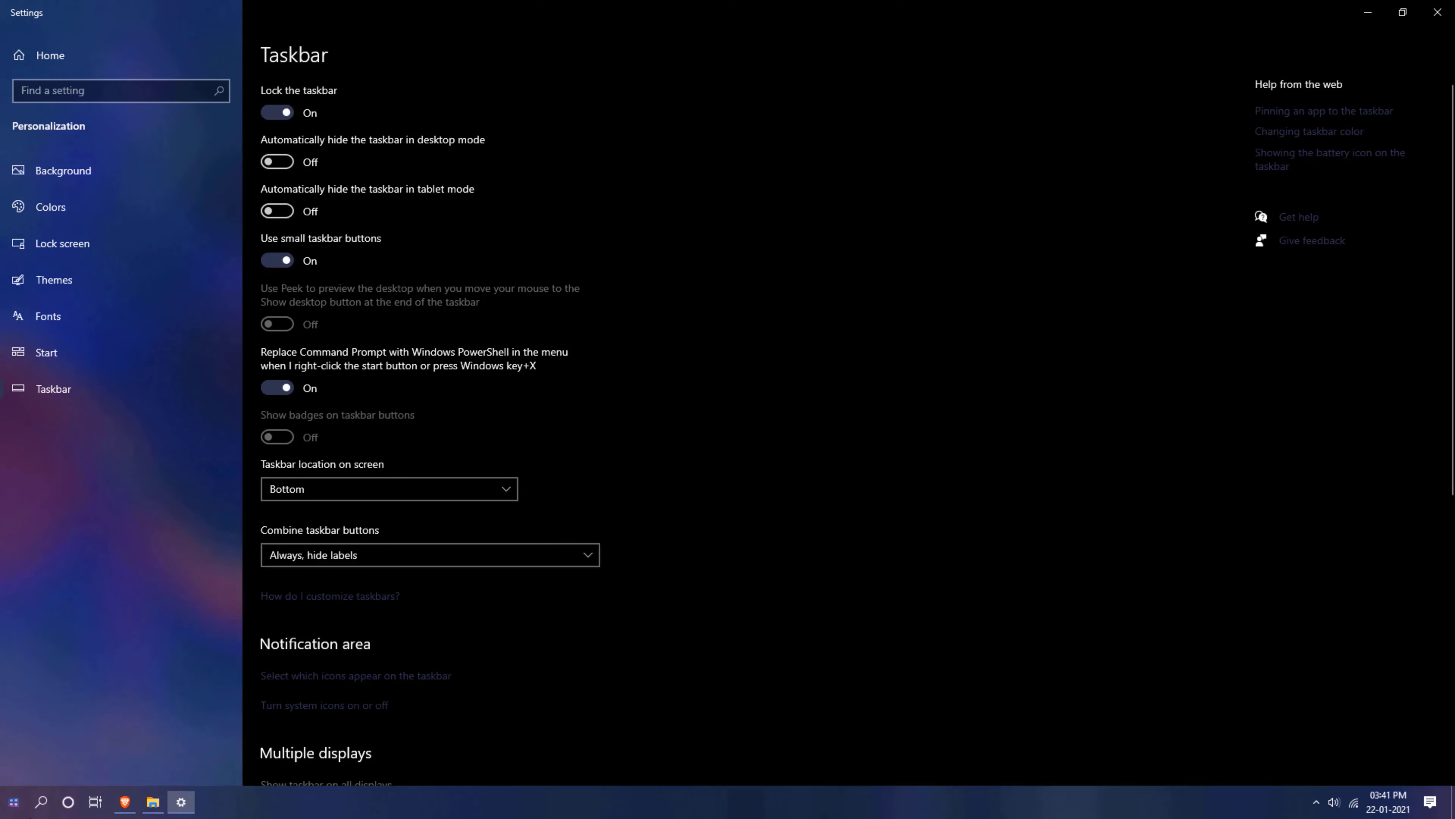
left_click(1375, 13)
Step: Hide the Cortana button and the Task View button from the taskbar
right_click(222, 812)
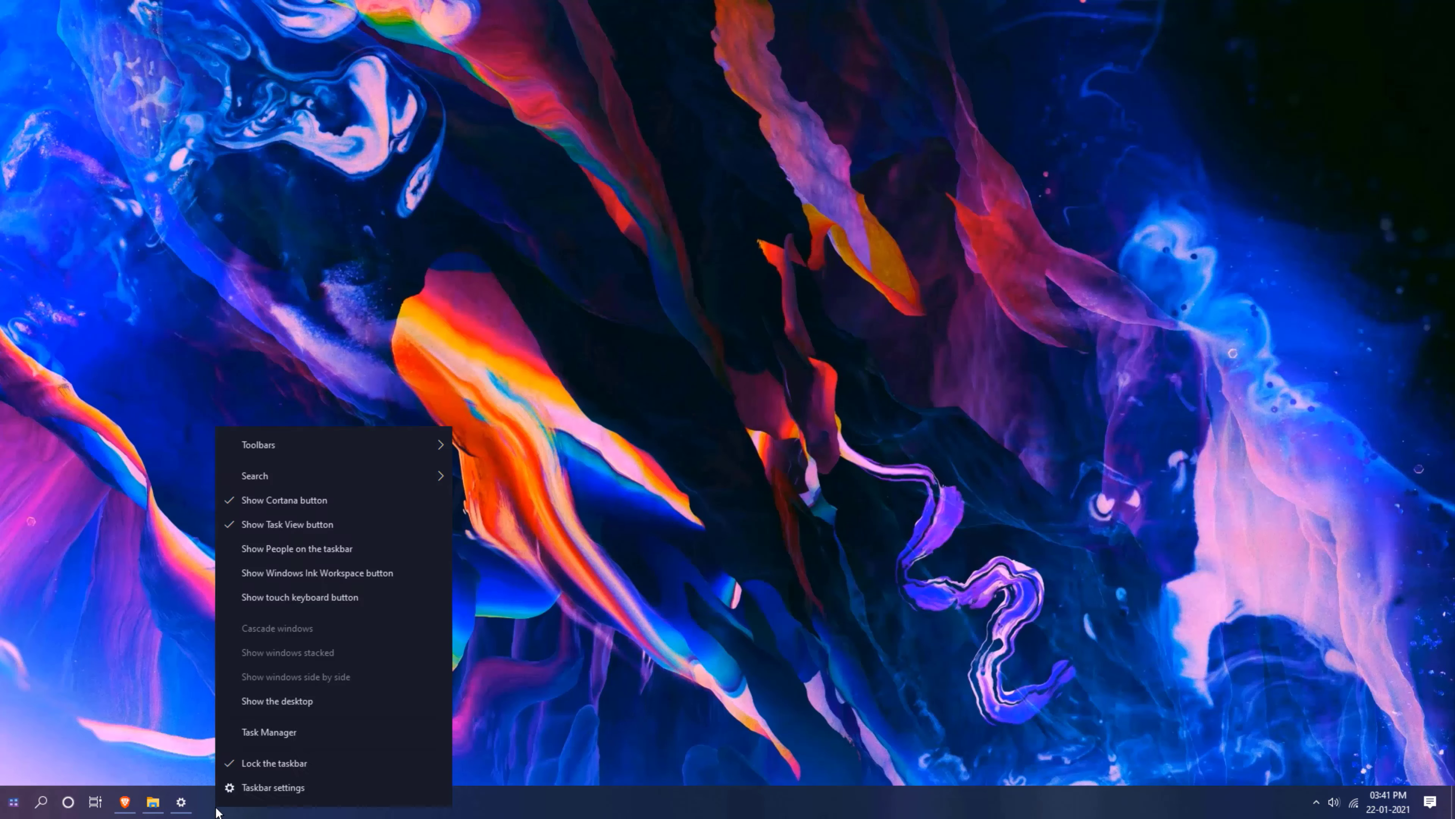
left_click(316, 500)
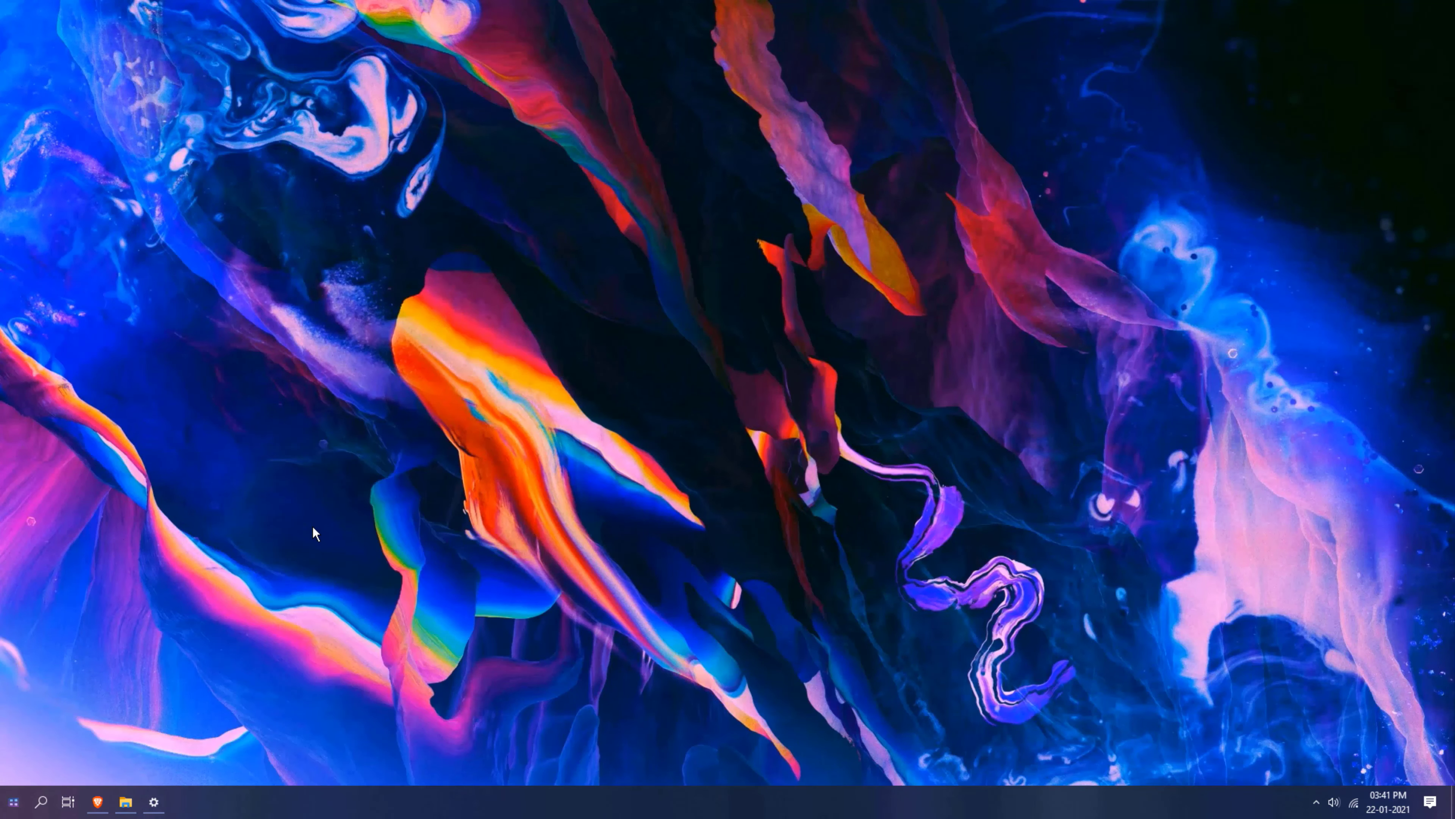
right_click(250, 797)
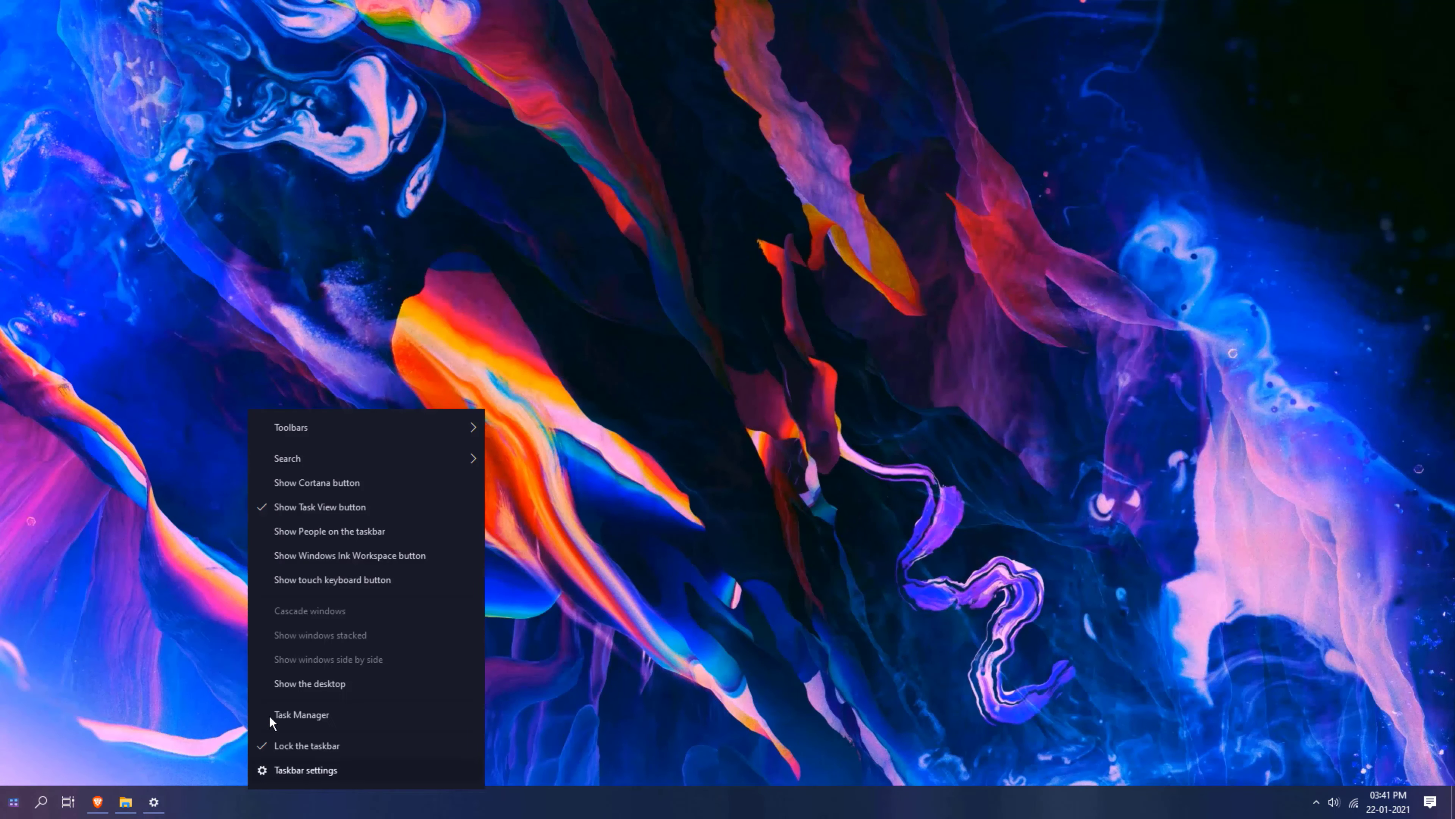
left_click(314, 508)
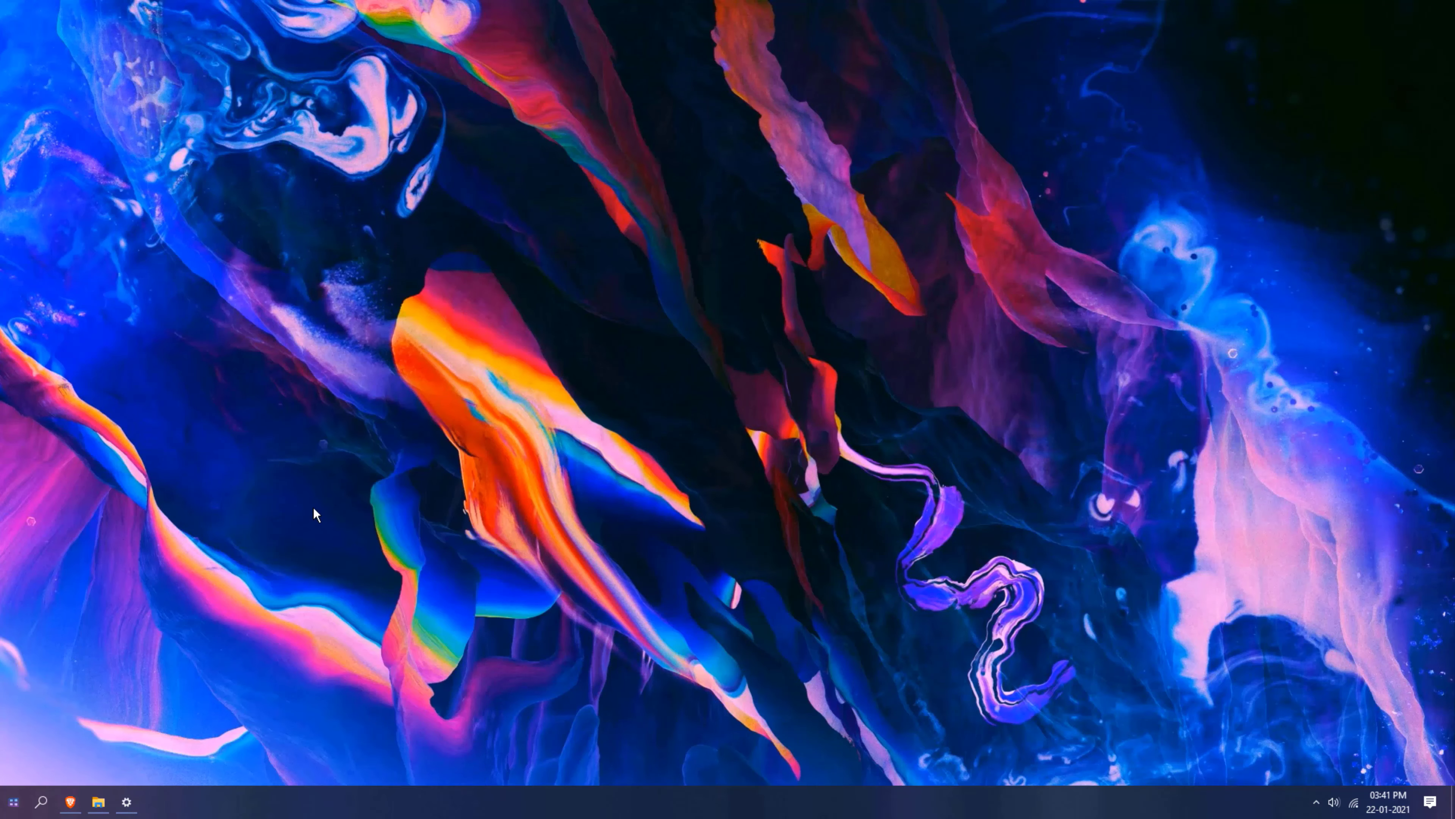
Step: Set the taskbar search to hidden
right_click(172, 805)
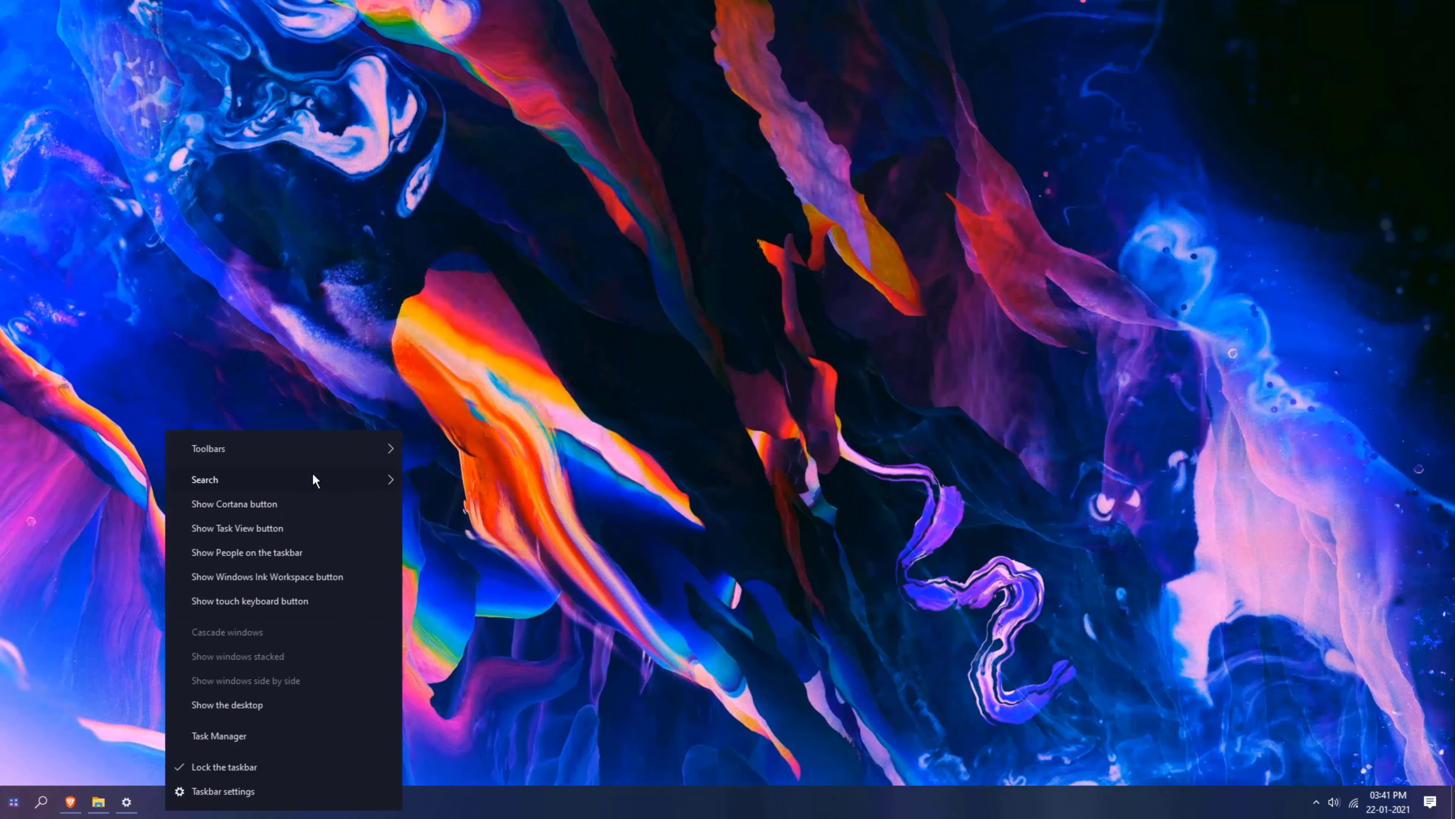
mouse_move(395, 477)
left_click(452, 509)
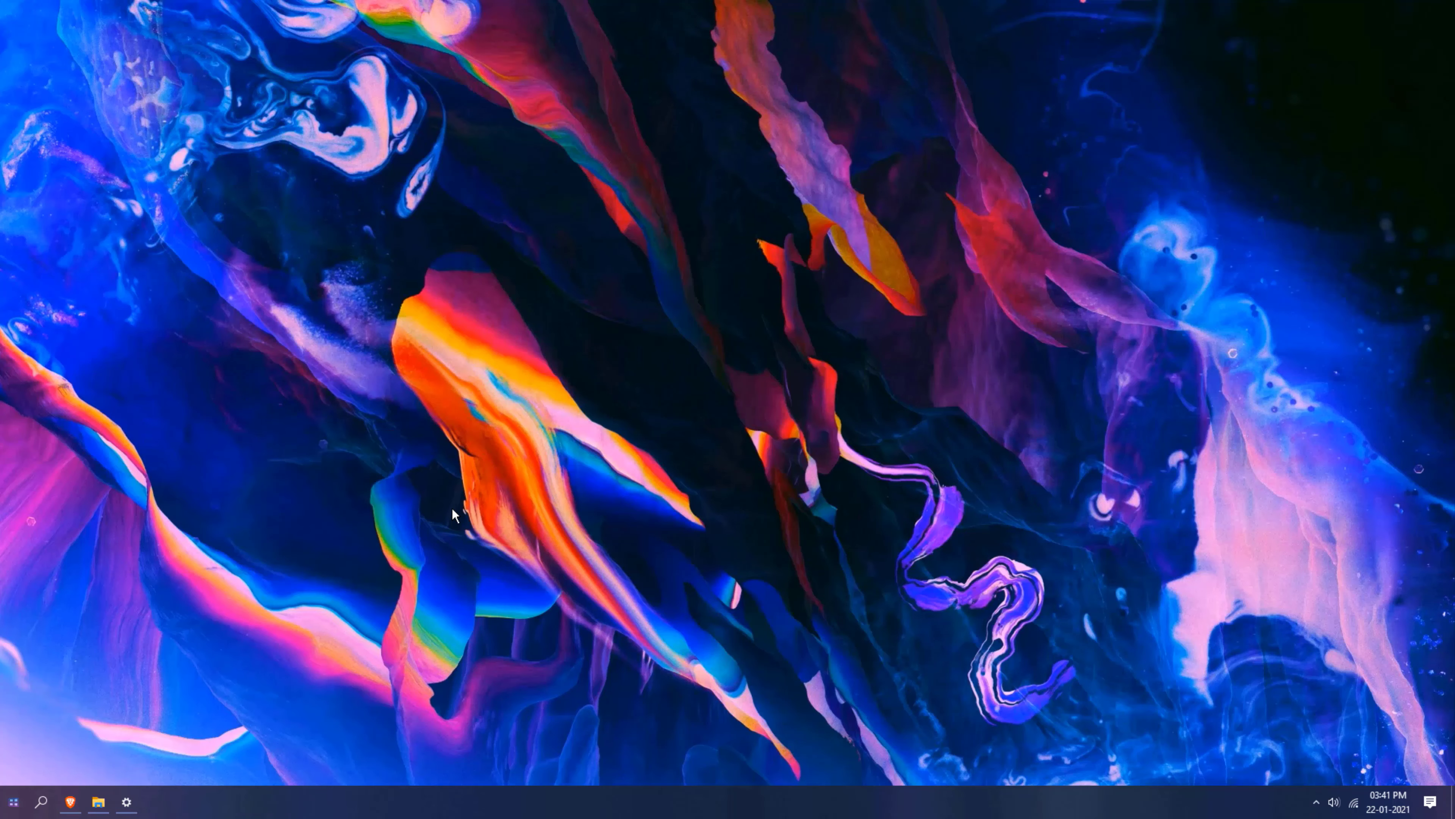
right_click(231, 805)
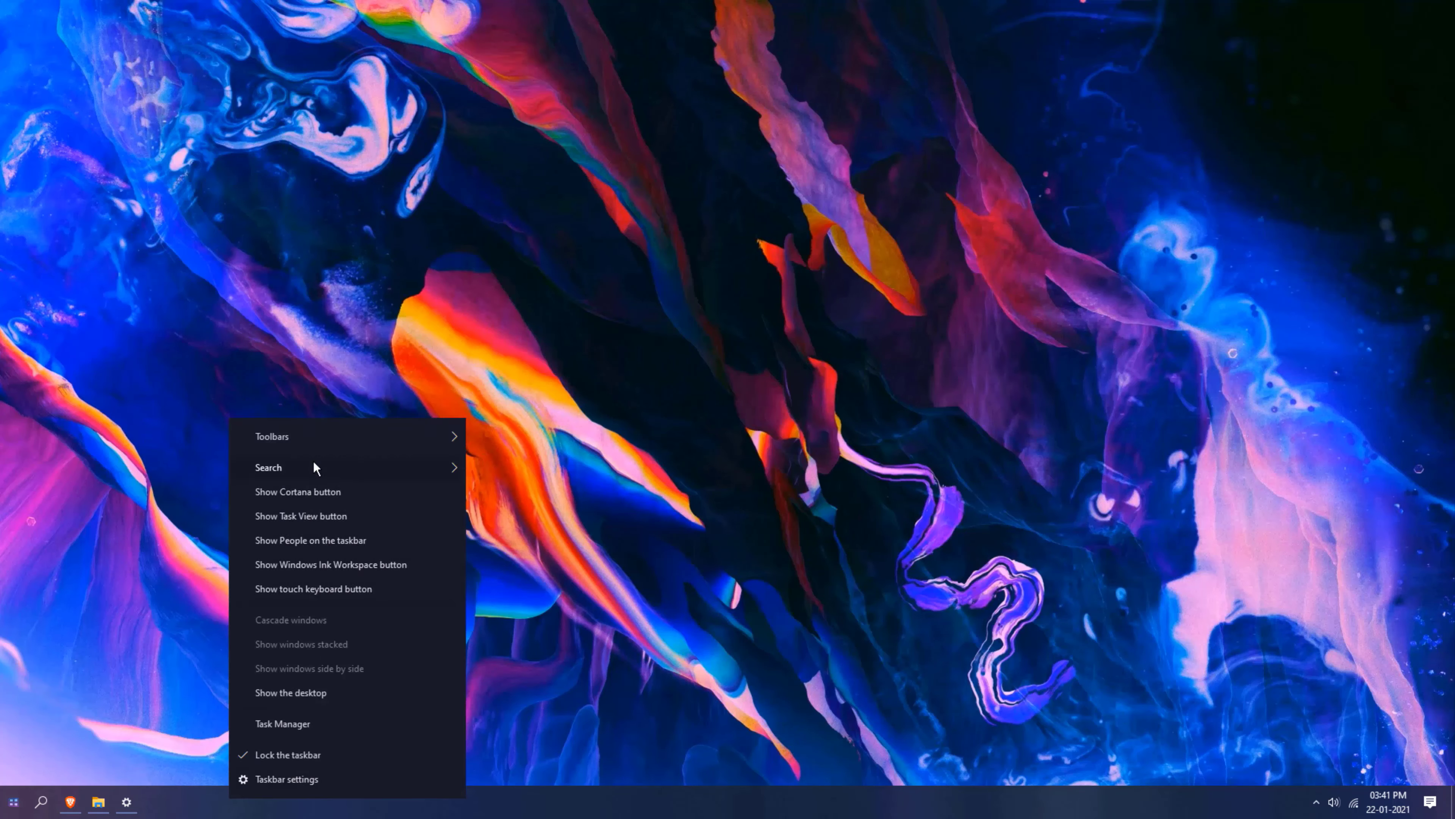
mouse_move(313, 464)
left_click(499, 464)
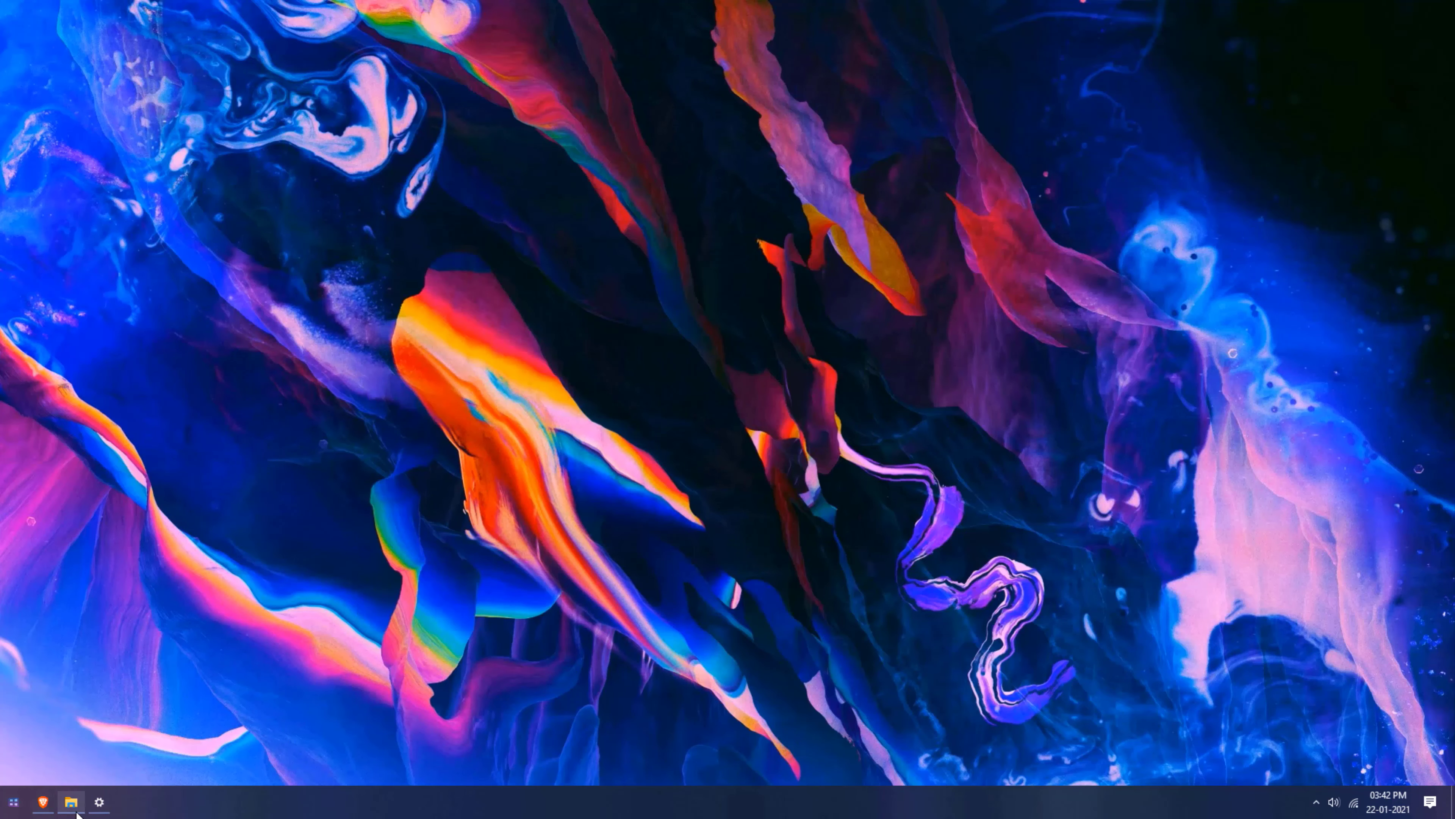
Step: Bring up the file window for Local Disk (F:) and open New folder
left_click(71, 801)
left_click(403, 493)
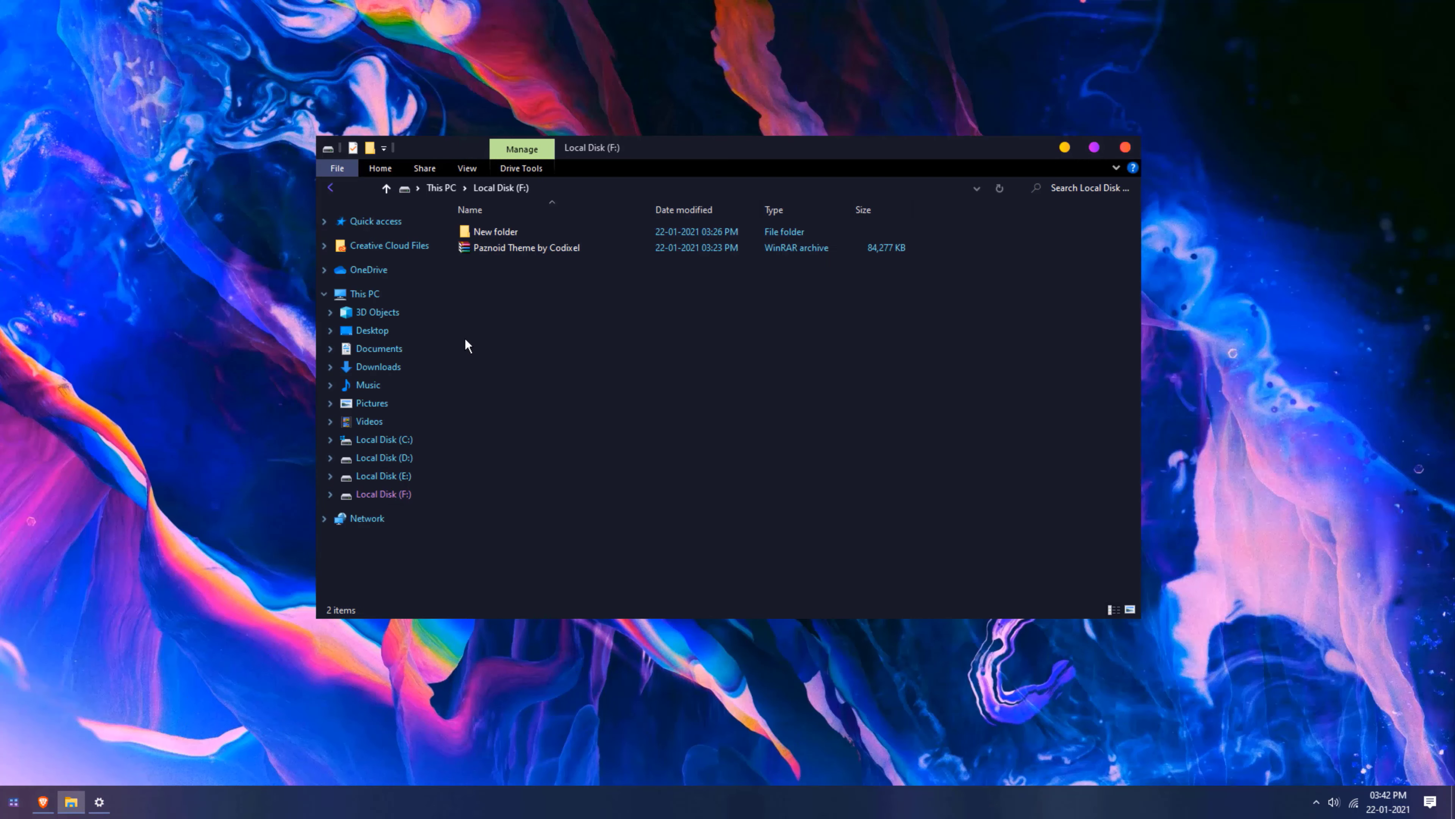
double_click(501, 230)
left_click_drag(618, 479, 640, 516)
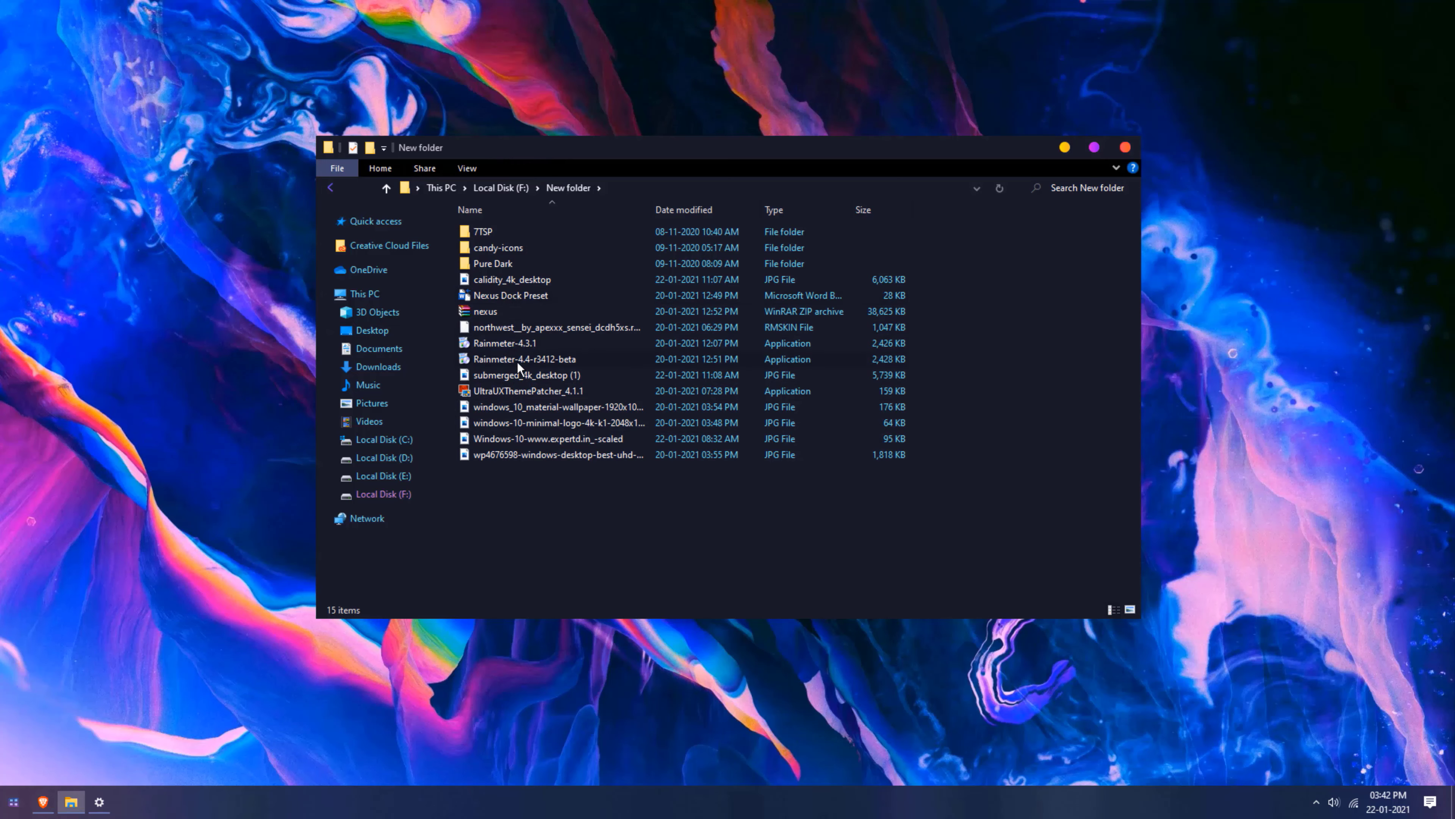
left_click(510, 309)
double_click(608, 316)
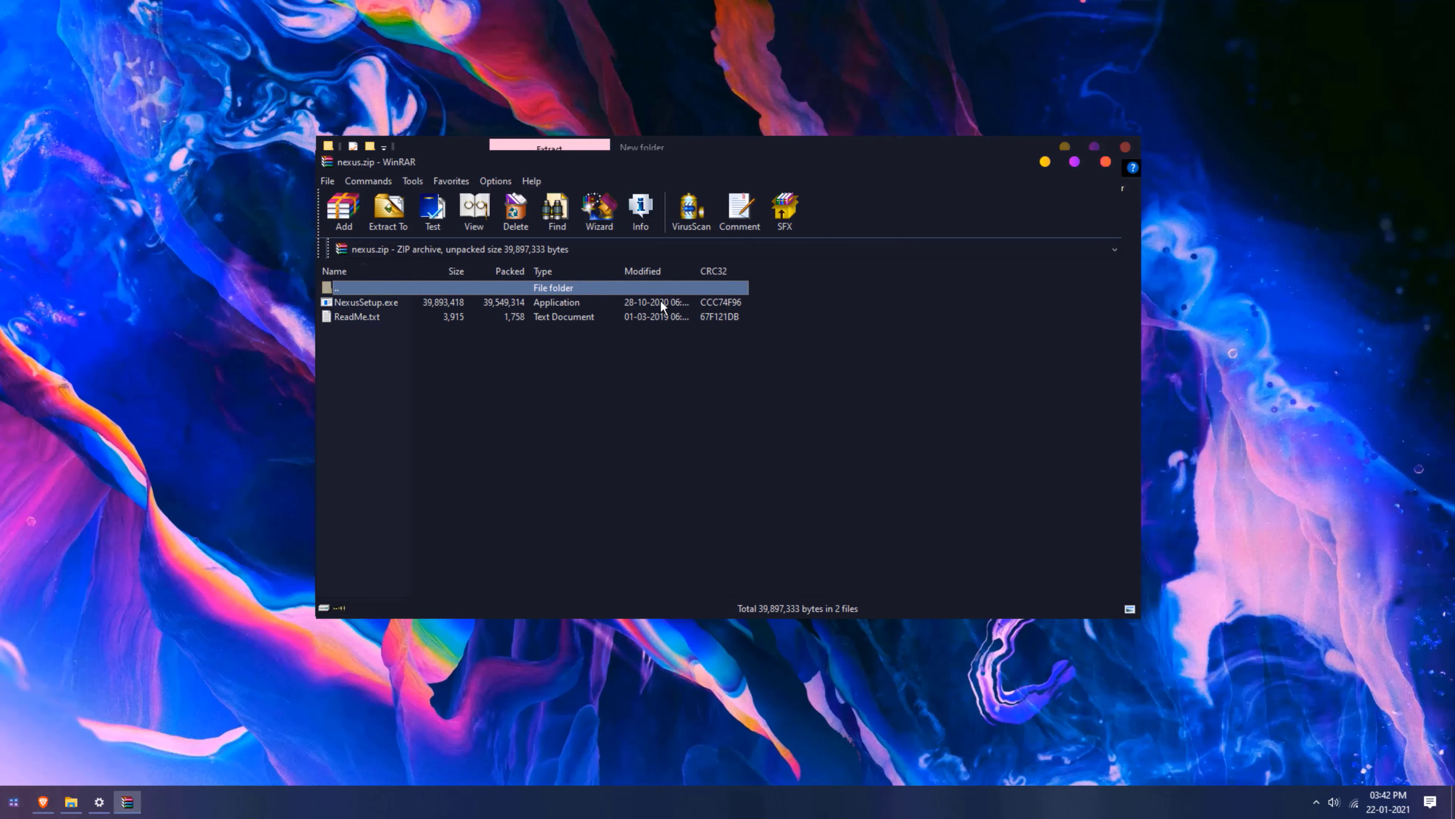
left_click(1106, 163)
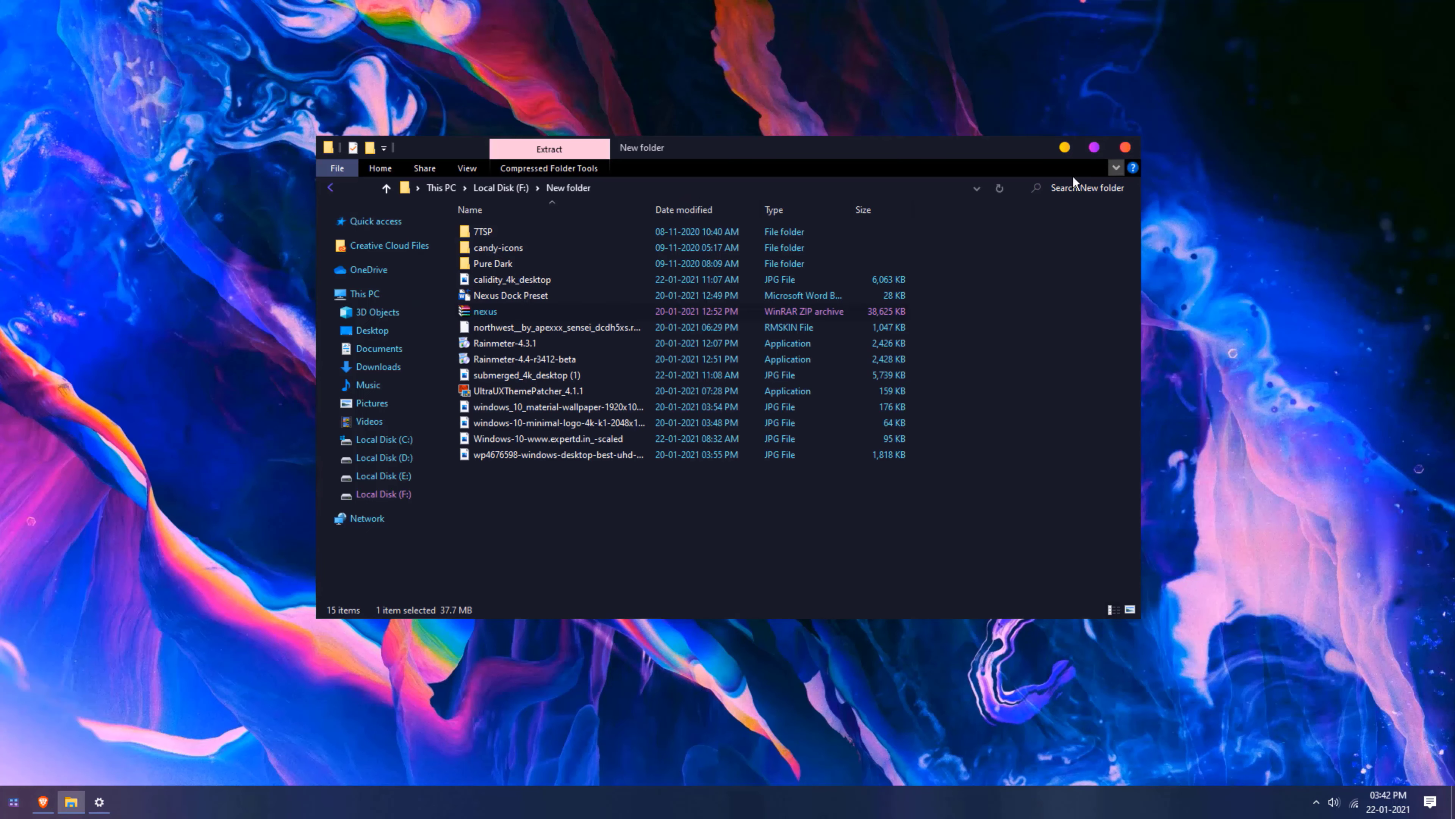
Step: Extract the nexus ZIP archive into its own nexus folder and open that folder
right_click(554, 313)
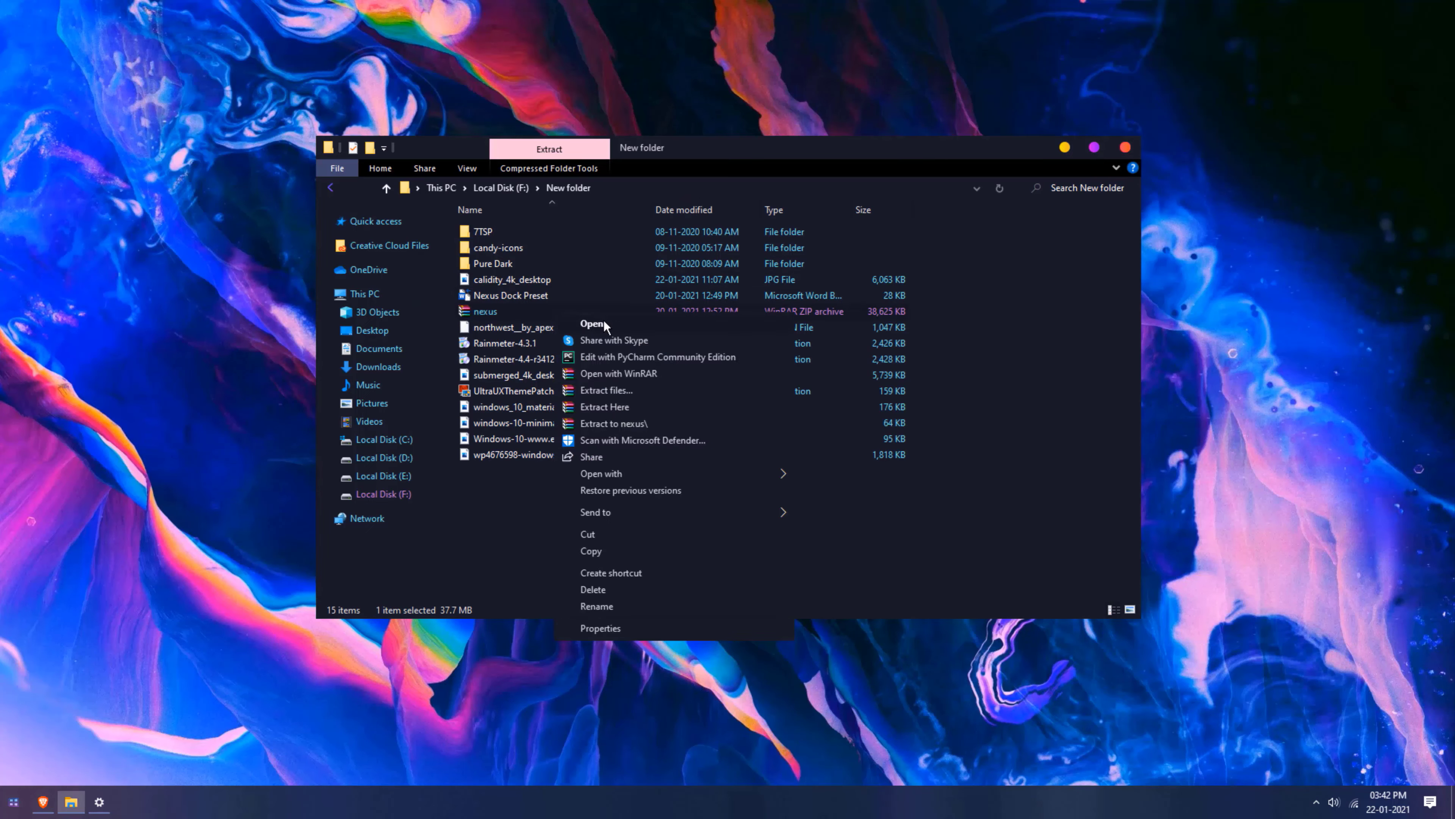
left_click(629, 424)
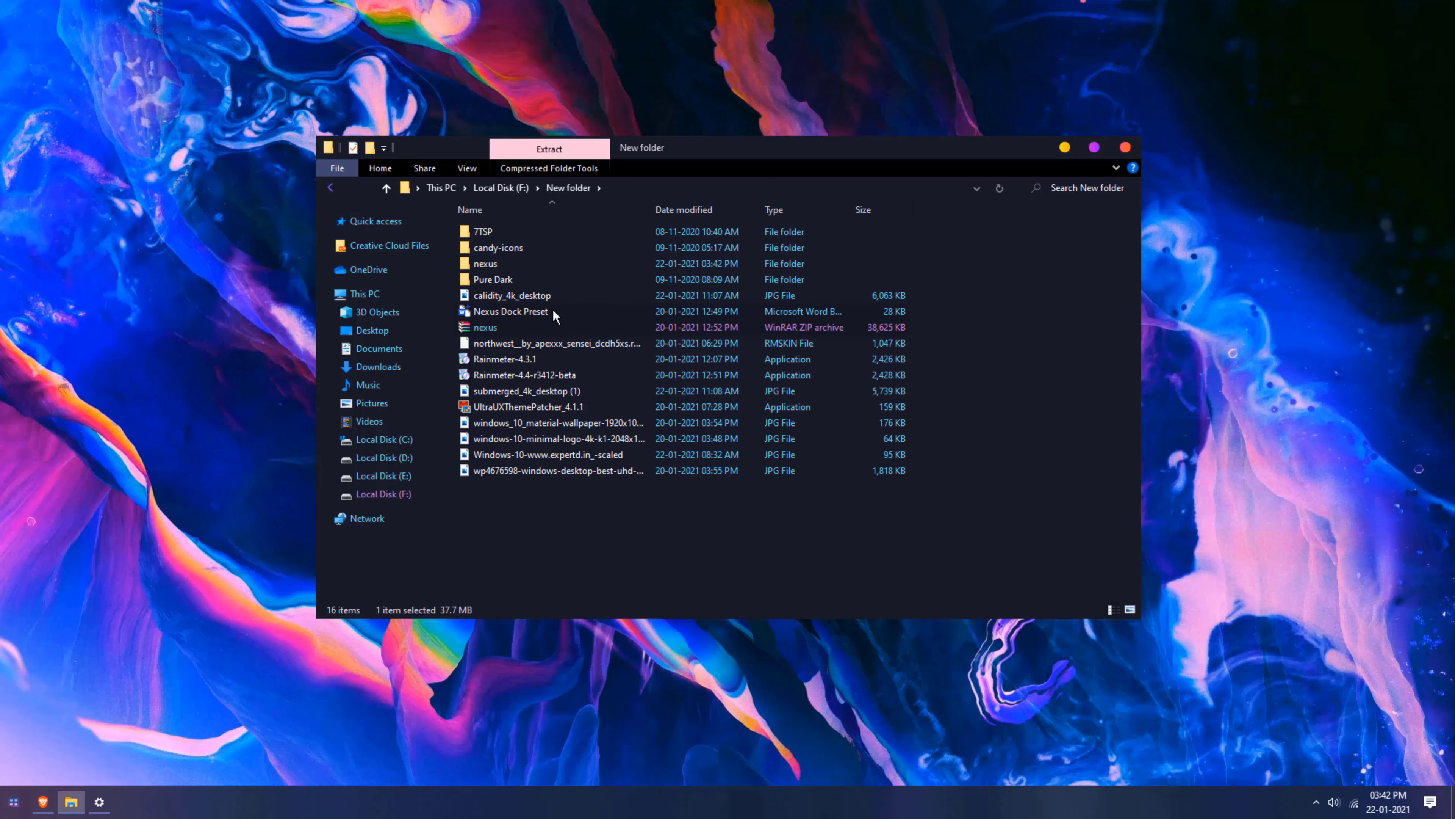
double_click(530, 266)
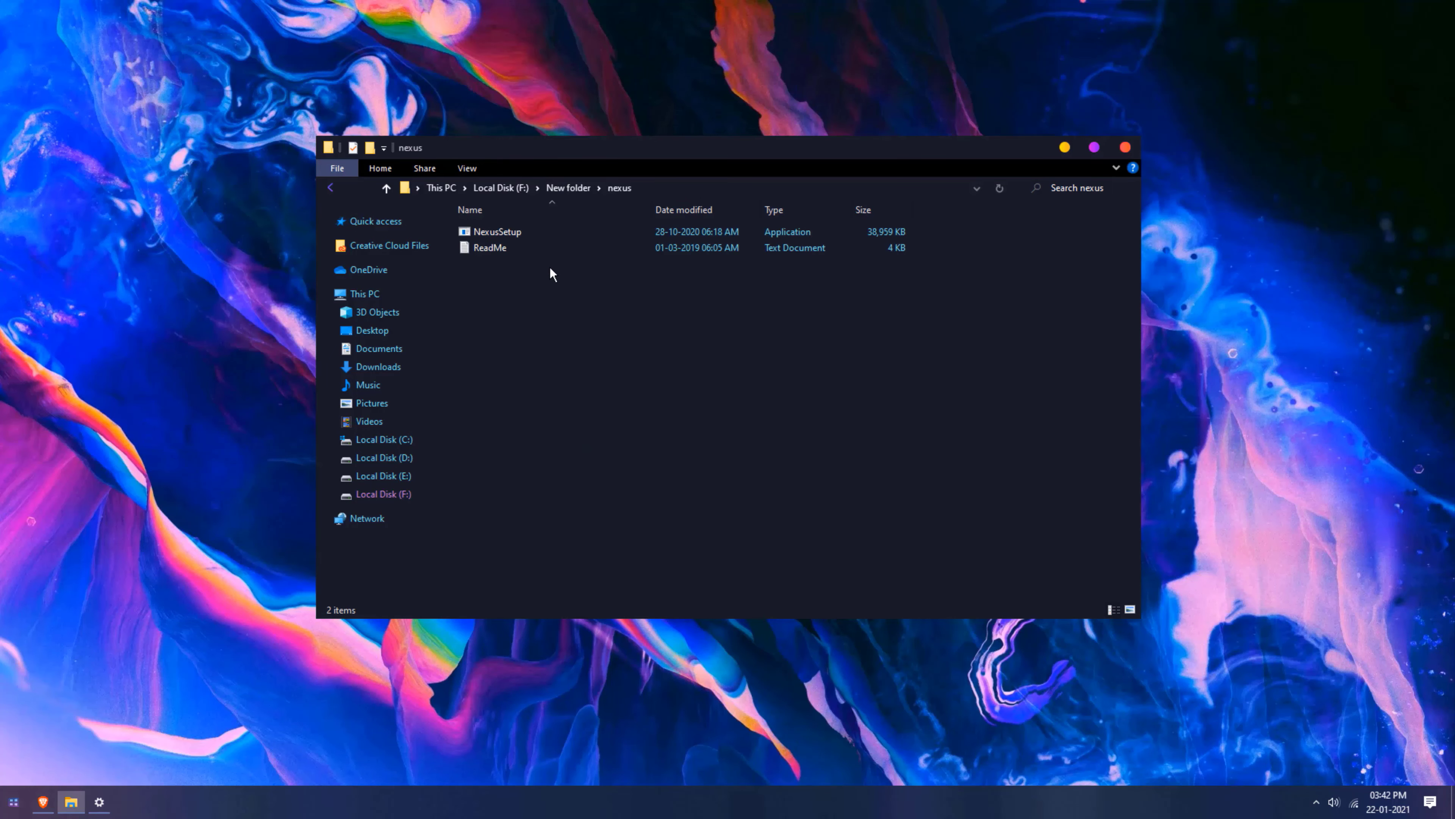
Step: Install Nexus in English from NexusSetup with the licence accepted and default folders, launch it, and minimize the nexus folder window
double_click(531, 235)
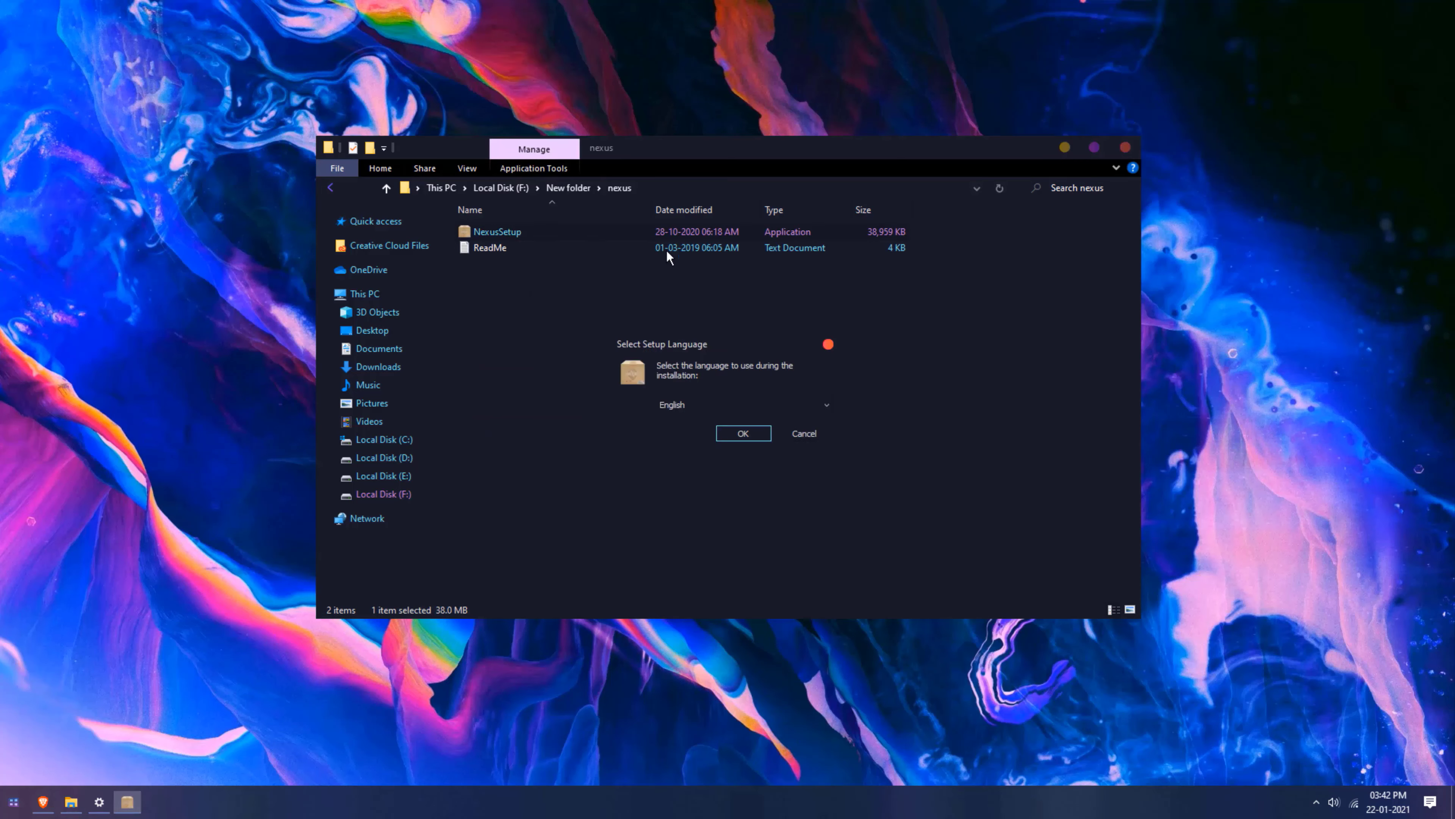
left_click(741, 431)
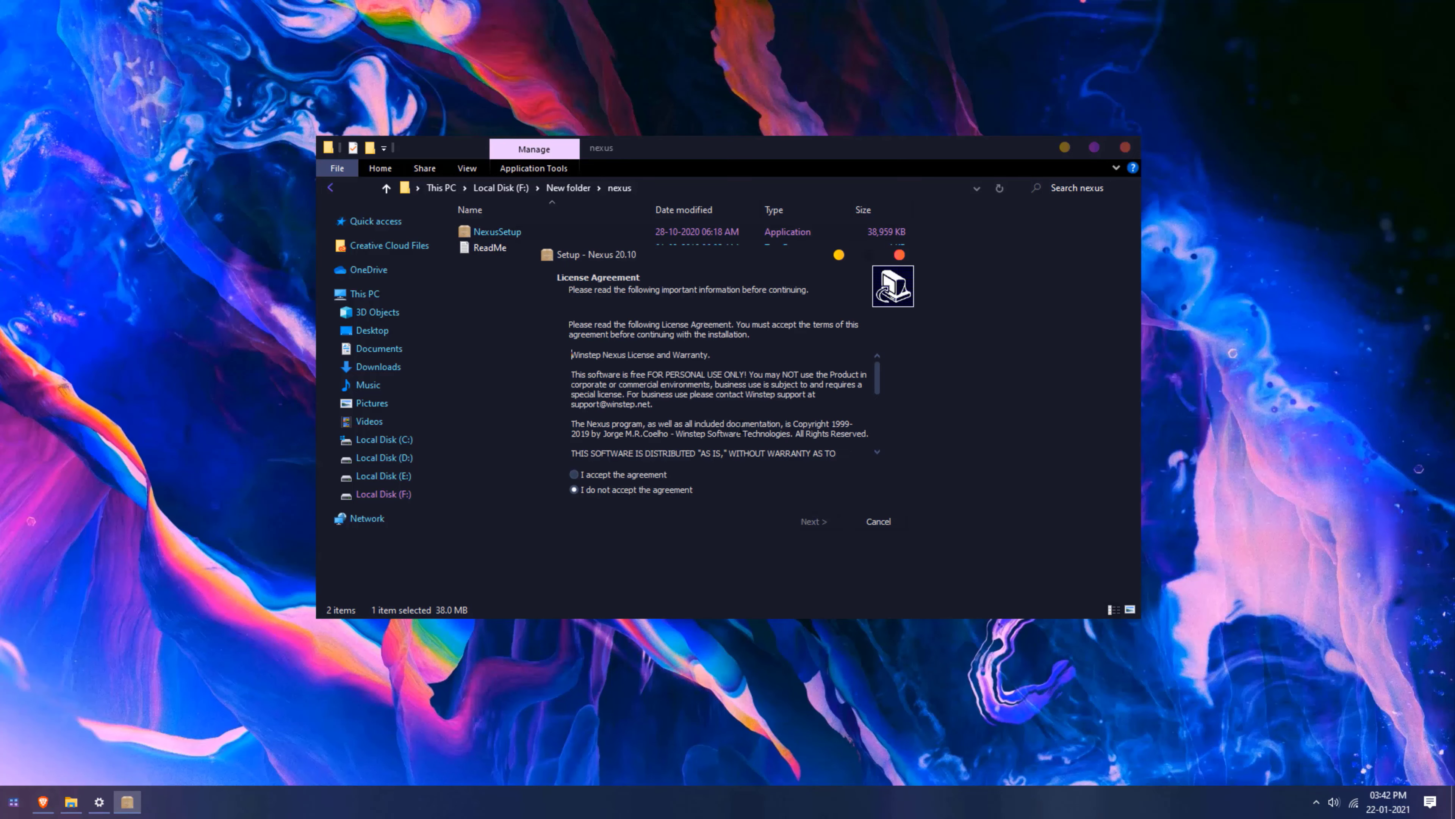
left_click(616, 477)
left_click(823, 520)
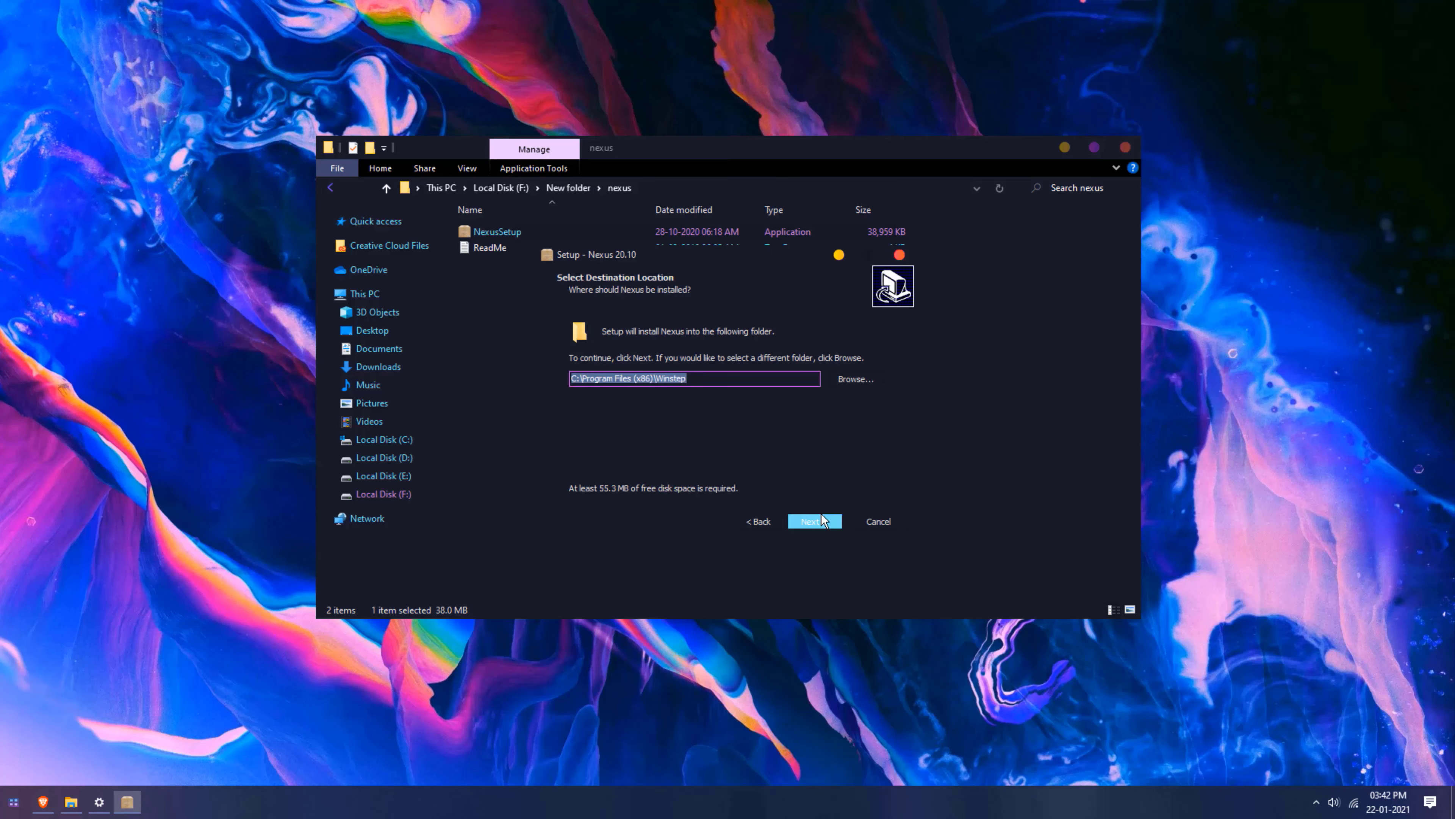
left_click(818, 526)
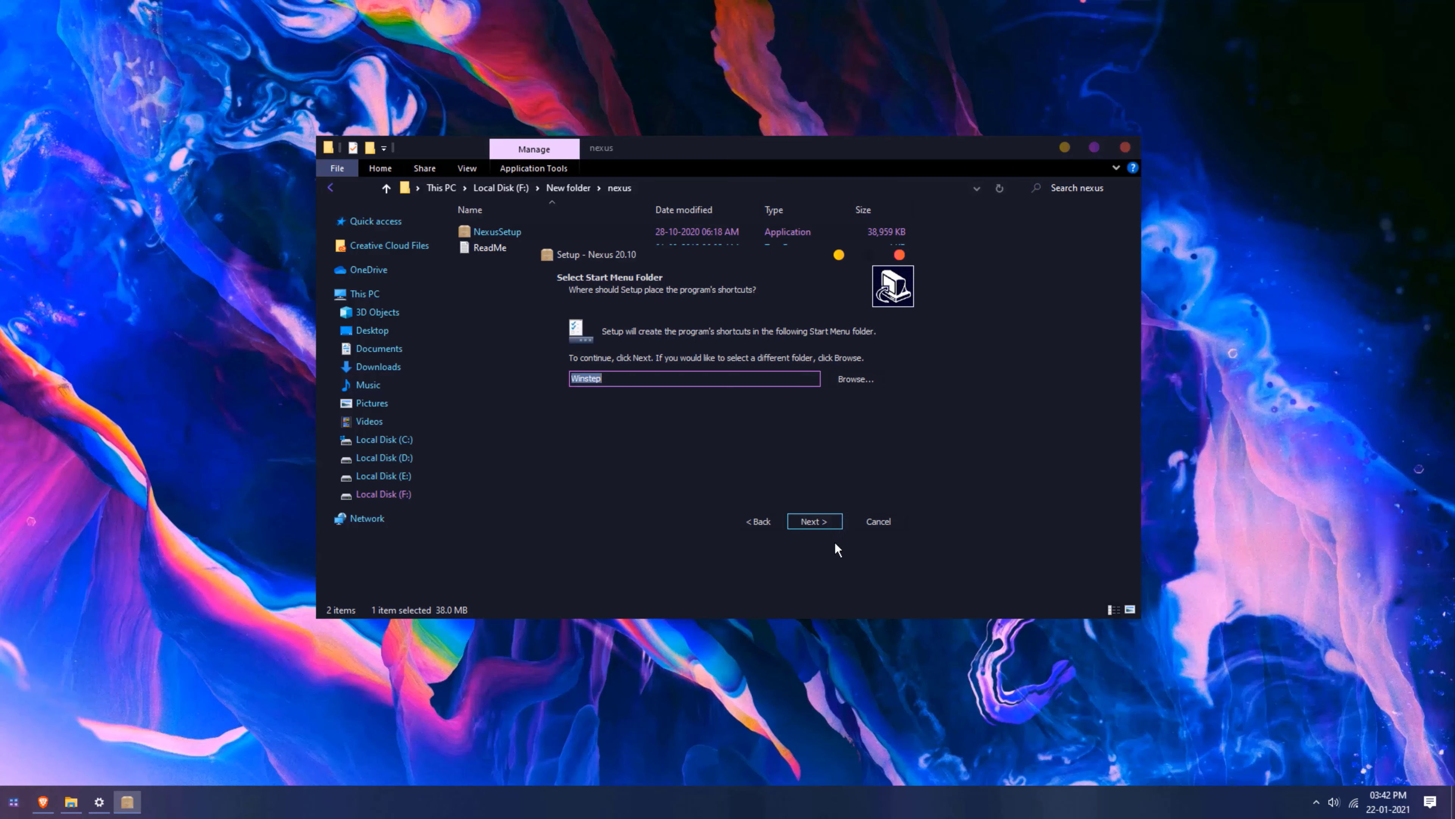
left_click(808, 521)
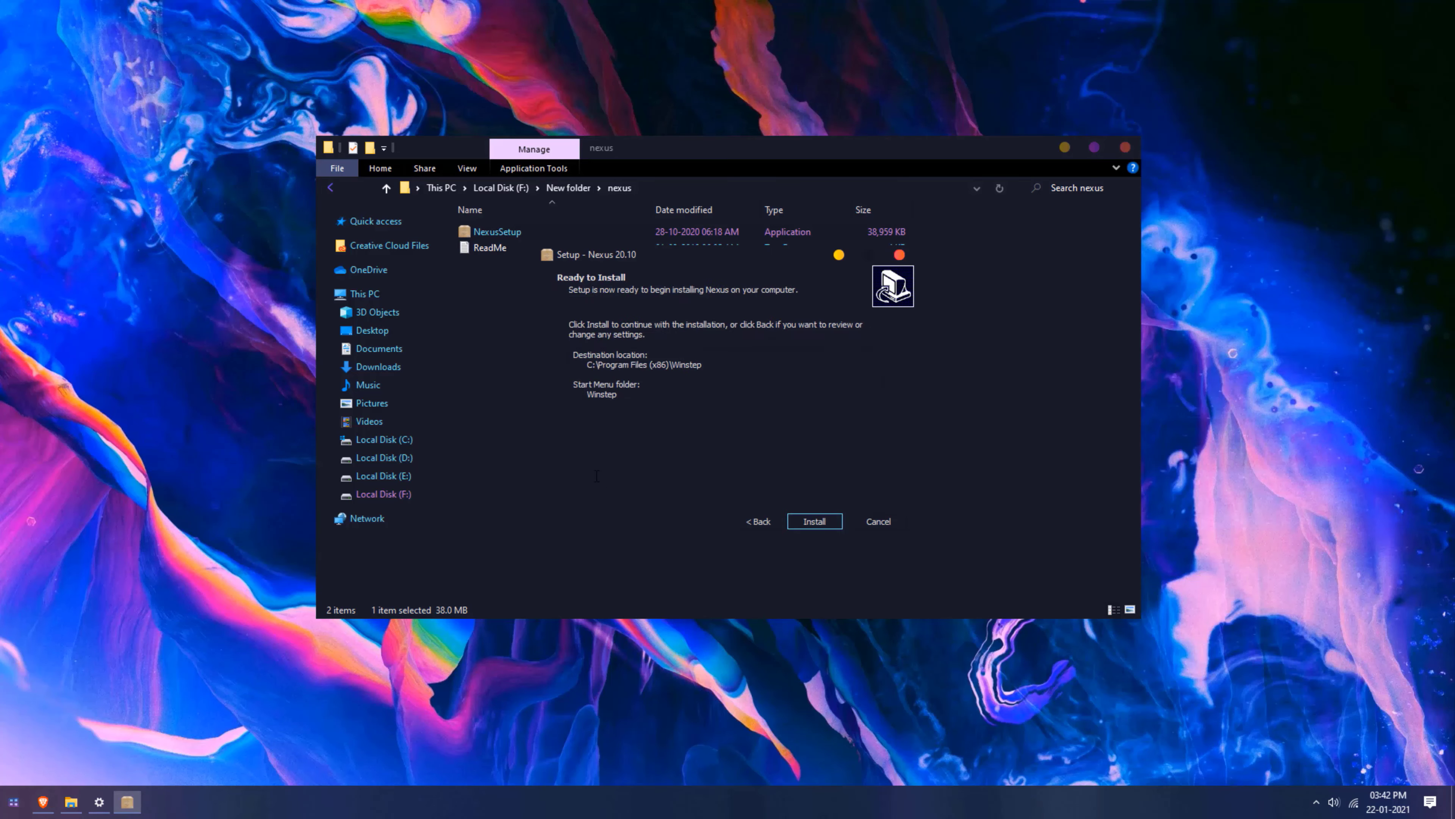
left_click(813, 520)
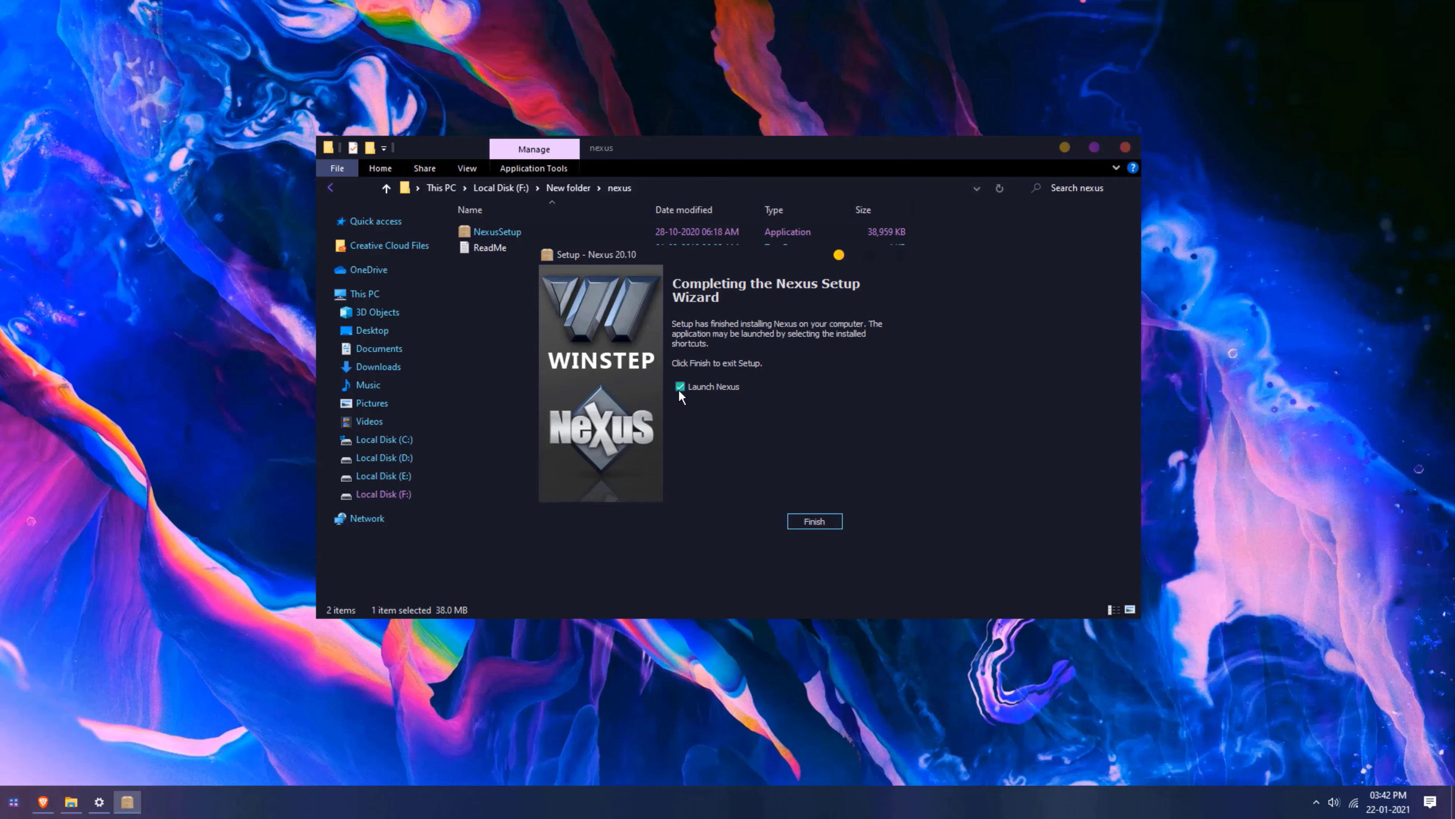
left_click(814, 521)
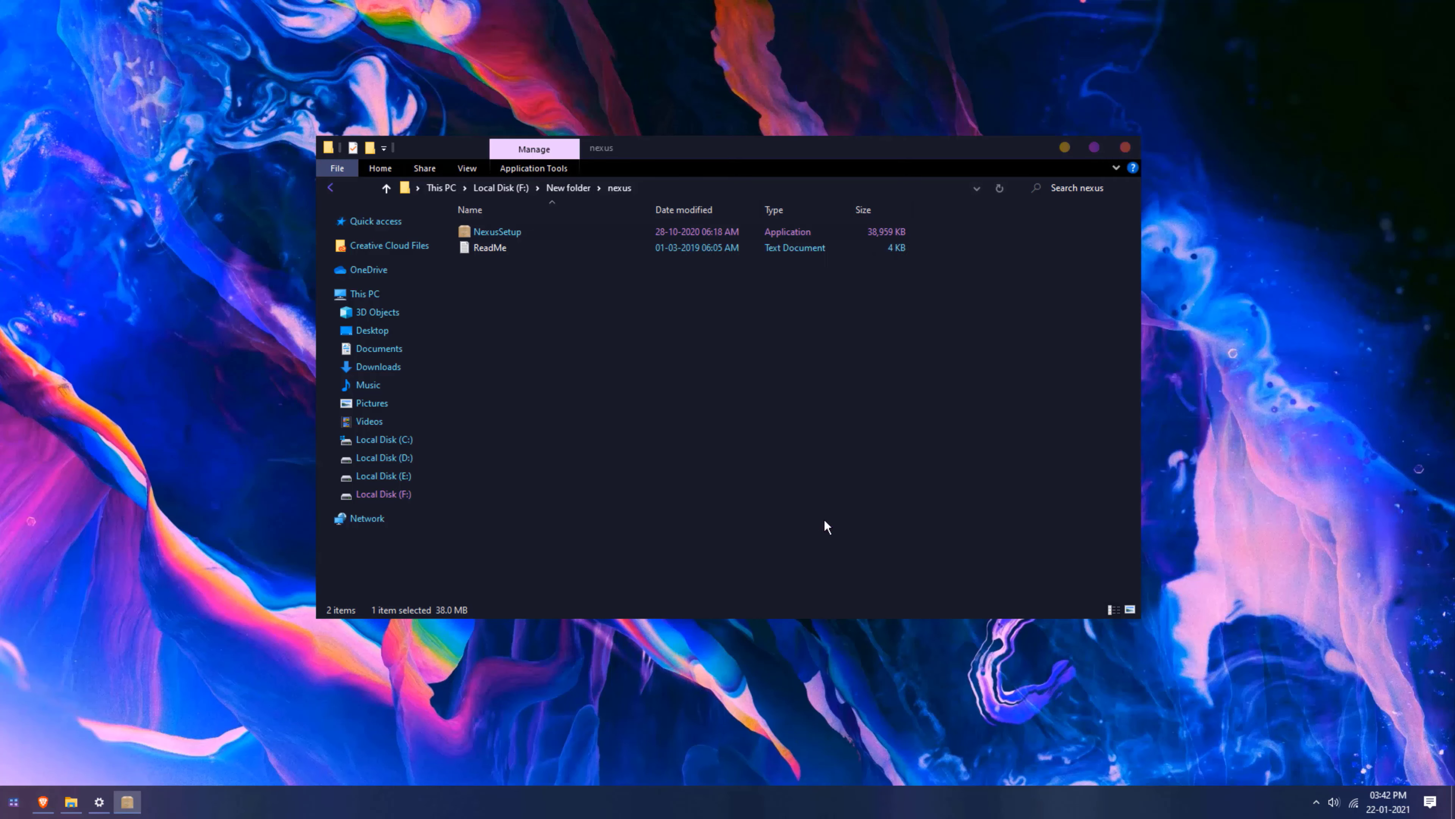
left_click(1065, 148)
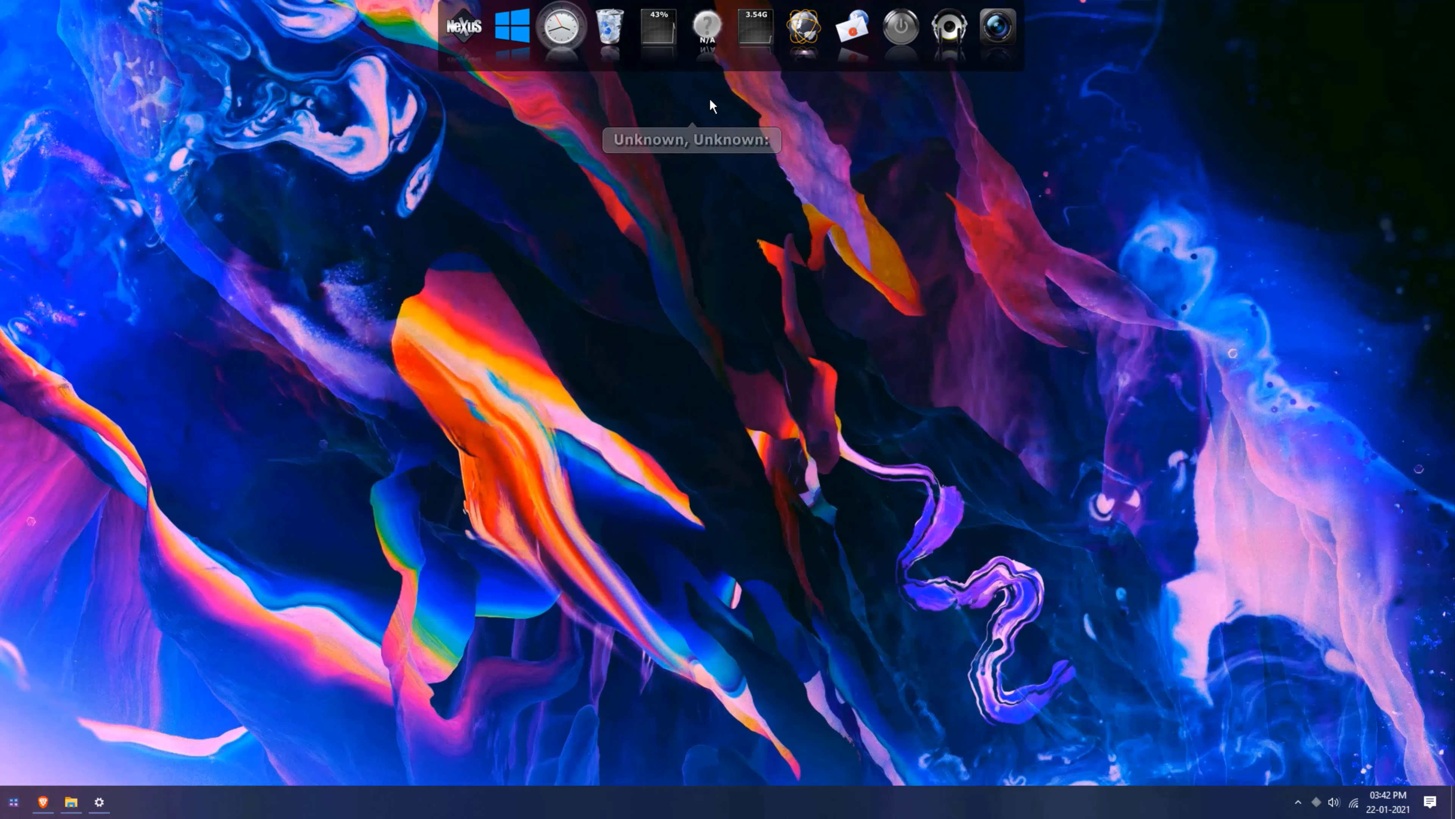
right_click(718, 67)
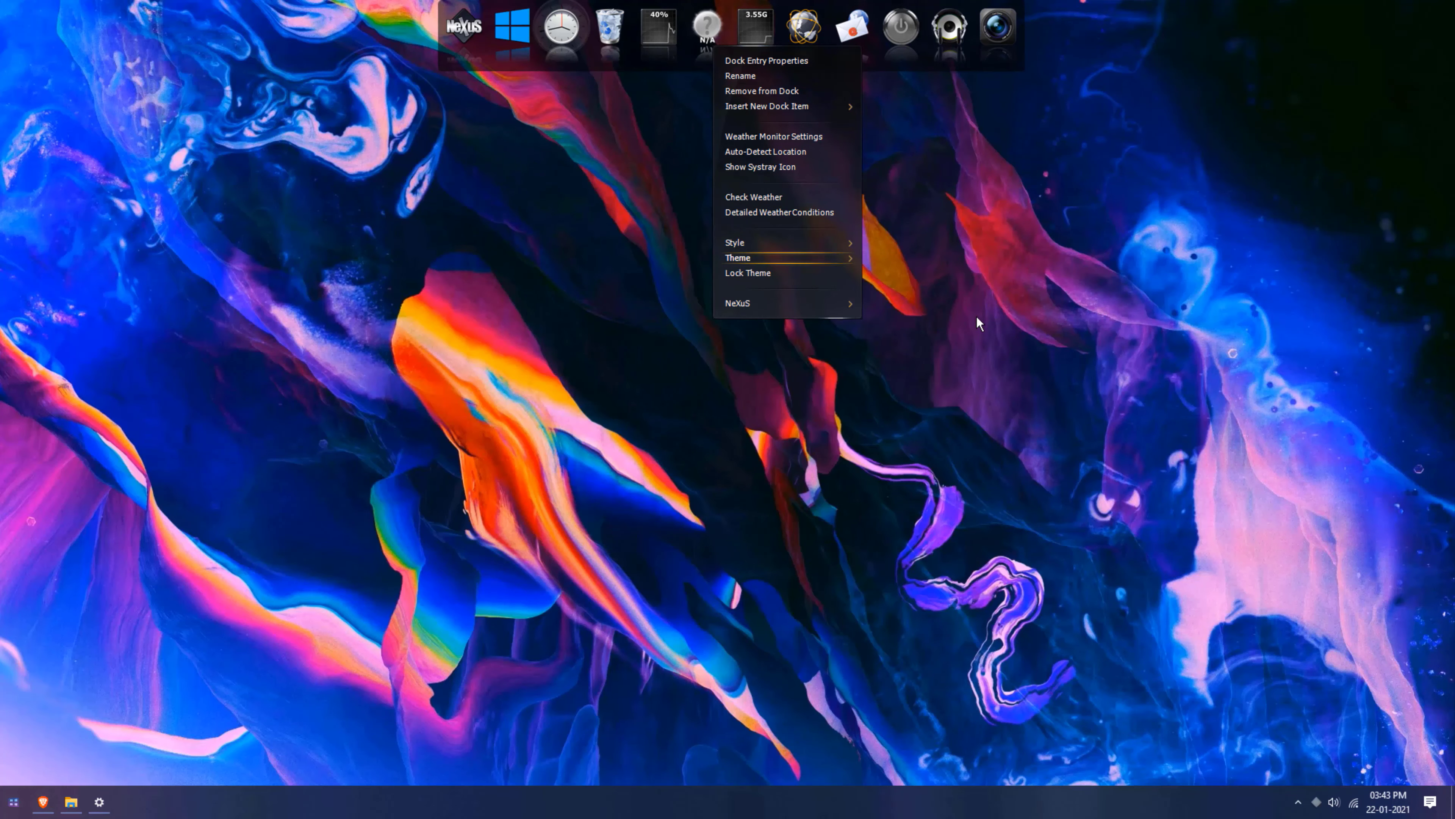
left_click(72, 803)
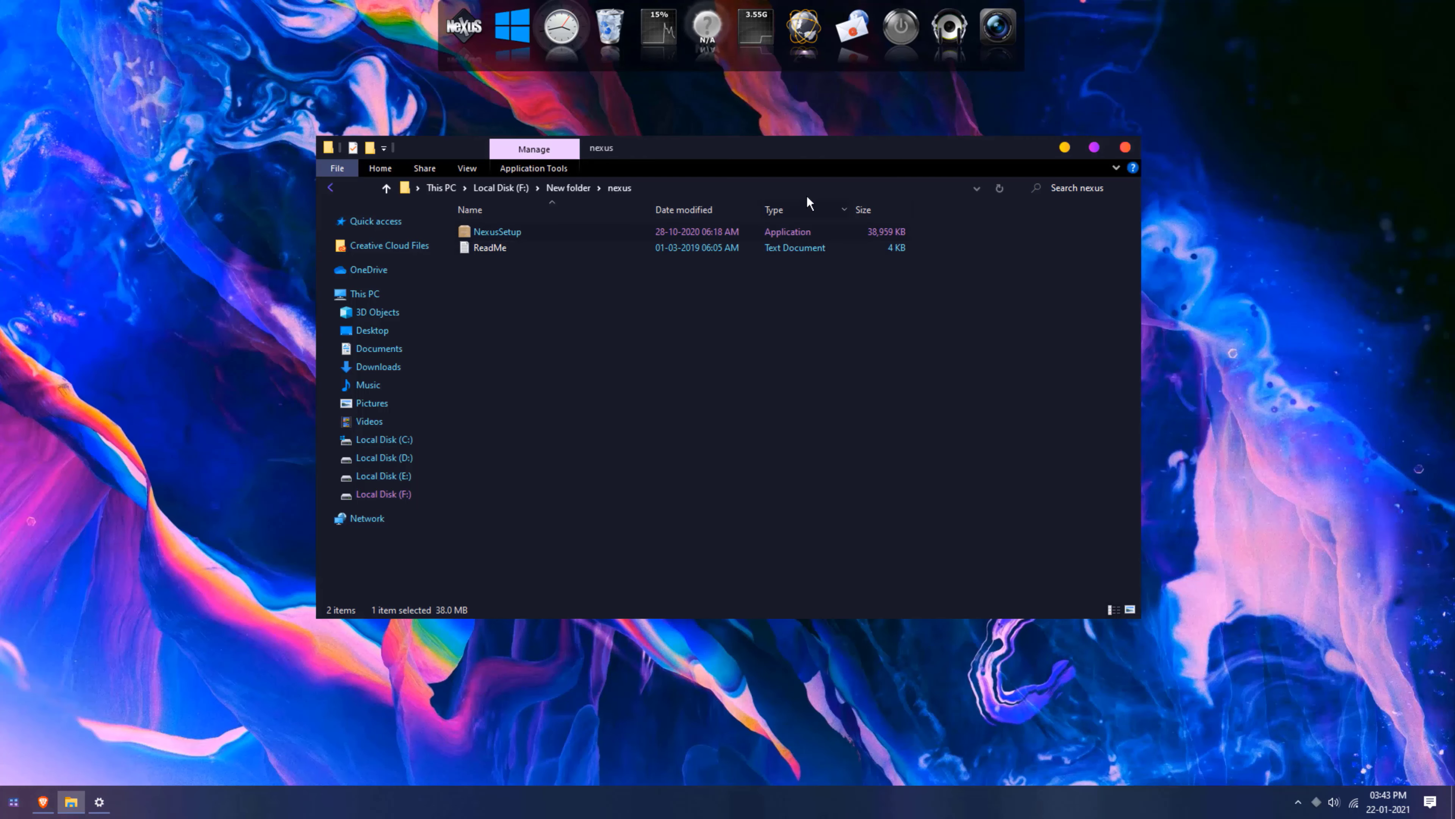
left_click(1064, 148)
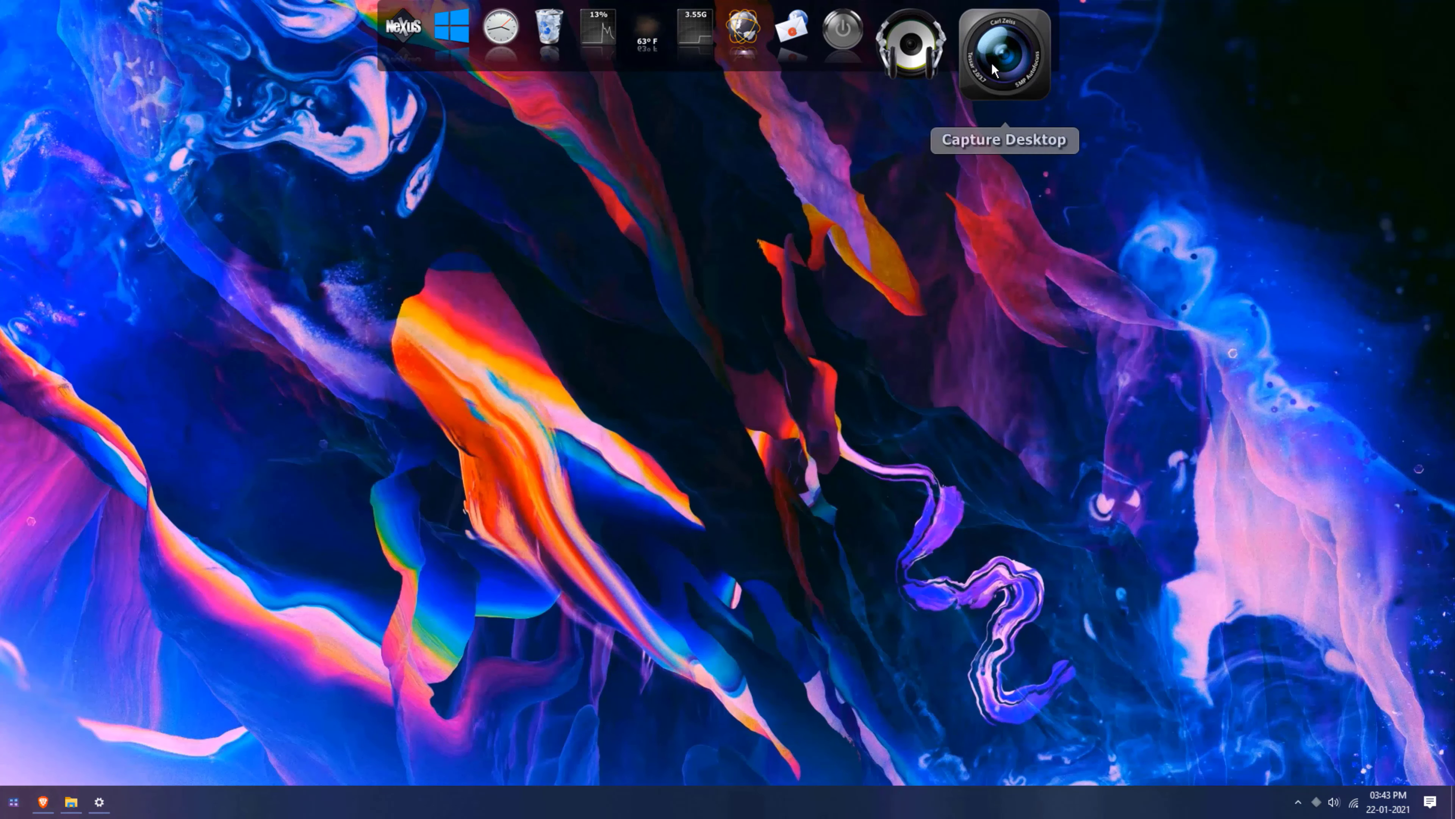
Step: Open the Nexus dock preferences at the advanced settings
right_click(928, 75)
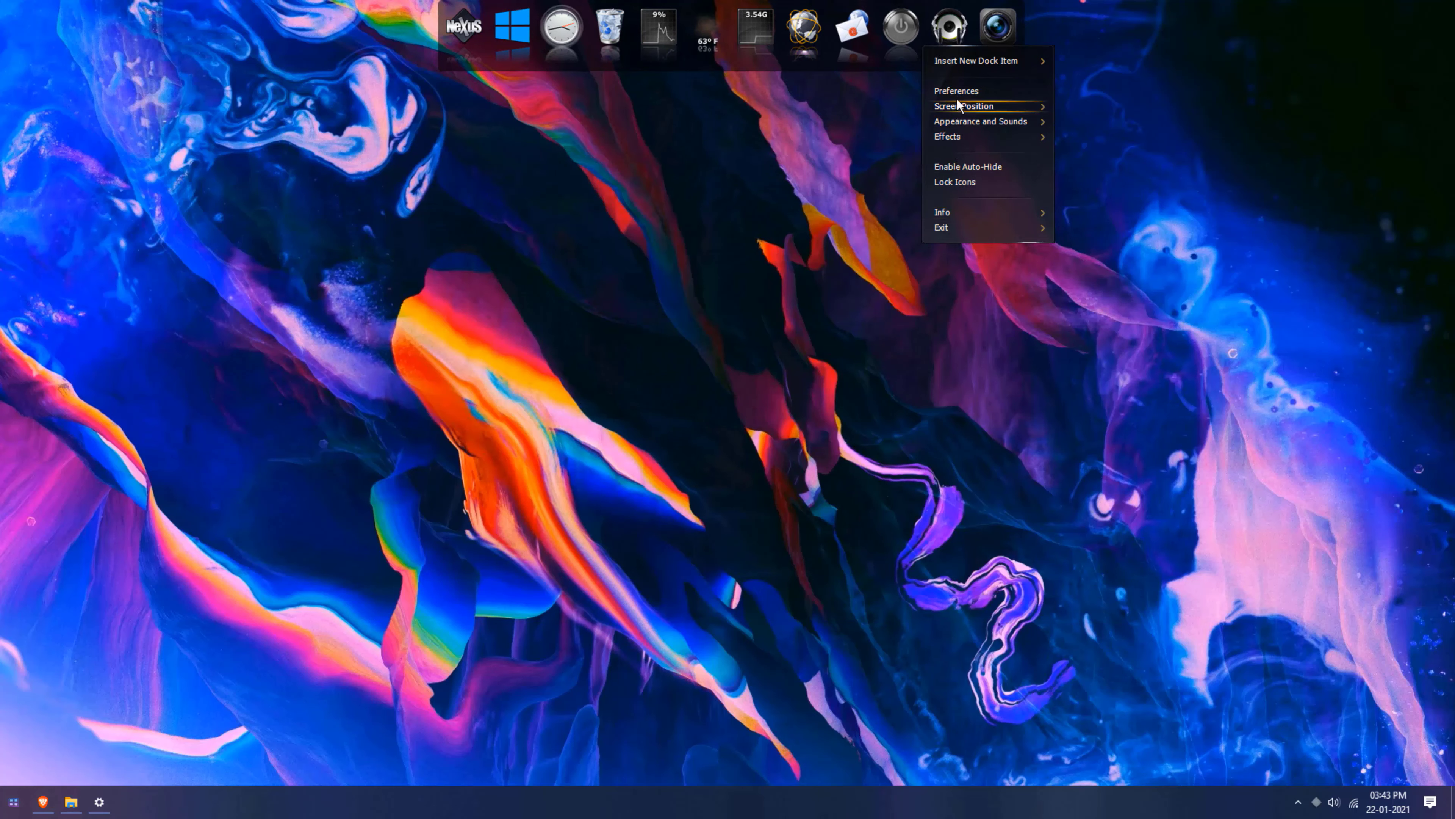
left_click(950, 90)
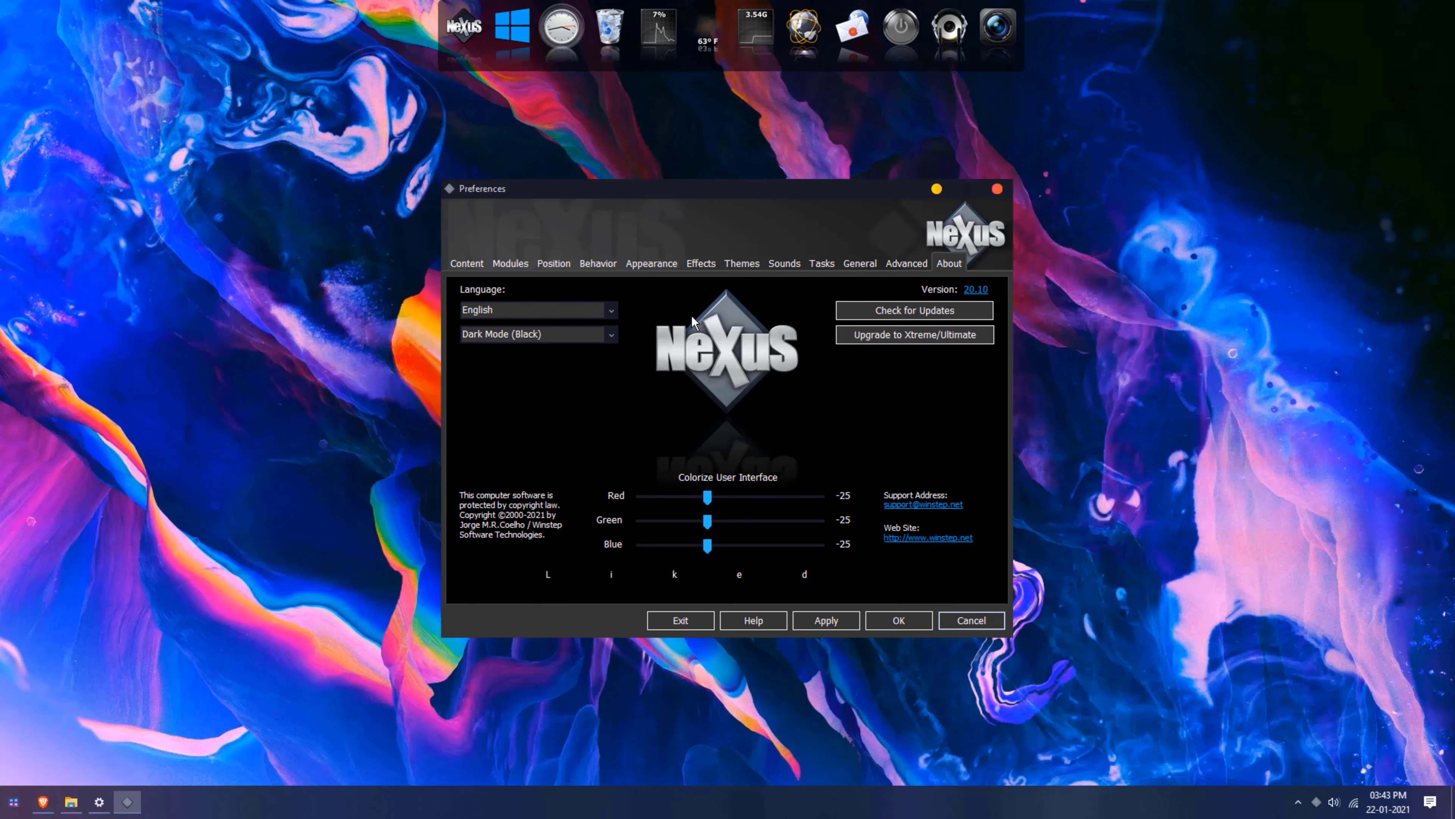
left_click(910, 265)
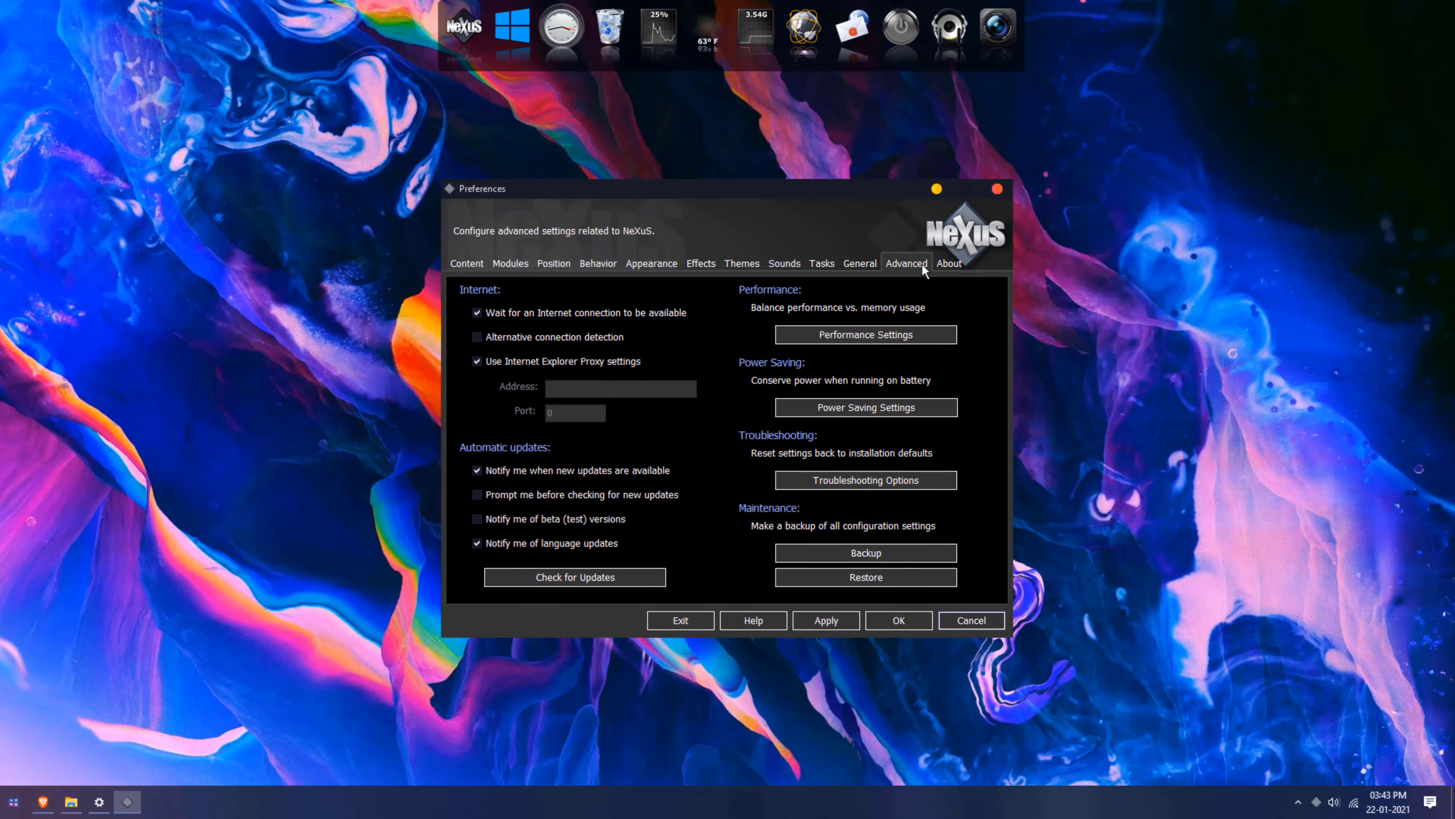
Step: Restore the Nexus Dock Preset backup from New folder on Local Disk (F:), then apply and close the dock preferences
left_click(882, 580)
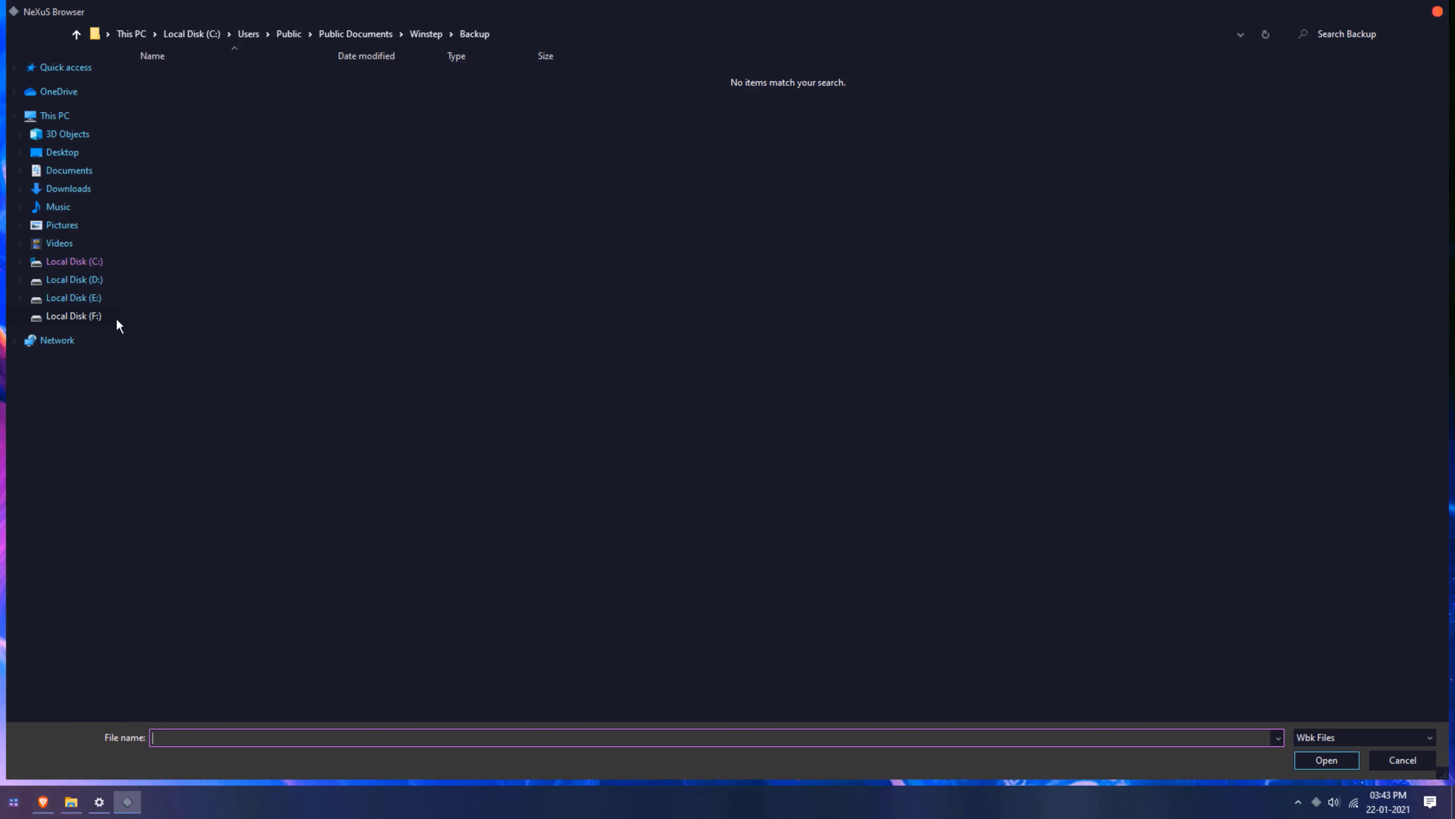
left_click(95, 319)
double_click(251, 81)
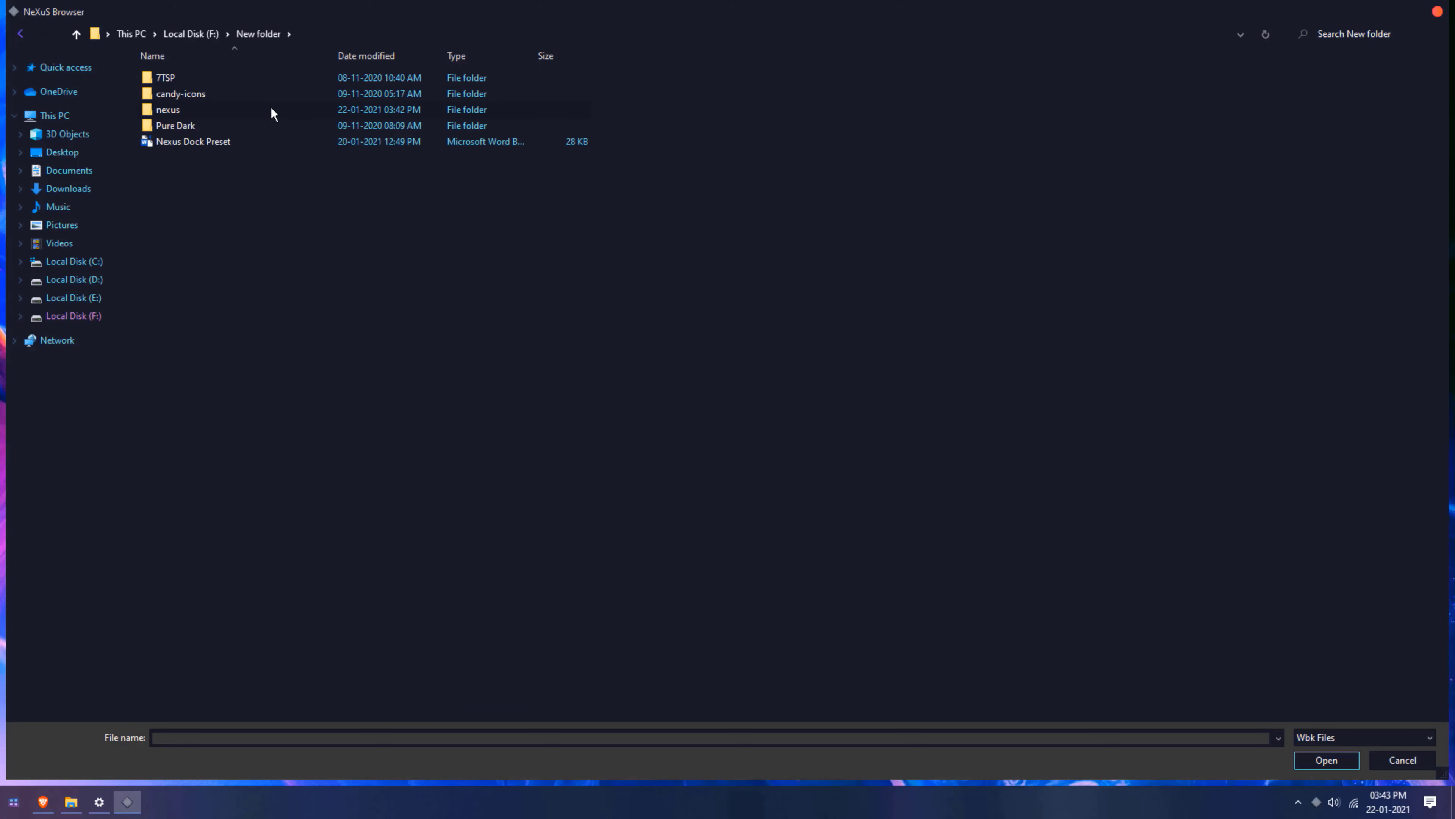
left_click(201, 143)
left_click(1327, 759)
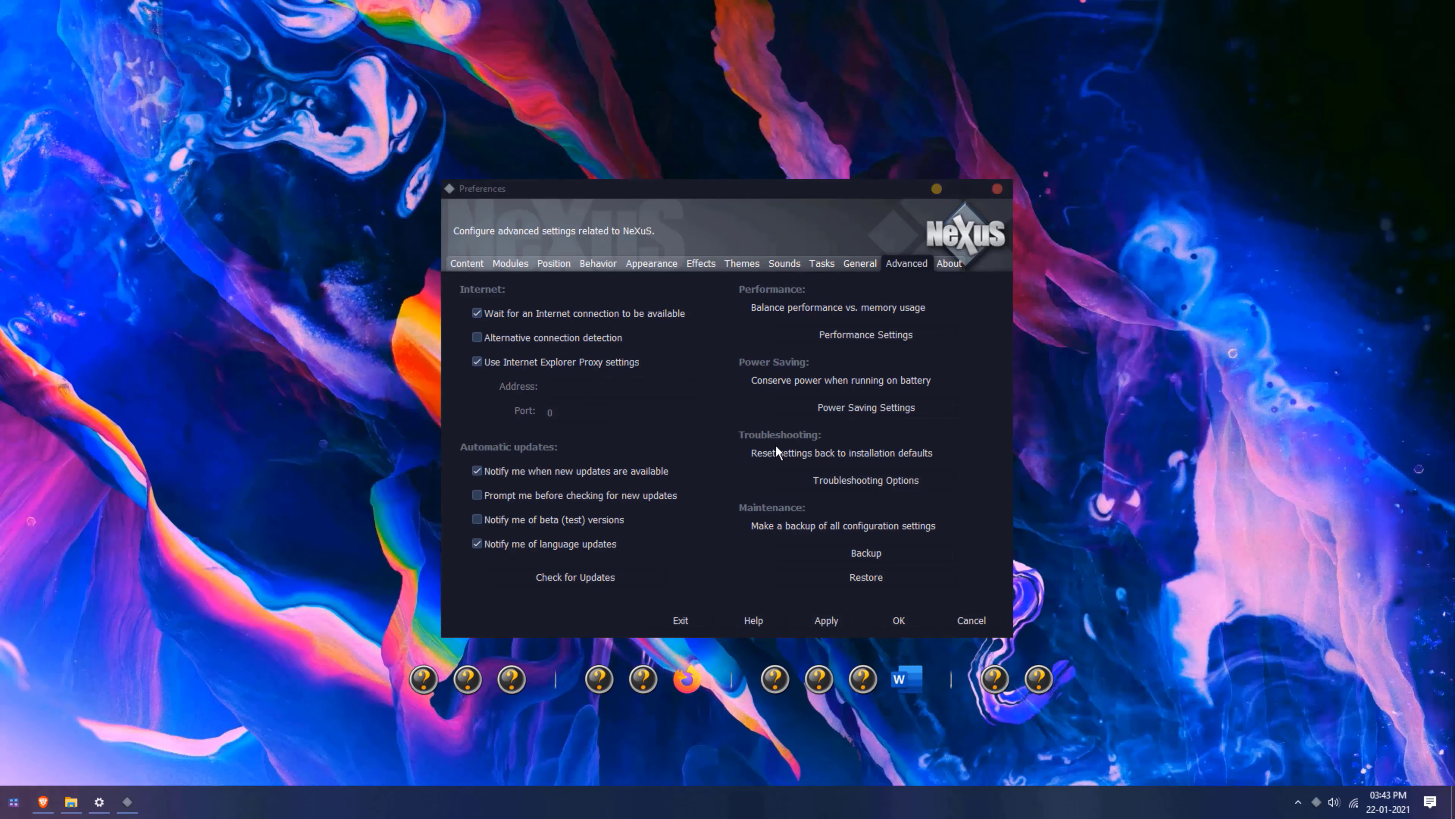
left_click(826, 620)
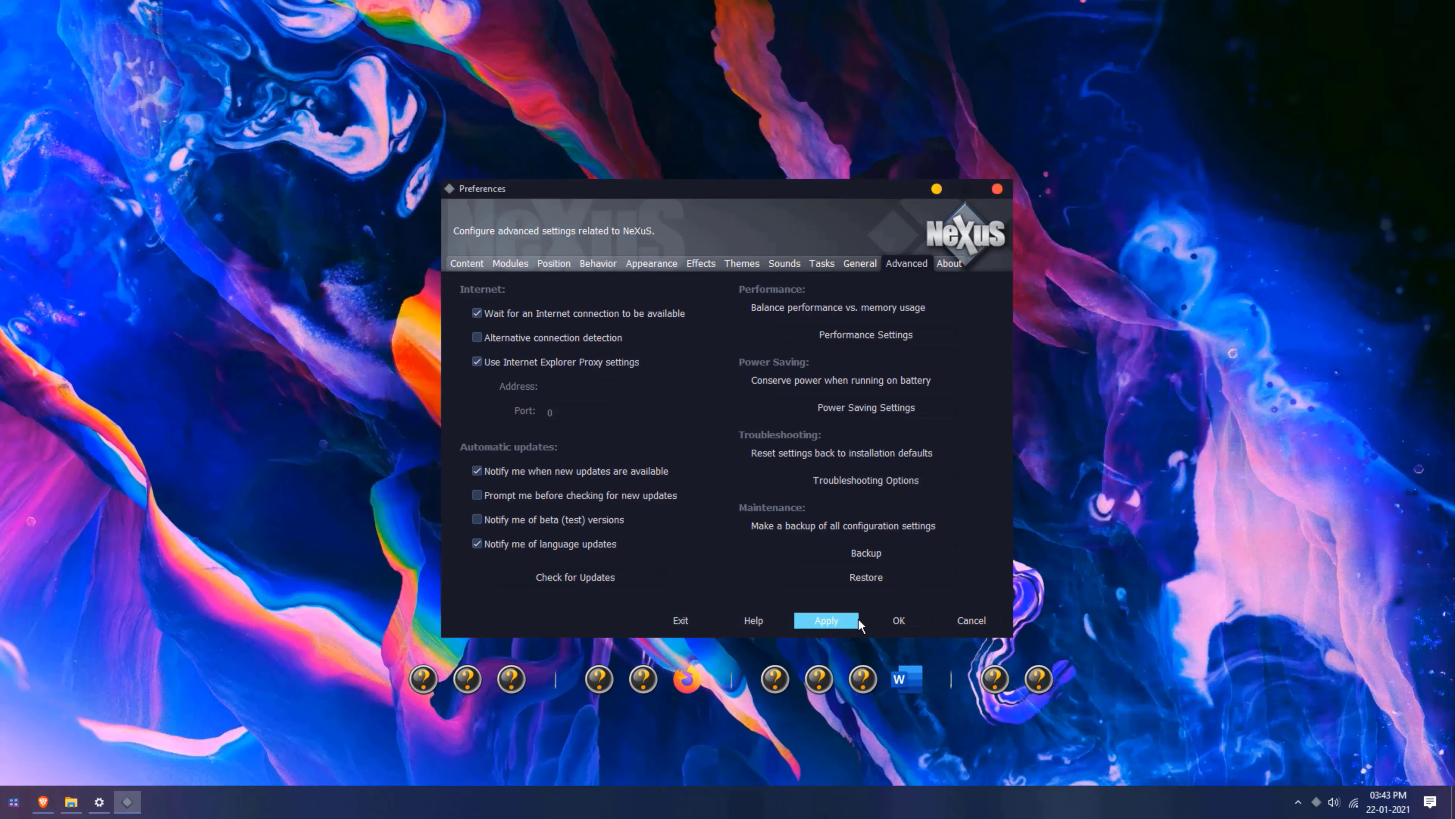
left_click(900, 620)
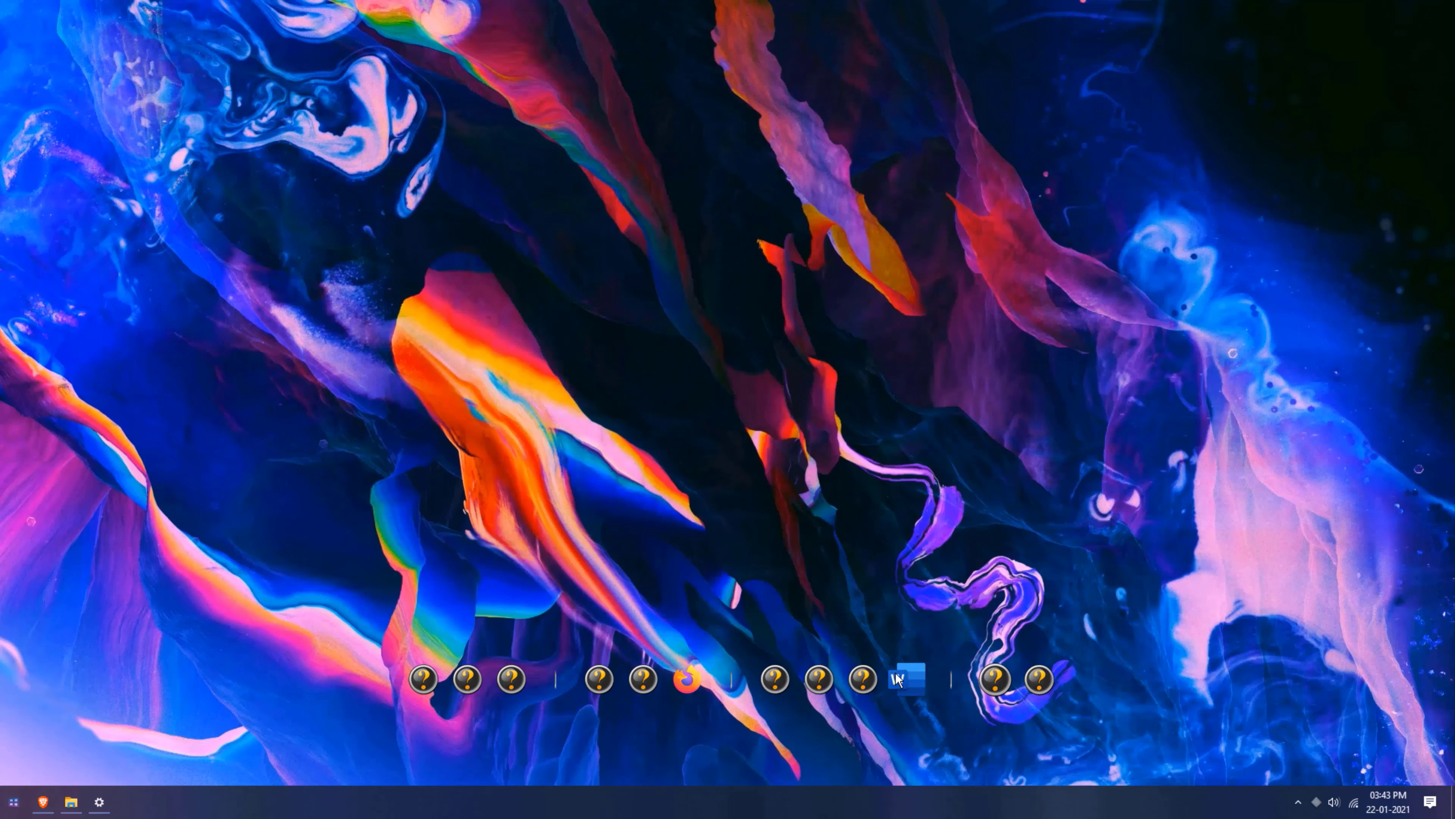
Step: Remove the Word icon from the dock
right_click(907, 681)
left_click(939, 557)
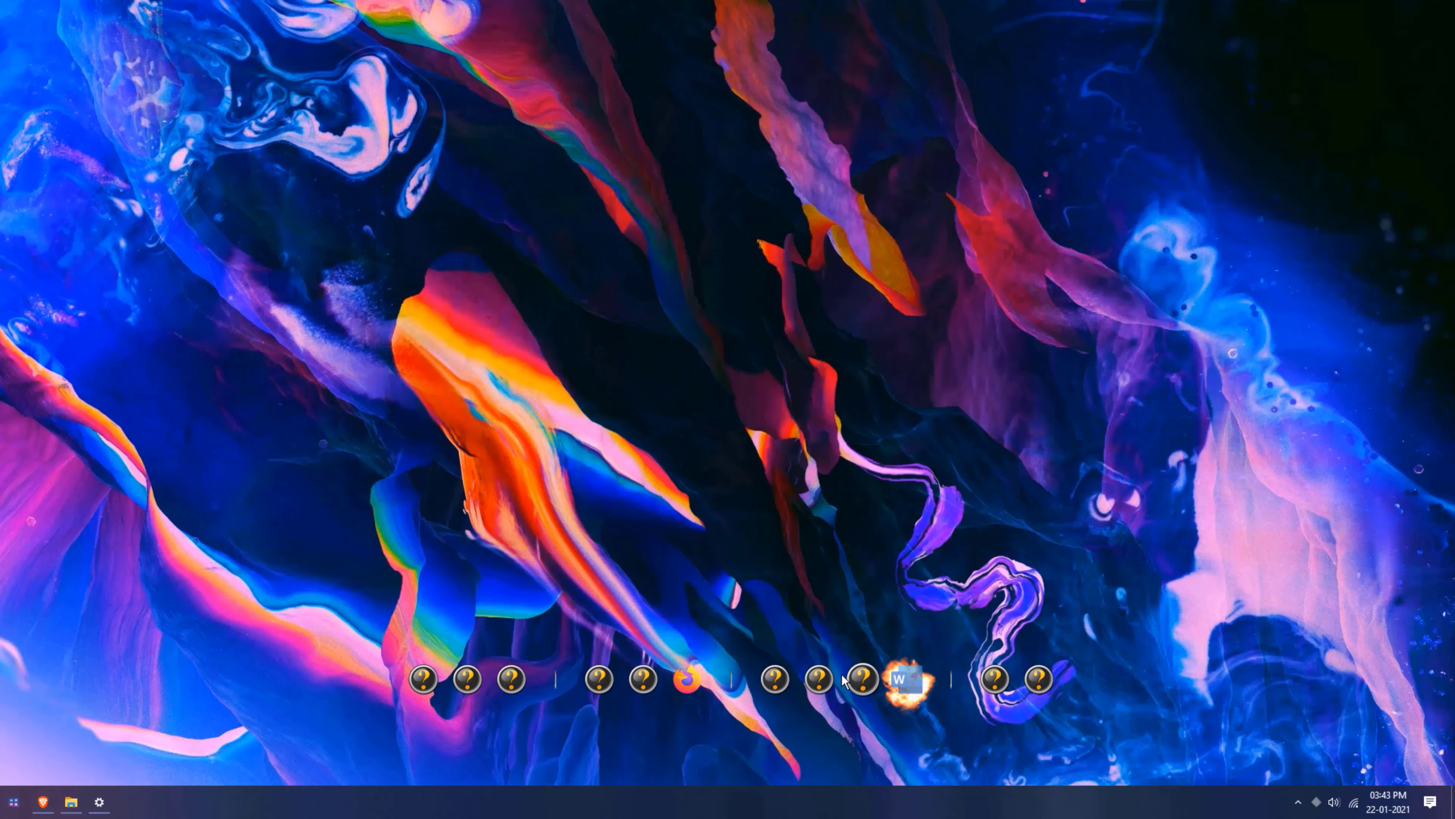
Step: Remove the three remaining placeholder icons from the dock group that follows the Firefox icon's group
right_click(887, 679)
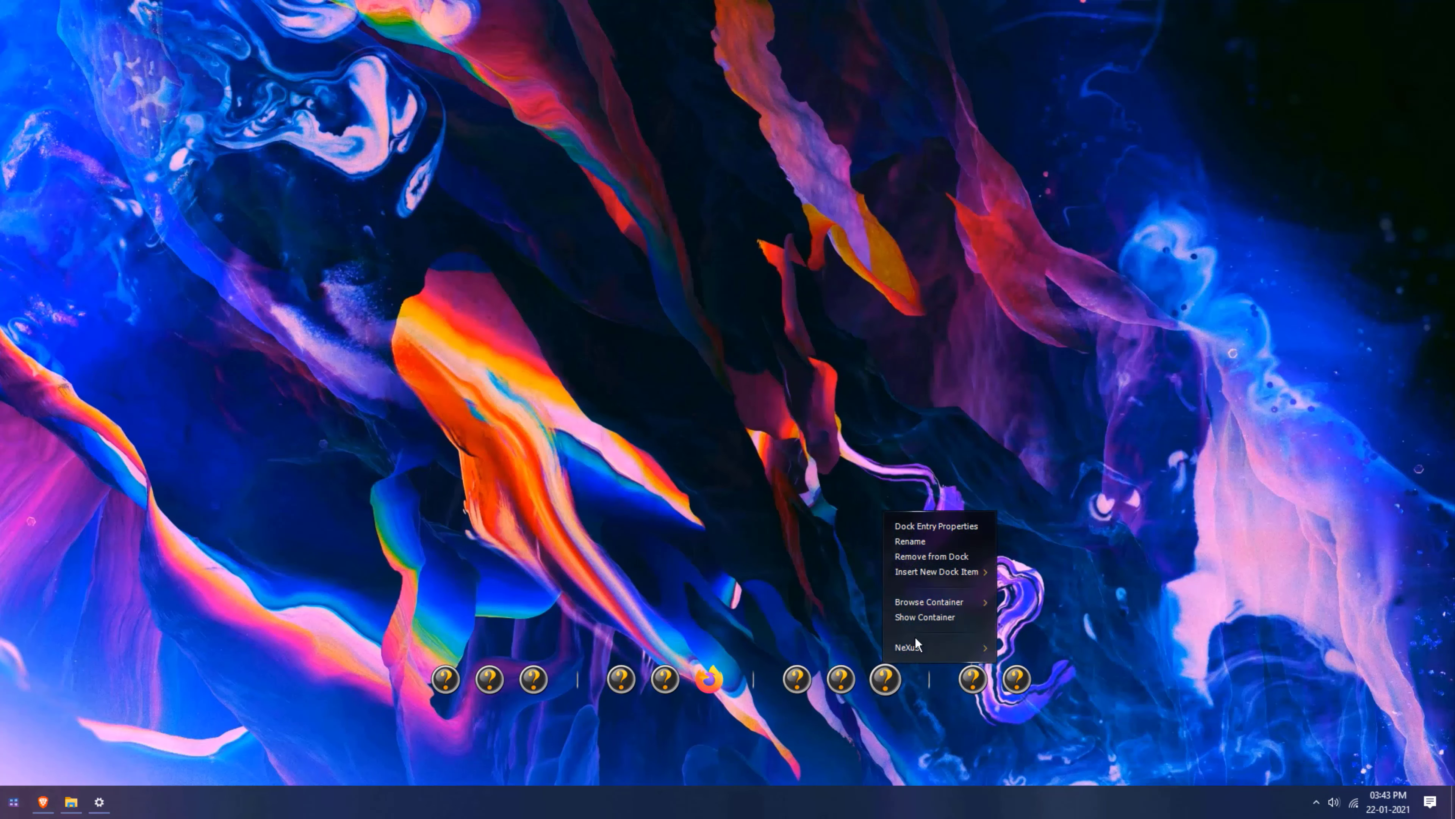
left_click(940, 556)
right_click(848, 674)
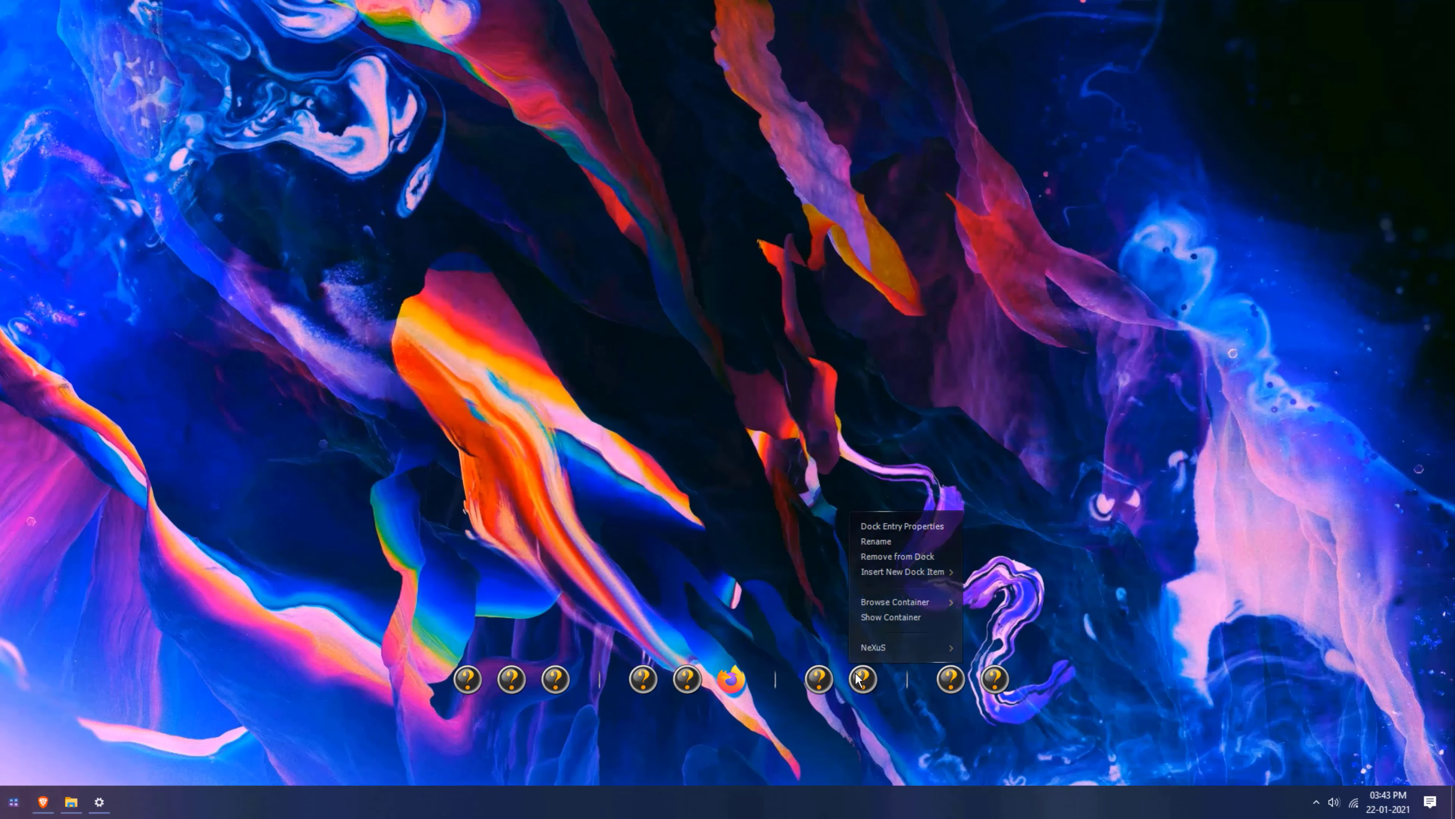
left_click(915, 559)
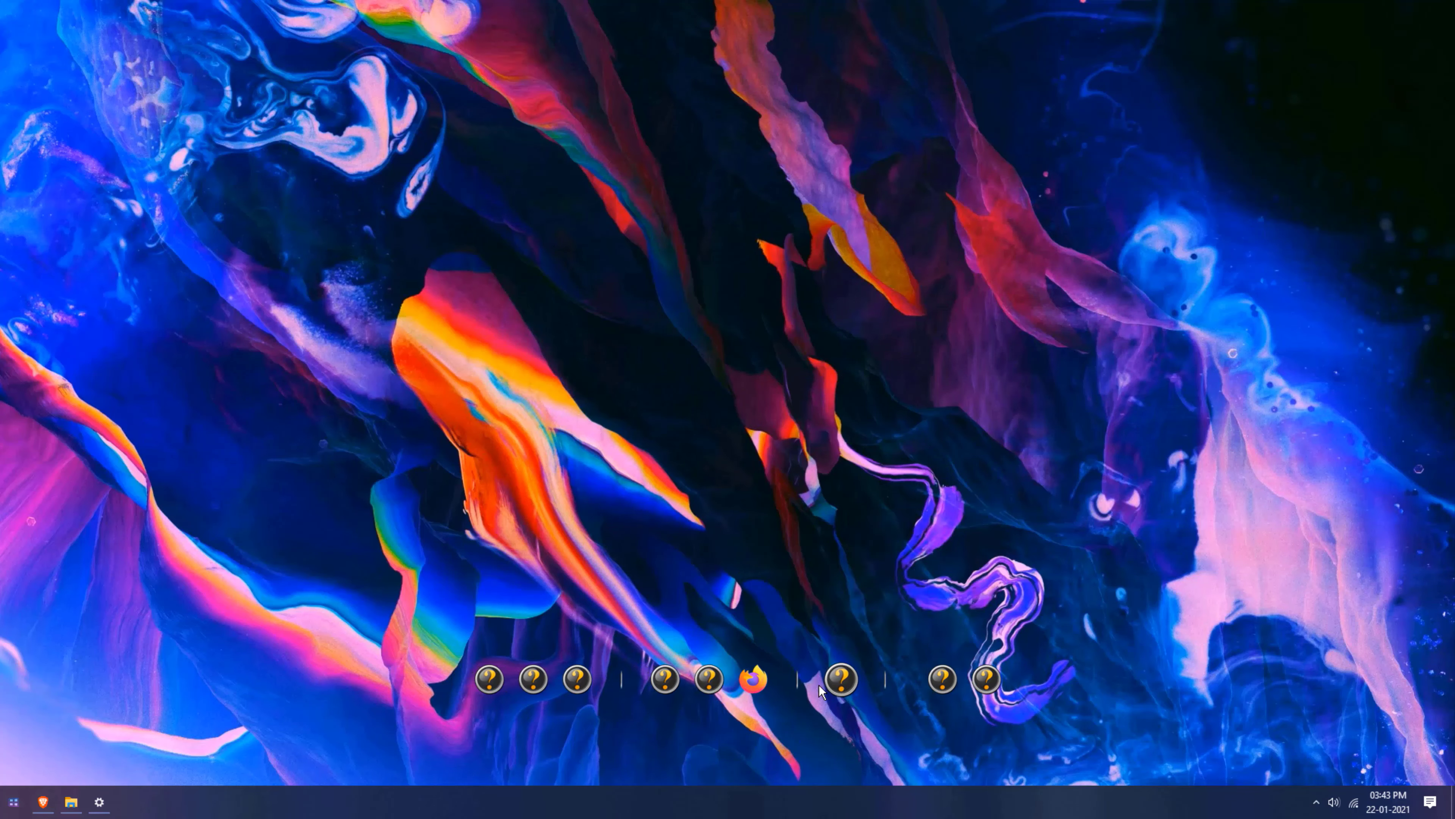
right_click(841, 679)
left_click(908, 558)
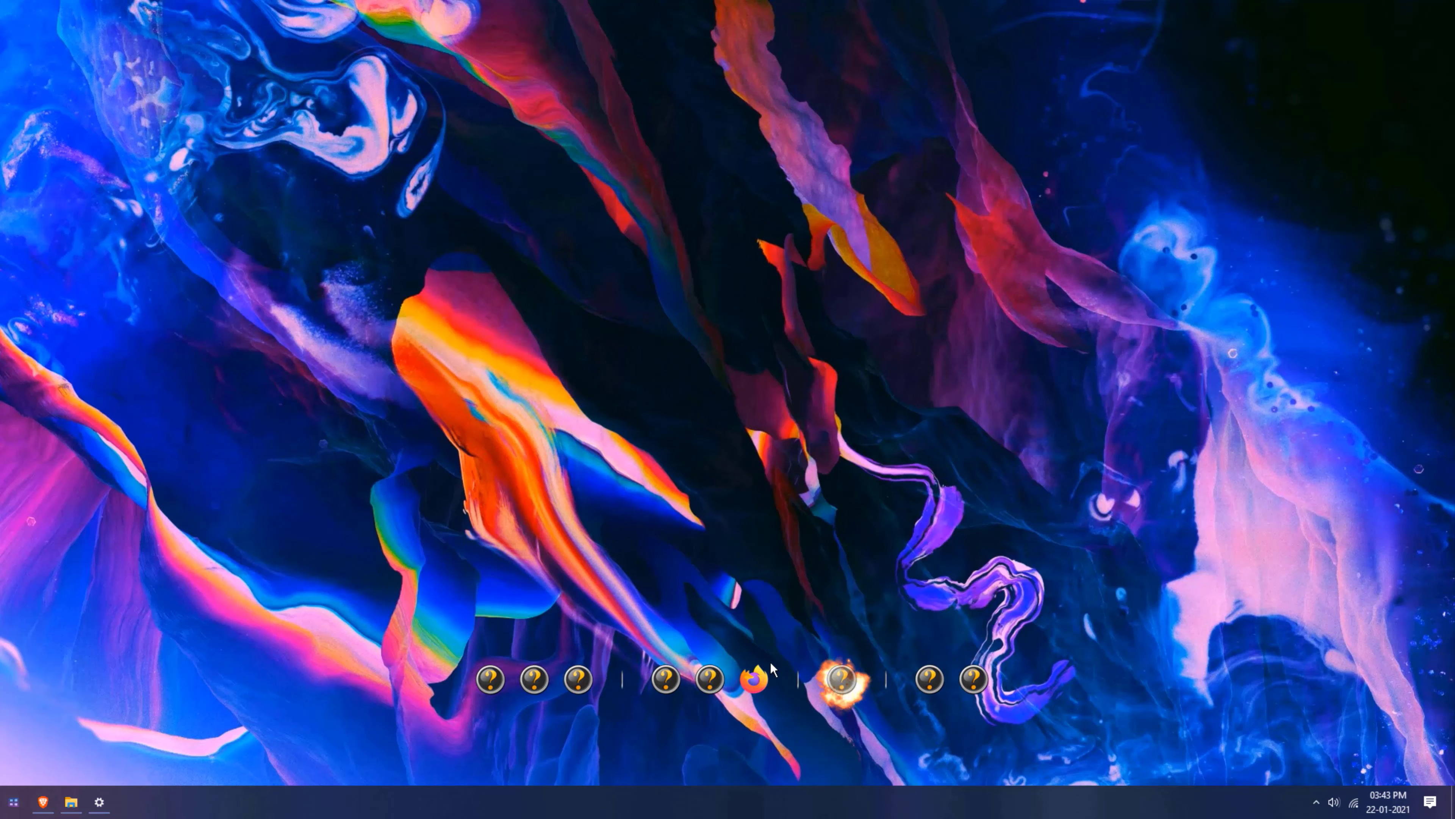
Step: Clear the dock's second group by removing the Firefox icon and its two placeholder icons
right_click(783, 678)
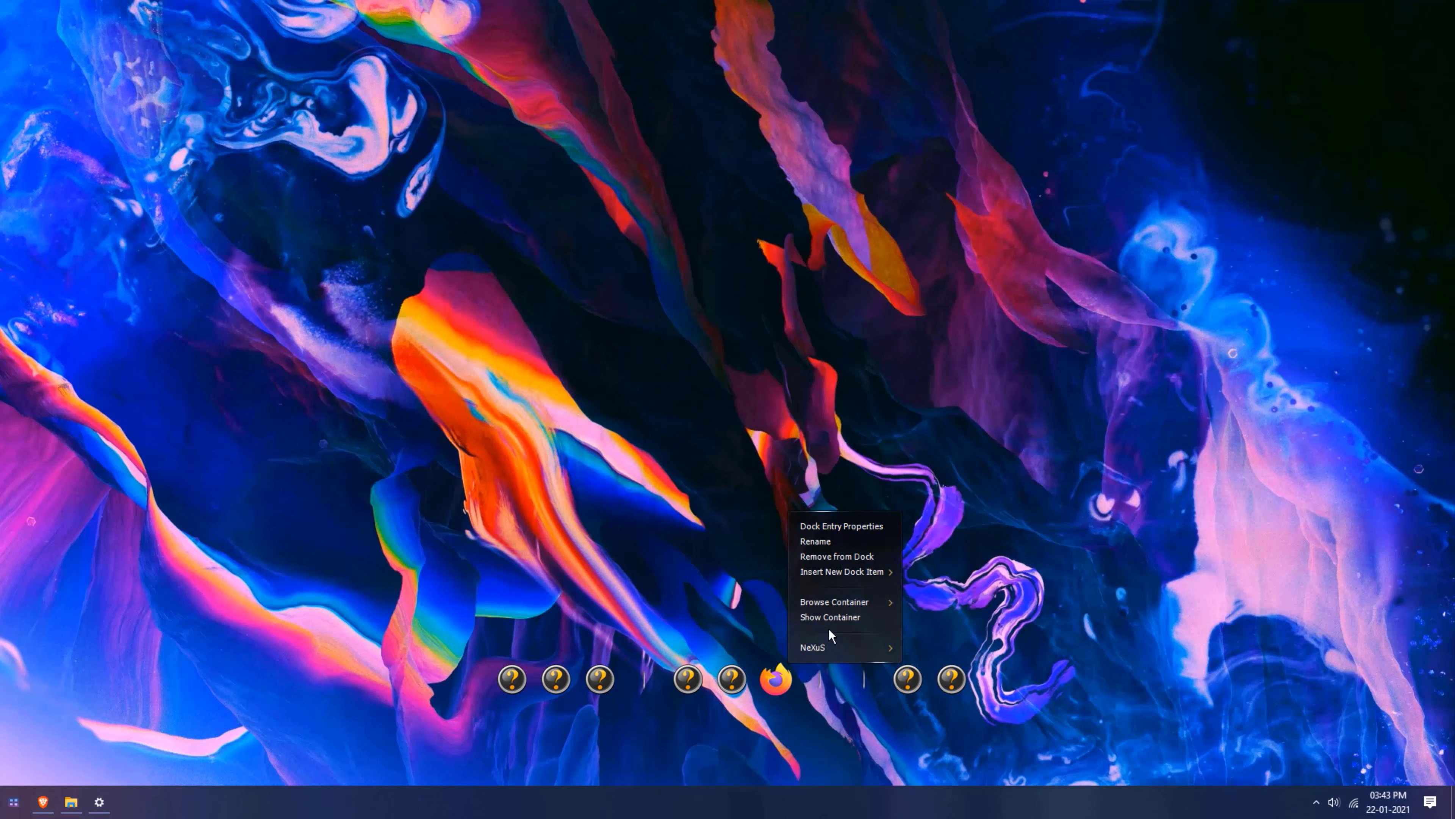
left_click(849, 555)
right_click(750, 683)
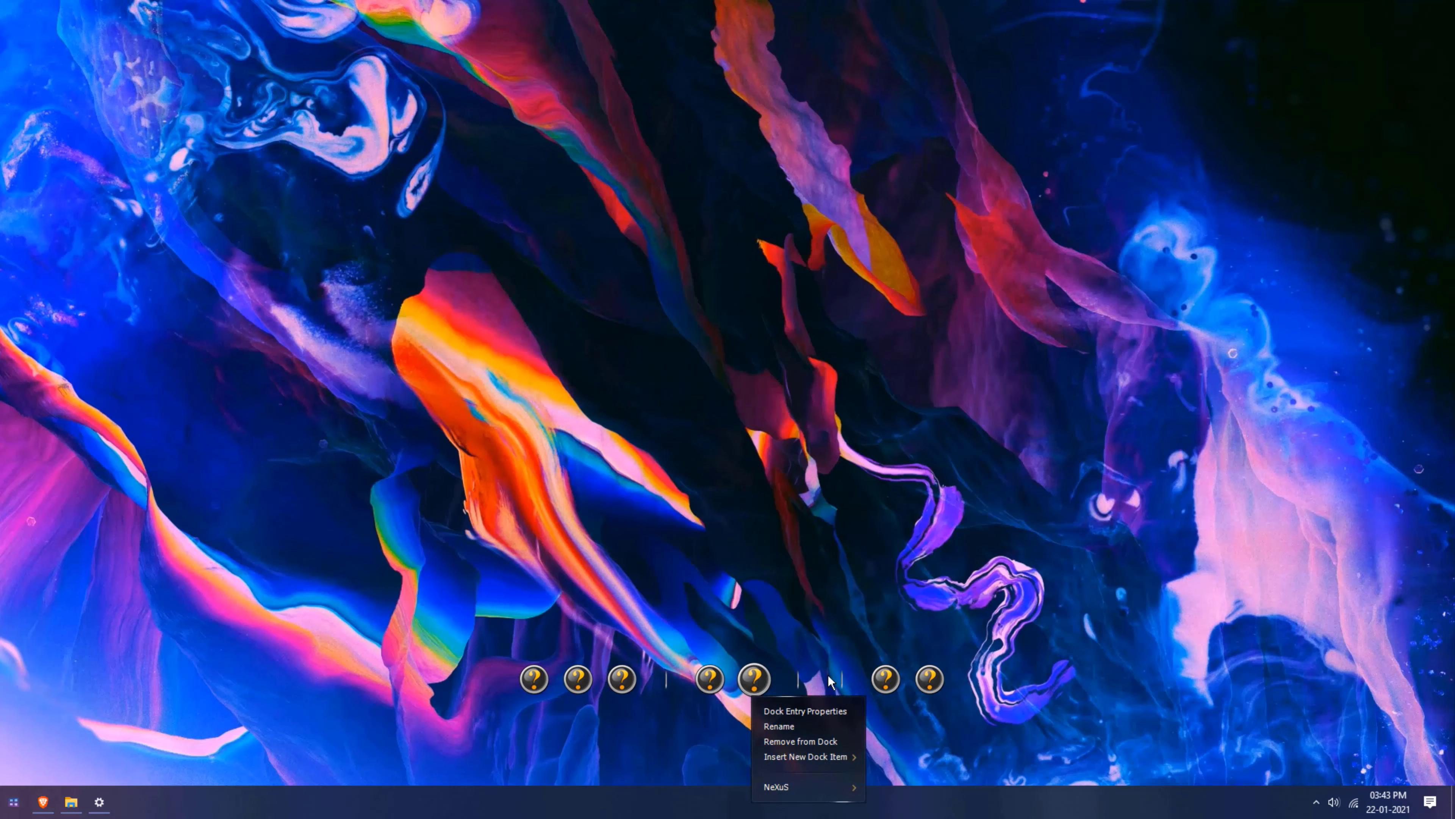
left_click(809, 740)
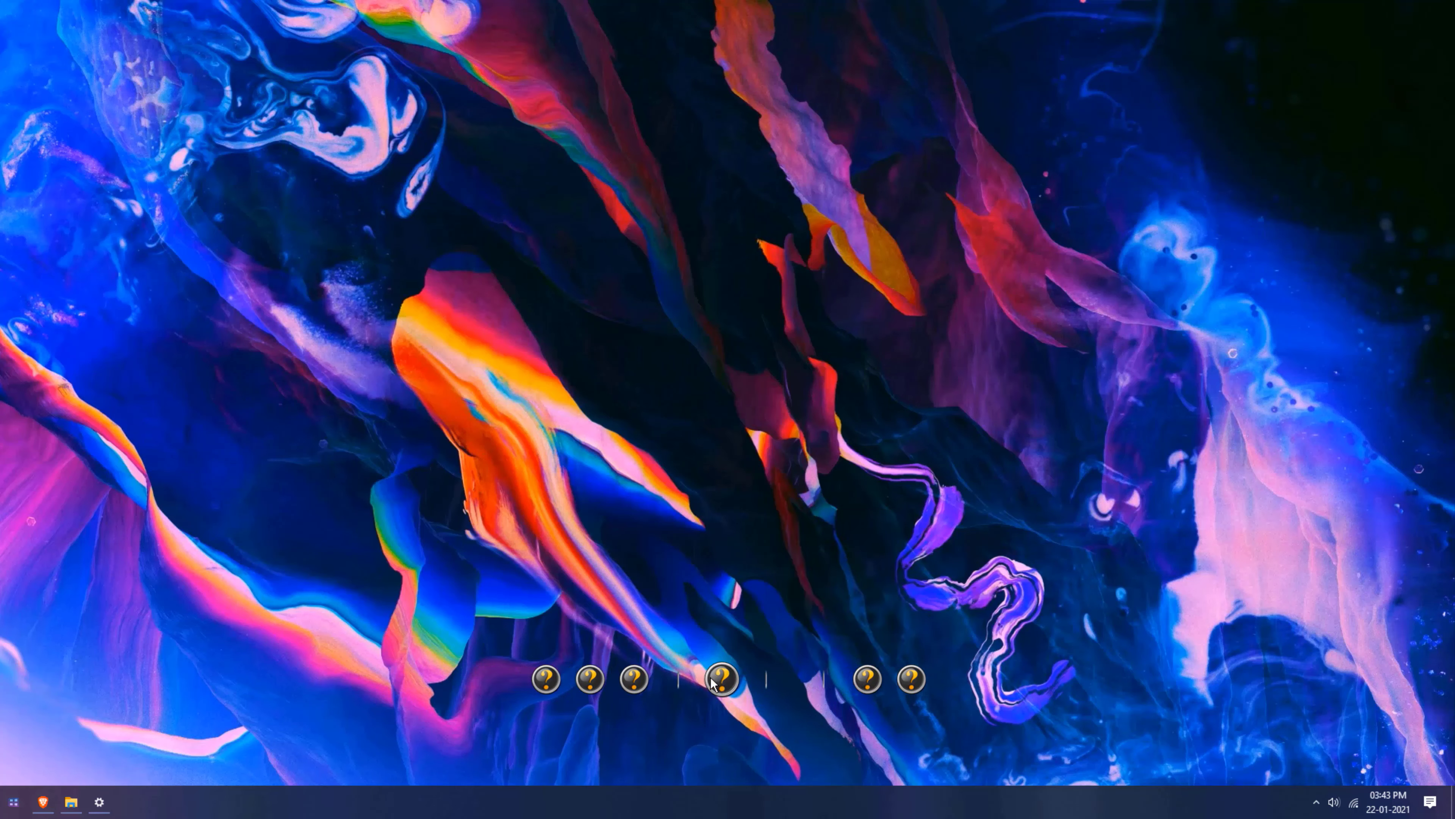
right_click(729, 668)
left_click(774, 556)
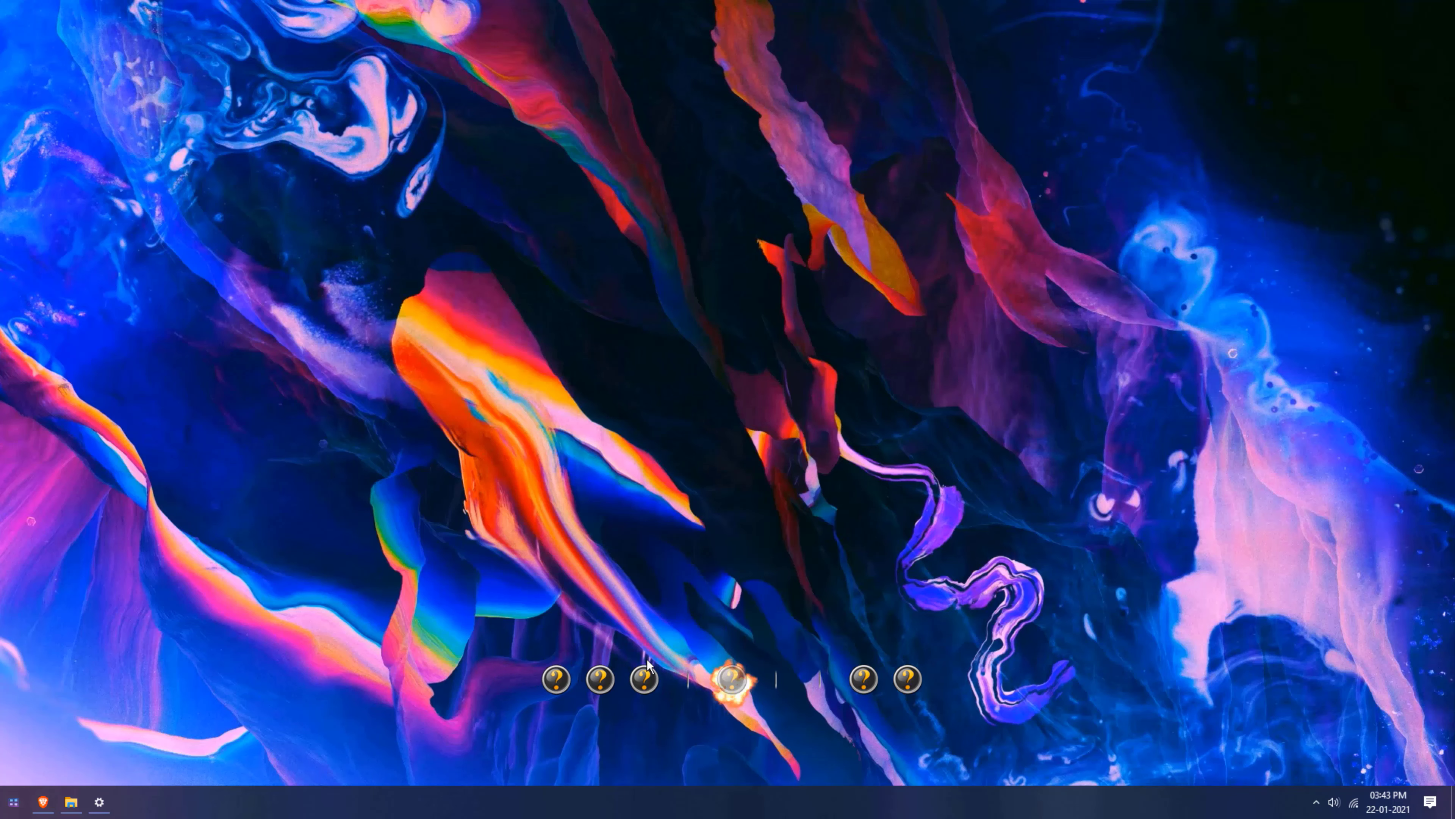
Step: Remove one separator and two of the first group's placeholder icons from the dock, and move a last-group placeholder between the remaining separators
right_click(646, 683)
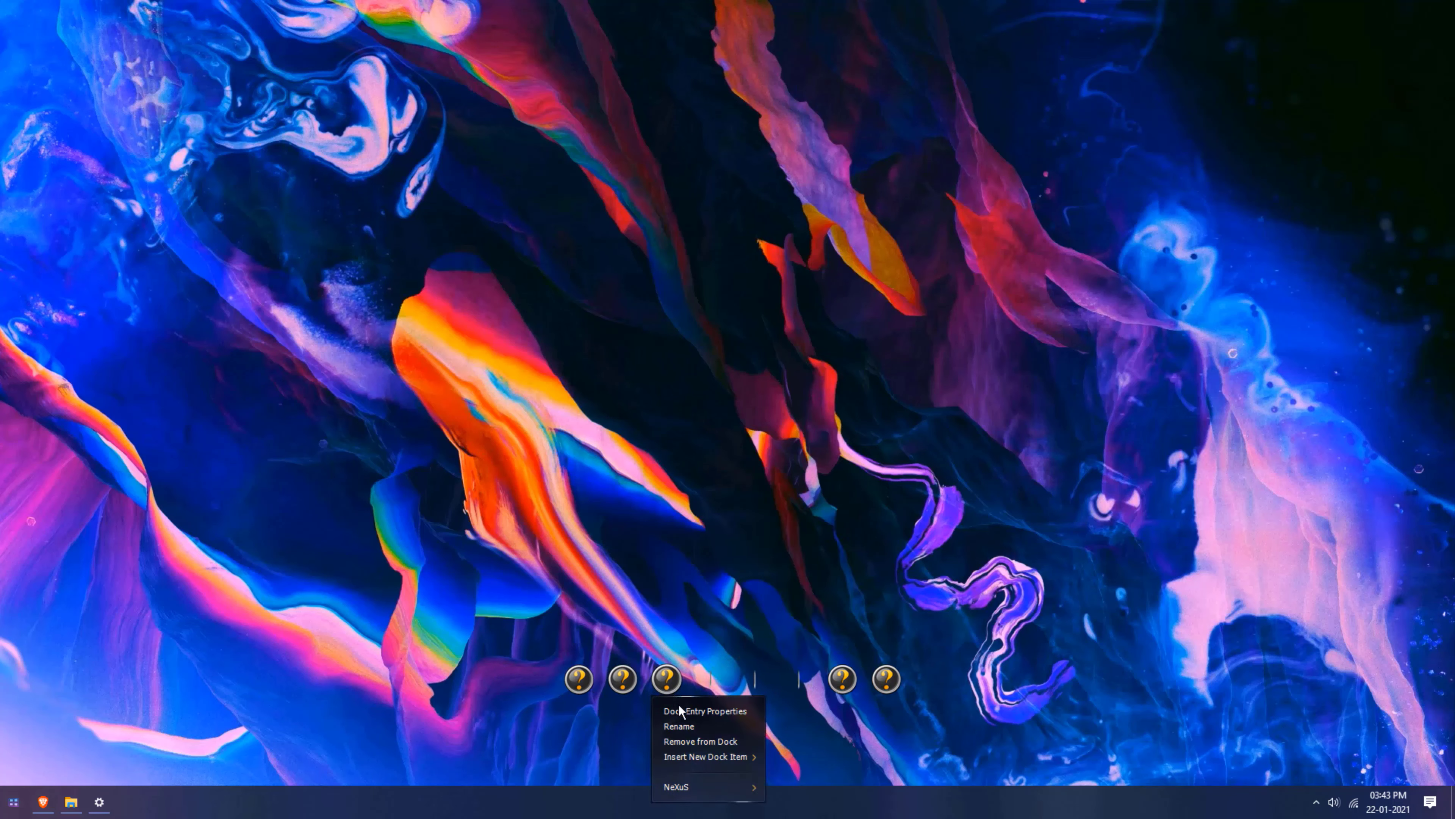
left_click(688, 749)
right_click(688, 679)
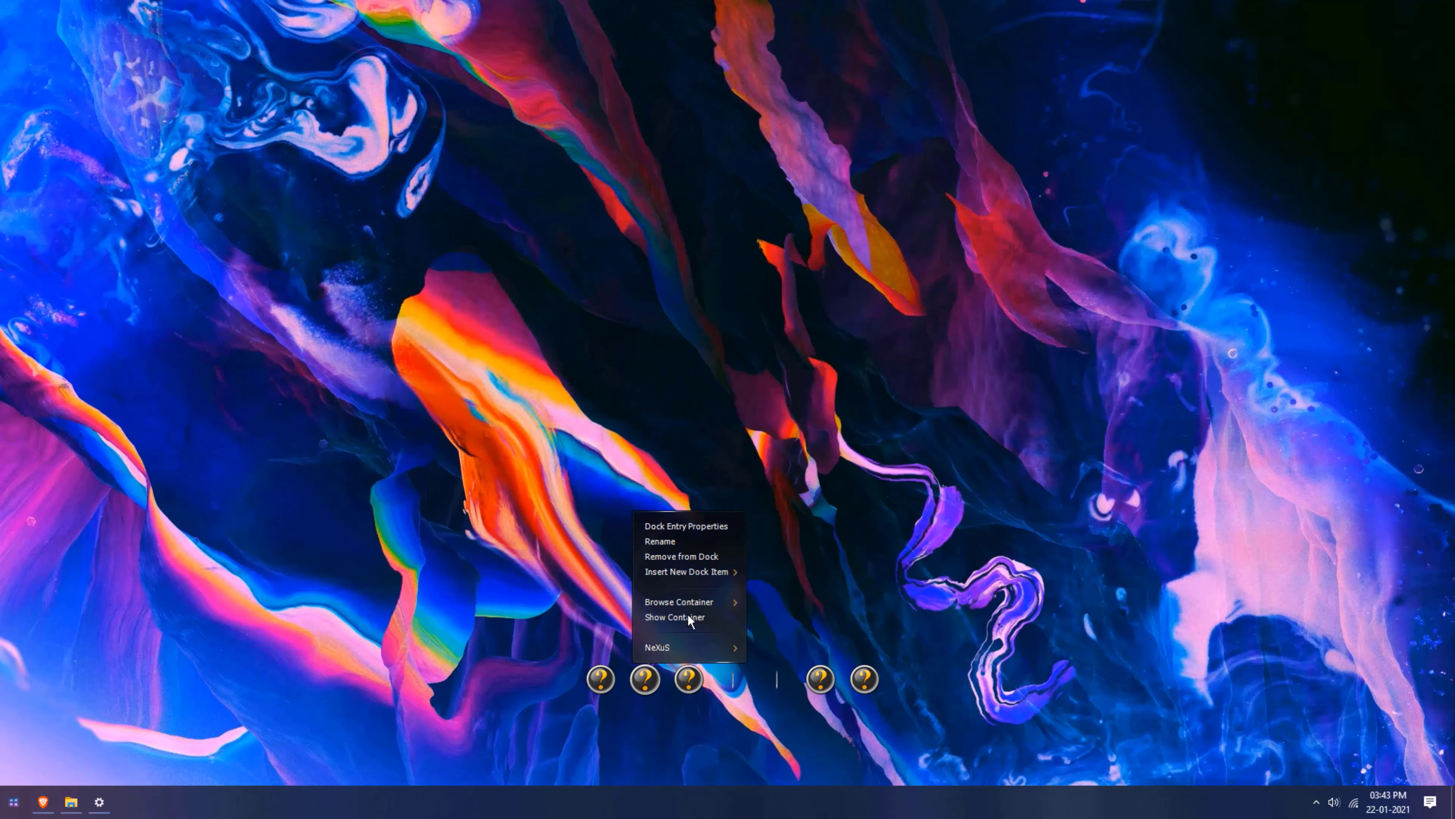
left_click(676, 559)
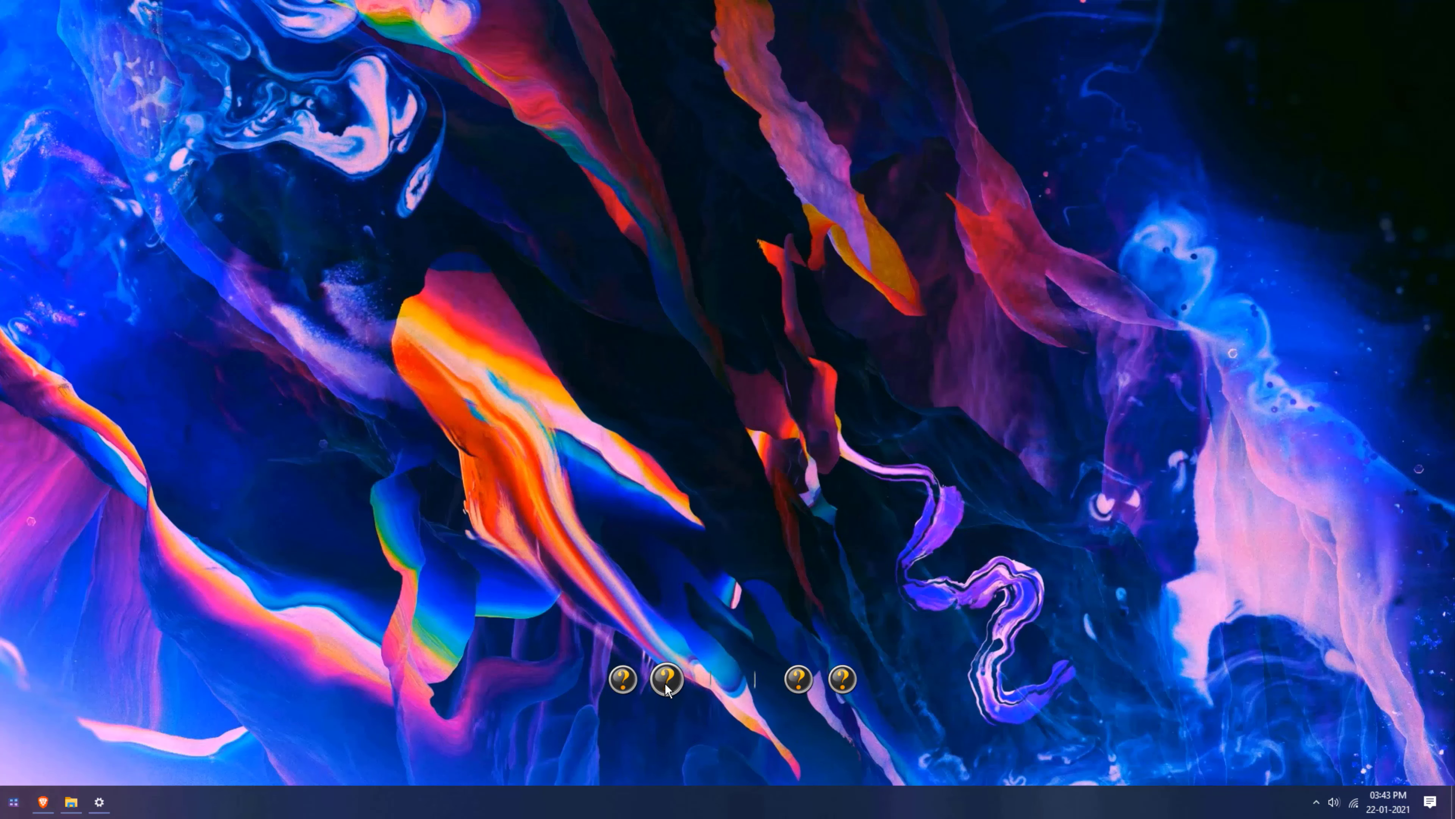
right_click(667, 684)
left_click(714, 555)
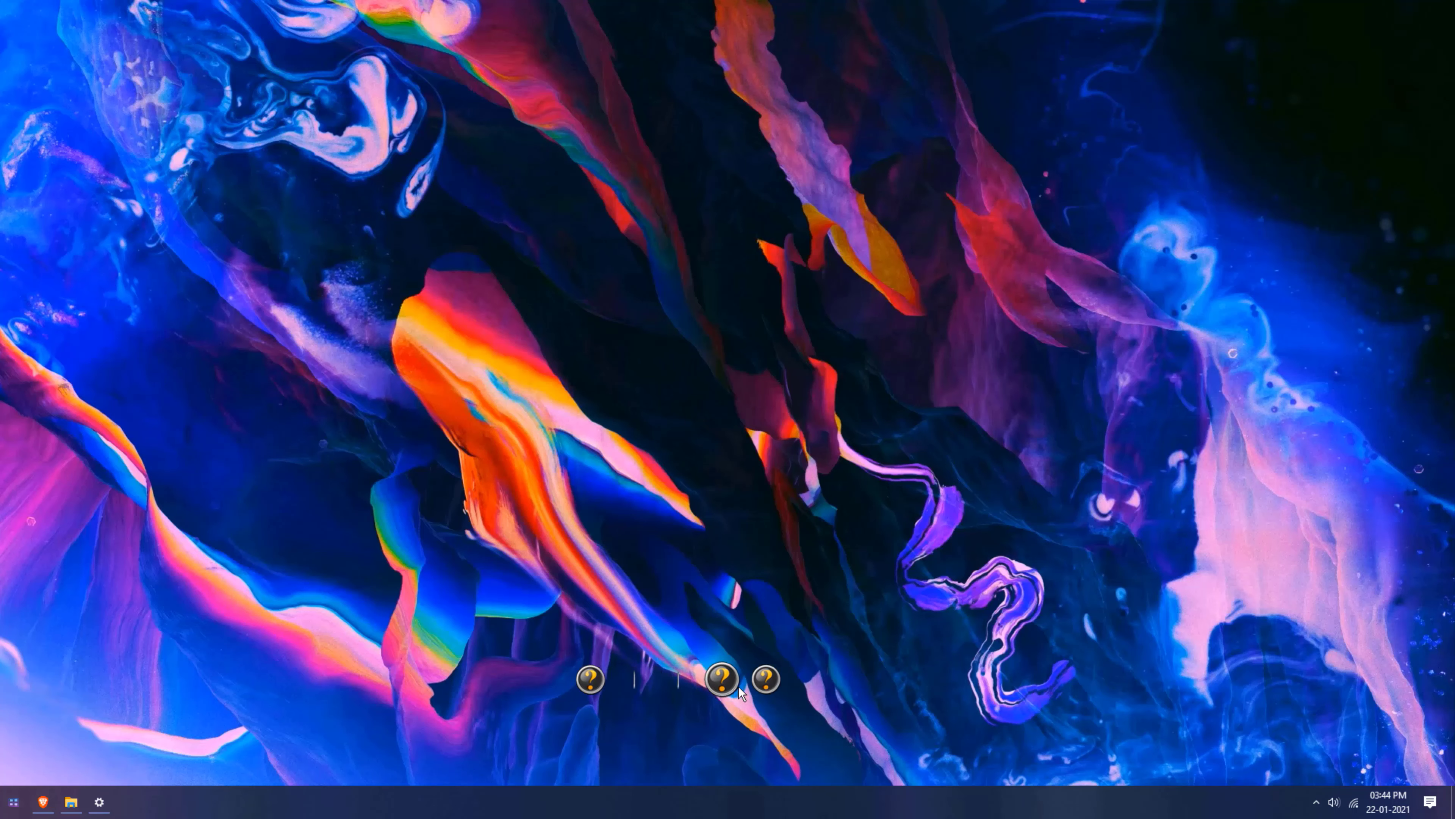
left_click_drag(730, 684, 603, 686)
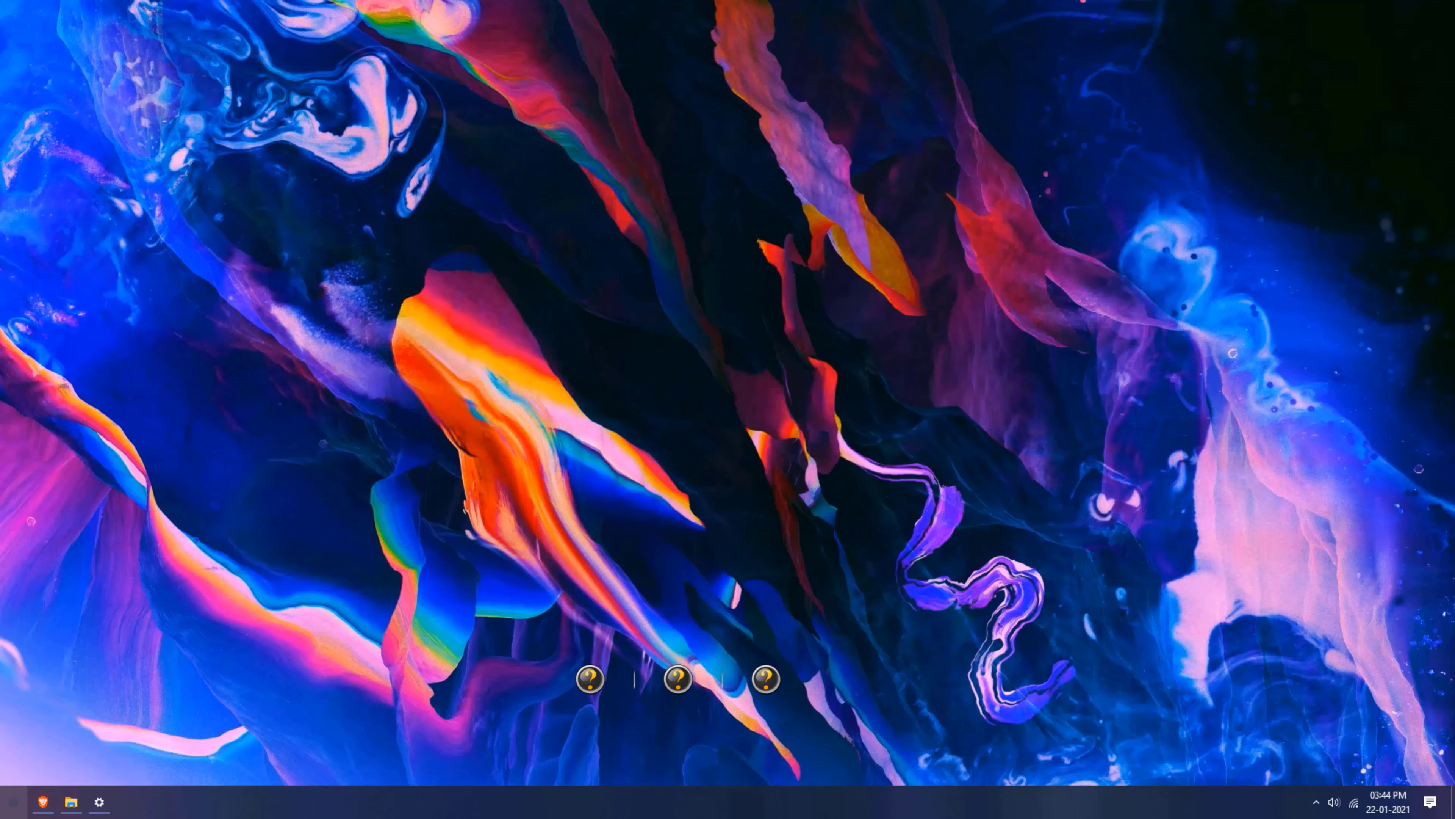
Step: Search the installed apps for "fire" and pin Firefox to Start
left_click(13, 802)
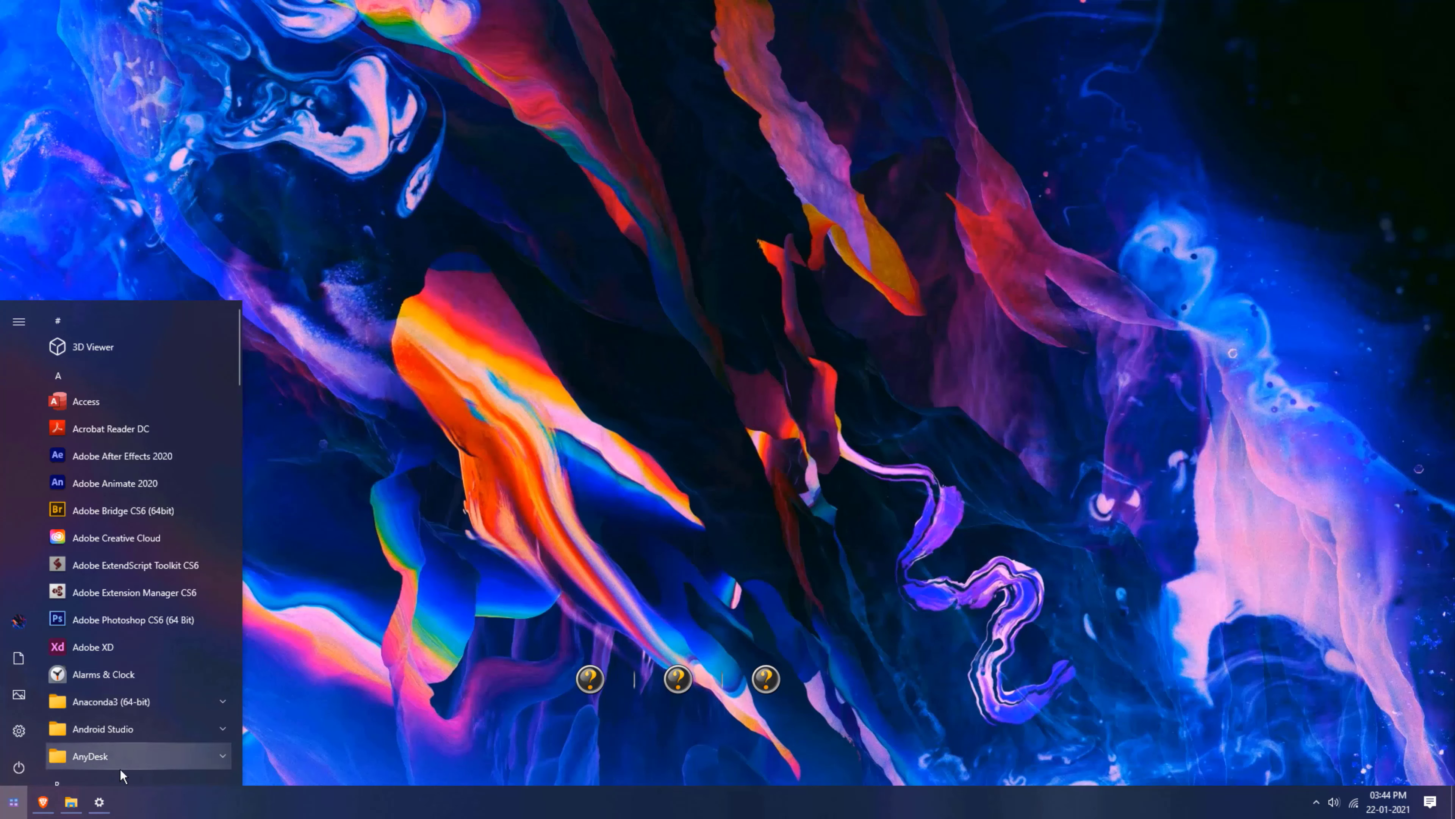
left_click(373, 694)
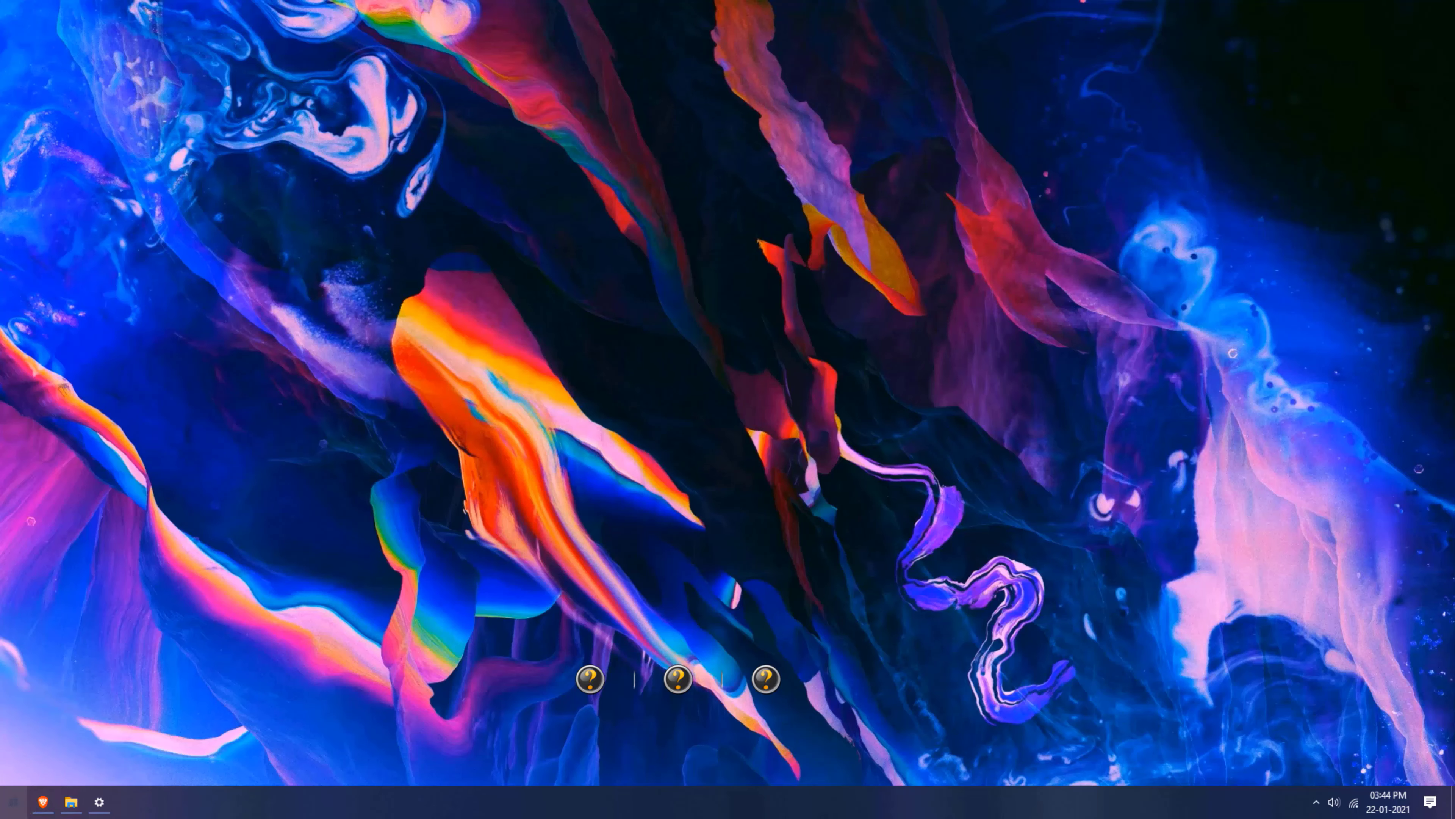
left_click(14, 801)
type("fire")
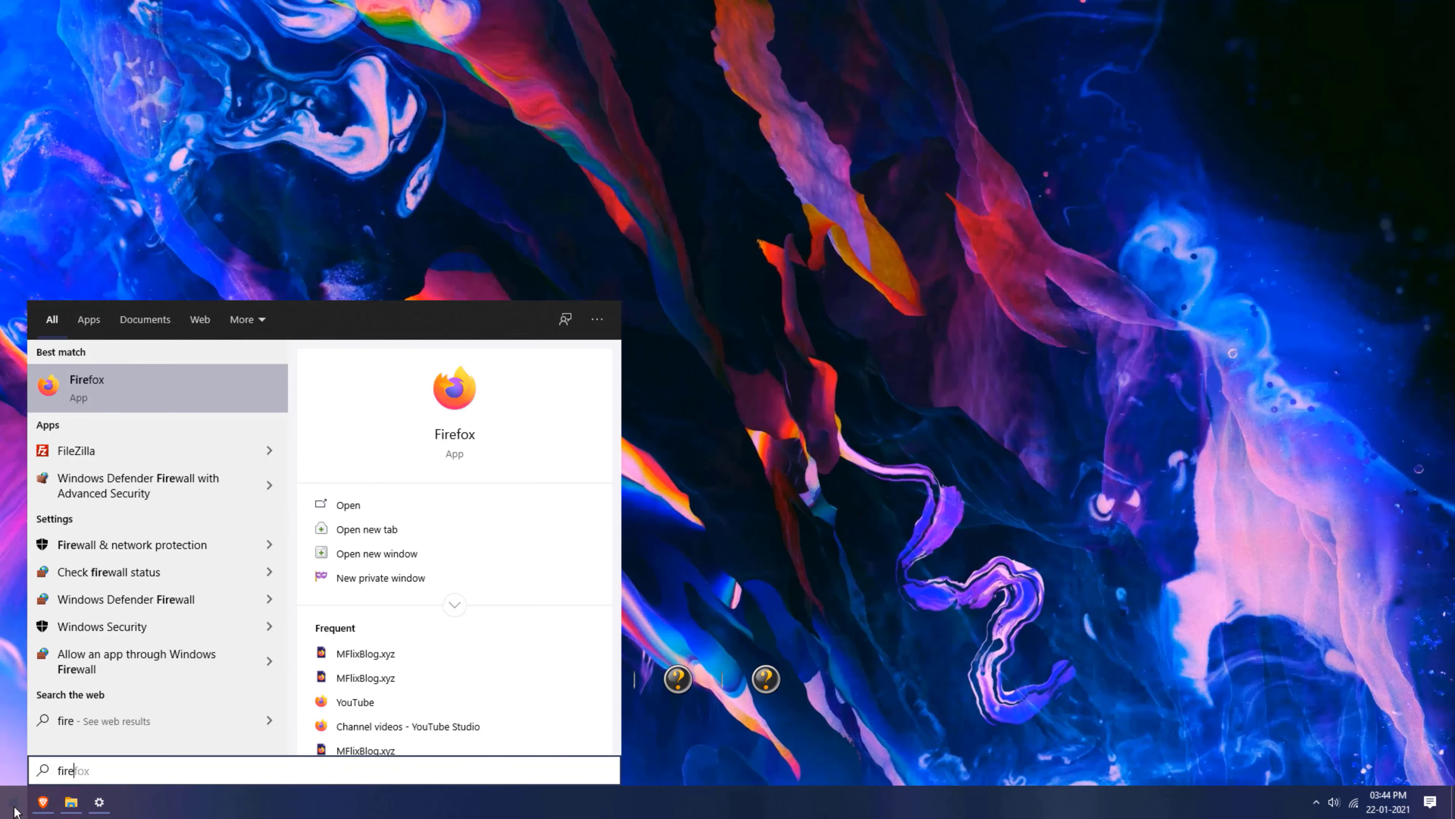
right_click(212, 388)
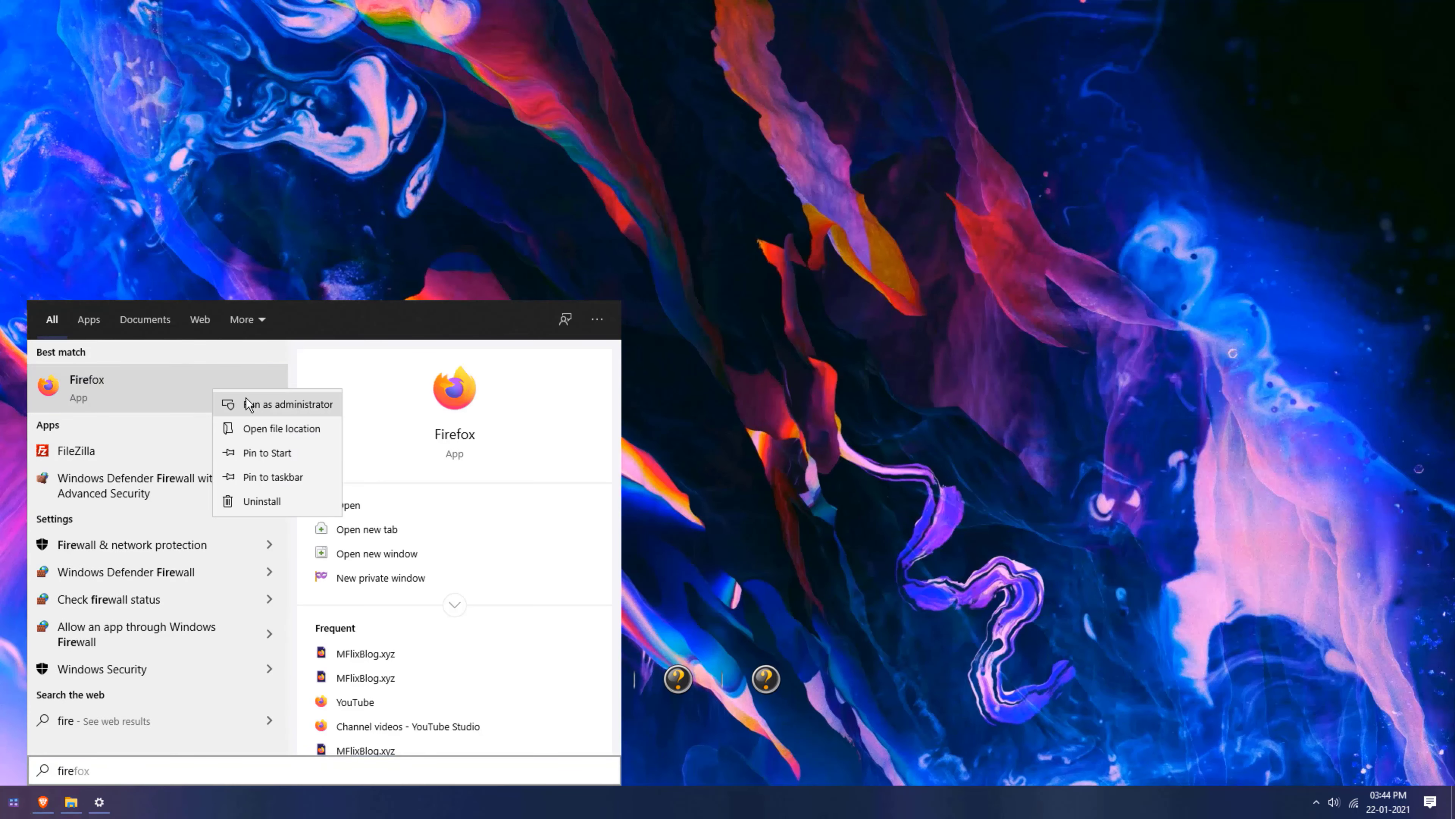
left_click(264, 451)
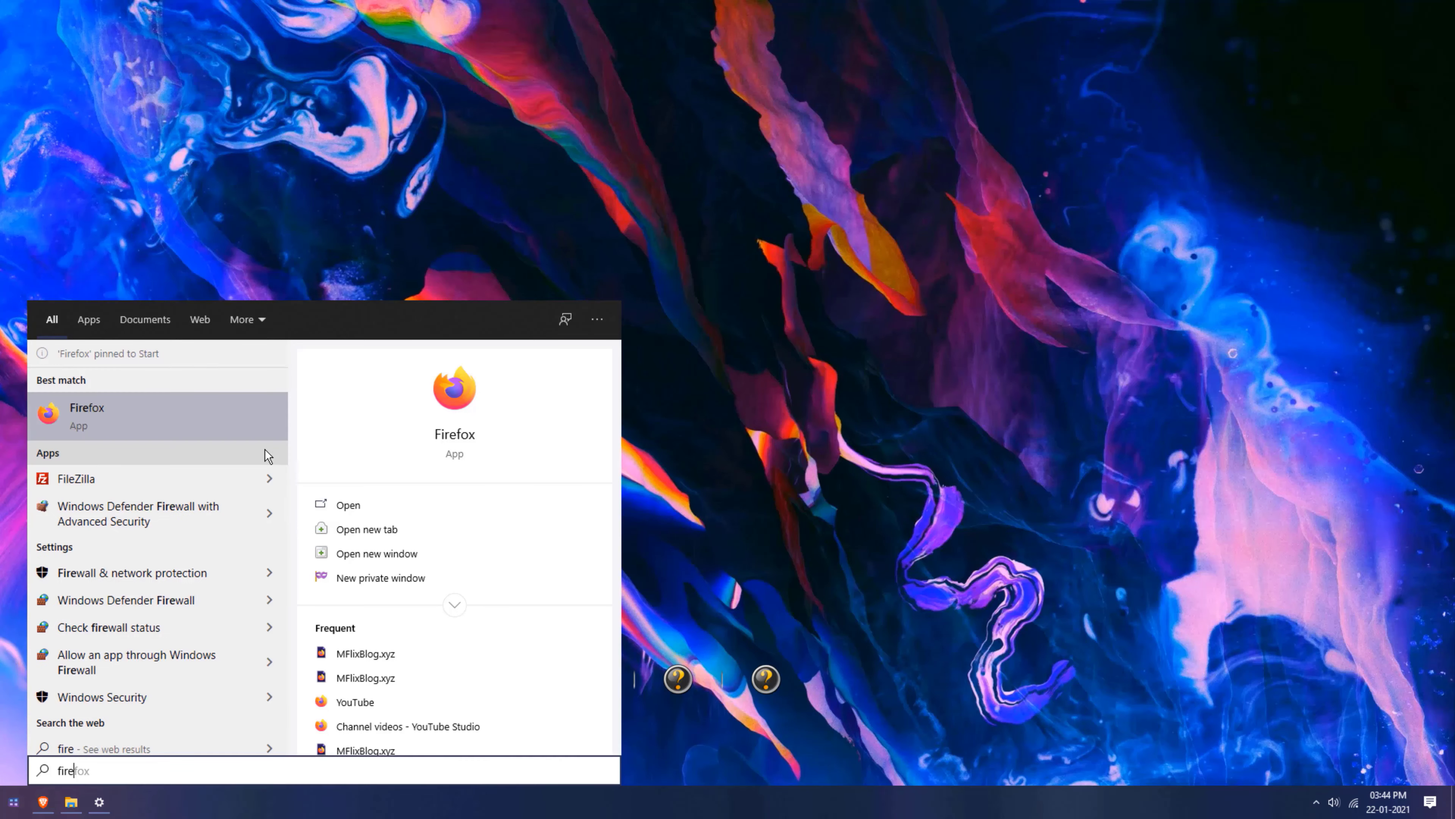
Step: Add the pinned Firefox tile to the dock's middle group and remove the placeholder icon beside it
key("super")
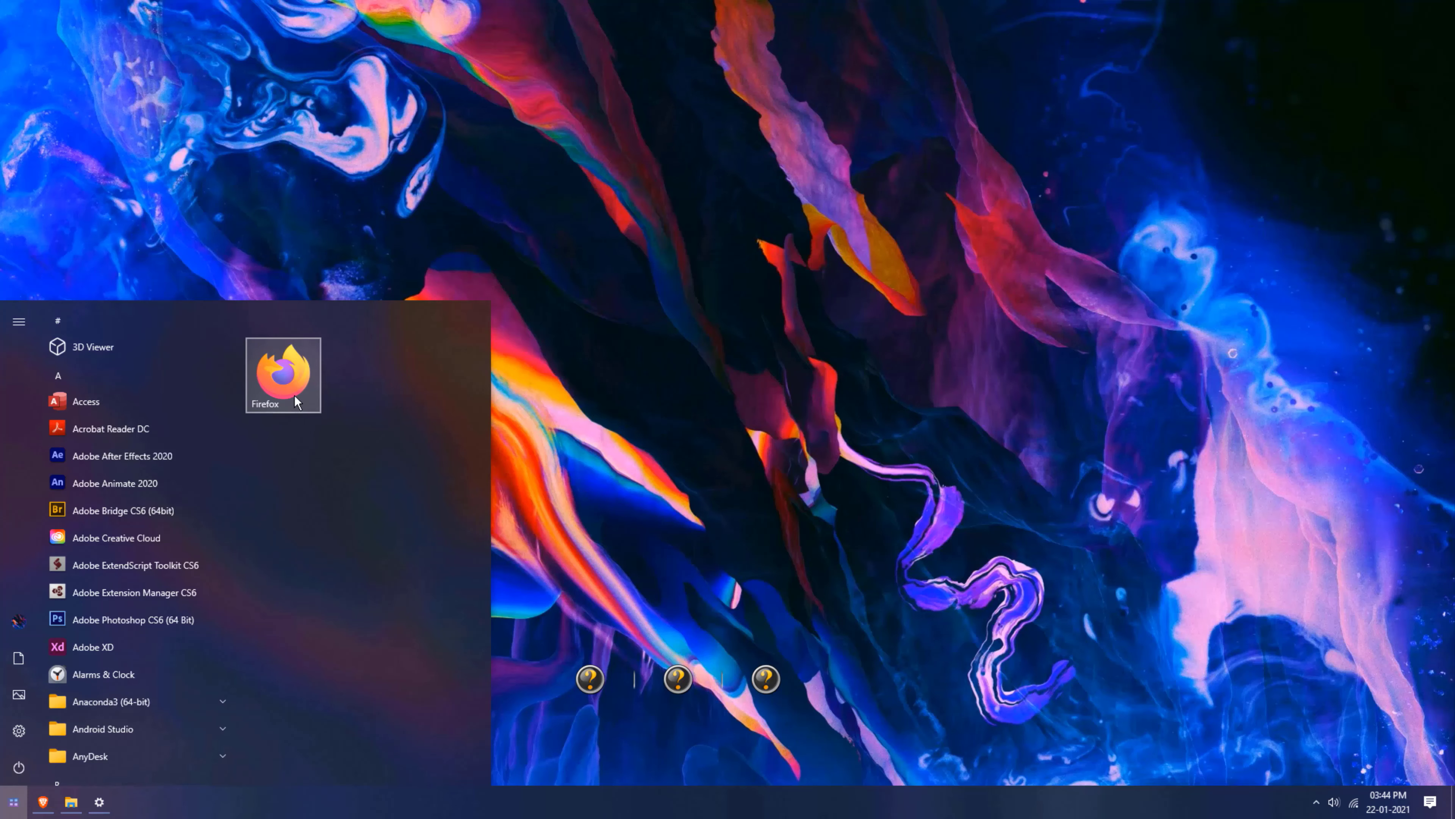
left_click_drag(294, 395, 726, 687)
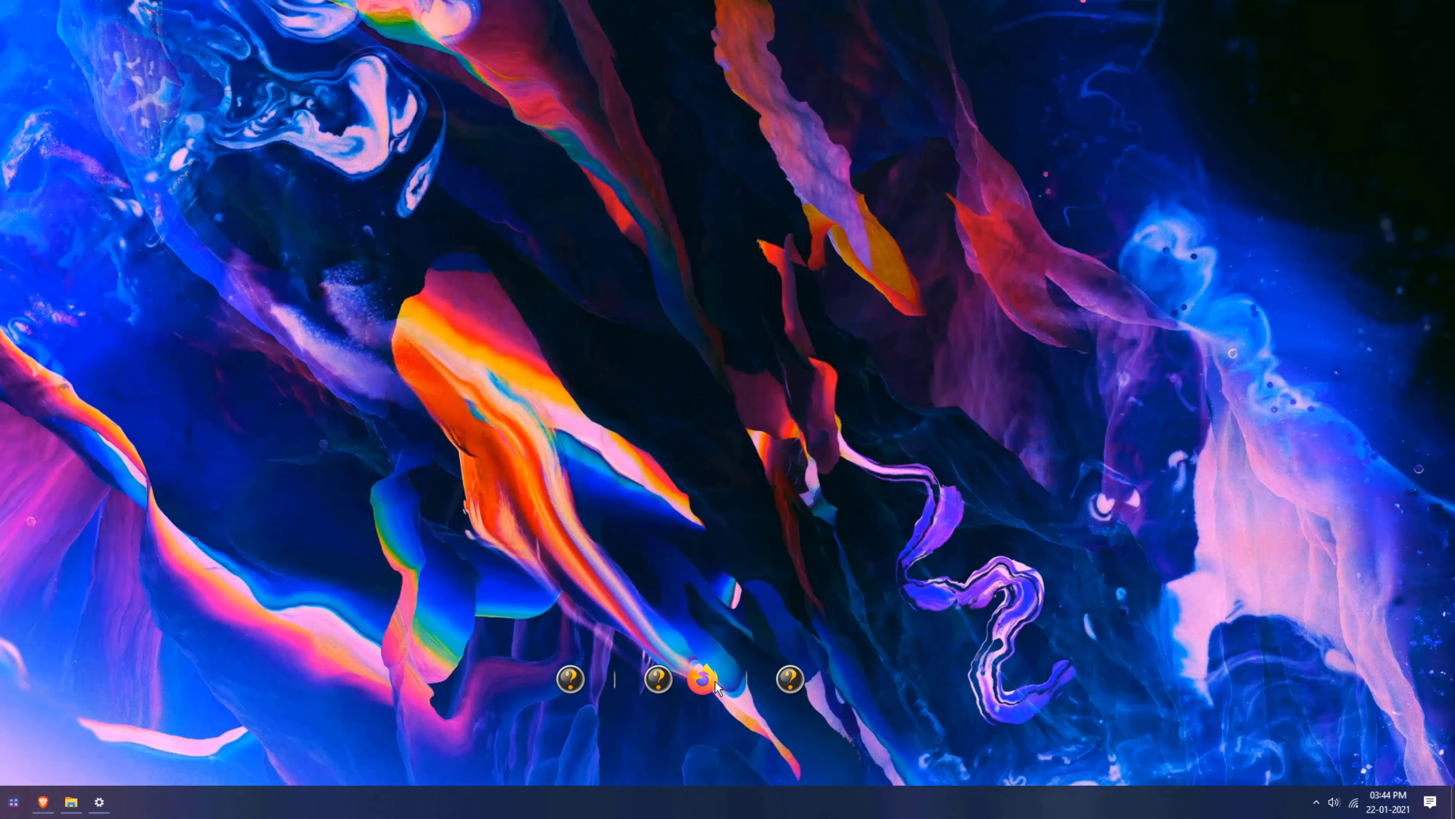
right_click(702, 681)
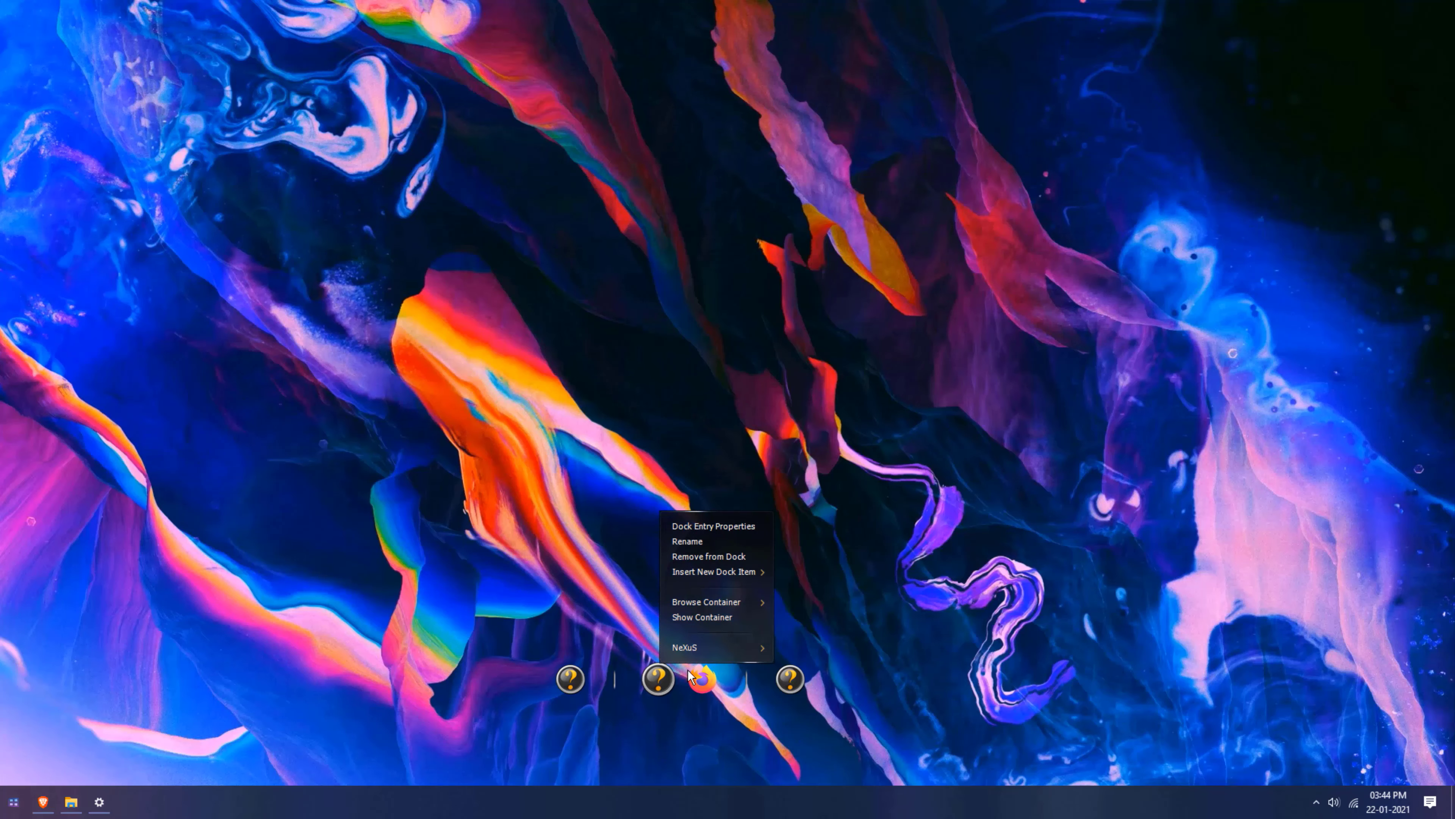
left_click(696, 557)
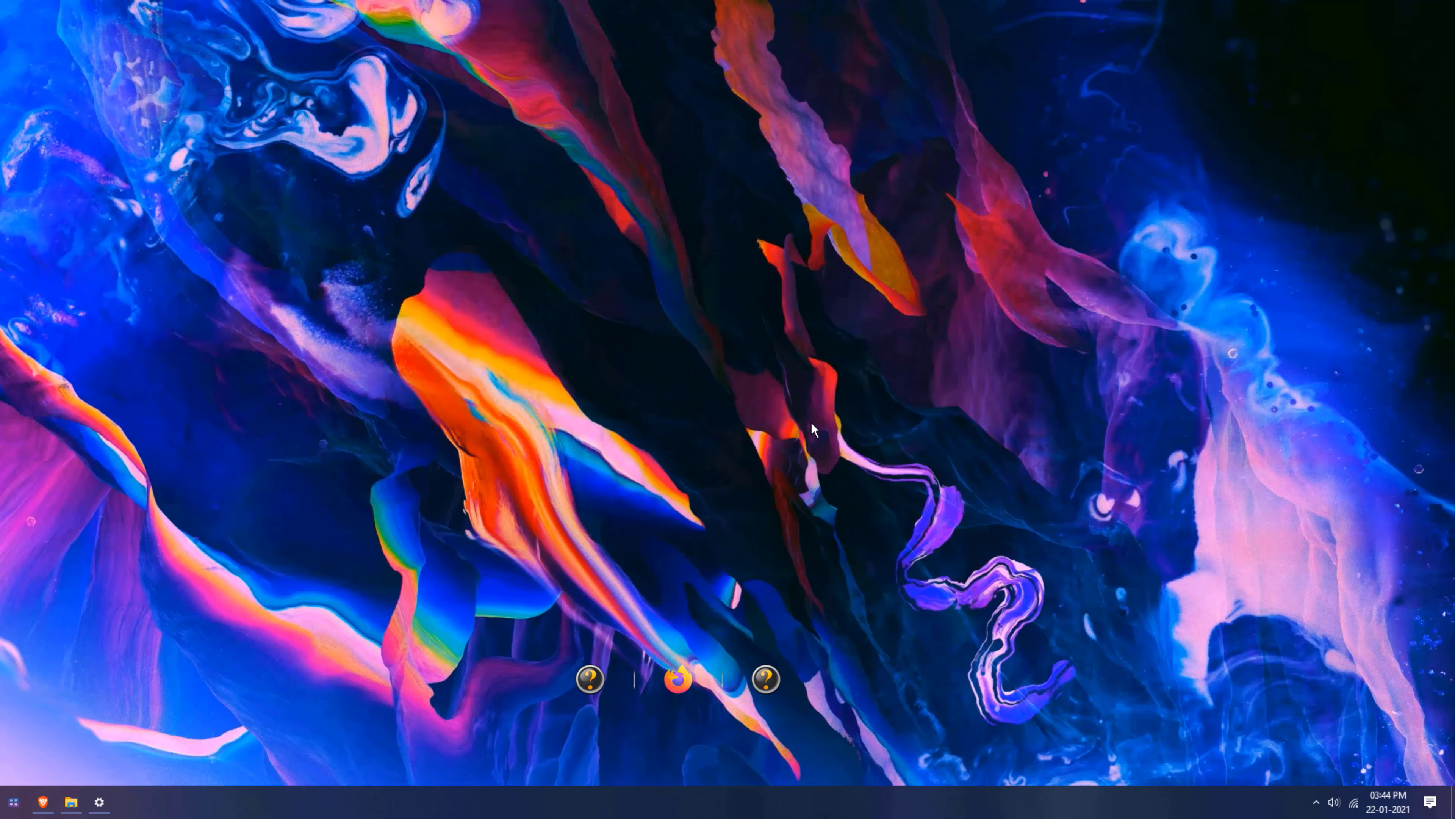
Step: Find Brave among the installed apps, pin it to Start, and add its tile to the dock beside Firefox
key("super")
type("brave")
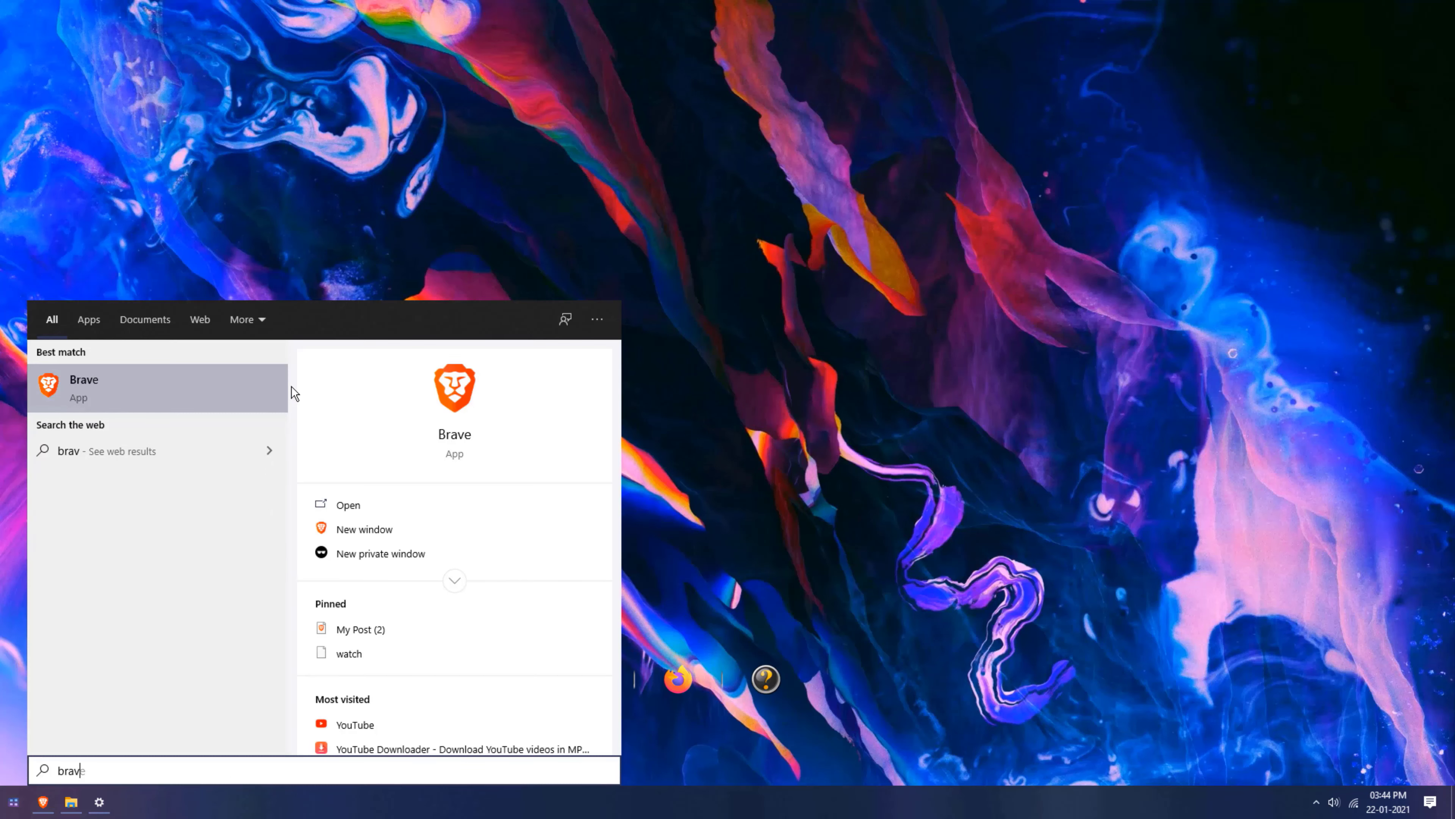
right_click(210, 388)
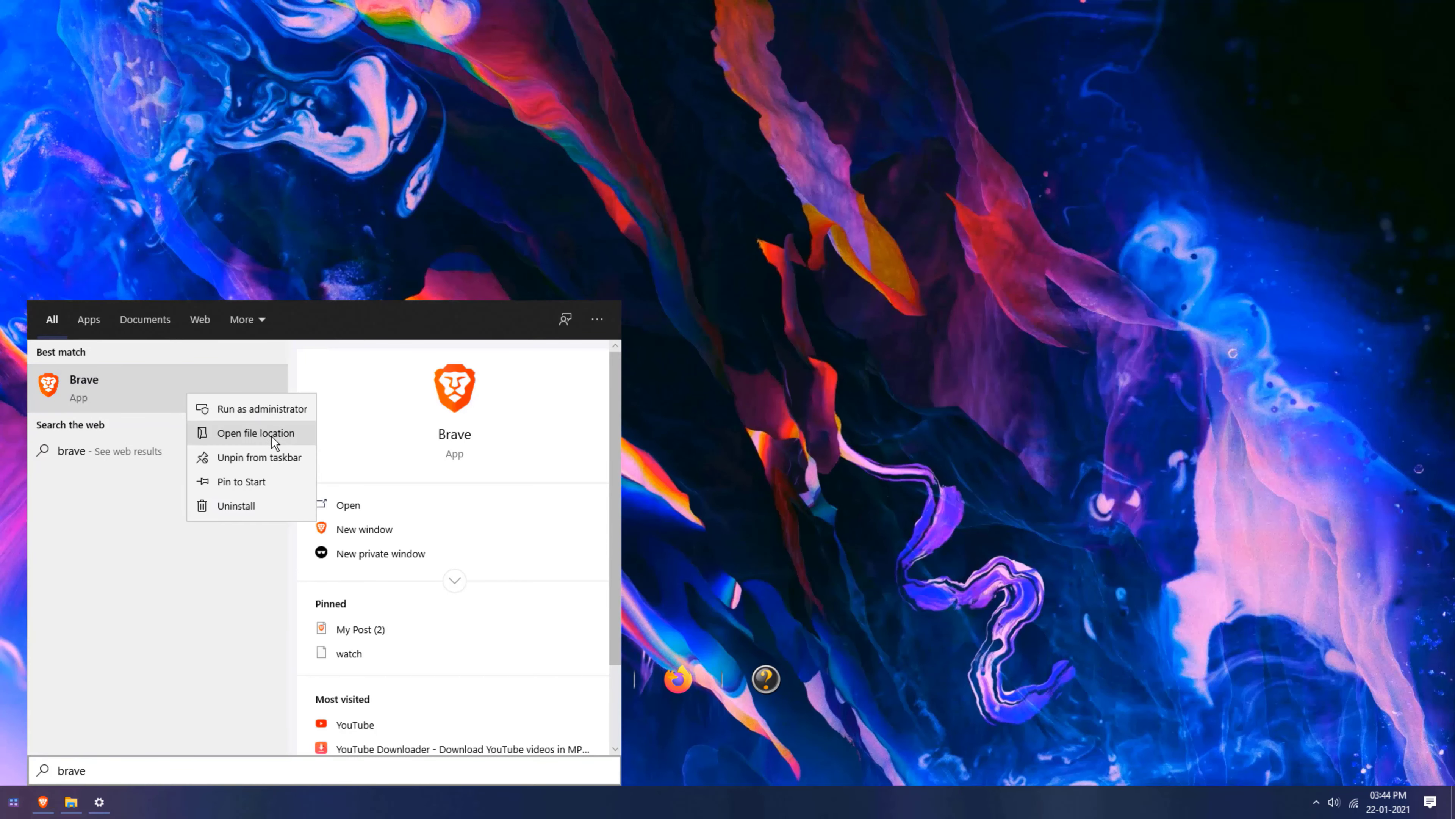
left_click(266, 482)
left_click(14, 801)
left_click_drag(361, 374, 708, 693)
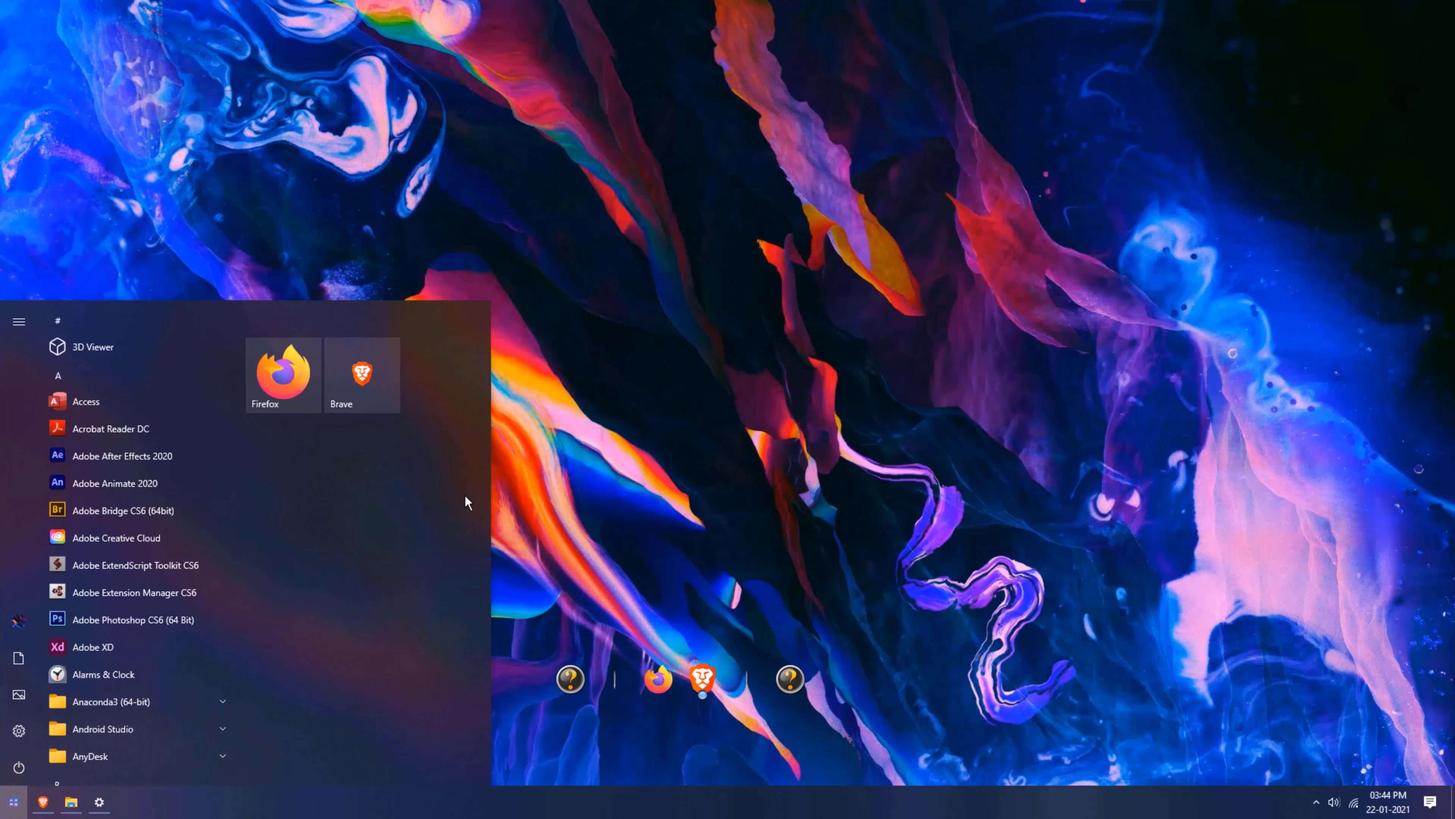
Step: Search for "this" and pin This PC to Start
type("this")
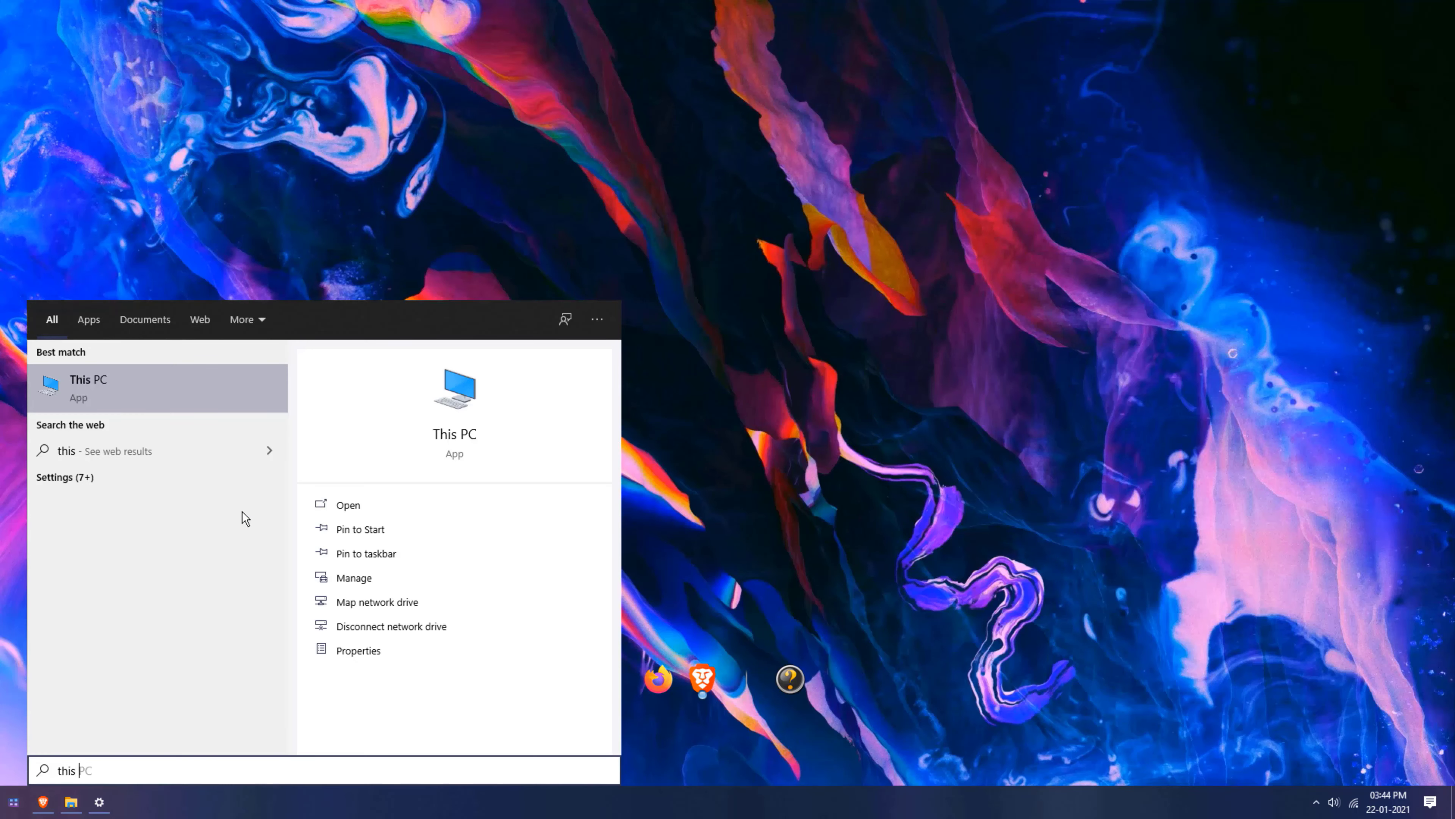
right_click(148, 378)
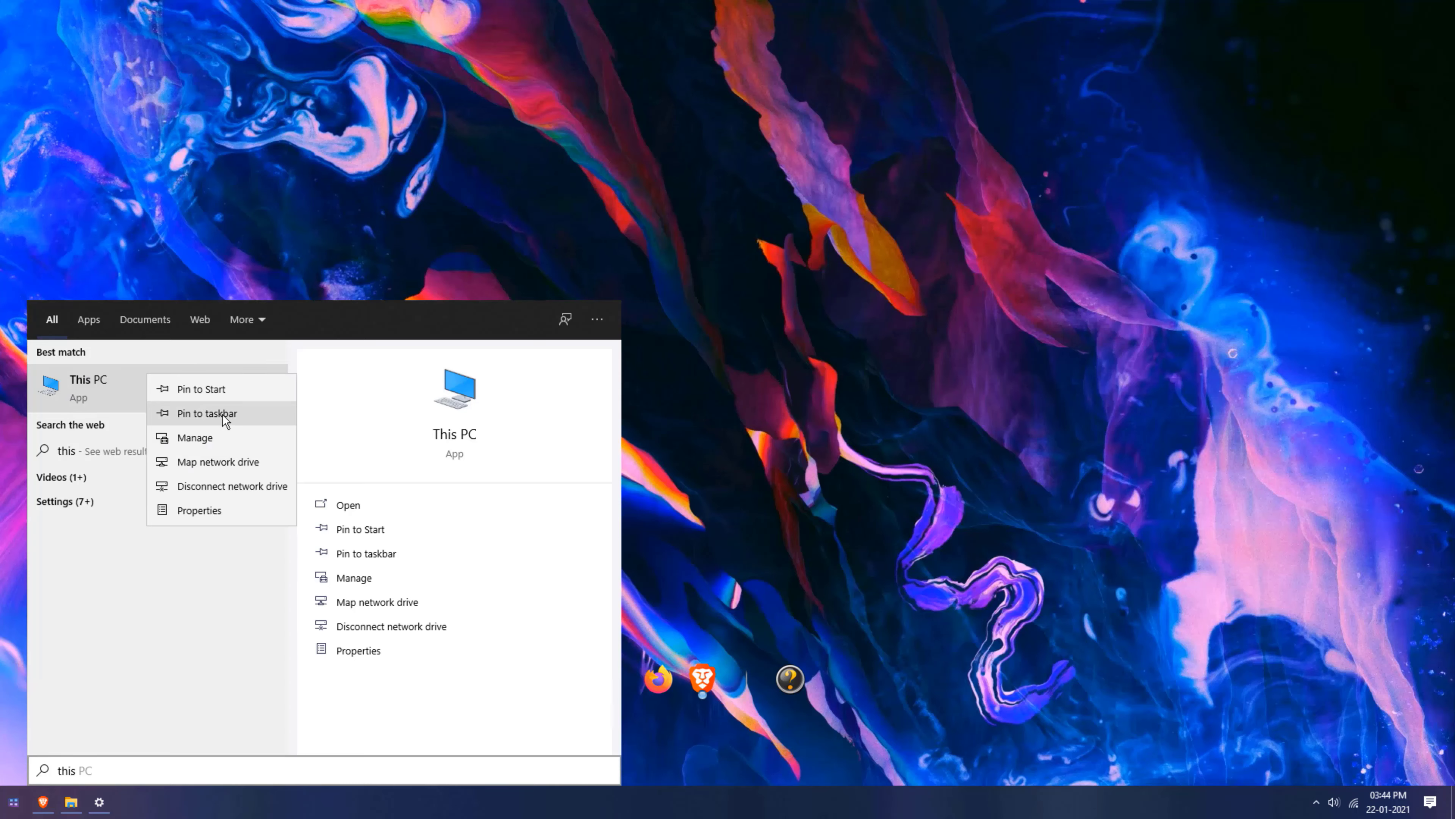
left_click(222, 390)
Step: Add the pinned This PC tile to the dock's first group and remove the placeholder icon beside it
key("super")
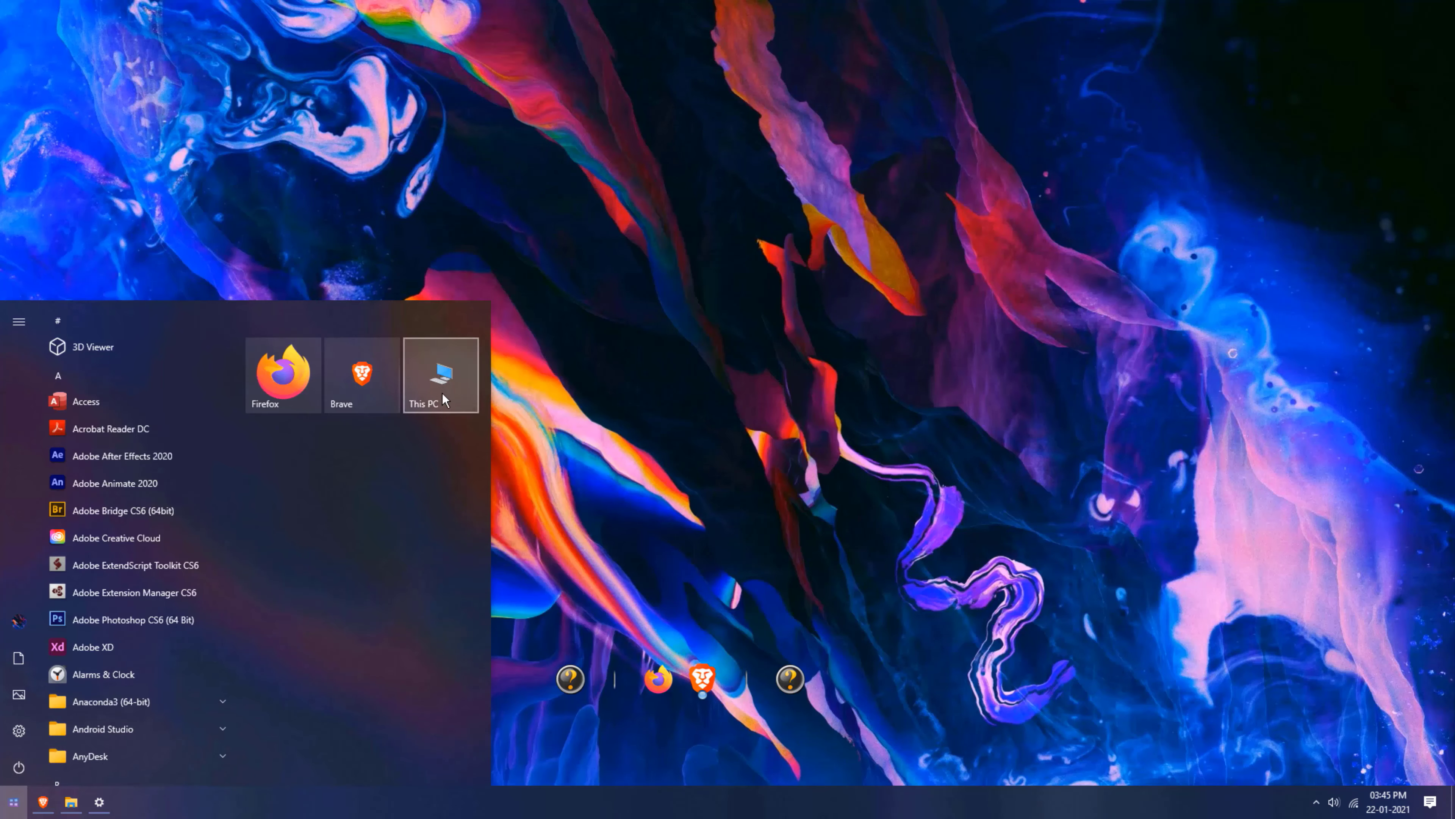
left_click_drag(445, 399, 581, 706)
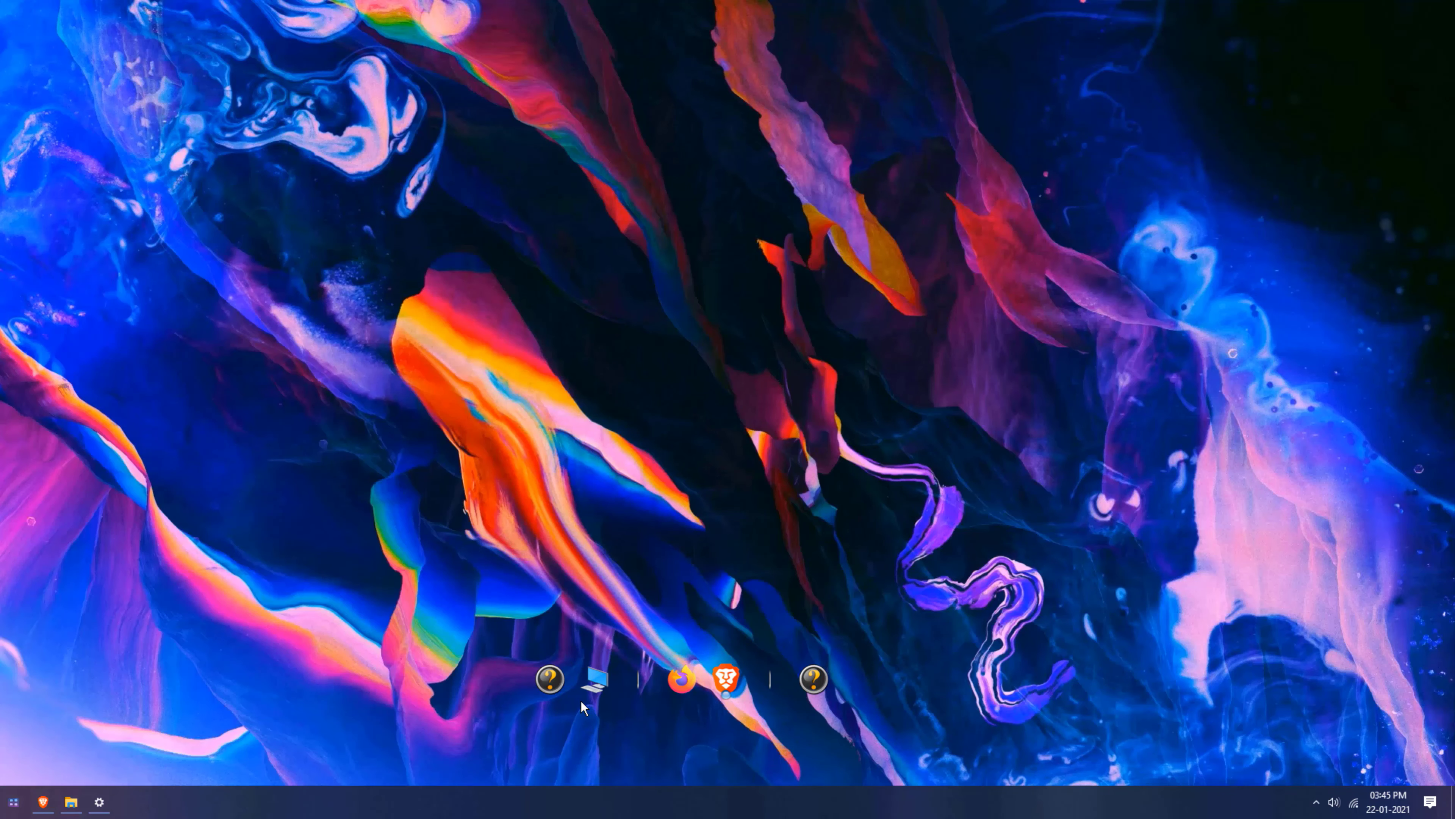
right_click(555, 685)
left_click(615, 742)
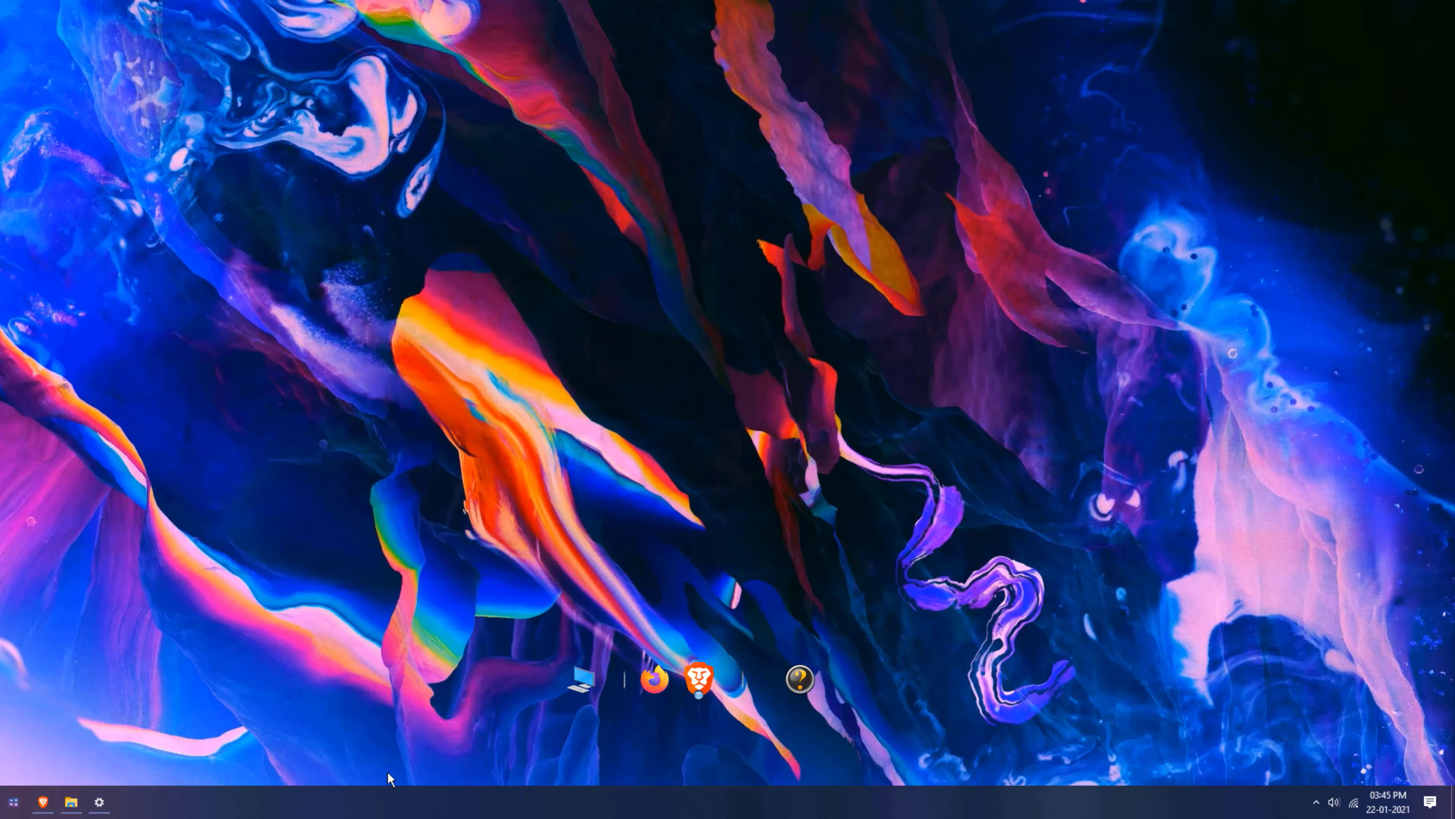
Step: Search for Adobe Photoshop CS6 (64 Bit) and pin it to Start
left_click(13, 802)
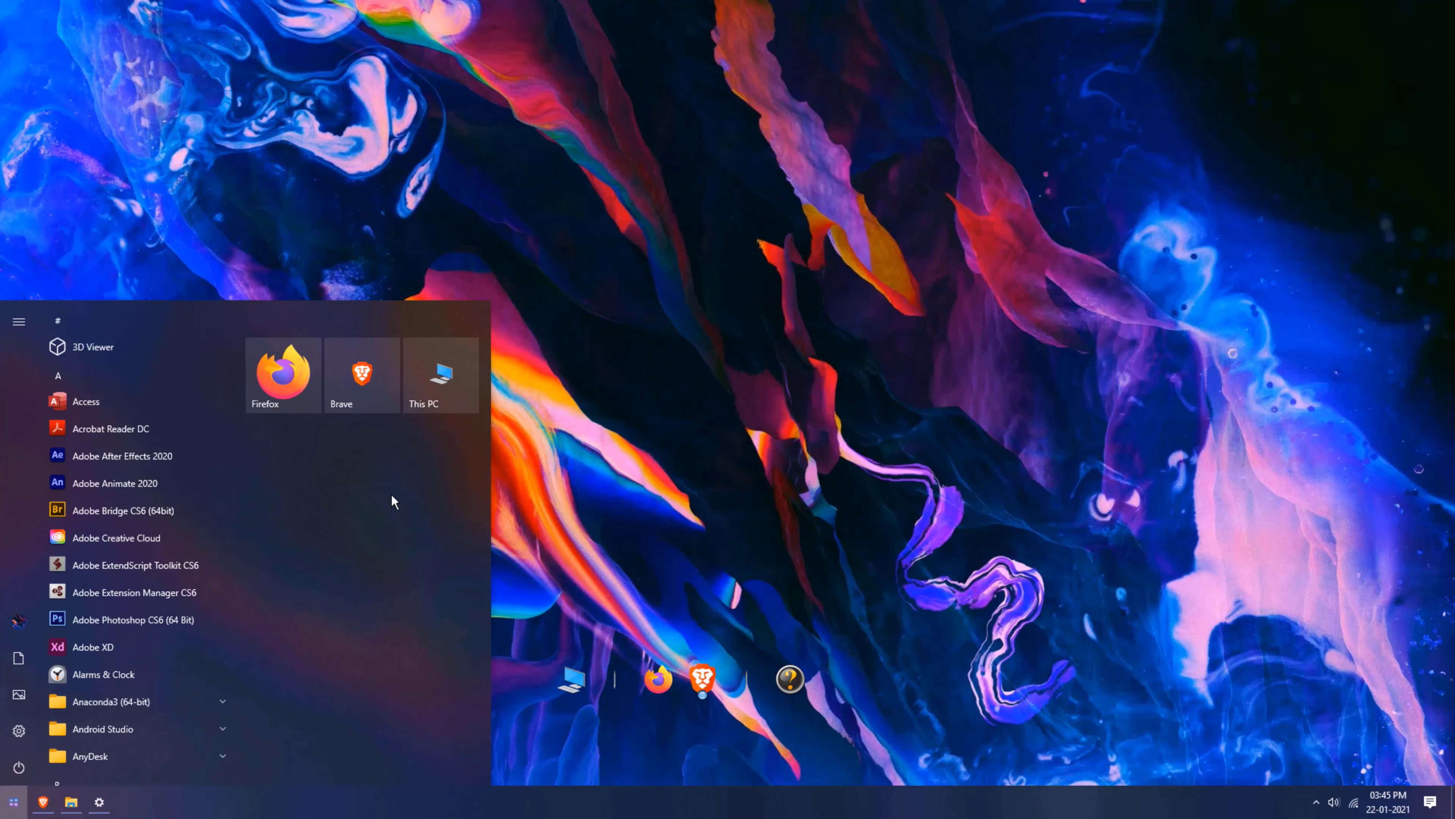
type("paint")
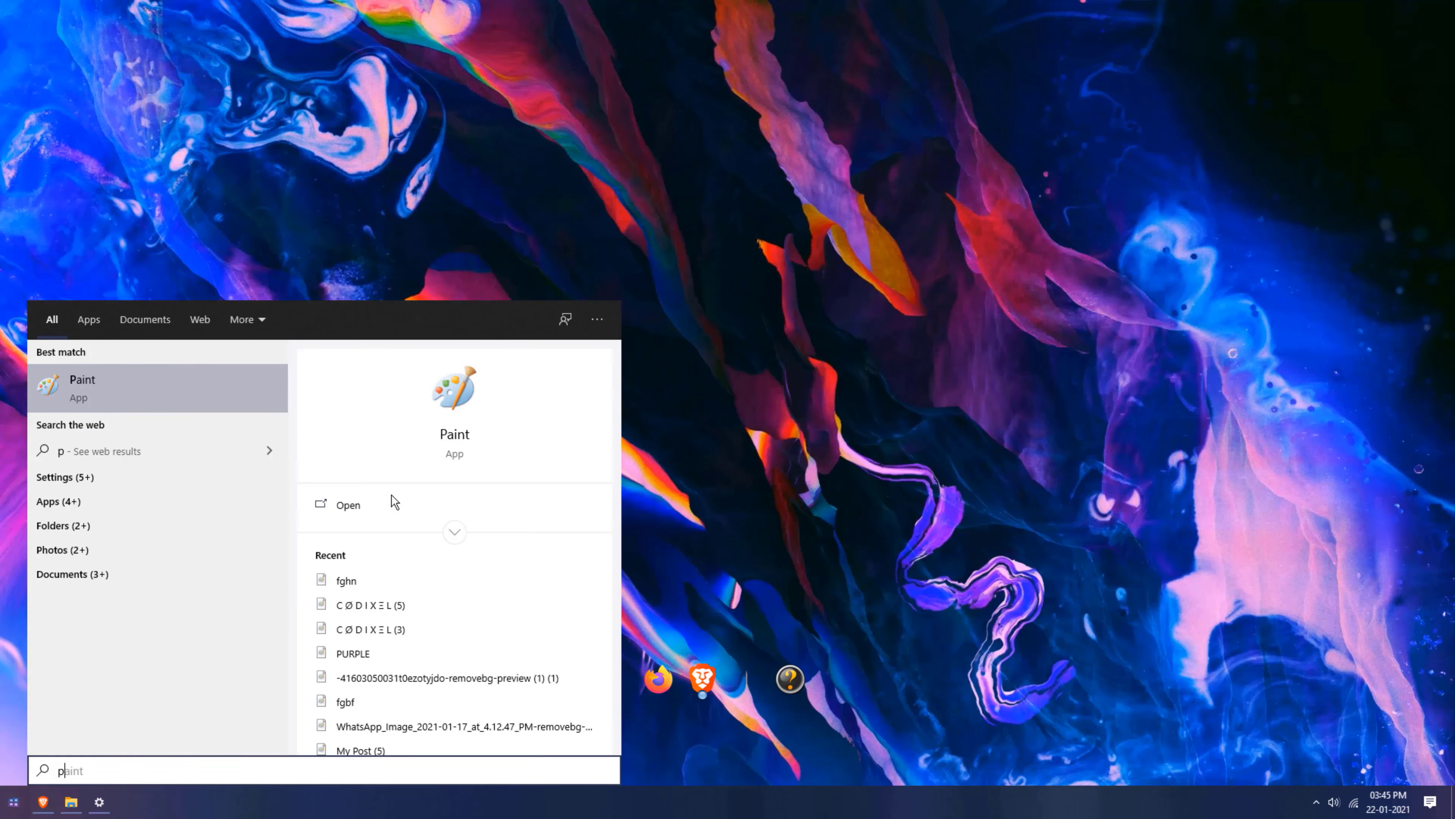
key("BackSpace")
key("BackSpace")
key("BackSpace")
key("BackSpace")
key("BackSpace")
type("pa")
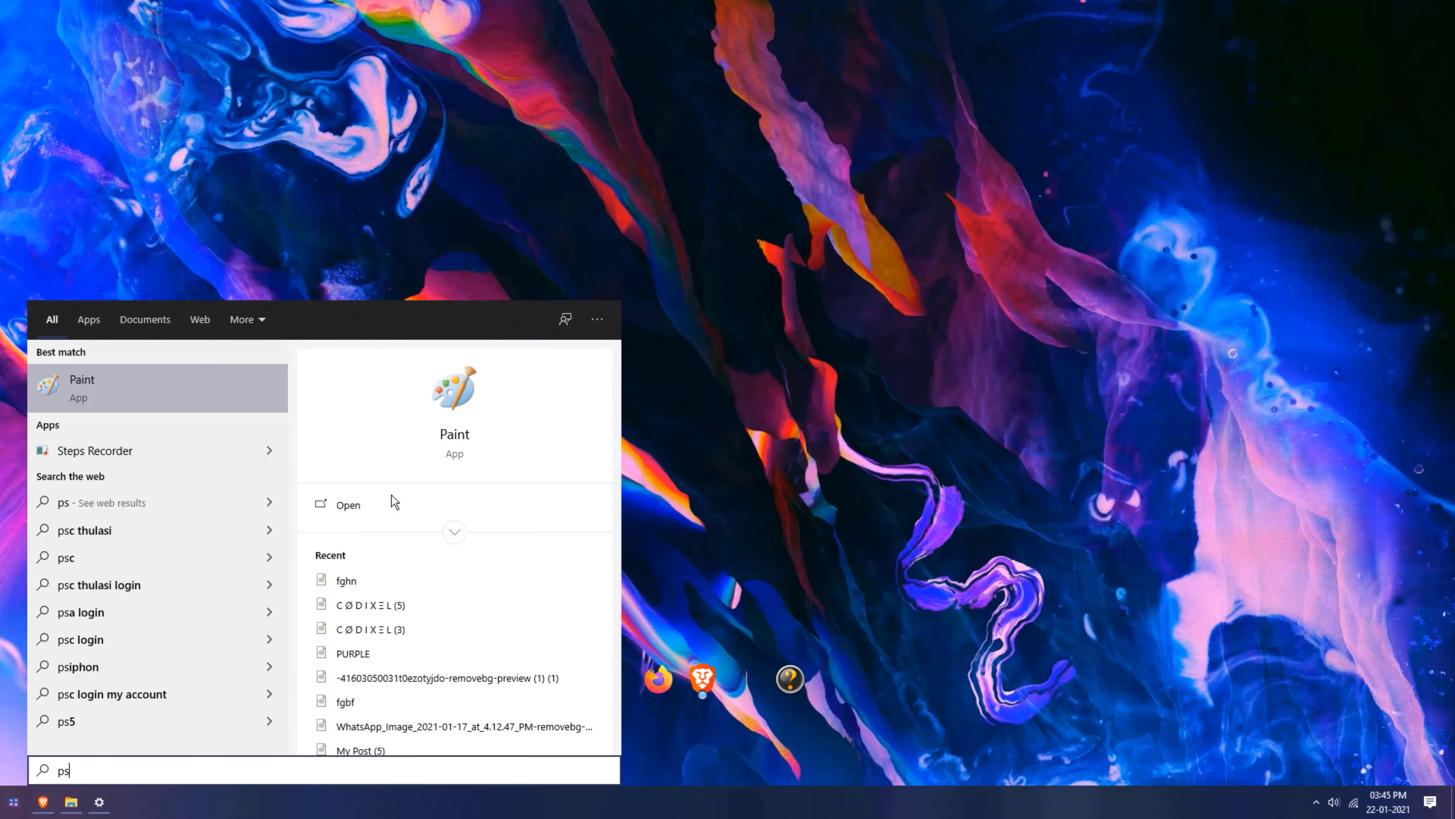
key("BackSpace")
type("hoto")
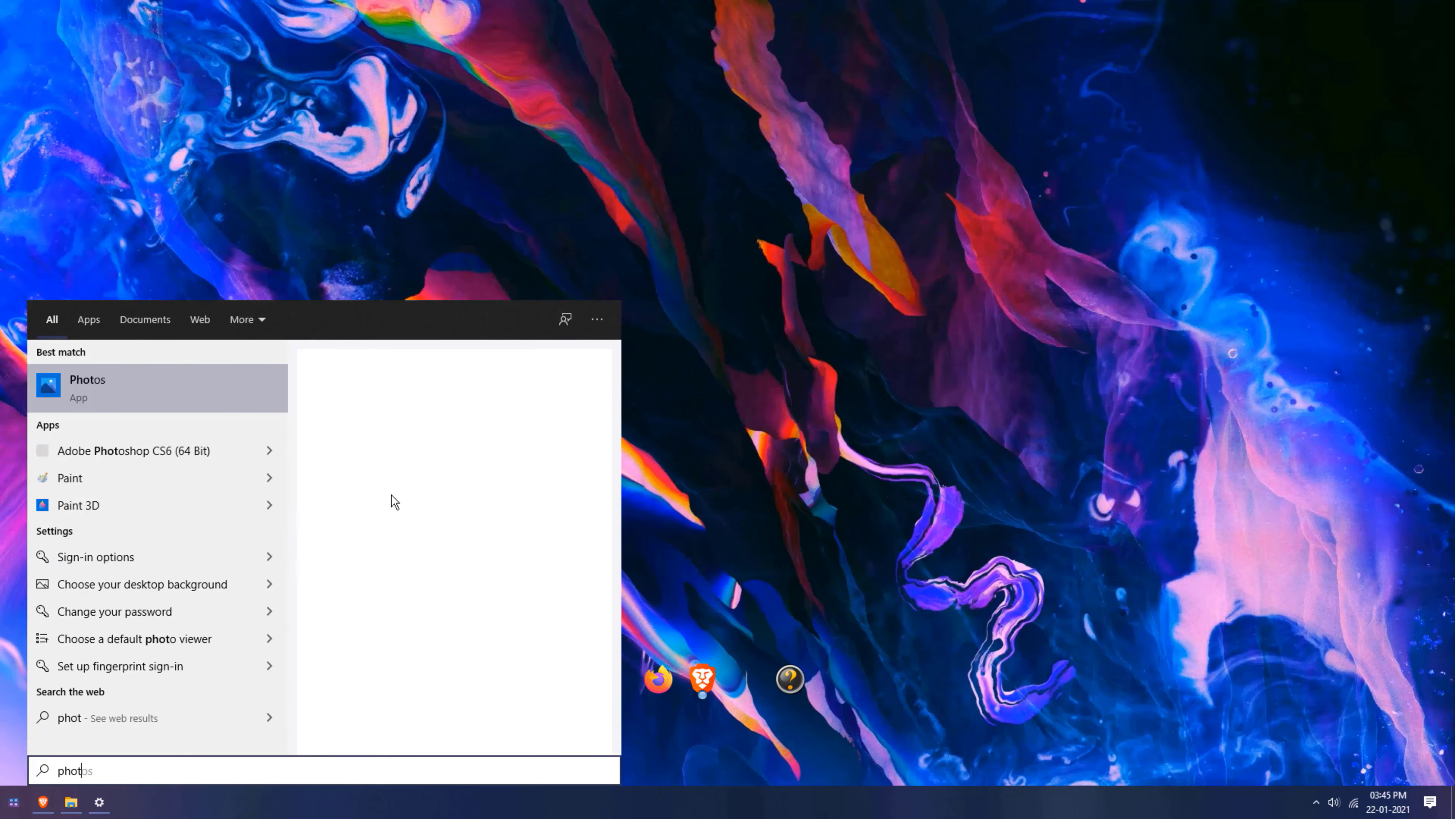
right_click(189, 428)
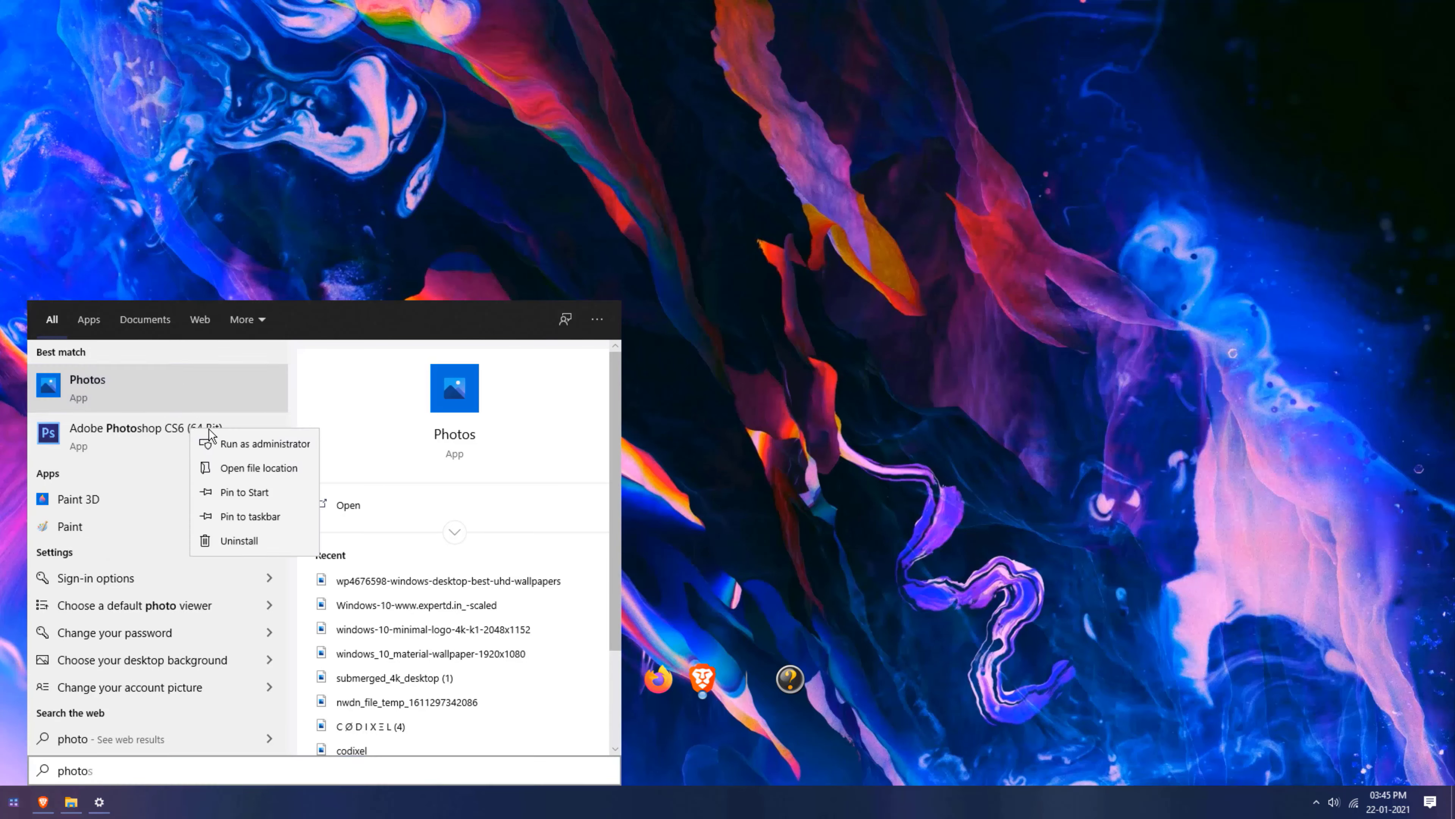
left_click(162, 777)
type("s")
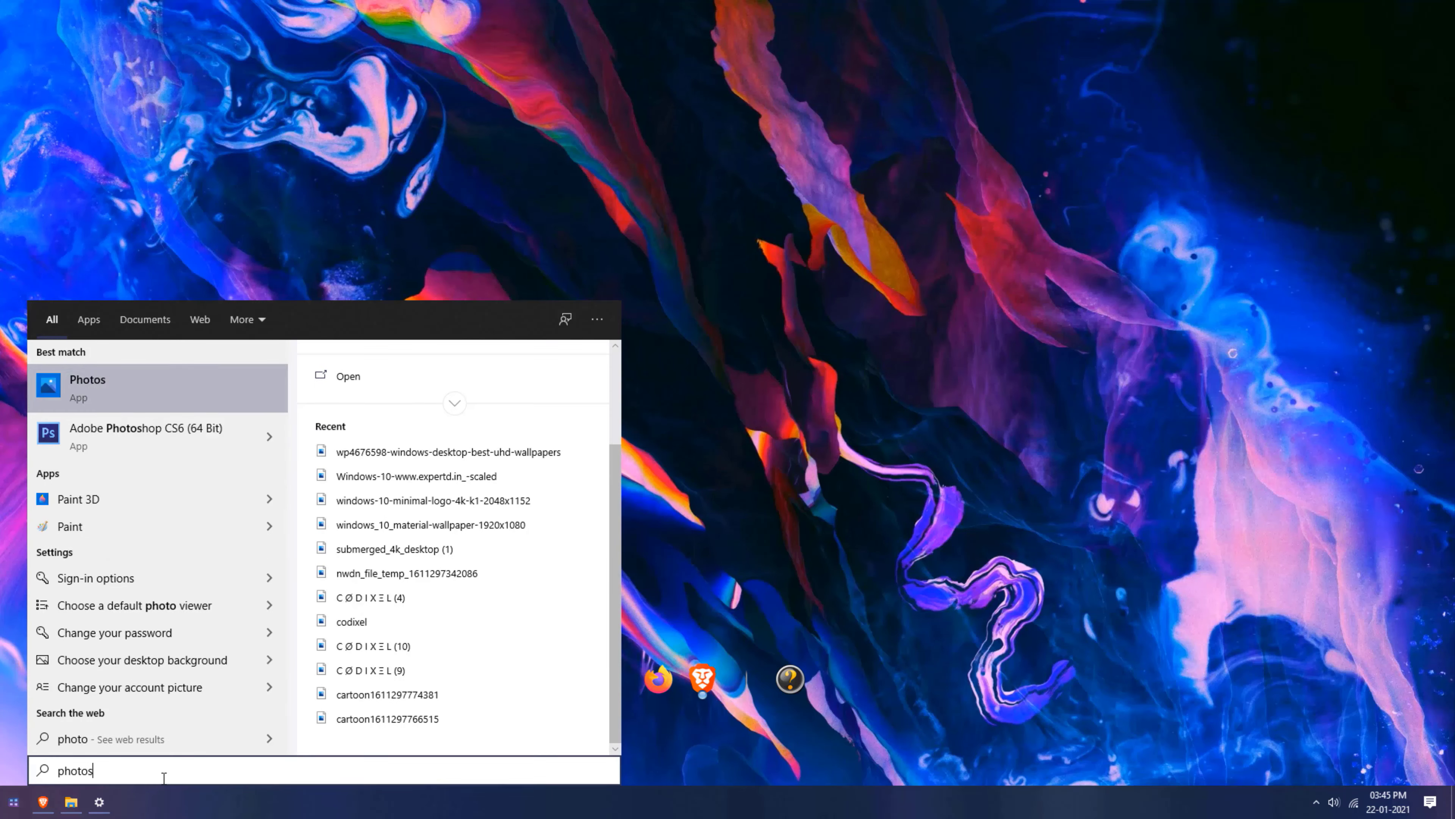
type("shop")
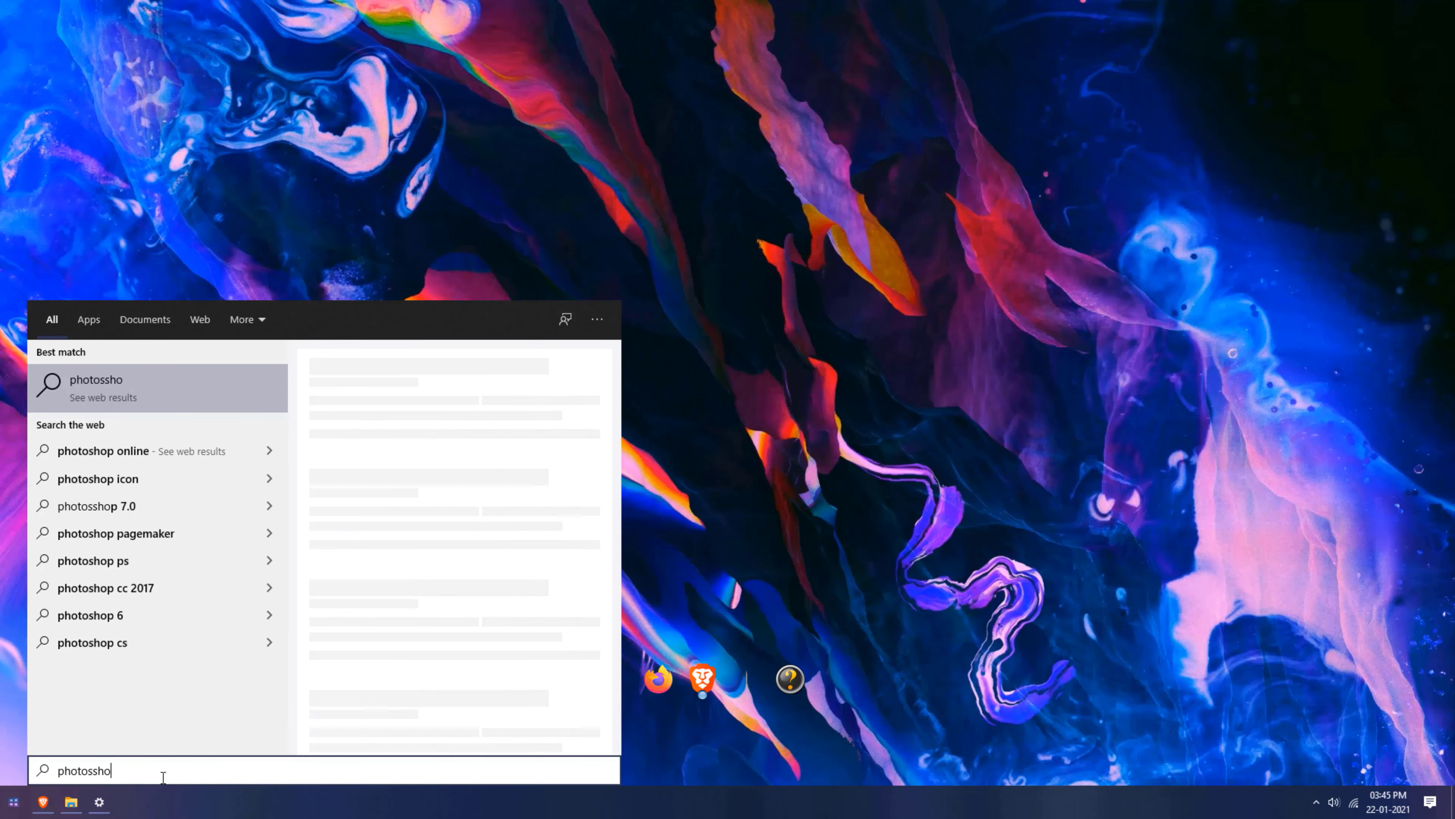
key("BackSpace")
key("BackSpace")
key("BackSpace")
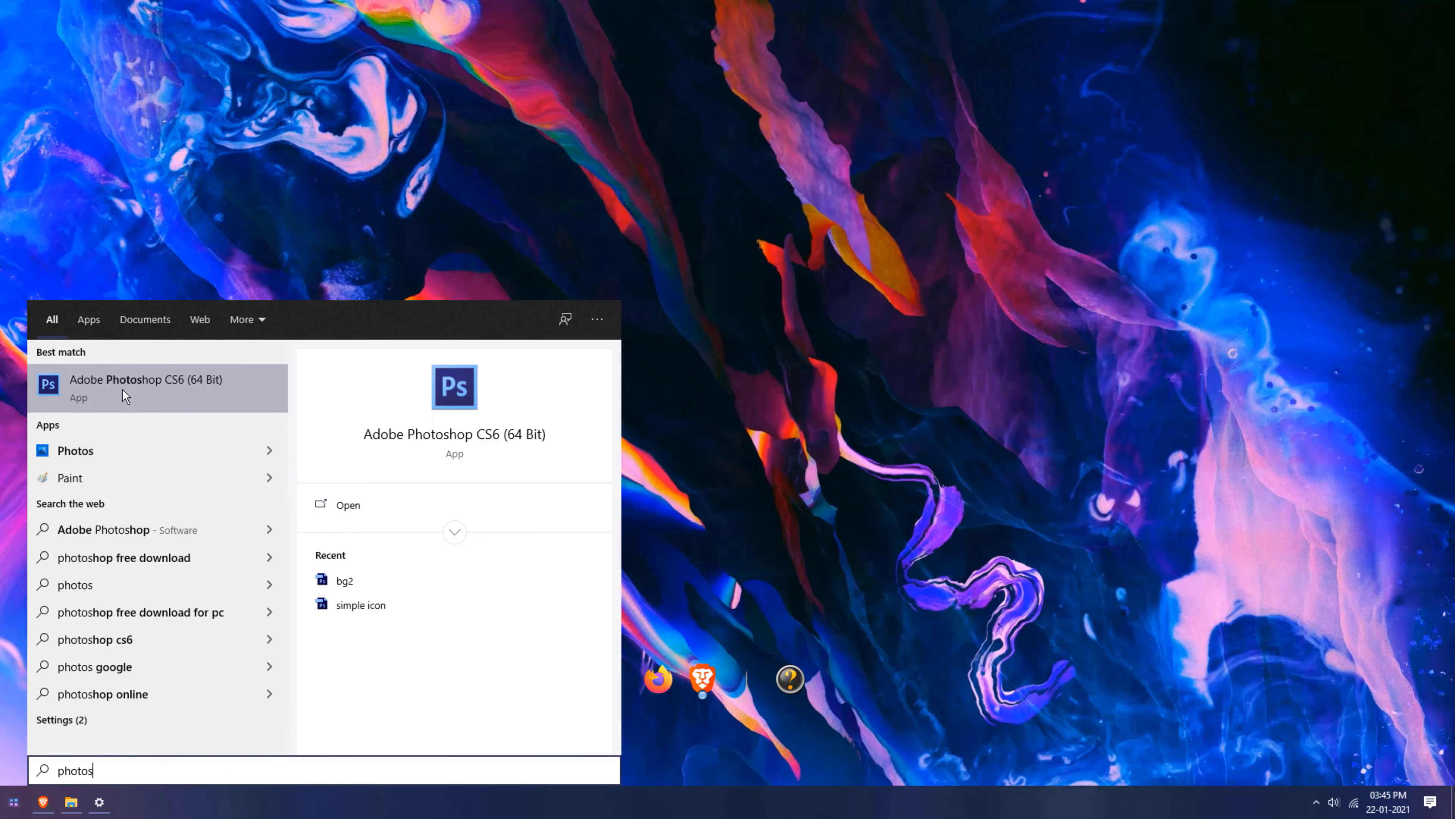
right_click(121, 389)
left_click(188, 453)
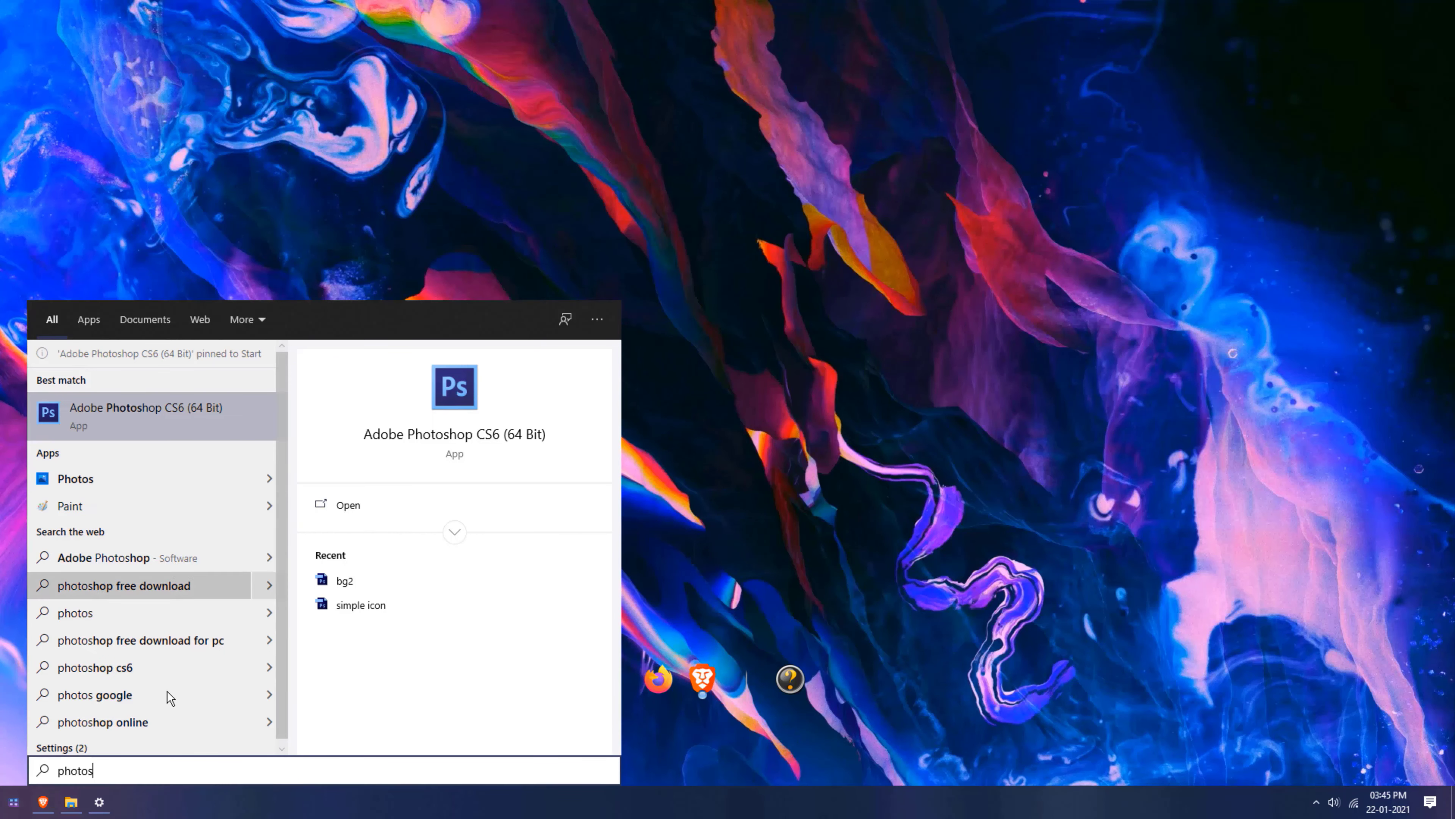
Step: Search for "adobe after", pin Adobe After Effects 2020 to Start, and clear the search text
type("adobe after")
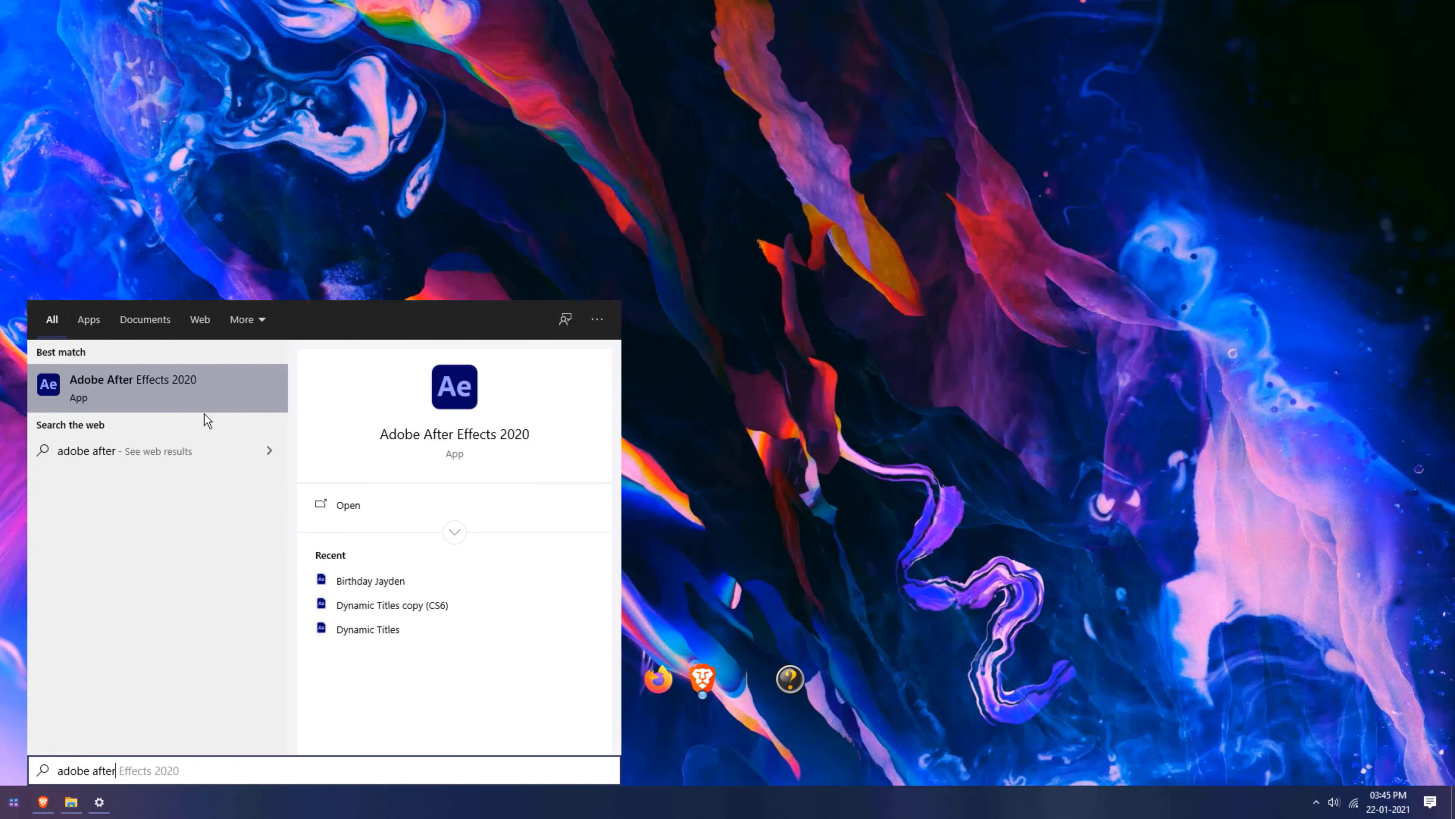
right_click(210, 401)
key("Escape")
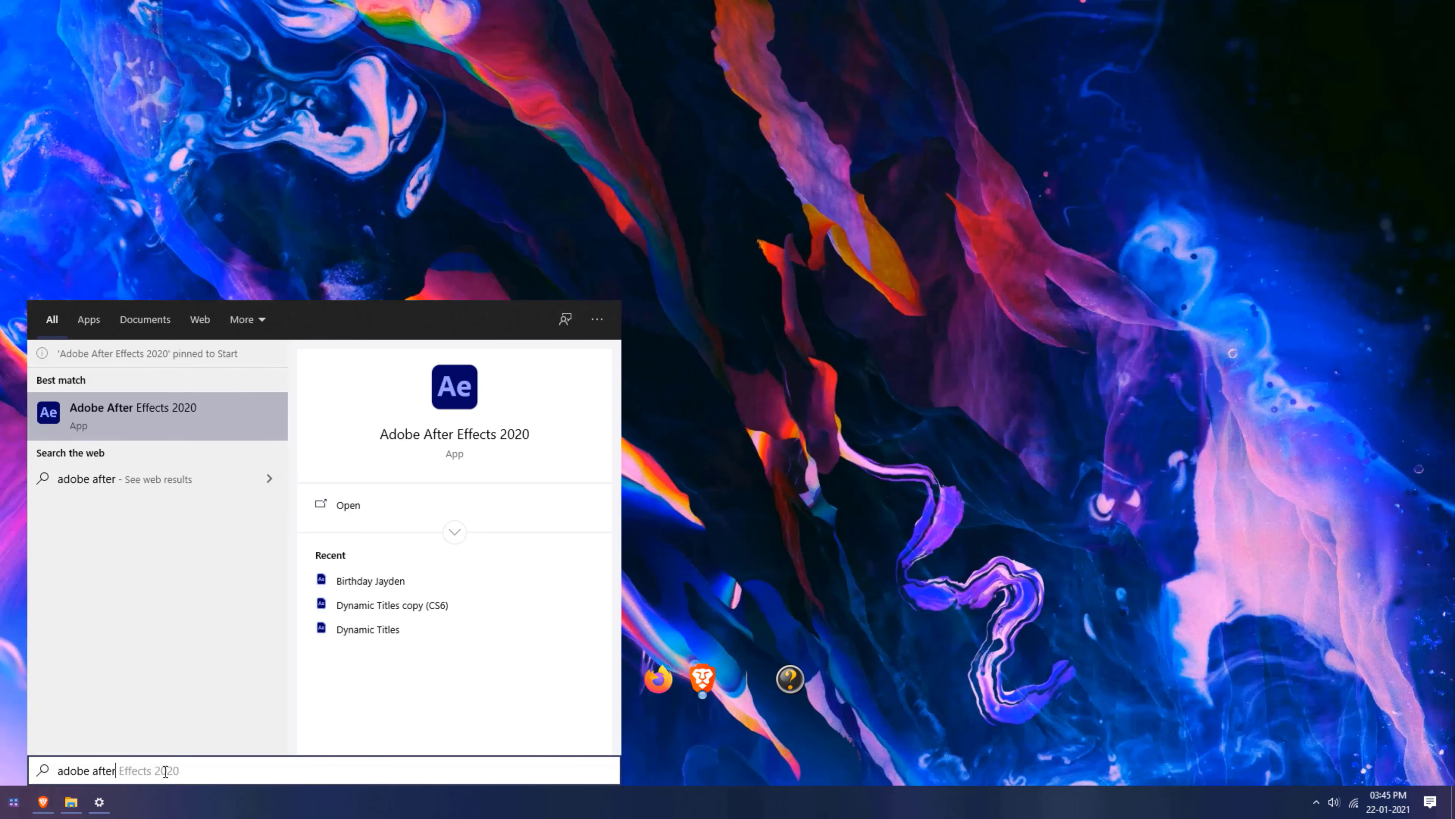
left_click(166, 770)
left_click_drag(182, 771, 3, 774)
key("BackSpace")
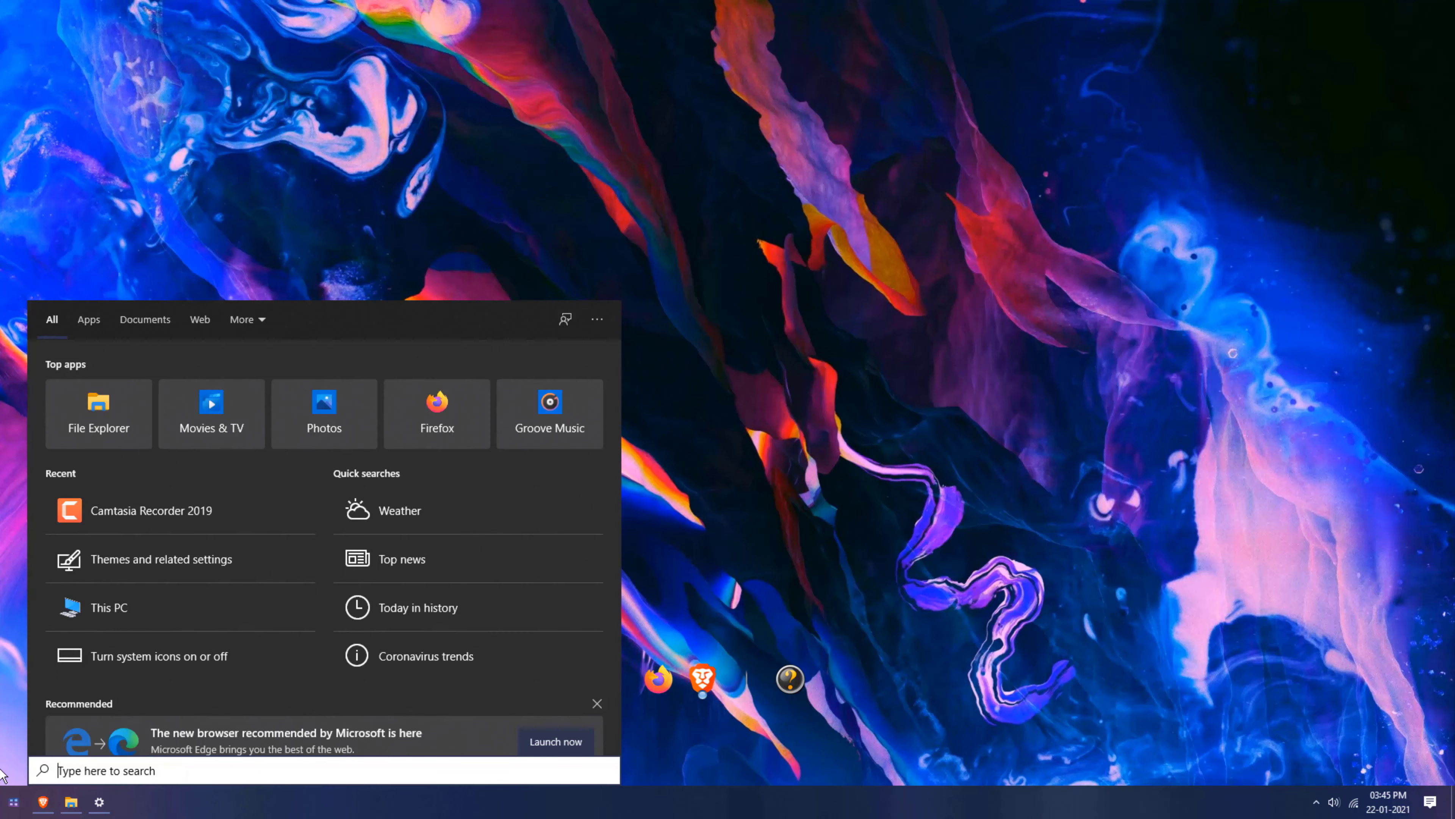
type("ca")
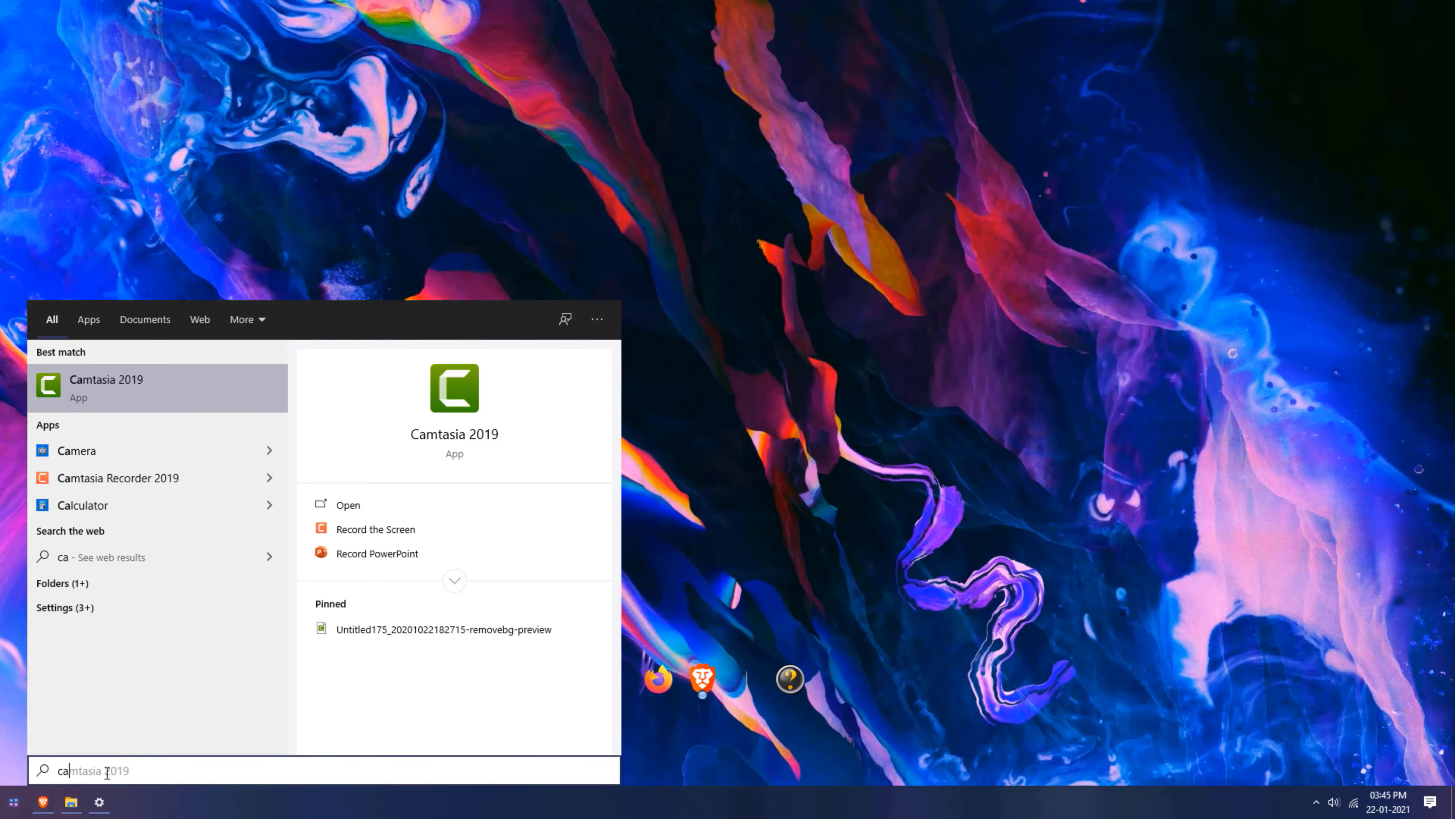
key("BackSpace")
key("BackSpace")
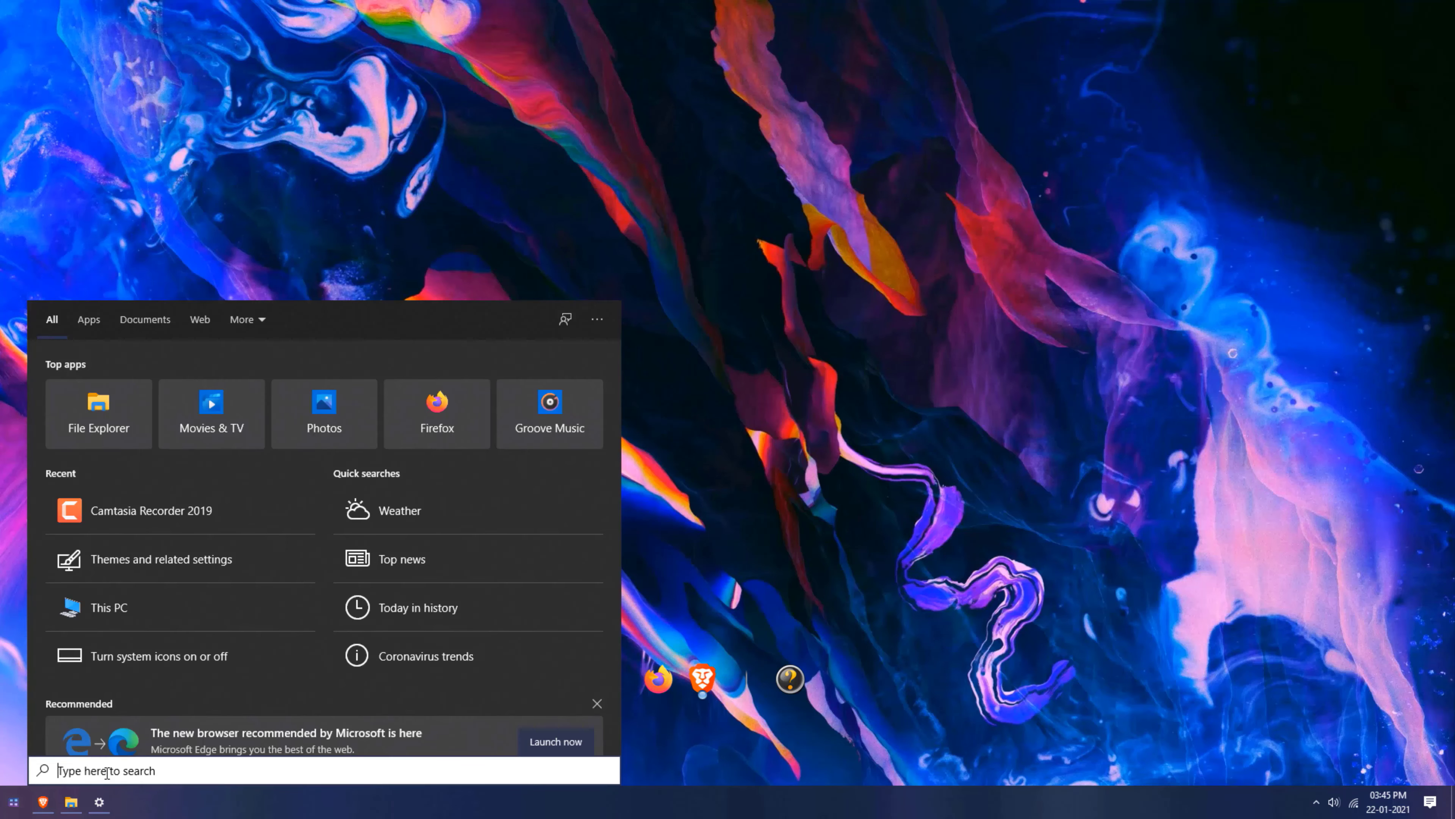
Step: Search for "anim" and pin Adobe Animate 2020 to Start
type("anim")
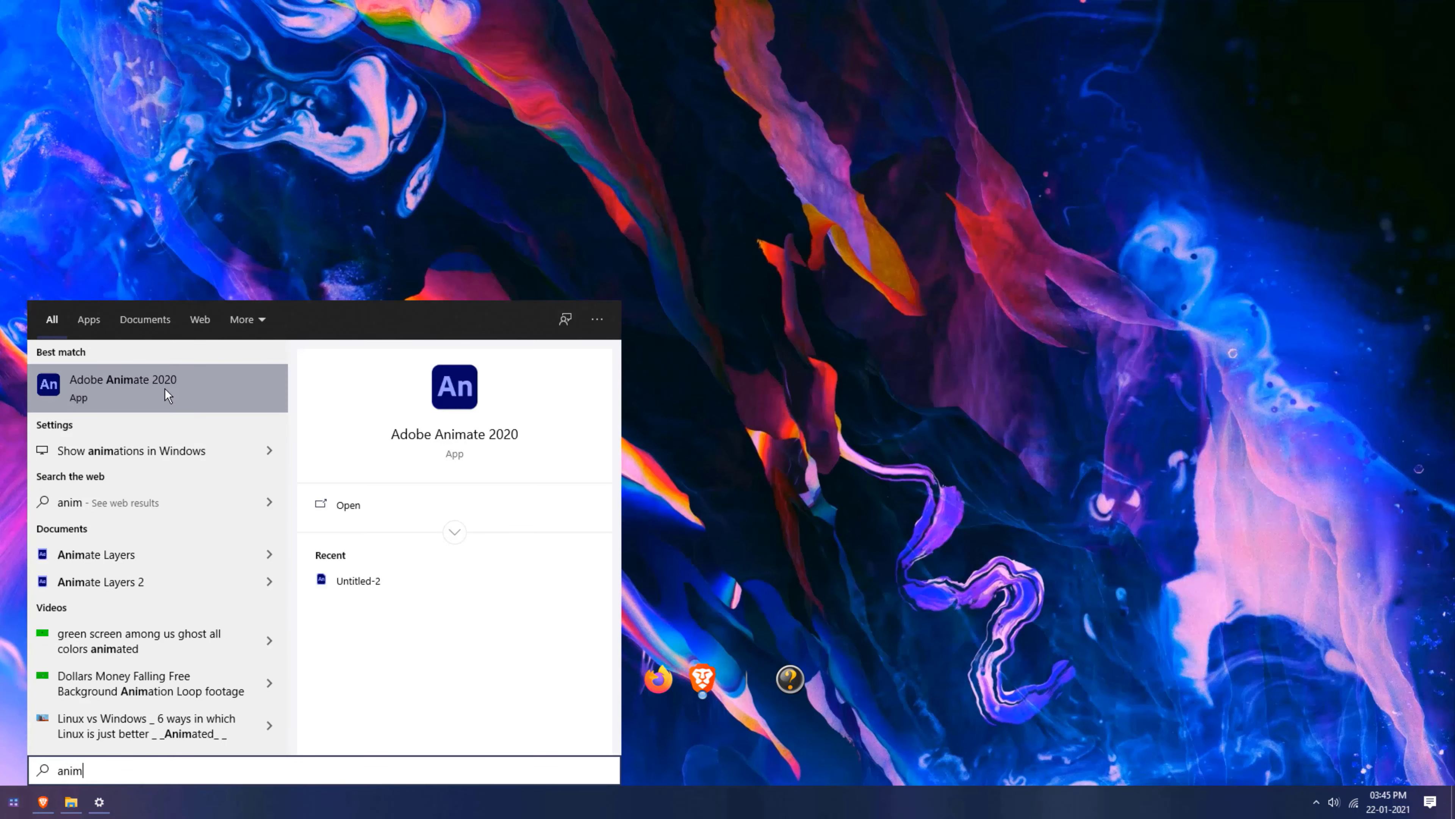
right_click(165, 387)
left_click(235, 453)
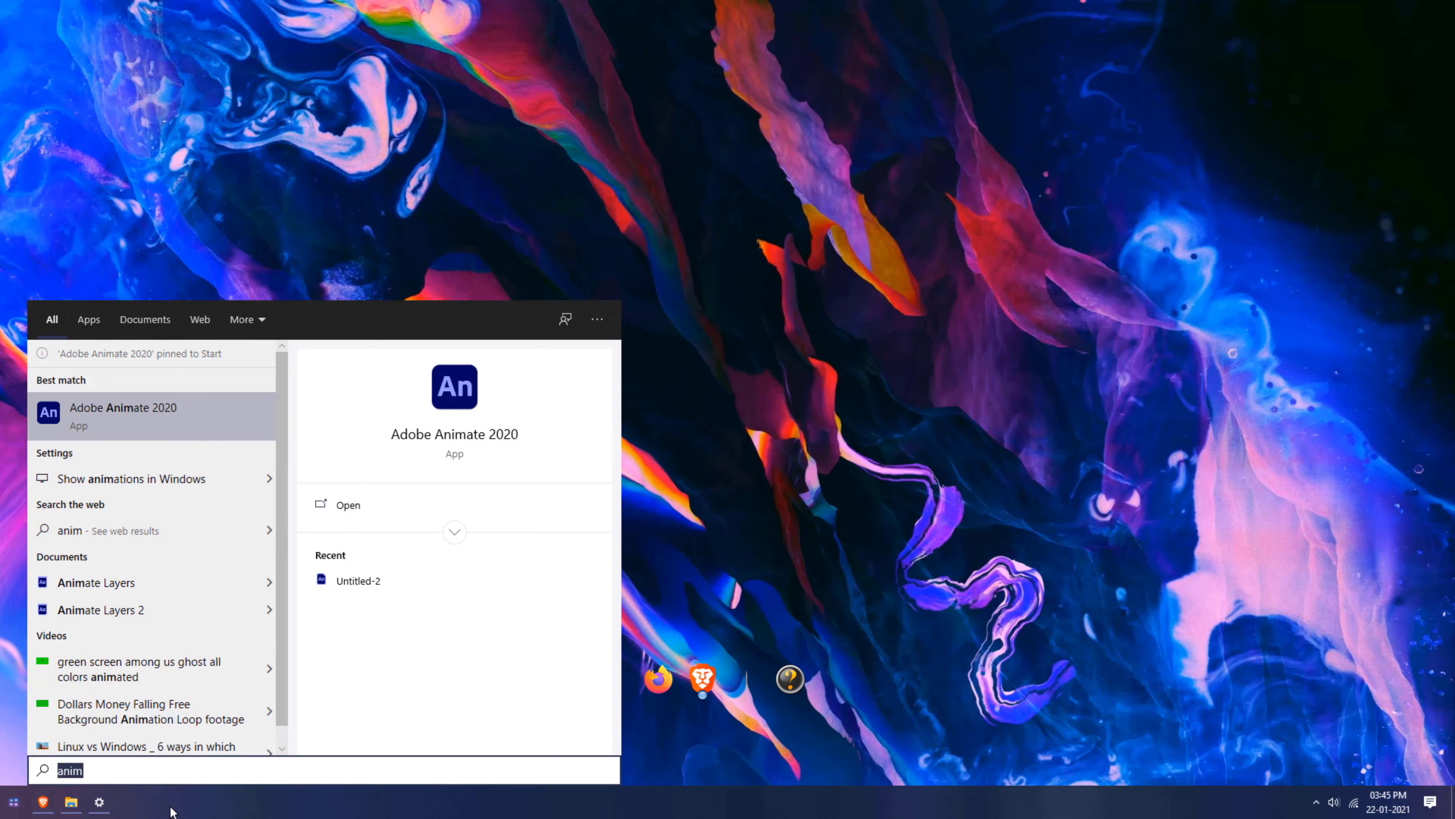
Step: Try to add the pinned Photoshop tile to the dock's last group, and remove the placeholder icon there
left_click(11, 800)
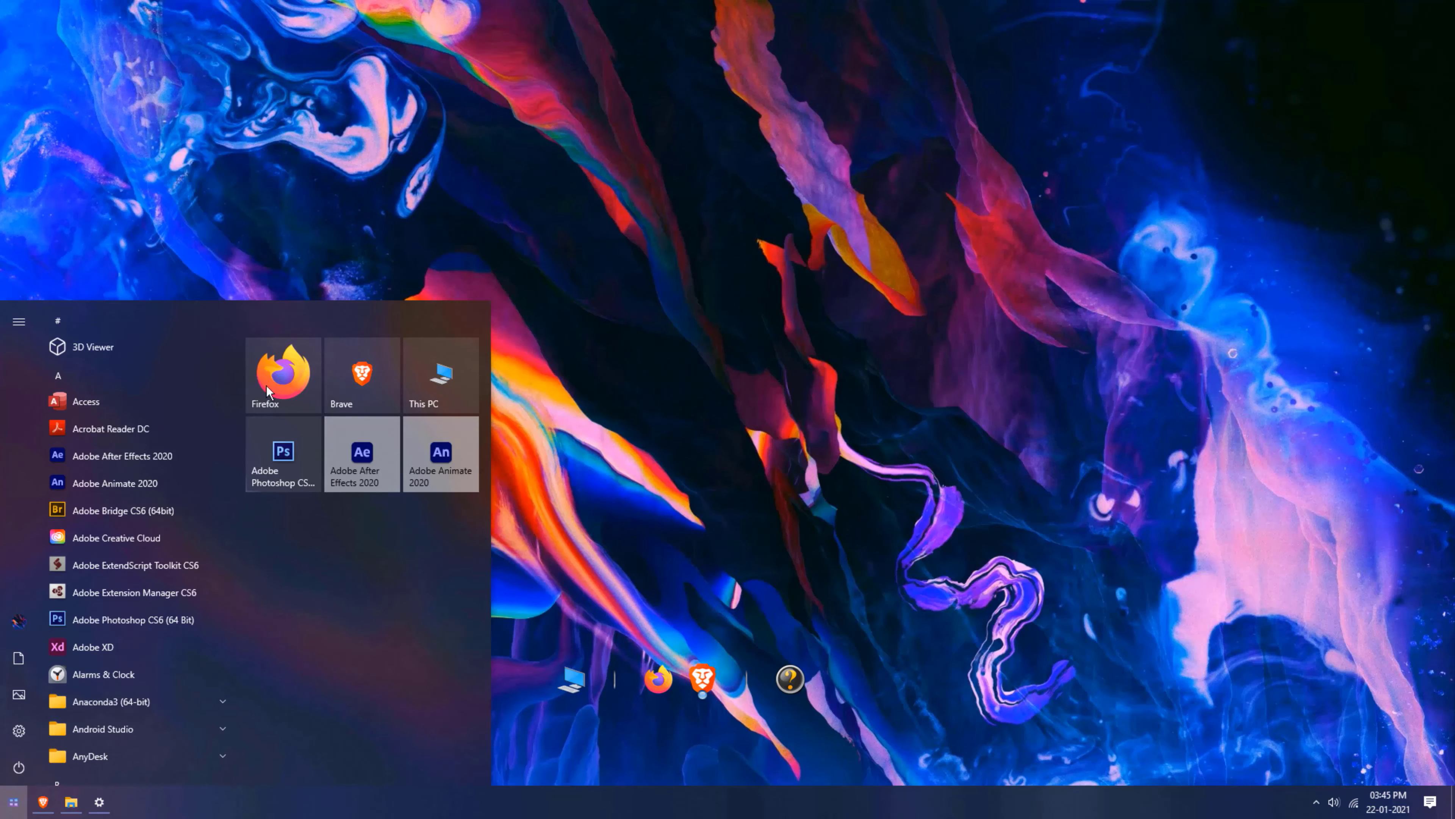
left_click_drag(298, 482, 850, 703)
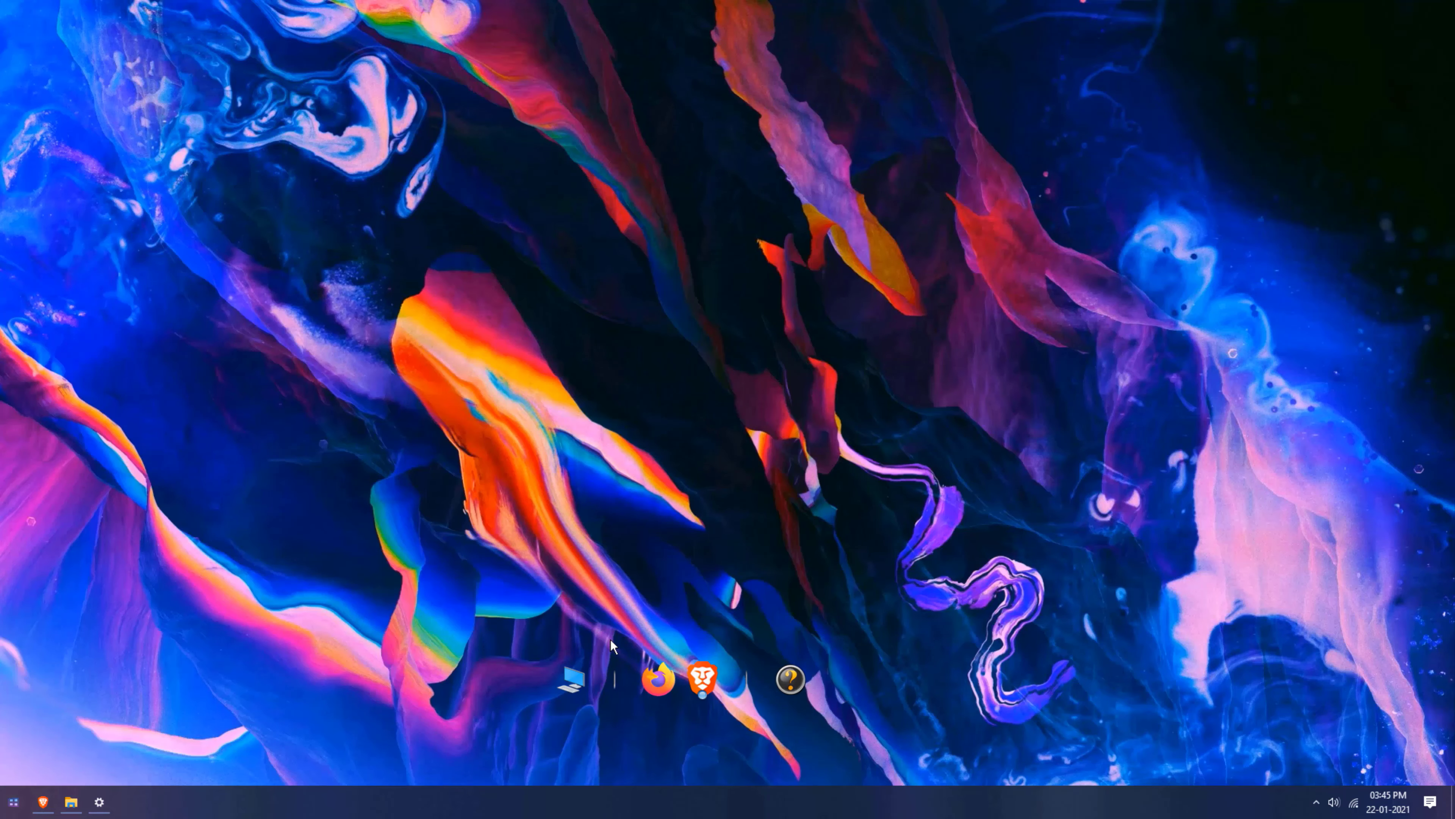
right_click(800, 686)
left_click(822, 738)
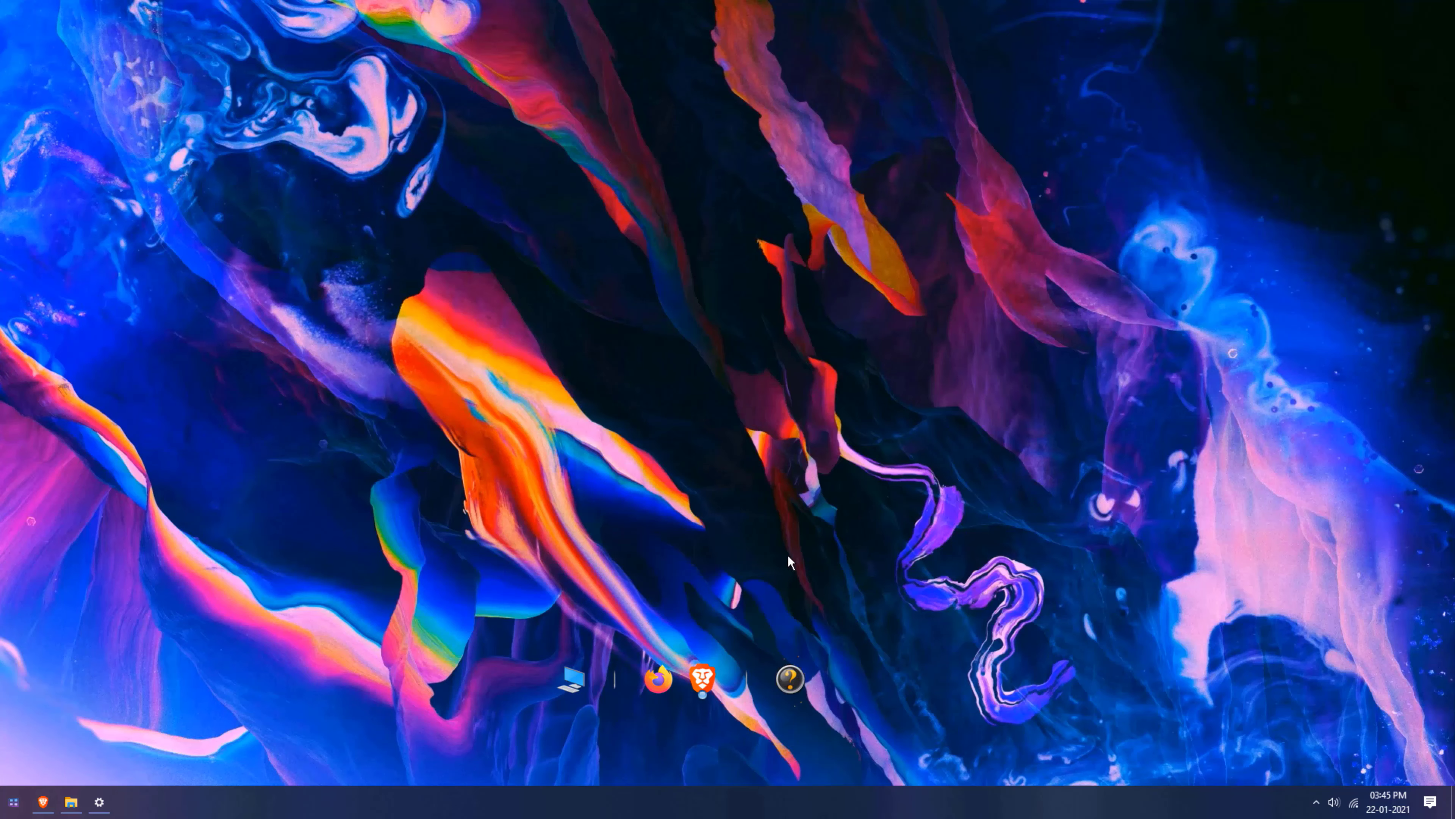
Step: Try again to add the Photoshop tile to the dock, and add the pinned After Effects 2020 tile to its last group
left_click(2, 814)
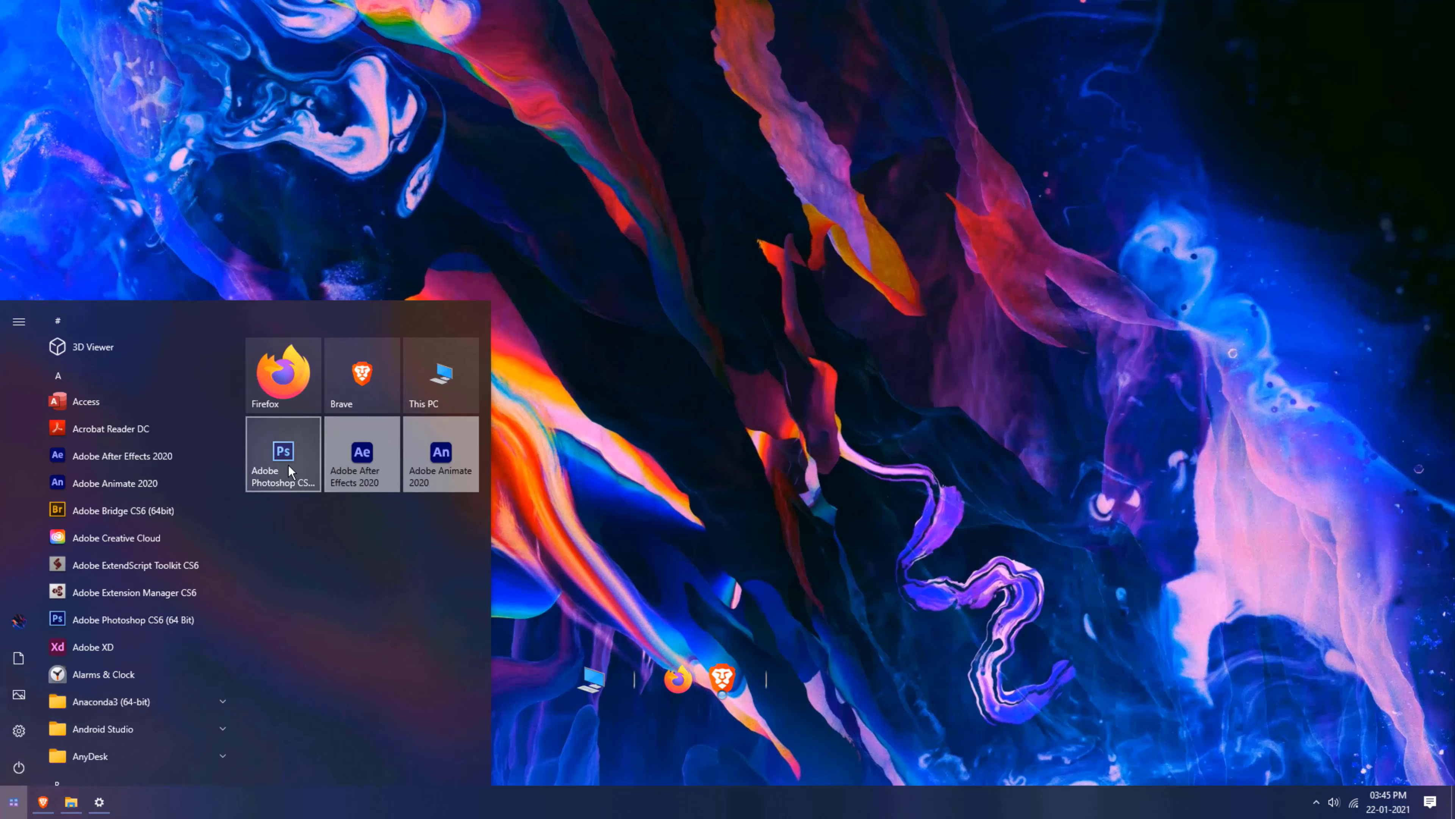
left_click_drag(285, 473, 789, 688)
left_click(13, 801)
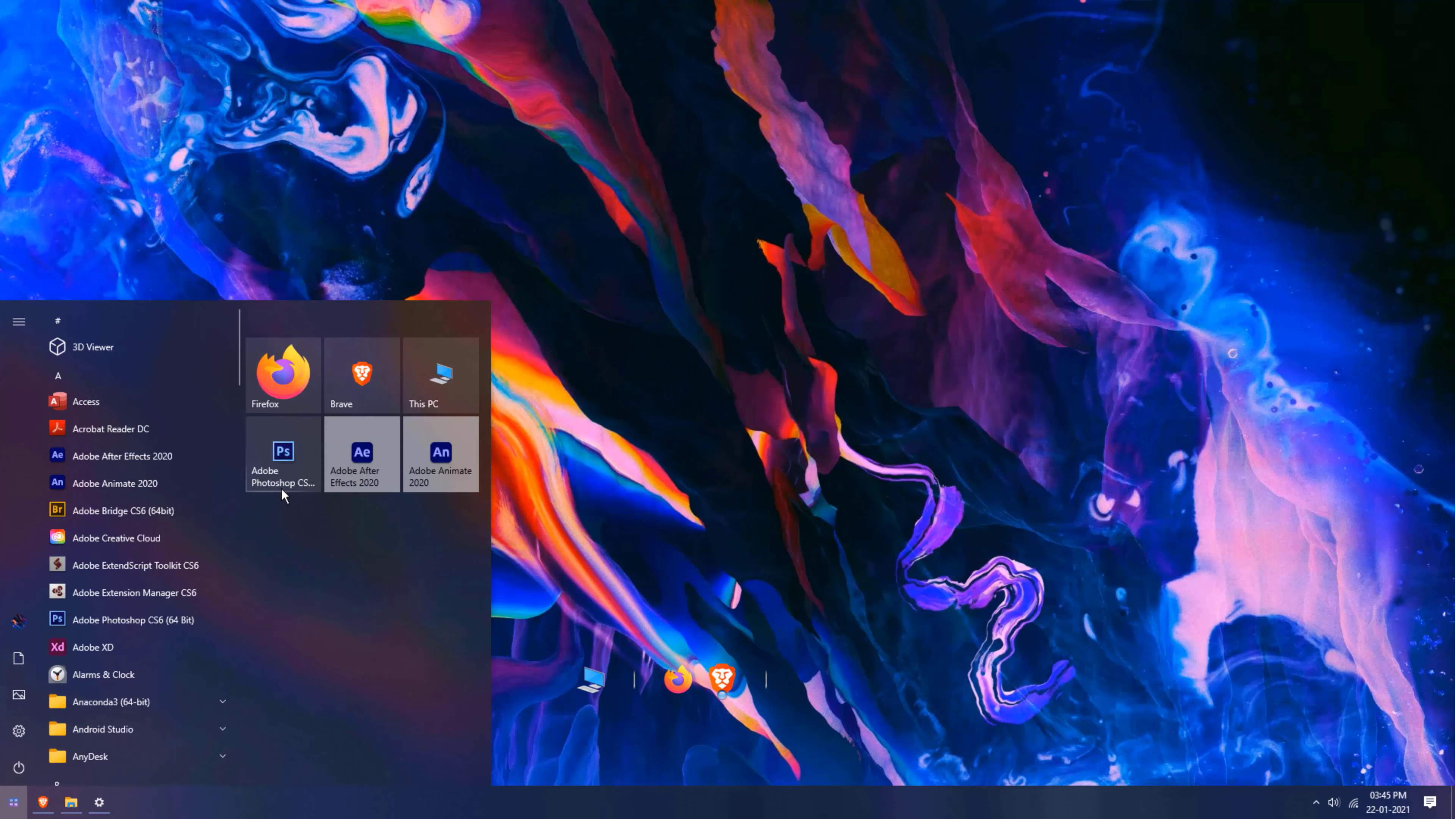
left_click_drag(377, 473, 792, 695)
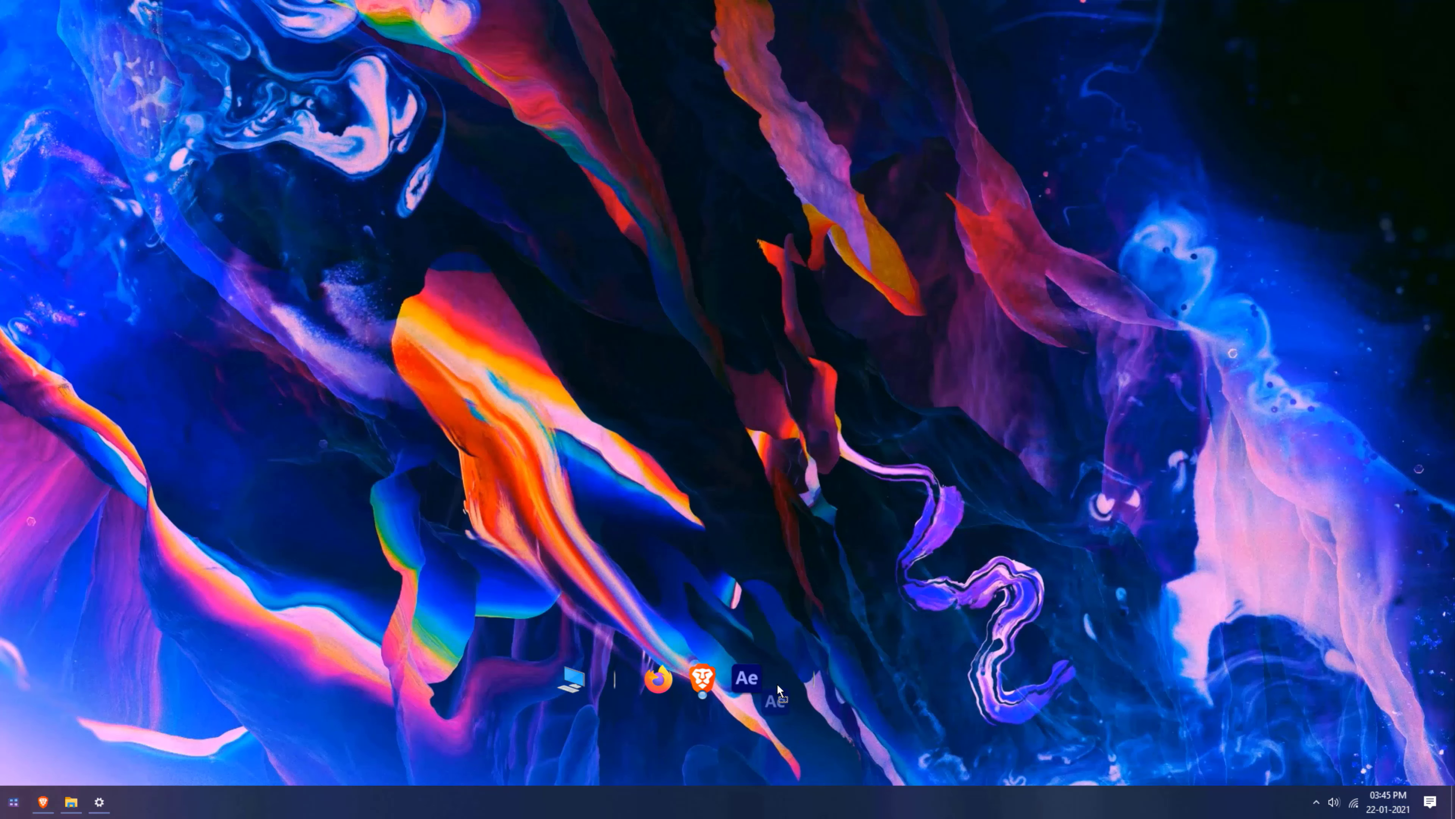
left_click_drag(856, 670, 856, 668)
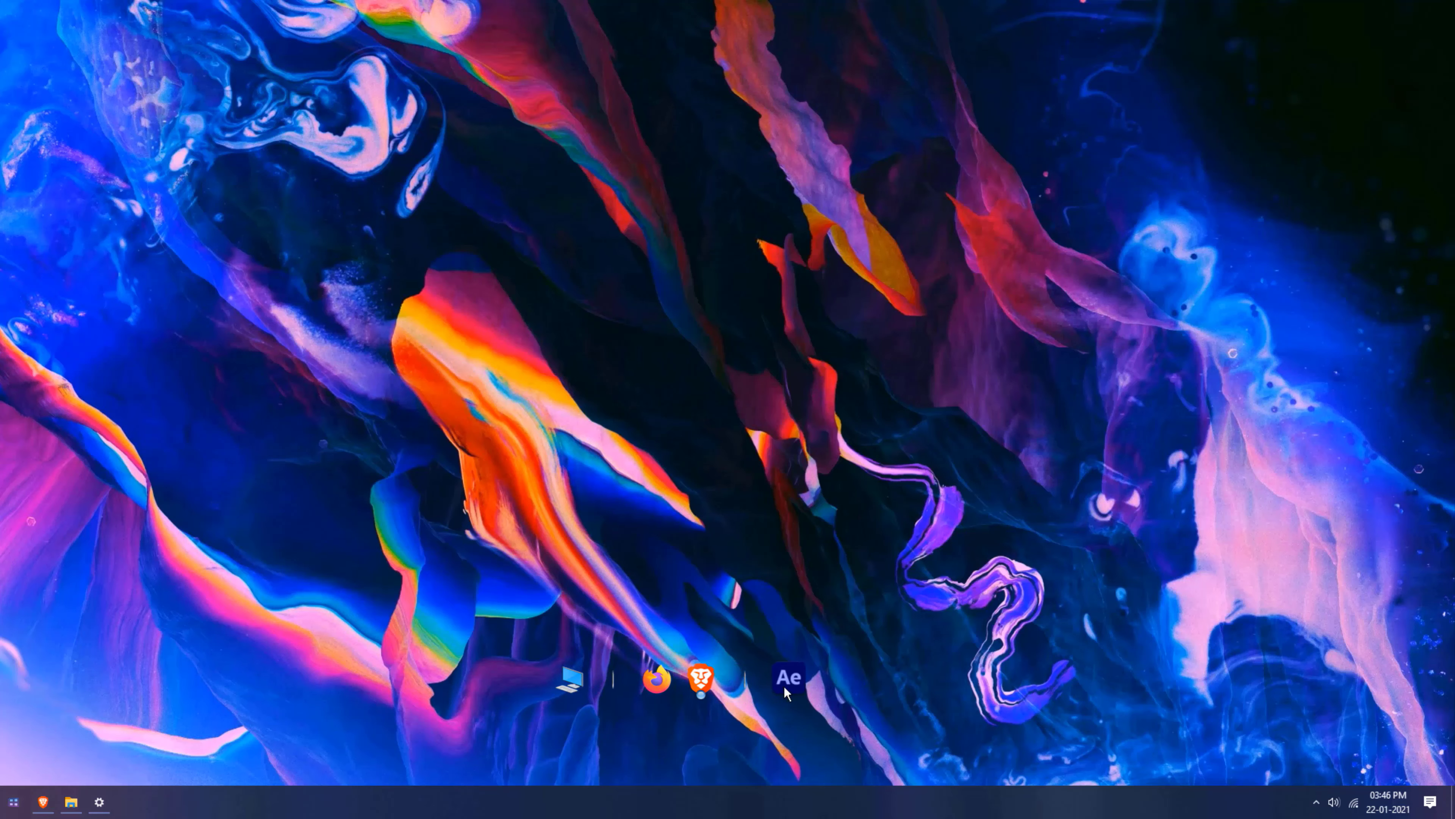
Step: Add the pinned Photoshop tile to the dock's last group, just before After Effects
left_click(13, 802)
left_click_drag(283, 453, 777, 695)
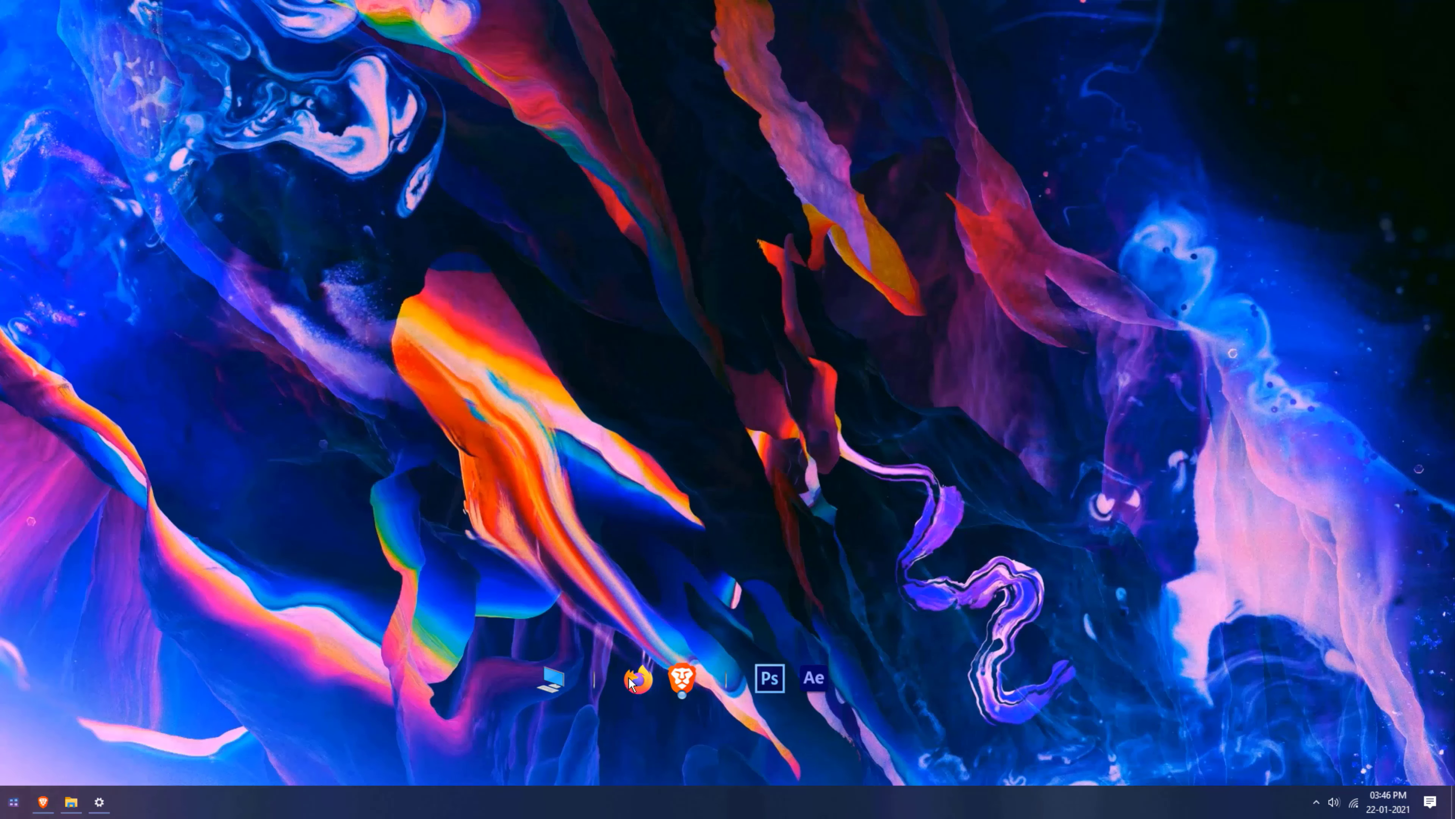
key("super")
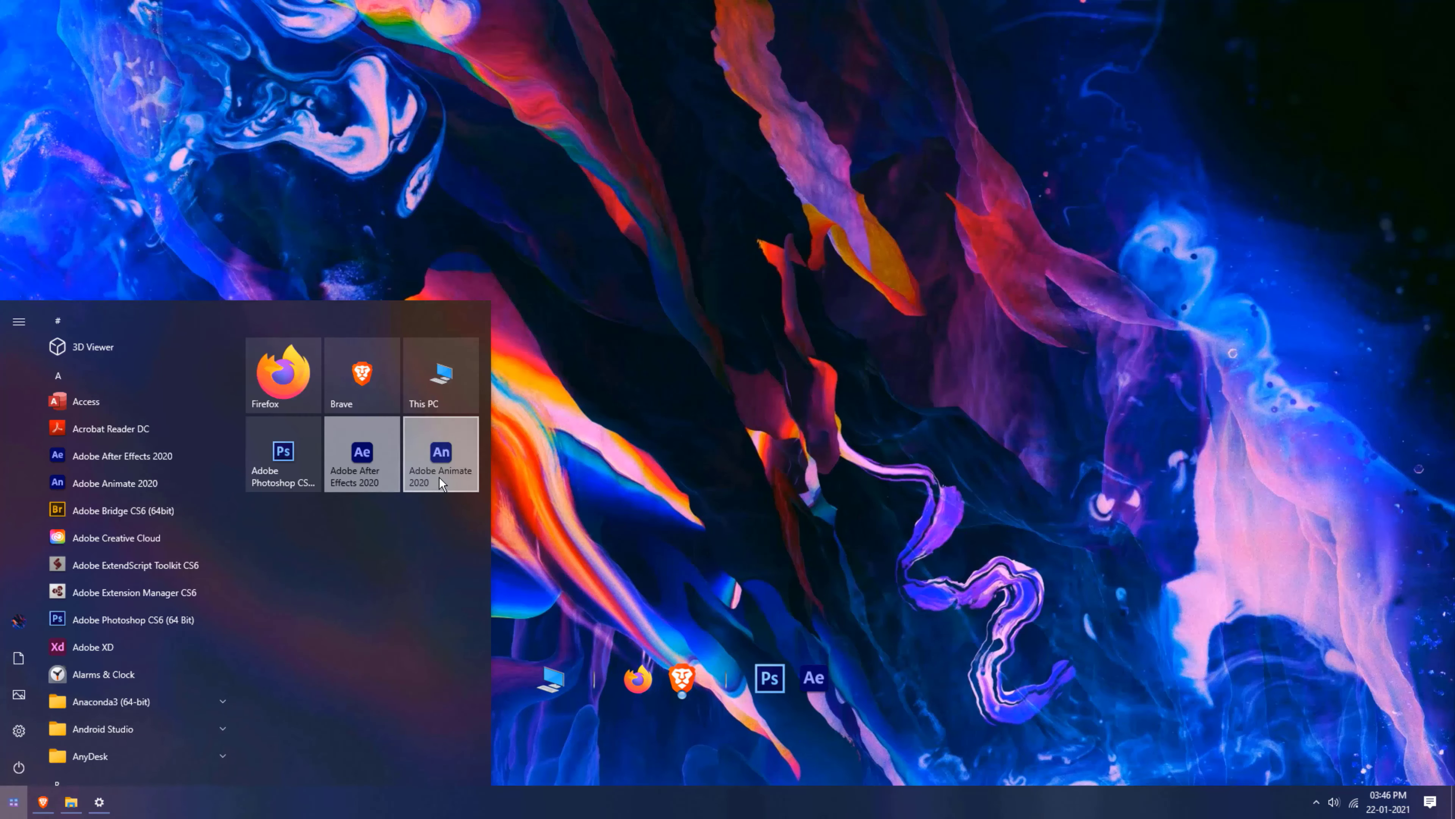
left_click(512, 476)
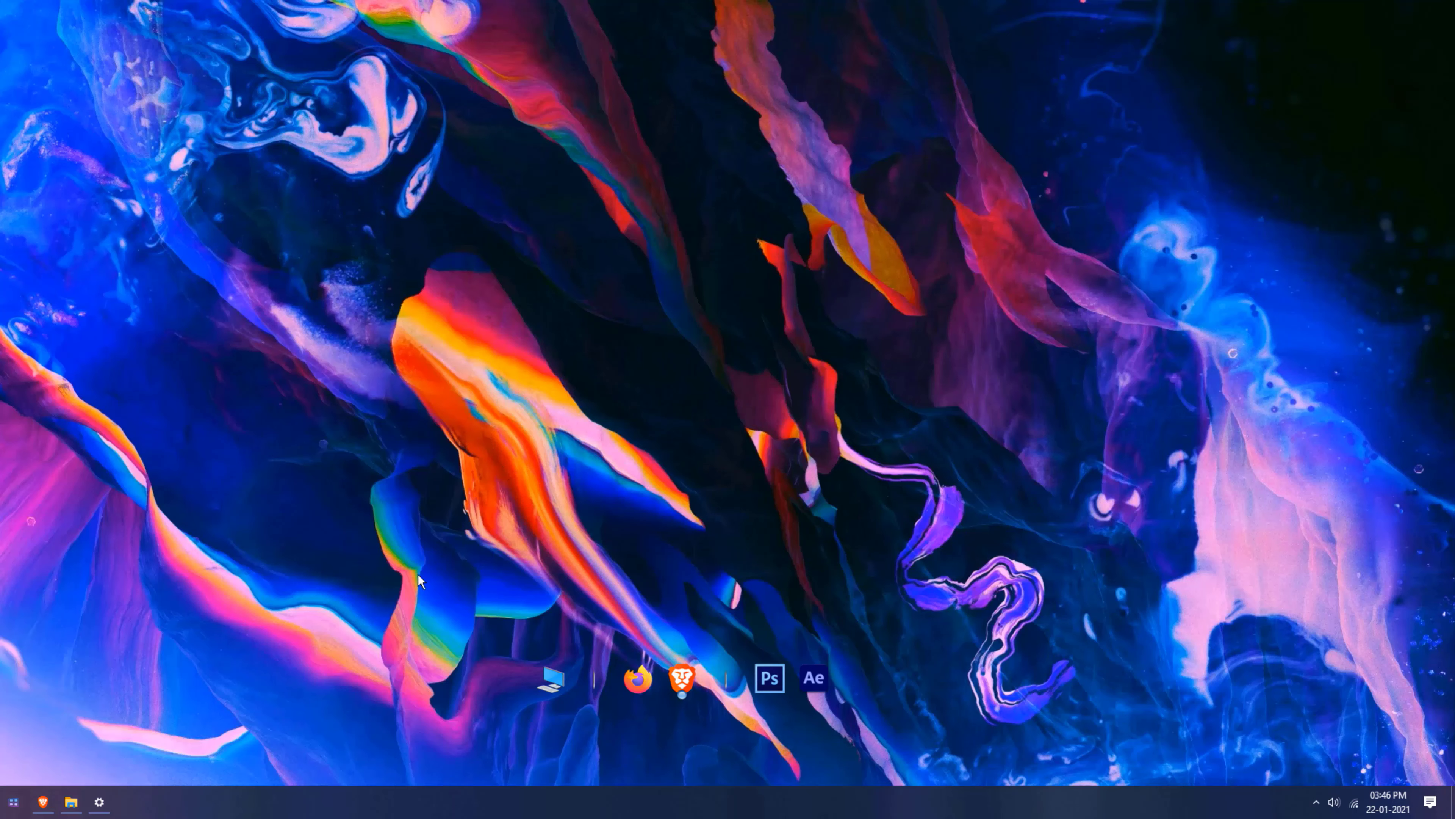
Step: Add the pinned Adobe Animate 2020 tile to the dock between Photoshop and After Effects
key("super")
left_click_drag(453, 472, 860, 694)
key("super")
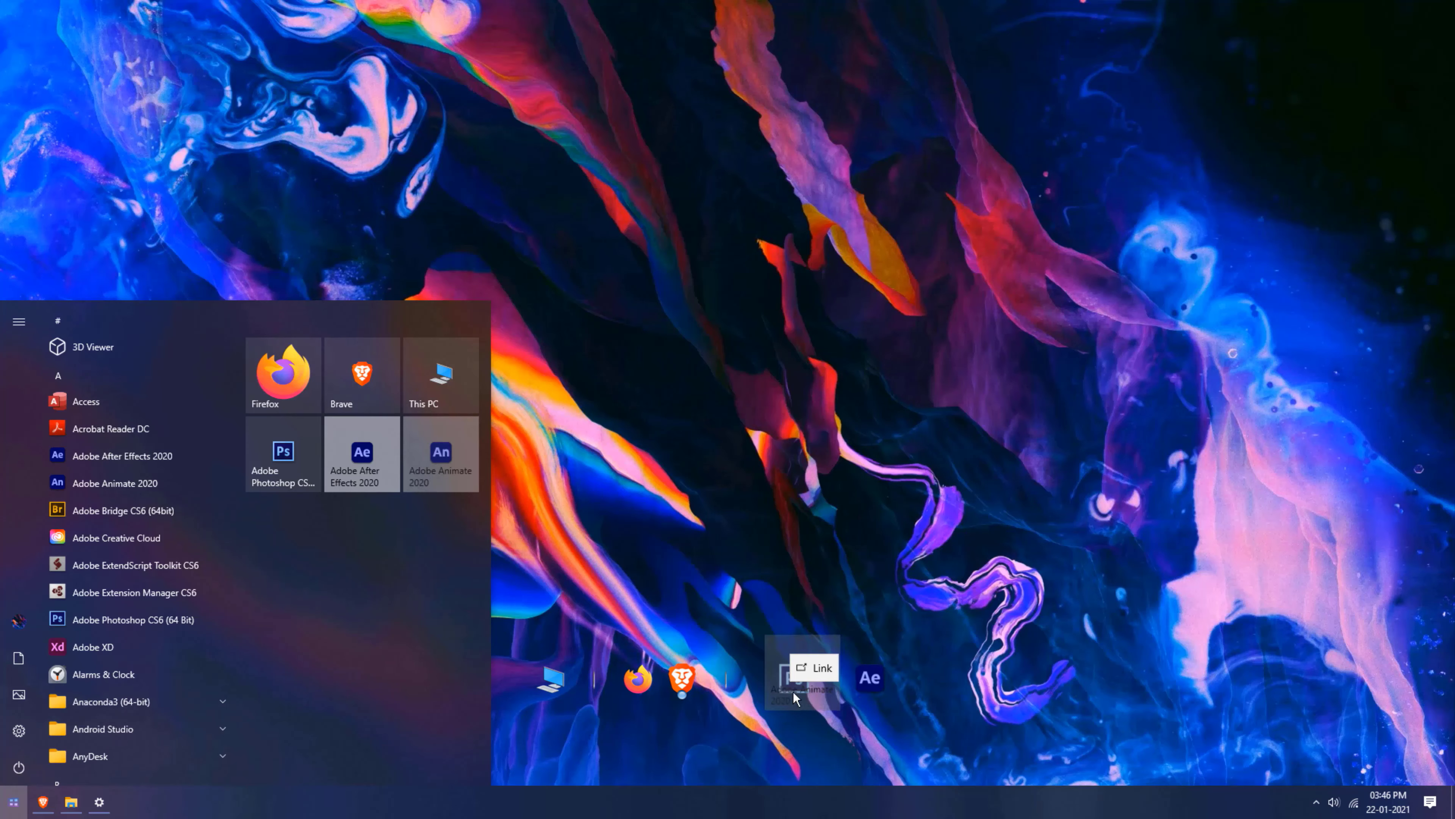
left_click_drag(794, 692, 808, 691)
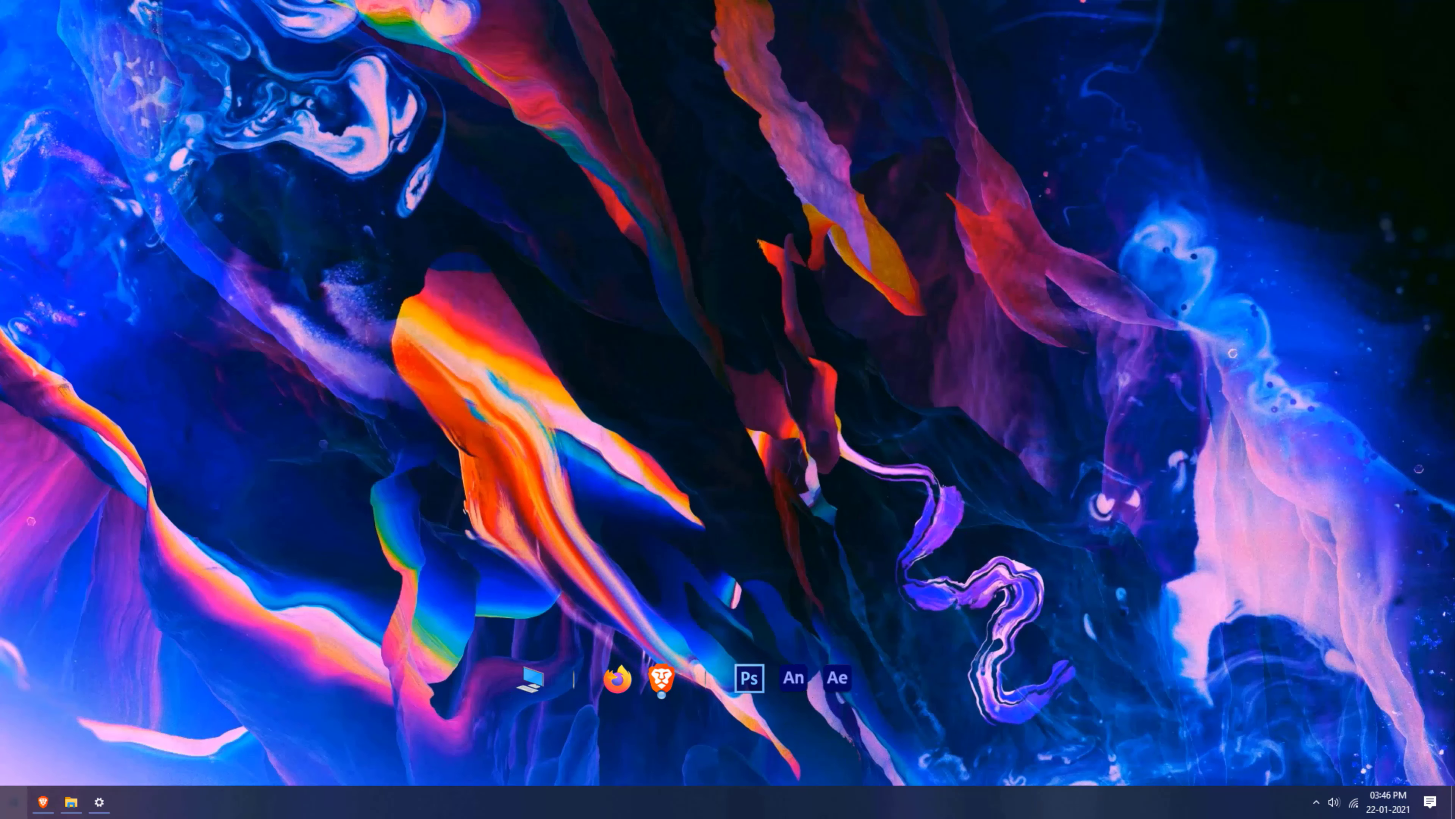
left_click(12, 801)
left_click(731, 542)
right_click(315, 278)
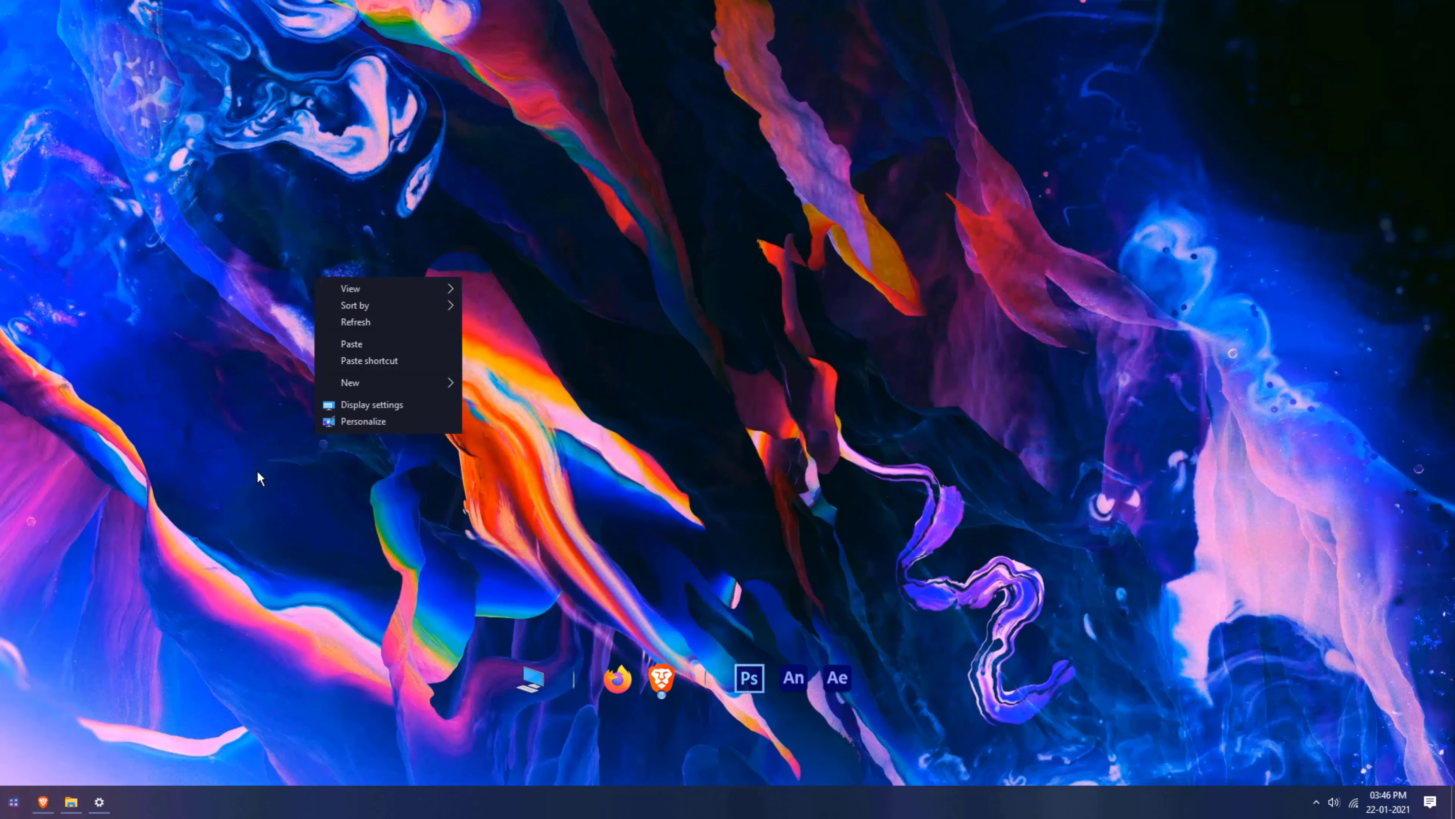
left_click(14, 801)
type("re")
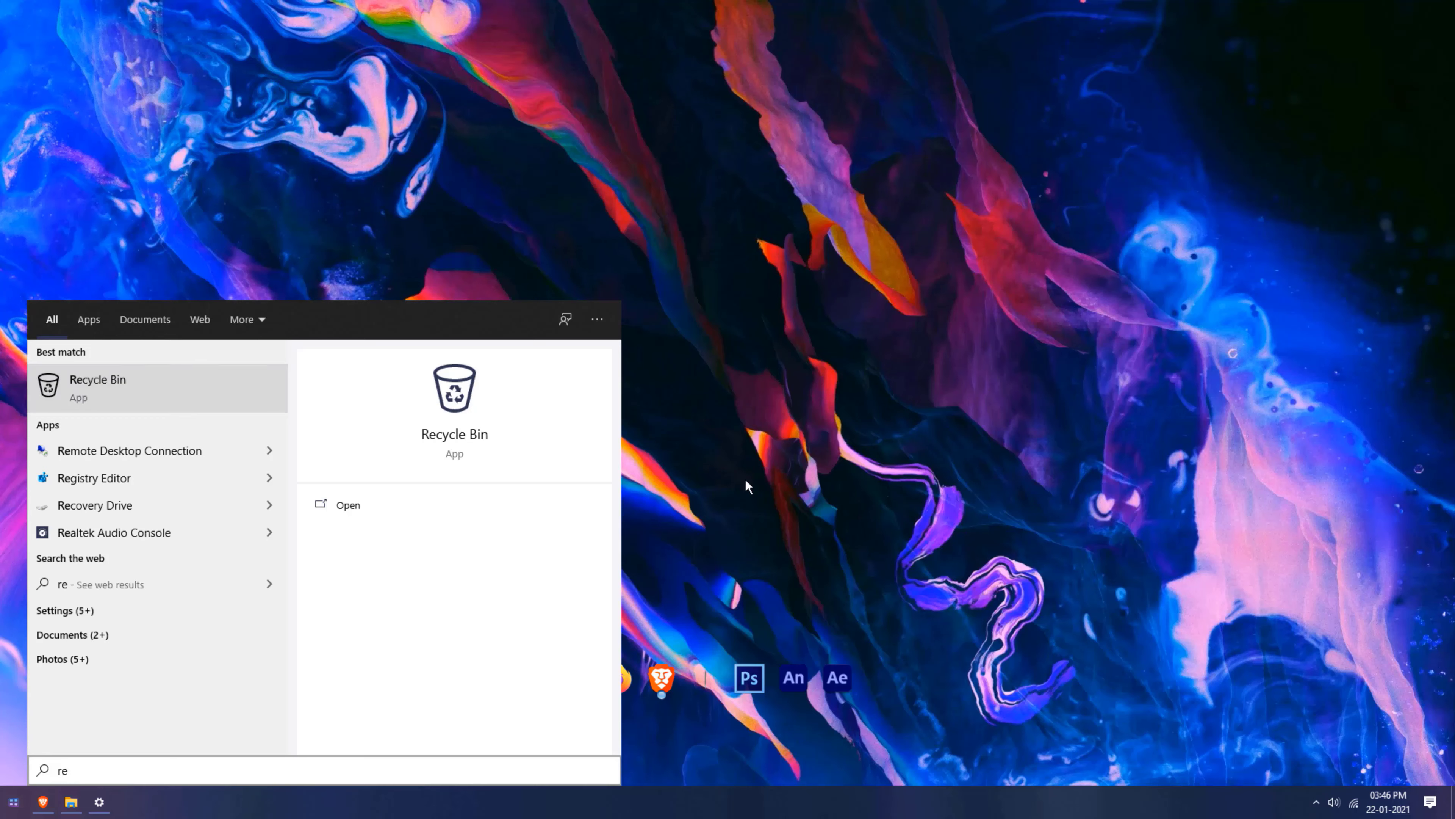
key("Escape")
Step: Show the desktop icons and delete the stray Adobe Photoshop (64 Bit) (2) shortcut lying over the dock
key("shift+F10")
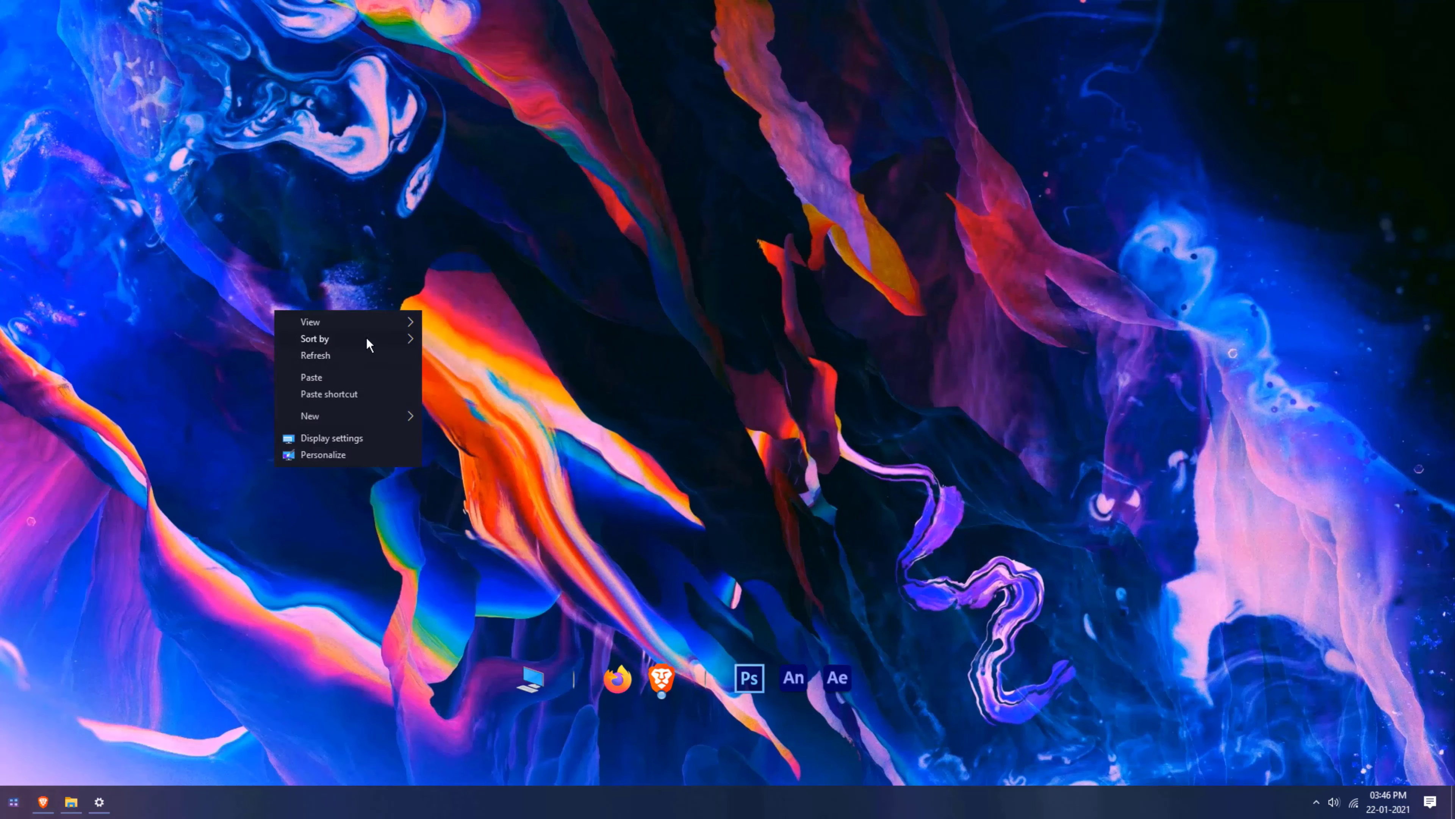
mouse_move(371, 320)
left_click(486, 412)
mouse_move(854, 636)
left_mouse_down()
mouse_move(875, 639)
mouse_move(797, 636)
mouse_move(857, 637)
left_mouse_up()
left_click(850, 645)
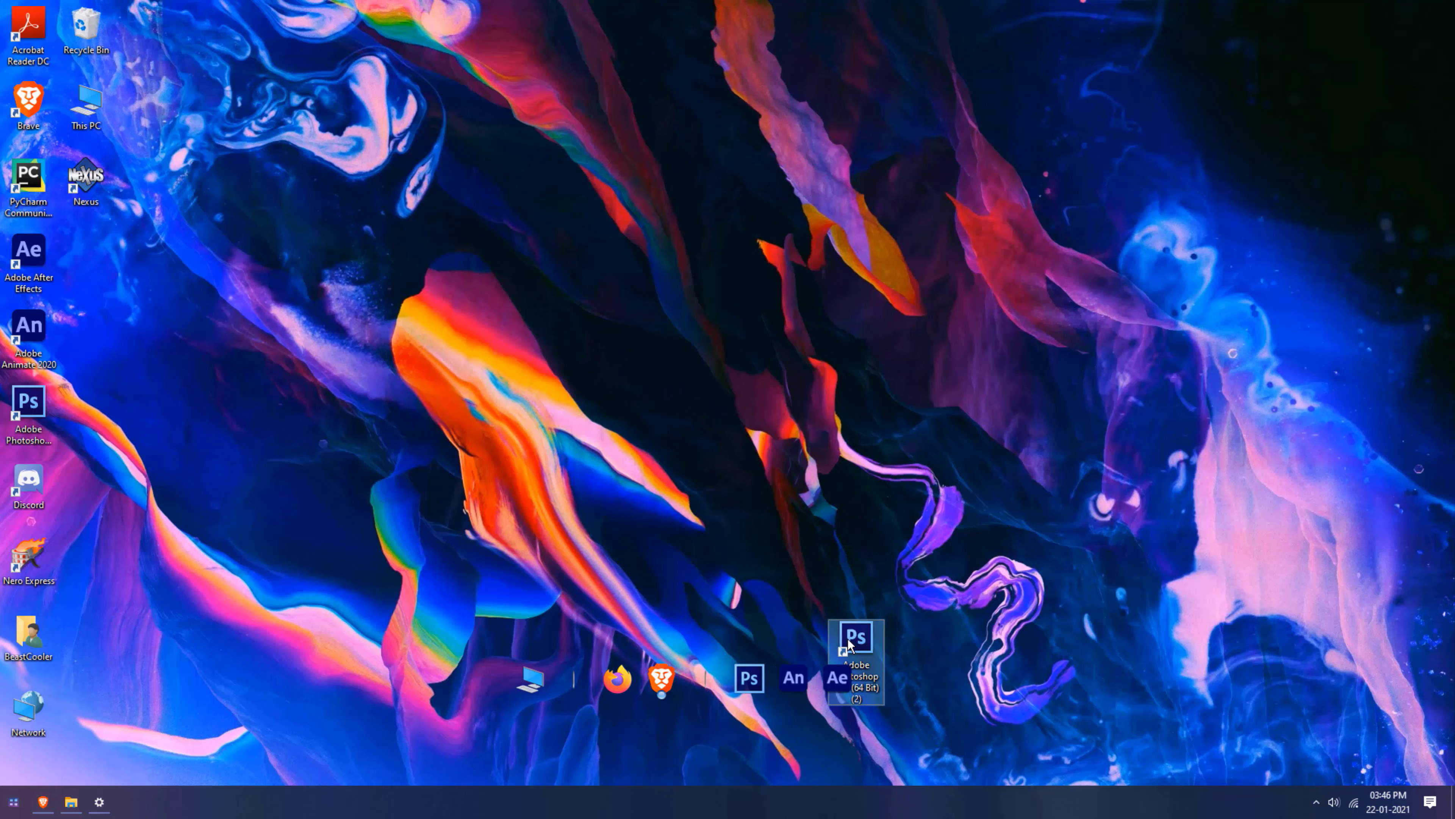
key("Delete")
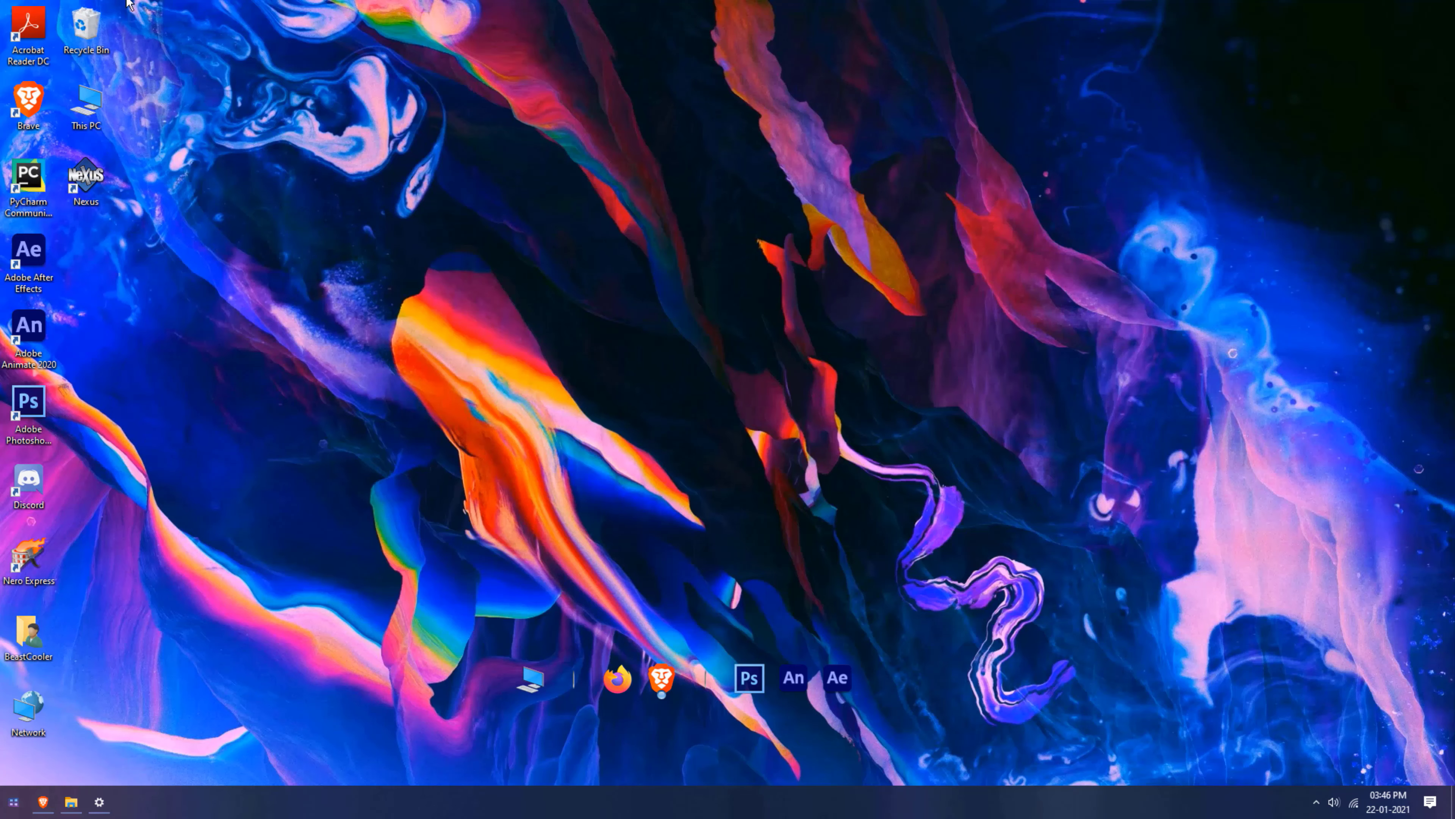
Step: Add the desktop's Recycle Bin to the dock's first group beside This PC
left_click_drag(102, 46, 134, 41)
left_click_drag(554, 302, 553, 683)
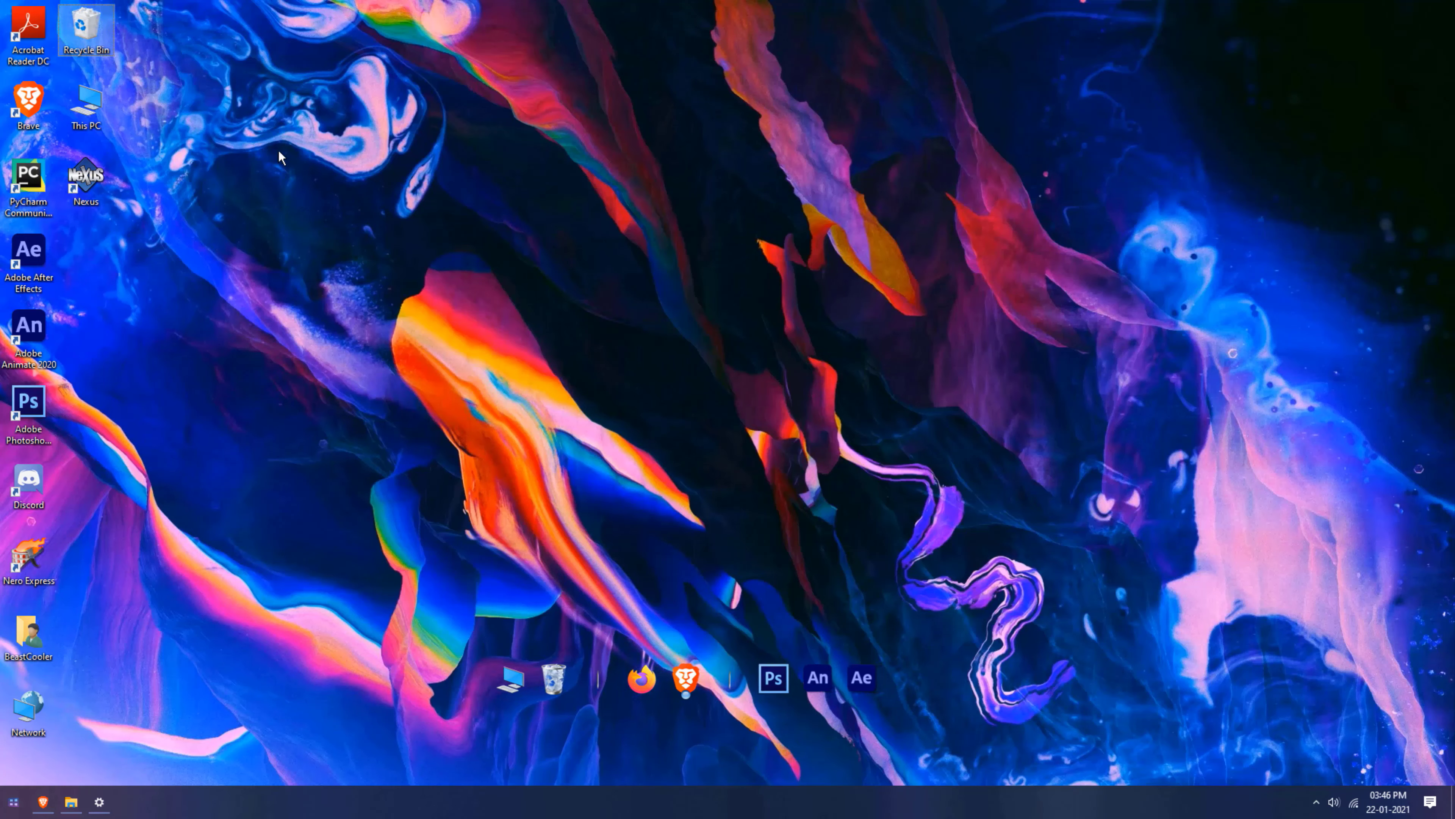
Step: Add the desktop's Discord and PyCharm shortcuts to the dock's middle group, just before Firefox
right_click(299, 167)
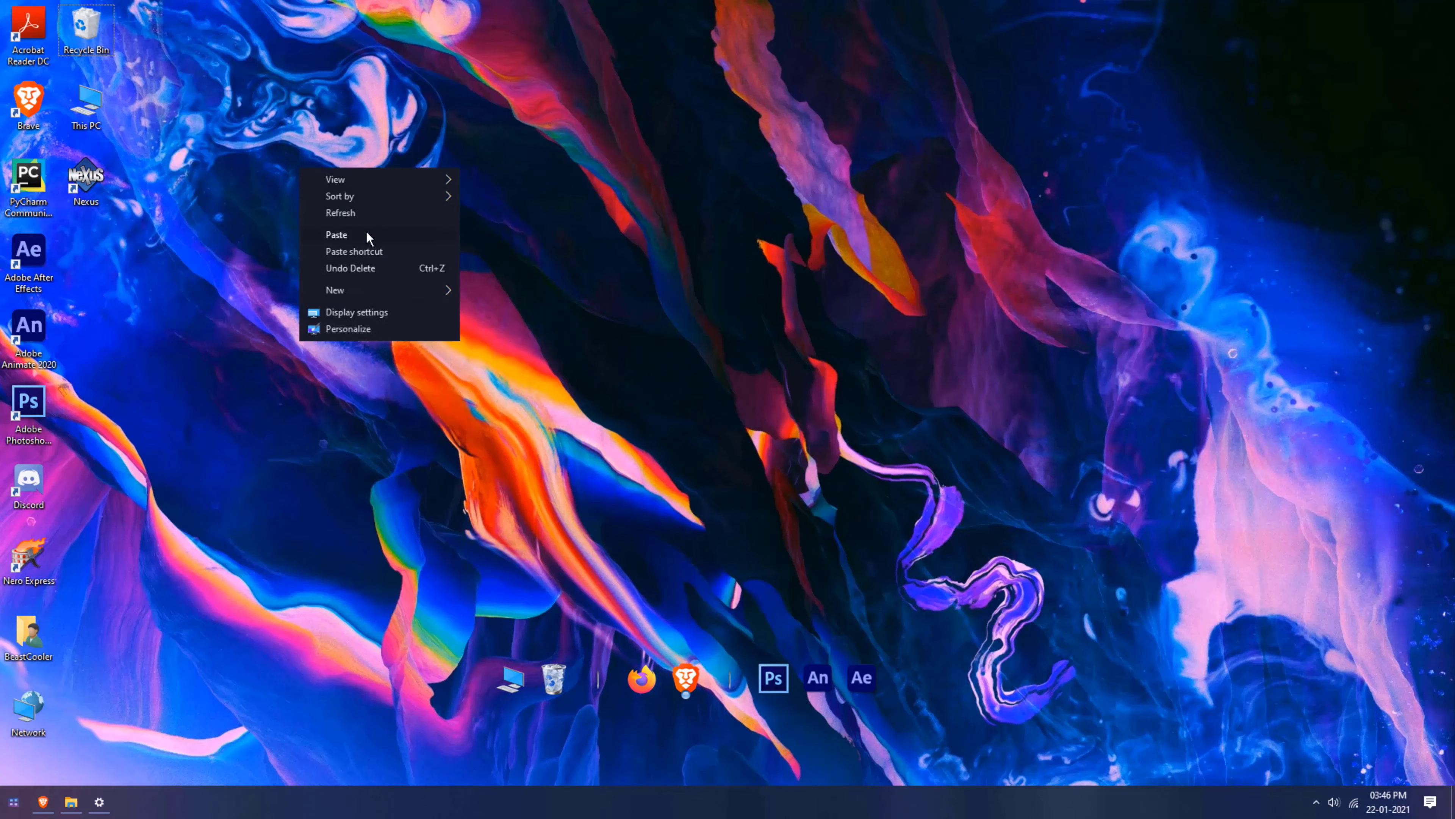
left_click_drag(21, 492, 480, 567)
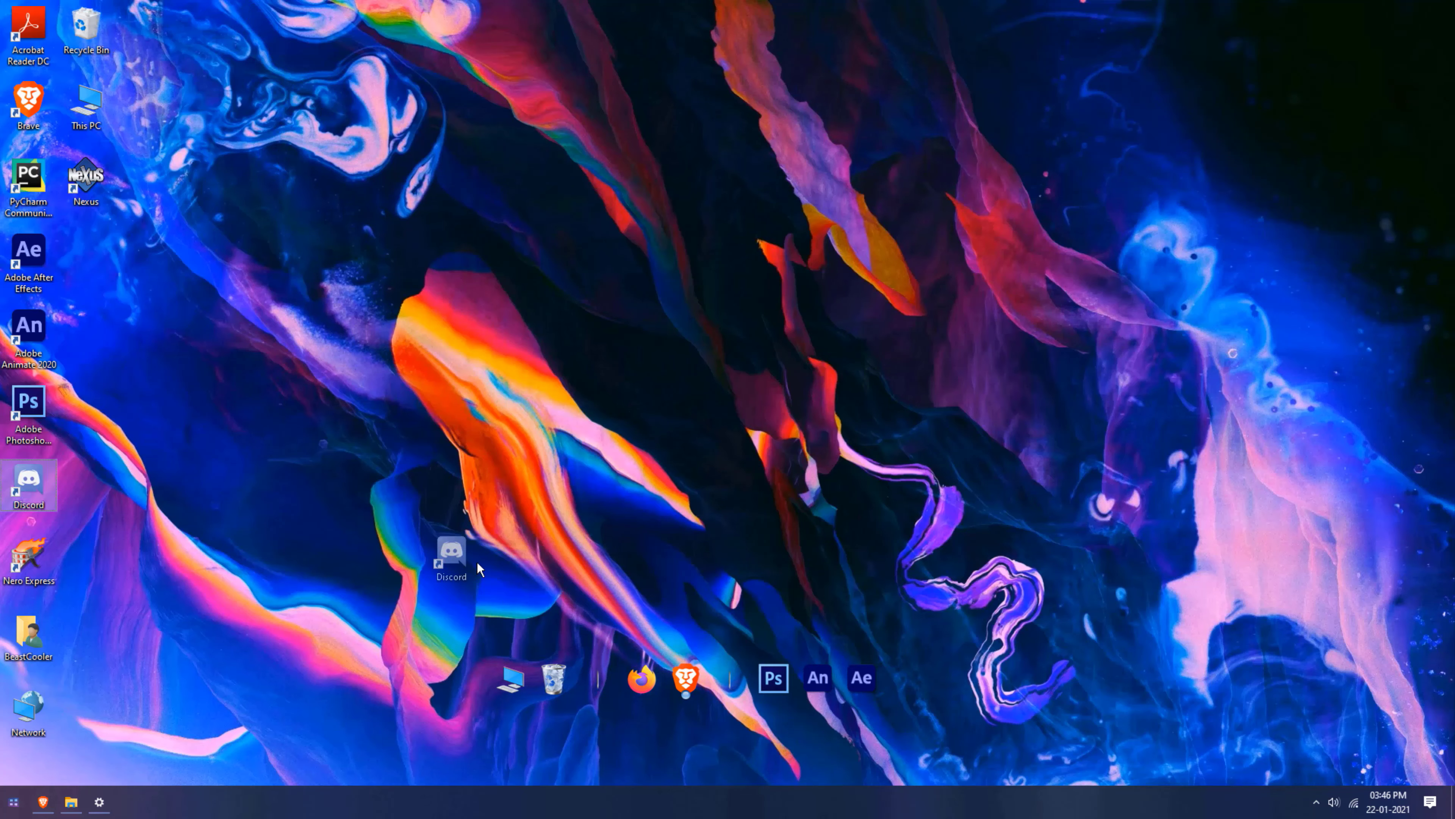
left_click_drag(594, 659, 650, 655)
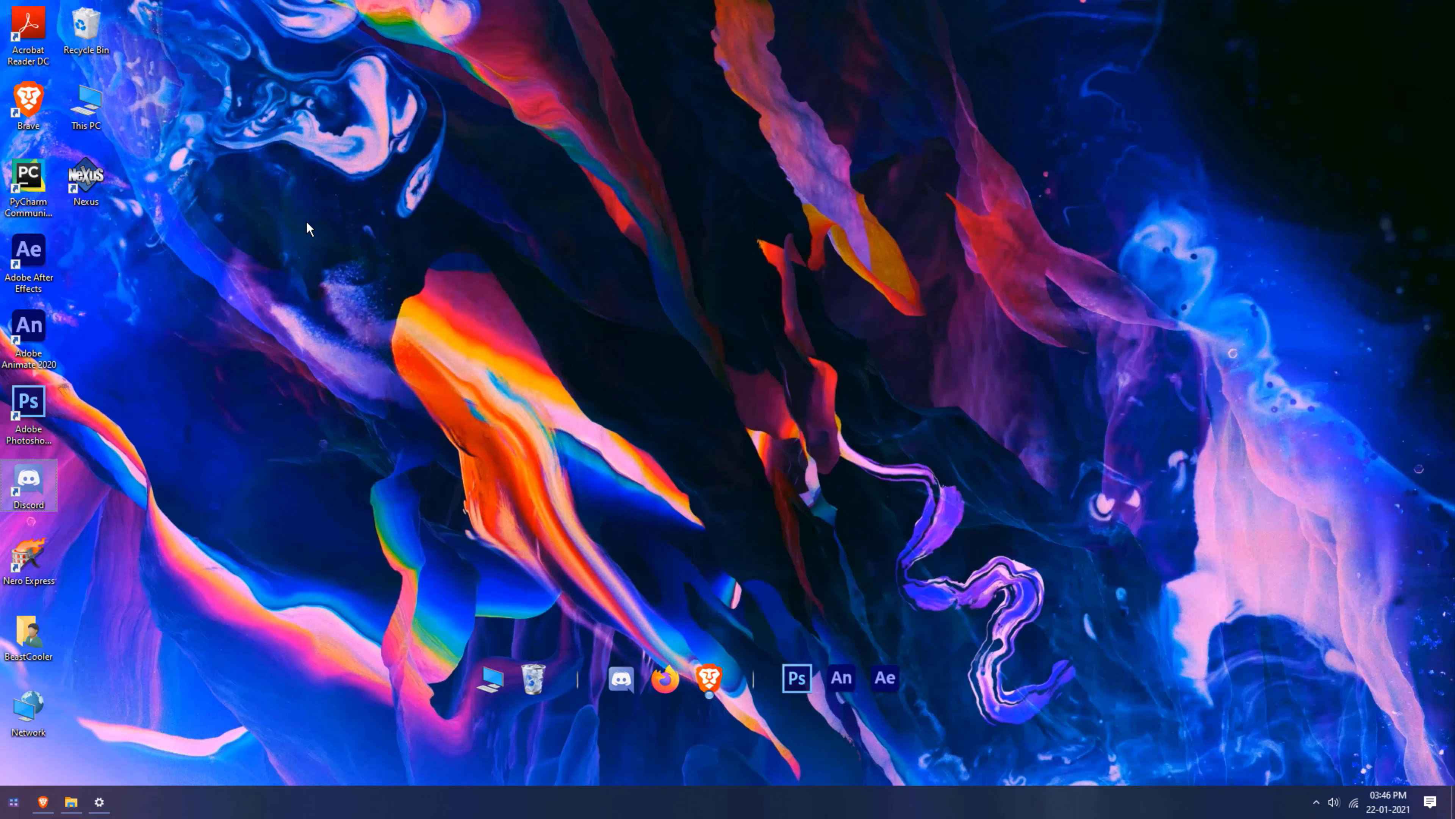
left_click_drag(28, 178, 667, 678)
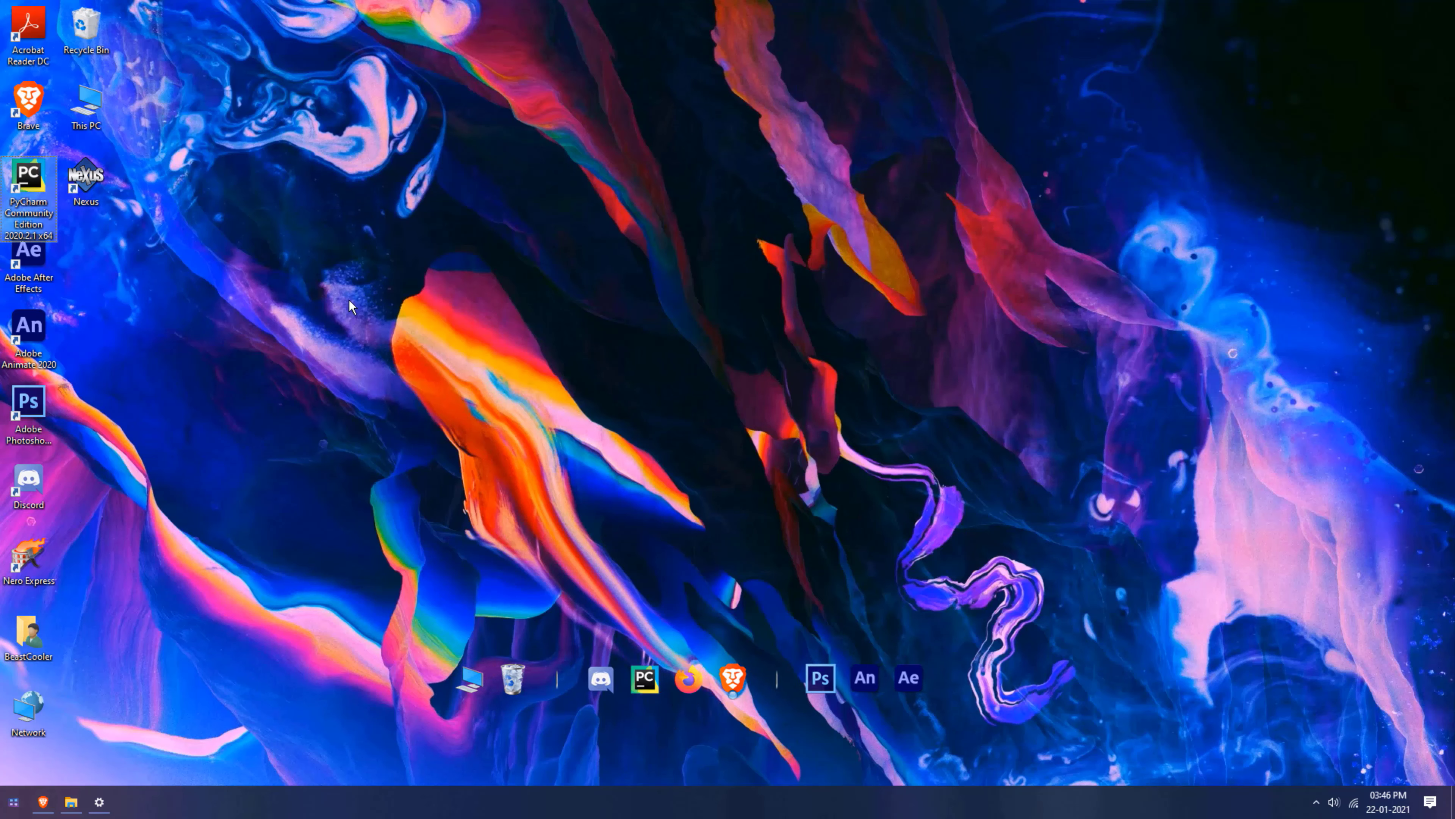
Step: Hide the desktop icons
right_click(589, 518)
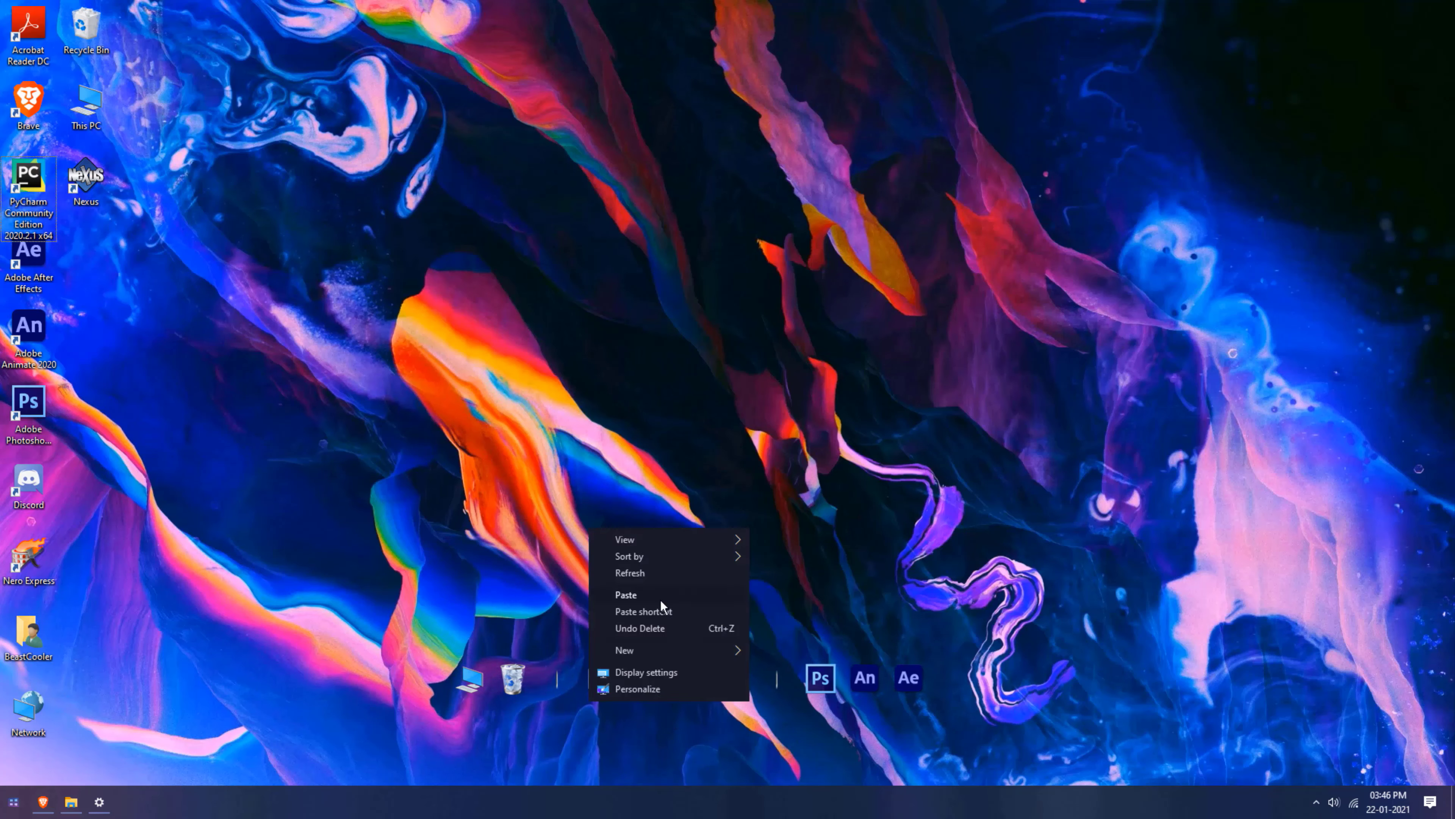
mouse_move(639, 539)
left_click(823, 629)
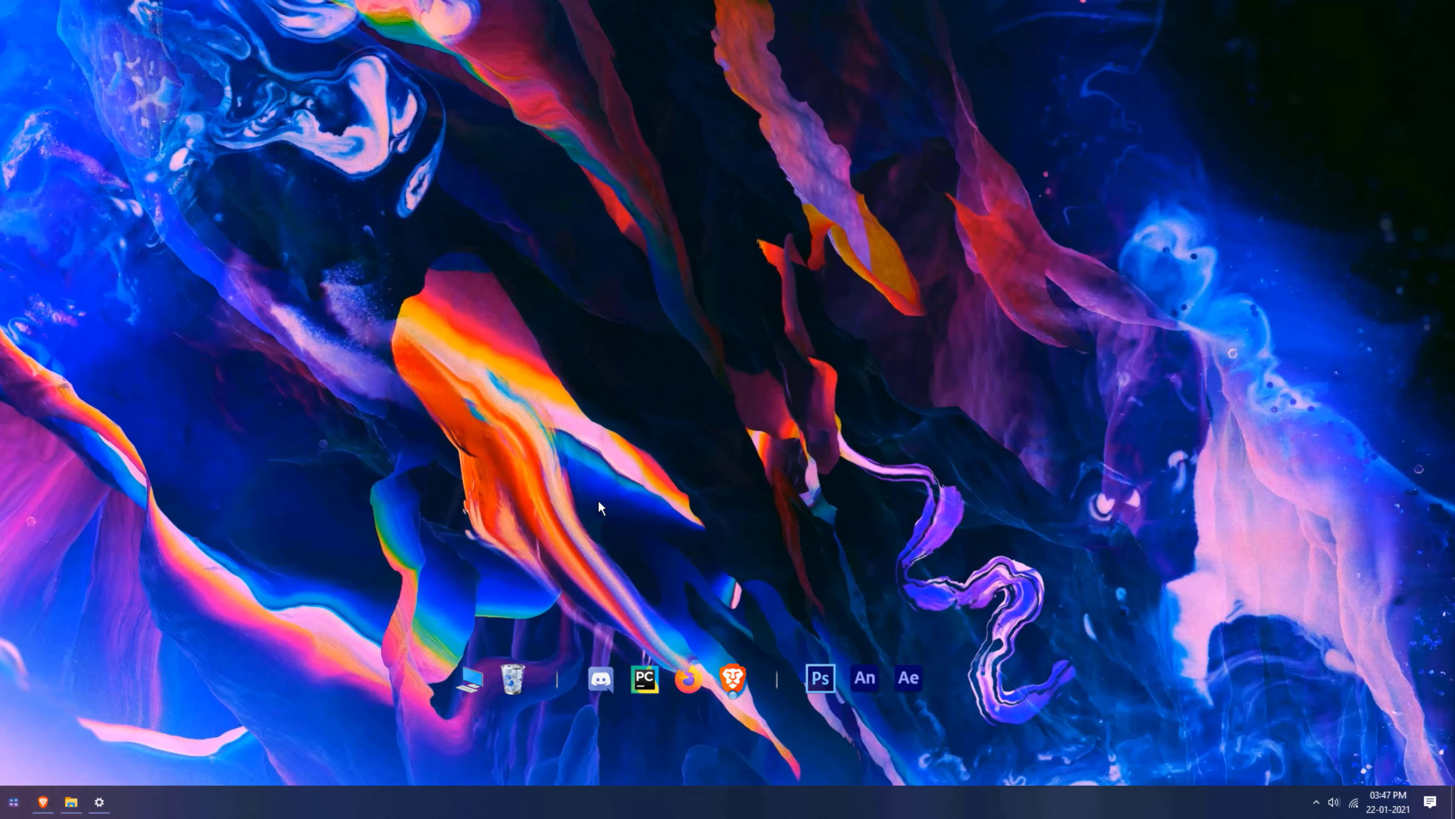
Step: Add Word from the installed apps list to the dock's middle group, right after Brave
key("super")
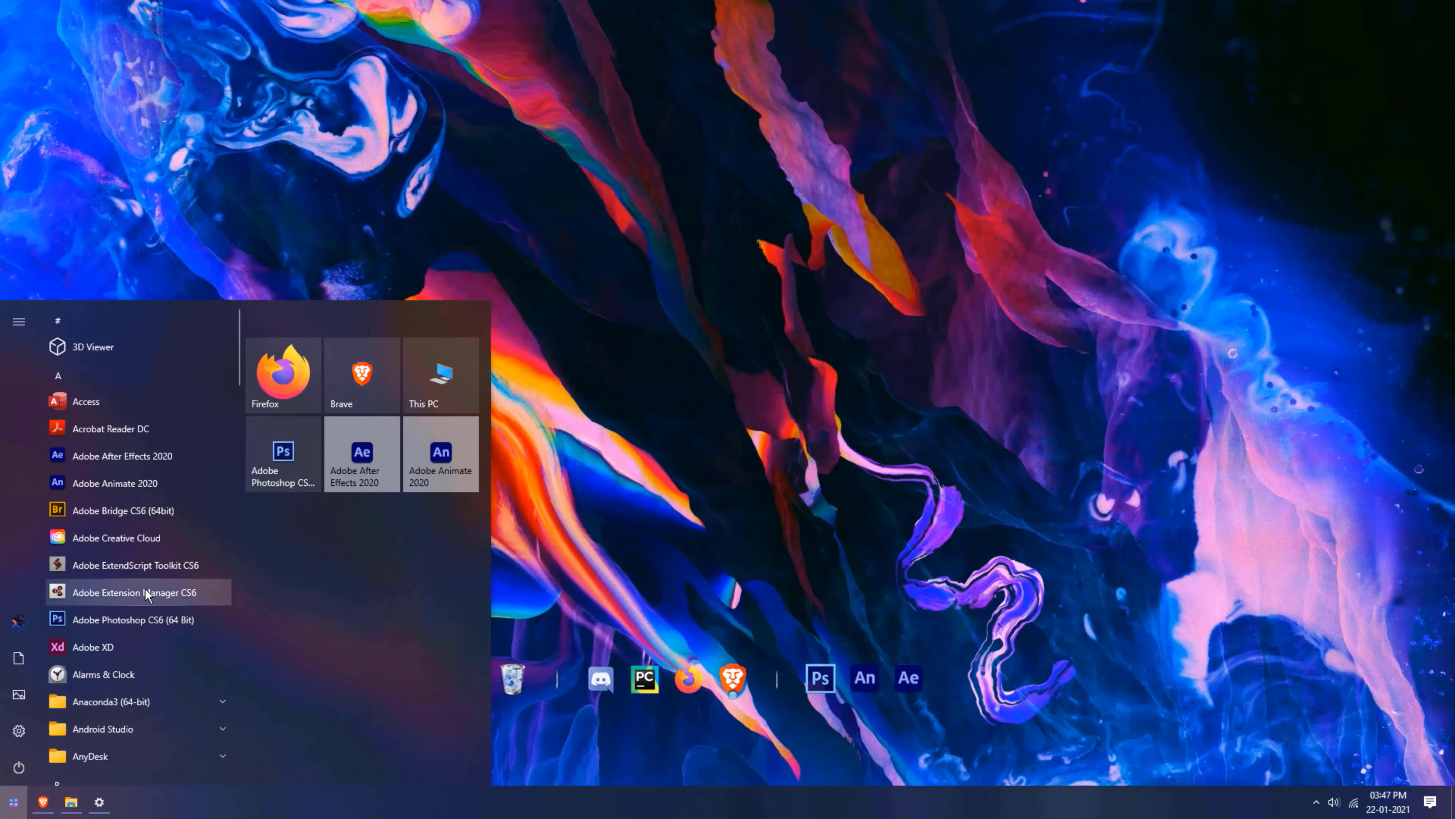
scroll(134, 419, "down", 20)
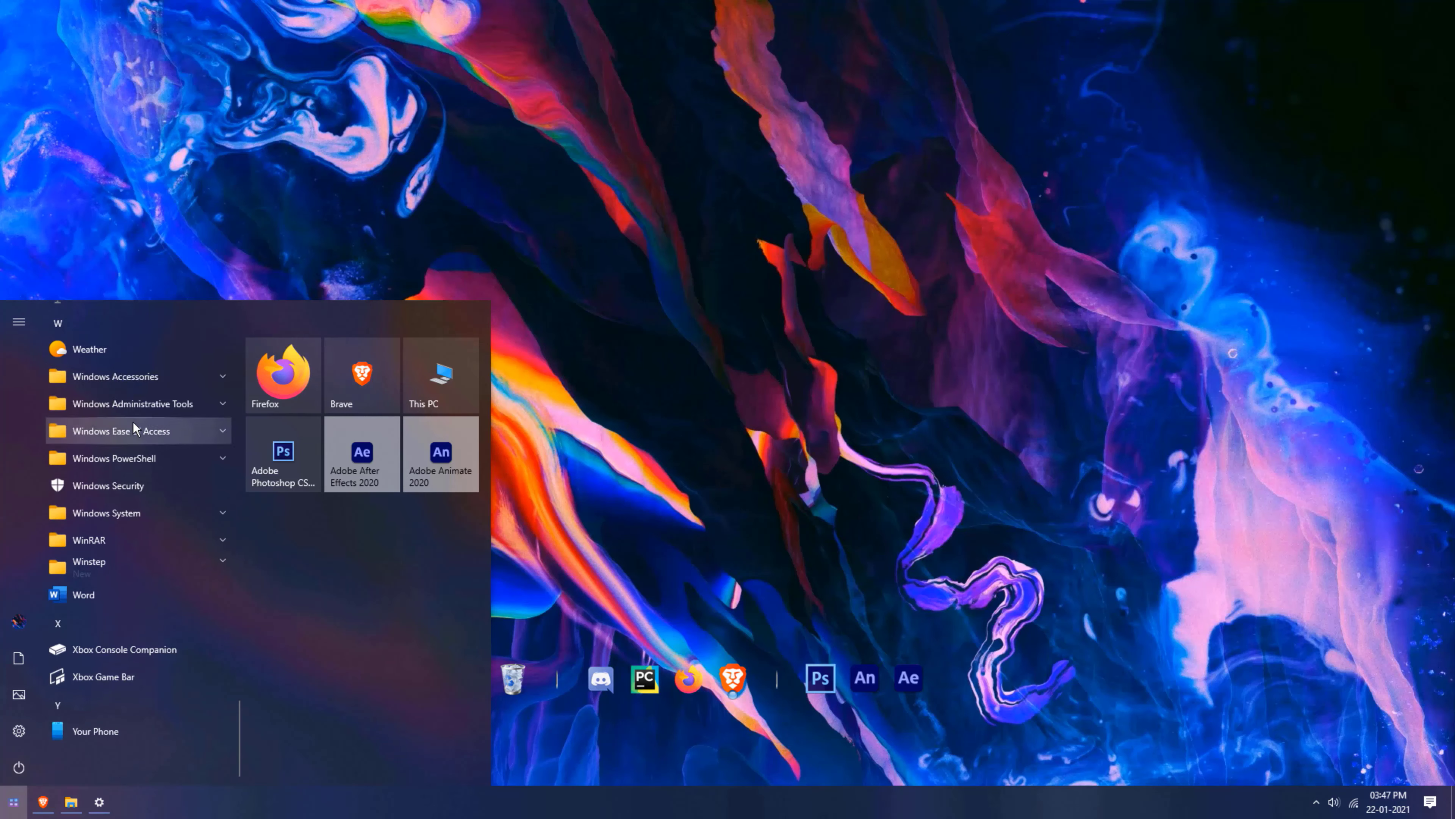
left_click_drag(128, 595, 796, 690)
Step: Add Adobe XD from the installed apps list to the dock, between Photoshop and Animate
key("super")
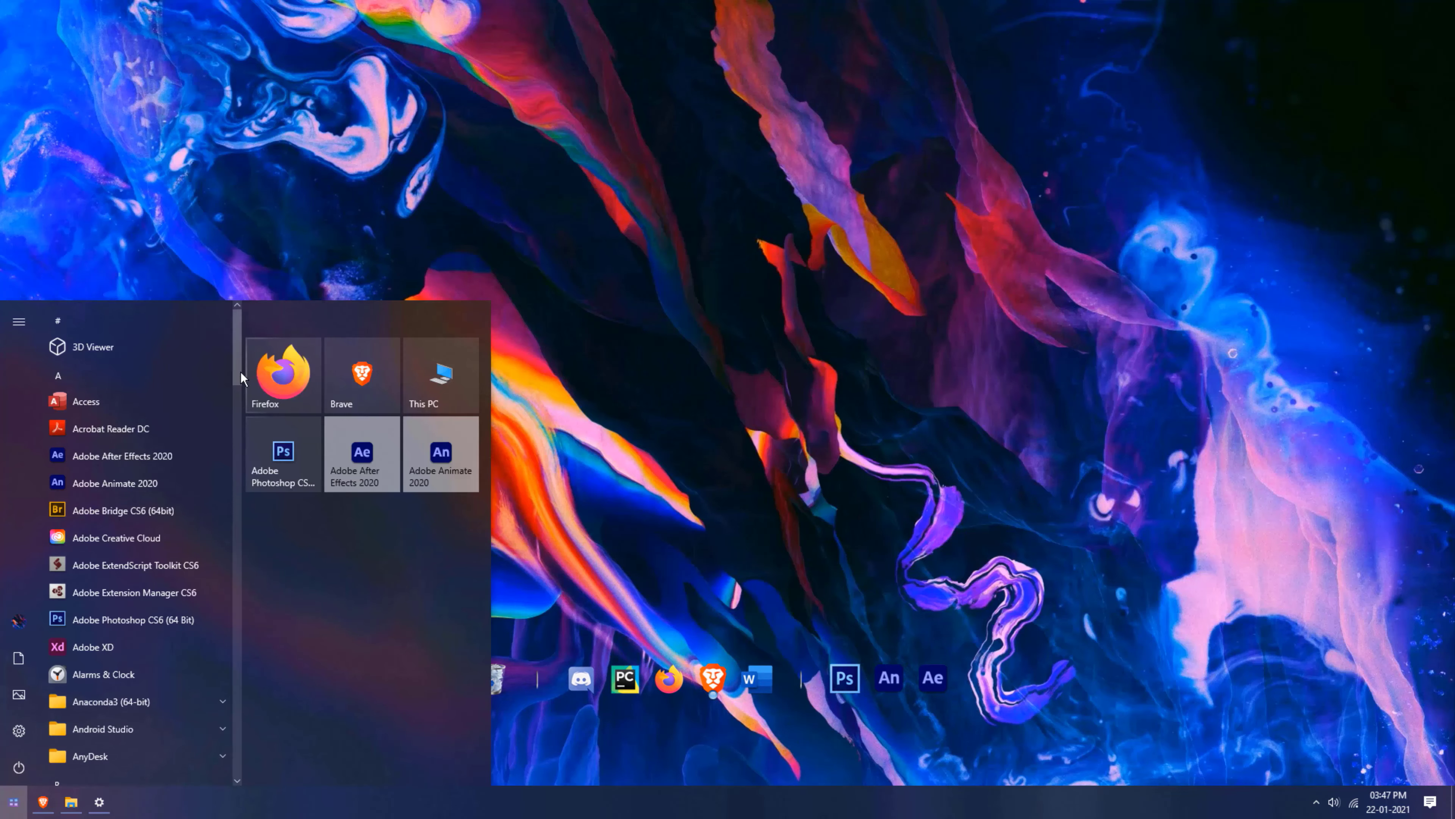
mouse_move(241, 372)
left_mouse_down()
mouse_move(244, 427)
mouse_move(244, 381)
left_mouse_up()
left_click_drag(128, 567, 852, 703)
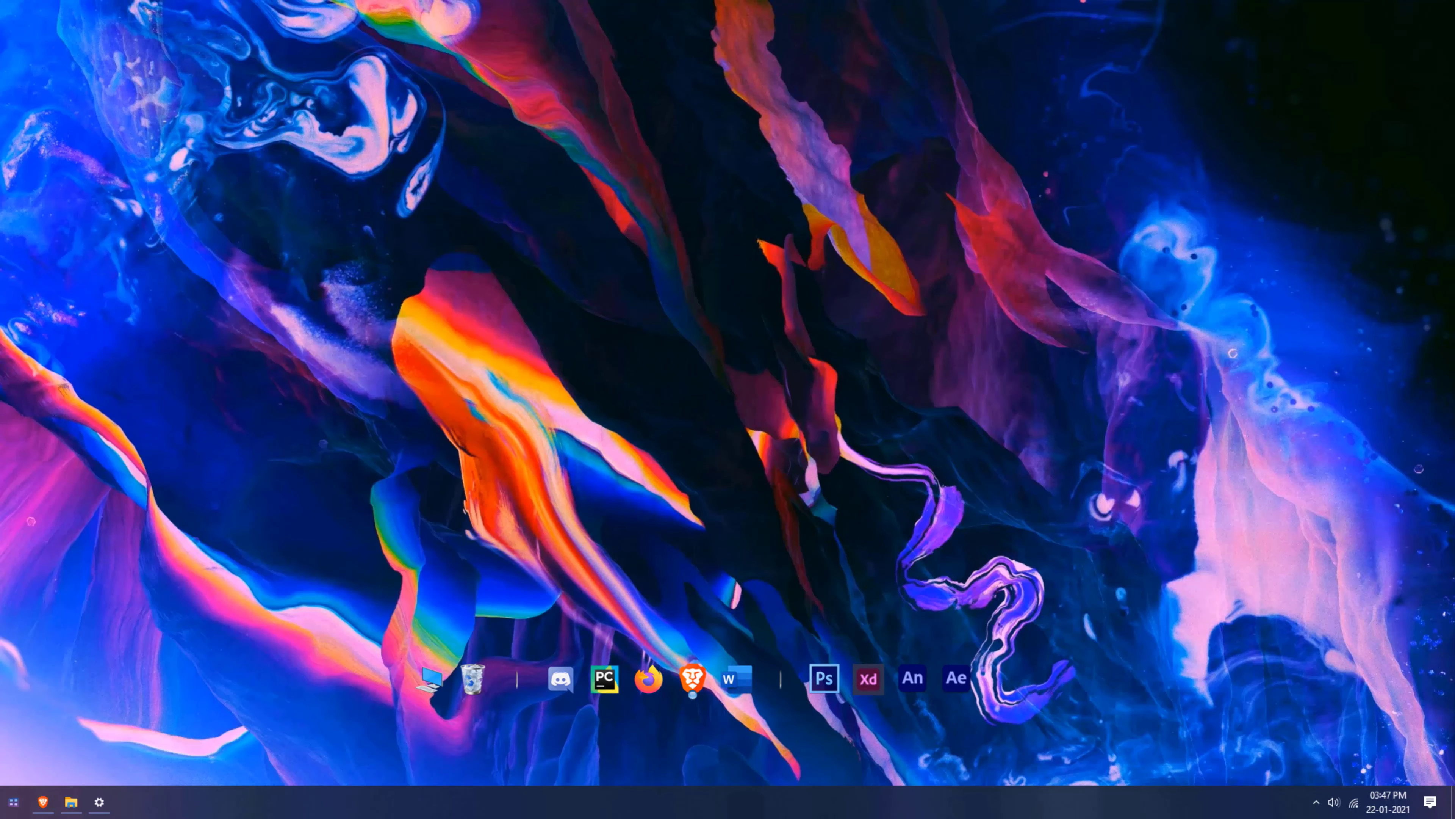
Step: Add NVIDIA Control Panel from the installed apps list to the dock's middle group, right after Word
left_click(13, 801)
left_click_drag(235, 346, 211, 559)
left_click_drag(143, 499, 767, 691)
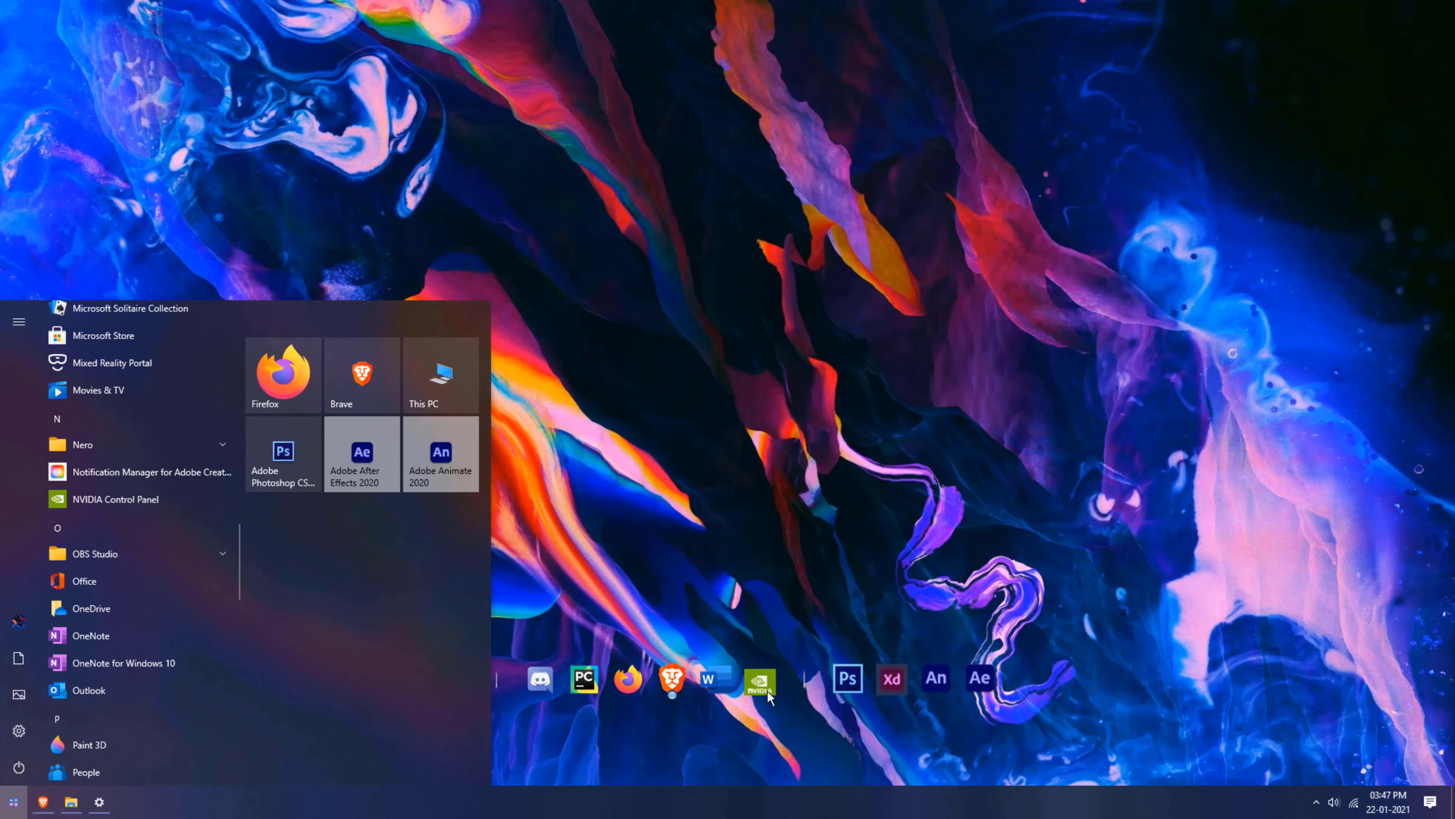
Step: Search for blender, pin it to Start and add its tile to the dock's last group, just before Photoshop
left_click(14, 802)
scroll(112, 555, "down", 15)
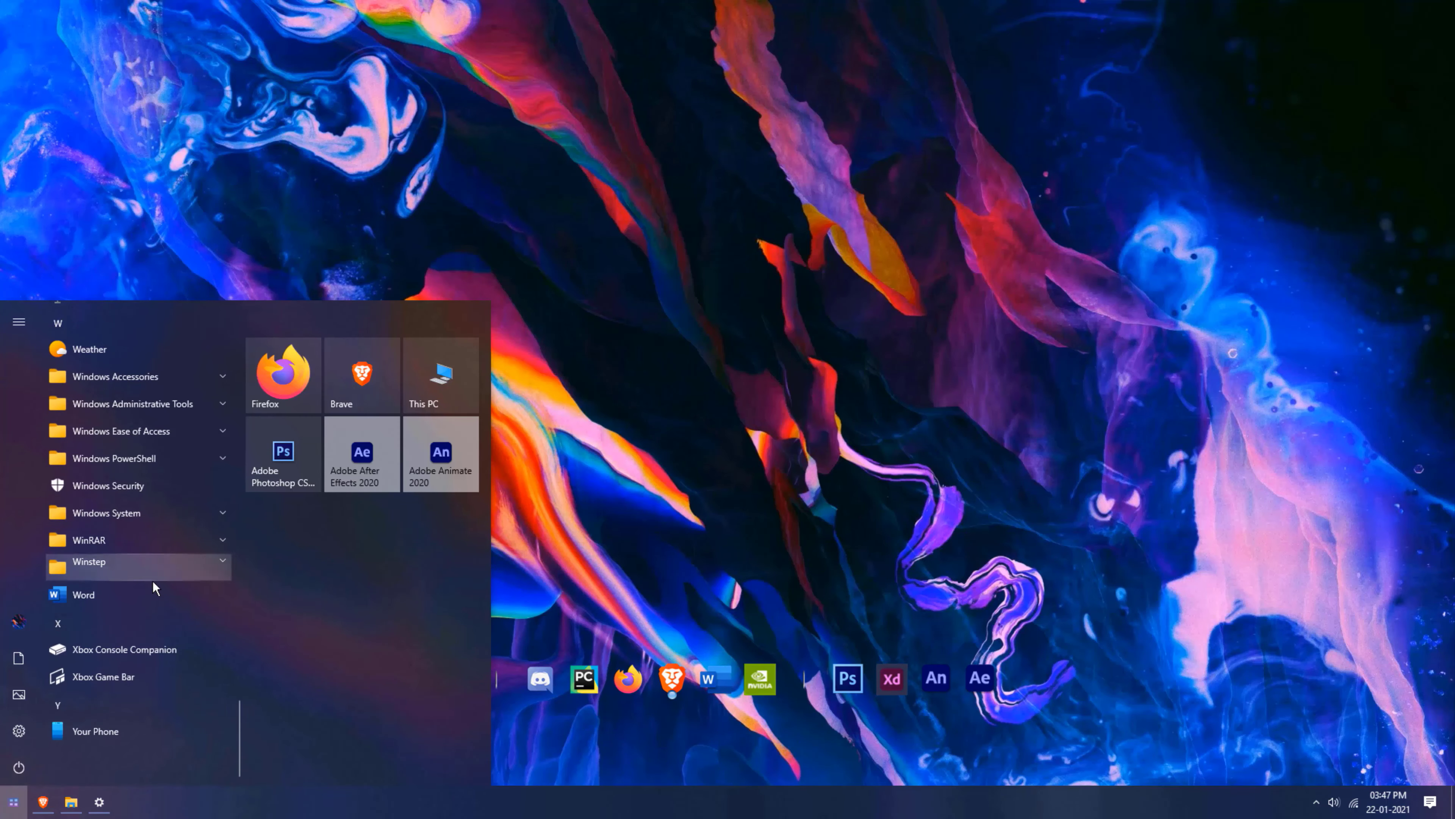
type("ble")
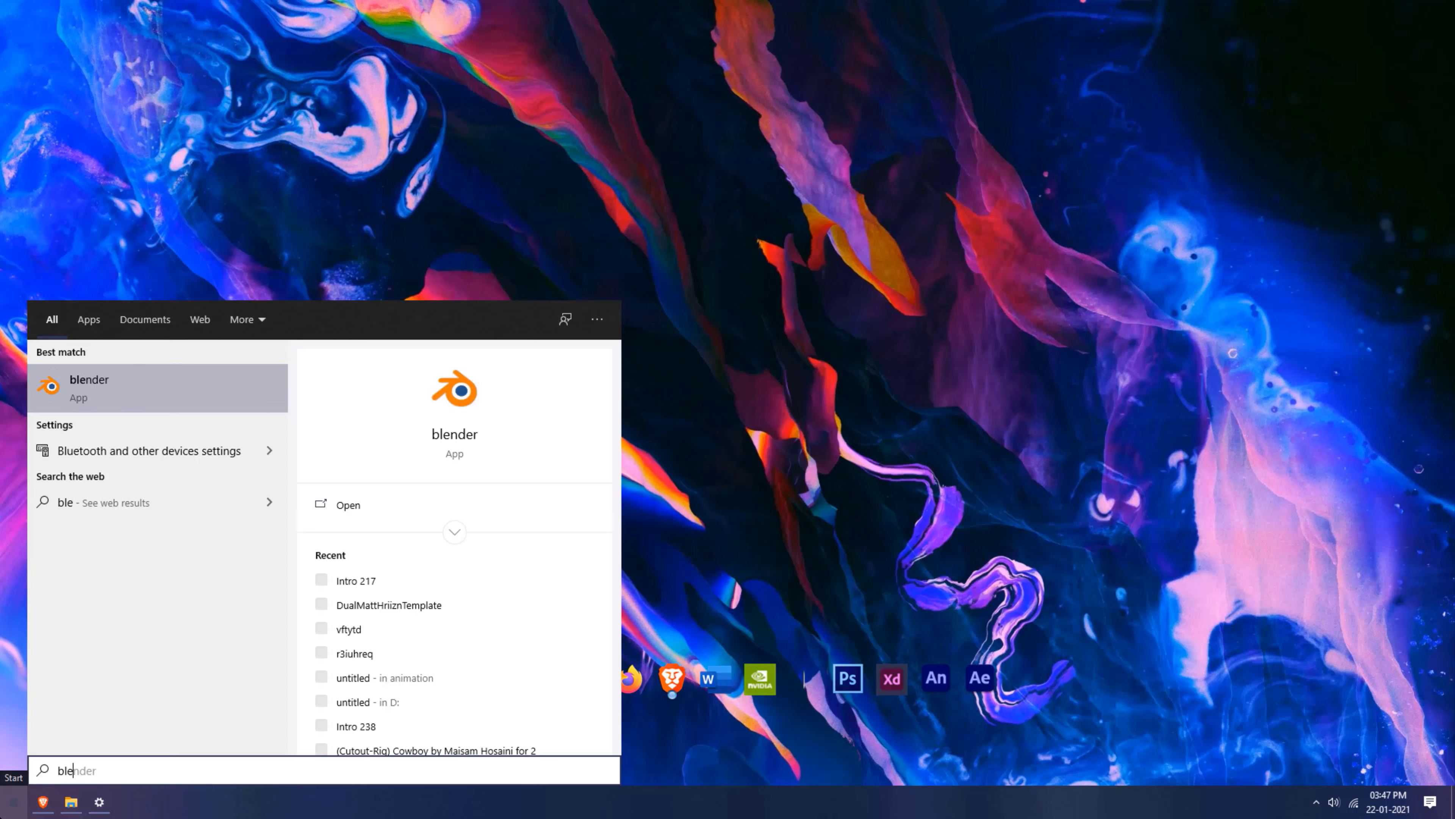
type("nder")
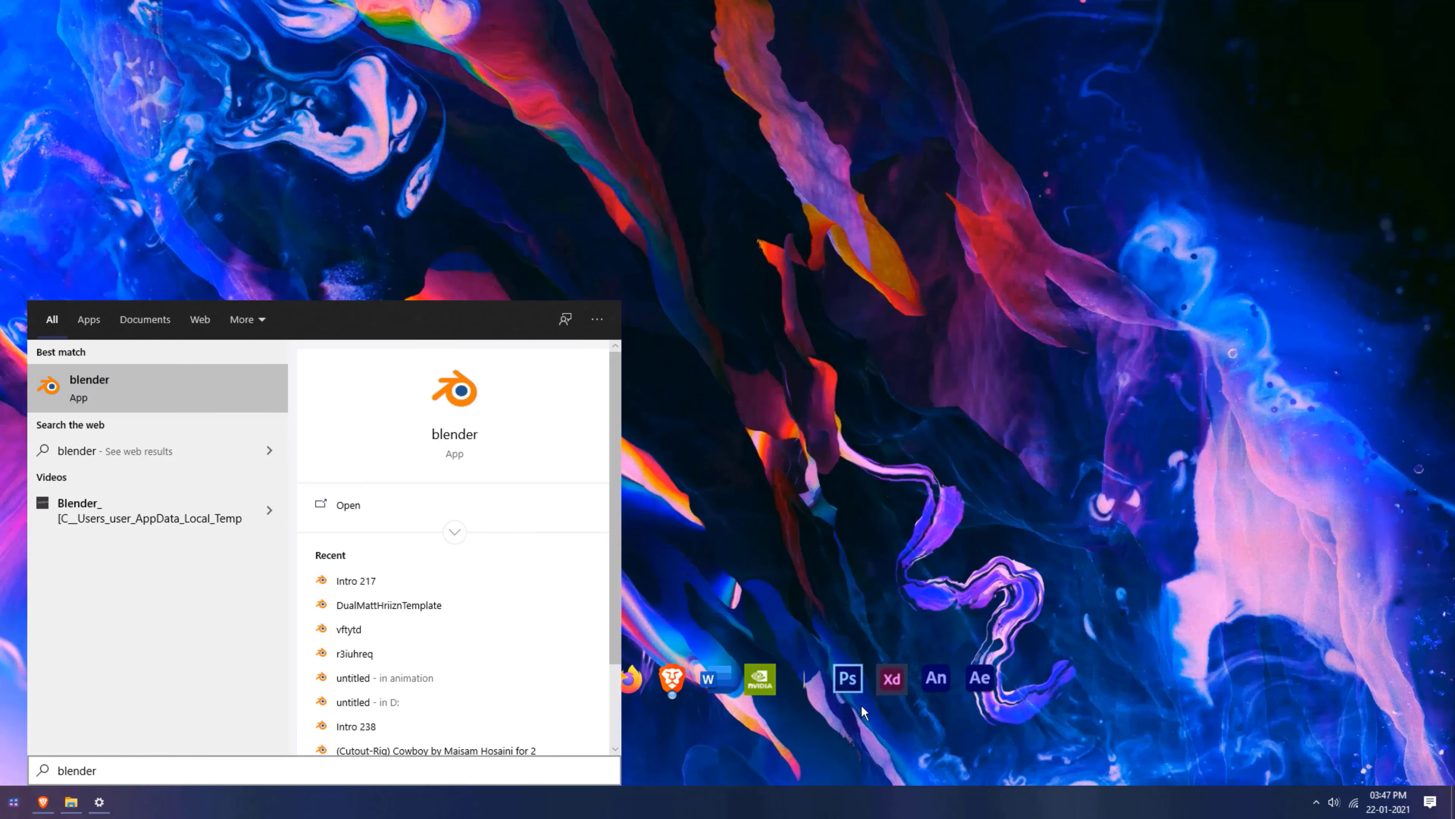
right_click(226, 388)
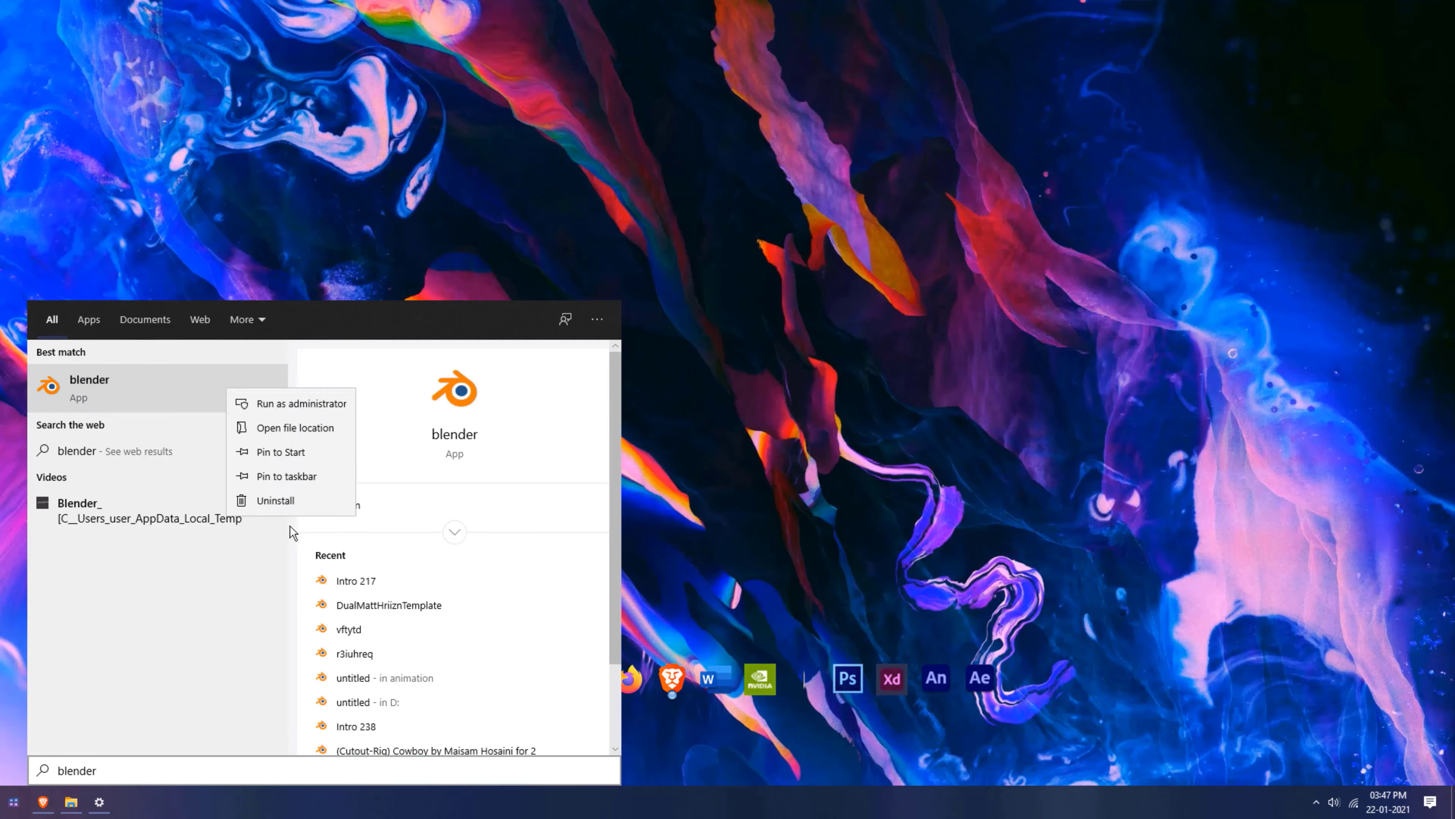
left_click(303, 453)
key("super")
left_click_drag(284, 532, 831, 681)
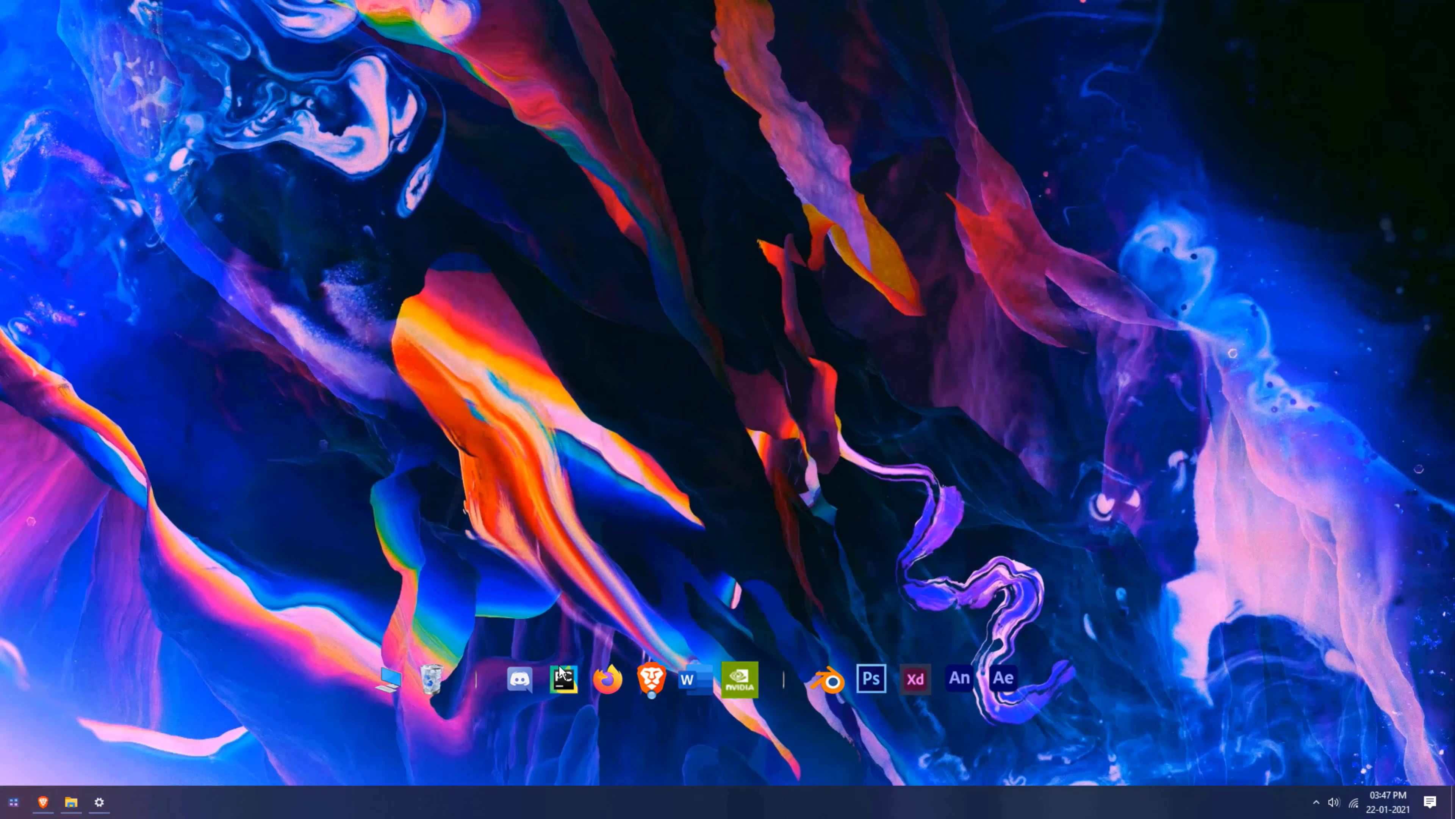
Step: Search for cmd, pin Command Prompt to Start and add its tile to the dock's first group after Recycle Bin
key("super")
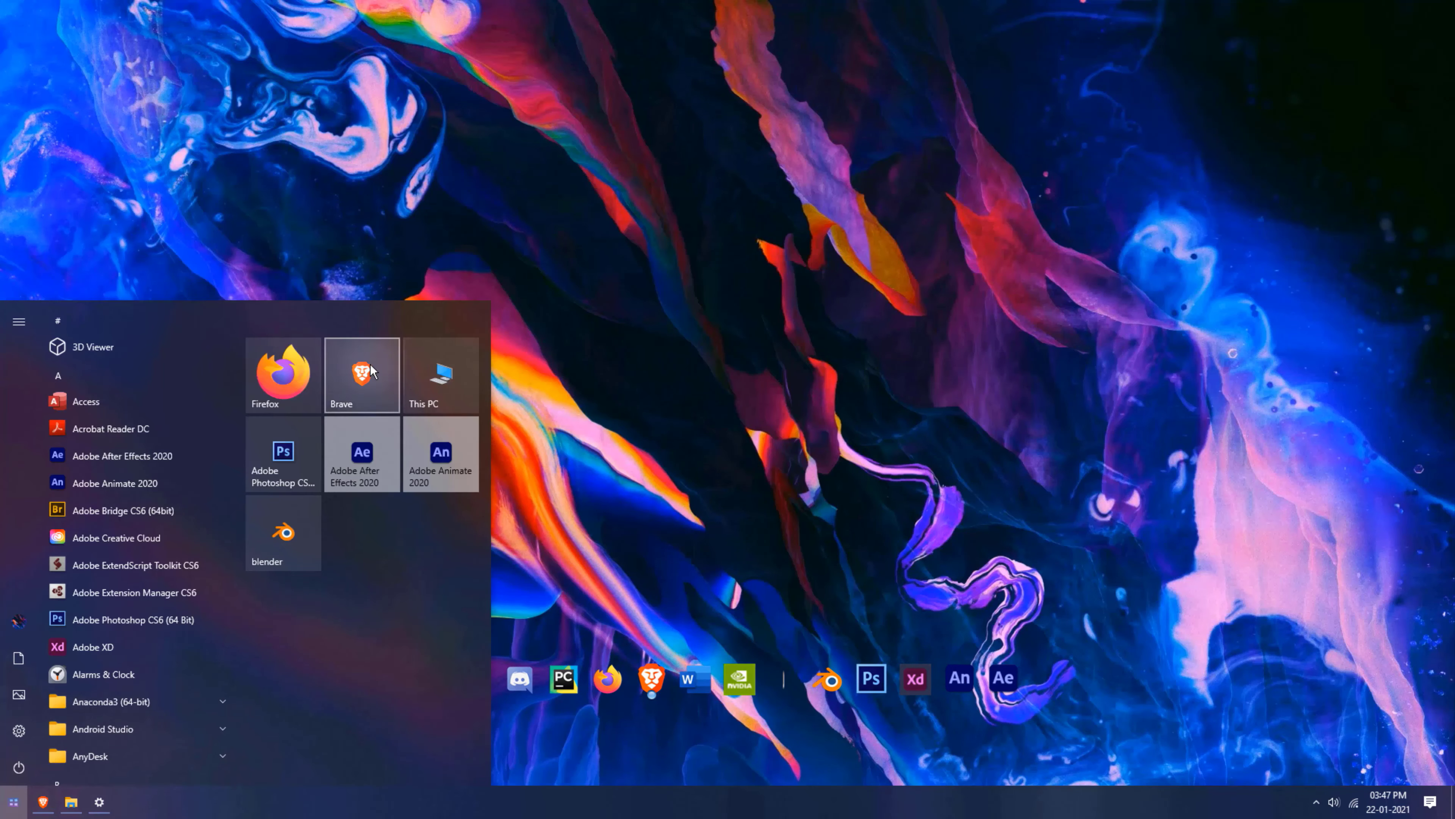
type("cmd")
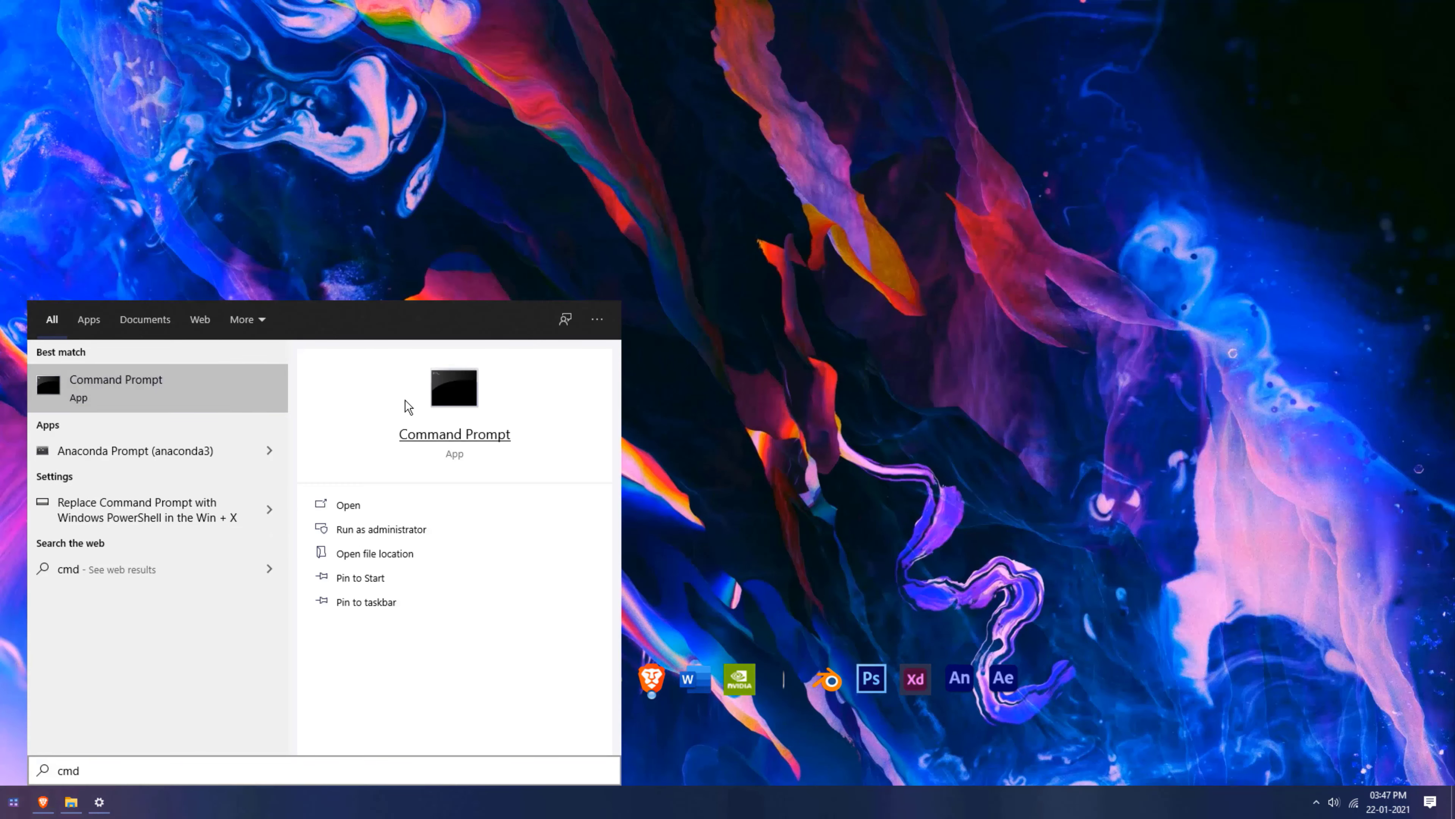
right_click(220, 393)
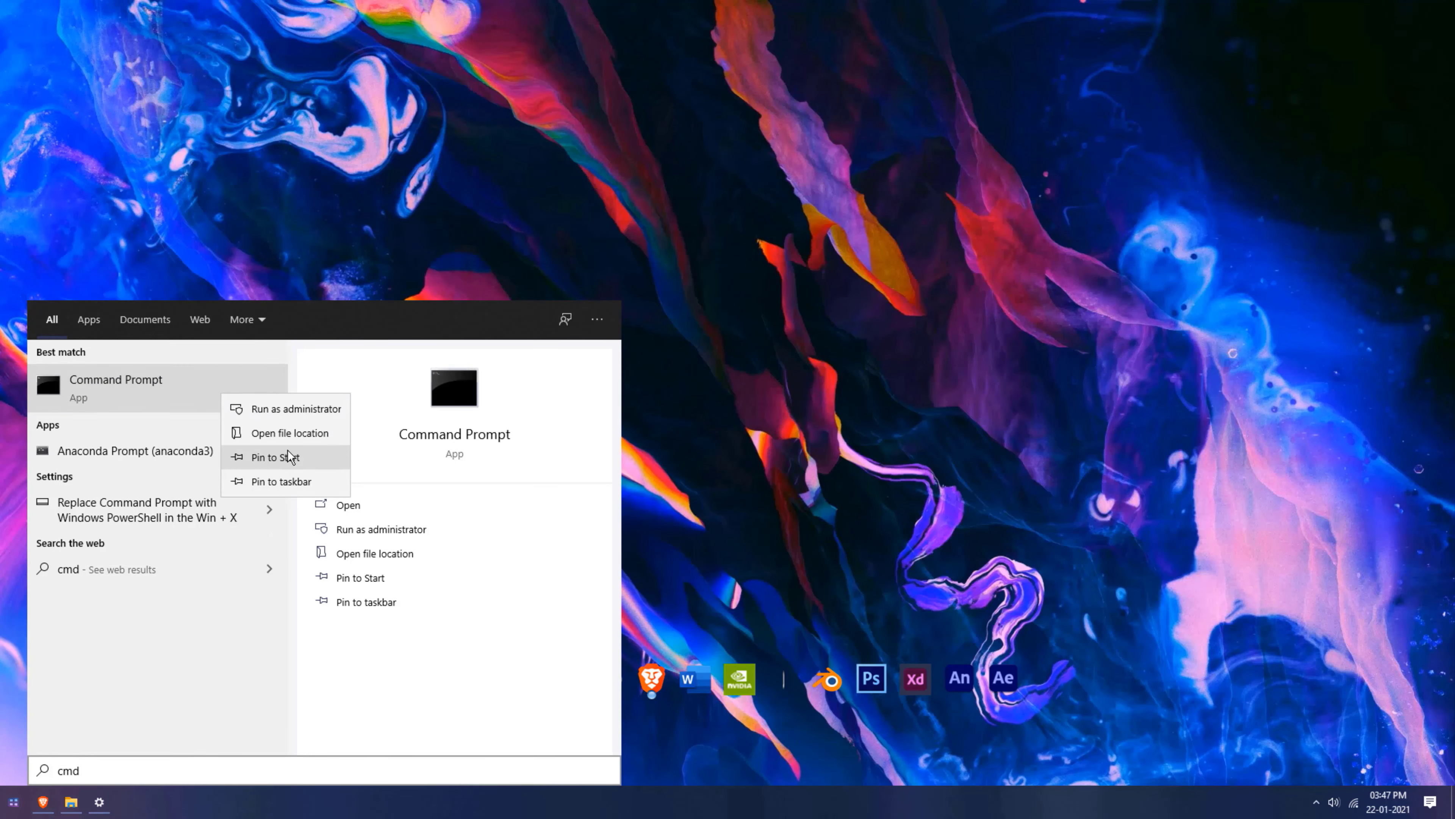
left_click(272, 467)
key("super")
left_click_drag(366, 530, 441, 680)
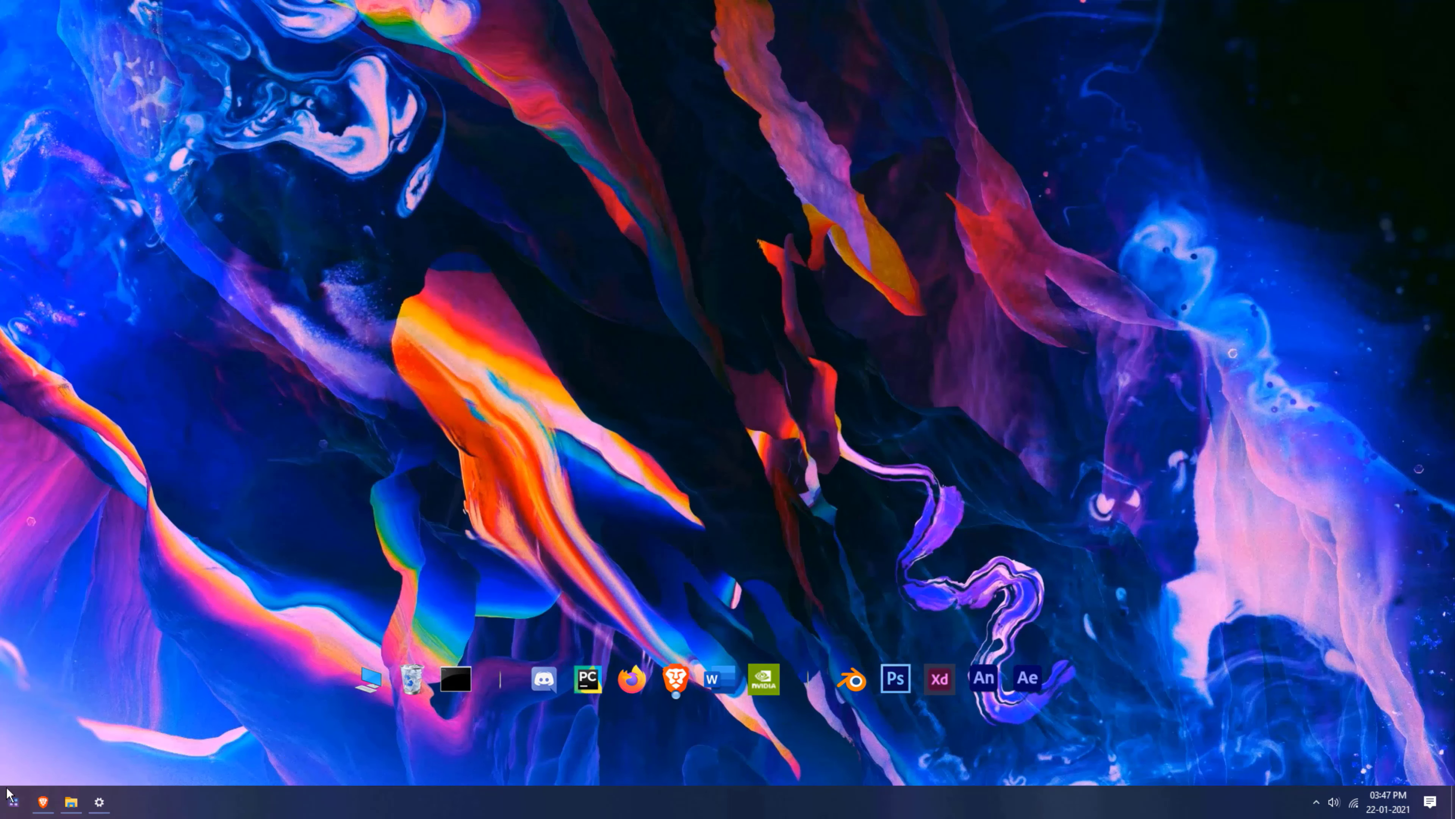
Step: Search for Notepad, pin it to Start and add its tile to the dock's first group after Command Prompt
key("super")
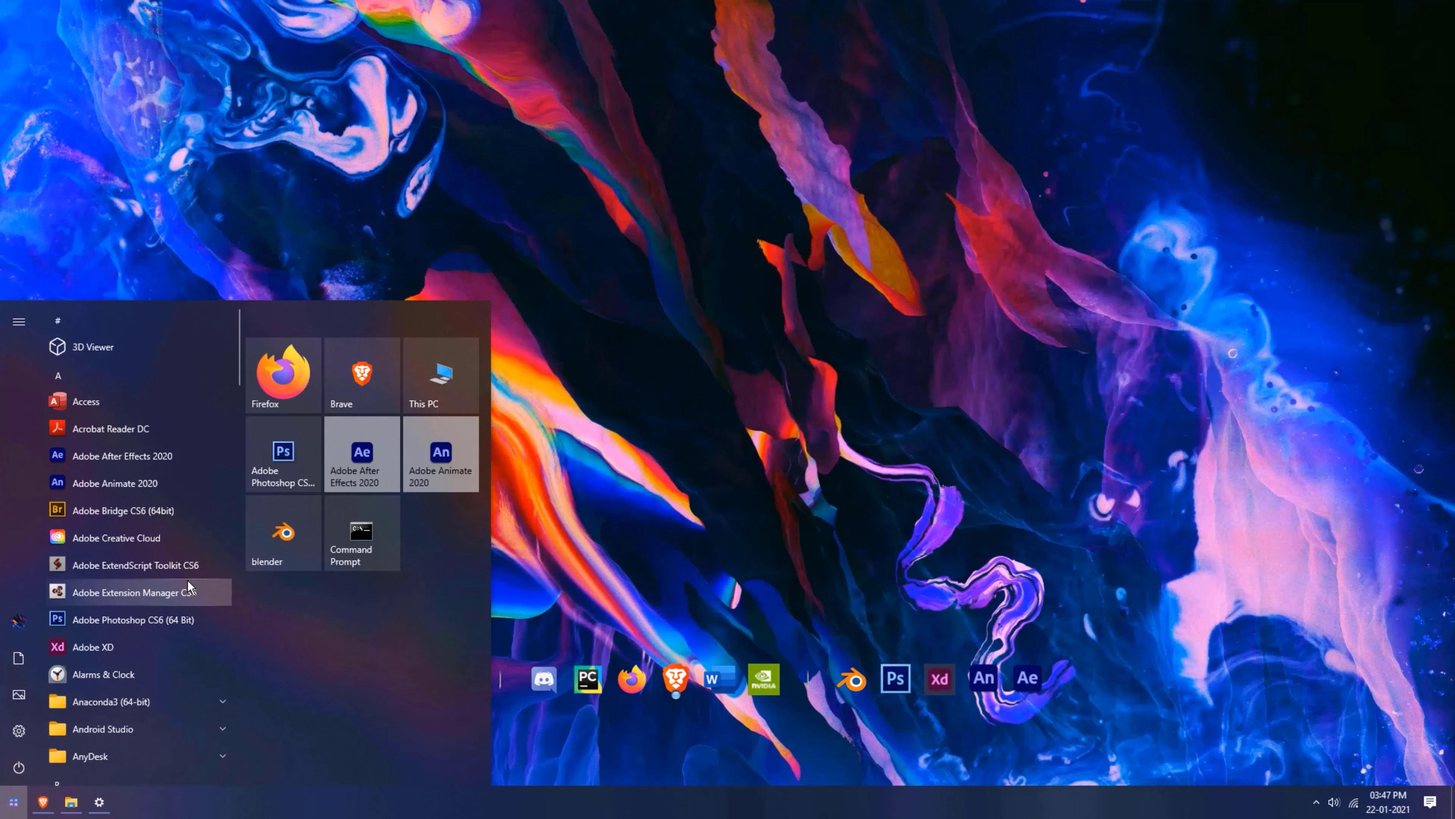
type("note")
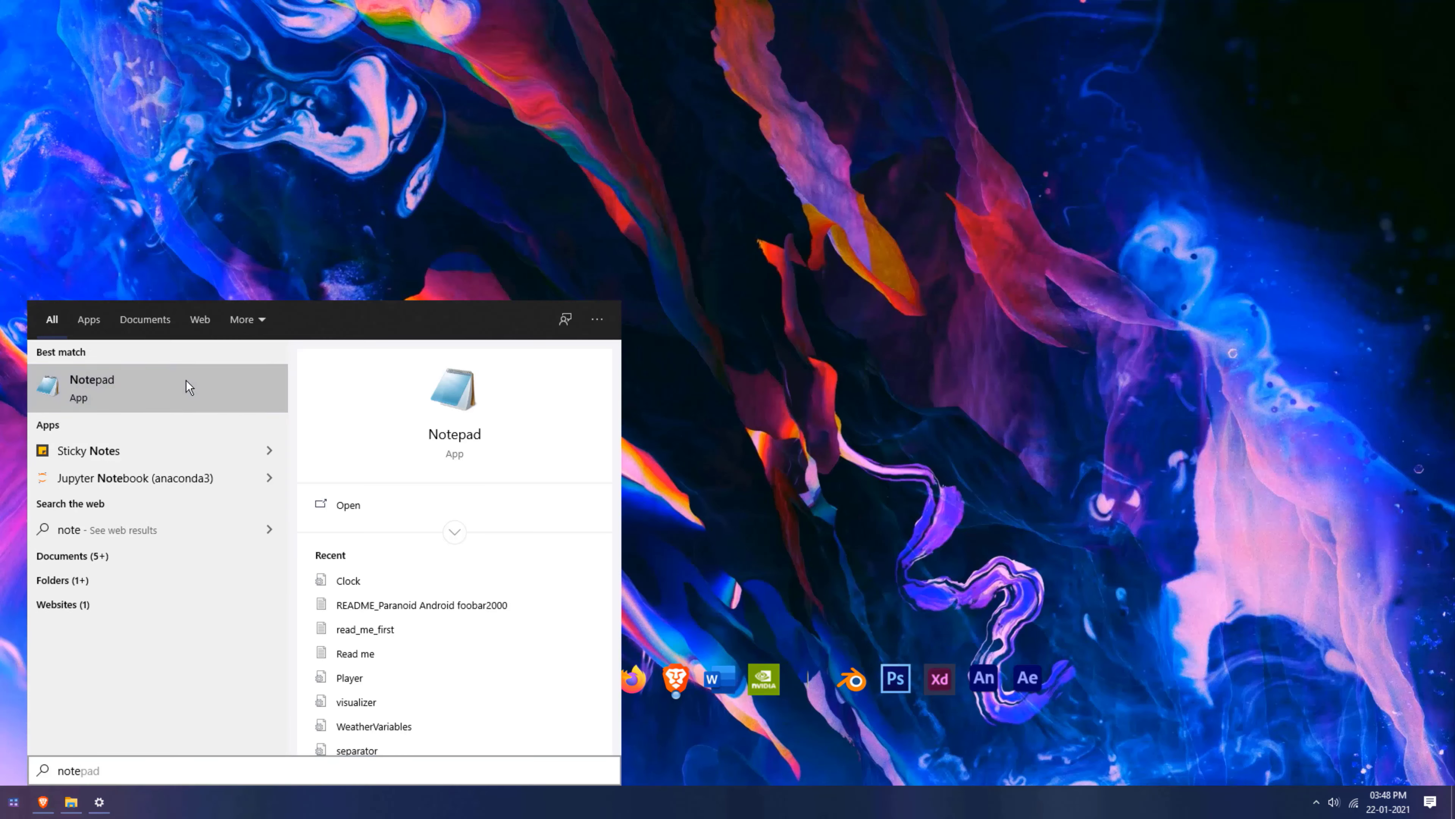
right_click(186, 383)
left_click(235, 445)
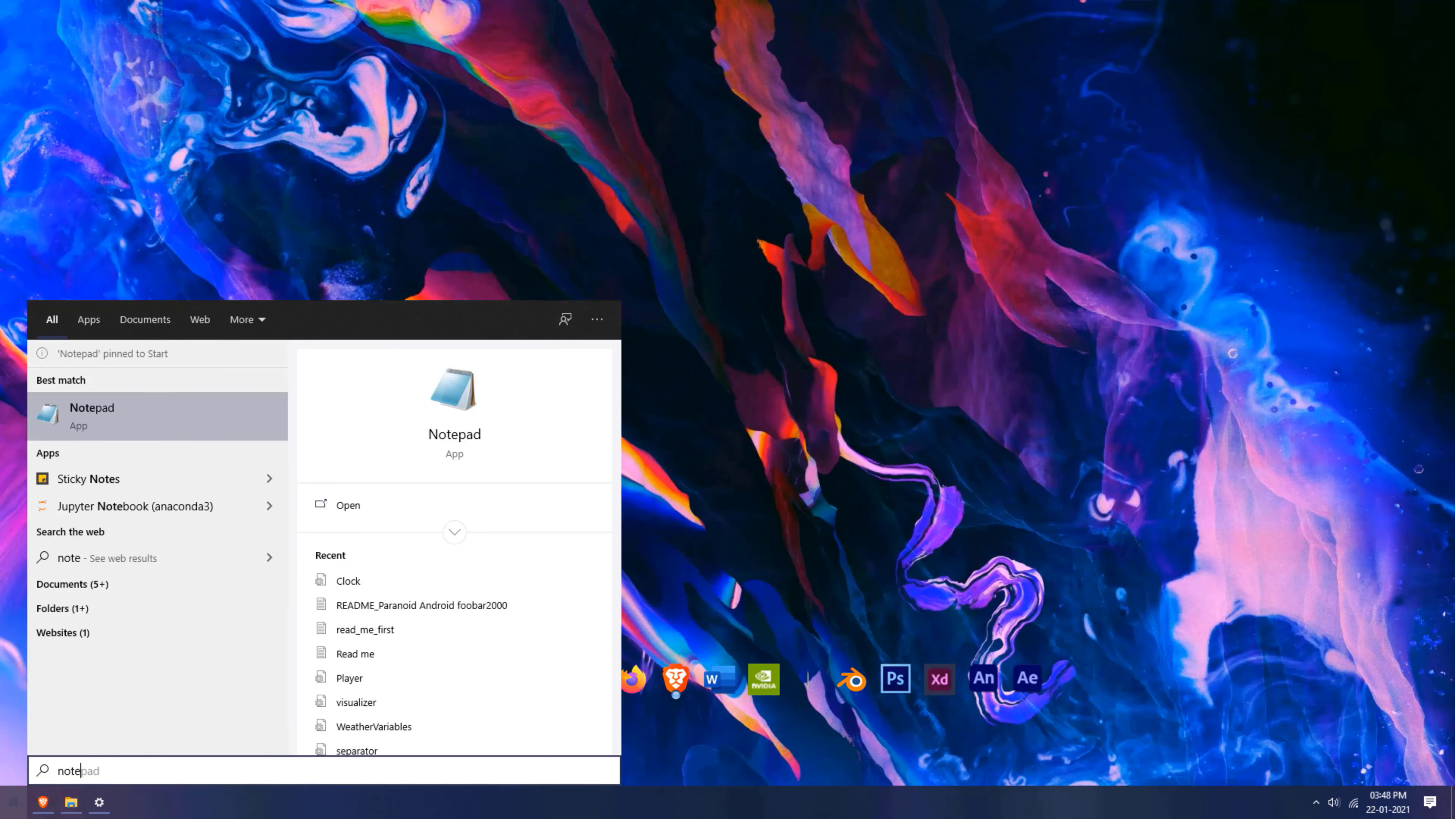
key("Escape")
left_click_drag(468, 556, 528, 693)
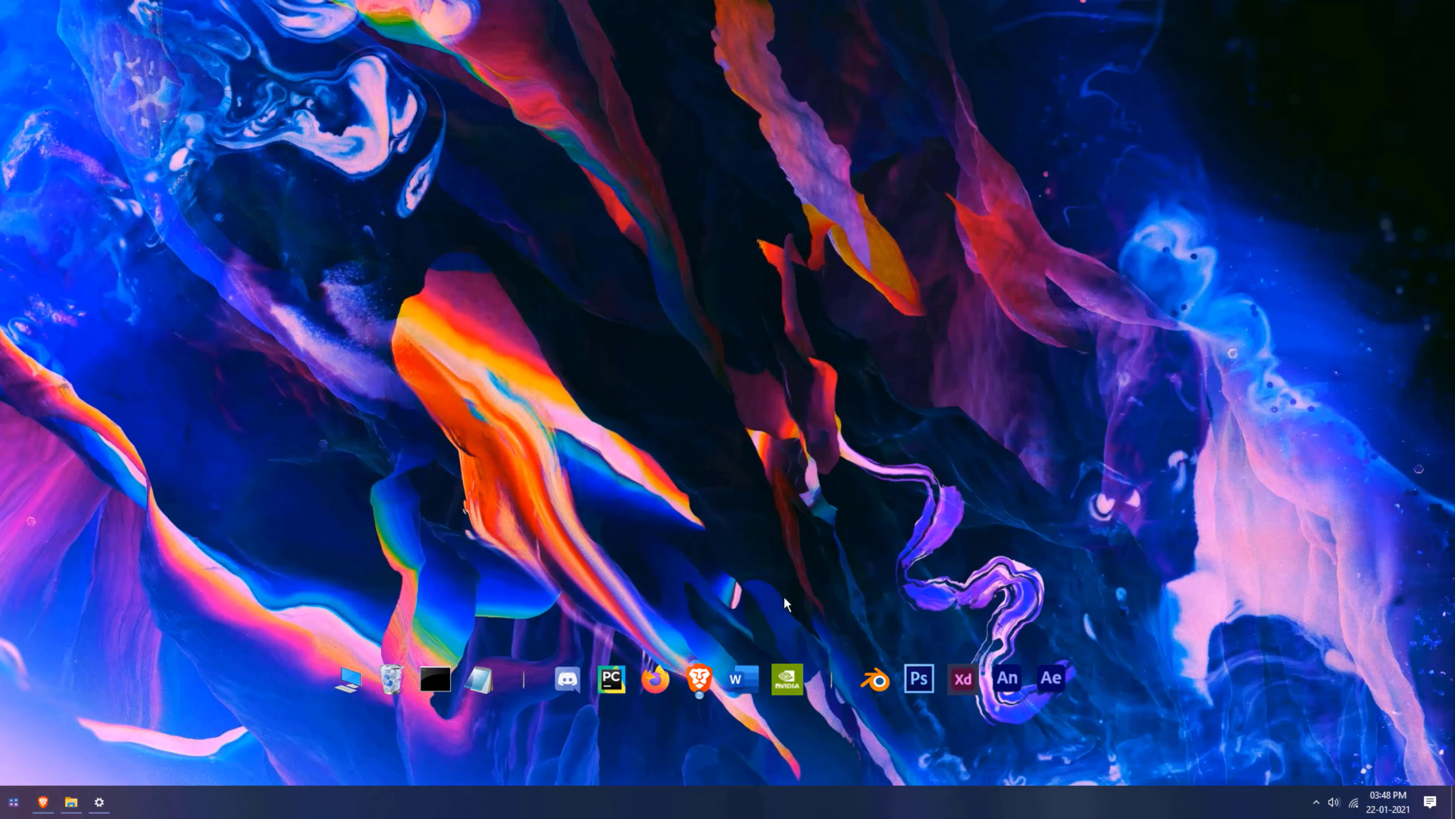
Step: Open the dock entry properties of Brave and start browsing for a replacement icon file
right_click(895, 633)
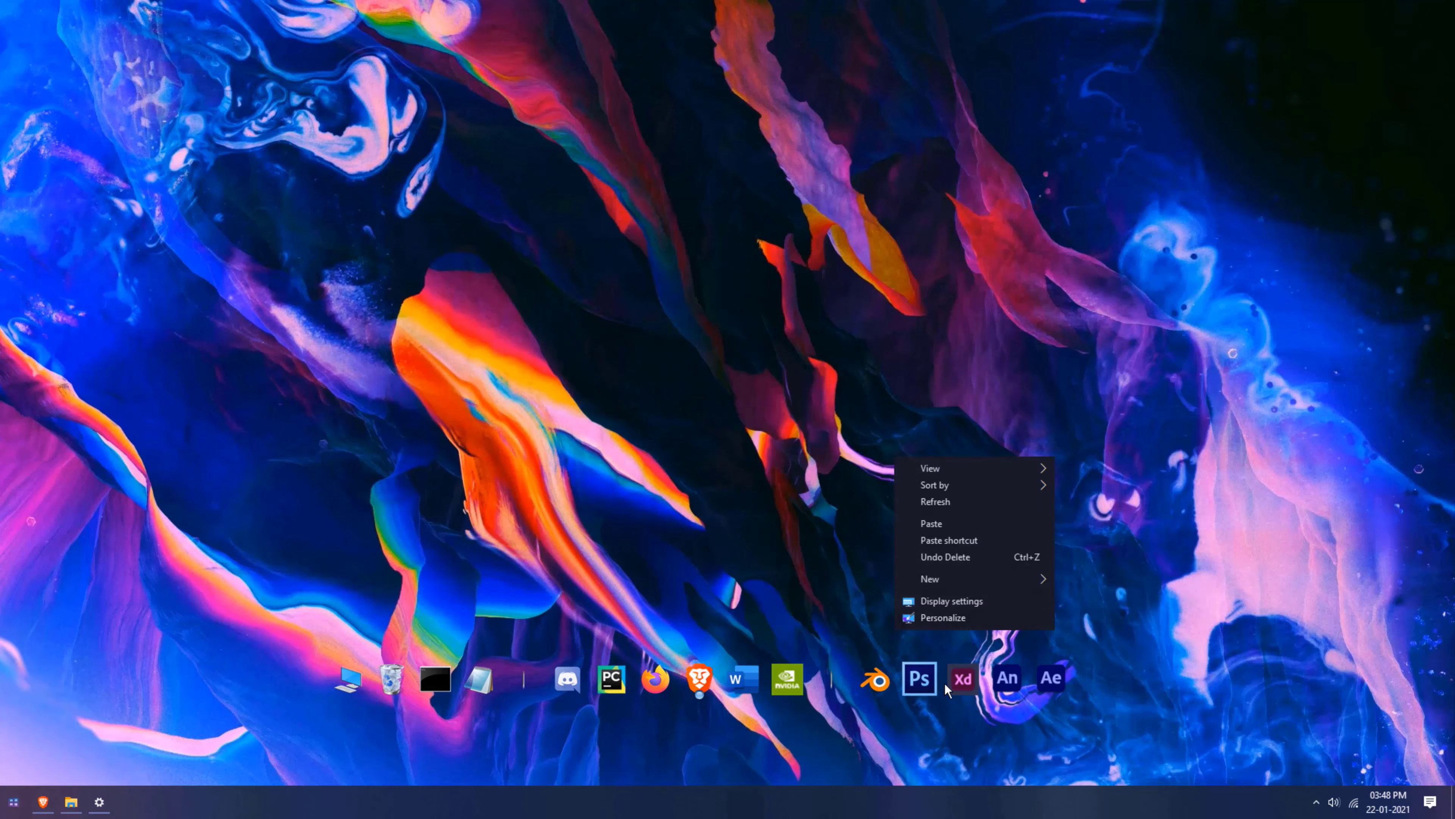
right_click(1051, 682)
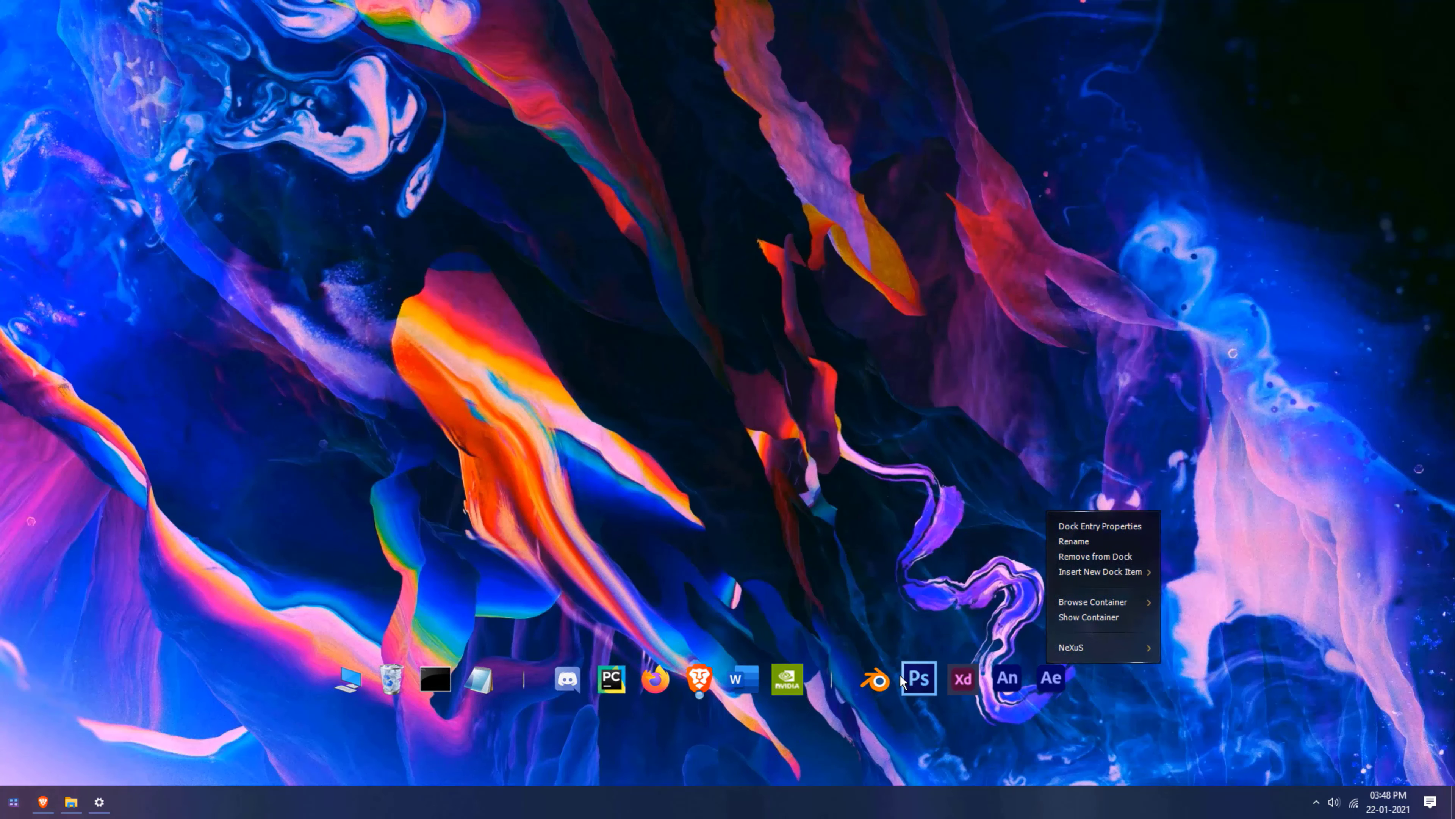
right_click(694, 681)
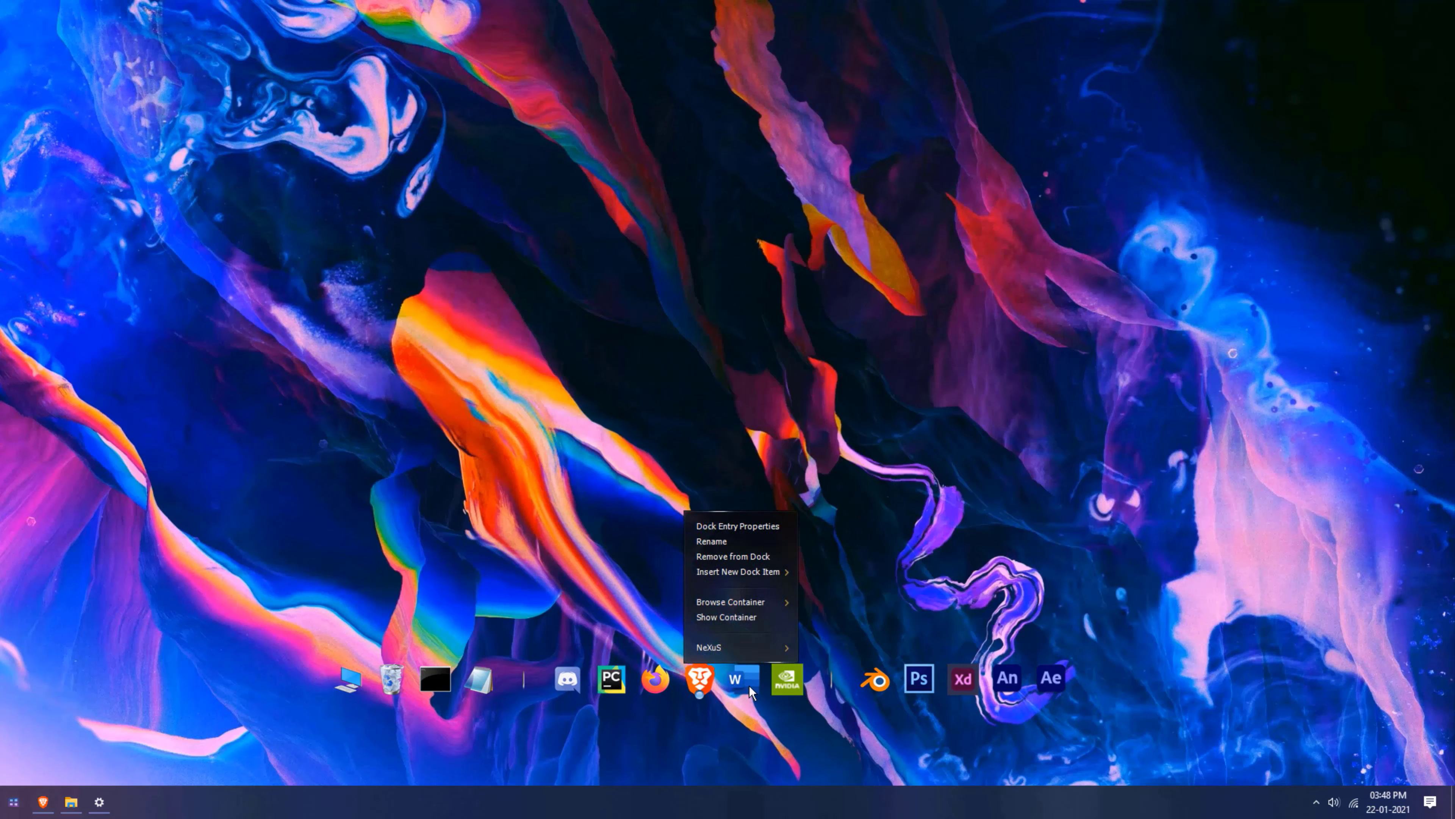
left_click(746, 526)
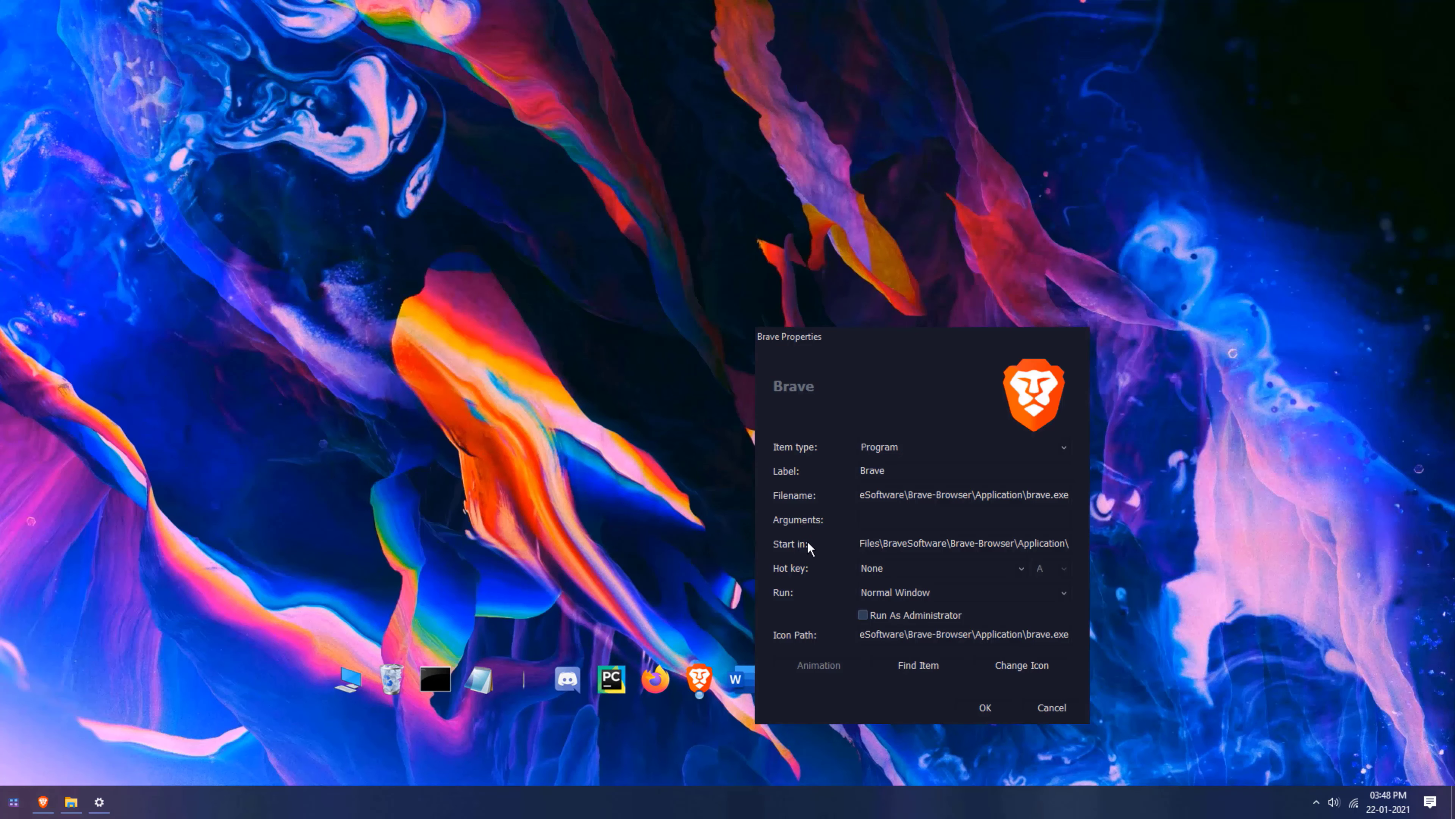
left_click(1029, 665)
left_click(1255, 506)
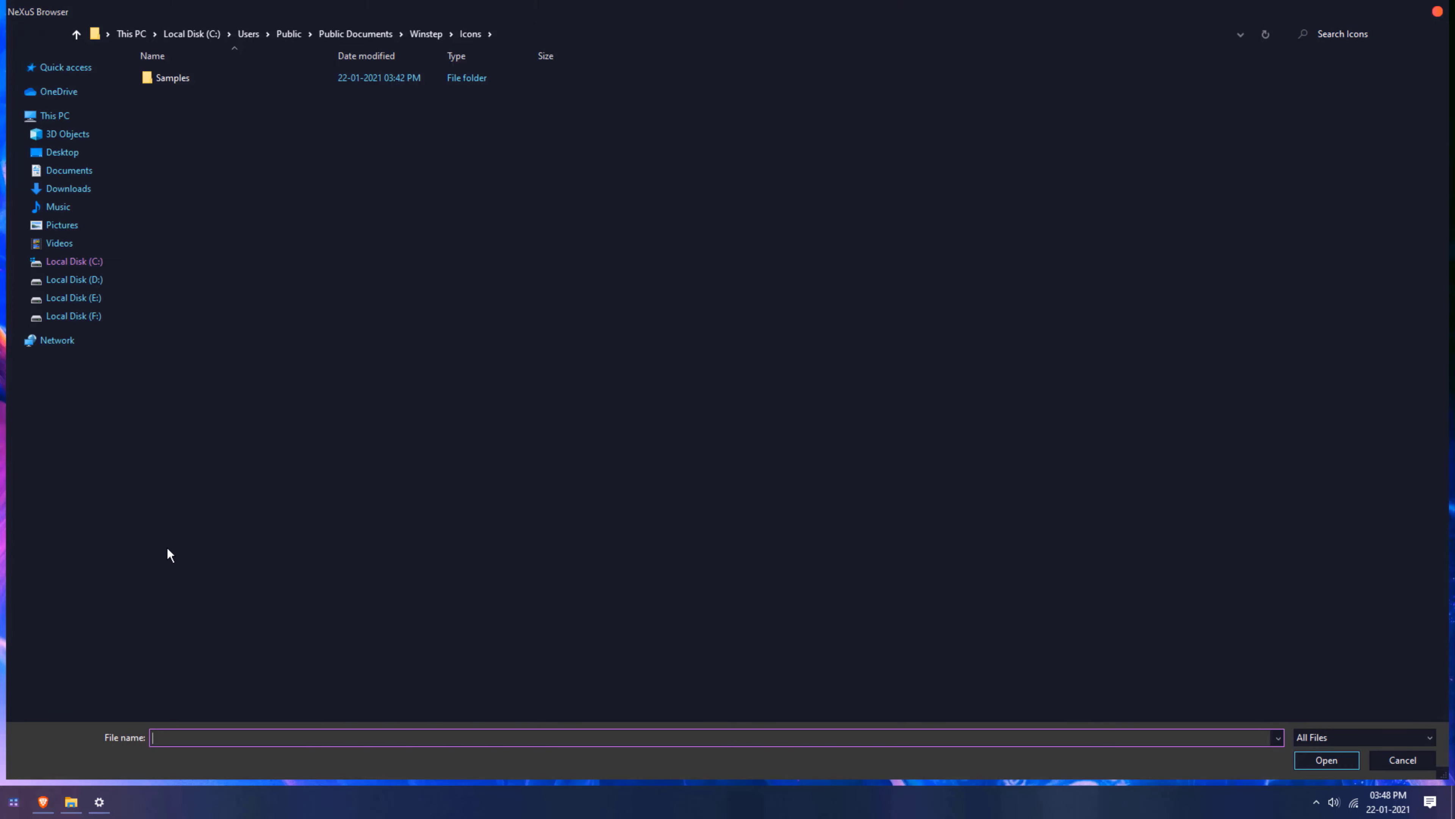
Step: Browse for Brave's replacement icon in the folder F:\New folder\candy-icons\Windows Icons\apps
left_click(96, 315)
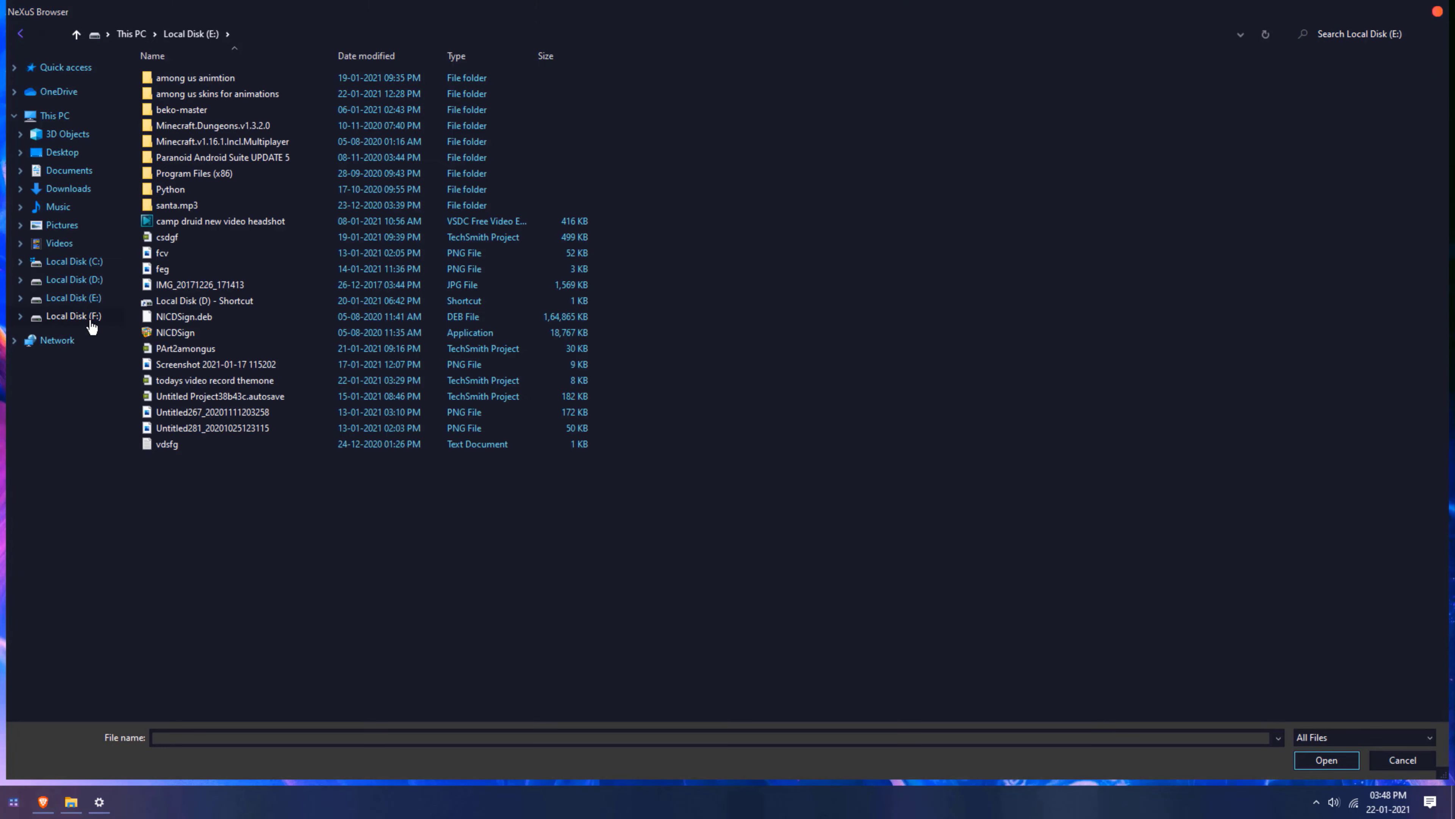
double_click(245, 81)
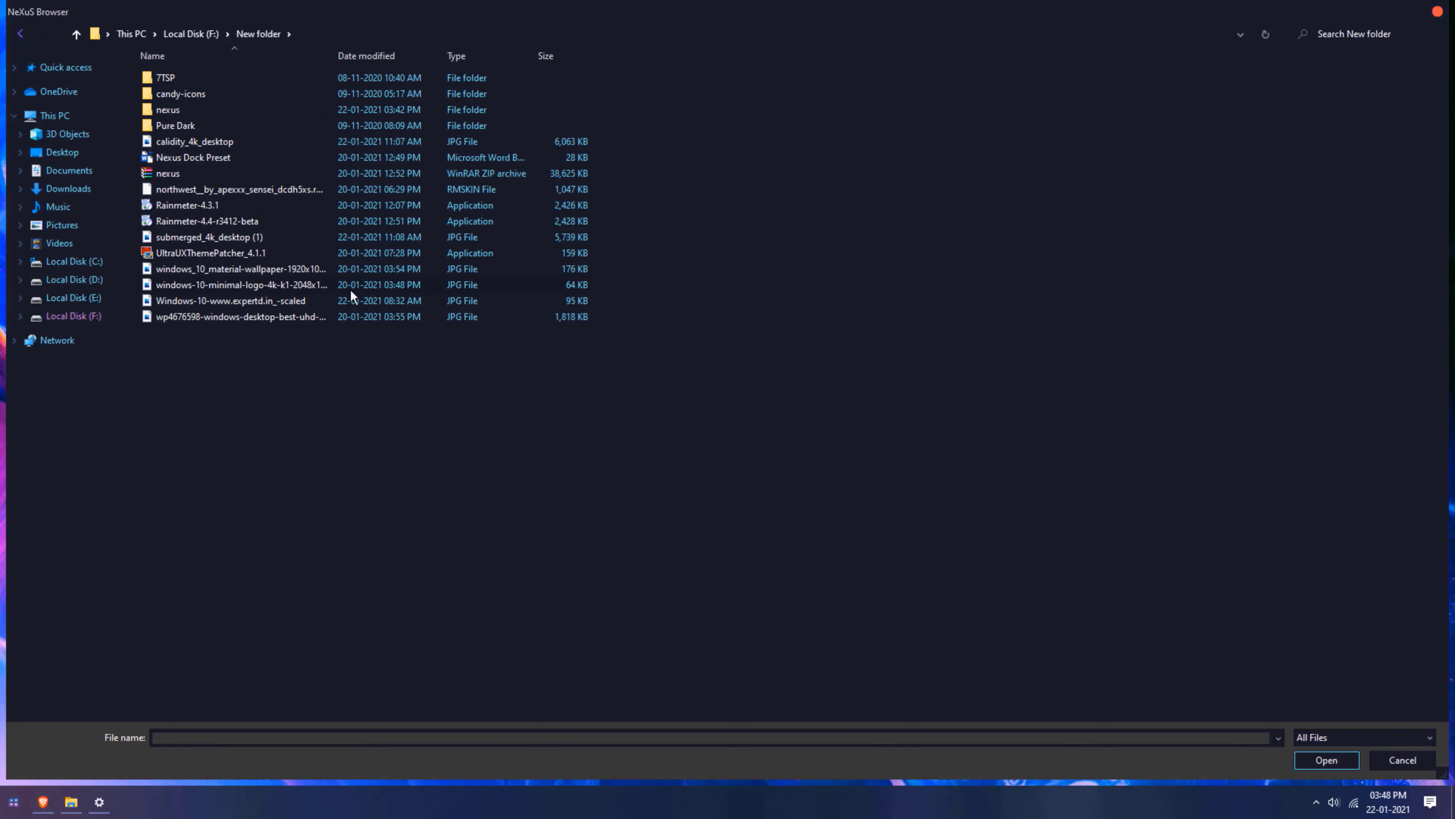
double_click(246, 95)
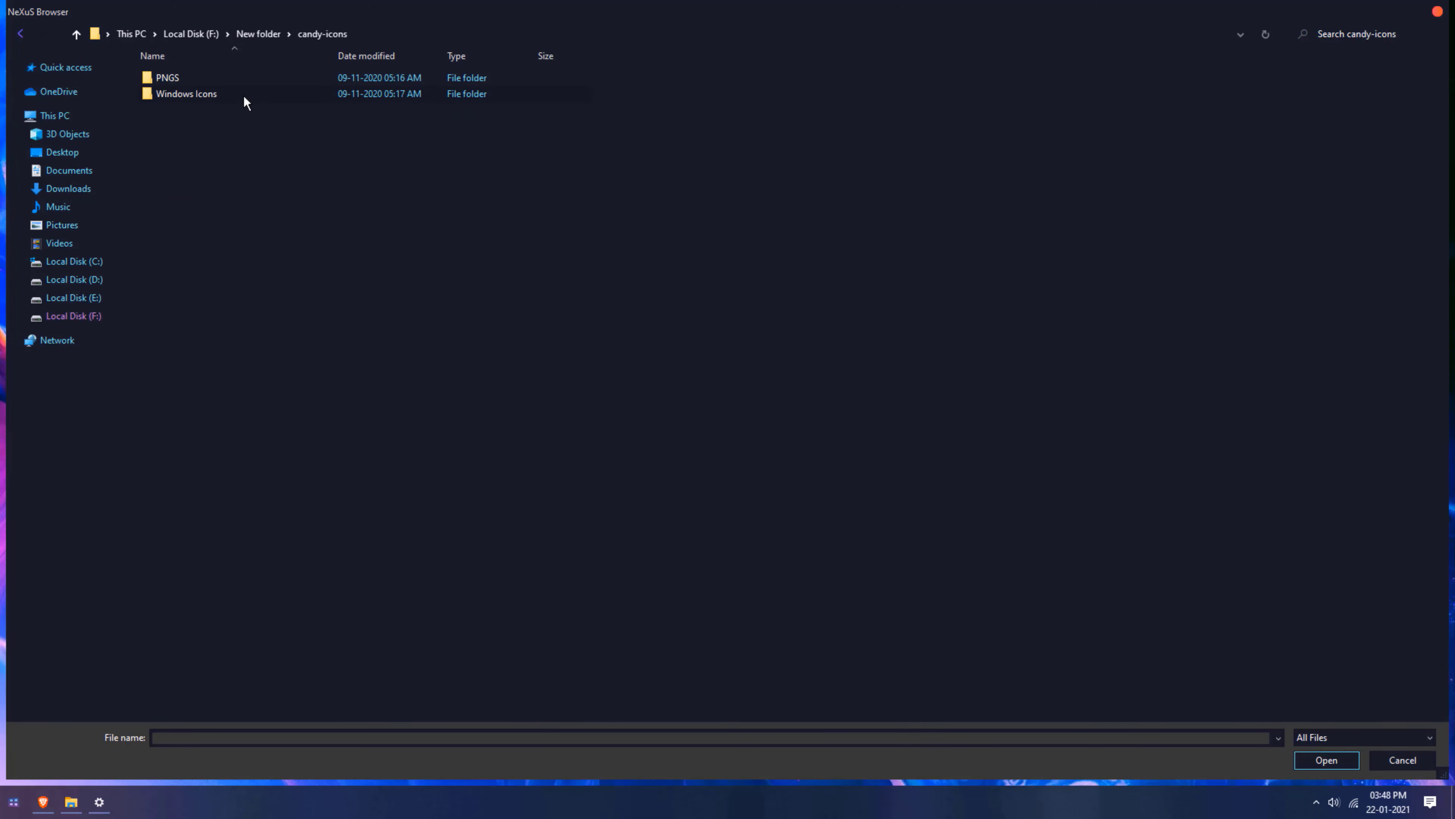
double_click(265, 92)
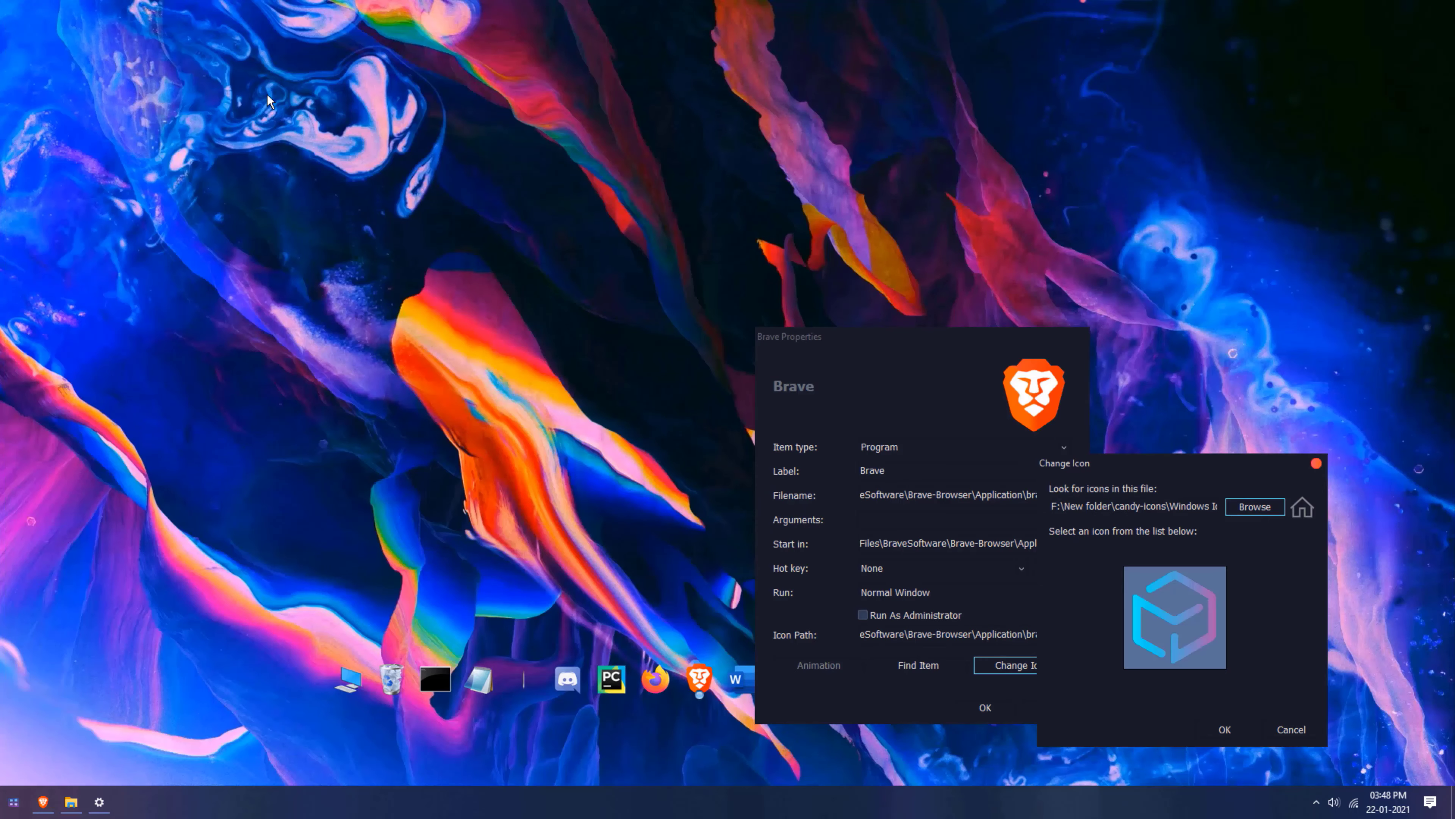
left_click(1254, 506)
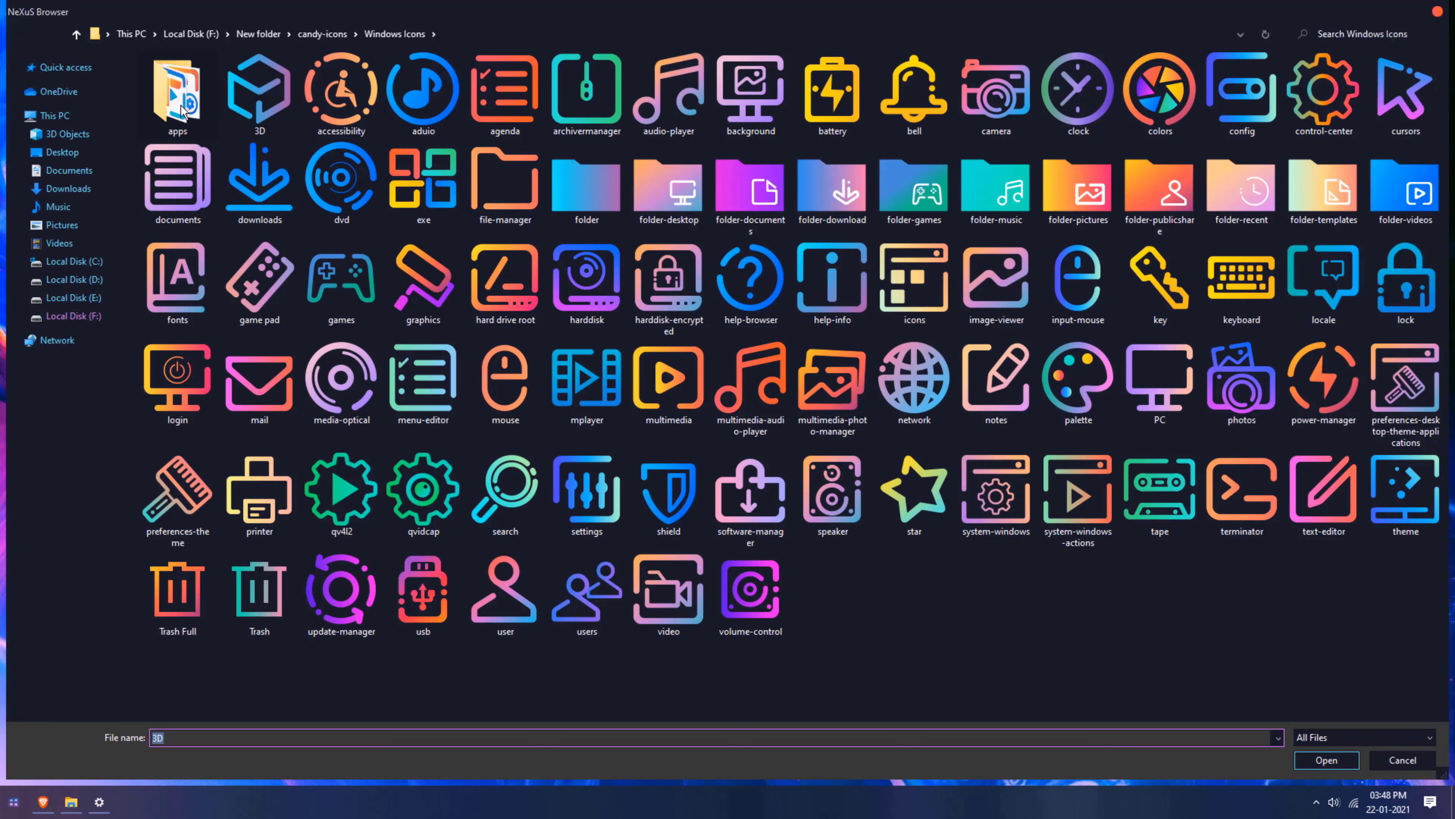
double_click(207, 115)
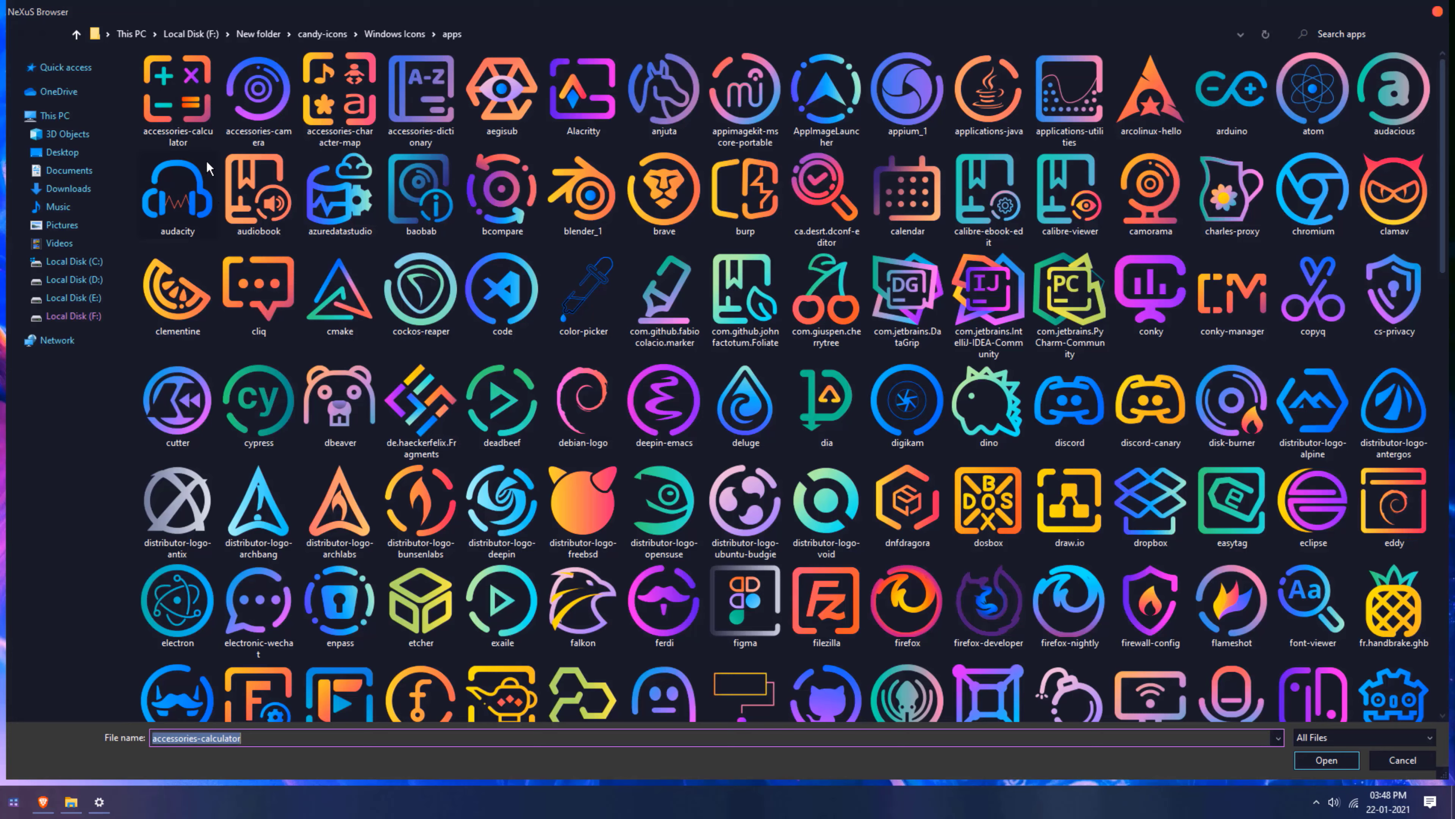
Step: Search the candy-icons apps folder for brave and apply the brave icon to Brave's dock entry
left_click(386, 38)
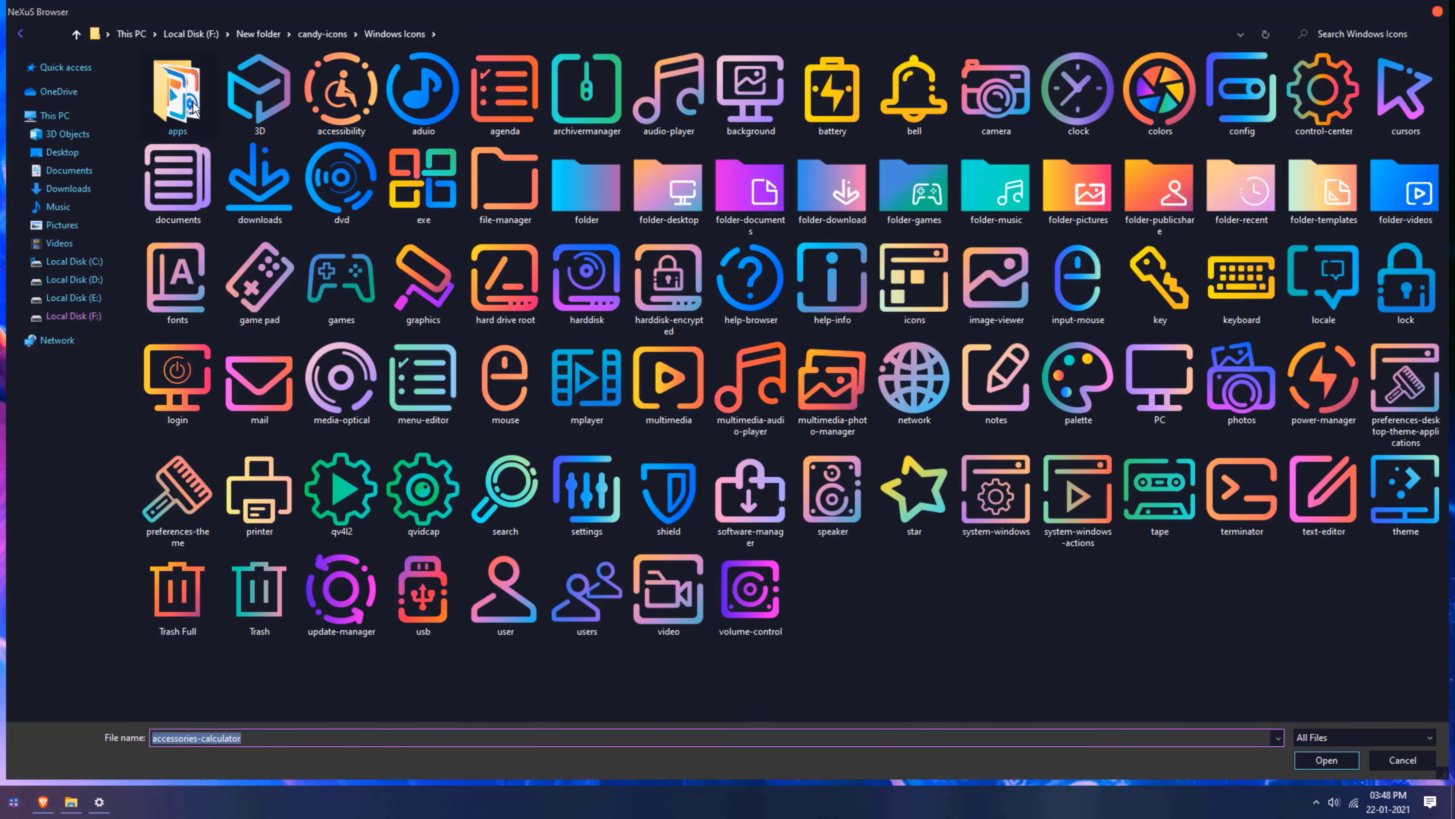
double_click(190, 107)
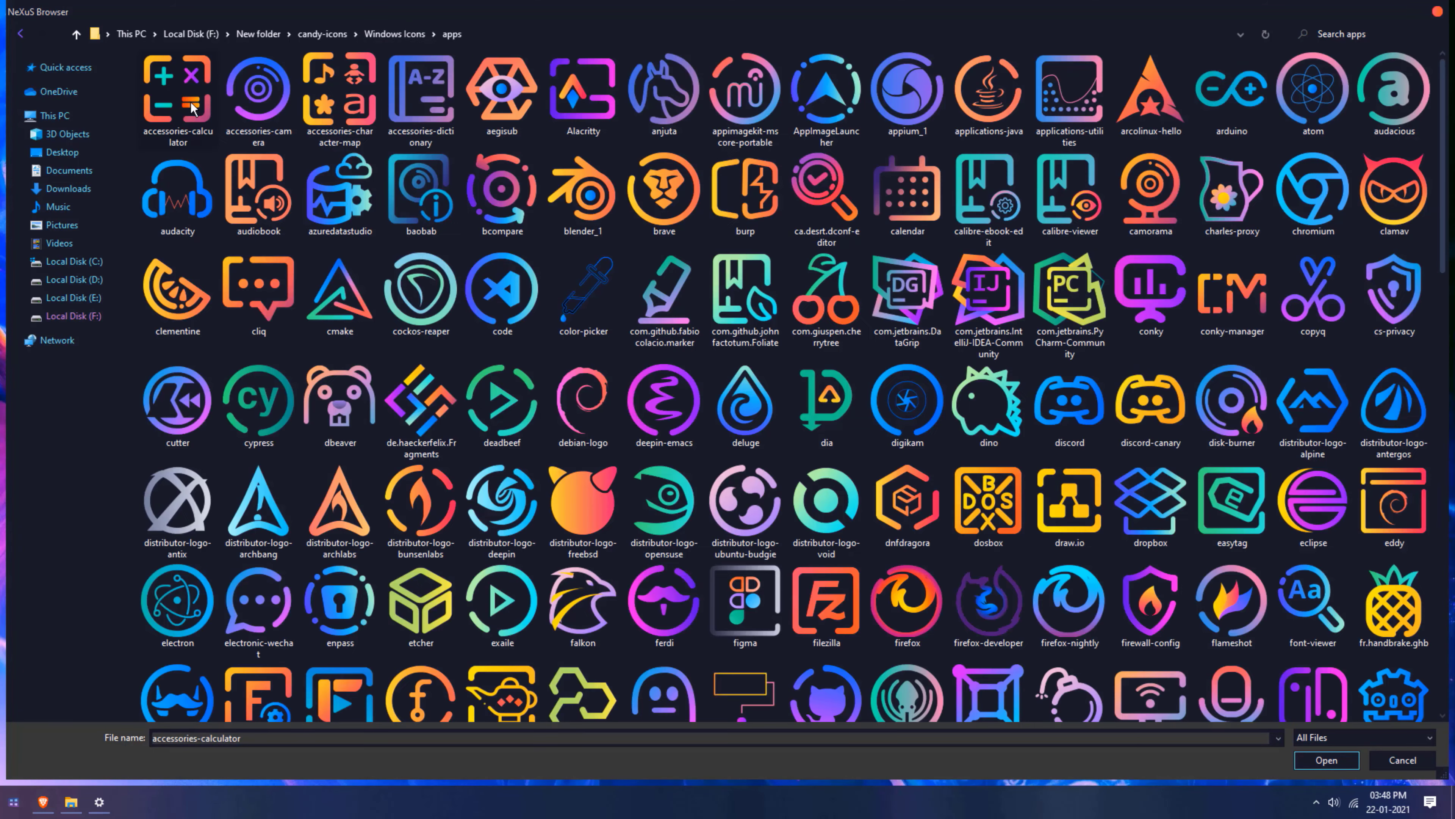
left_click(1372, 37)
type("brave")
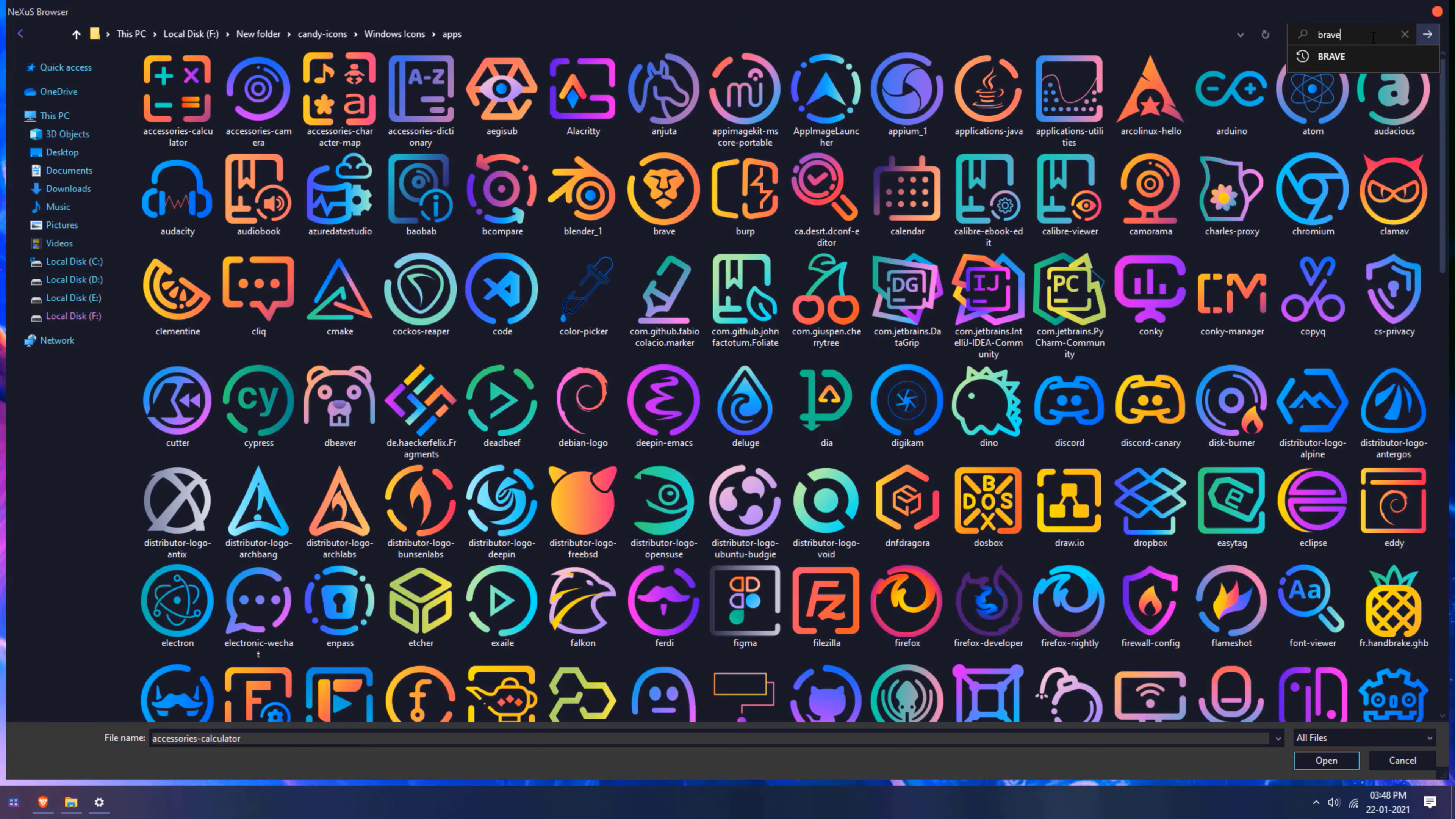
left_click(1372, 57)
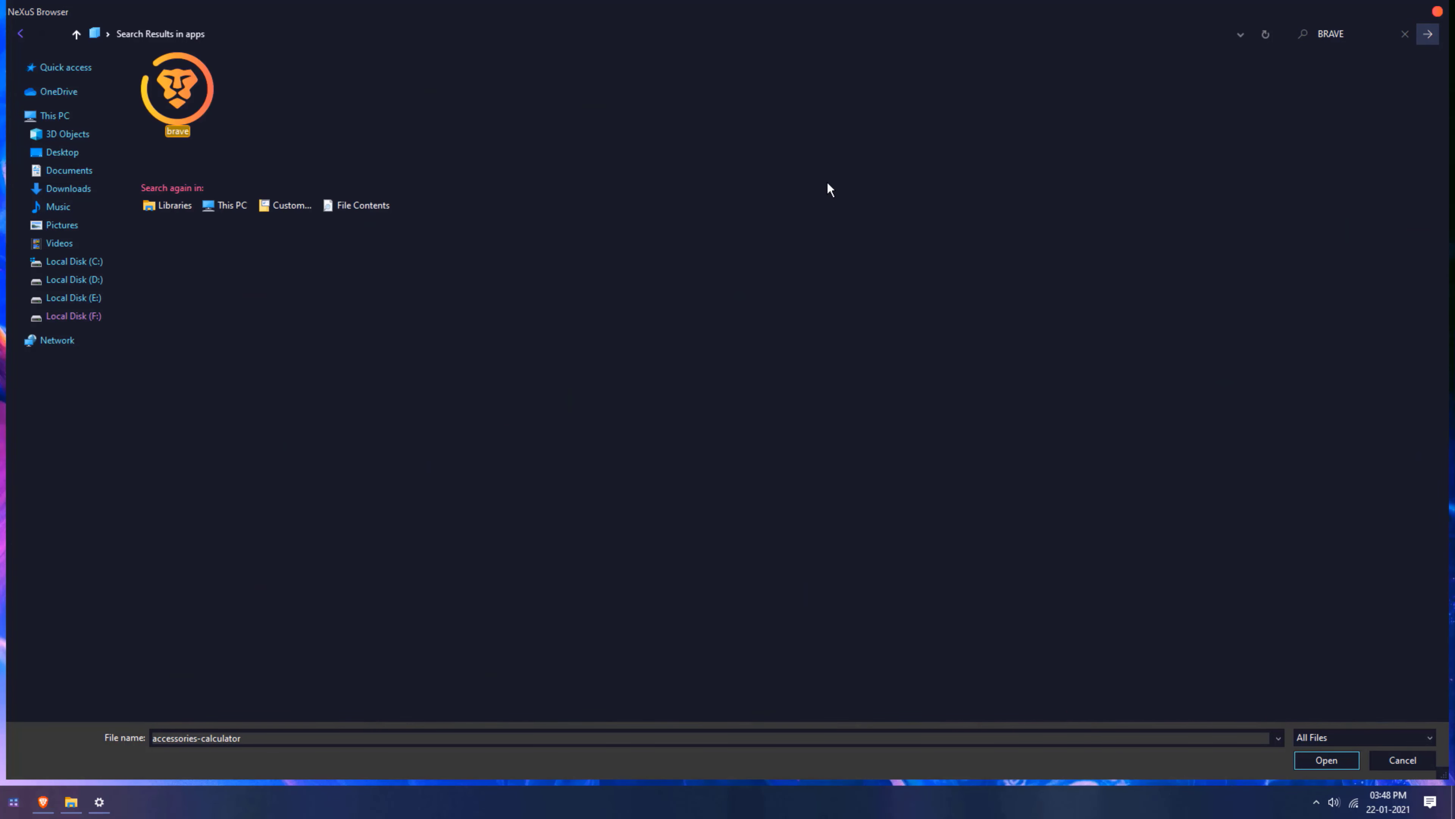
left_click(198, 97)
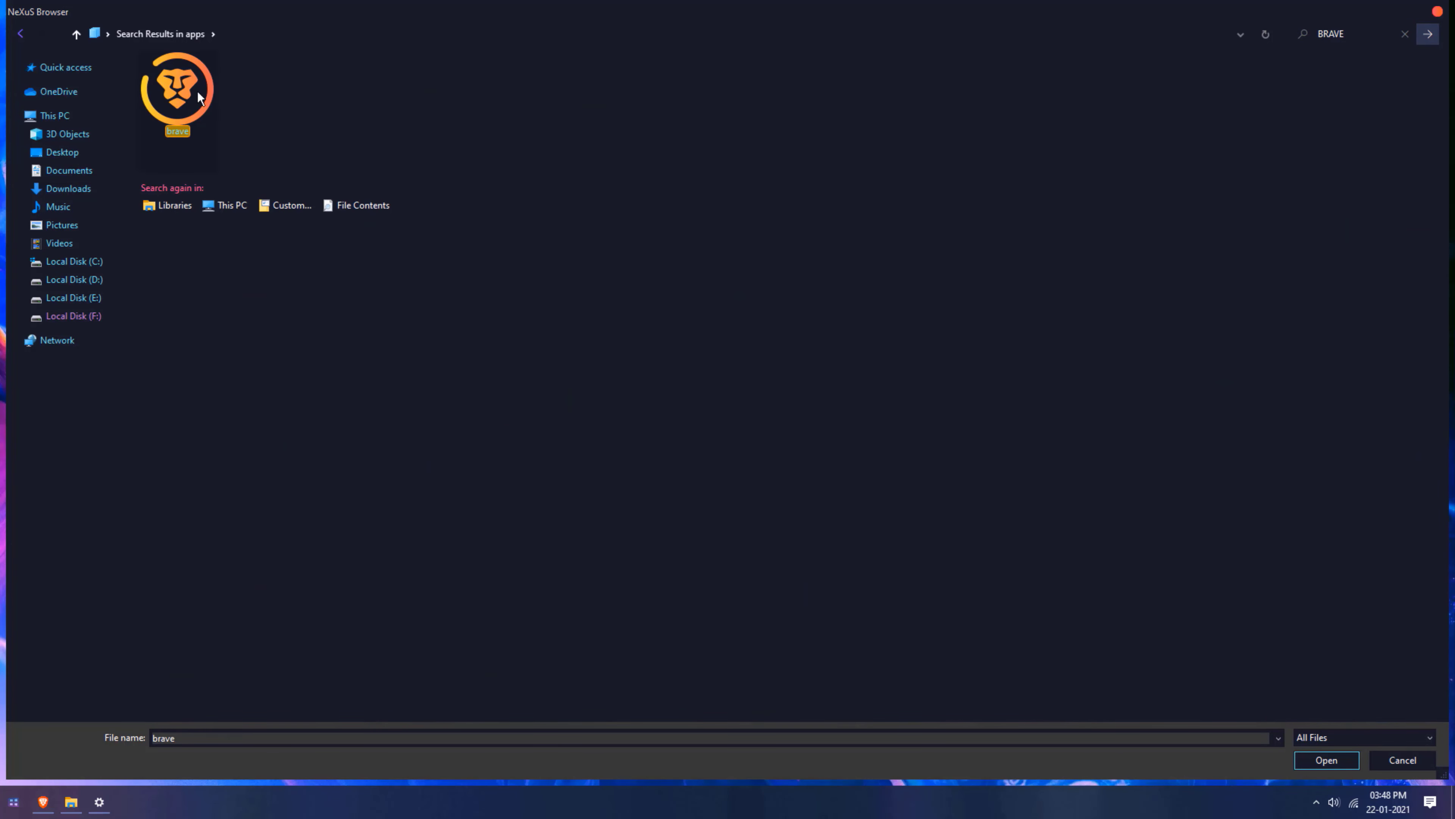
left_click(1318, 756)
left_click(1230, 729)
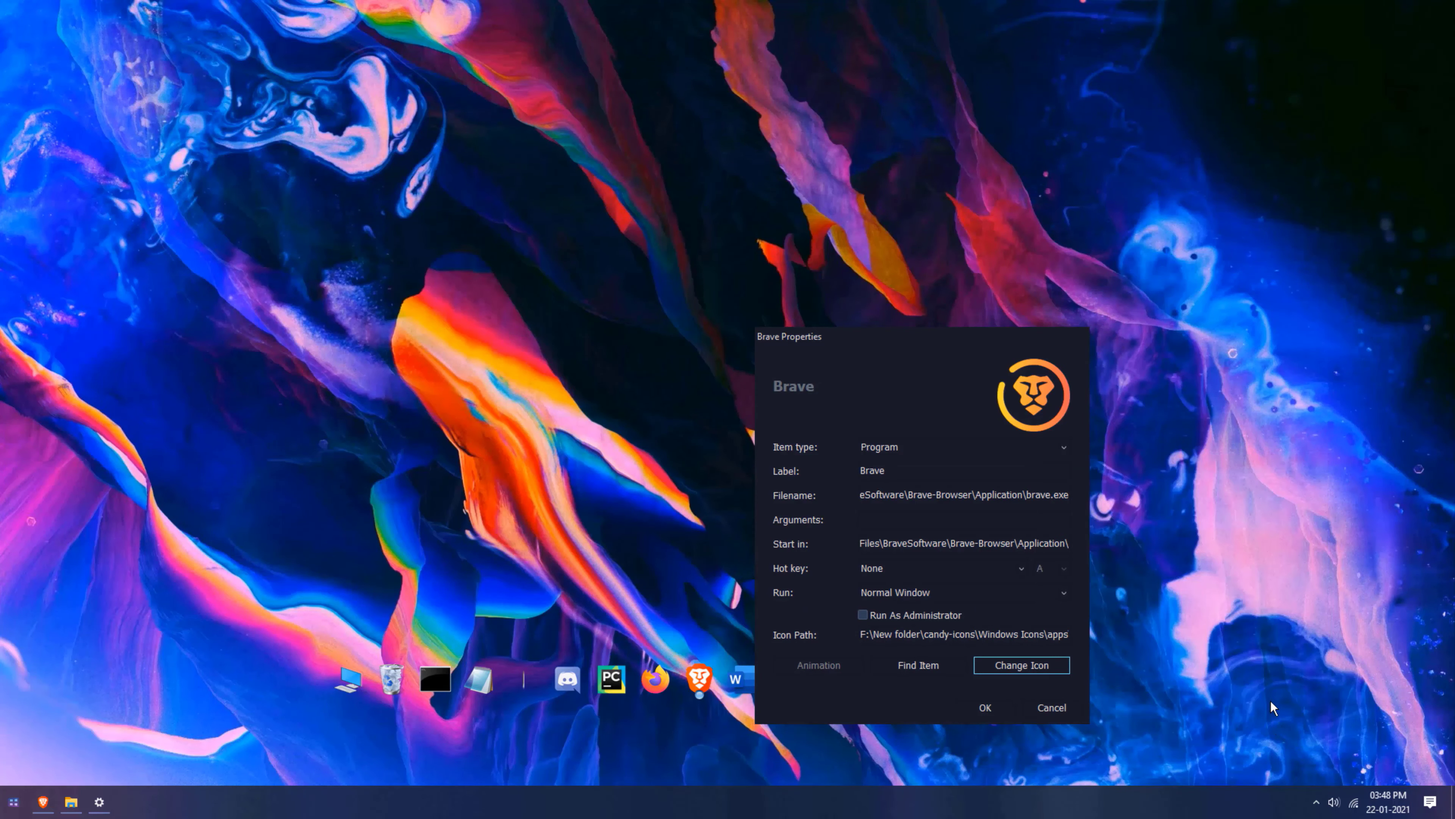
left_click(985, 708)
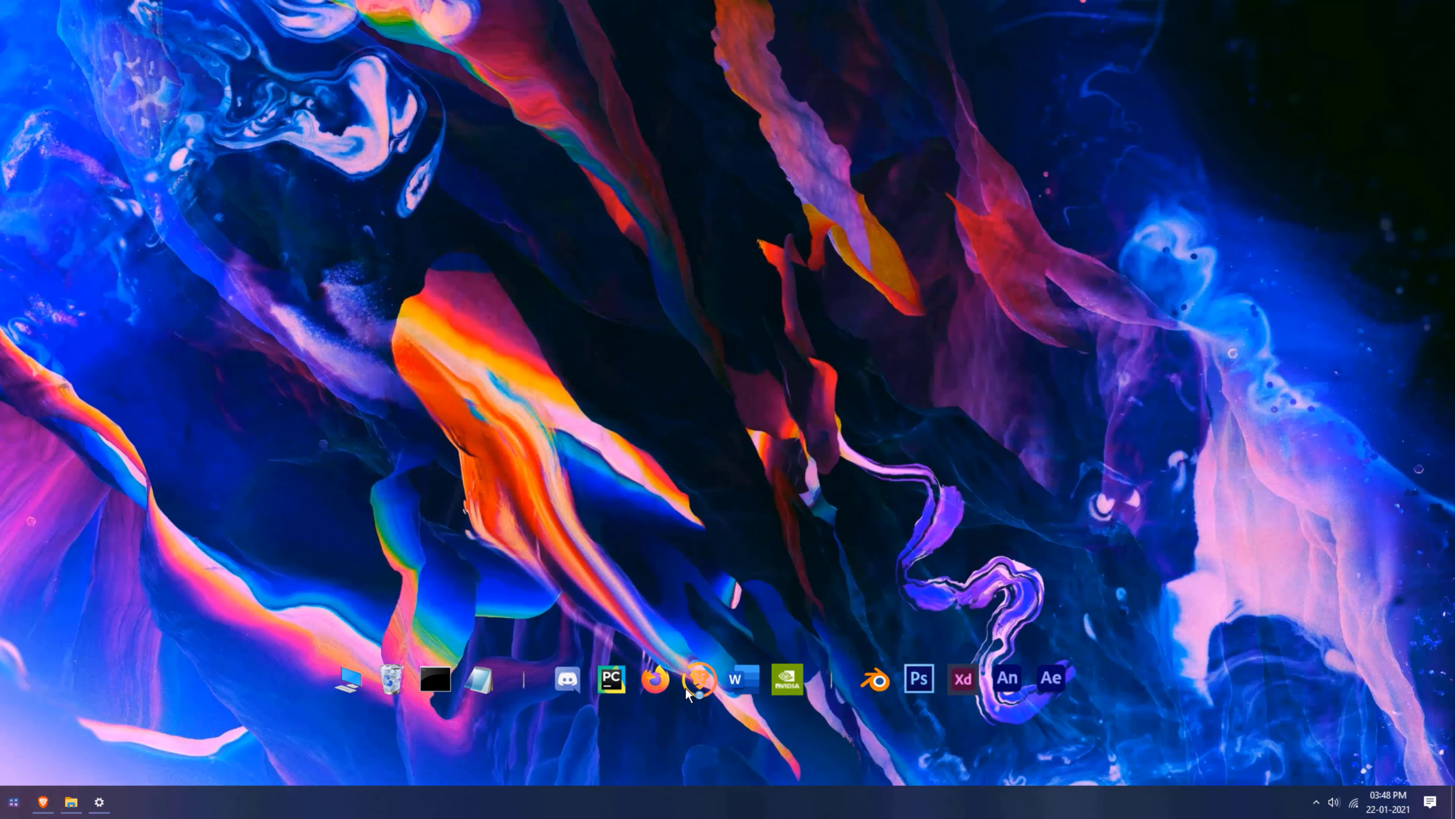
Step: Open the dock entry properties of Firefox and start browsing for a replacement icon file
right_click(663, 689)
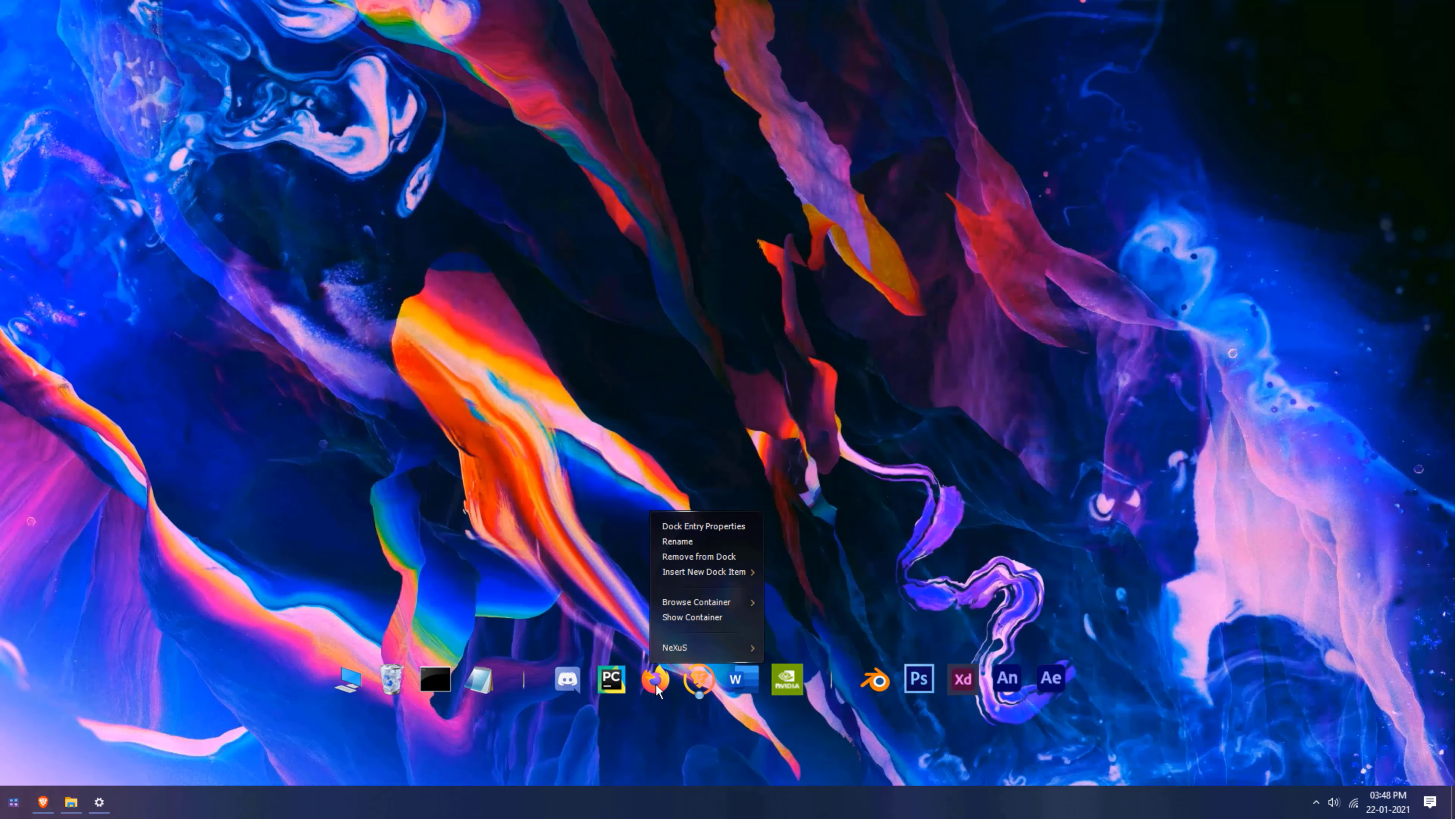
left_click(723, 529)
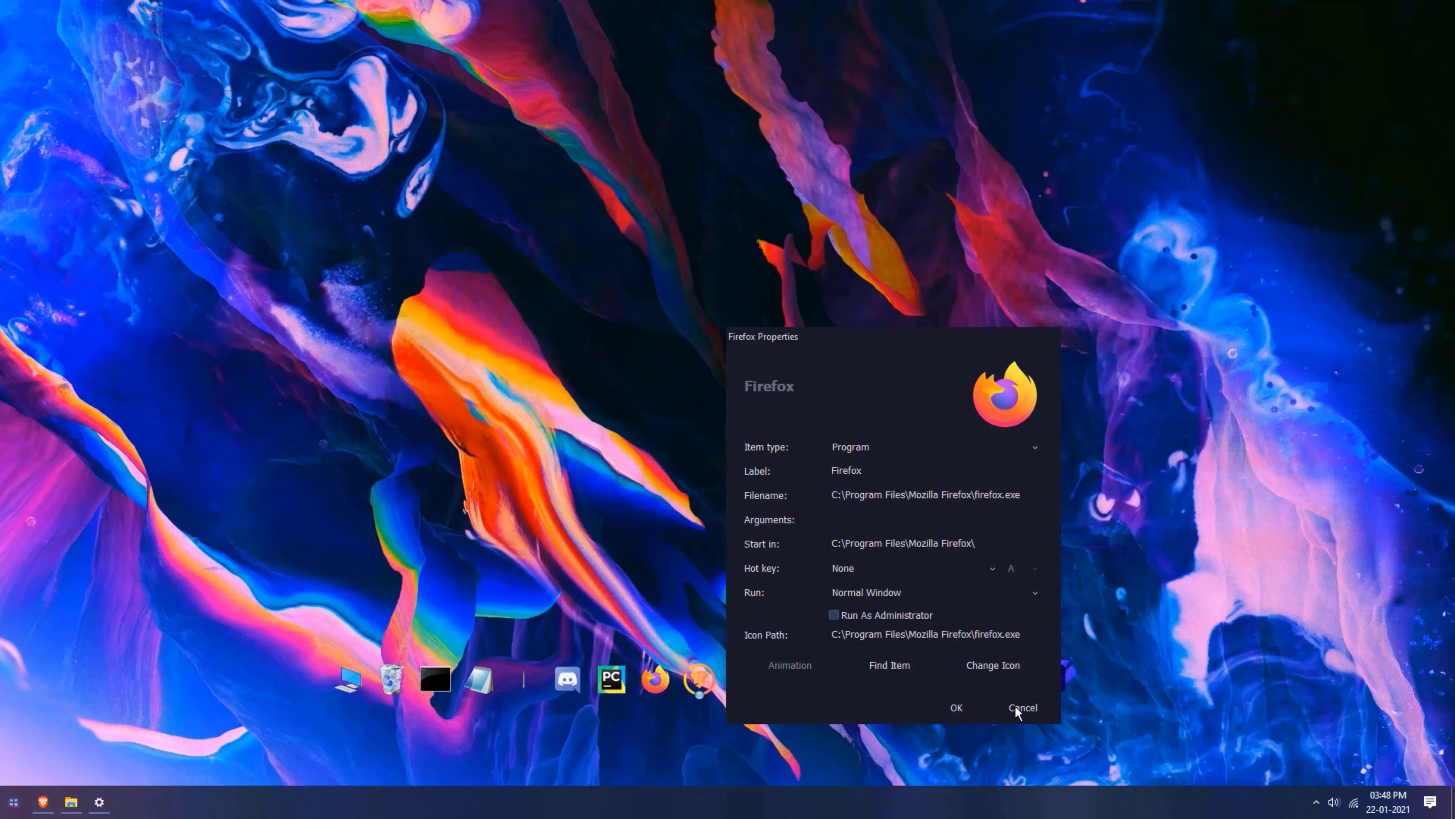
left_click(1010, 674)
left_click(1235, 506)
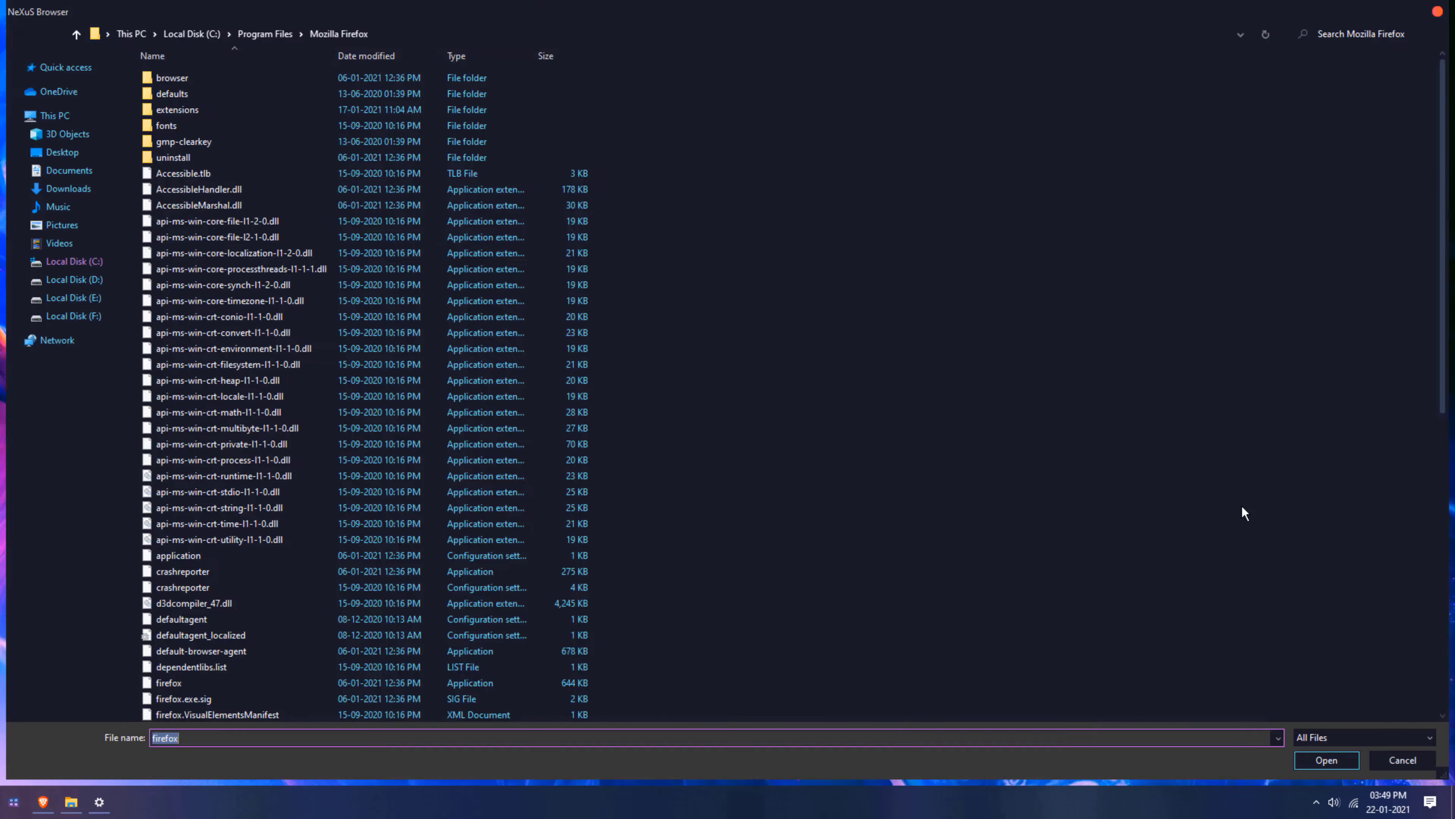
Step: Browse for Firefox's replacement icon in the folder F:\New folder\candy-icons\Windows Icons
left_click(60, 314)
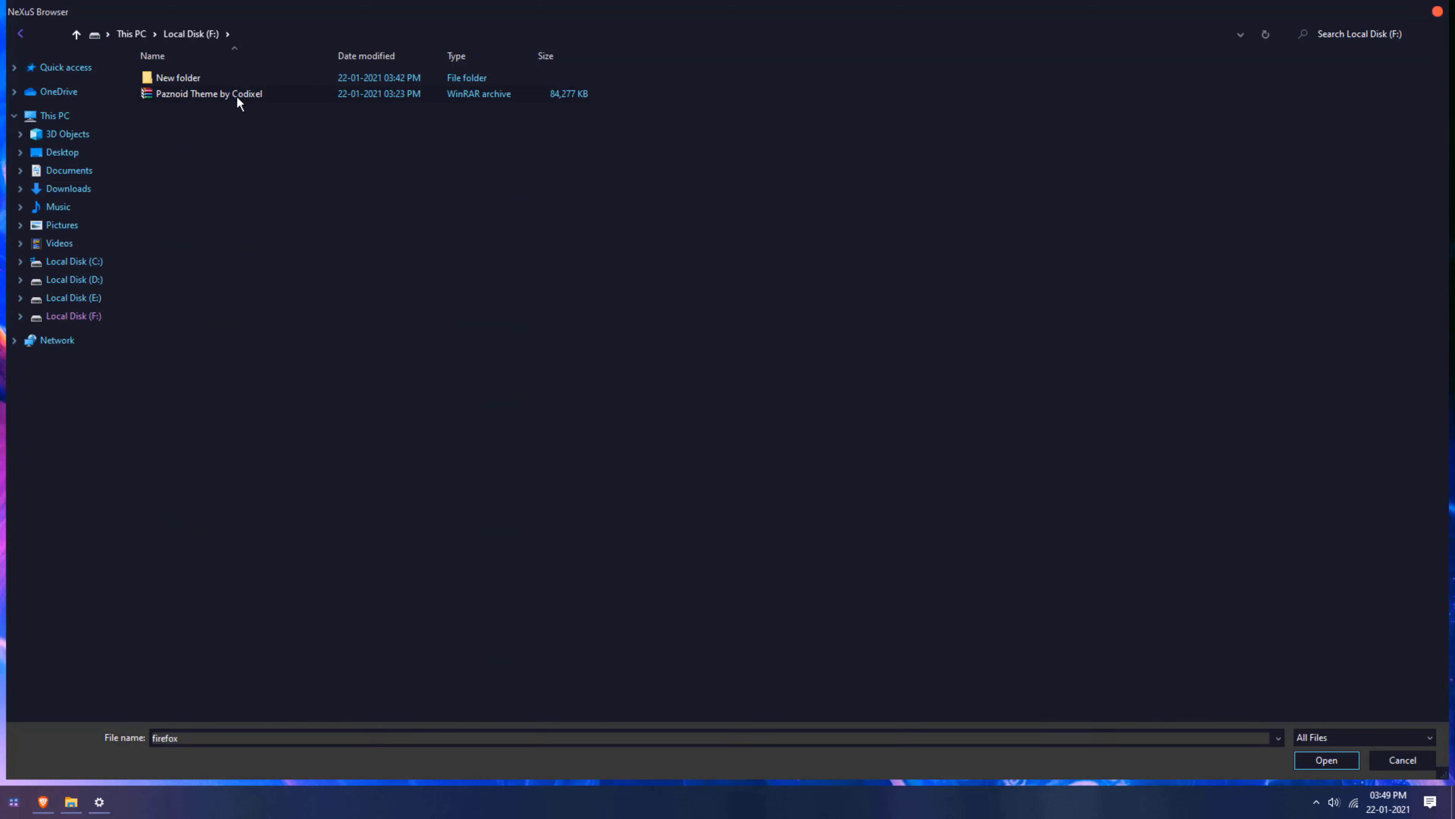
double_click(254, 77)
double_click(261, 95)
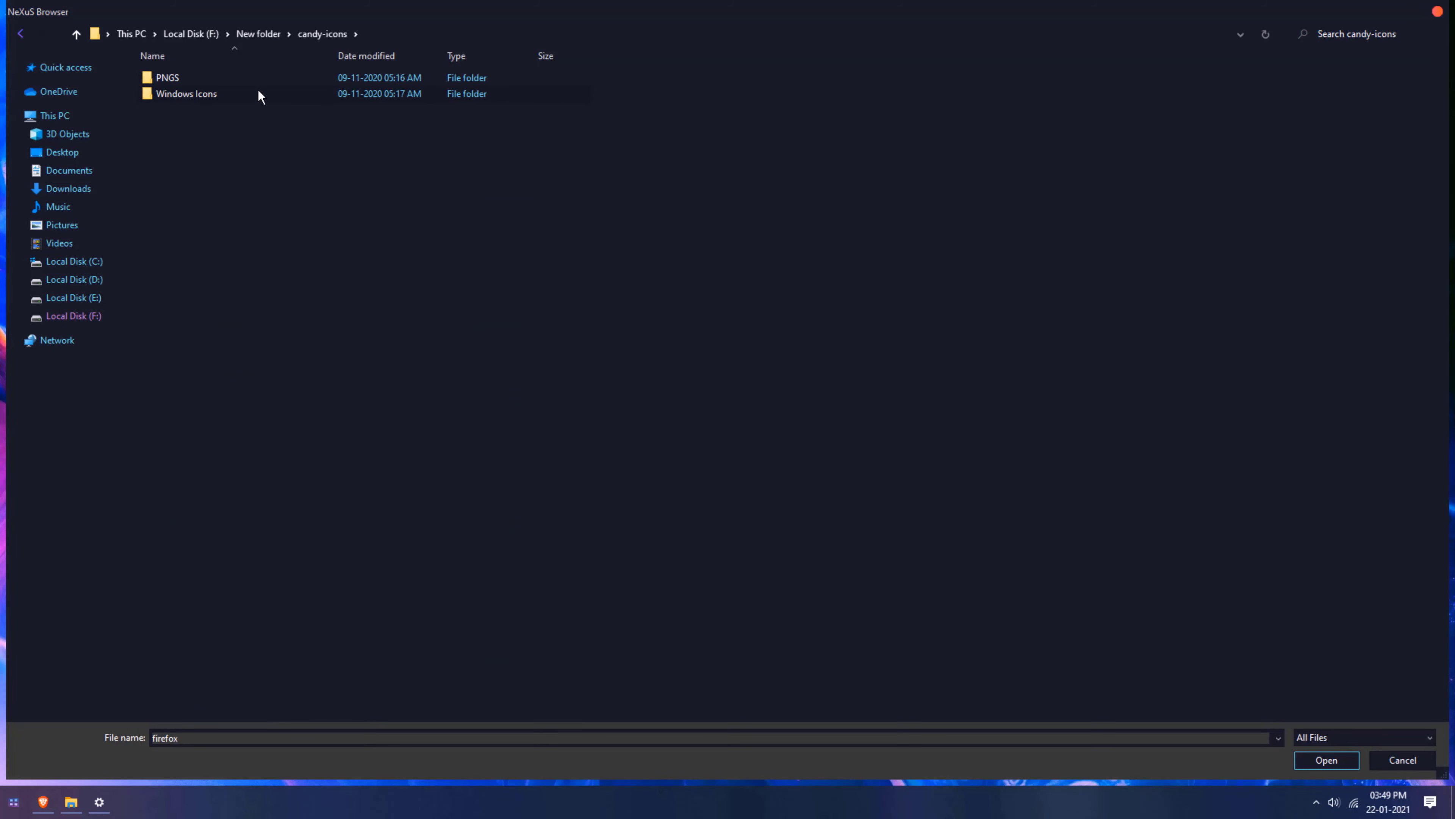
left_click(416, 35)
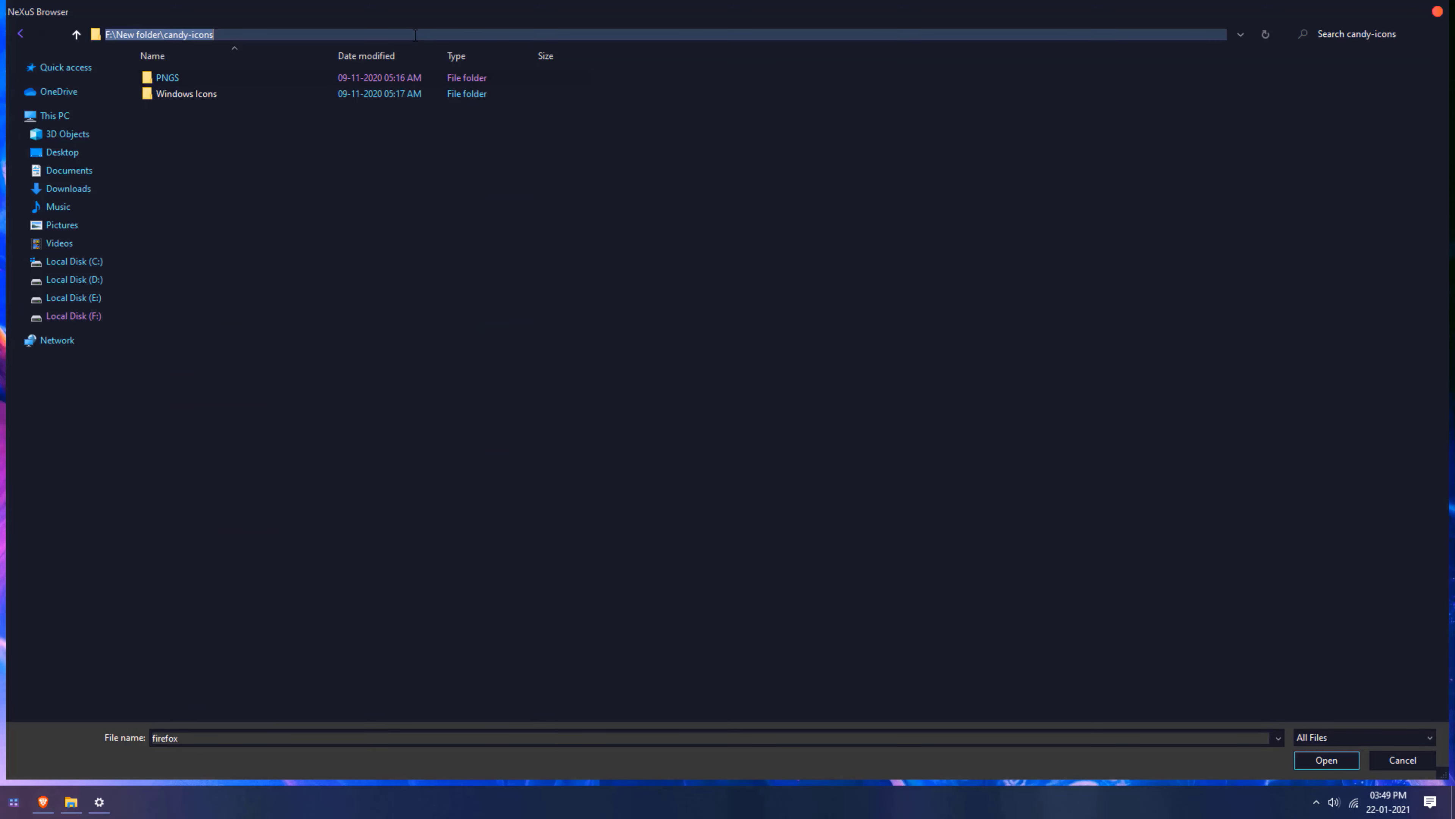
key("Escape")
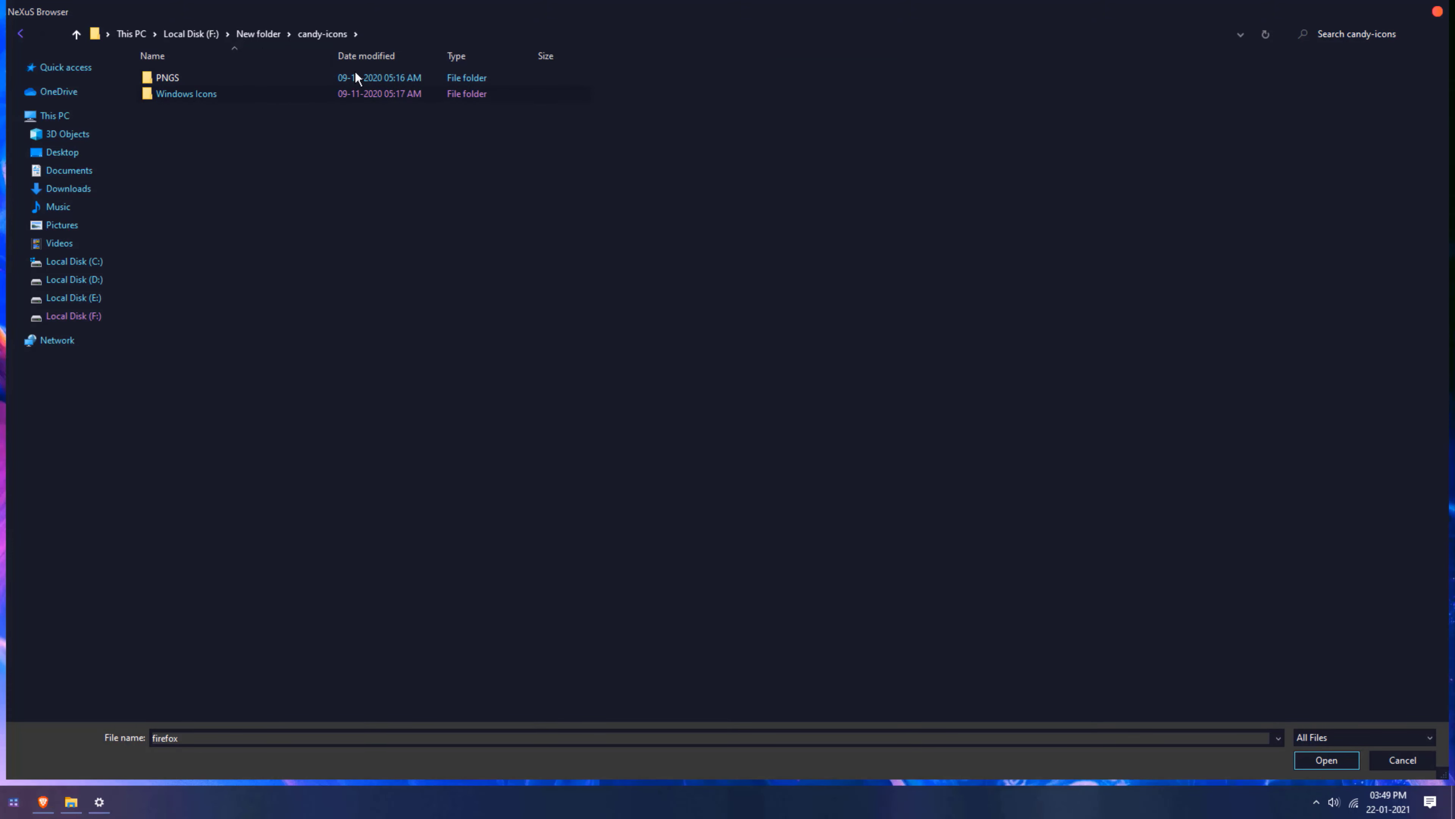
double_click(356, 94)
Step: Copy the path of the Windows Icons folder for reuse with other dock entries
left_click(446, 35)
key("ctrl+c")
right_click(459, 35)
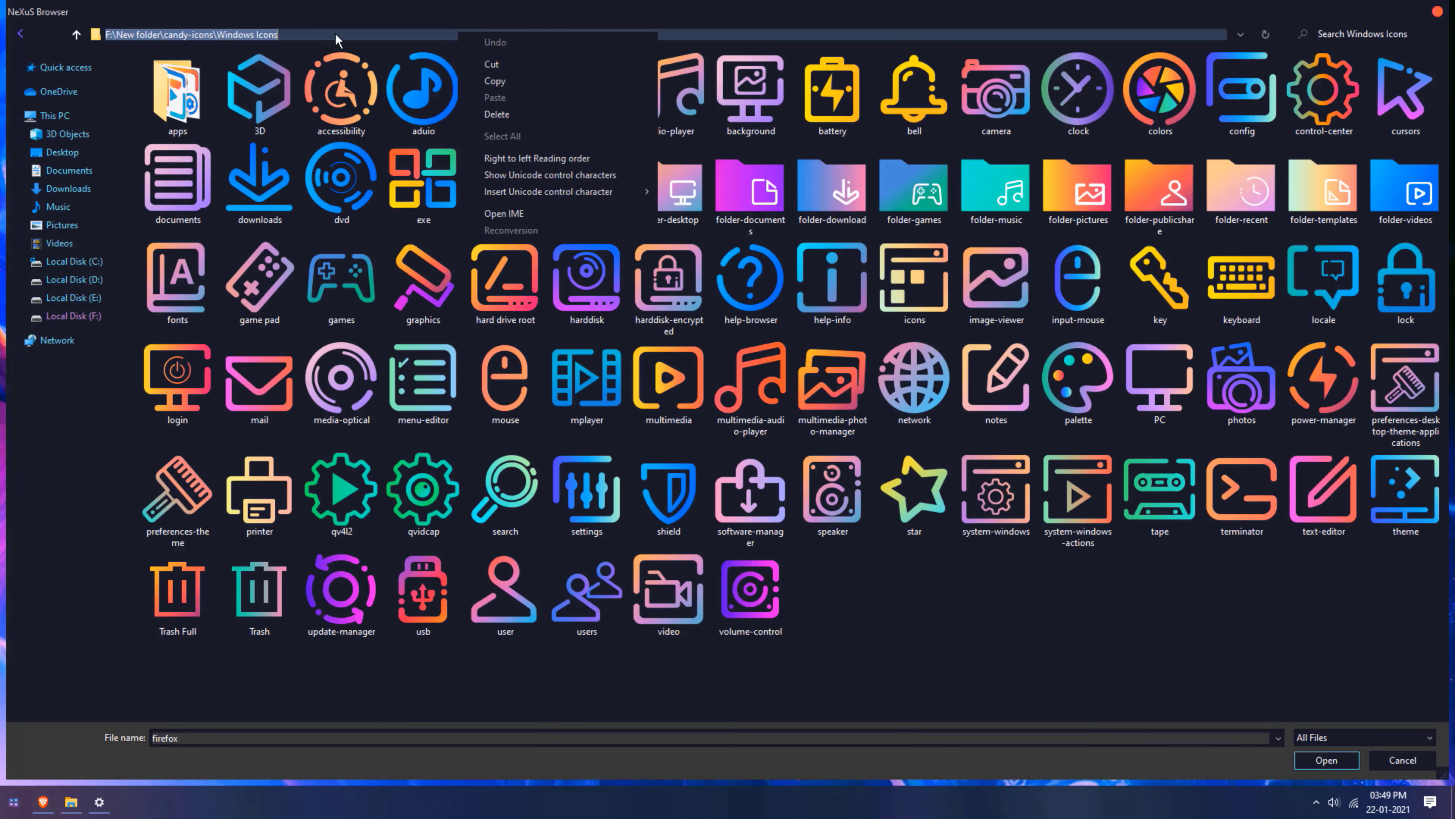
left_click(548, 83)
Step: Search the apps subfolder for firefox and apply the firefox icon to Firefox's dock entry
double_click(204, 109)
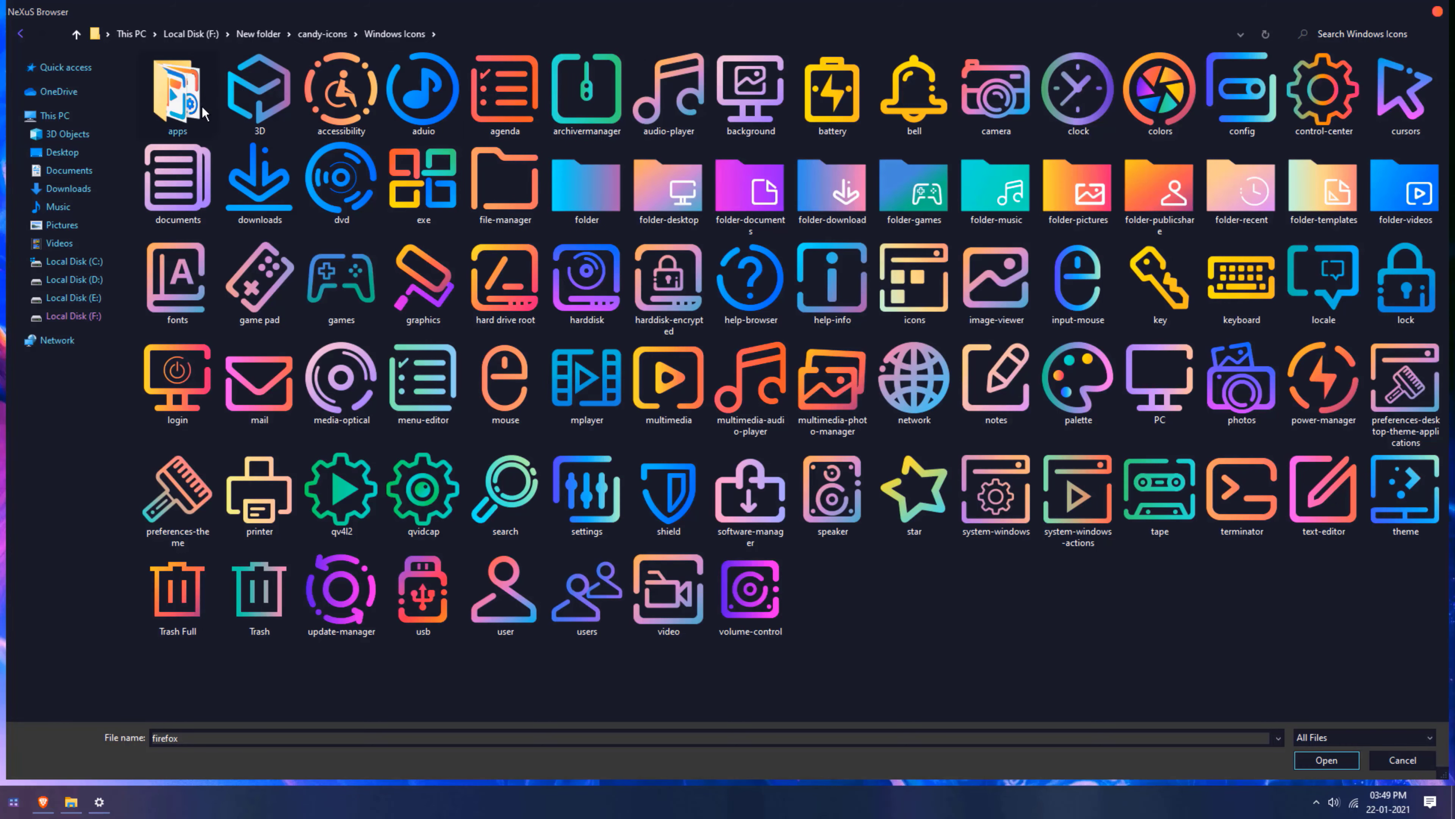
left_click(1362, 35)
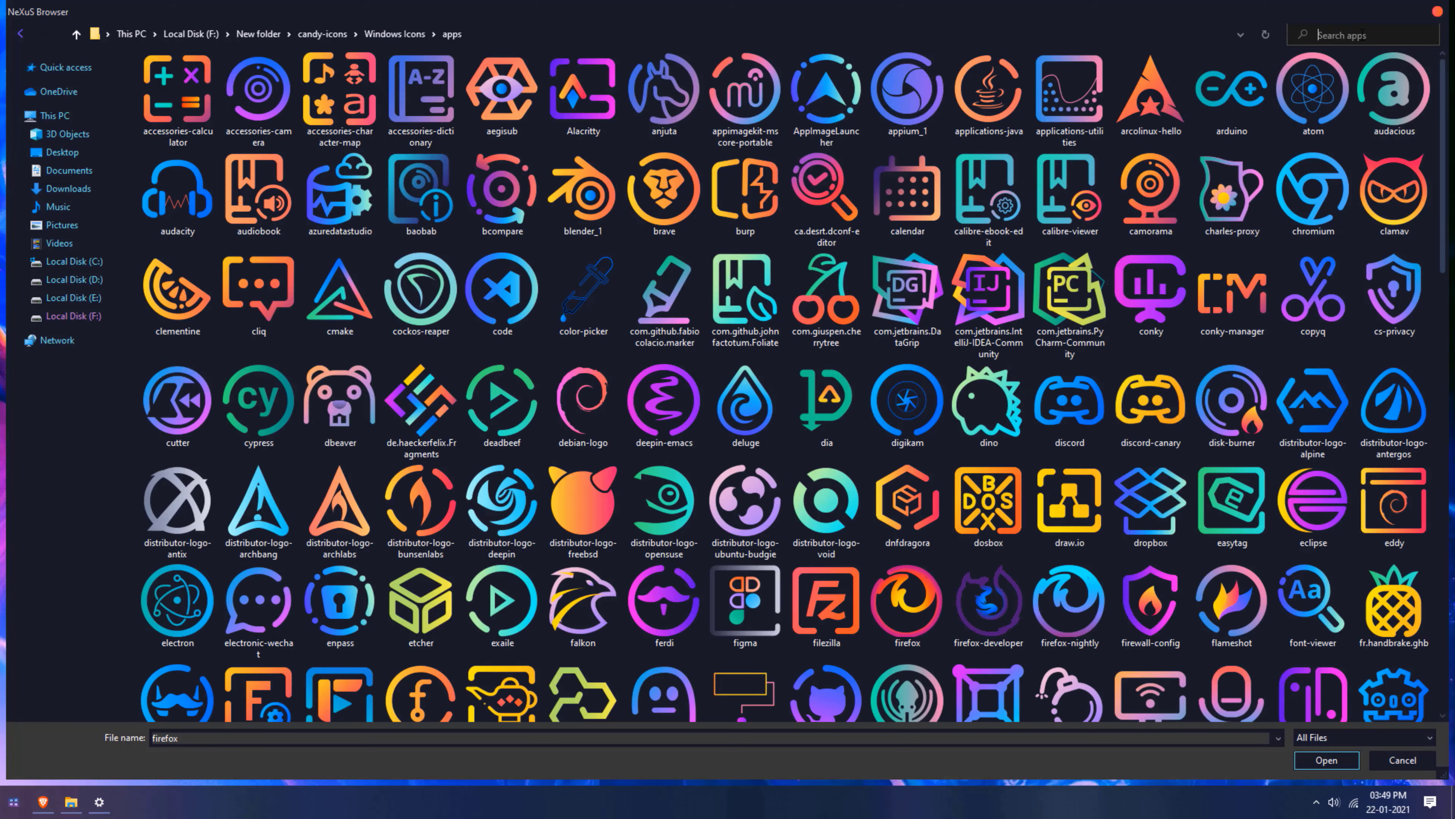
type("firefox")
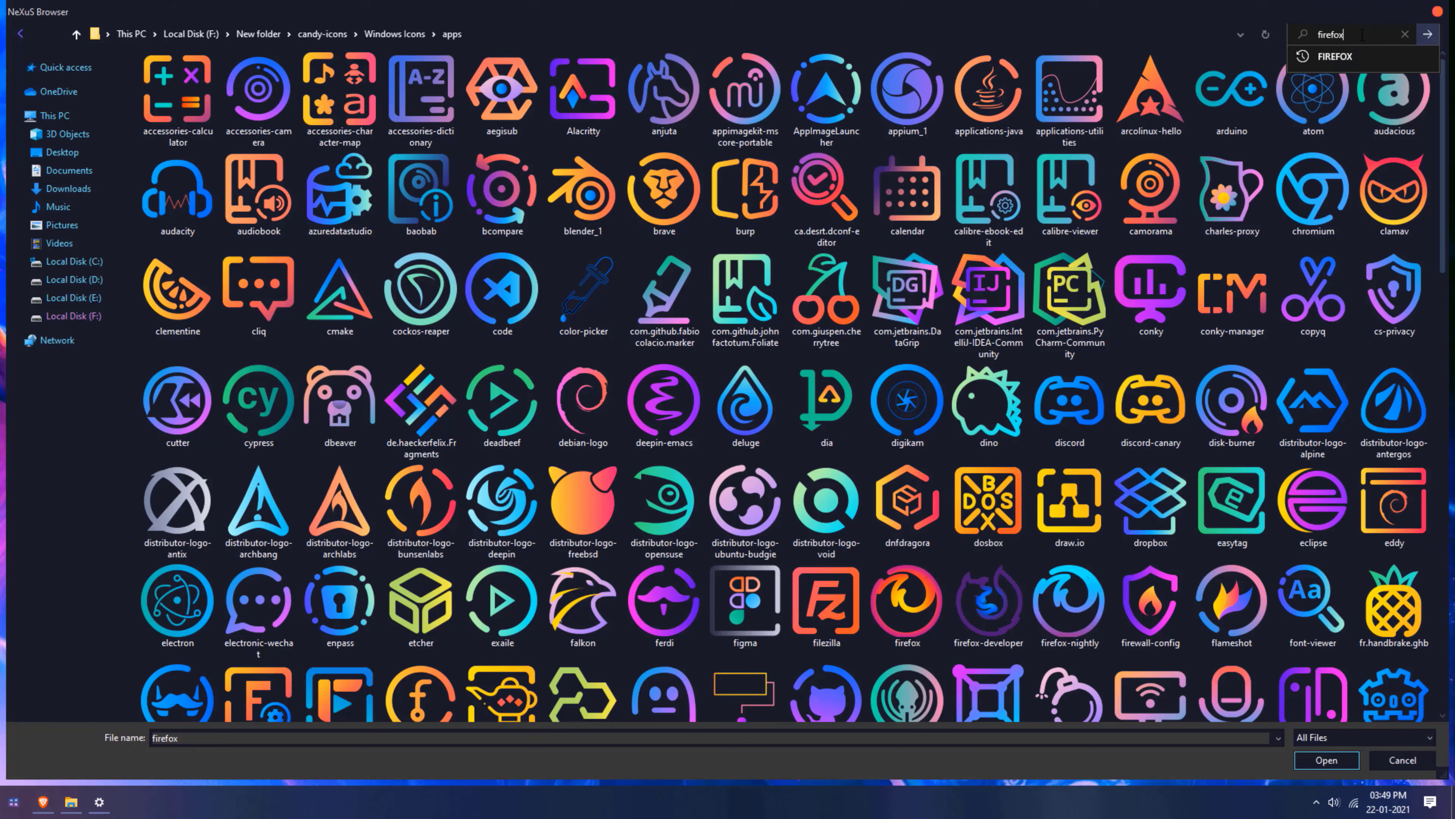
key("Return")
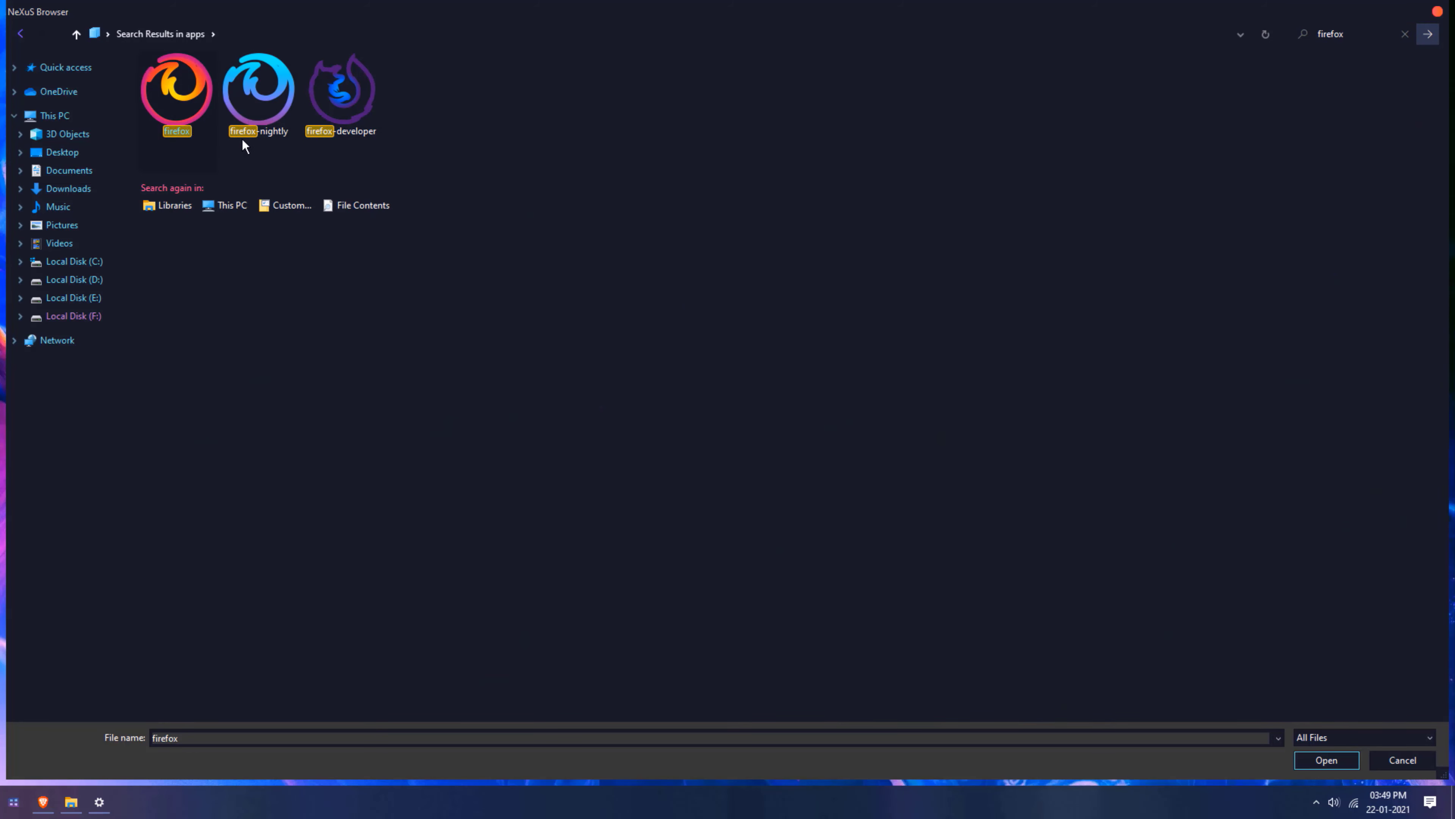
left_click(1321, 763)
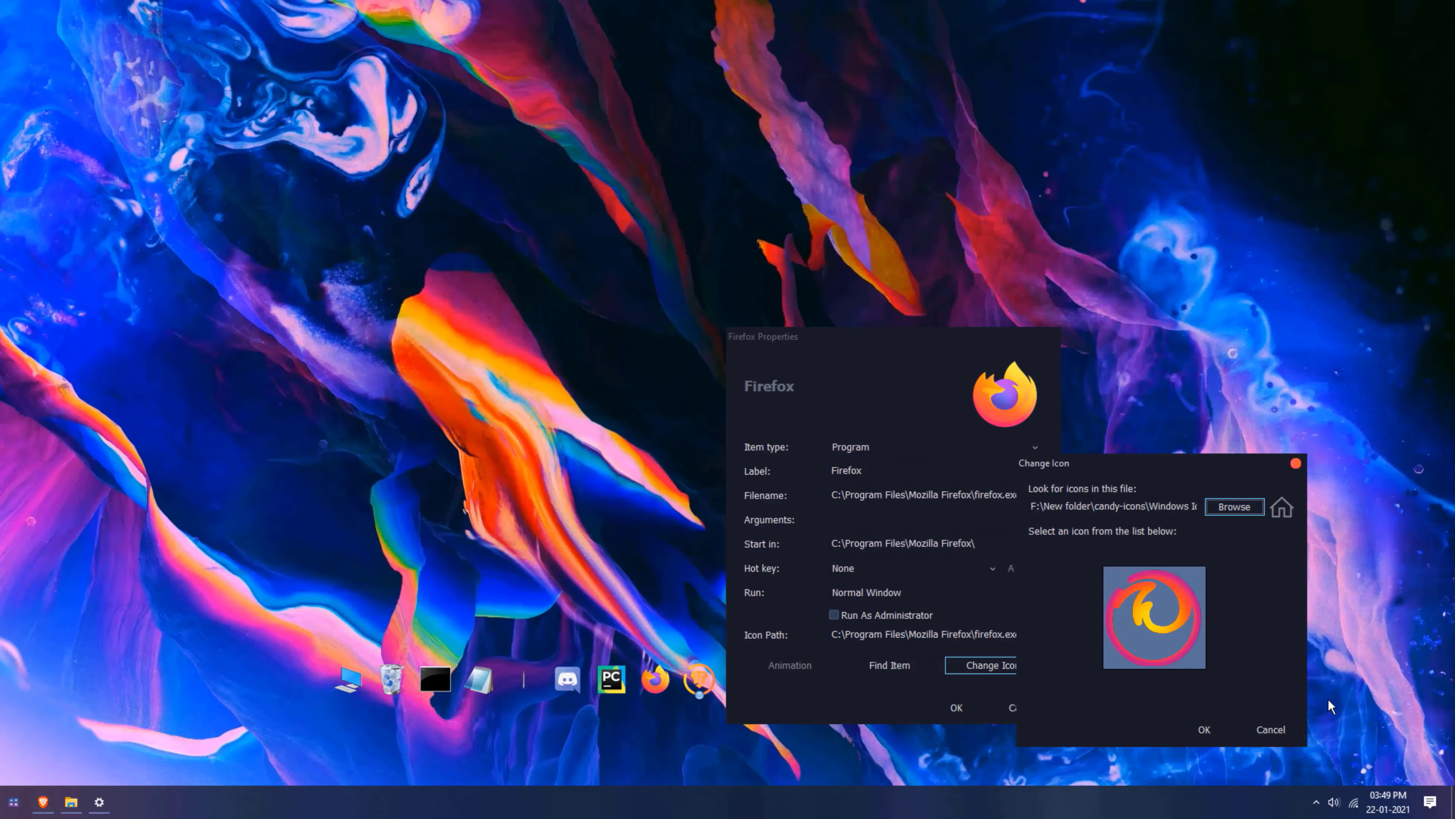
left_click(1208, 734)
left_click(952, 705)
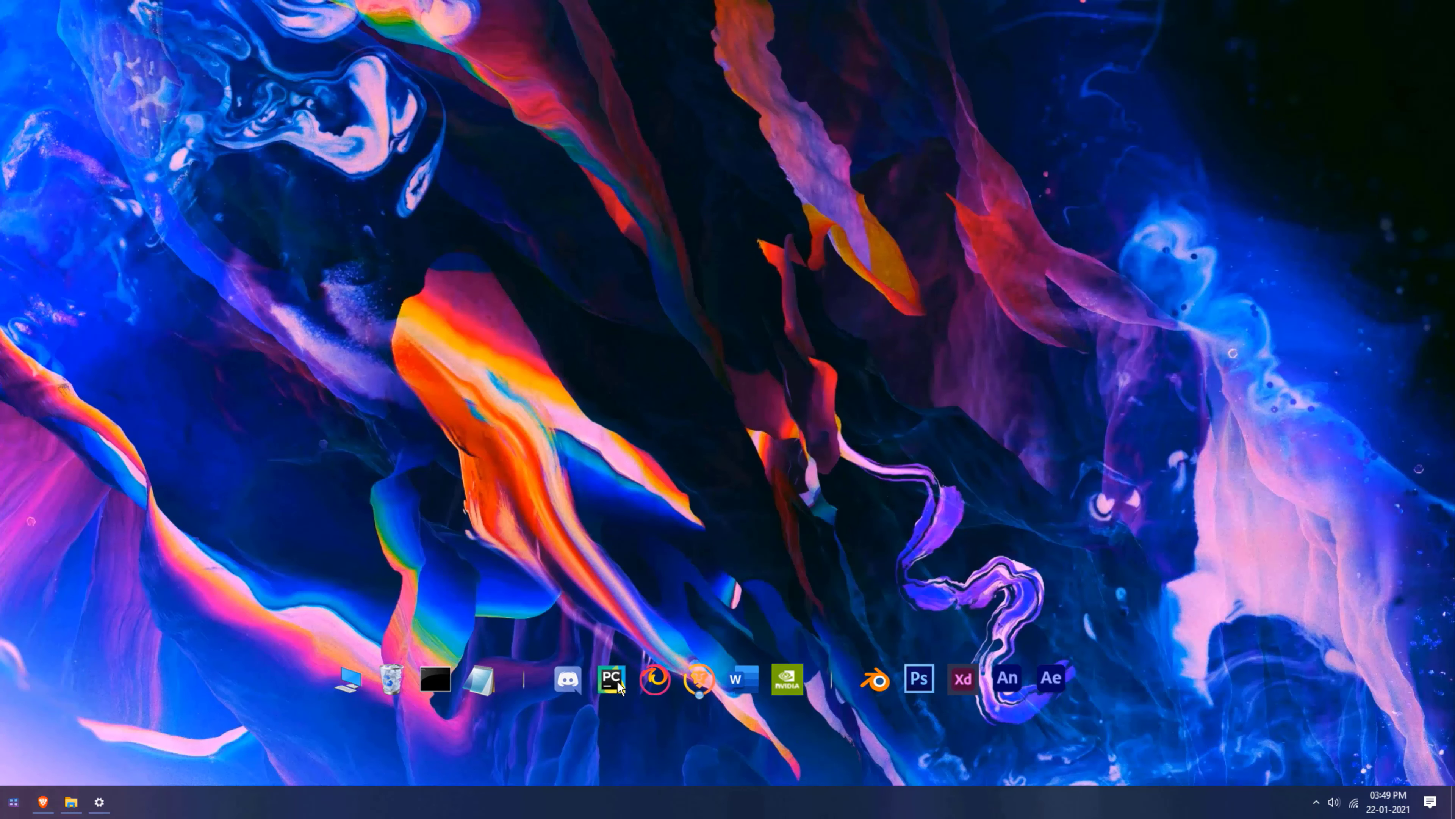
Step: Open the dock entry properties of PyCharm Community Edition and start browsing for a replacement icon file
right_click(654, 679)
left_click(659, 530)
left_click(1010, 687)
left_click(1246, 505)
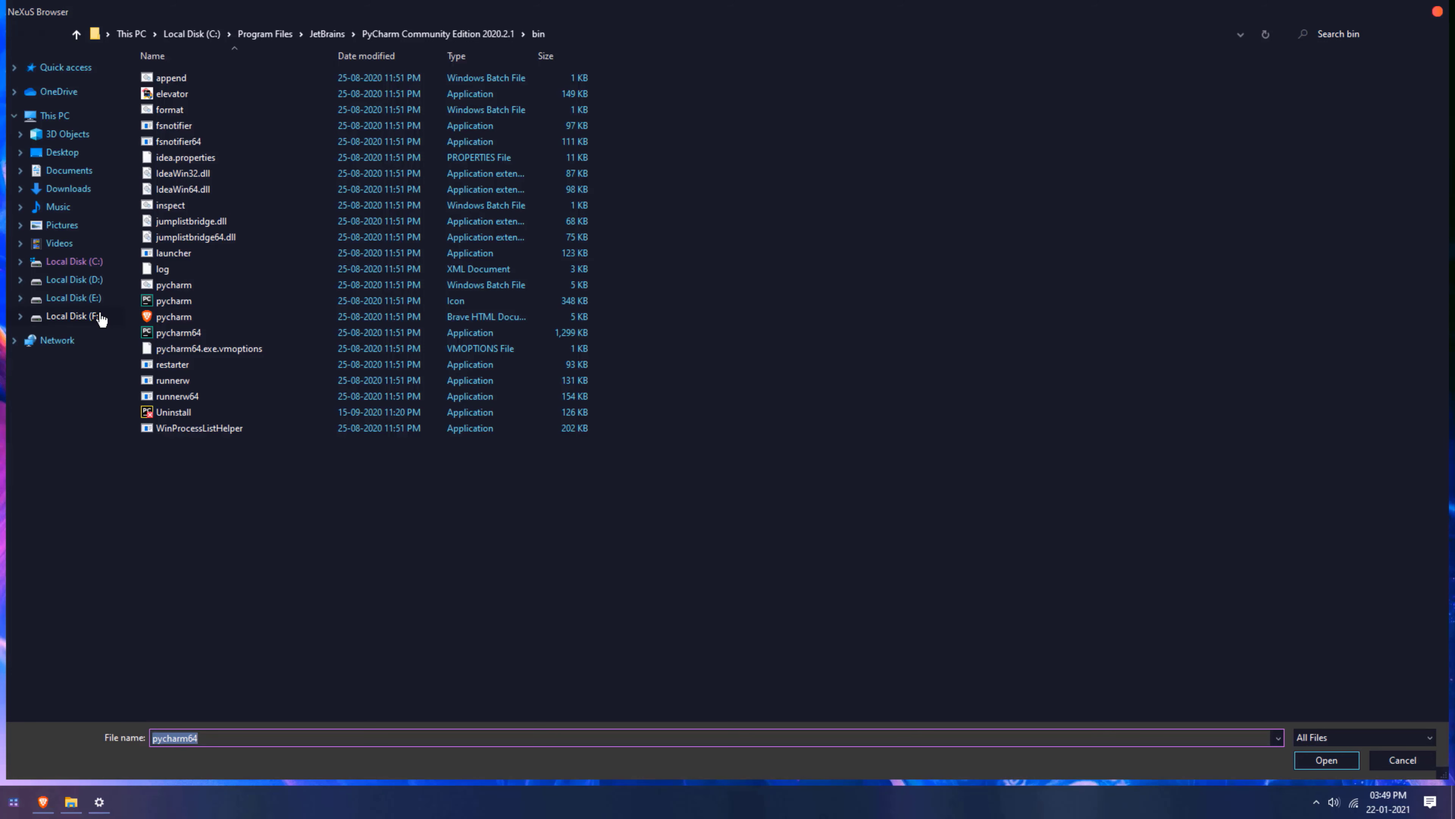
Step: Go to the copied path F:\New folder\candy-icons\Windows Icons for PyCharm's icon and open its apps subfolder
left_click(97, 316)
double_click(266, 80)
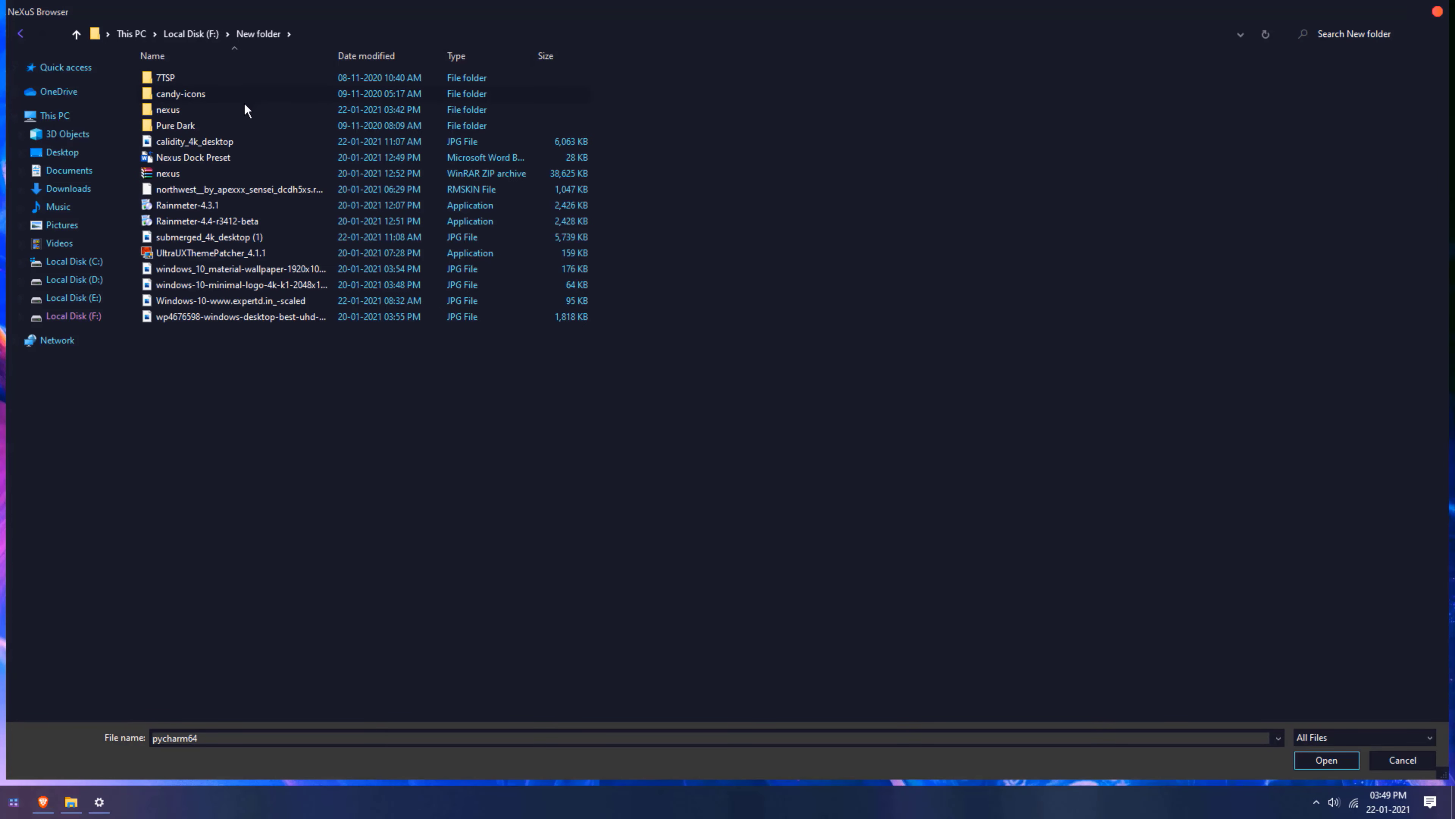
left_click(352, 34)
key("ctrl+v")
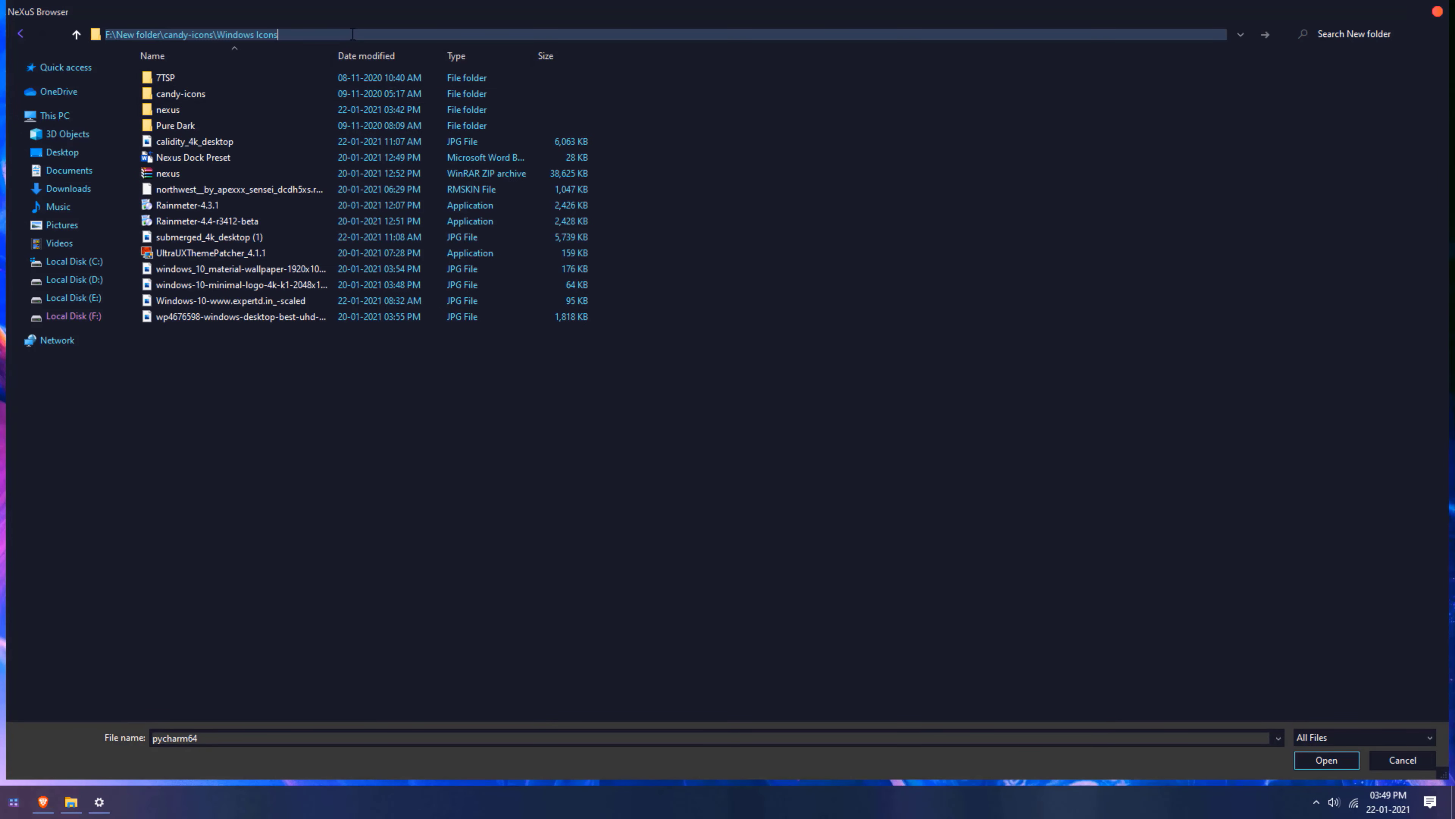
key("Return")
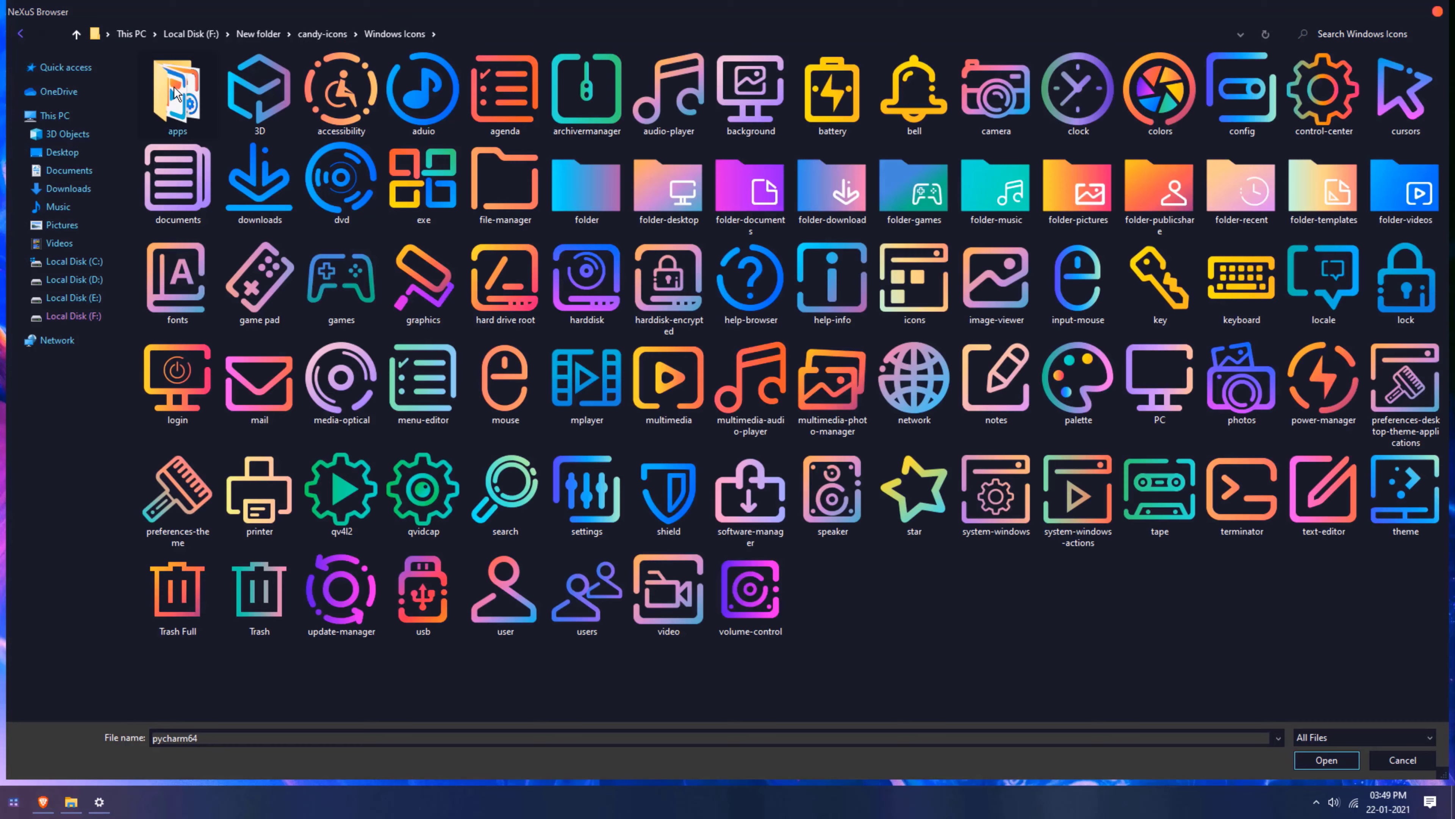
double_click(182, 88)
Step: Search for pycharm and apply the com.jetbrains.PyCharm-Community icon to PyCharm's dock entry
left_click(1383, 32)
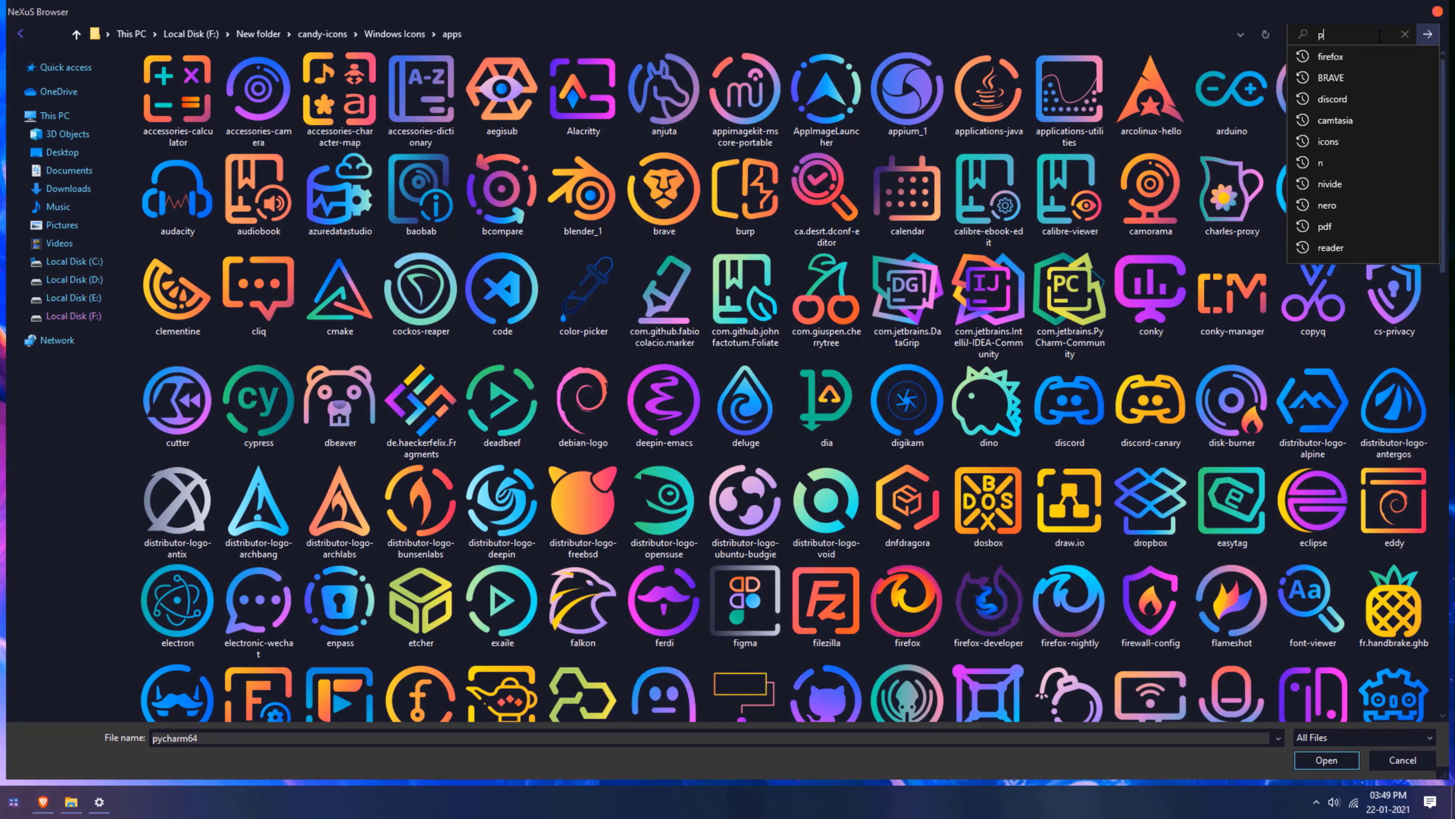
type("pycharm")
key("Return")
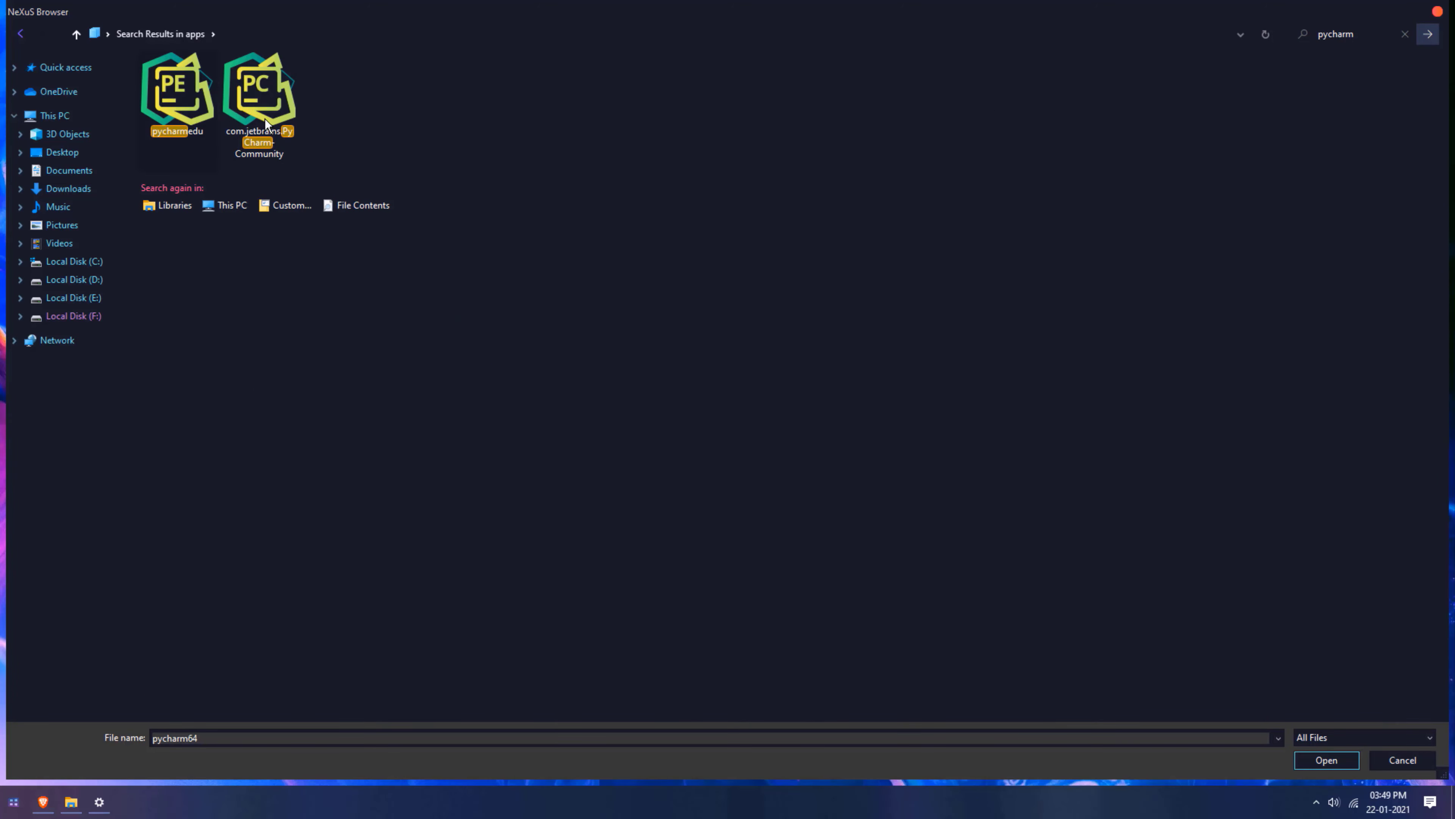
left_click(281, 125)
left_click(1295, 763)
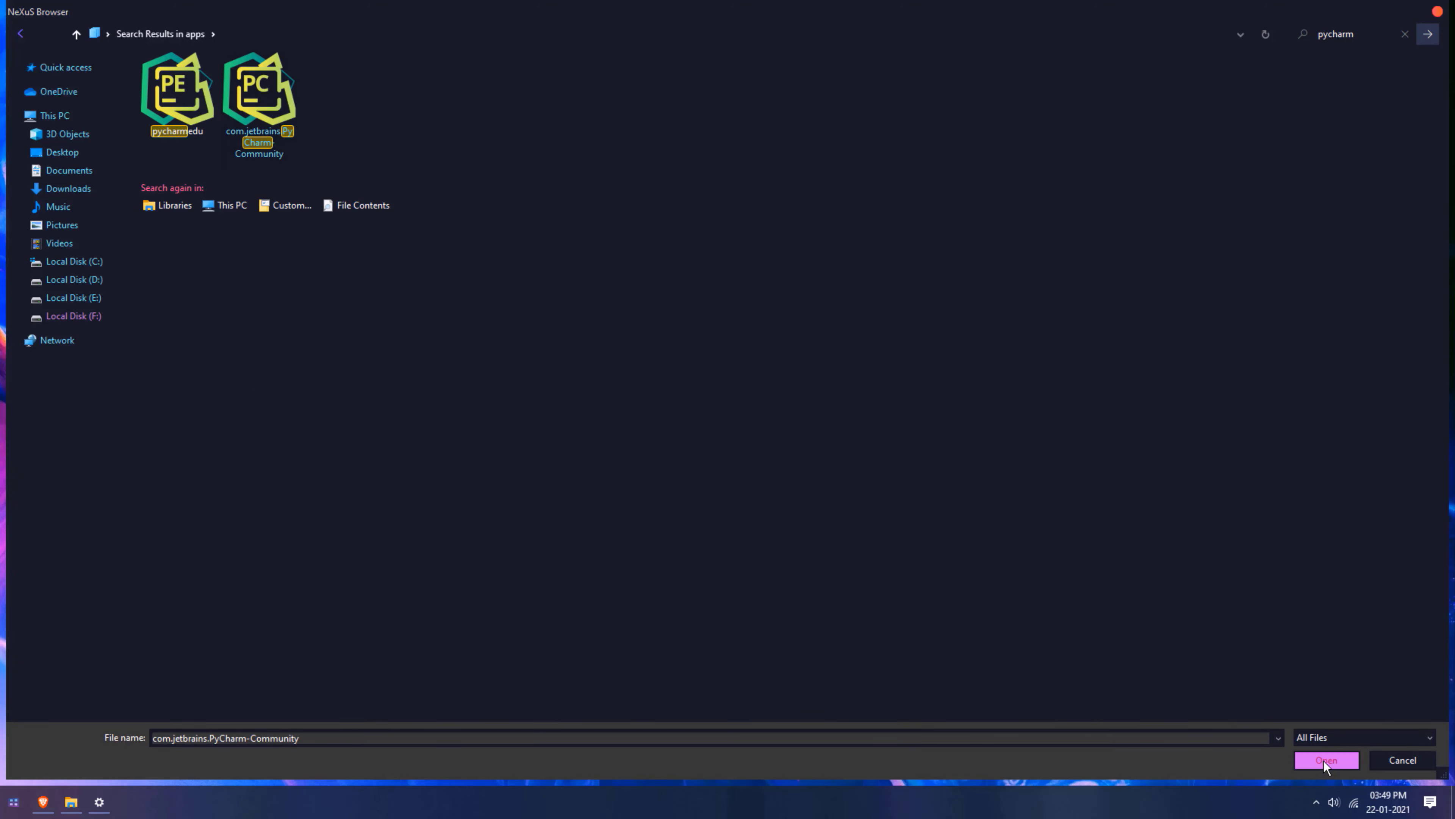
left_click(1024, 693)
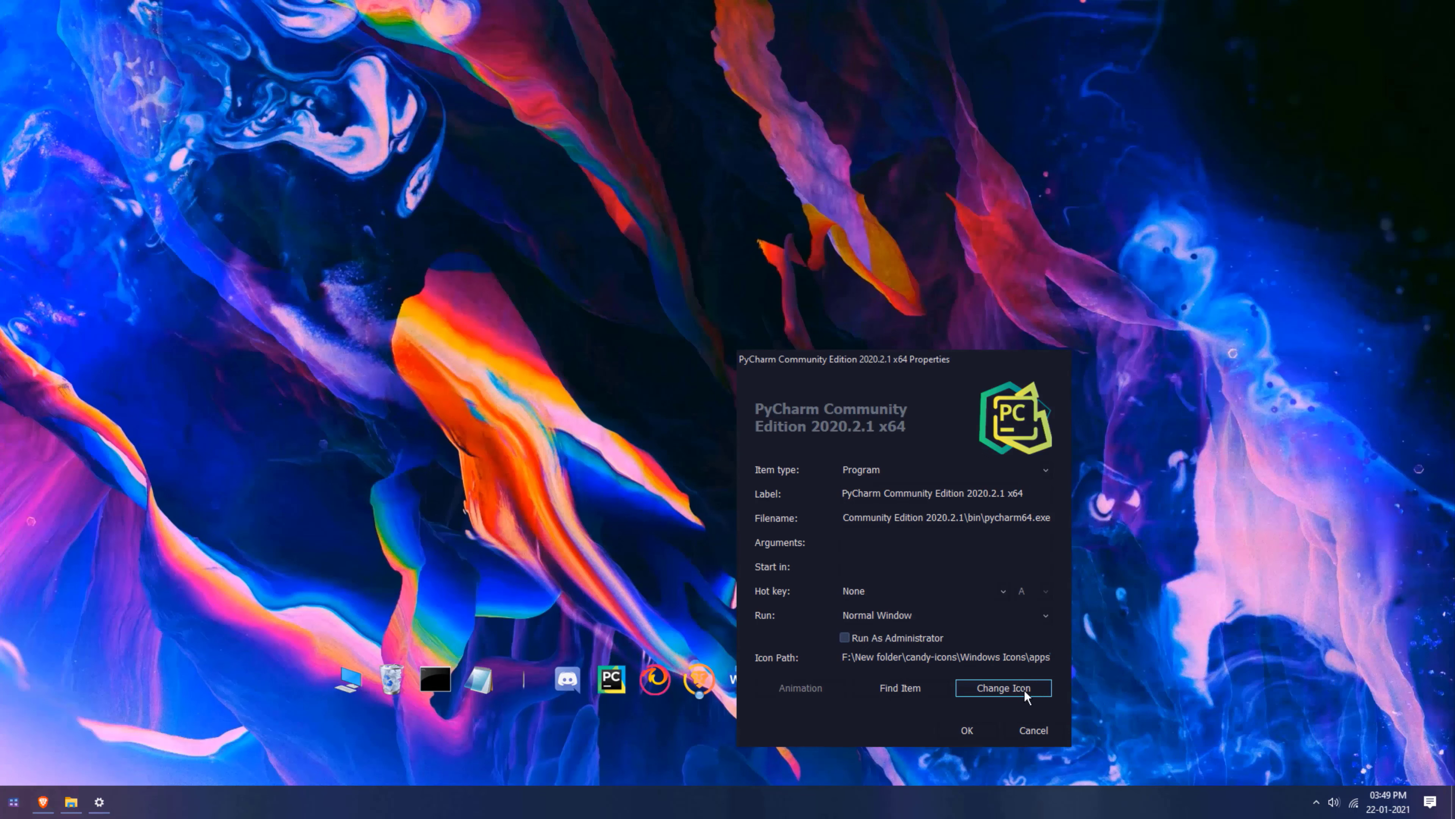
left_click(973, 729)
Step: Open the dock entry properties of Discord and start browsing for a replacement icon file
right_click(560, 696)
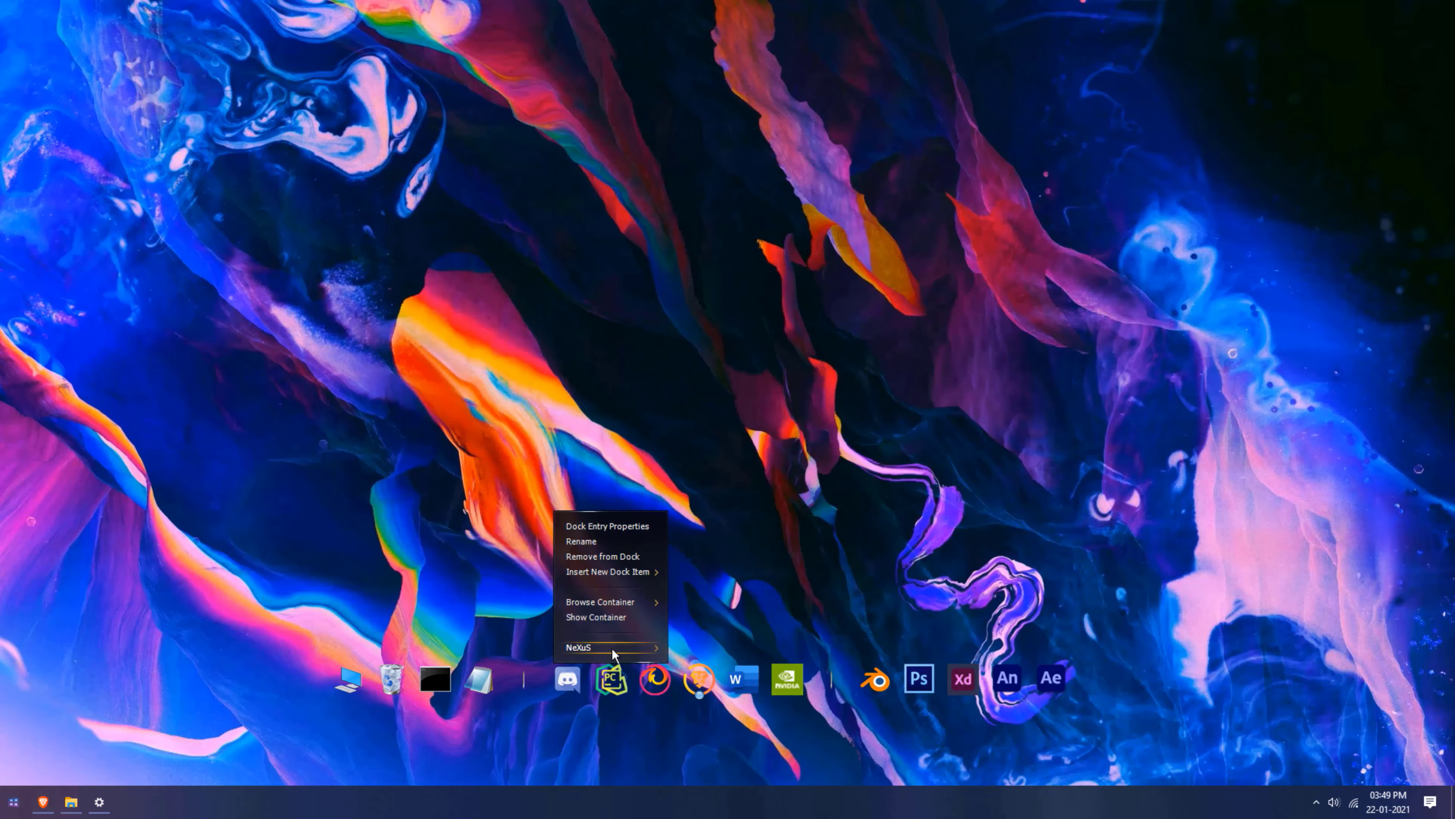
left_click(616, 527)
left_click(923, 709)
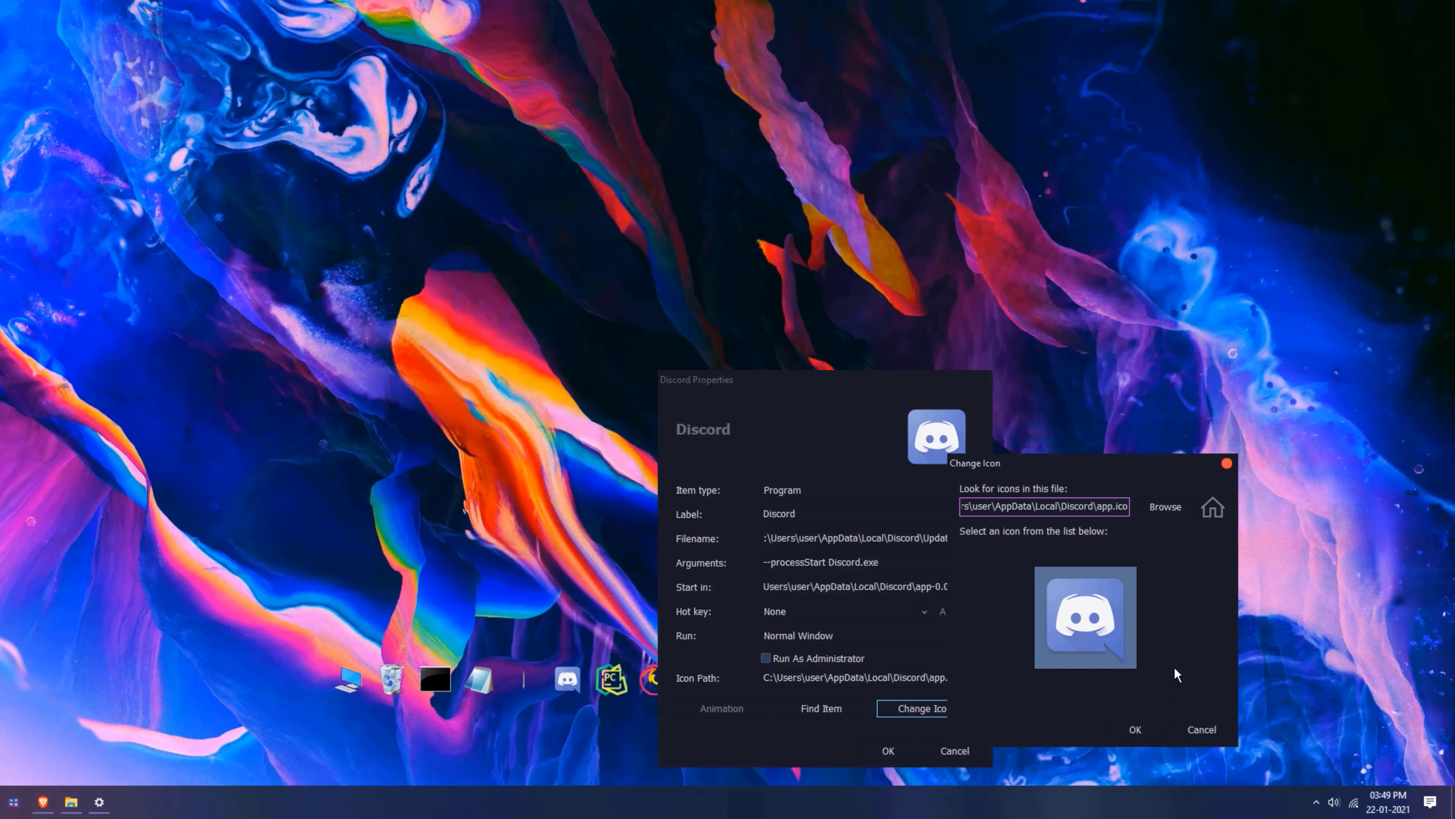
left_click(1165, 506)
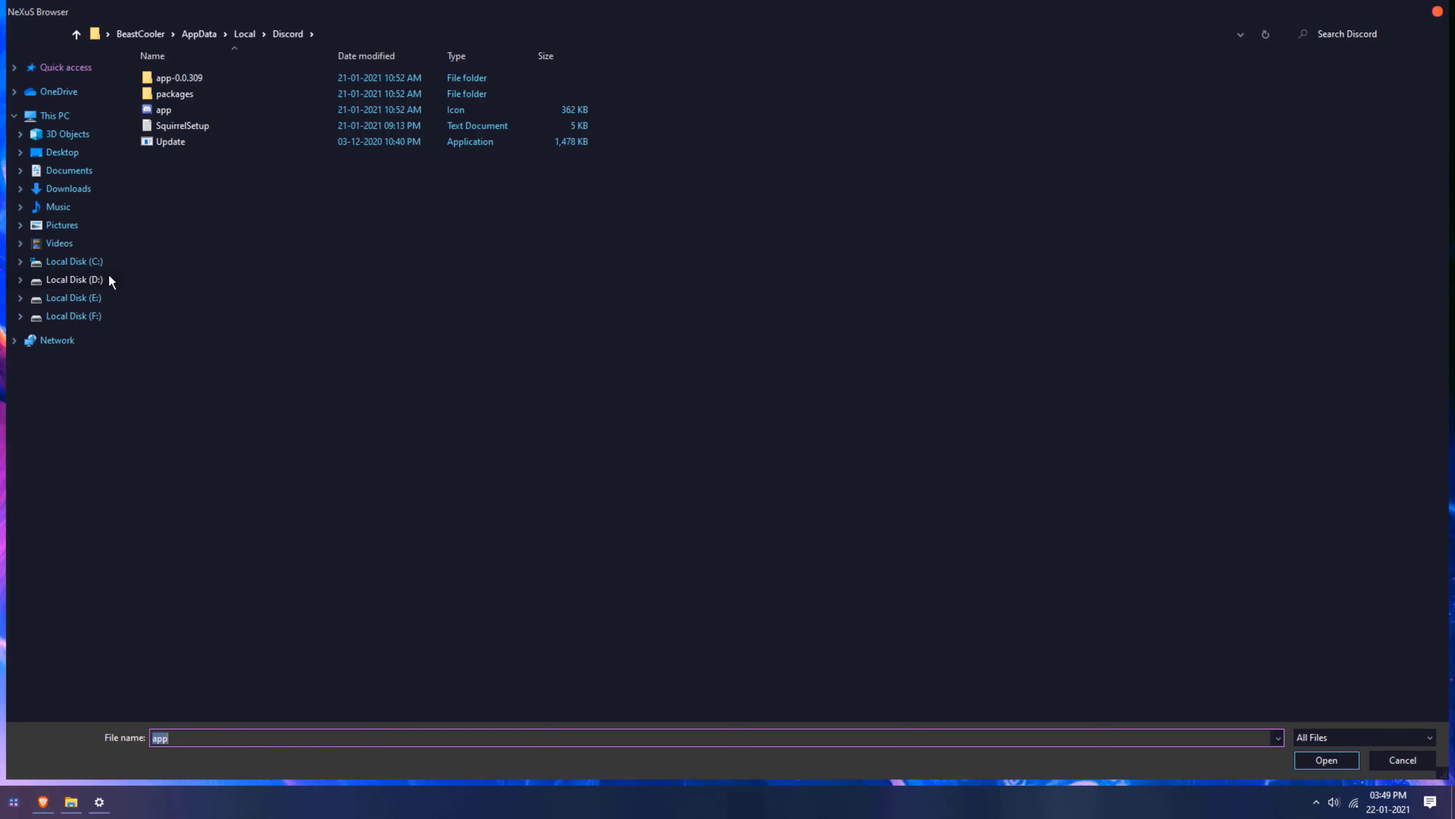
Step: Go to F:\New folder\candy-icons\Windows Icons for Discord's replacement icon and open its apps subfolder
left_click(350, 34)
type("F:\\New folder\\candy-icons\\Windows Icons")
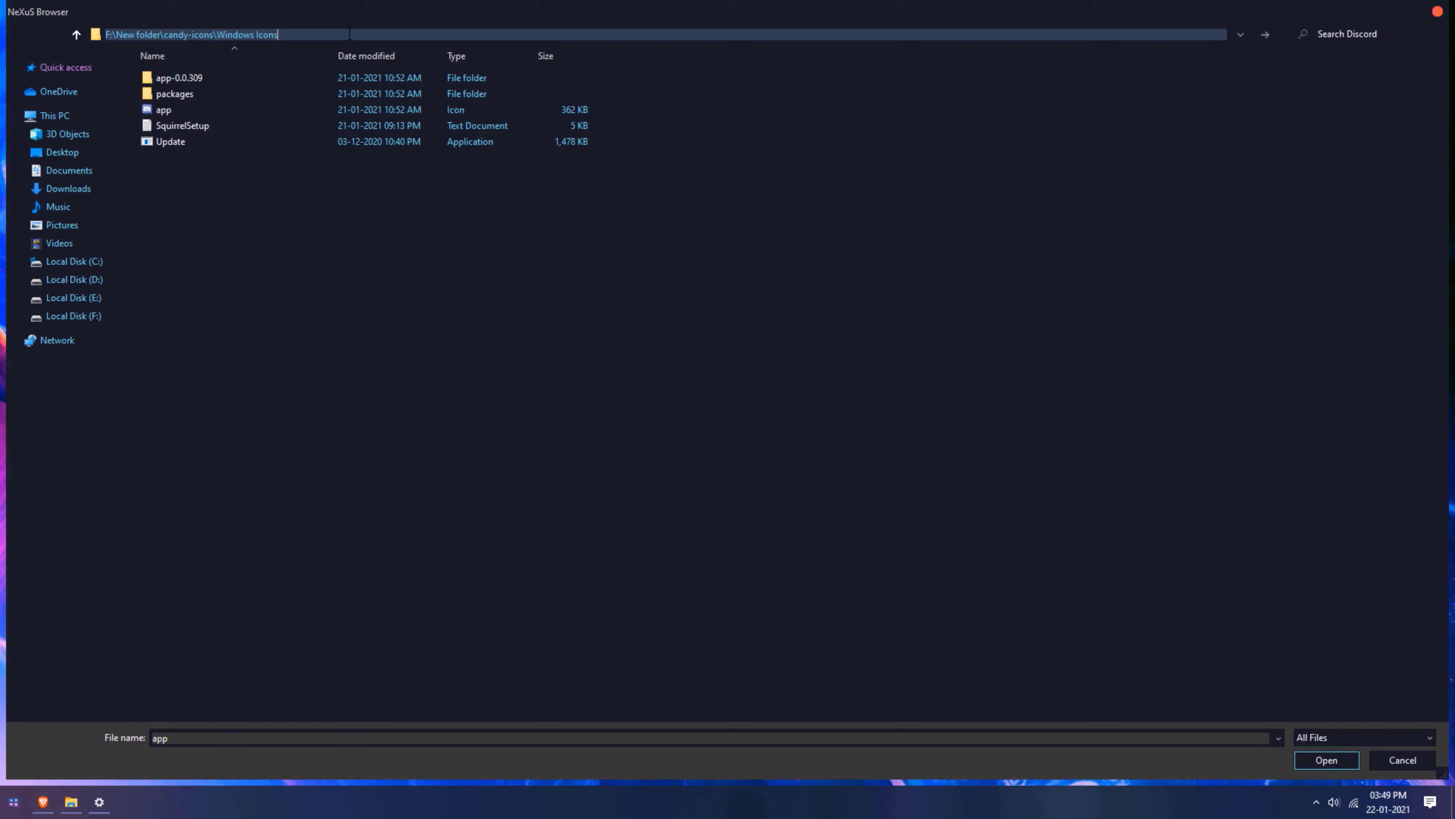
key("Return")
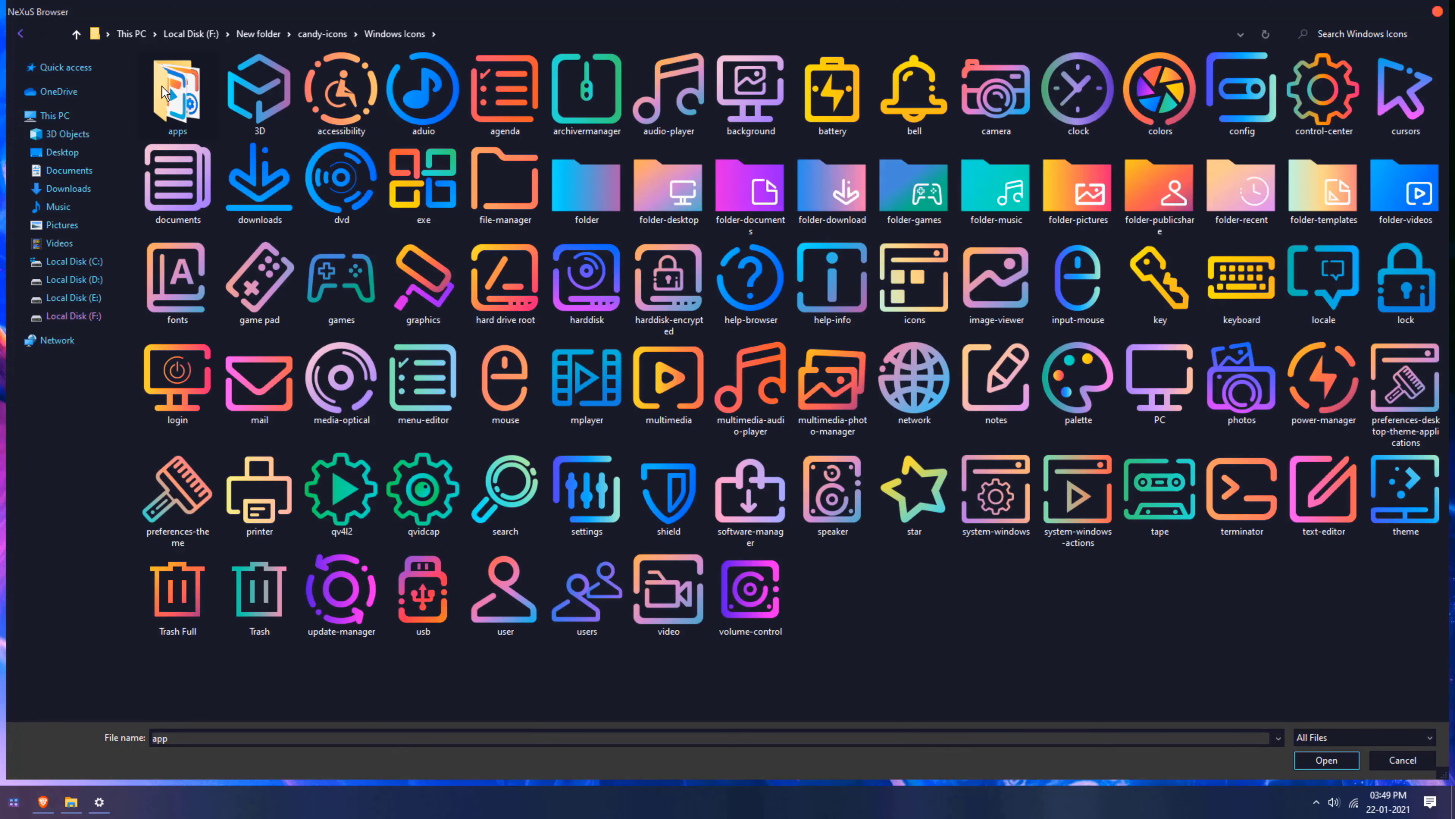
double_click(1117, 89)
Step: Search the apps folder for discord and apply the discord icon to Discord's dock entry
left_click(1337, 35)
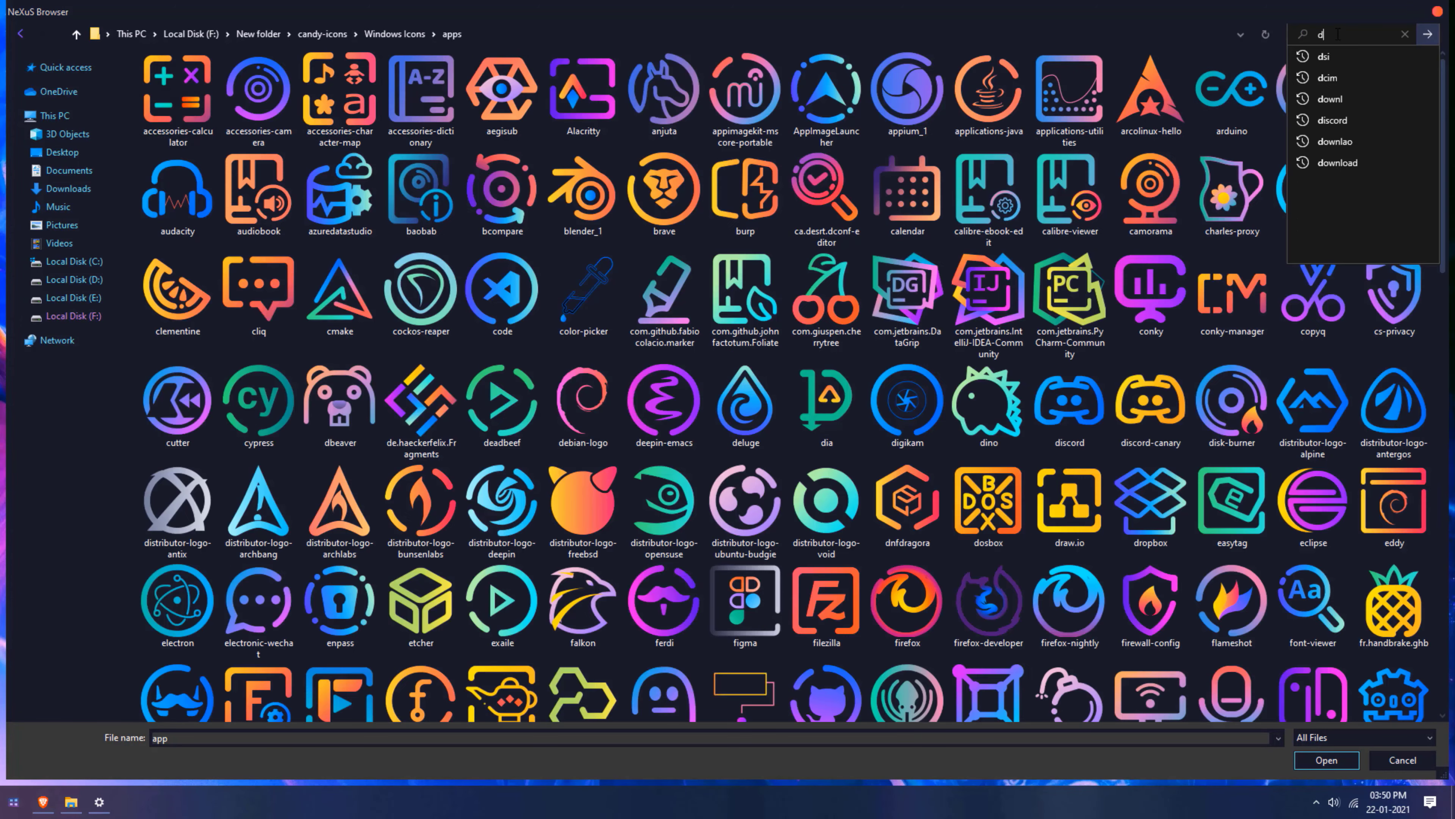
type("discord")
key("Return")
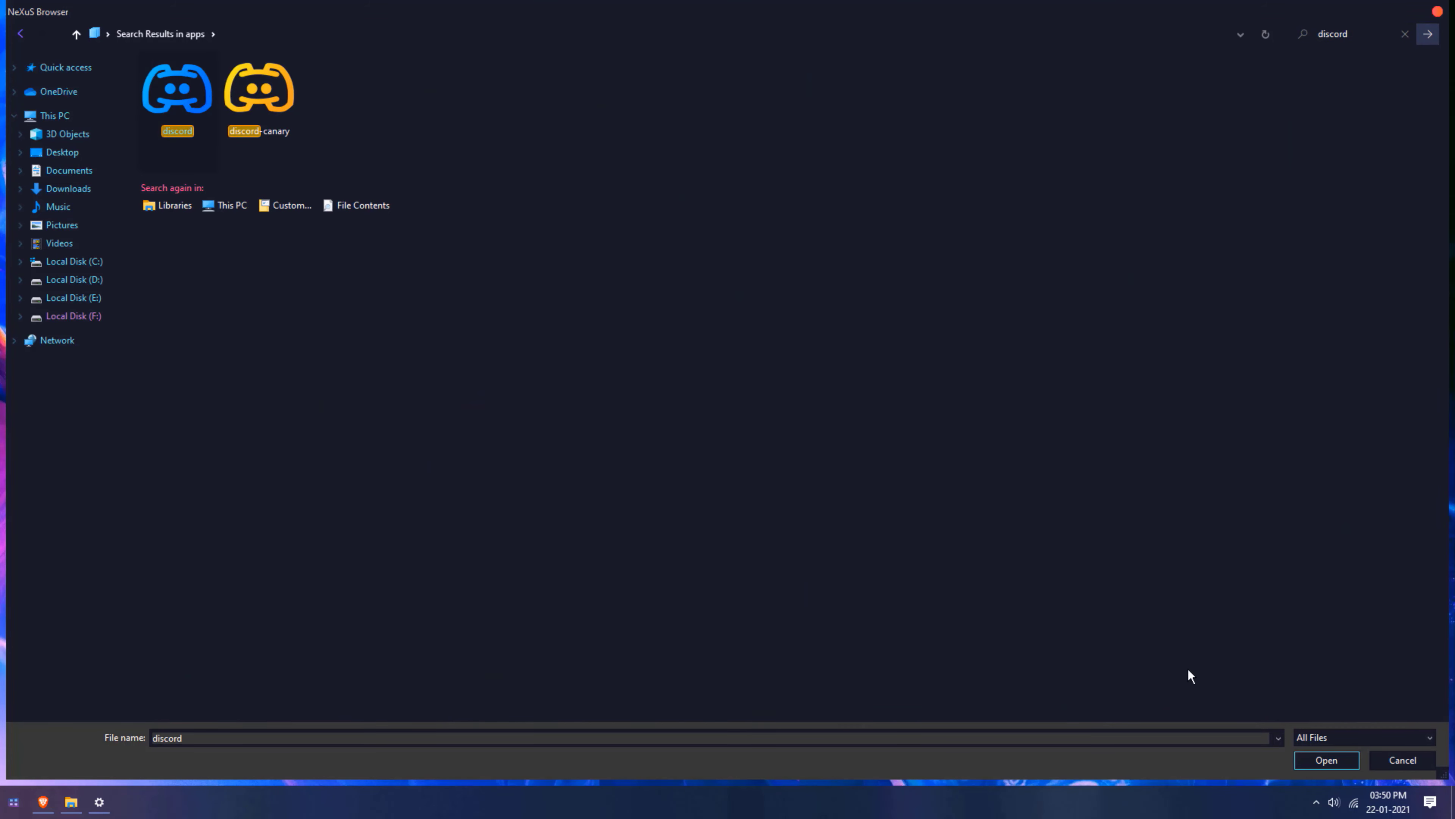
left_click(1317, 761)
left_click(1122, 733)
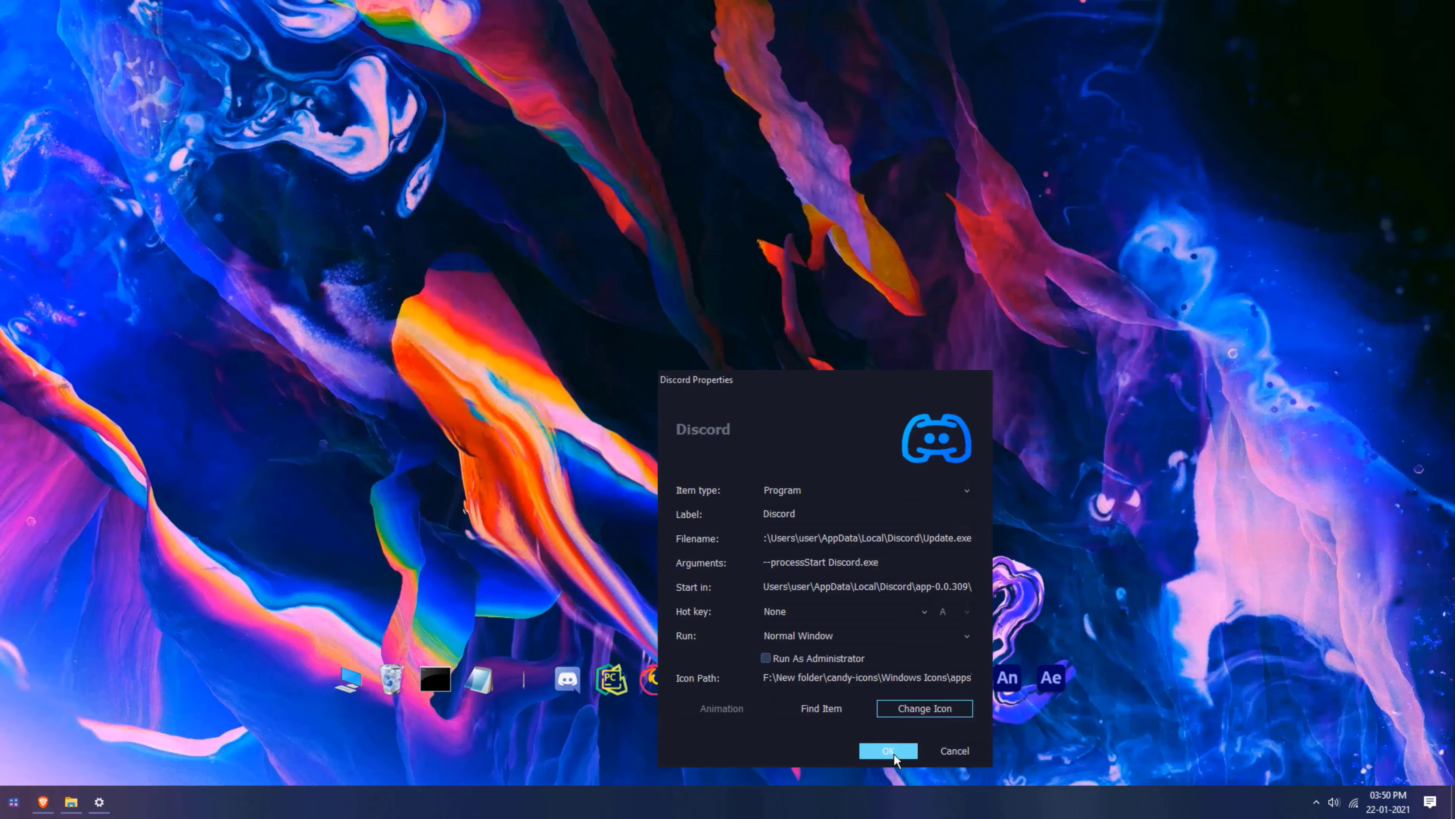
left_click(888, 751)
Step: Open the dock entry properties of Blender and start browsing for a replacement icon file
right_click(874, 677)
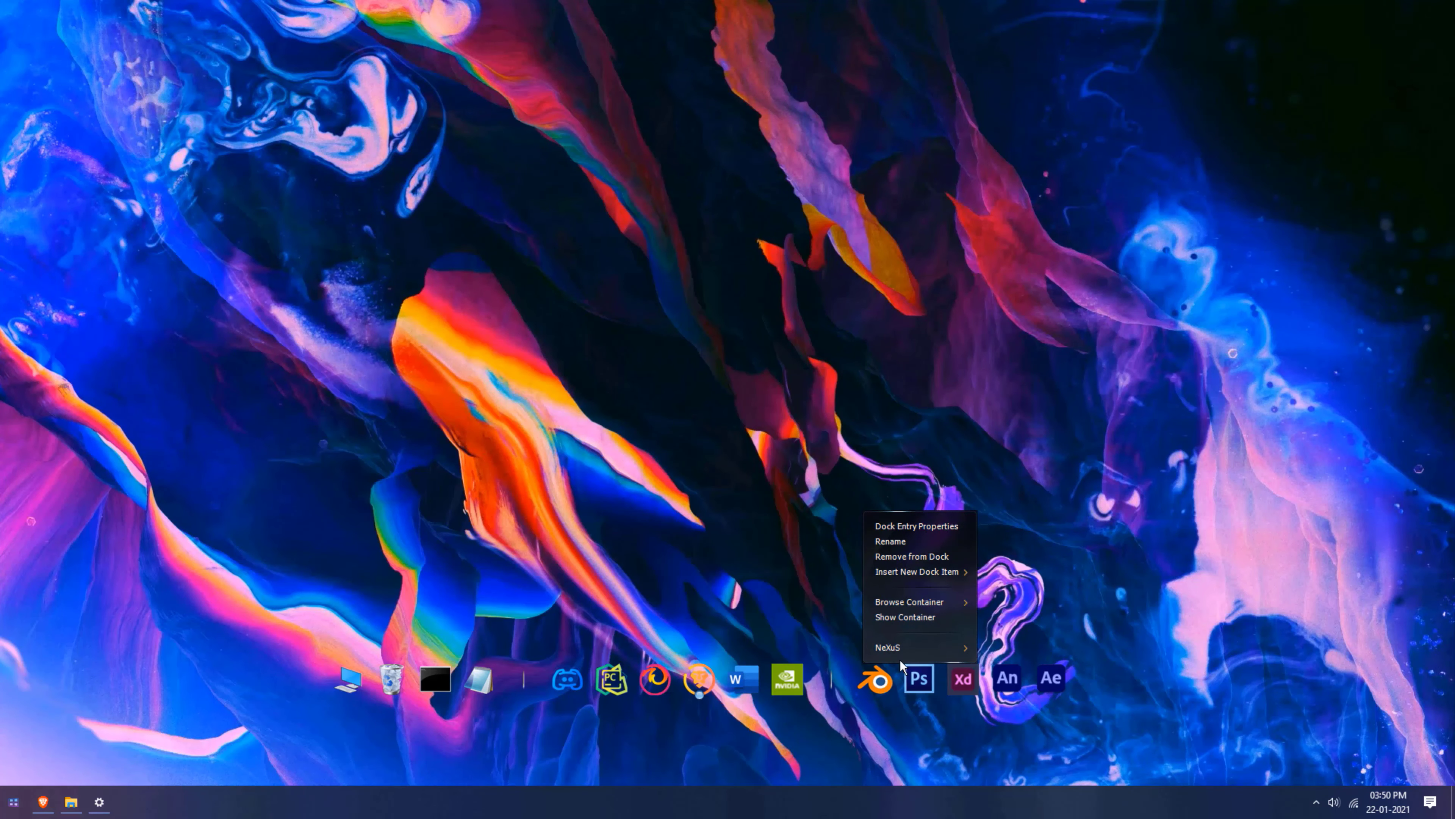
left_click(915, 526)
left_click(1180, 687)
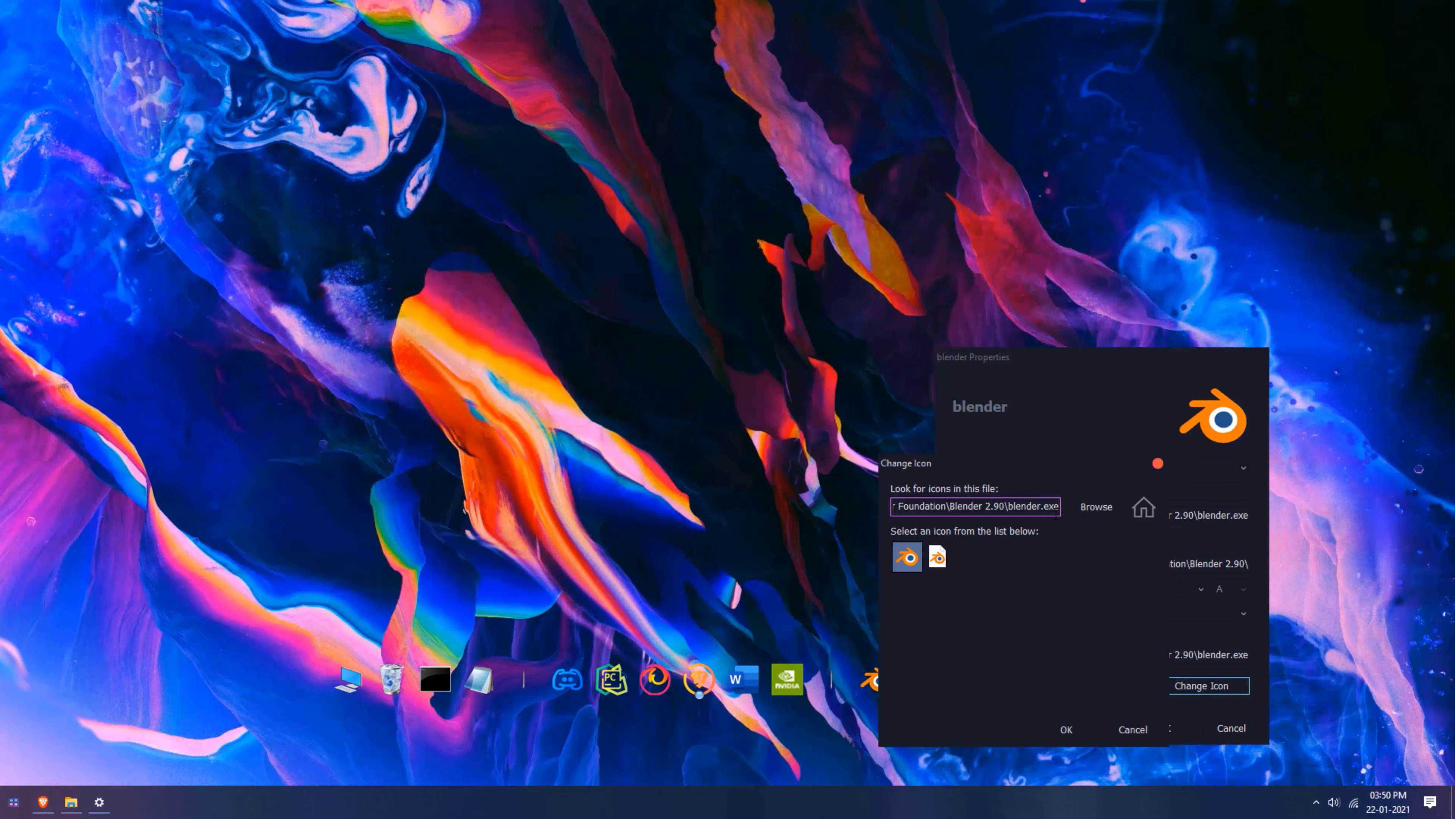
left_click(1096, 507)
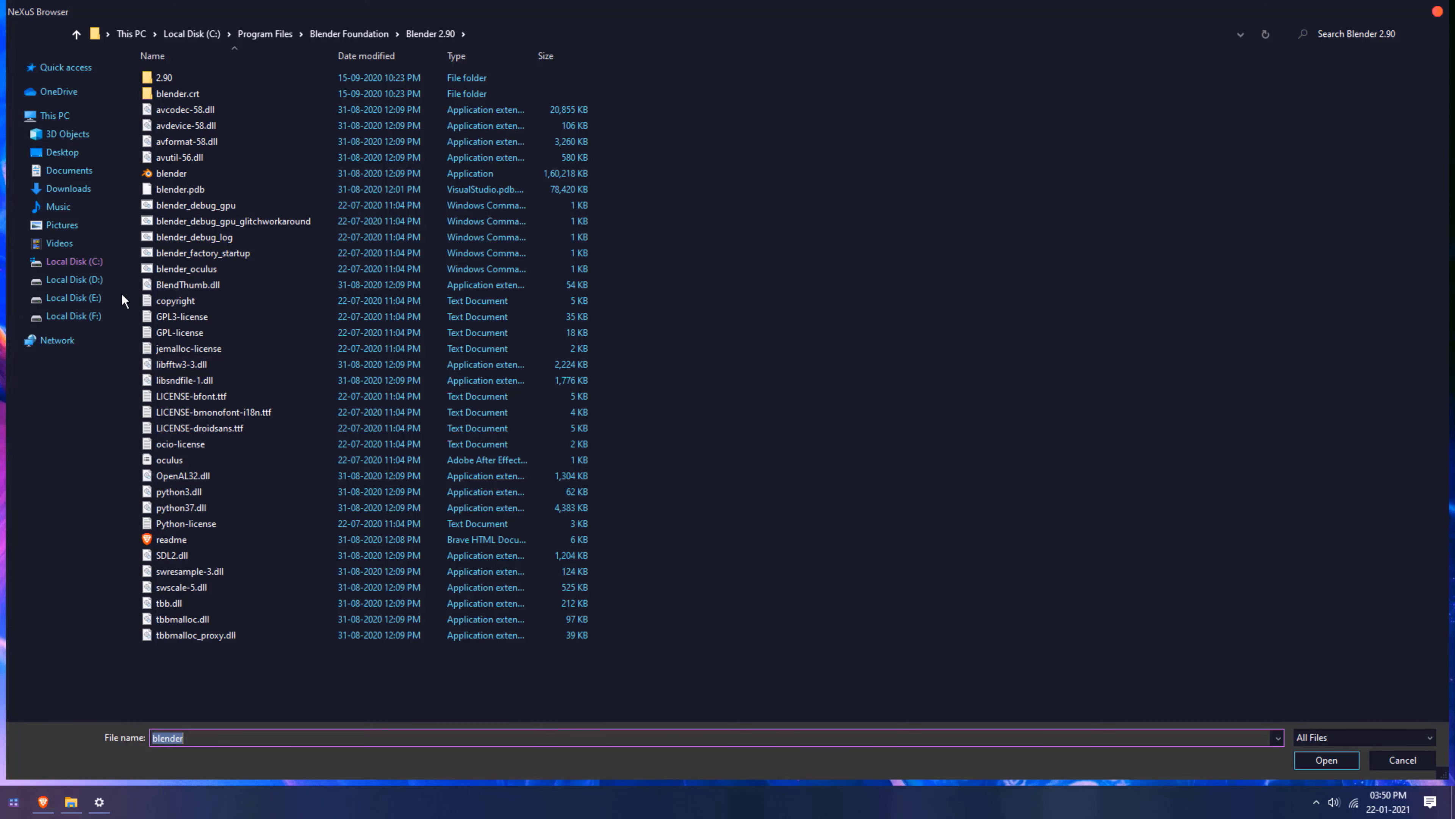
Step: Go to F:\New folder\candy-icons\Windows Icons for Blender's icon and open its apps subfolder
left_click(74, 297)
left_click(73, 315)
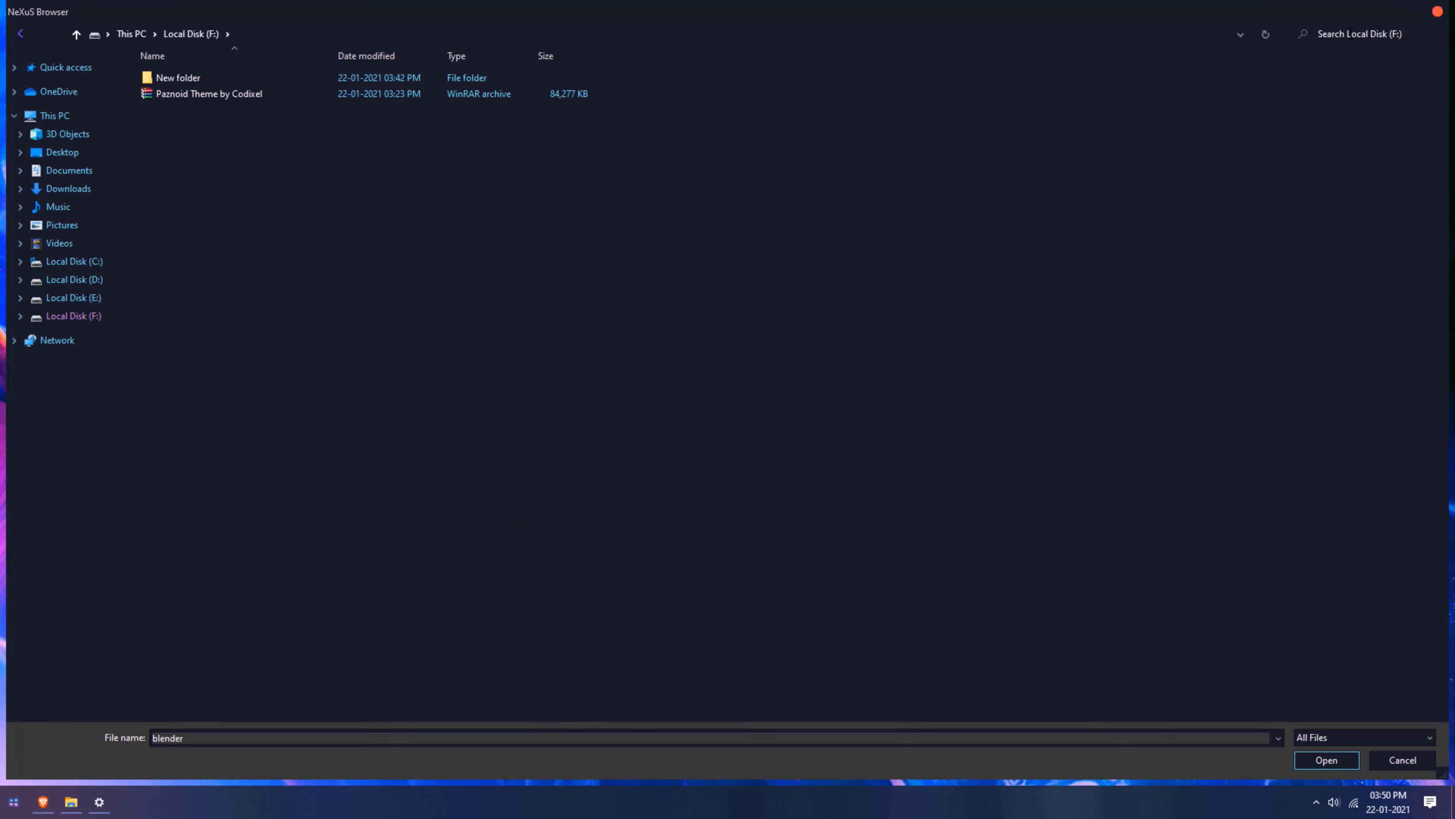
left_click(449, 33)
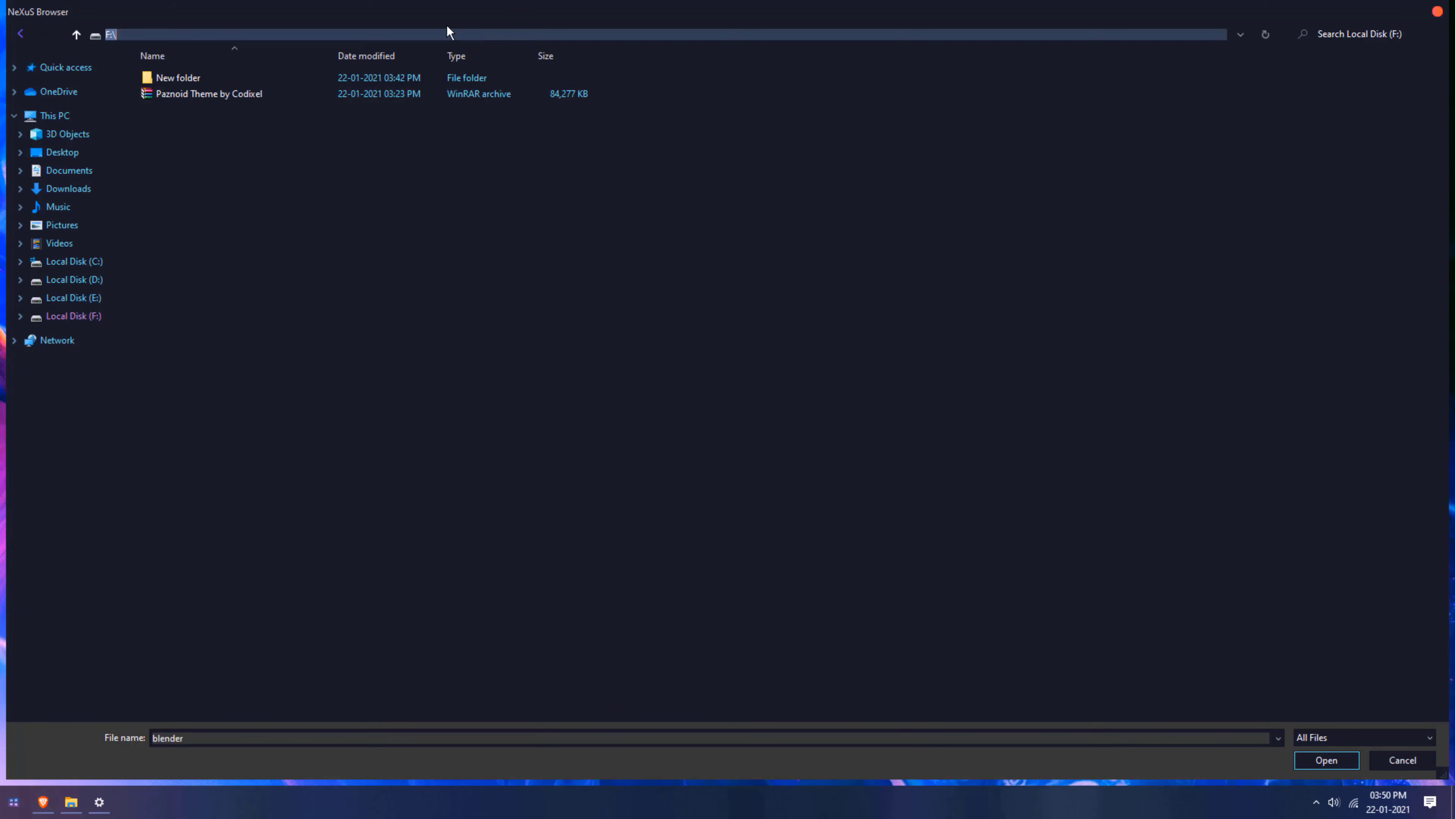
type("F:\\New folder\\candy-icons\\Windows Icons")
key("Return")
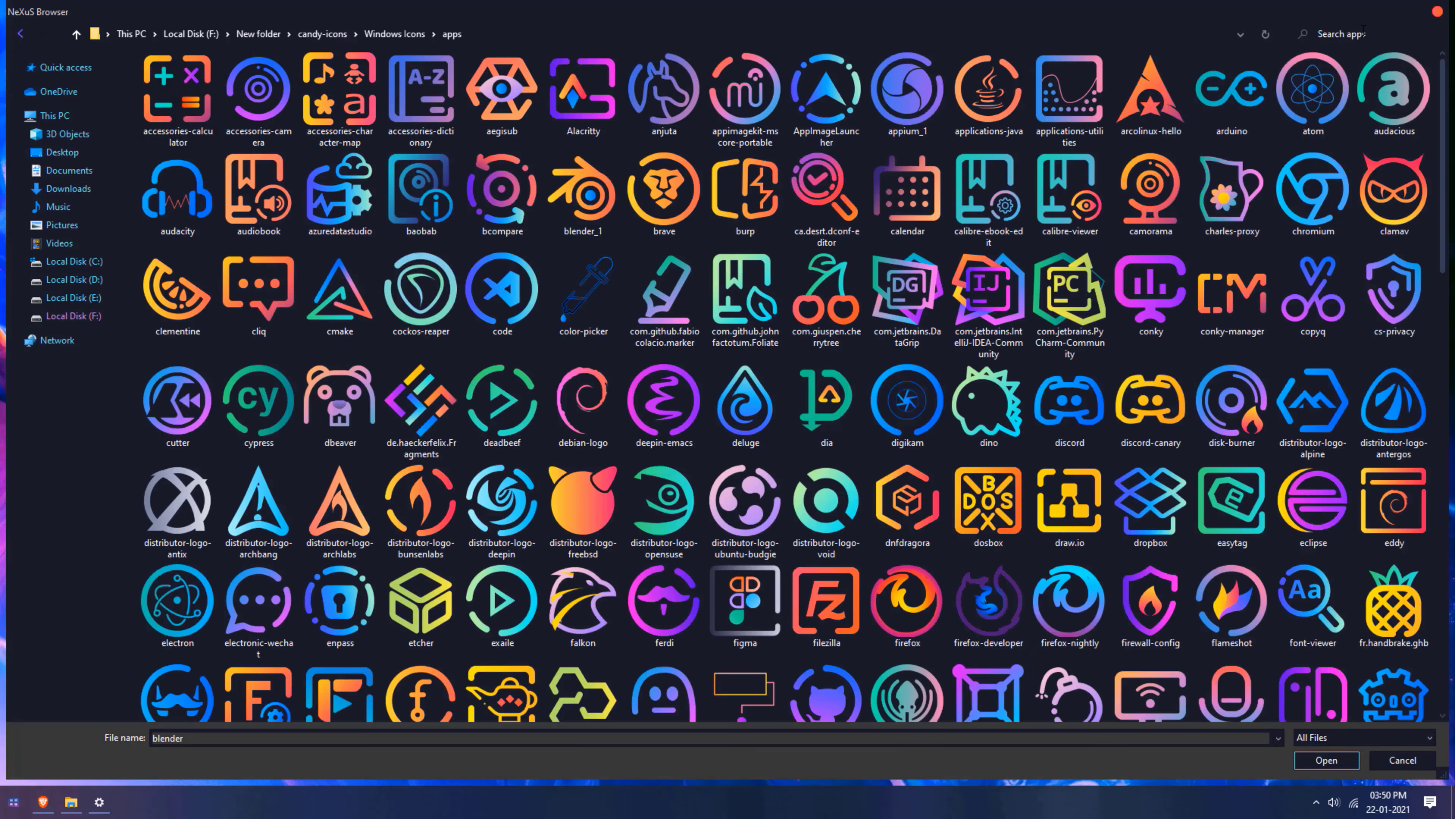
Step: Search the apps folder for blender and apply the blender_1 icon to Blender's dock entry
left_click(1364, 33)
type("blender")
left_click(189, 95)
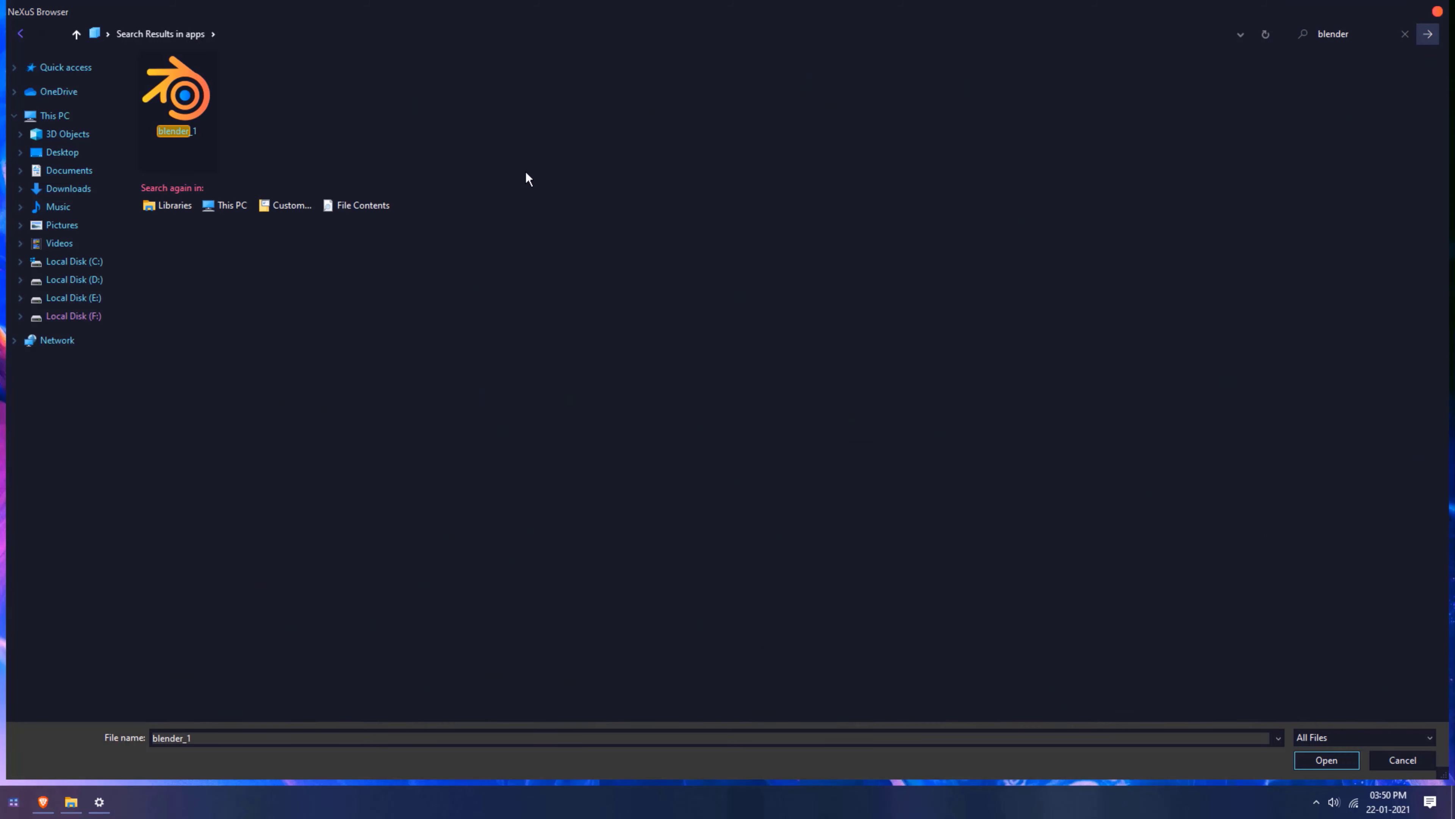
left_click(1327, 760)
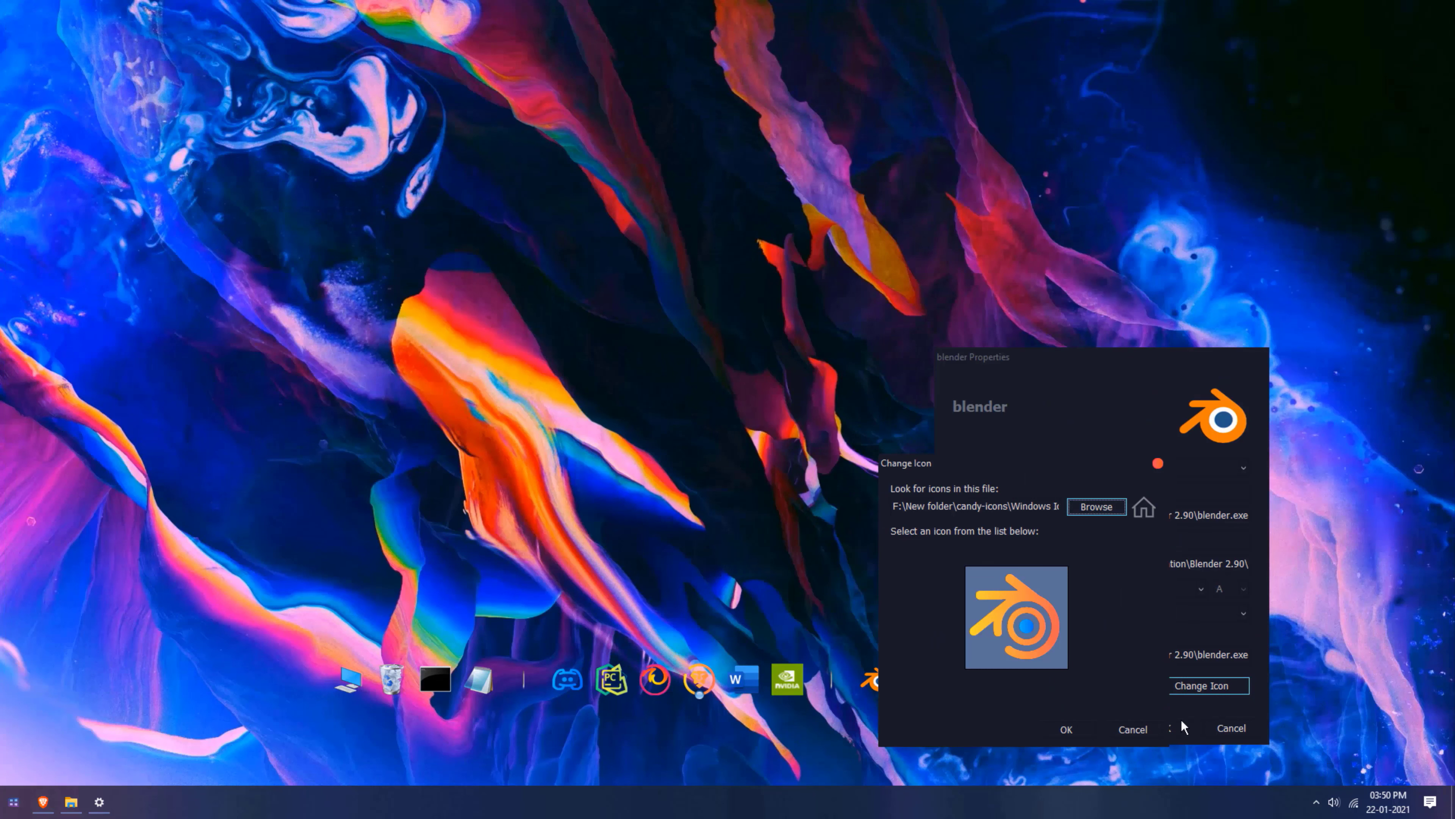
left_click(1068, 731)
left_click(1176, 732)
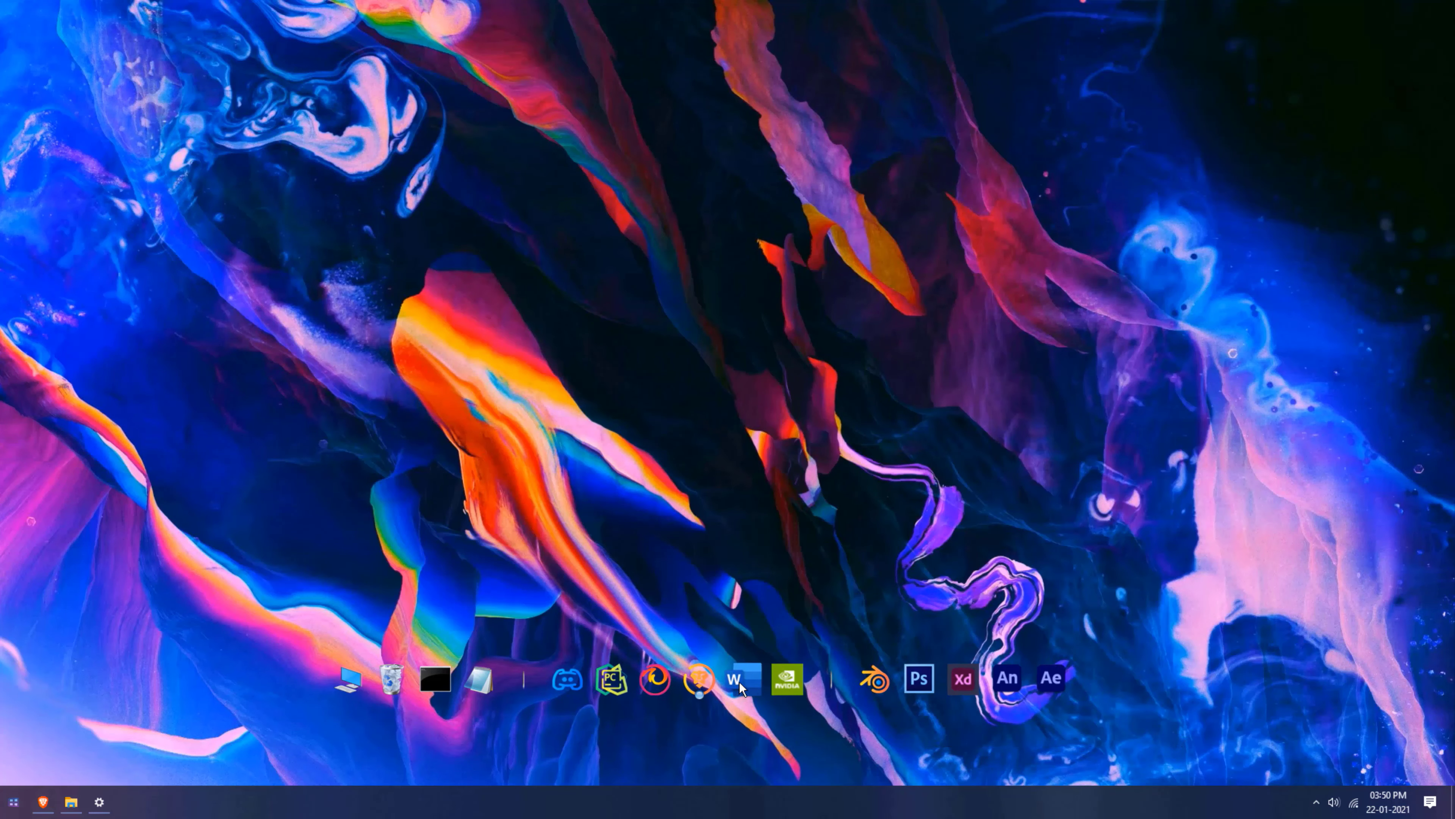
Step: Open Notepad's dock entry properties and browse for a replacement icon in F:\New folder\candy-icons\Windows Icons
right_click(492, 672)
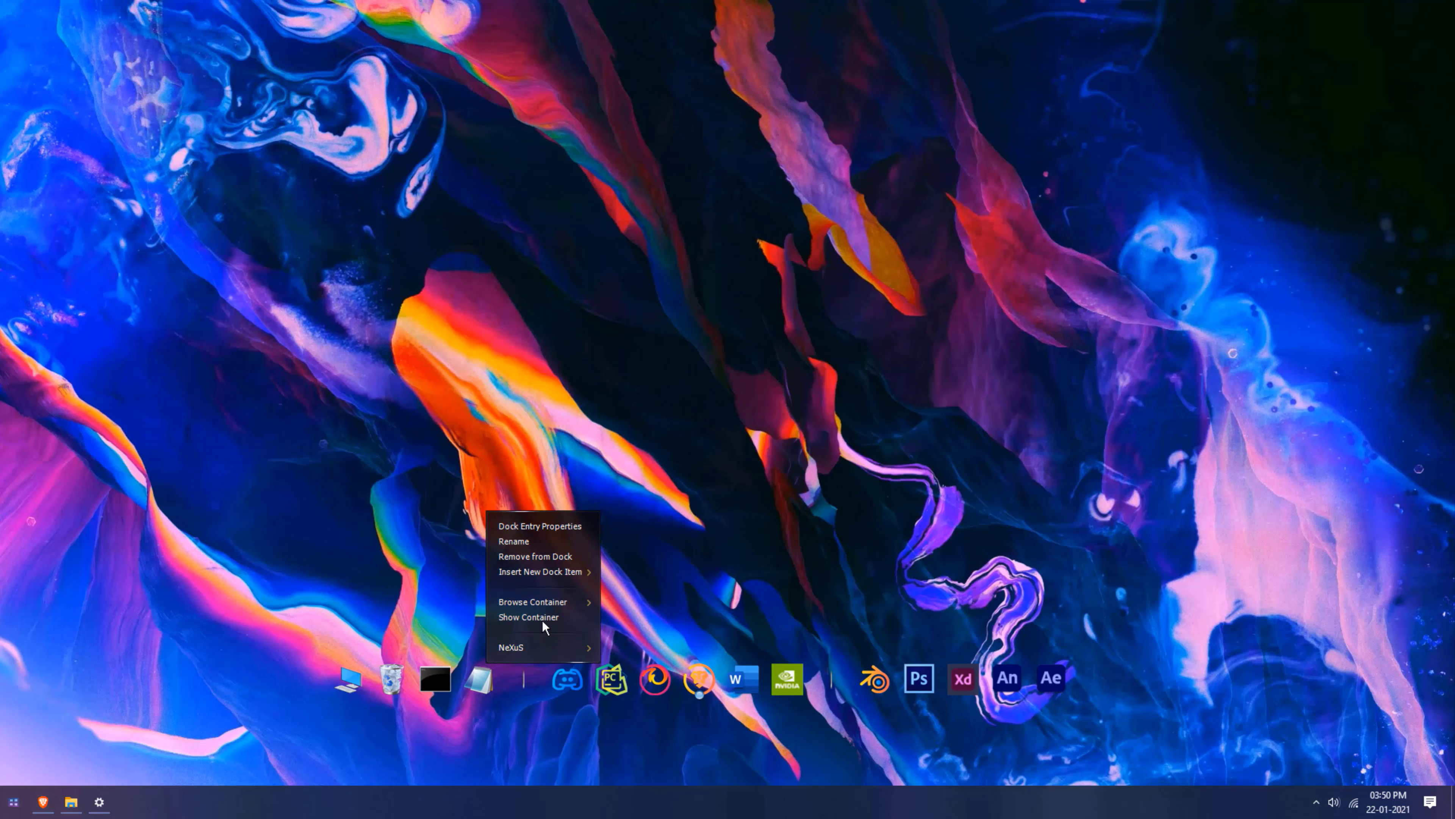
left_click(548, 526)
left_click(808, 662)
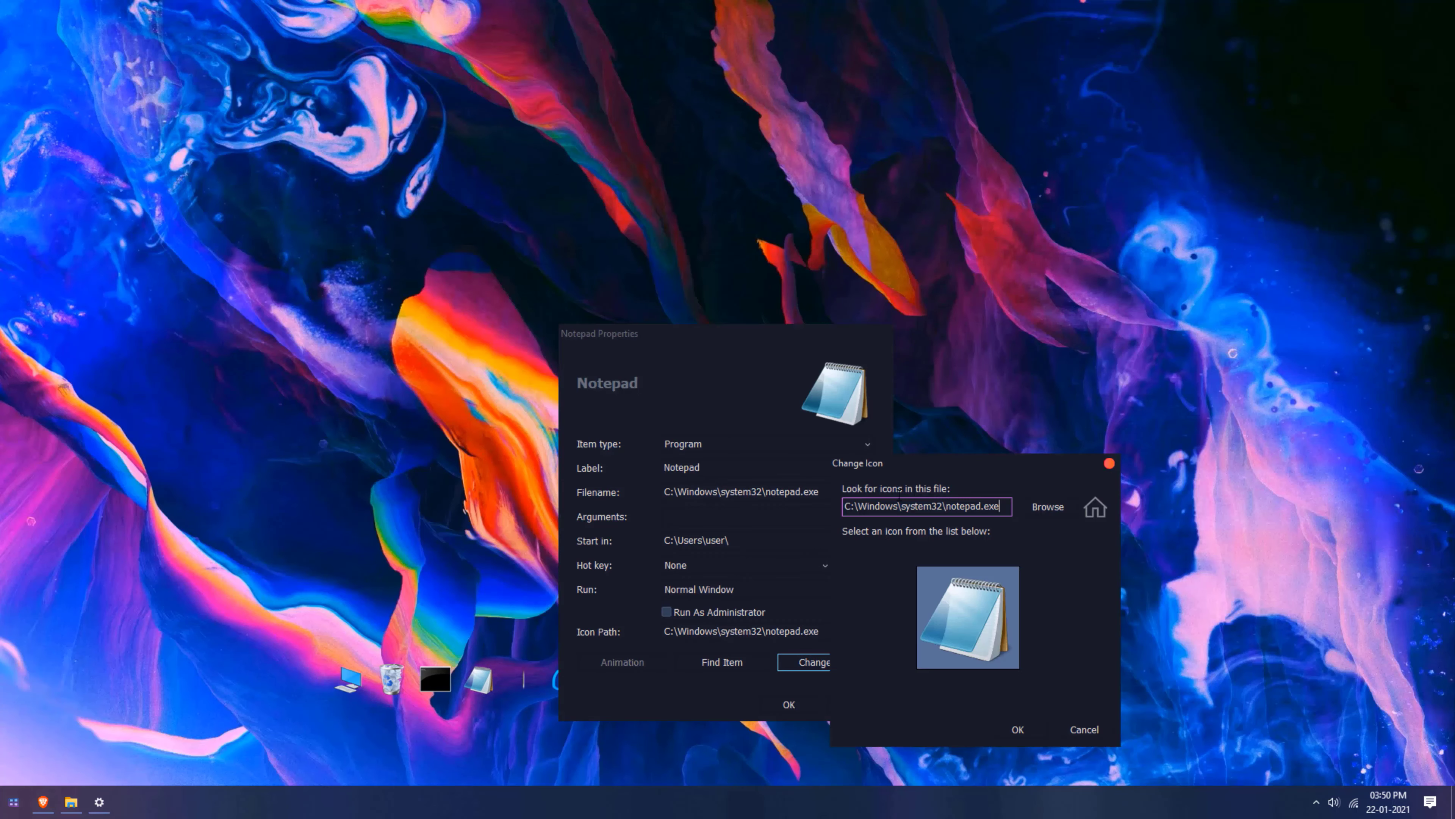
left_click(1060, 501)
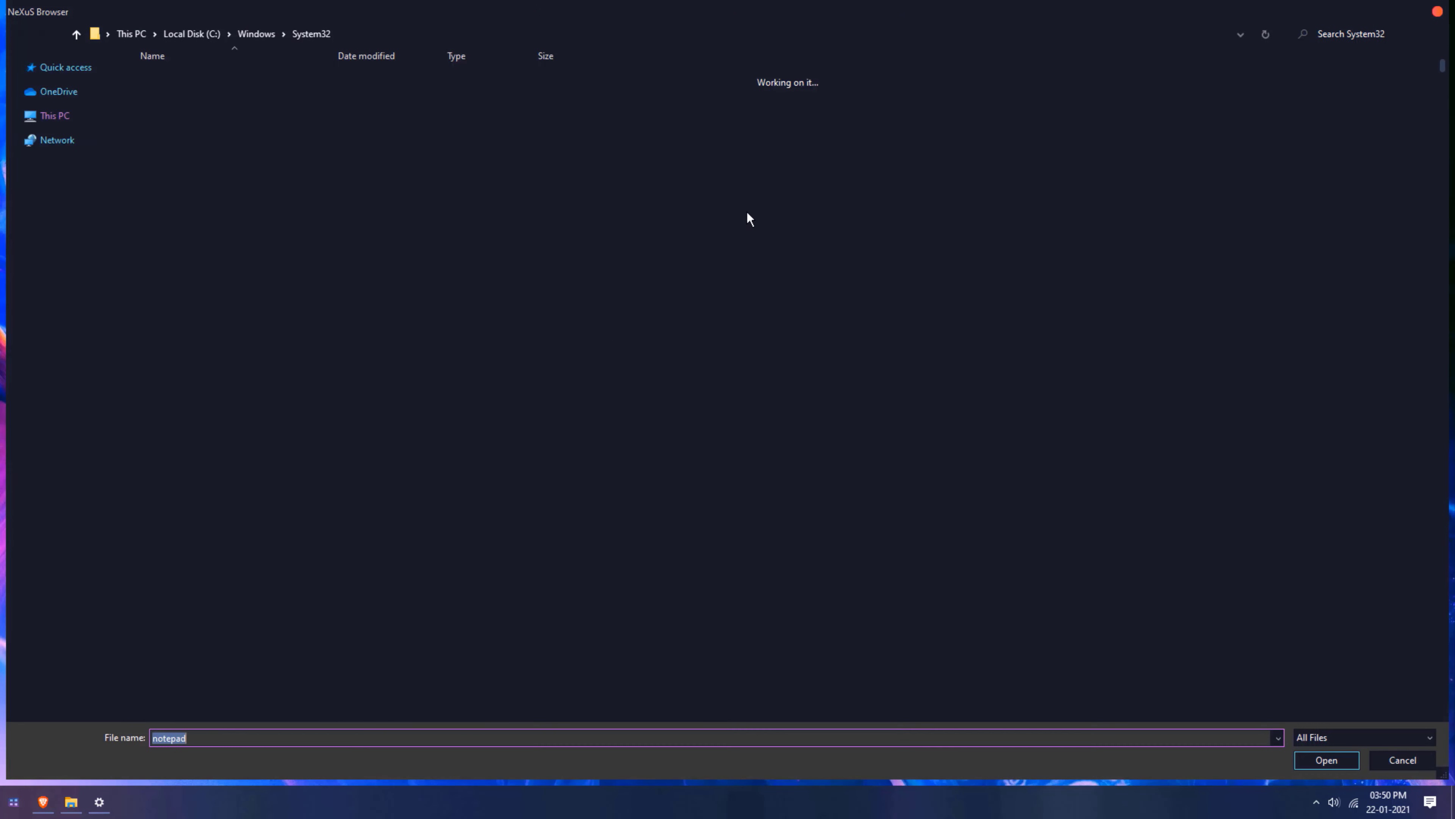
left_click(370, 31)
type("F:\\New folder\\candy-icons\\Windows Icons")
key("Return")
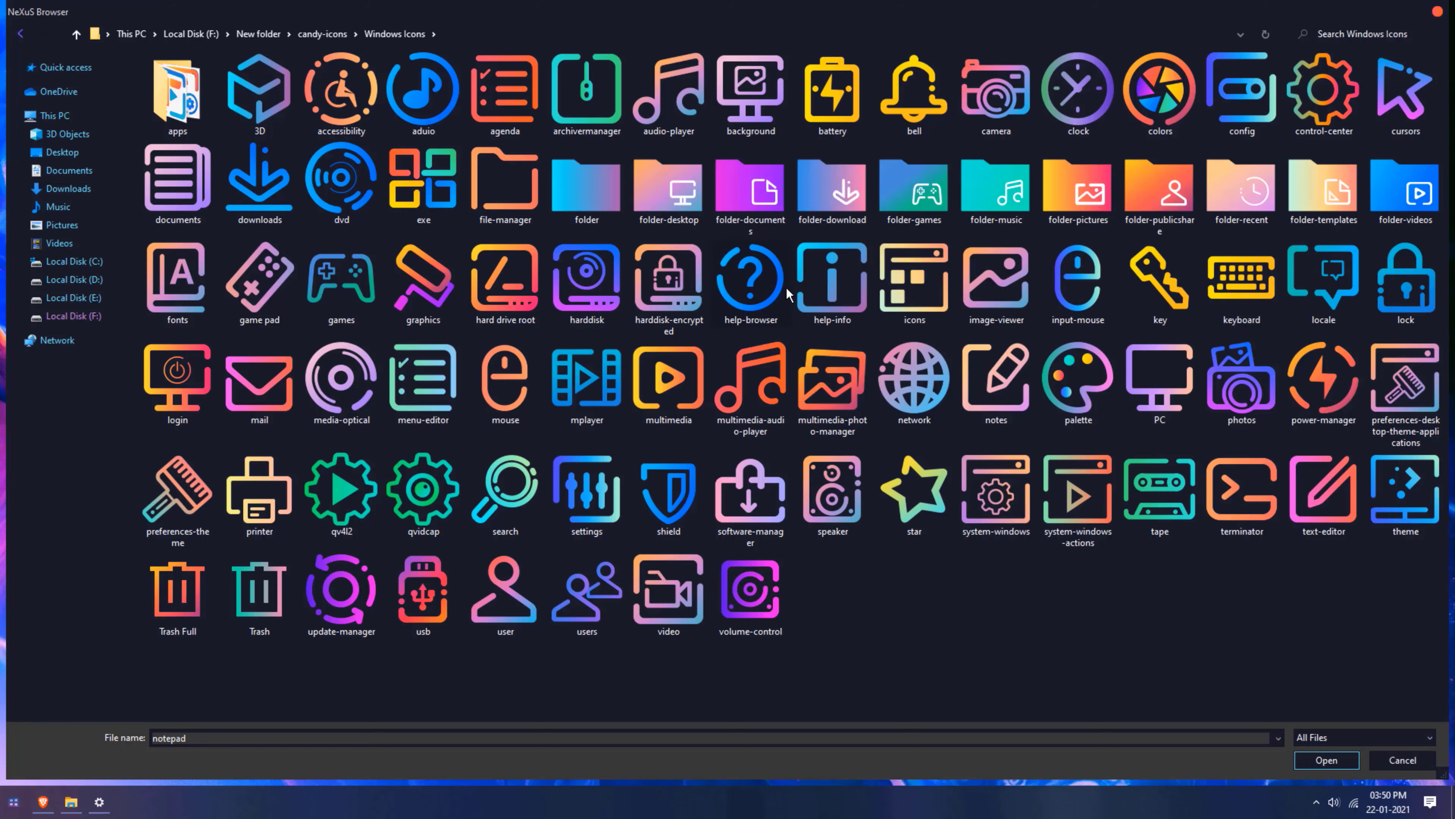
Step: Look through the apps subfolder for an icon that suits Notepad, and return to the Windows Icons folder
double_click(163, 98)
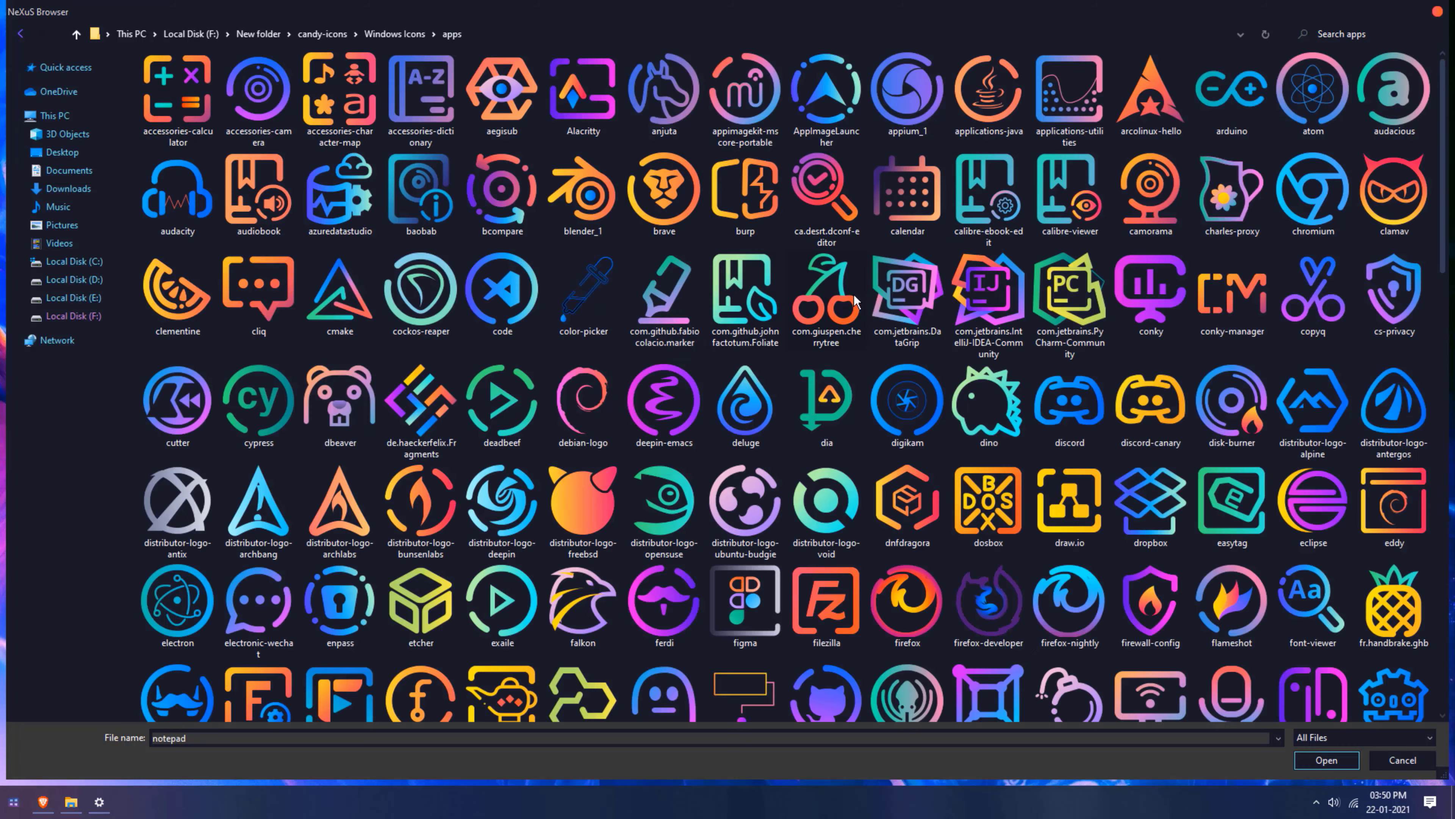
left_click(266, 297)
scroll(1446, 176, "down", 2)
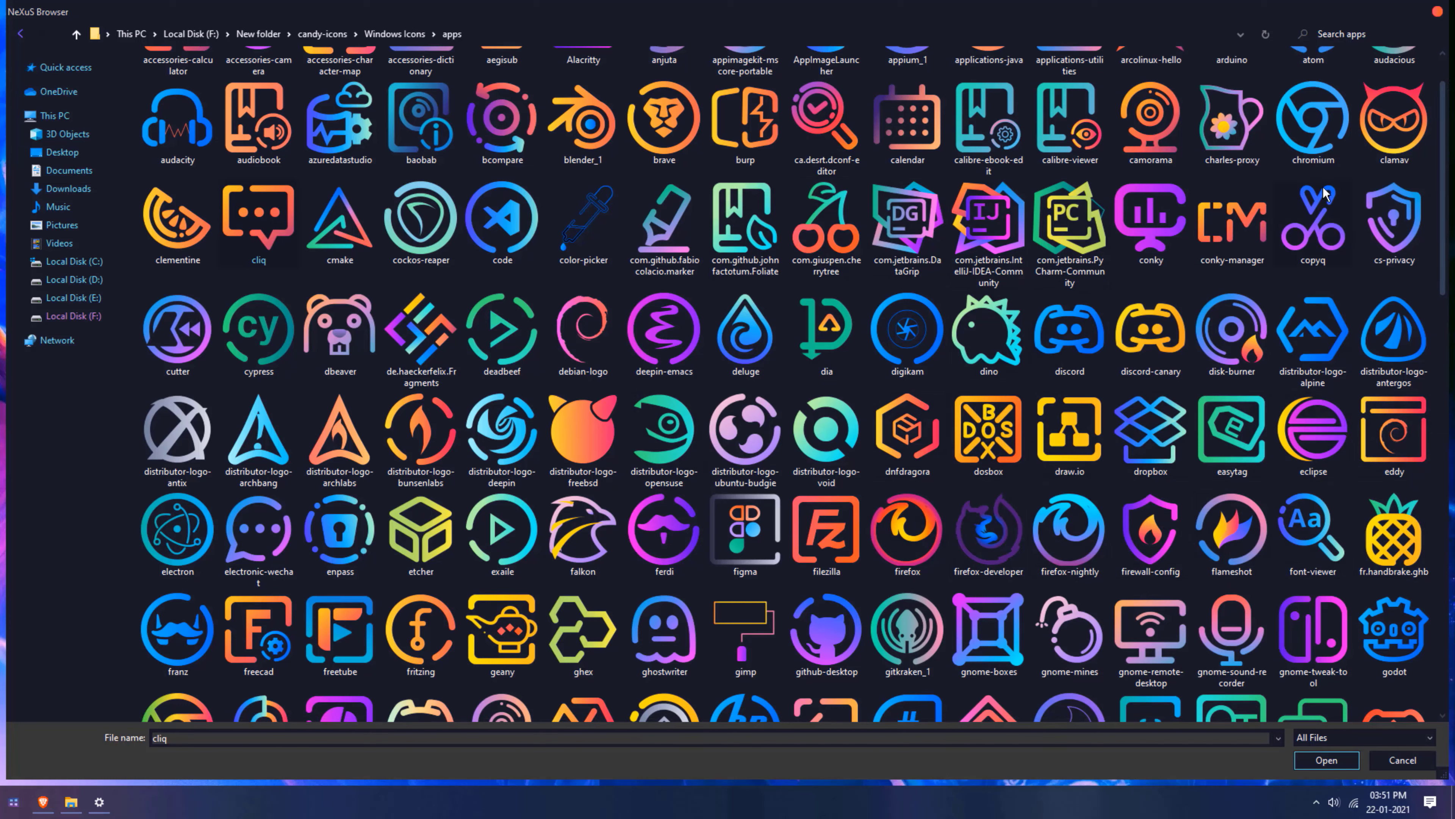
scroll(1425, 266, "down", 6)
scroll(1426, 266, "up", 3)
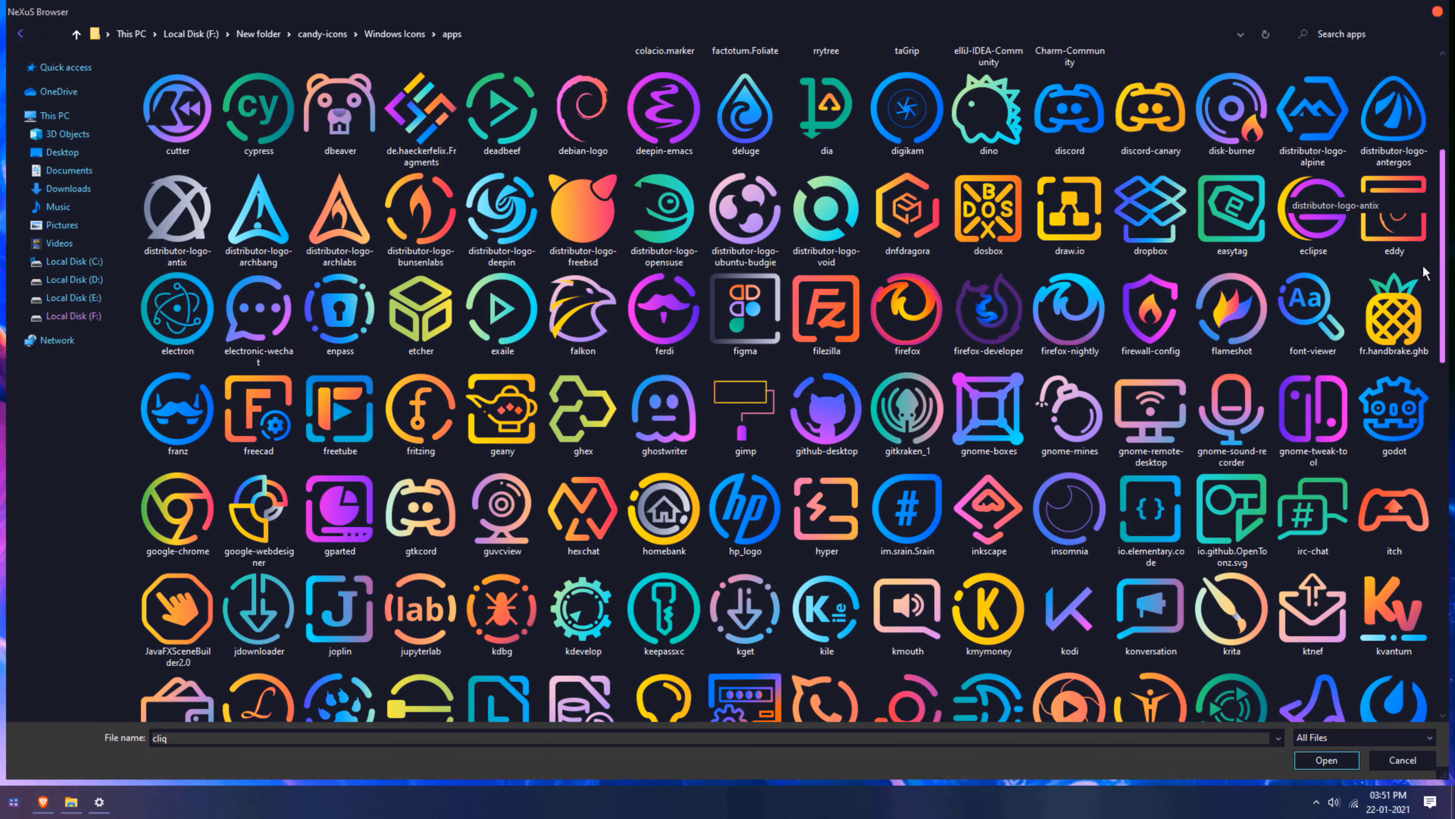
scroll(1425, 267, "up", 3)
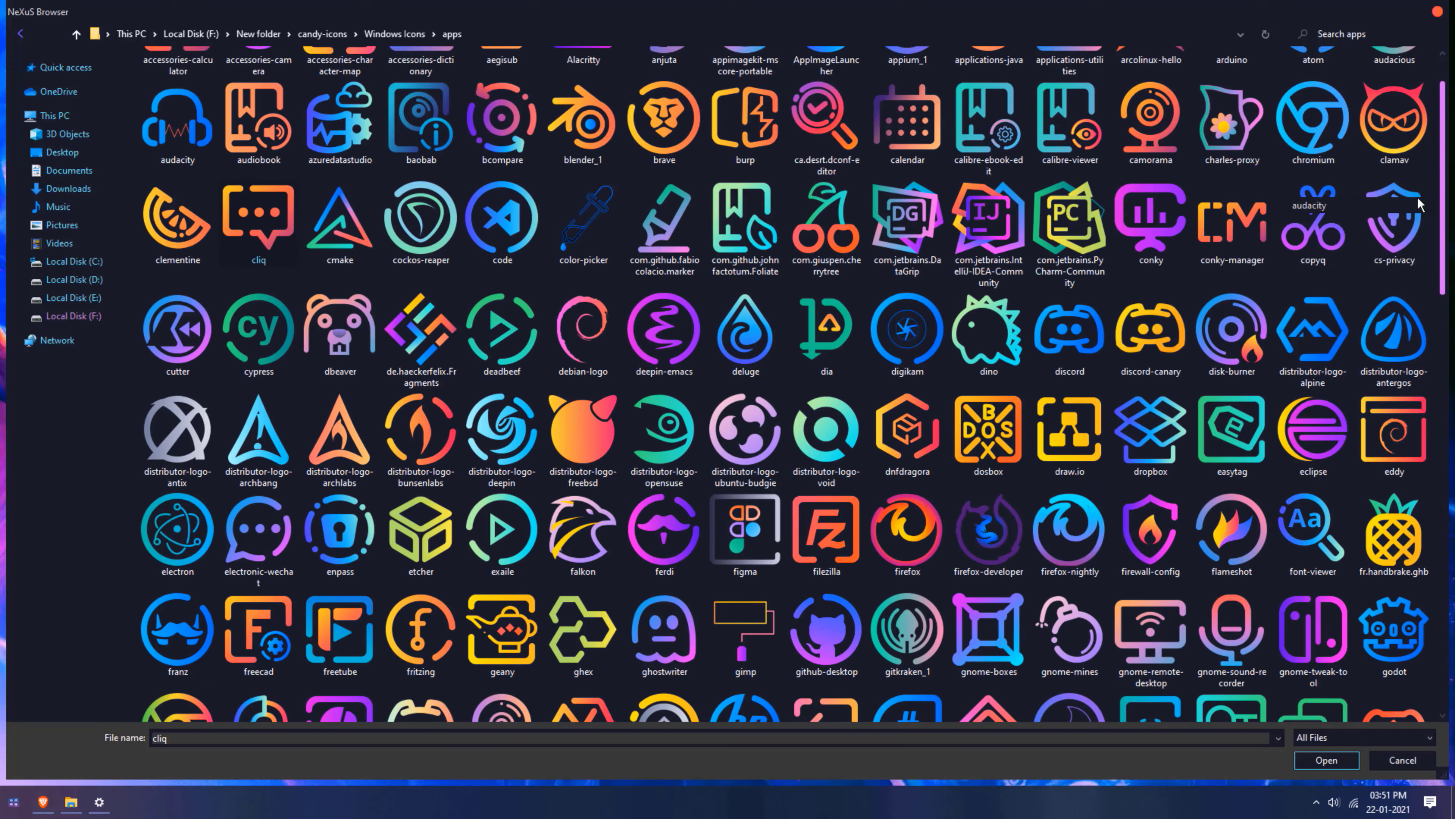
scroll(1420, 204, "up", 1)
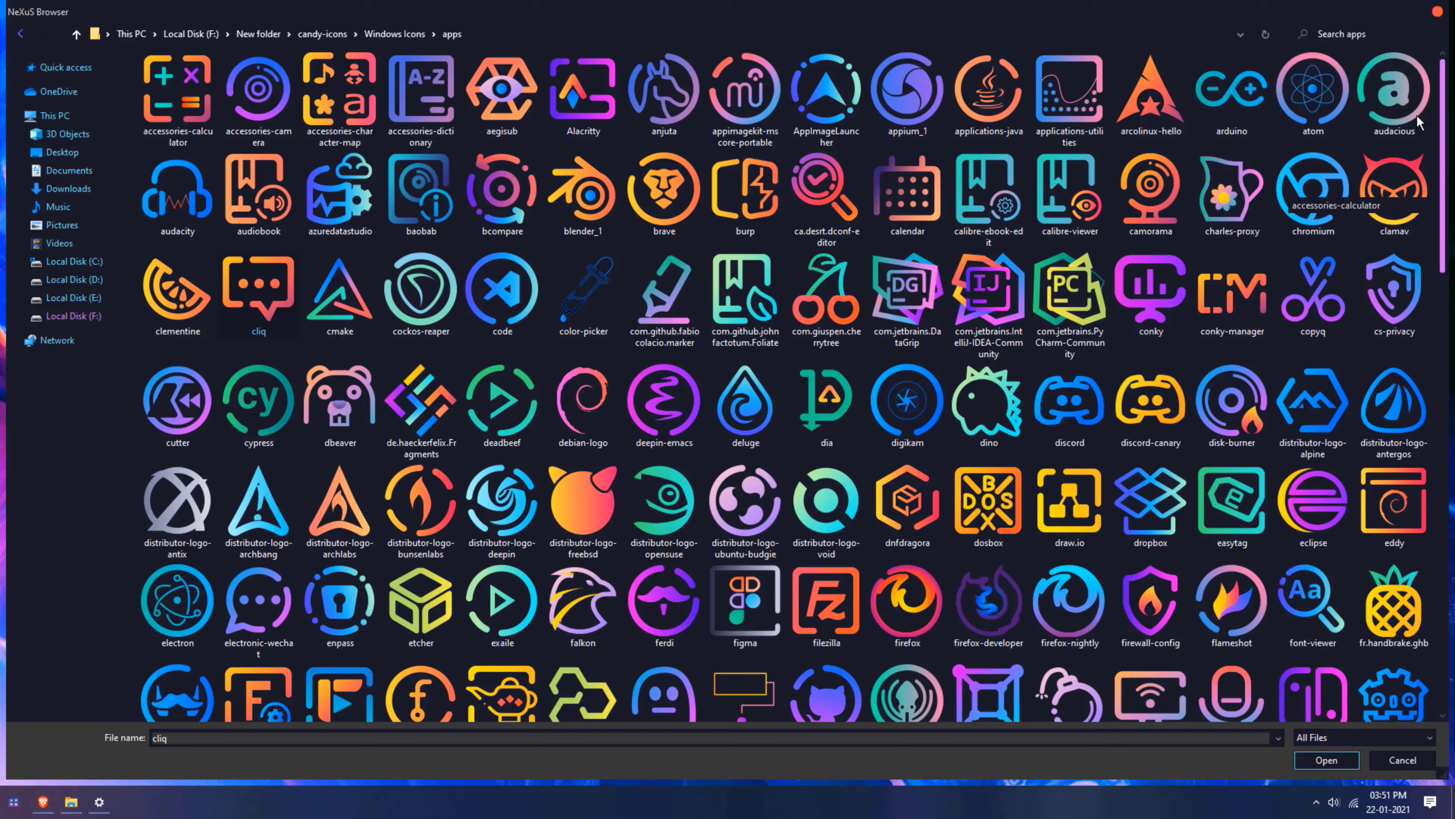
left_click(20, 35)
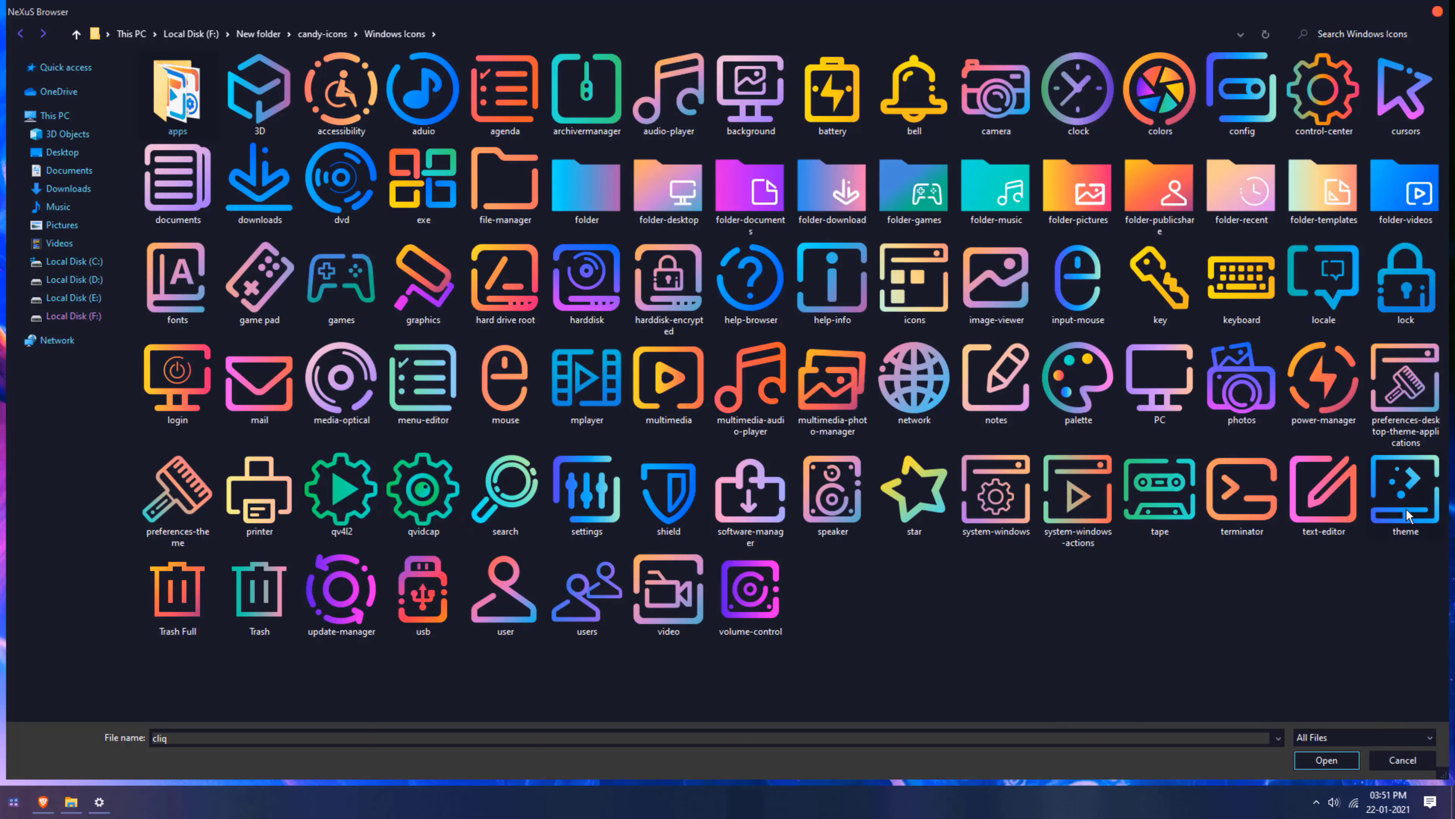
Step: Apply the text-editor icon from the Windows Icons folder to Notepad's dock entry
left_click(1338, 517)
left_click(1325, 759)
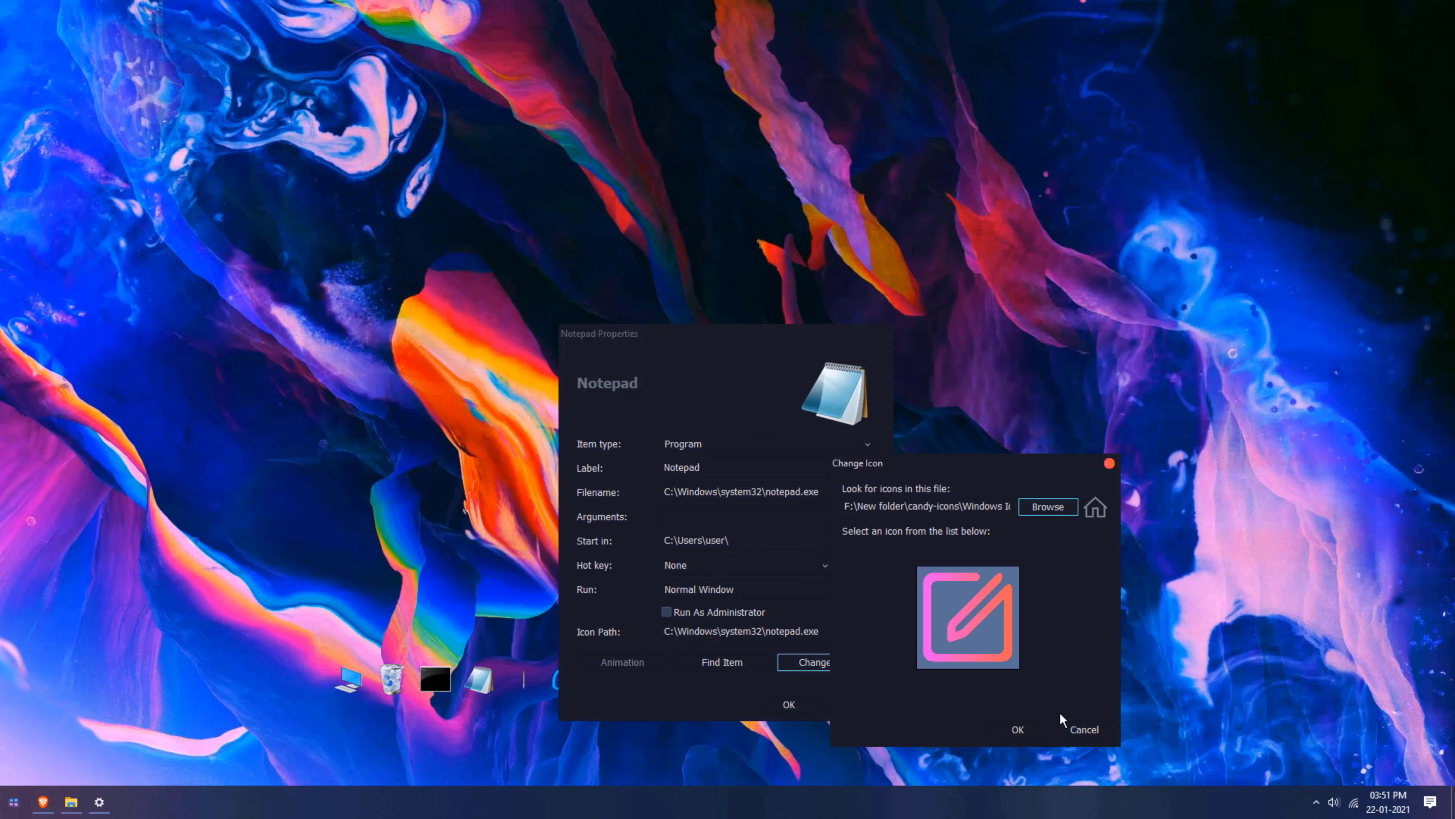
left_click(1015, 729)
left_click(780, 708)
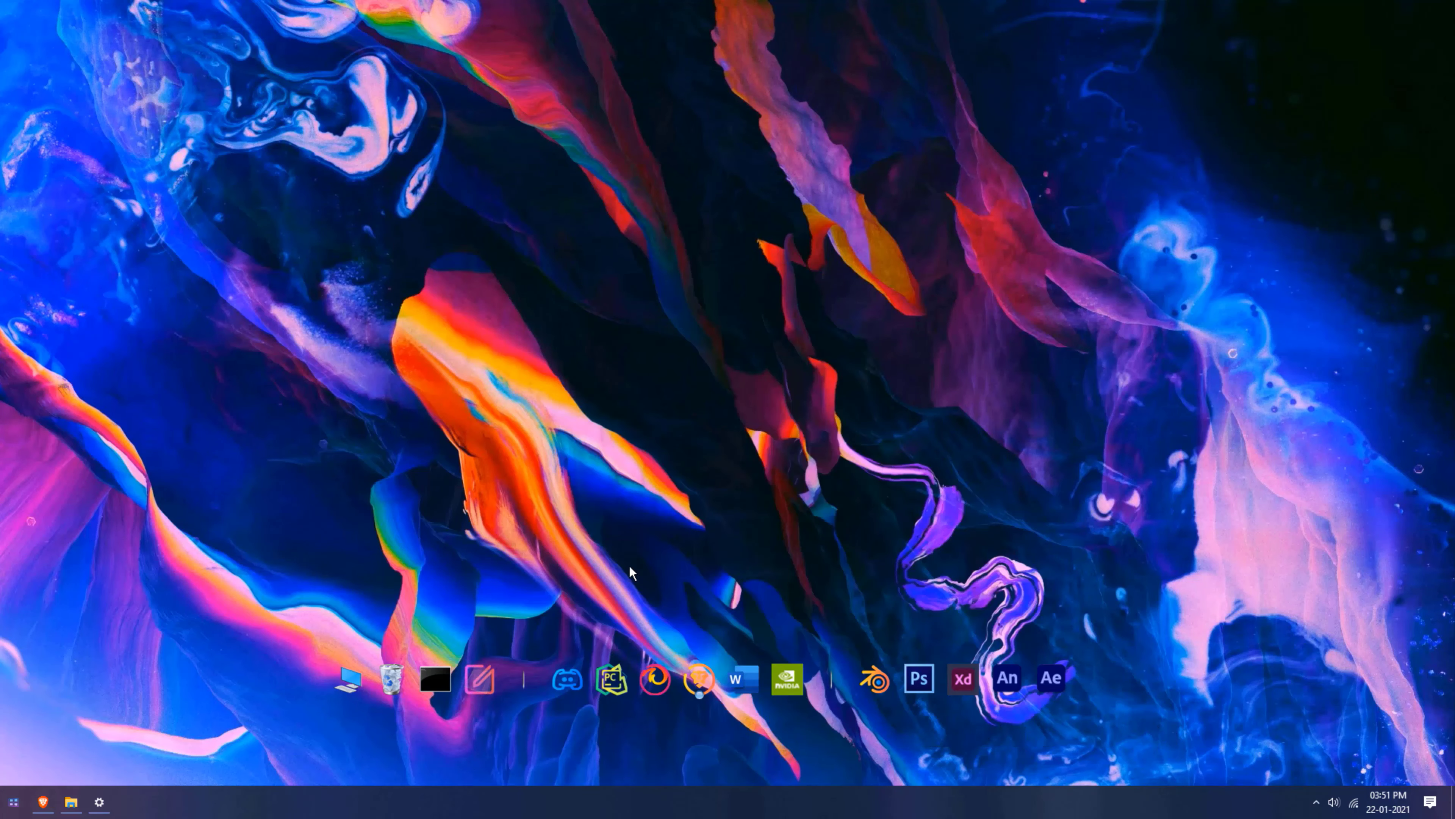
Step: Open Command Prompt's dock entry properties and browse for a replacement icon in F:\New folder\candy-icons\Windows Icons
right_click(426, 685)
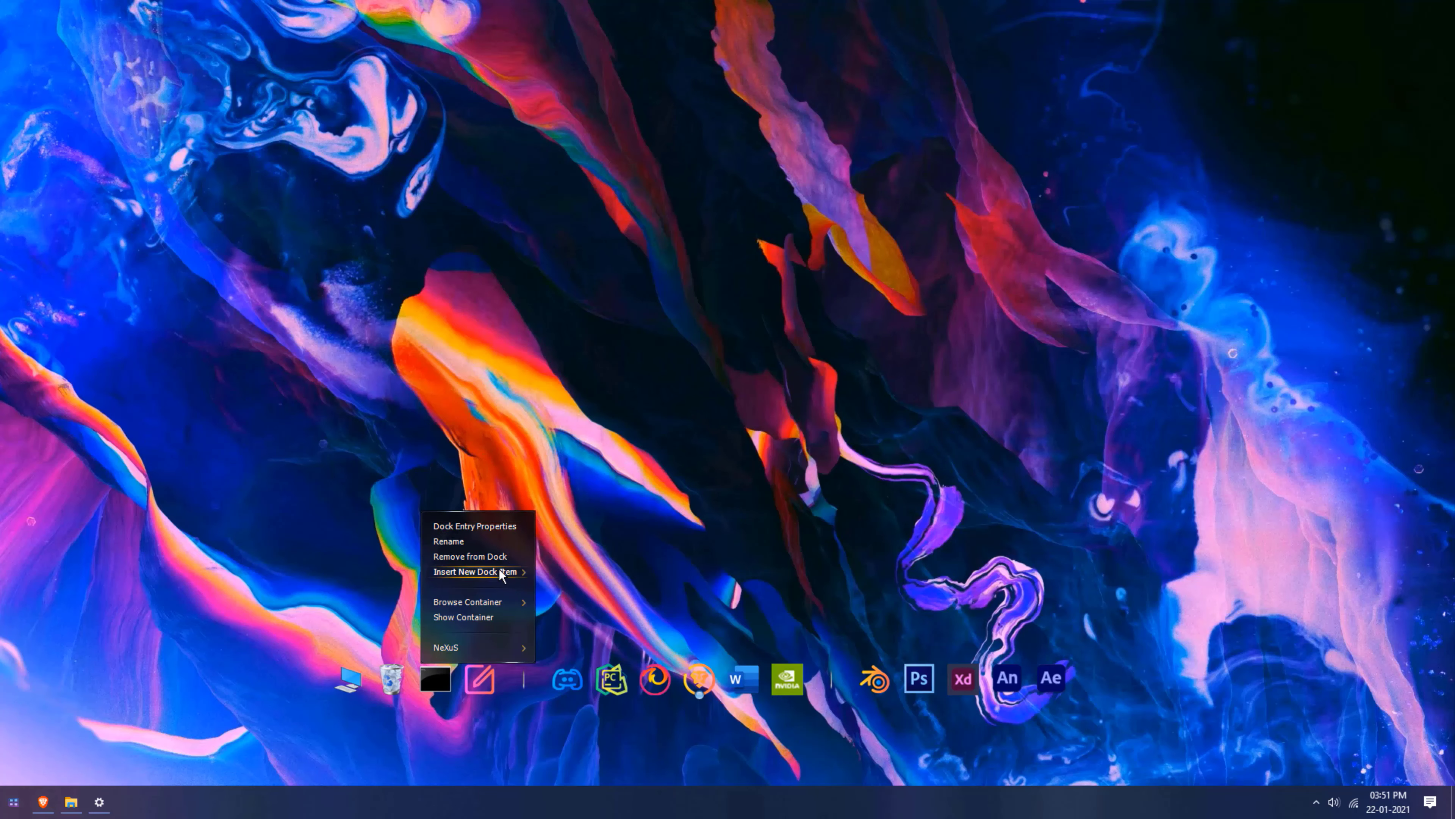
left_click(504, 525)
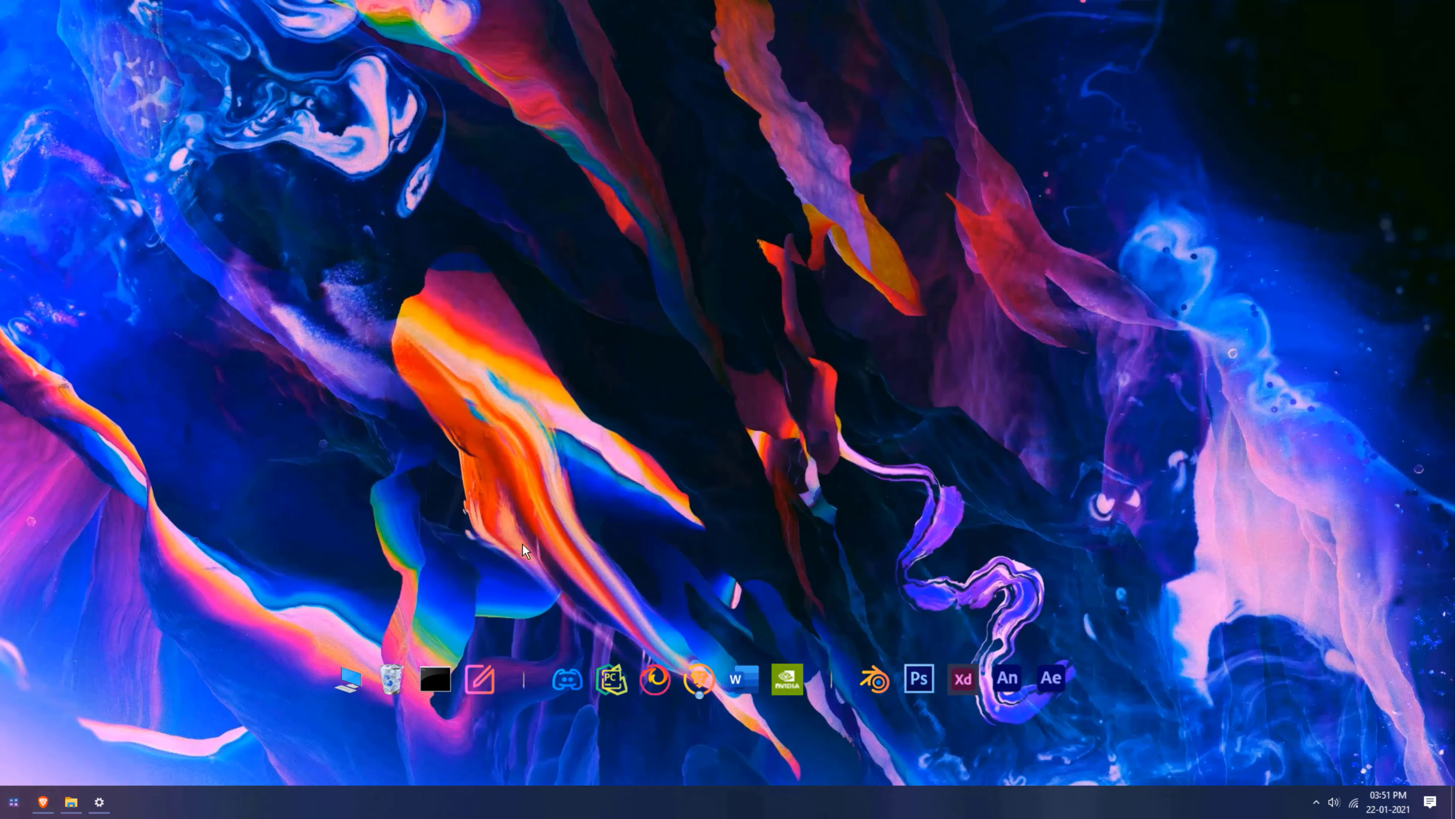
left_click(823, 708)
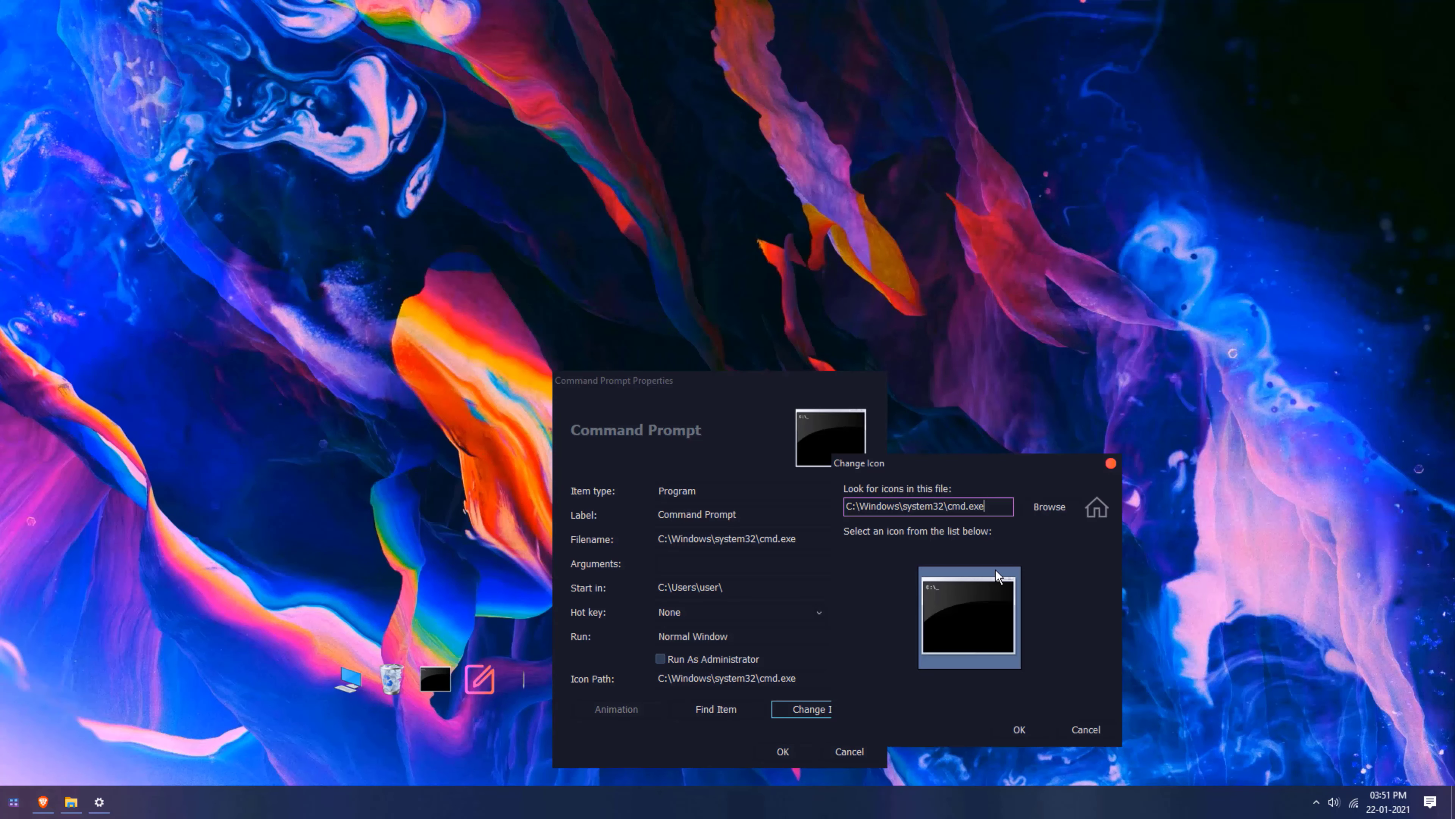
left_click(1029, 505)
left_click(364, 31)
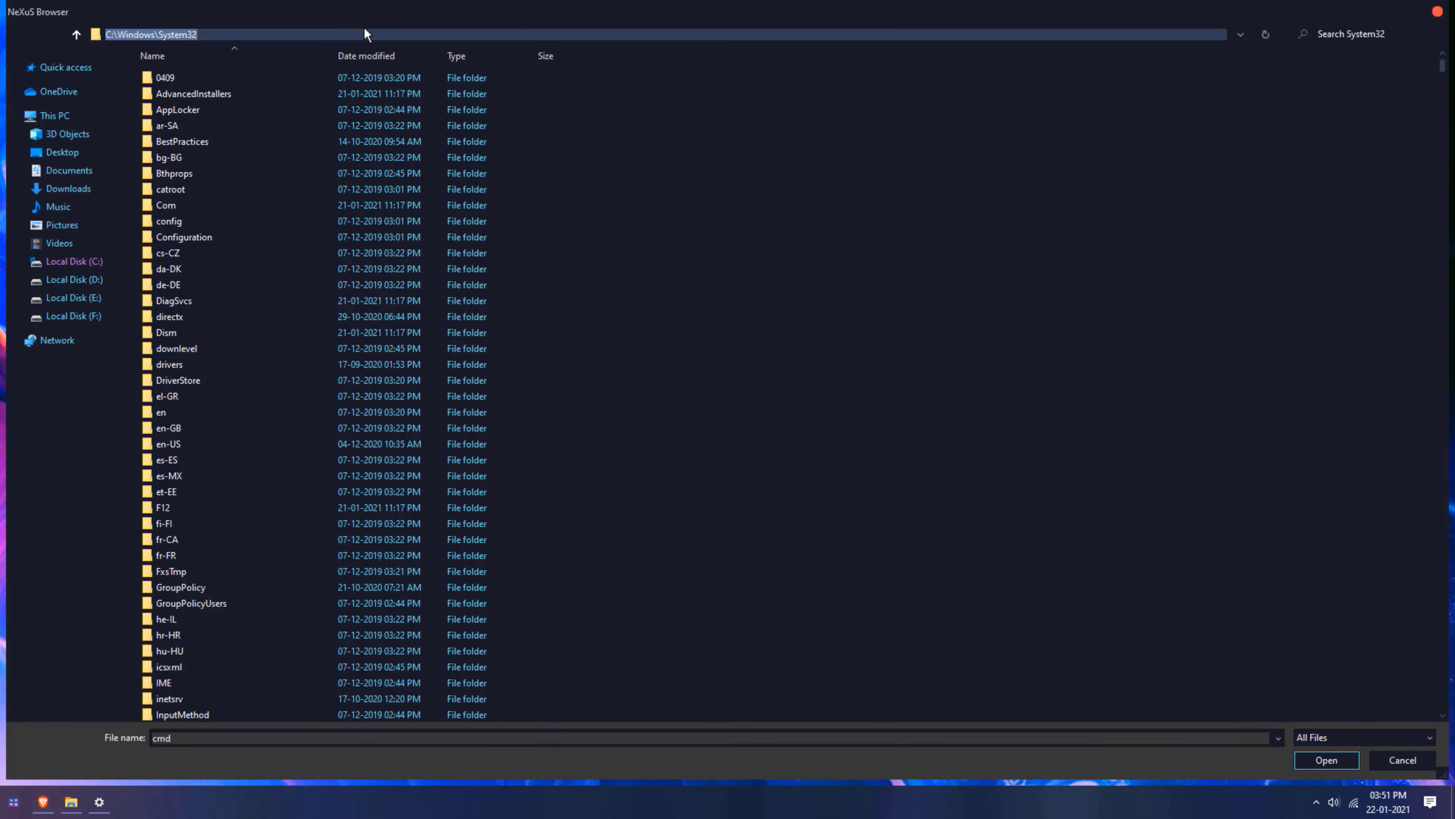
type("F:\\New folder\\candy-icons\\Windows Icons")
key("Return")
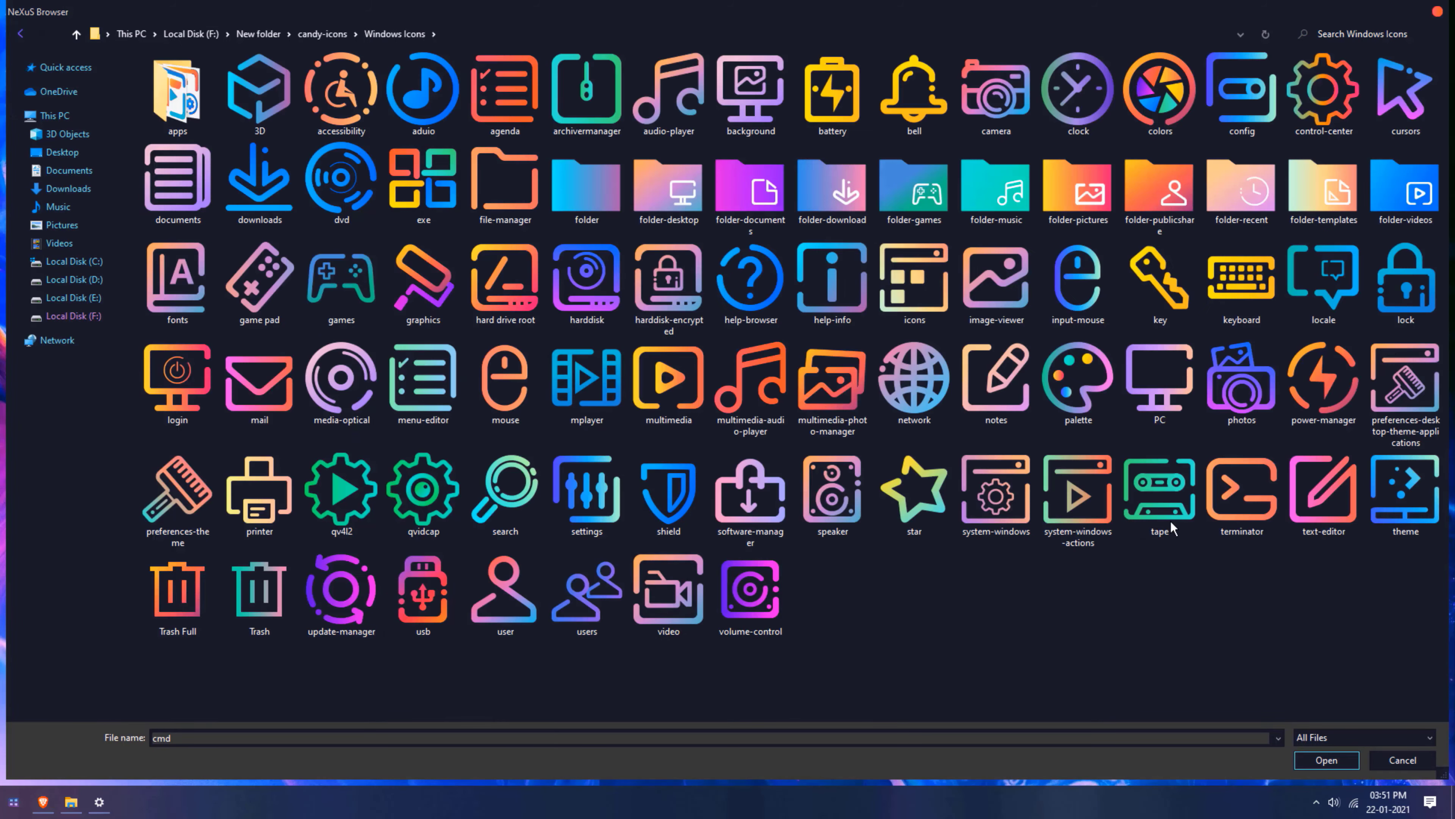
Step: Apply the terminator icon to Command Prompt's dock entry
left_click(1249, 507)
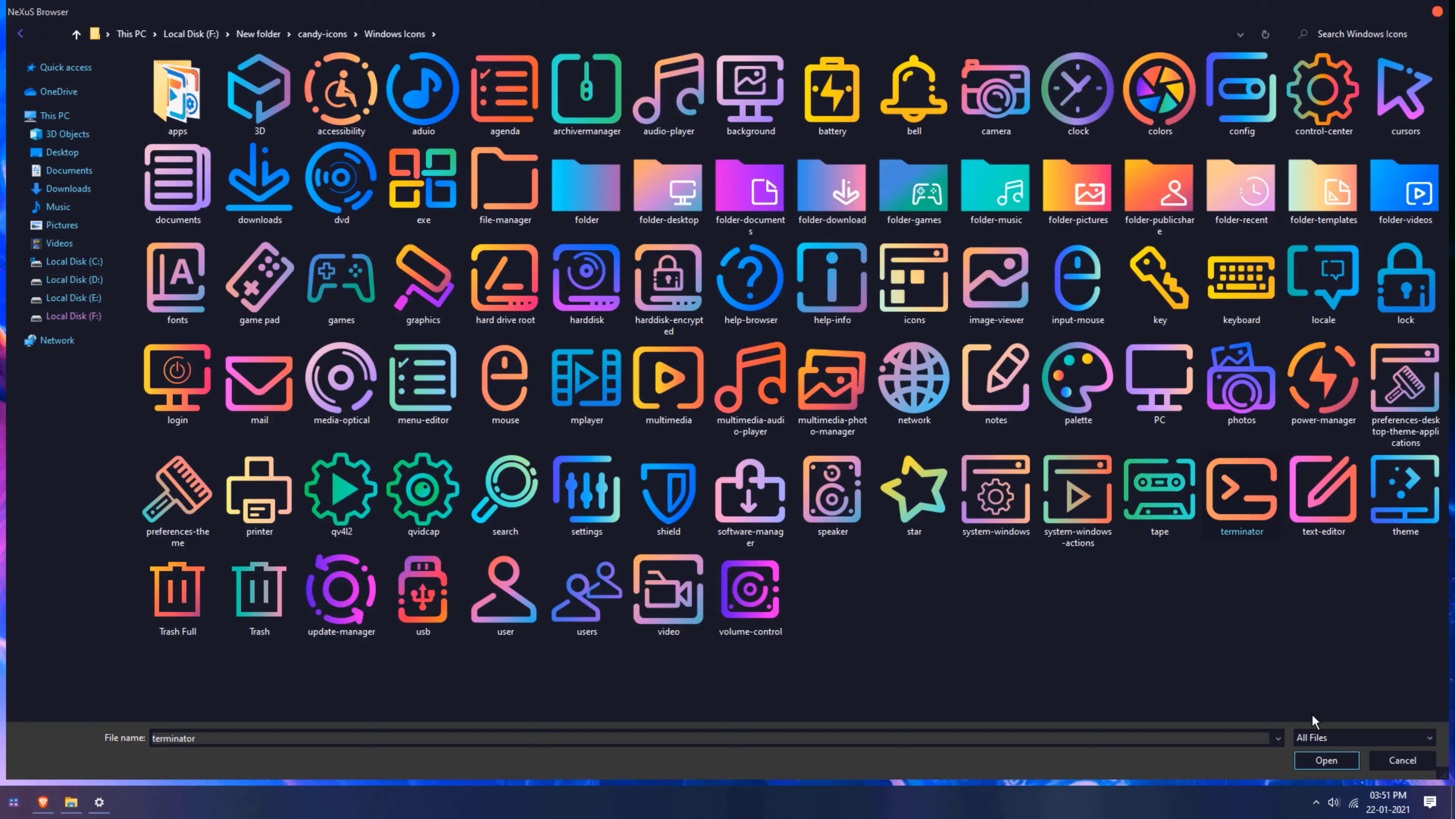
left_click(1327, 760)
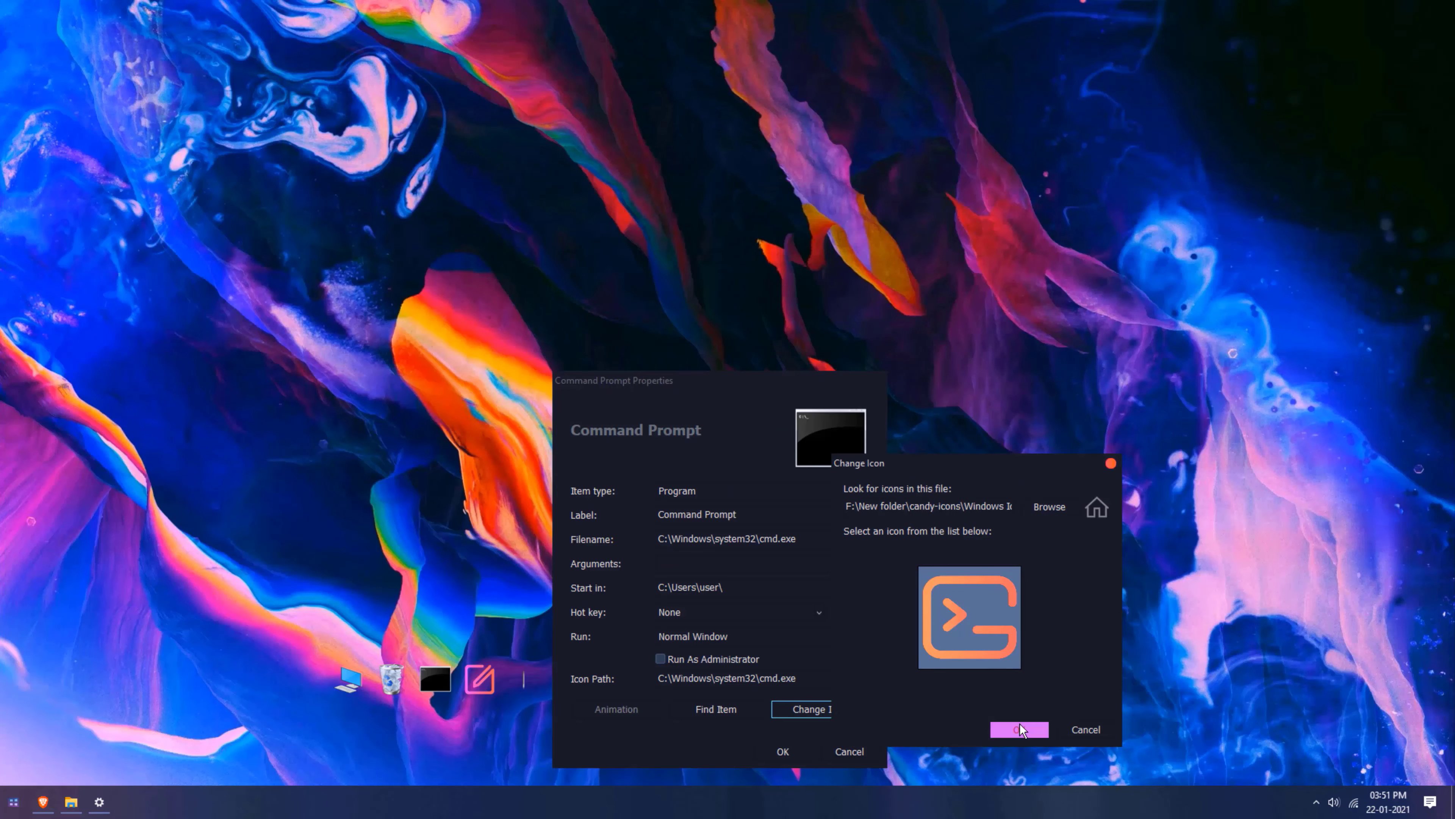
left_click(1019, 729)
left_click(782, 751)
right_click(411, 671)
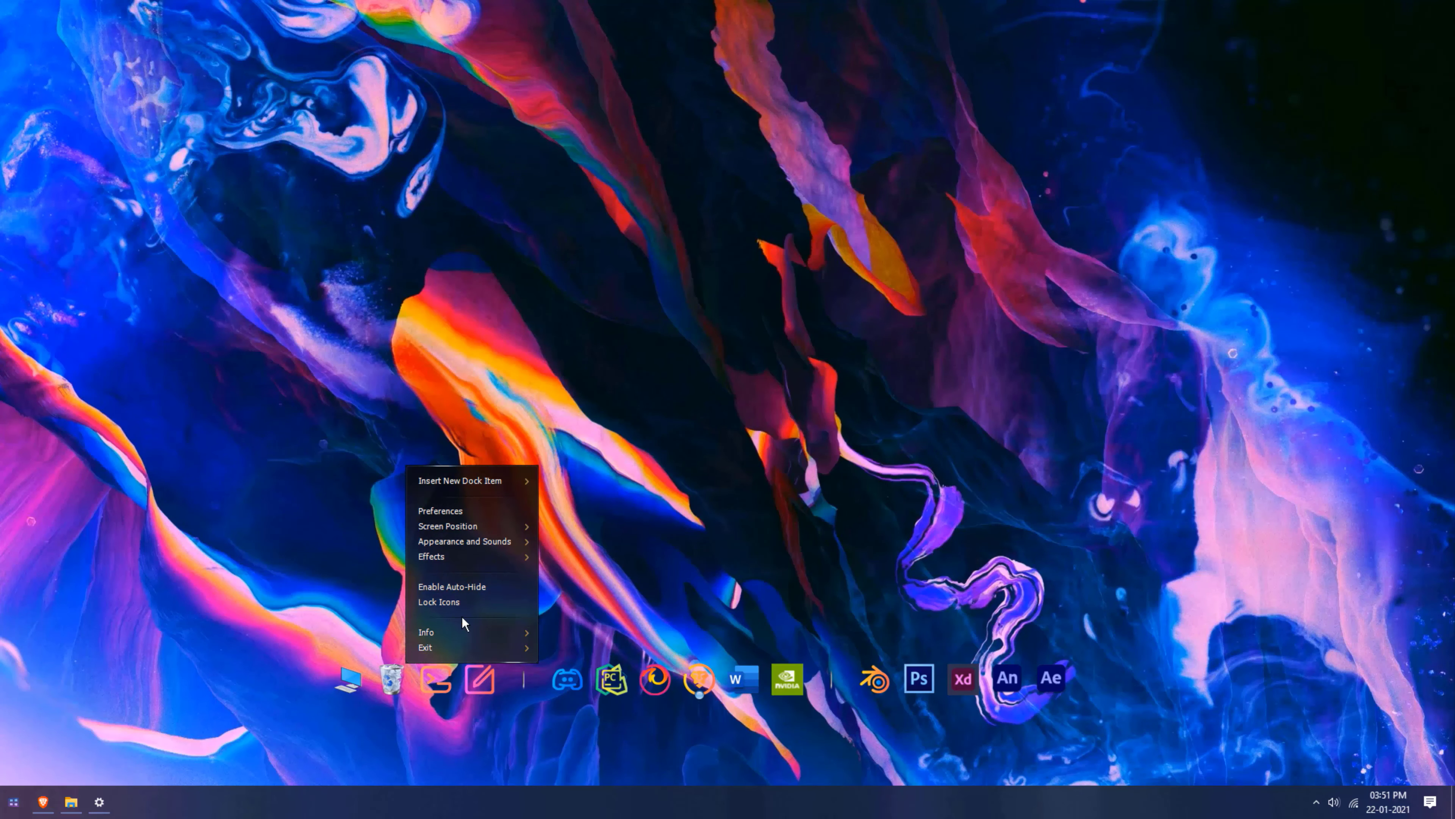
mouse_move(474, 485)
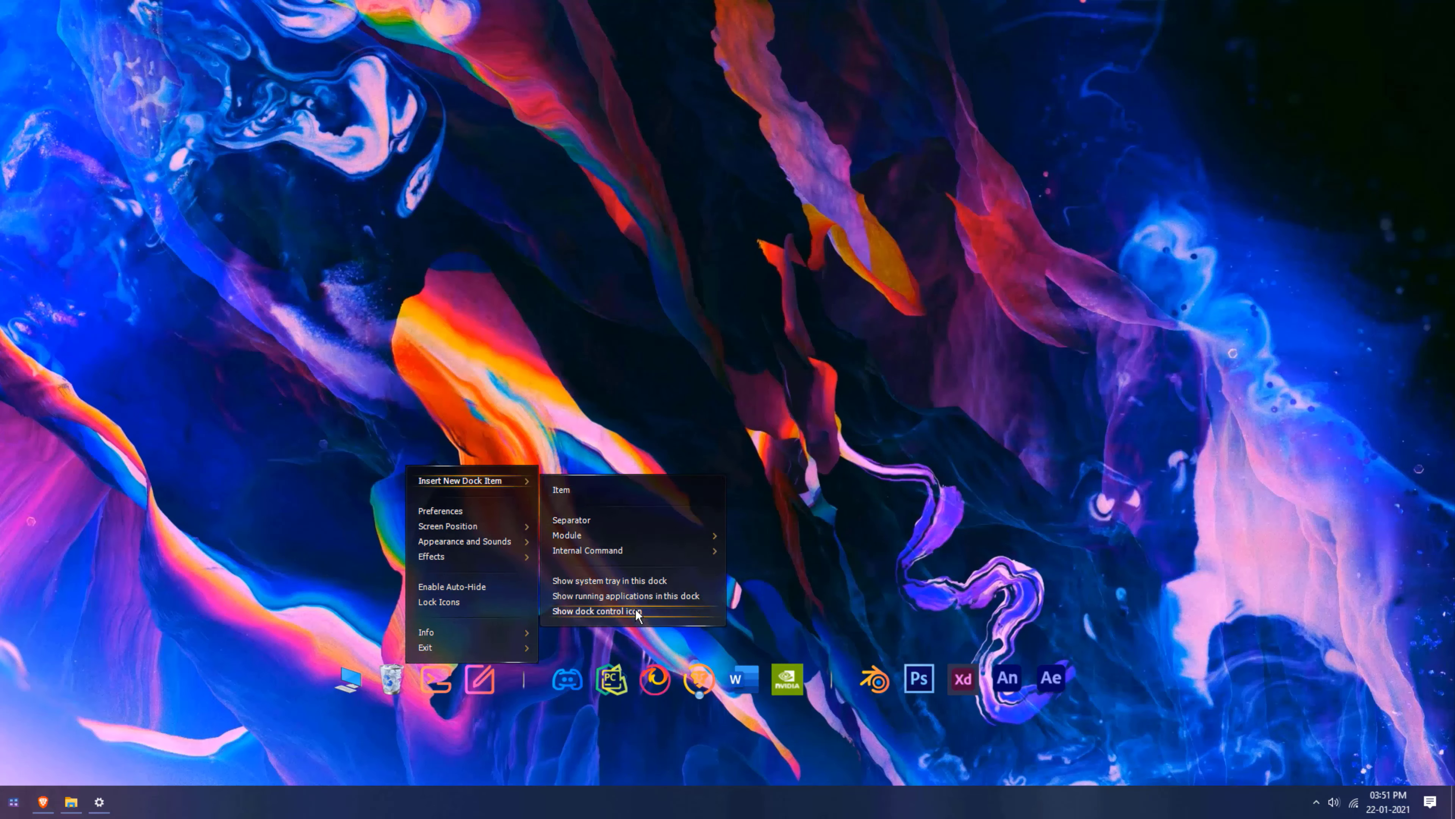
left_click(626, 489)
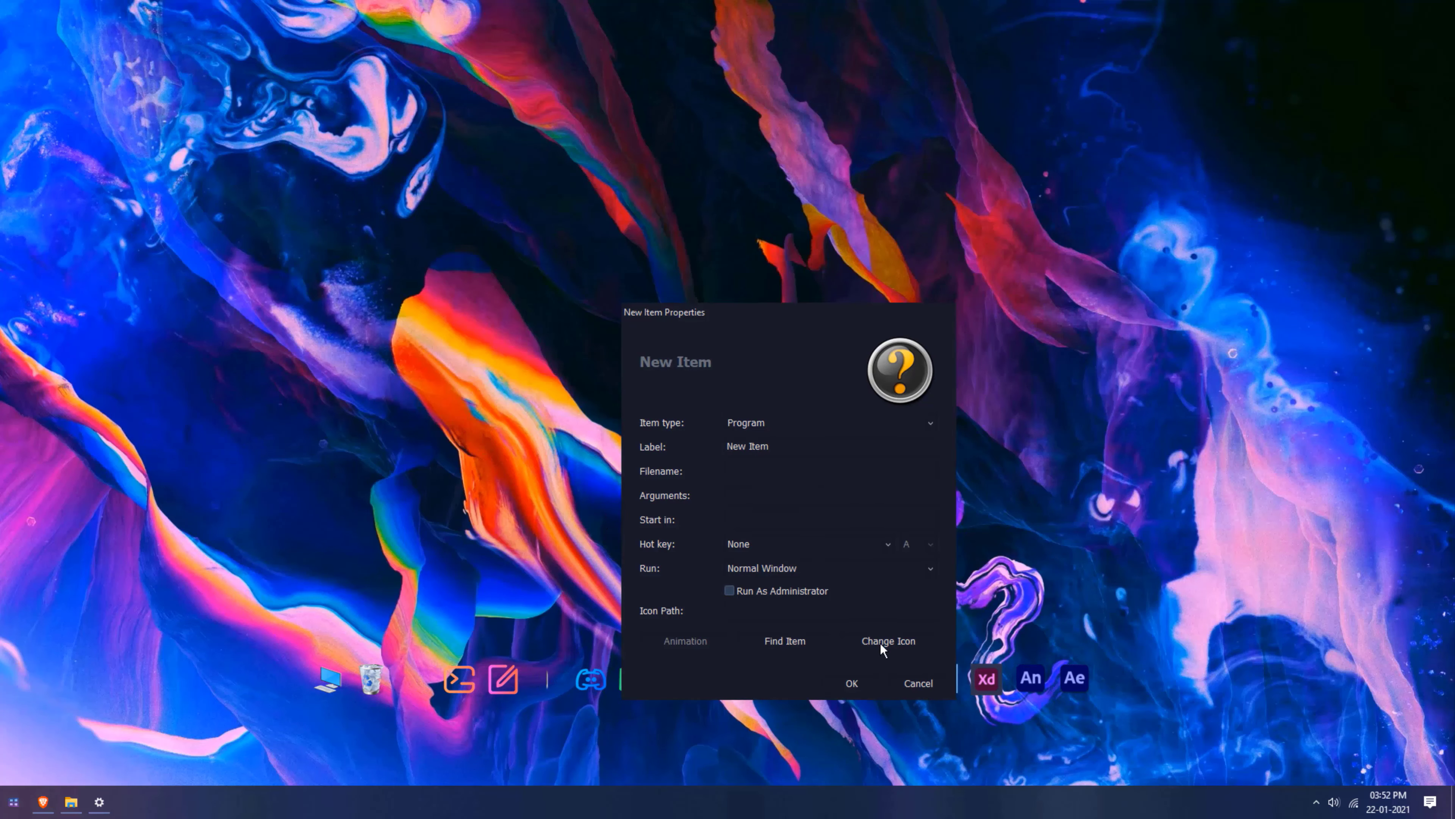
left_click(918, 683)
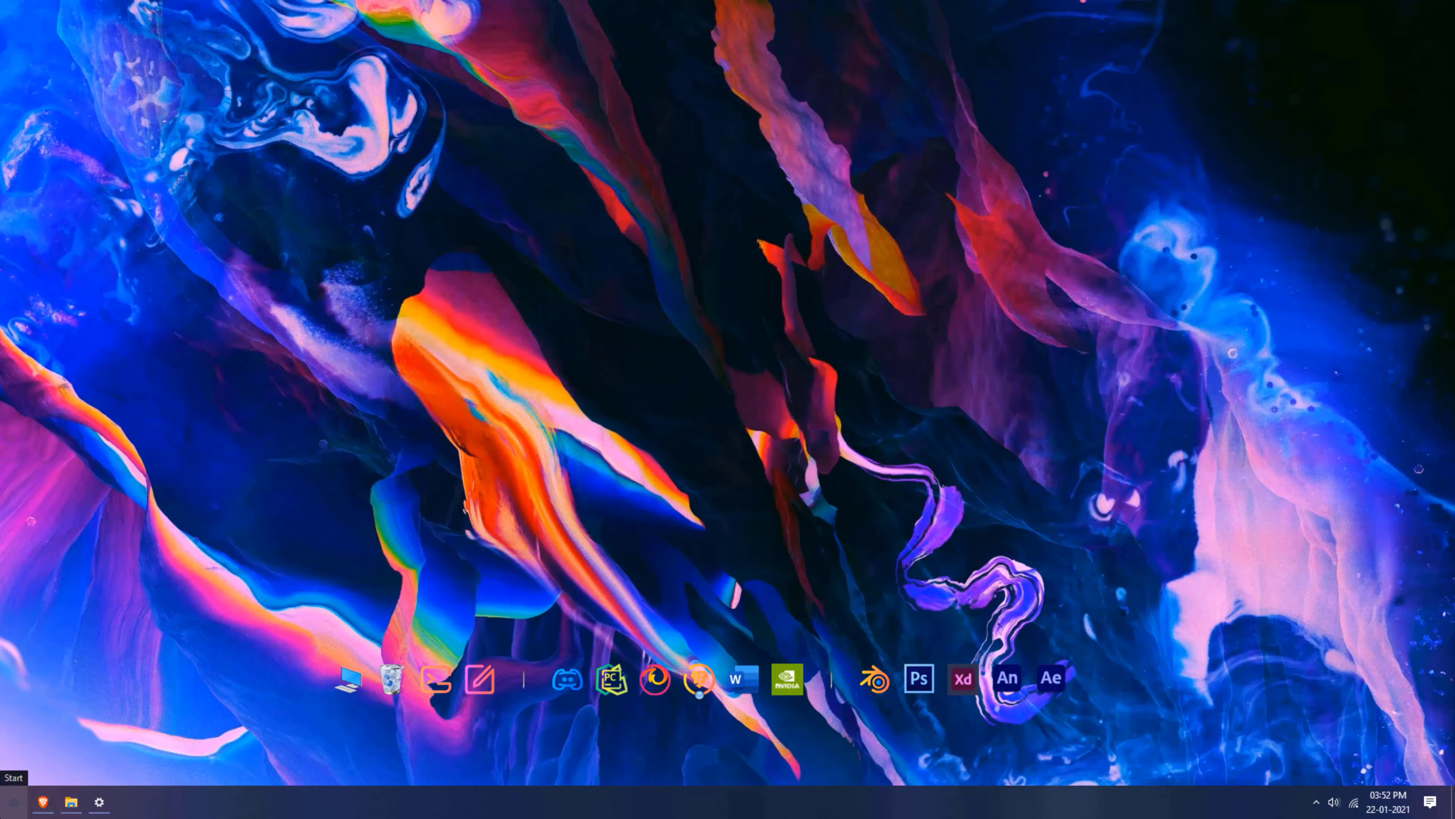
Step: Open Recycle Bin's dock entry properties and choose the Trash icon from the Windows Icons folder for its Recycler (Empty) state
right_click(388, 691)
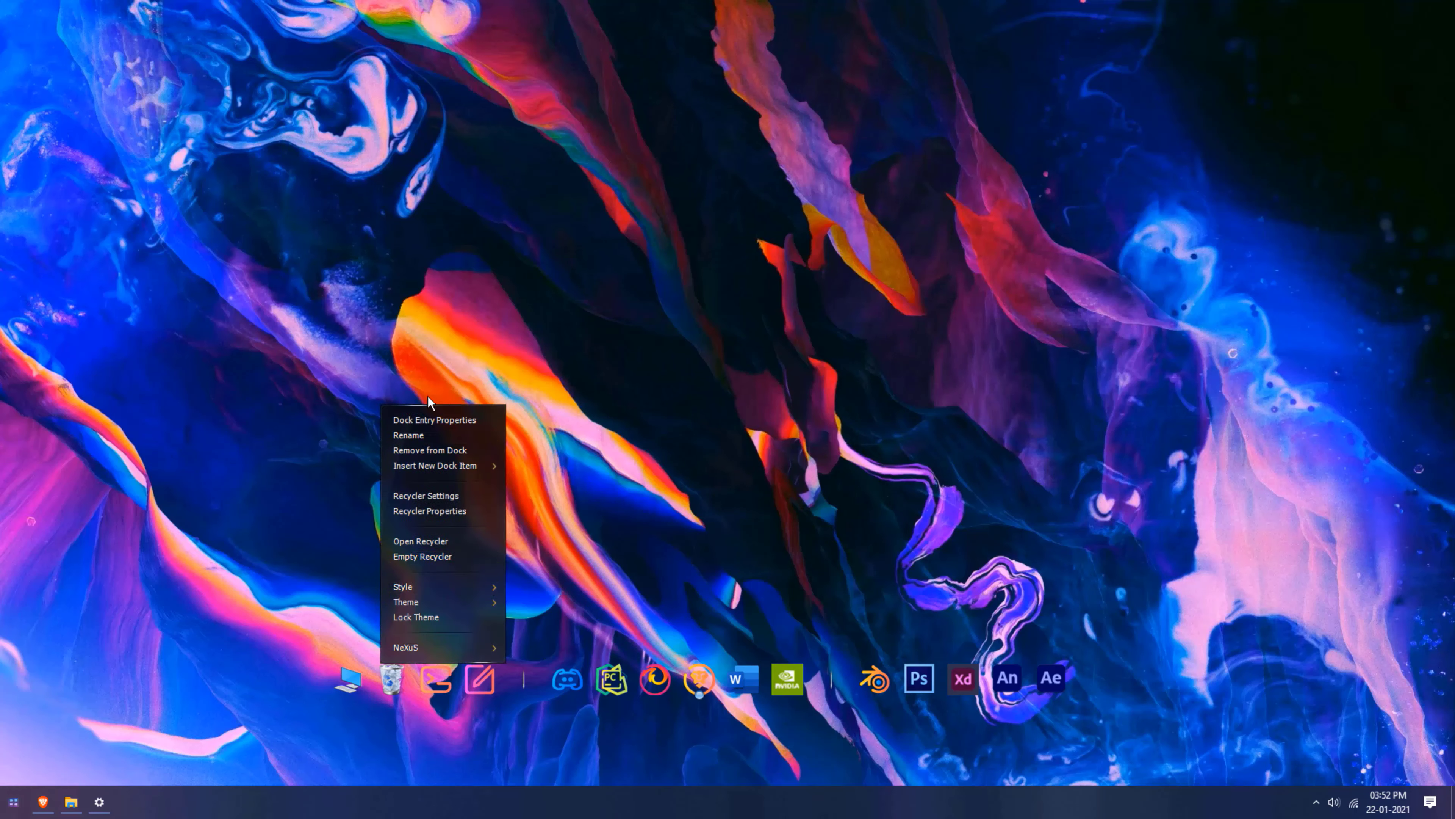
left_click(431, 418)
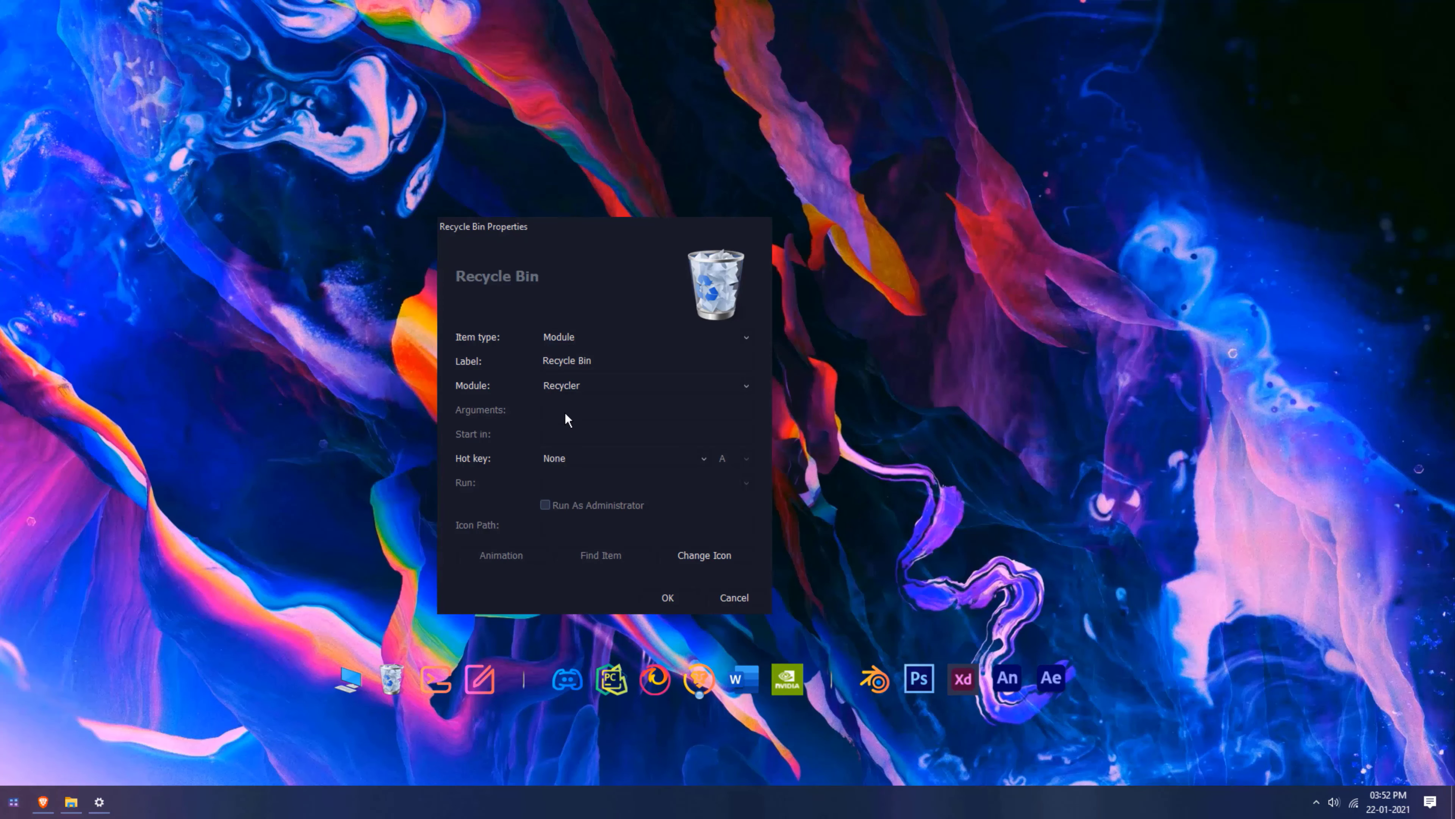
left_click(738, 556)
left_click(865, 450)
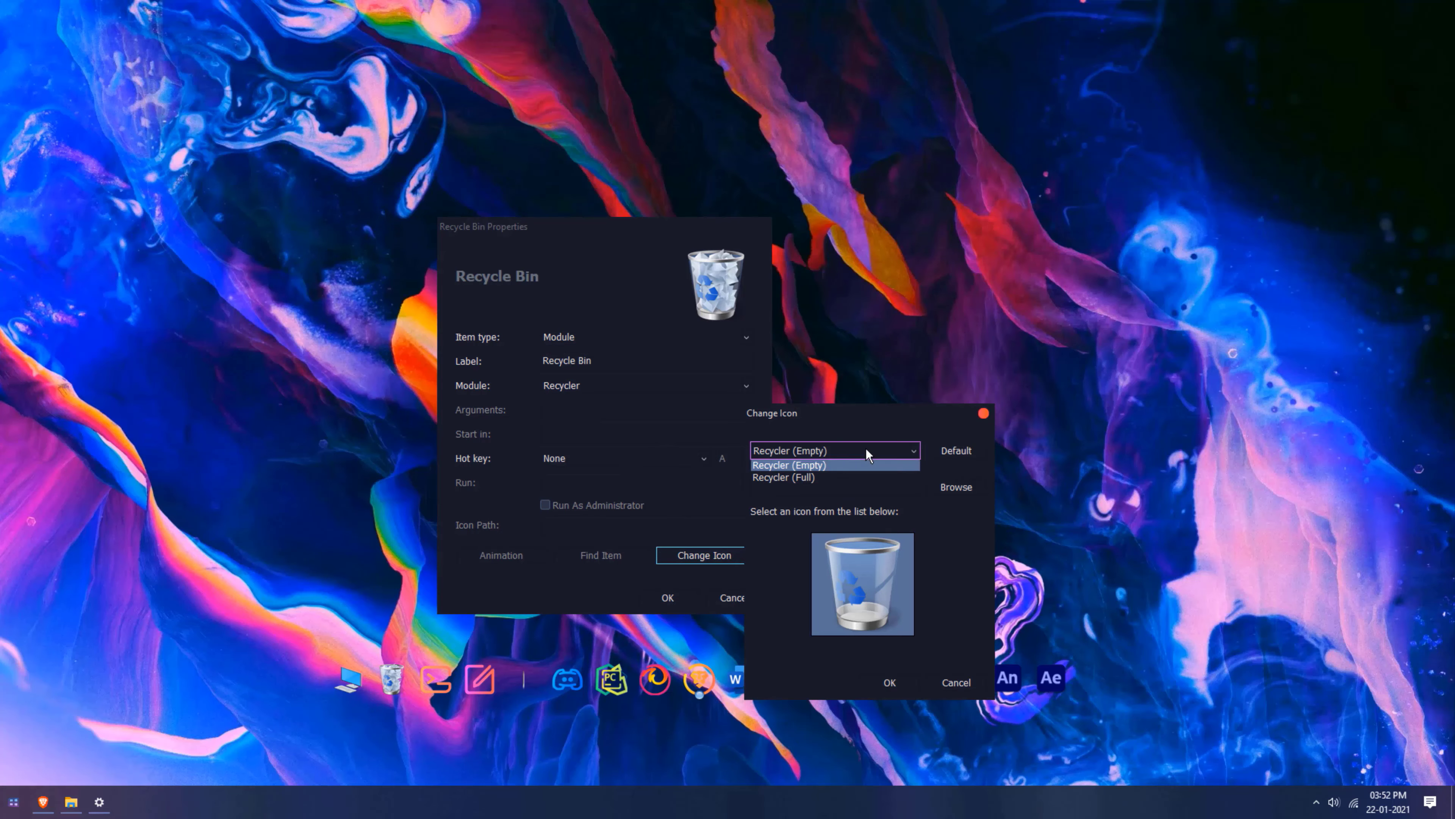
left_click(962, 485)
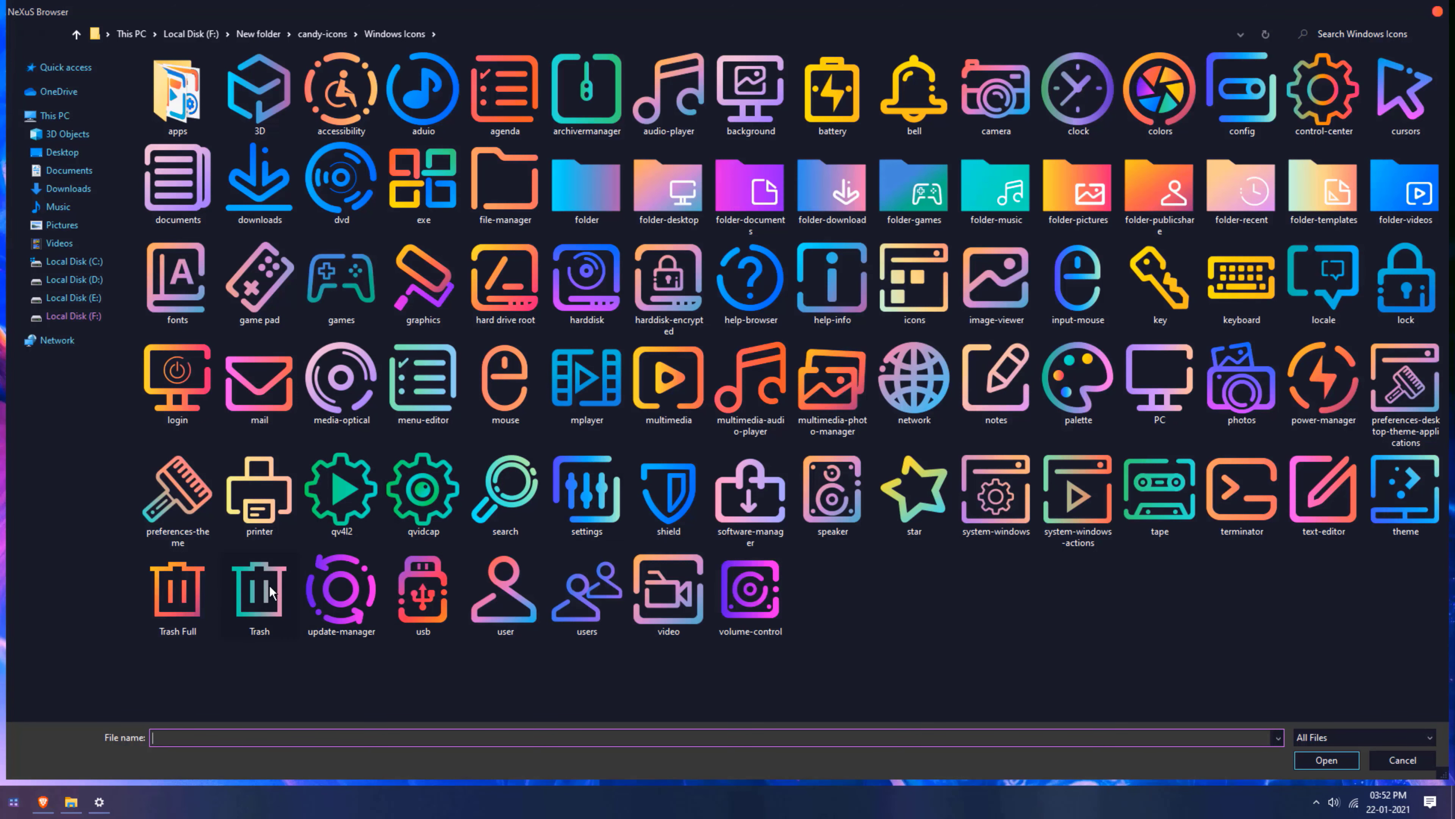
left_click(254, 591)
left_click(1323, 760)
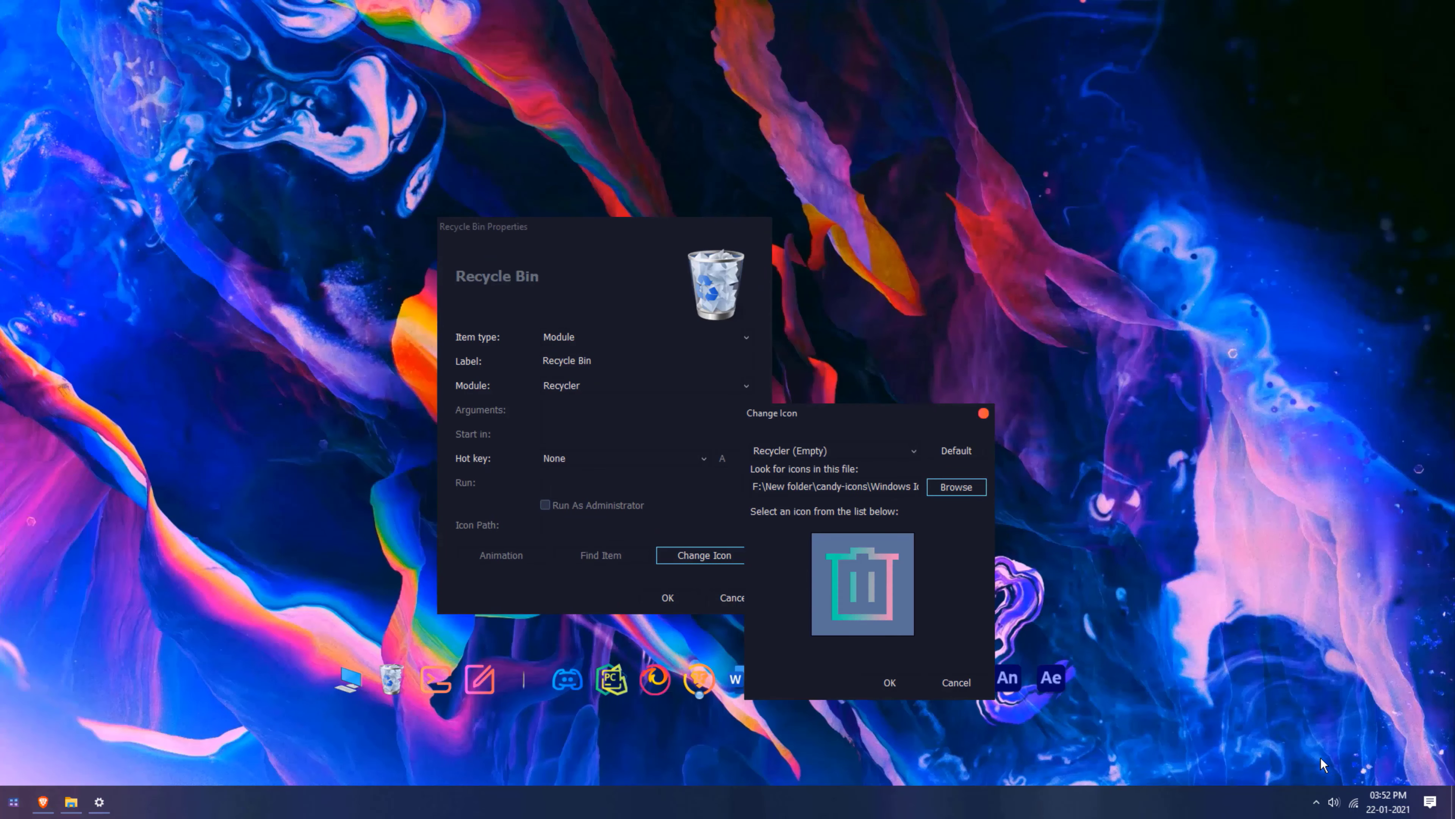
Step: Set the Trash Full icon for the Recycler (Full) state and apply the Recycle Bin's dock entry changes
left_click(880, 453)
left_click(836, 476)
left_click(889, 682)
left_click(668, 598)
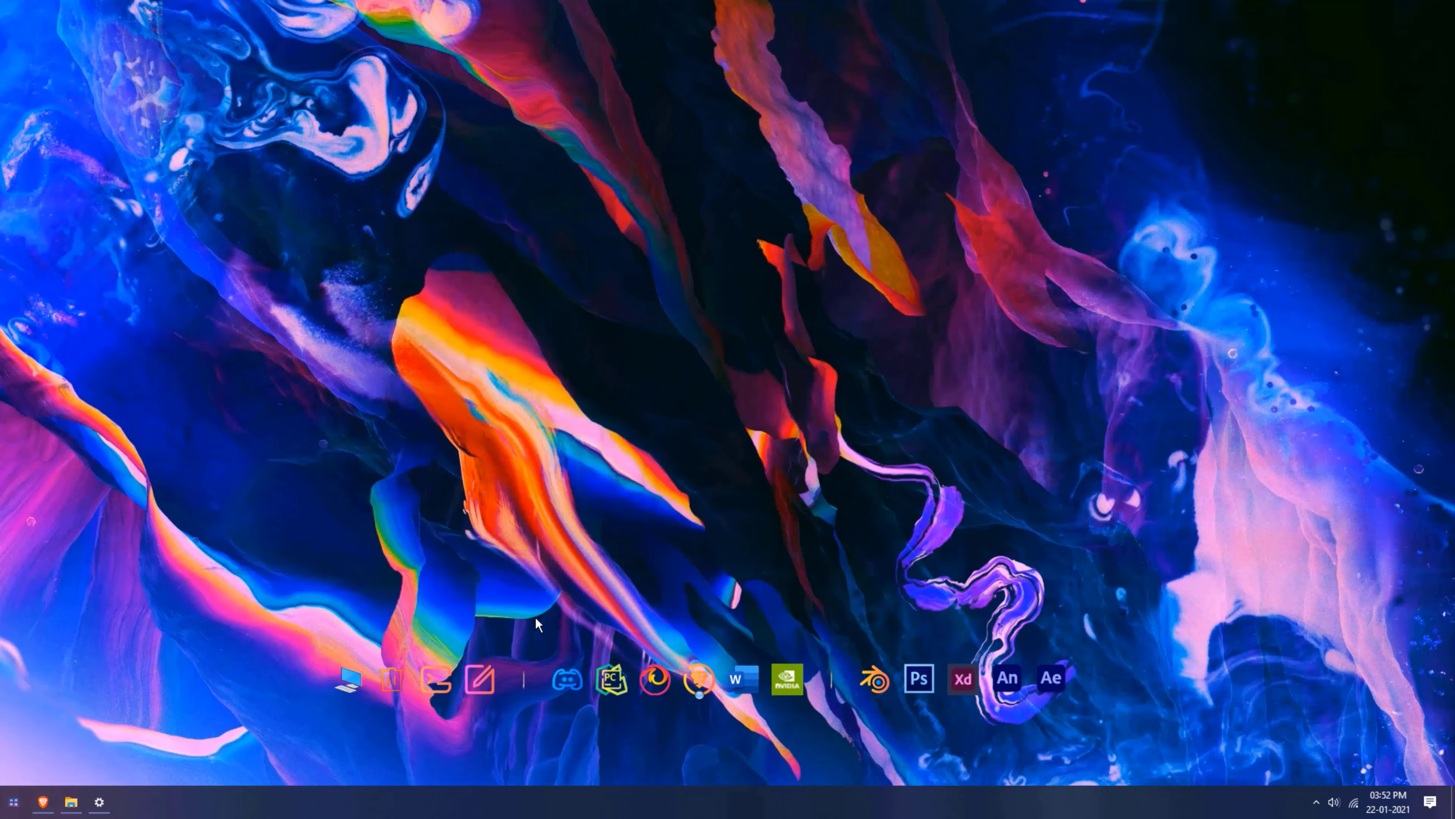
Step: Apply the PC icon from the Windows Icons folder to This PC's dock entry
right_click(390, 685)
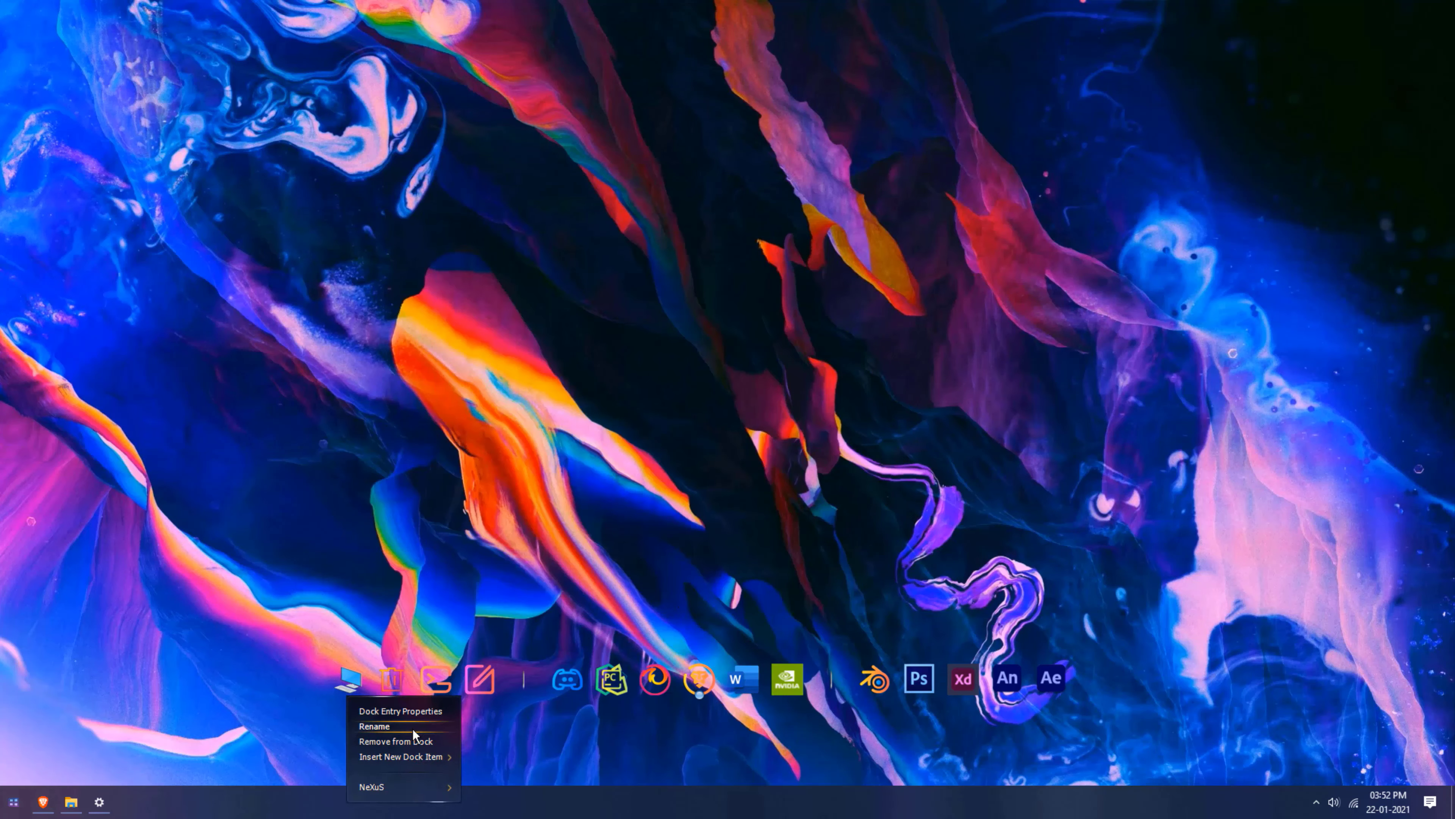
left_click(437, 714)
left_click(717, 687)
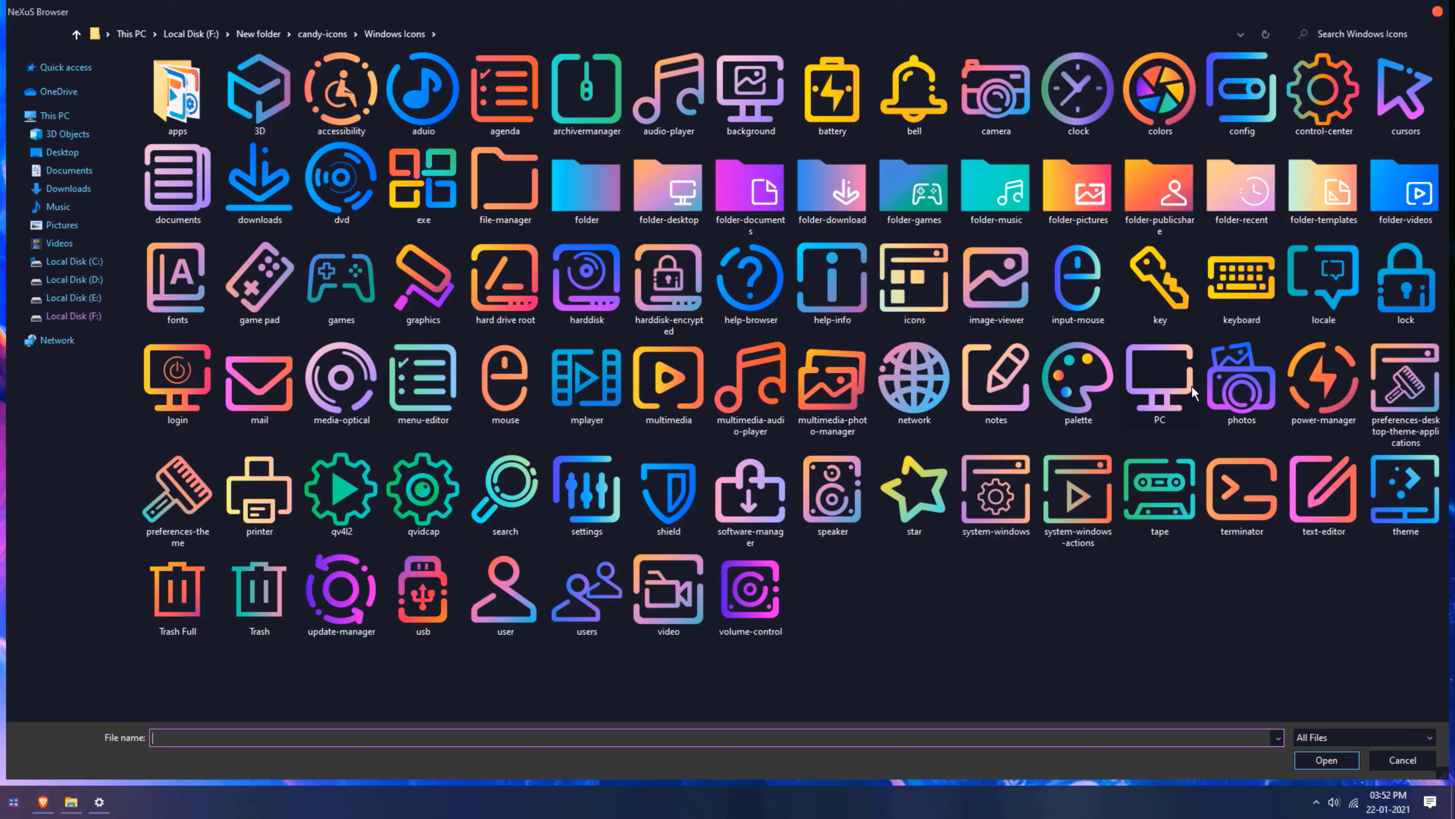
left_click(1195, 398)
left_click(1327, 759)
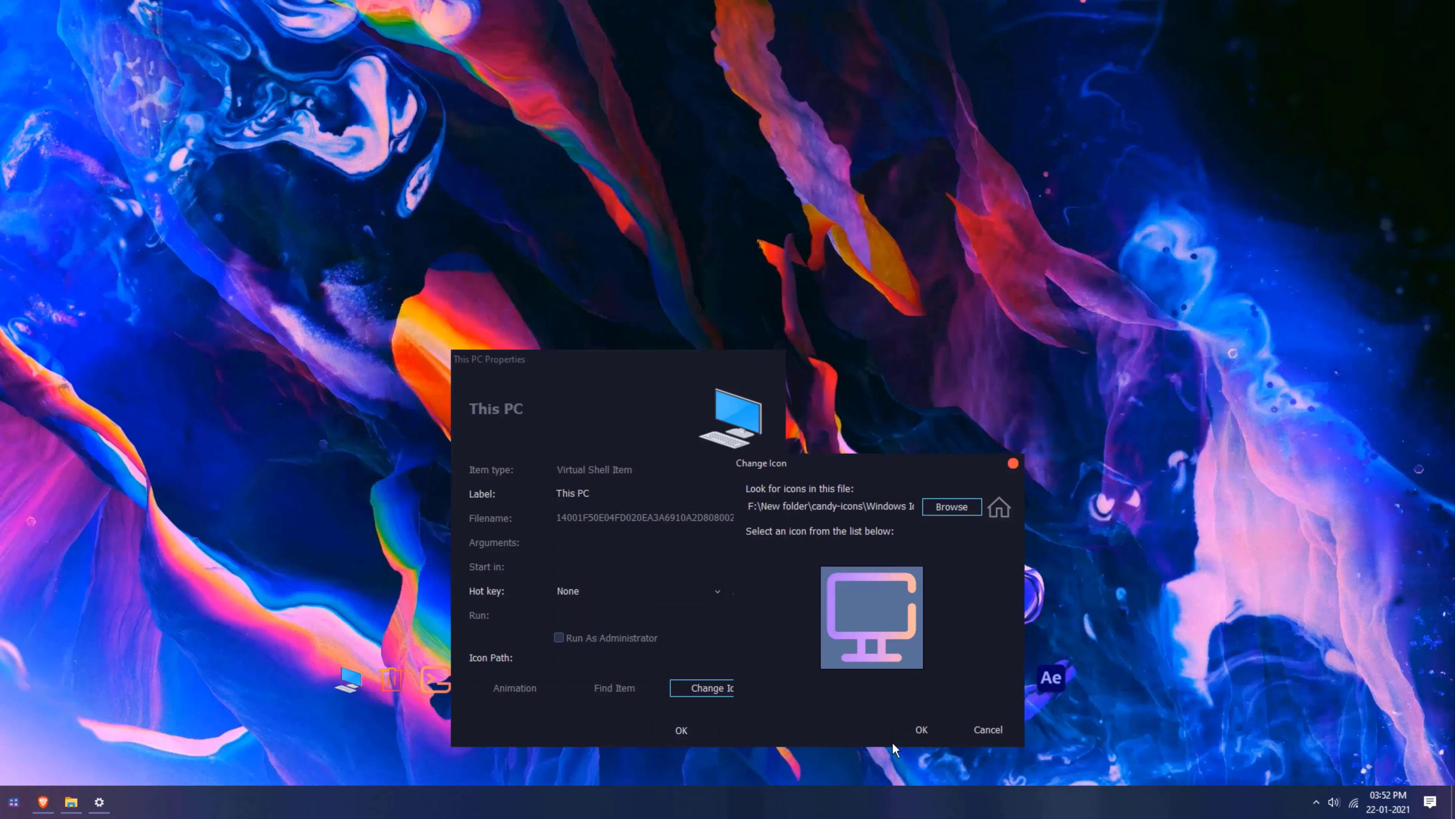
left_click(910, 728)
left_click(679, 728)
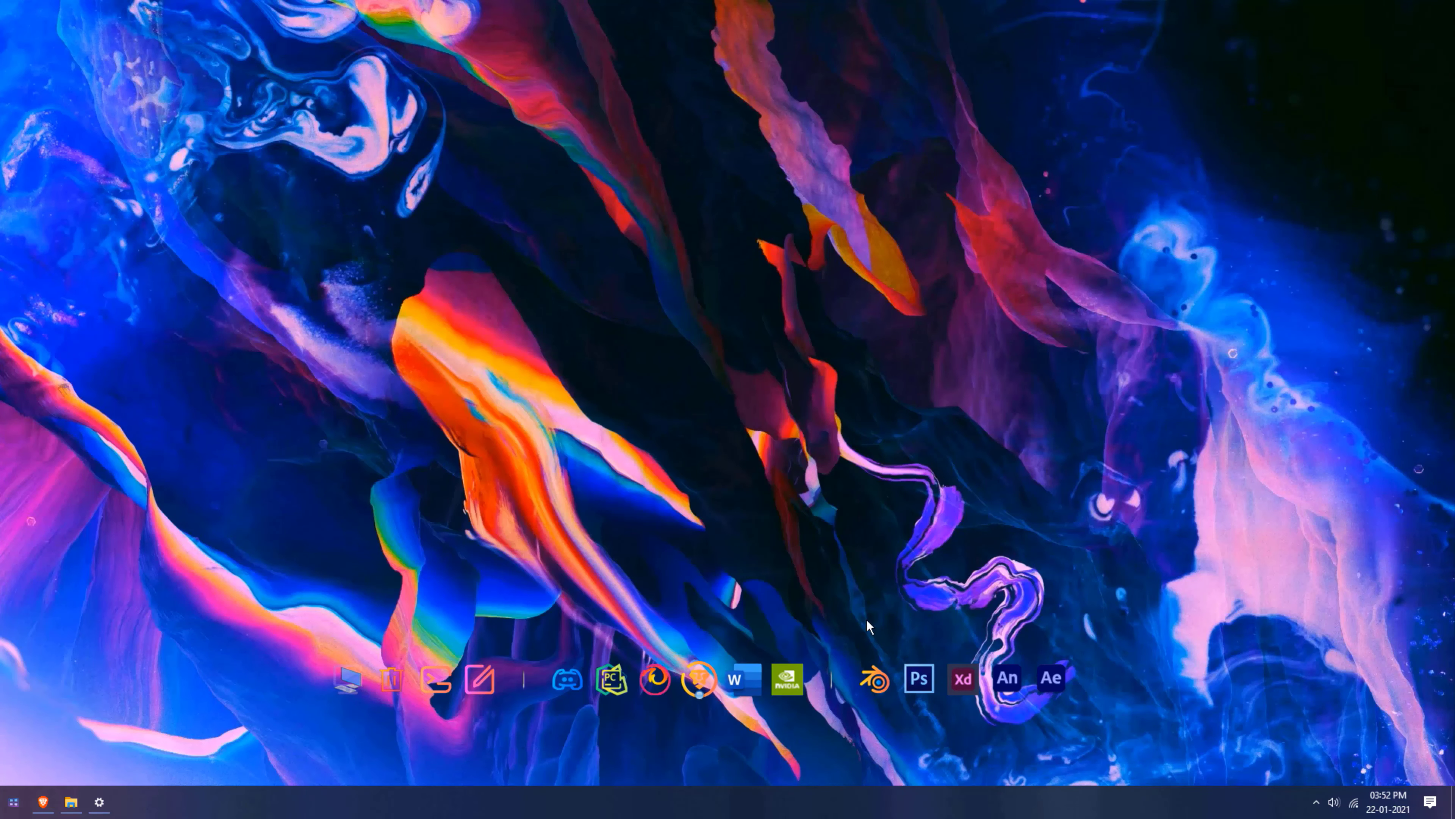
Step: Open NVIDIA Control Panel's dock entry properties and browse for a replacement icon in the apps folder
right_click(785, 687)
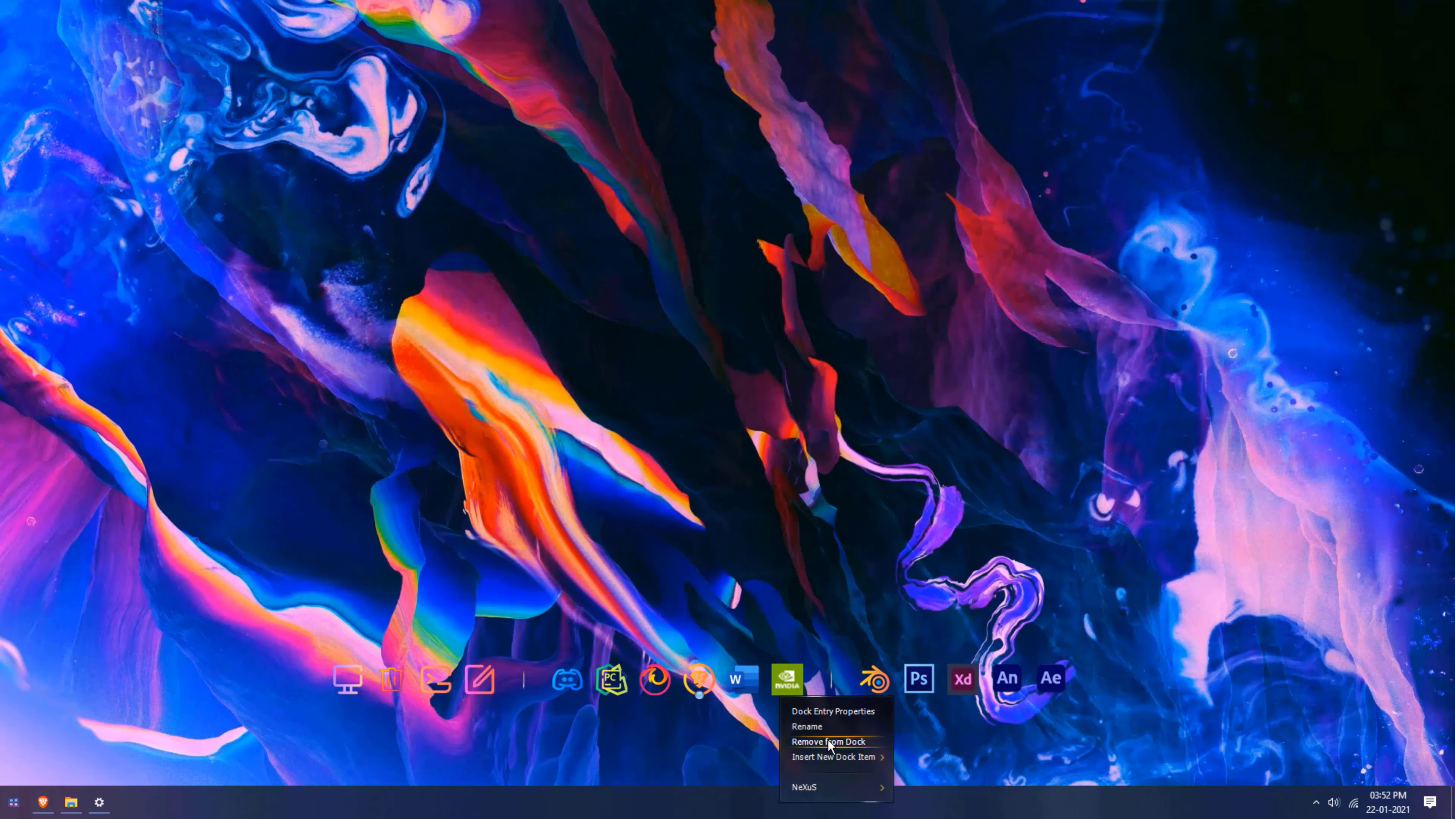
left_click(817, 703)
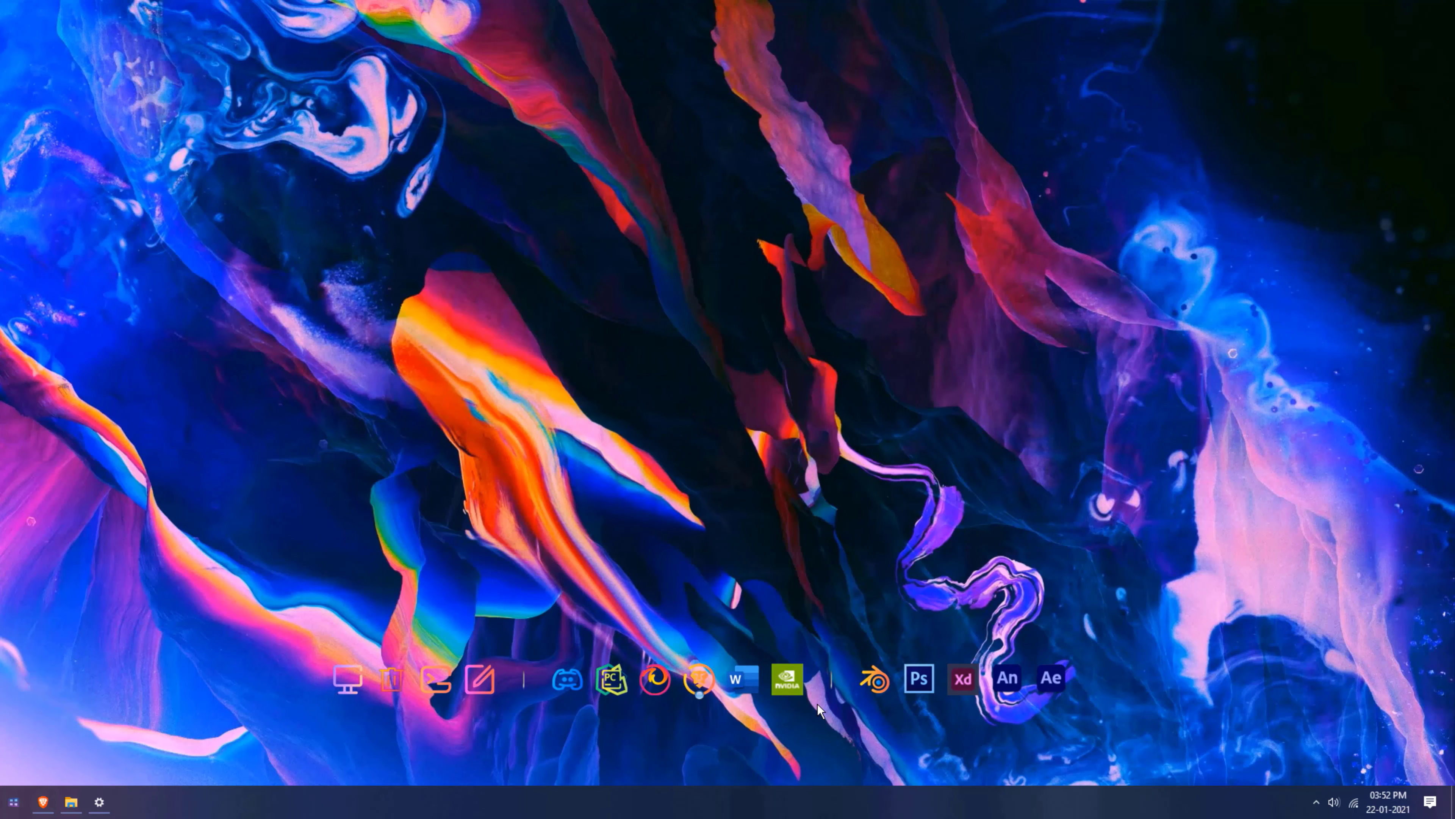
right_click(791, 691)
left_click(828, 650)
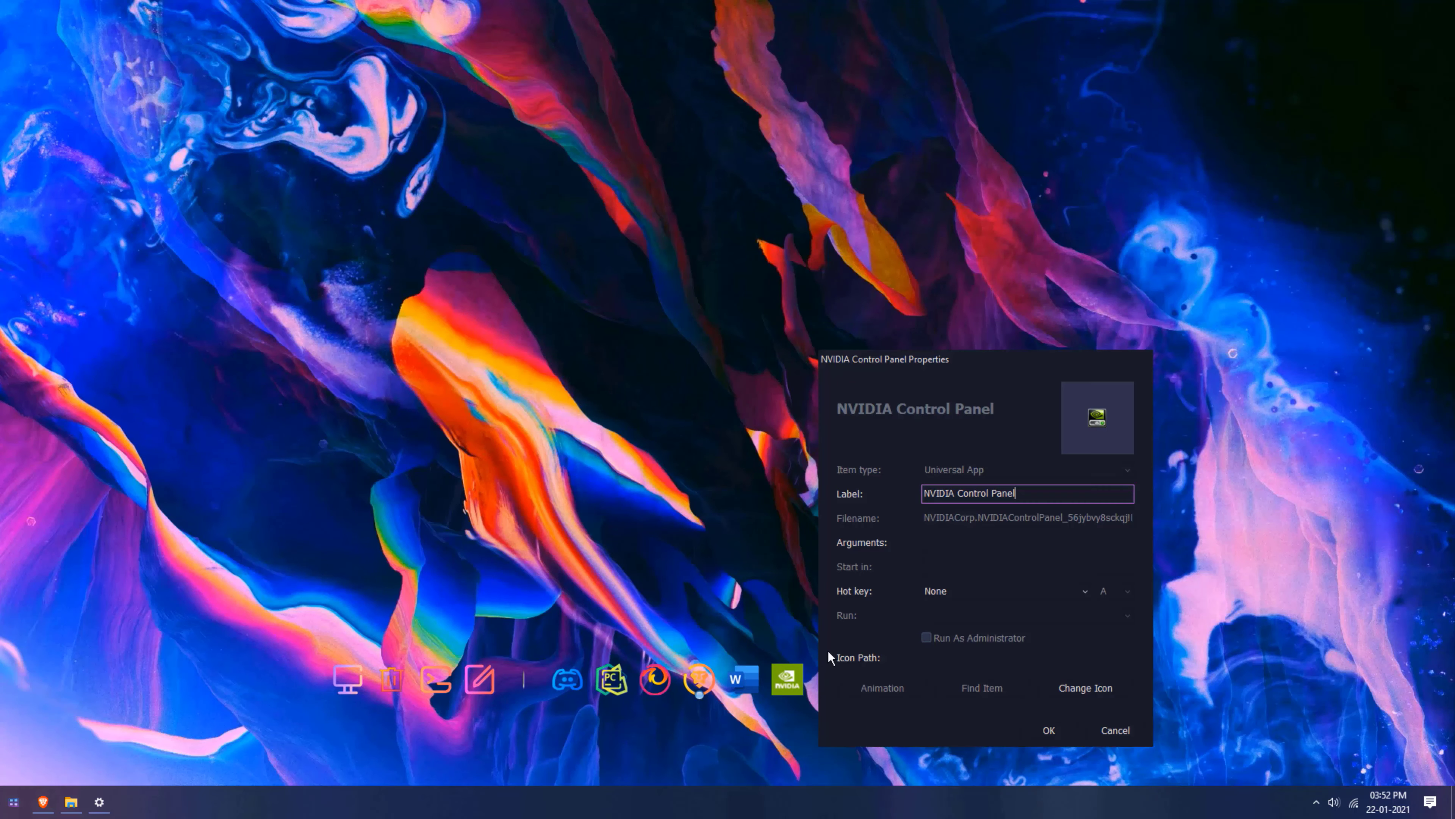
left_click(1081, 686)
Step: Search the apps folder for an NVIDIA icon with "nvide" and "nivi", and look through the full icon list
left_click(1294, 34)
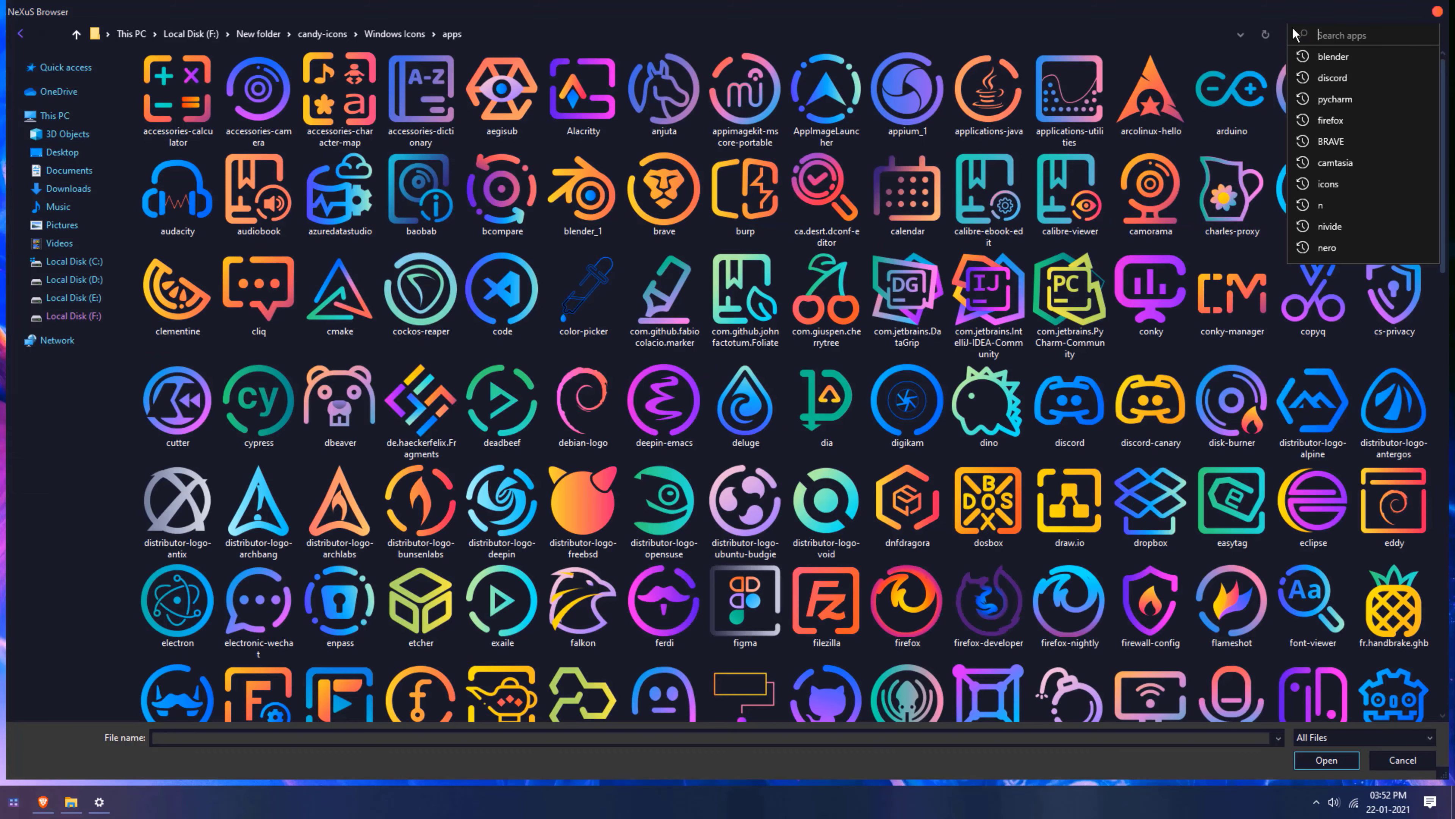
type("nvide")
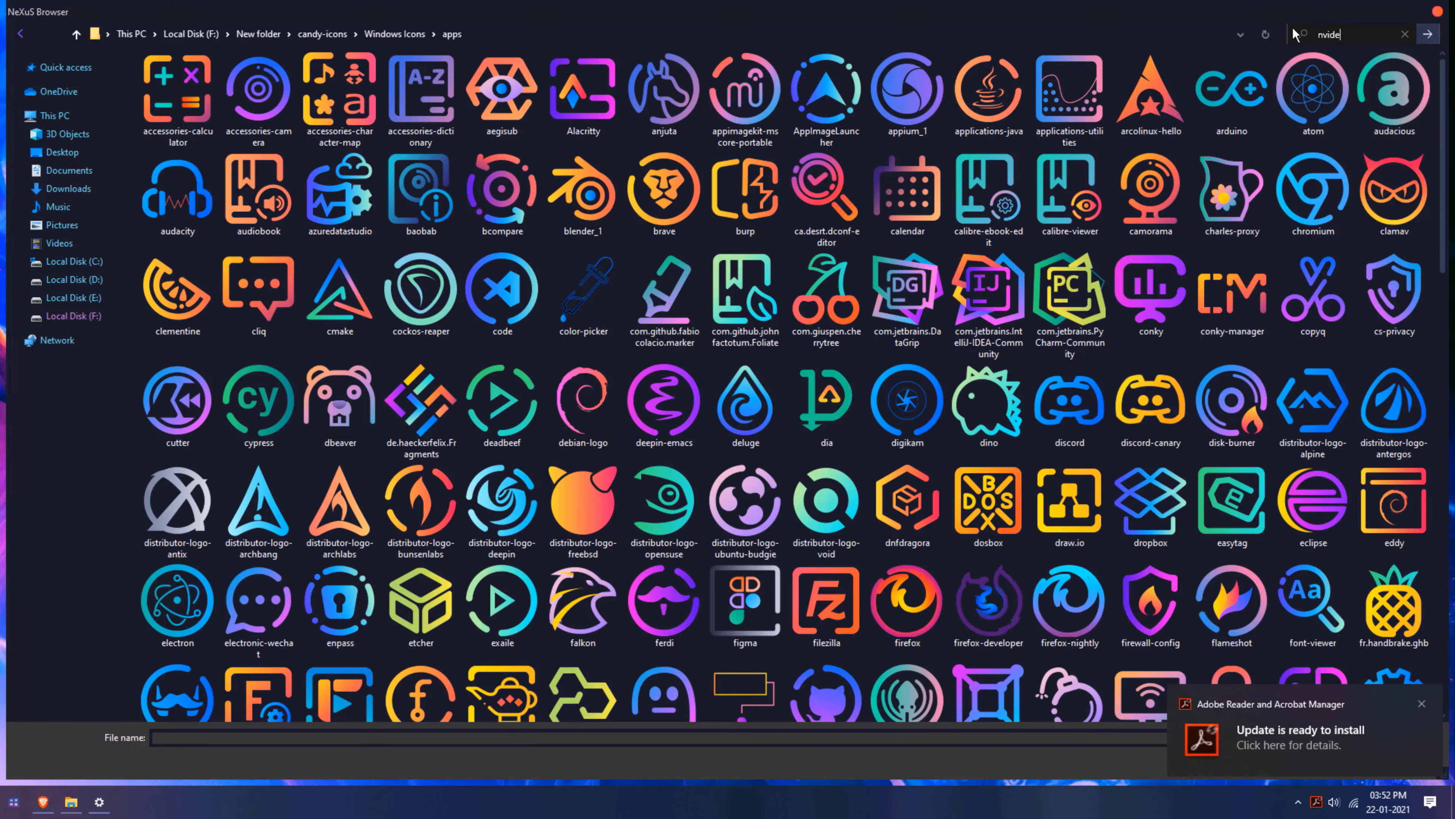
key("Return")
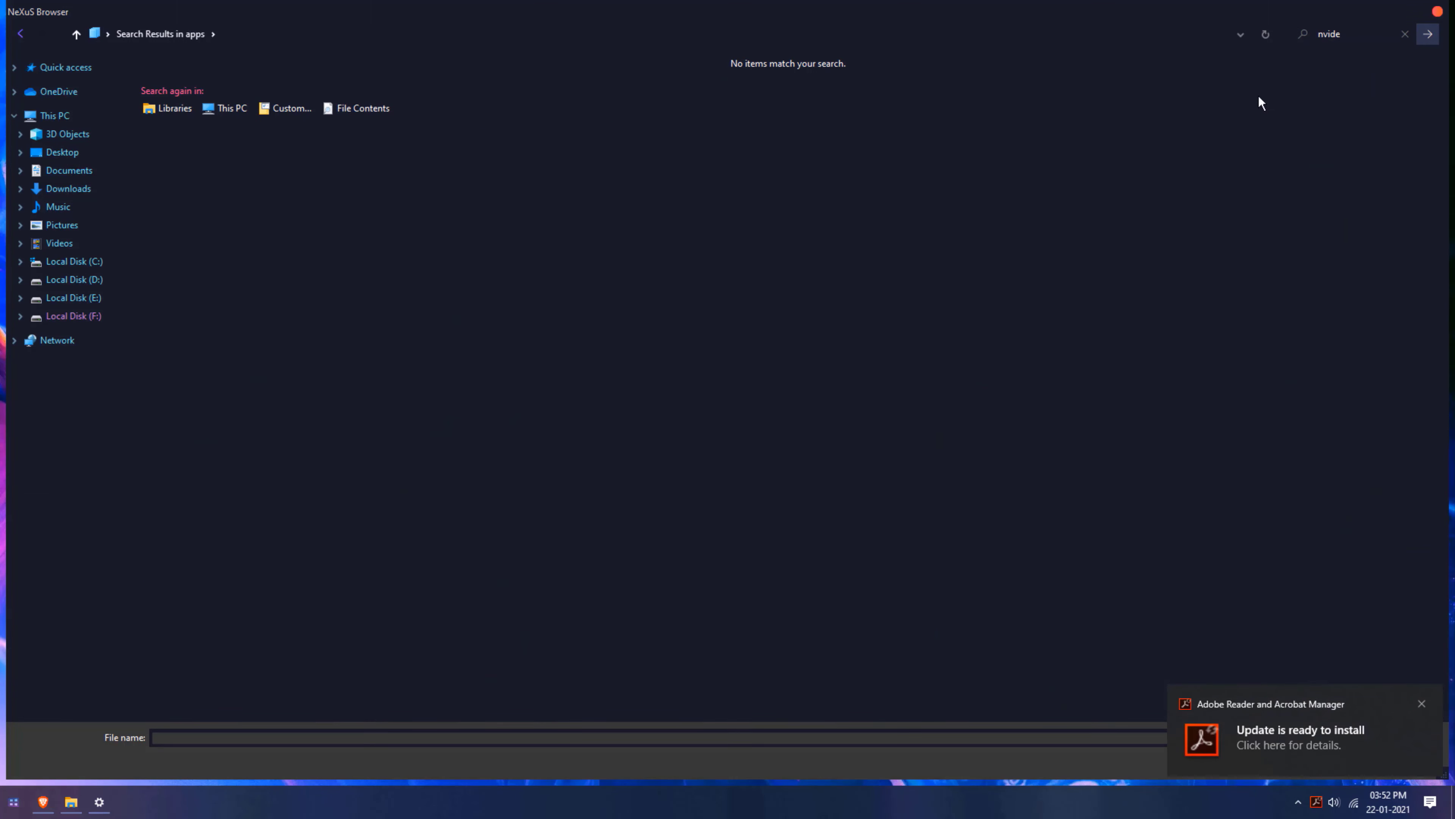
left_click(1346, 35)
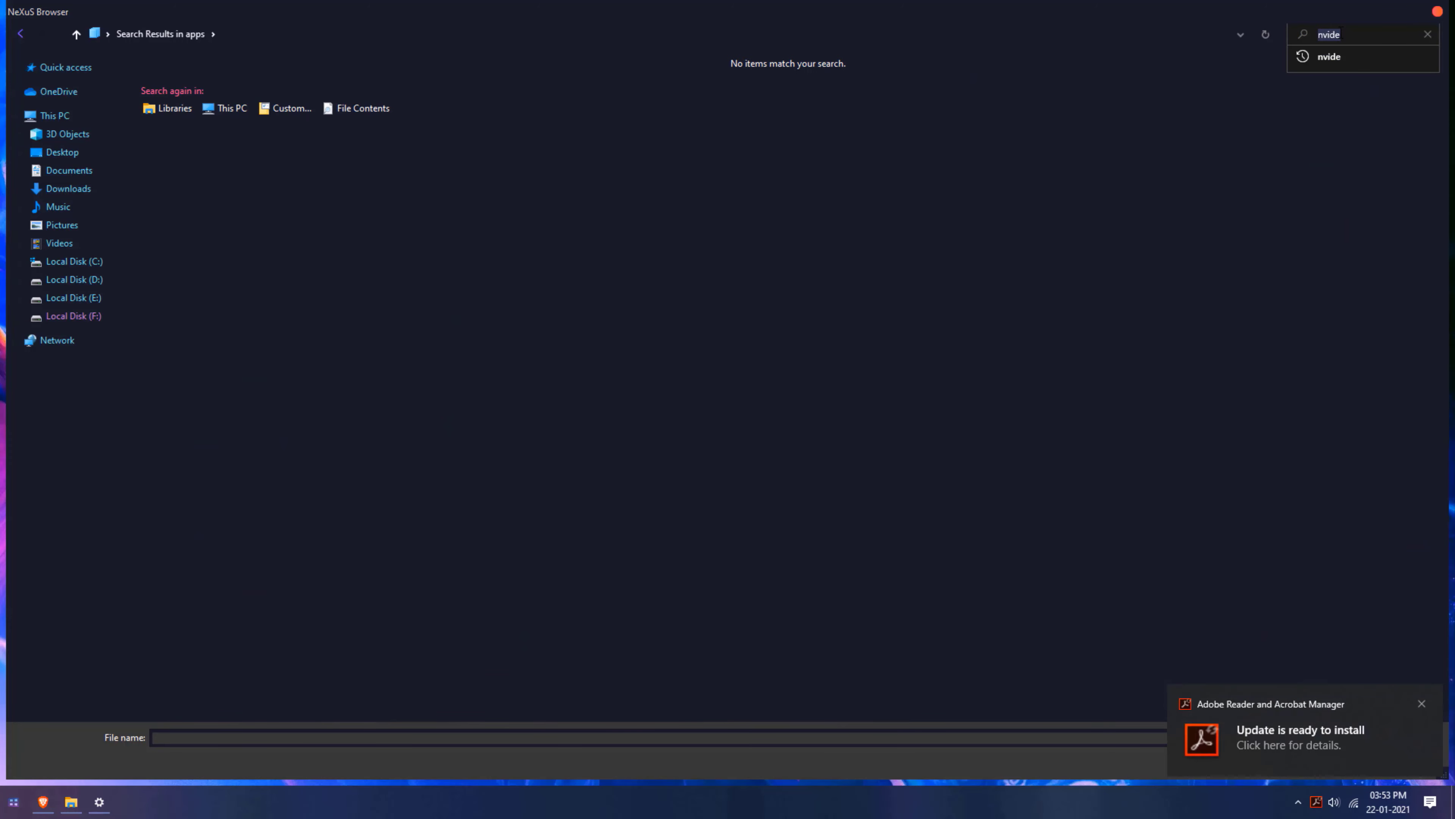
key("BackSpace")
type("nivi")
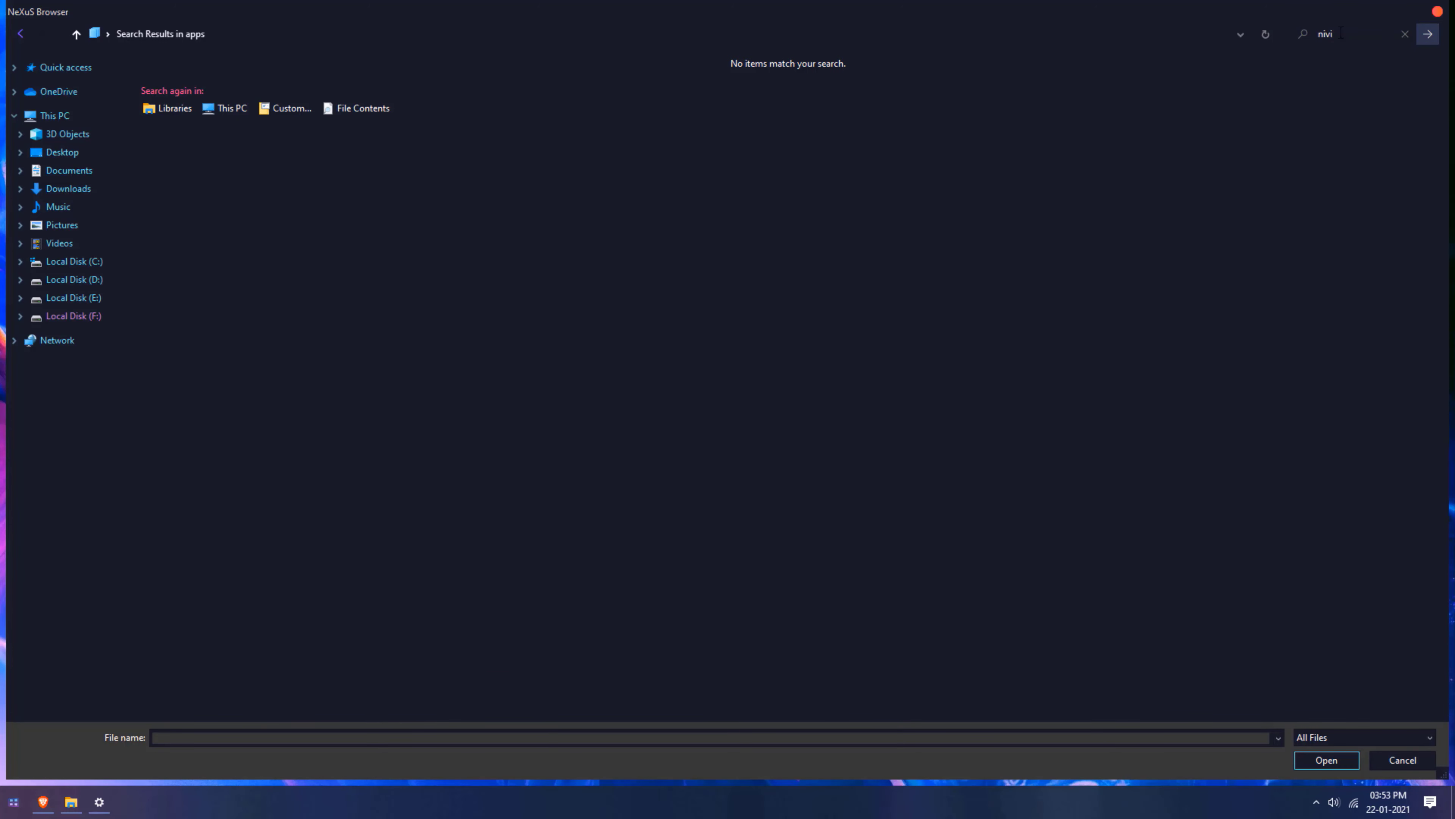
left_click(20, 34)
scroll(891, 281, "down", 15)
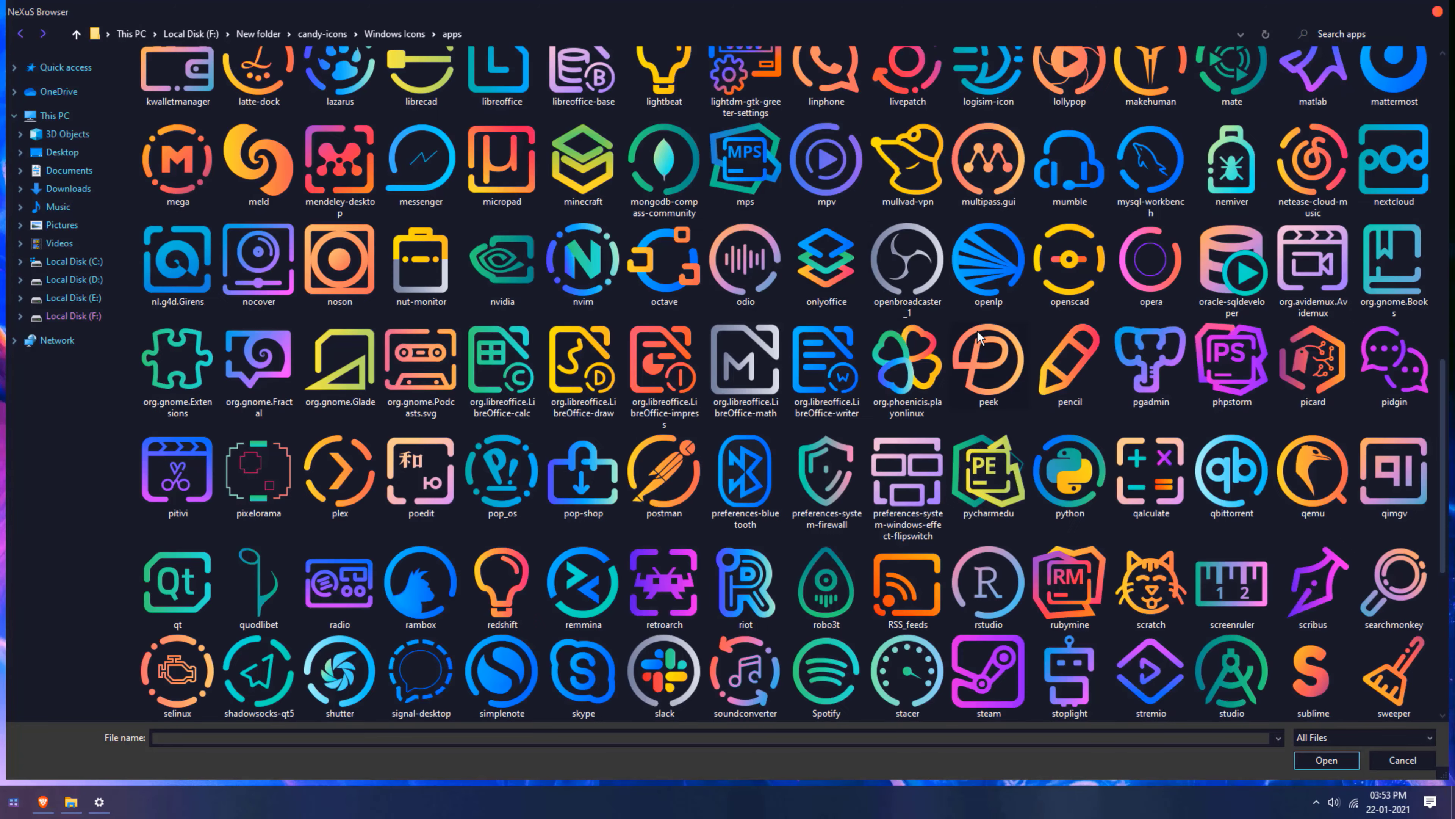
left_click_drag(1442, 582, 1443, 75)
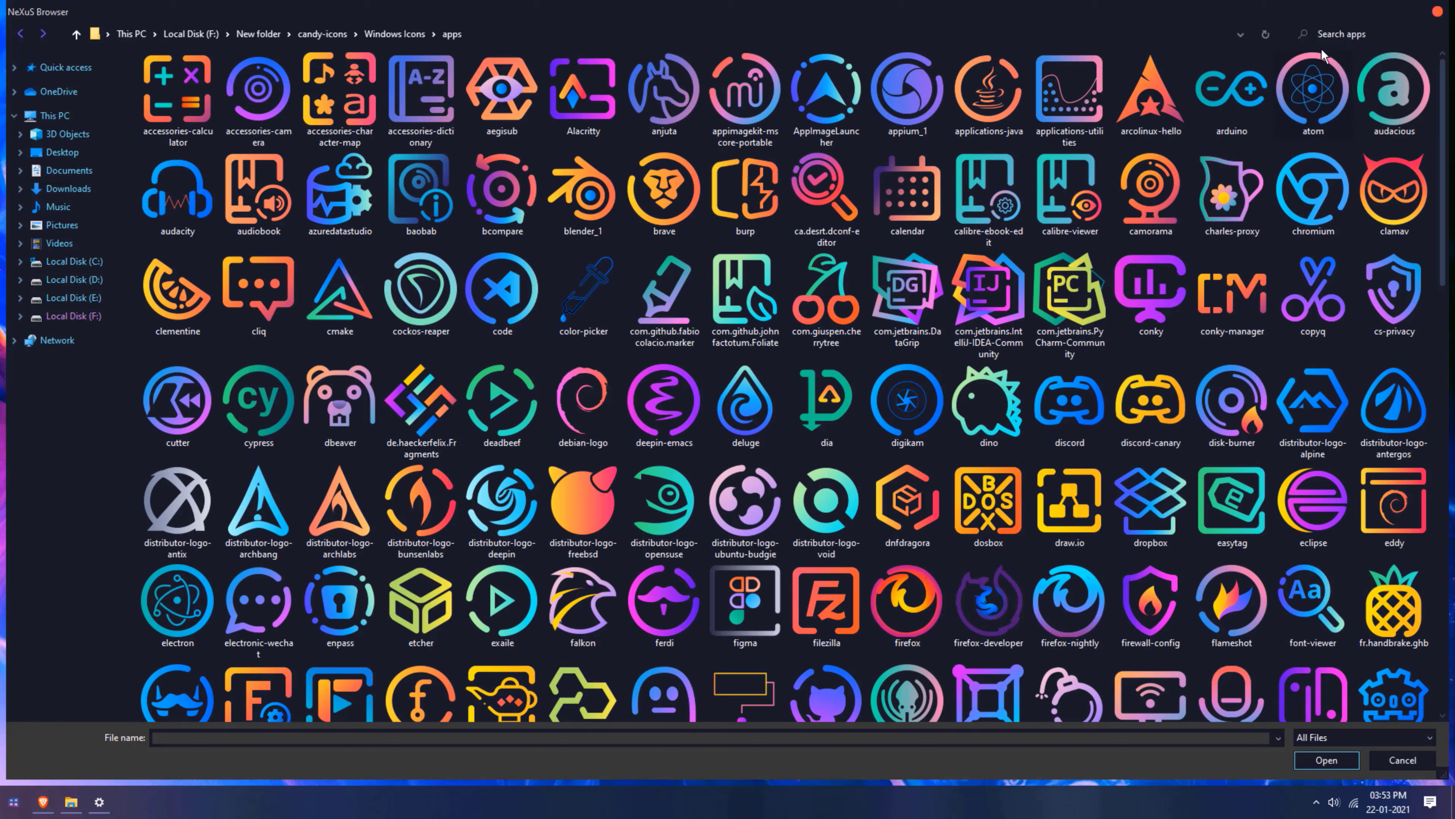
Step: Search the apps folder for "nvideia" and correct the search term to "nvidia"
left_click(1340, 36)
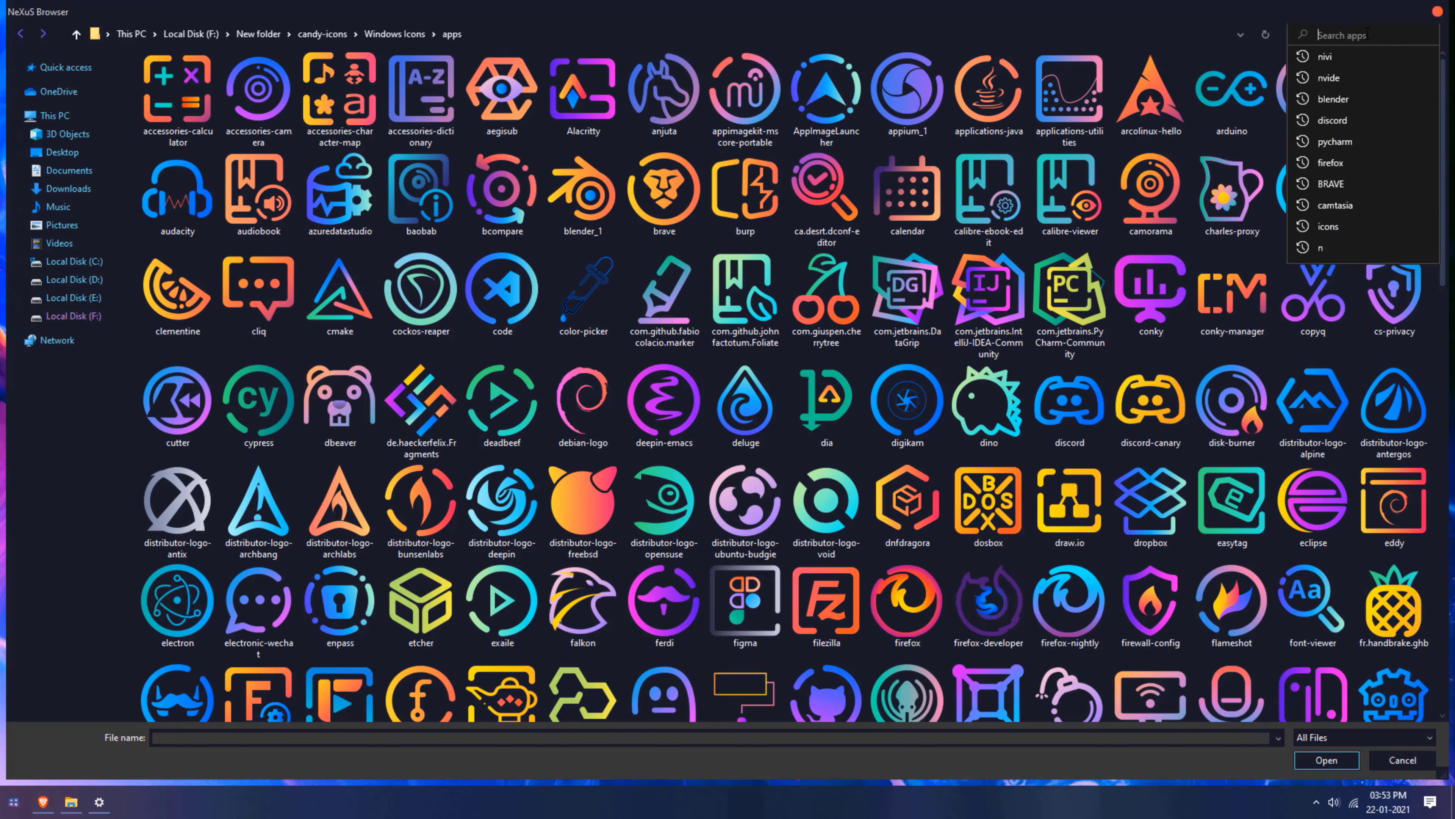
type("nvi")
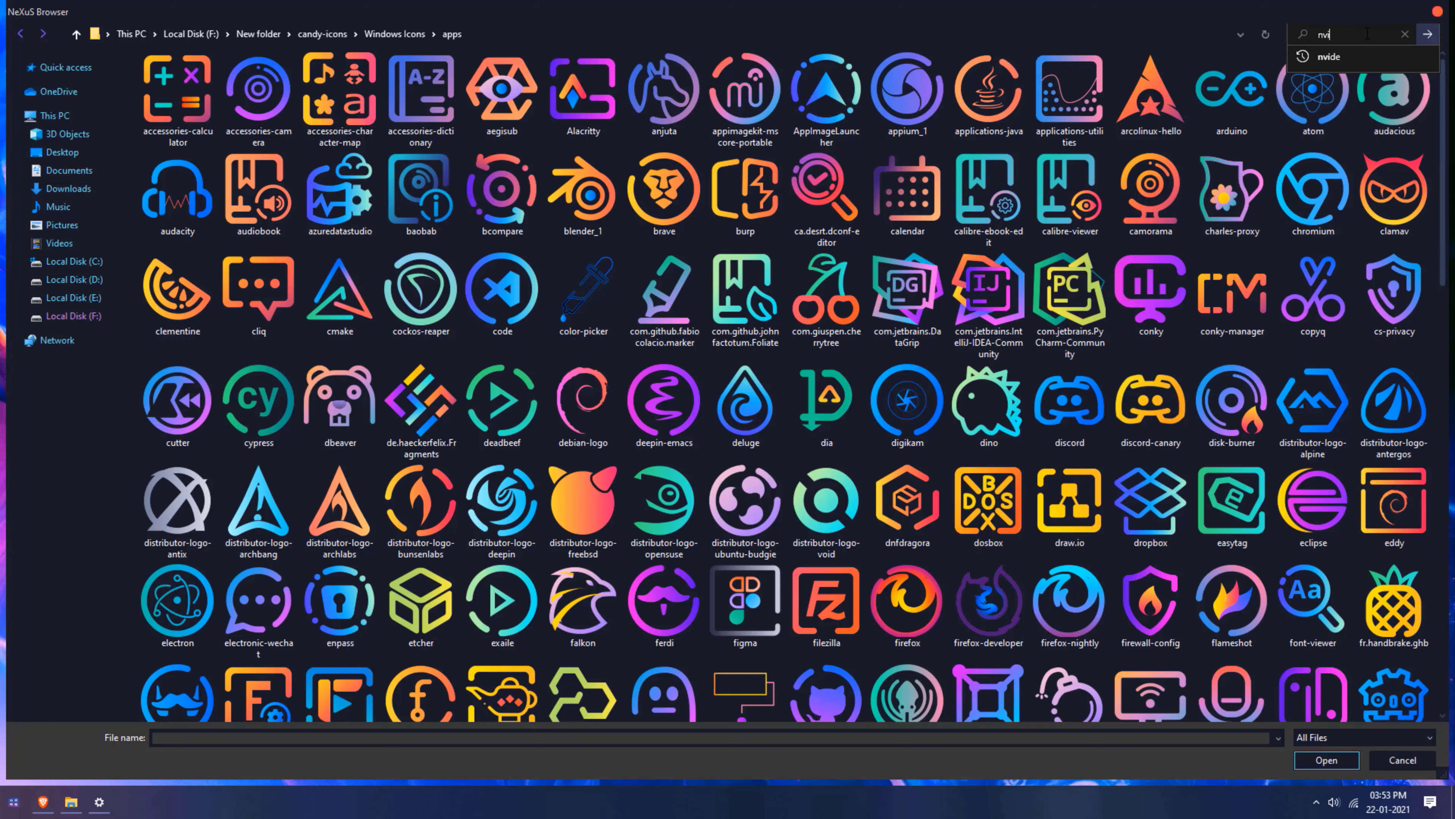
type("deia")
key("Return")
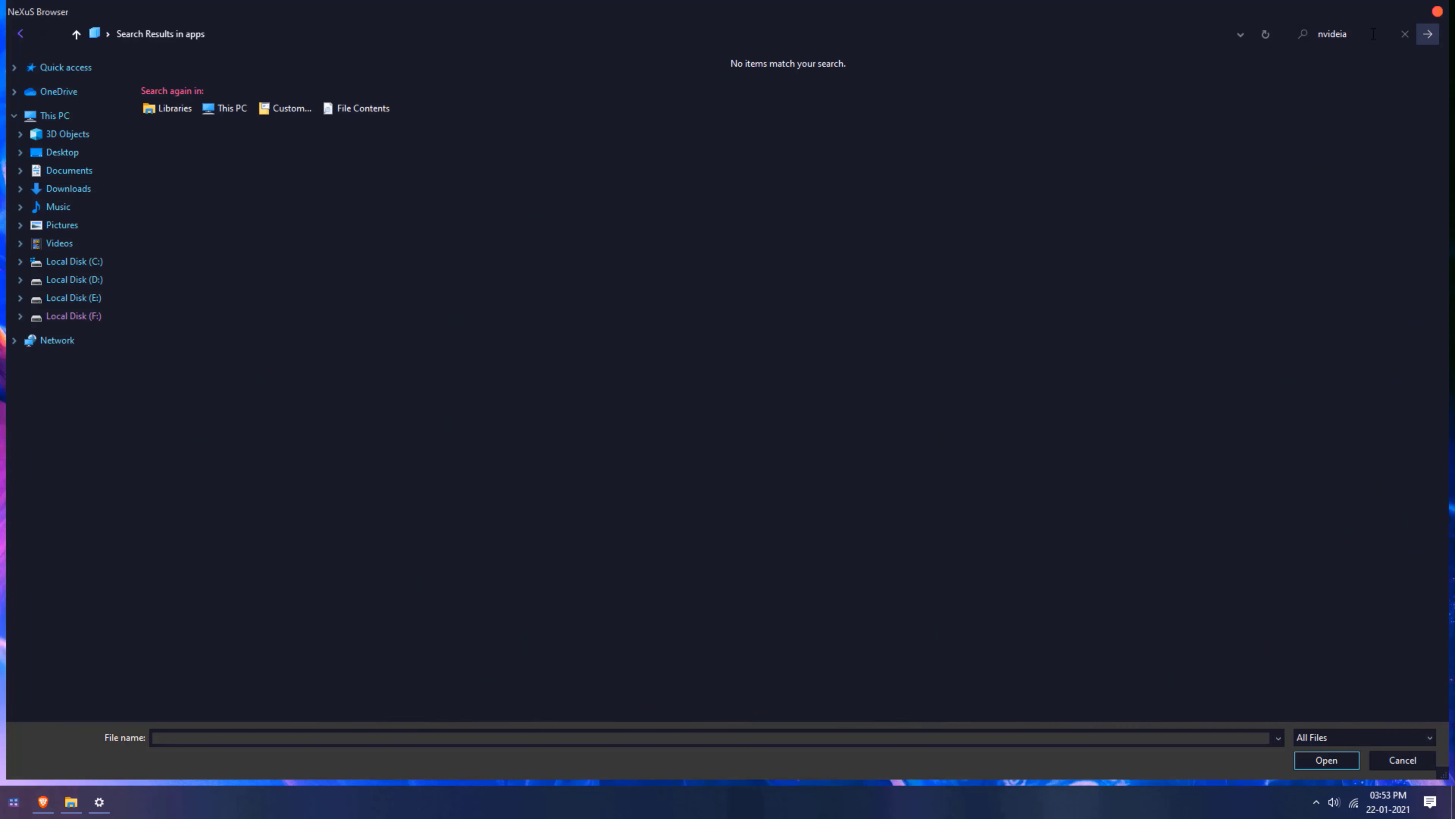
left_click(1372, 34)
key("BackSpace")
key("BackSpace")
key("BackSpace")
type("ia")
key("Return")
Step: Apply the nvidia icon from the search results to NVIDIA Control Panel's dock entry
left_click(172, 109)
left_click(1314, 756)
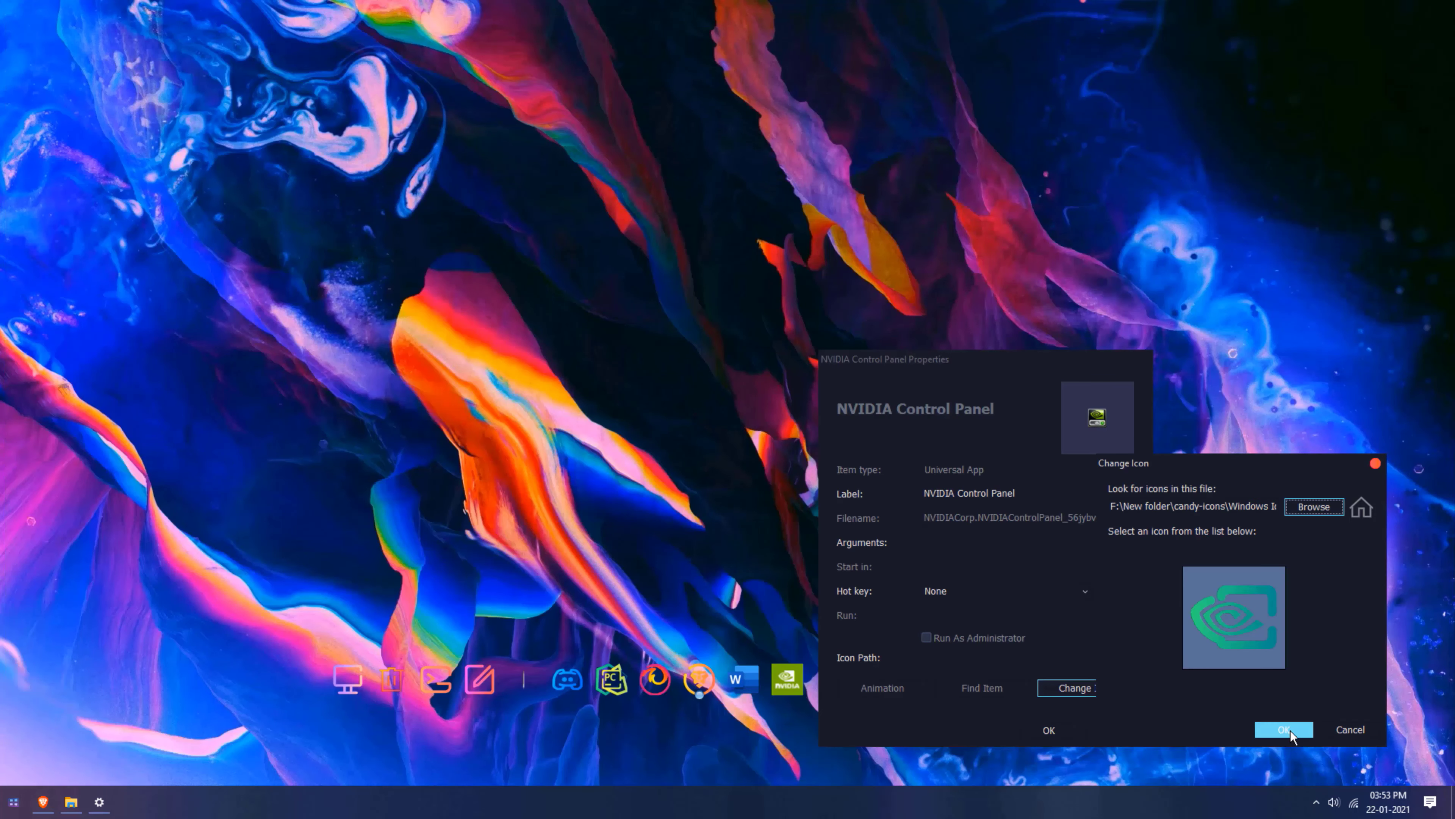
left_click(1290, 729)
left_click(1049, 730)
Step: Remove the container with the Word icon from the dock
right_click(787, 679)
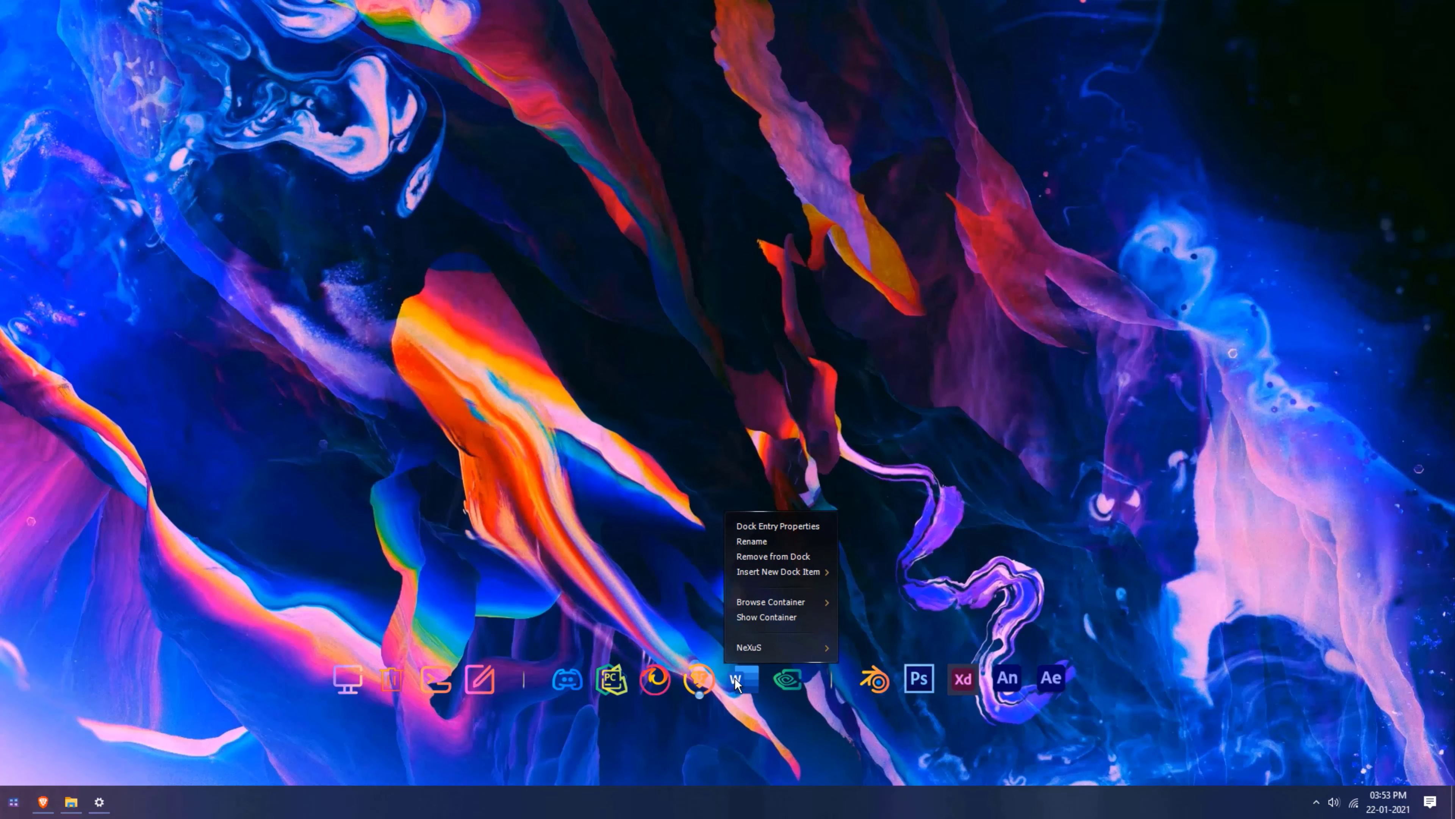
left_click(771, 556)
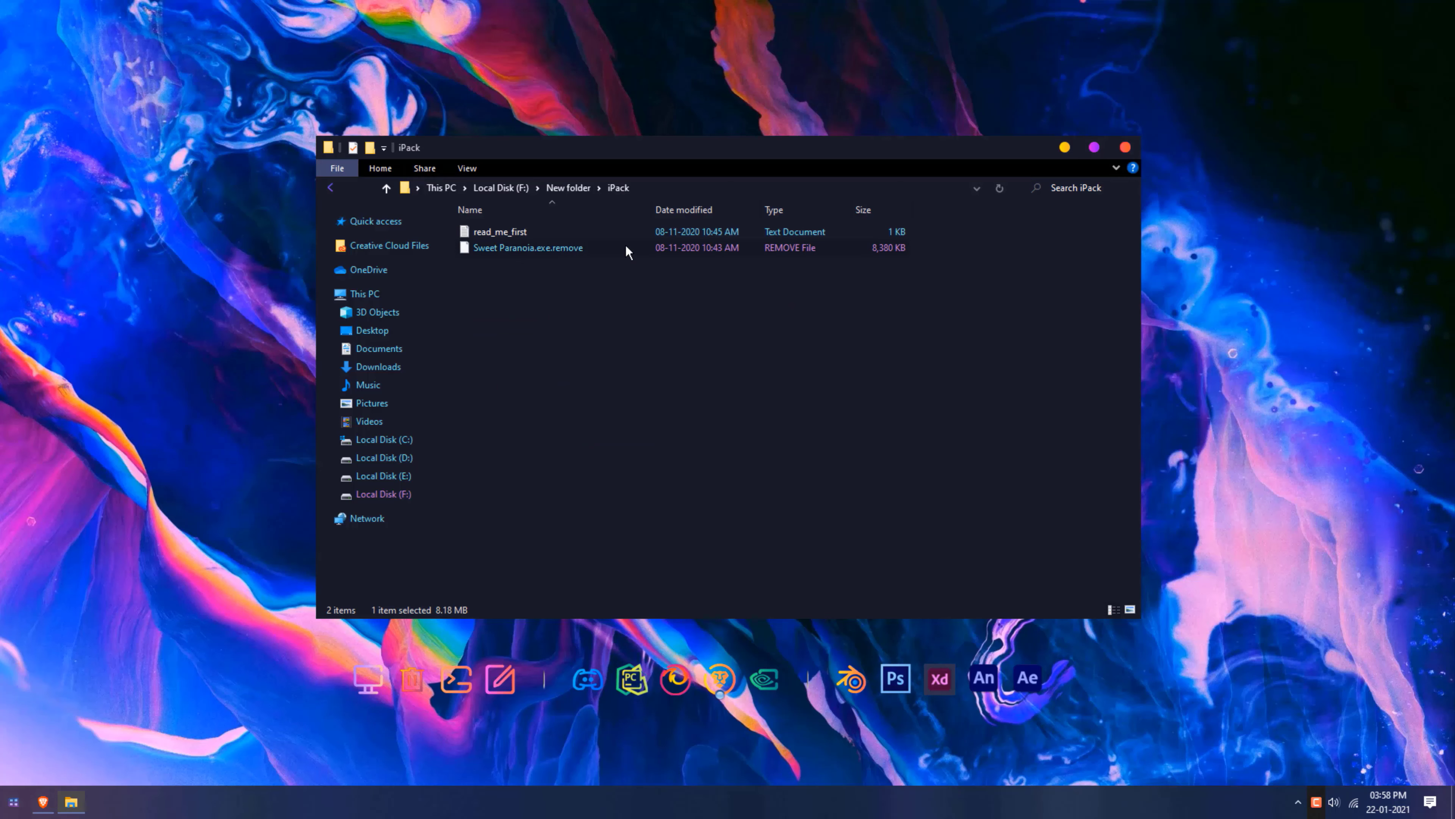
Step: Strip the .remove ending from the name of the Sweet Paranoia.exe.remove file in the iPack folder
right_click(630, 249)
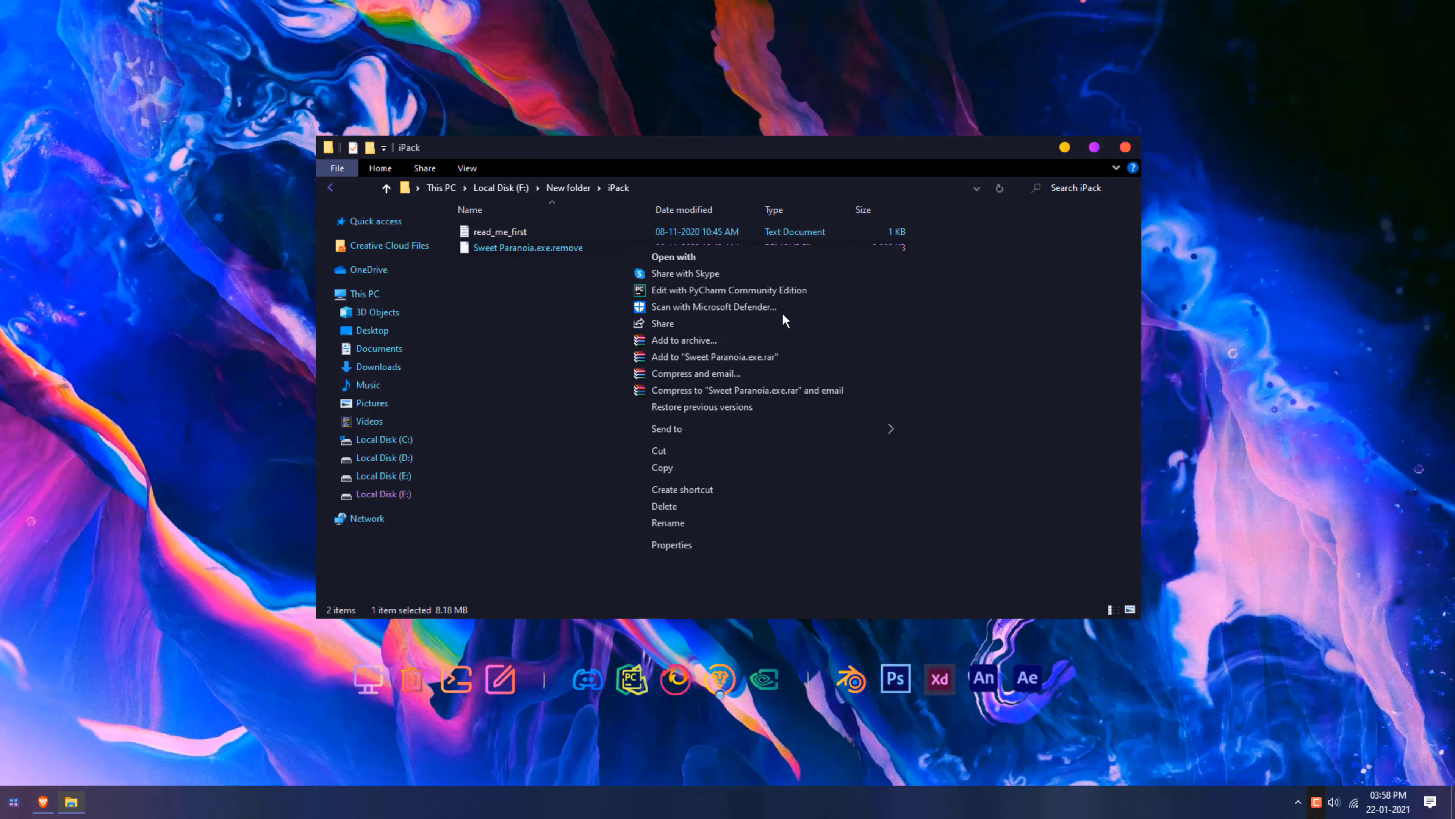
left_click(696, 545)
left_click(588, 251)
key("BackSpace")
key("BackSpace")
key("BackSpace")
key("BackSpace")
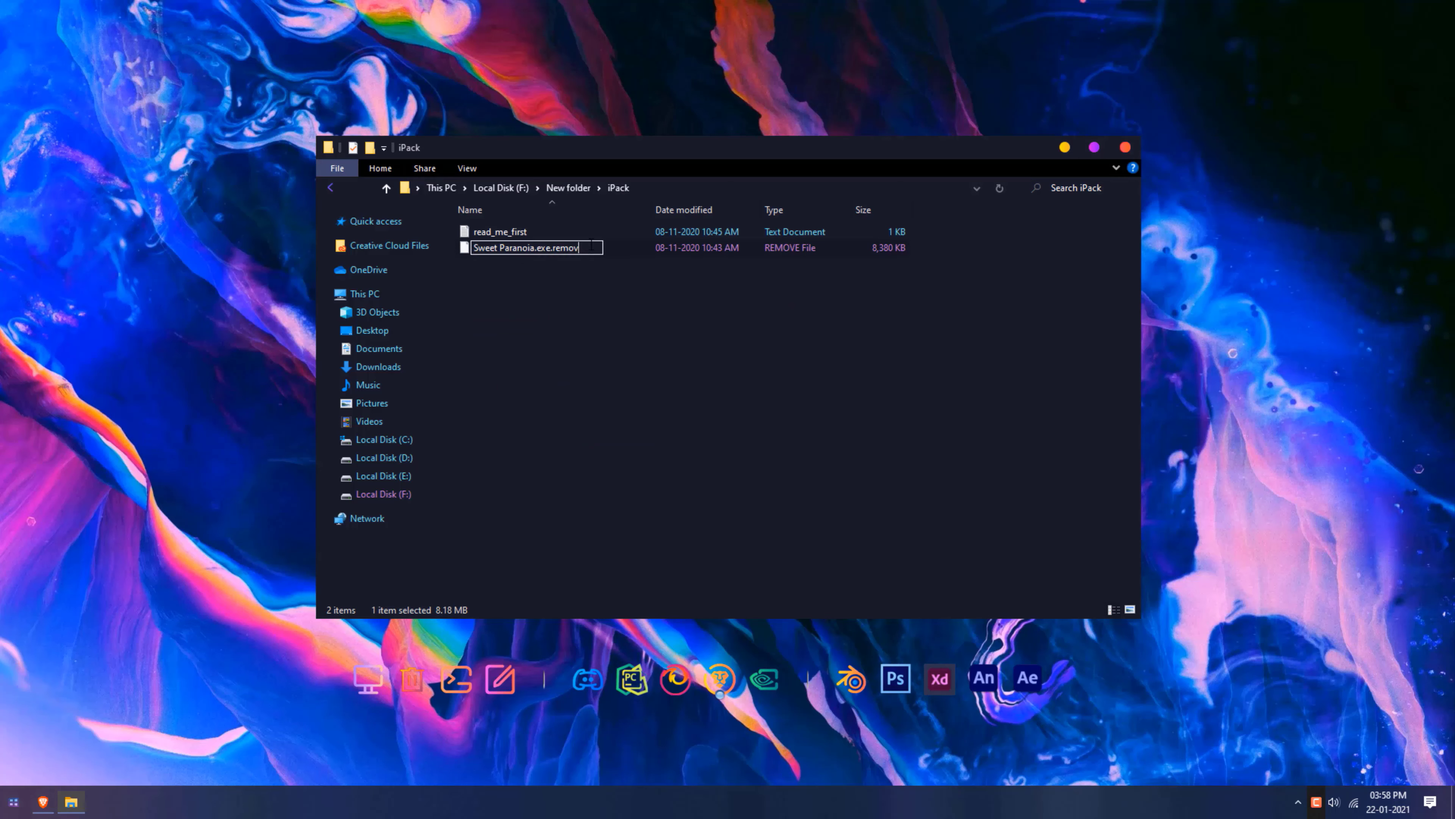
key("BackSpace")
key("BackSpace")
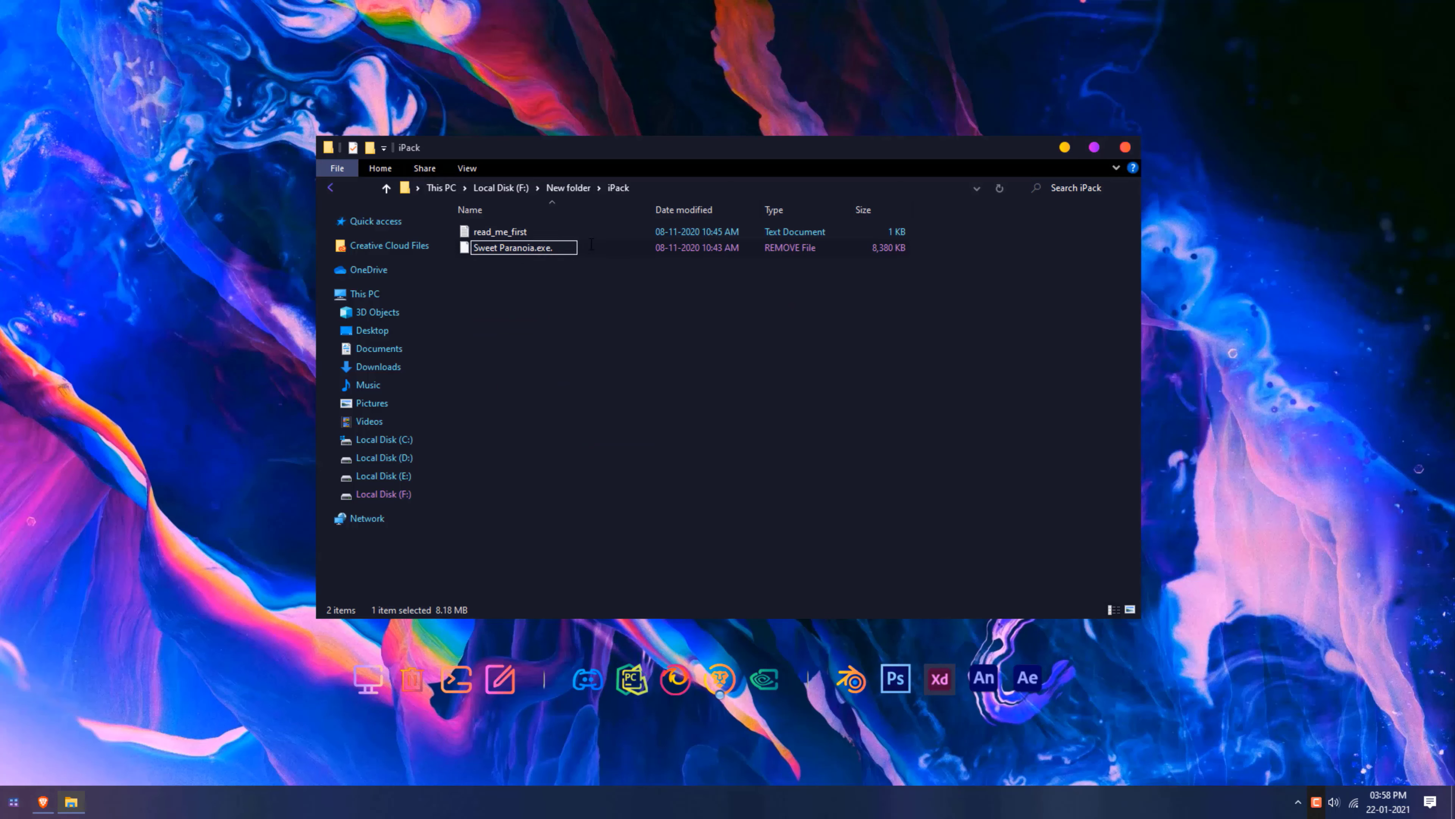
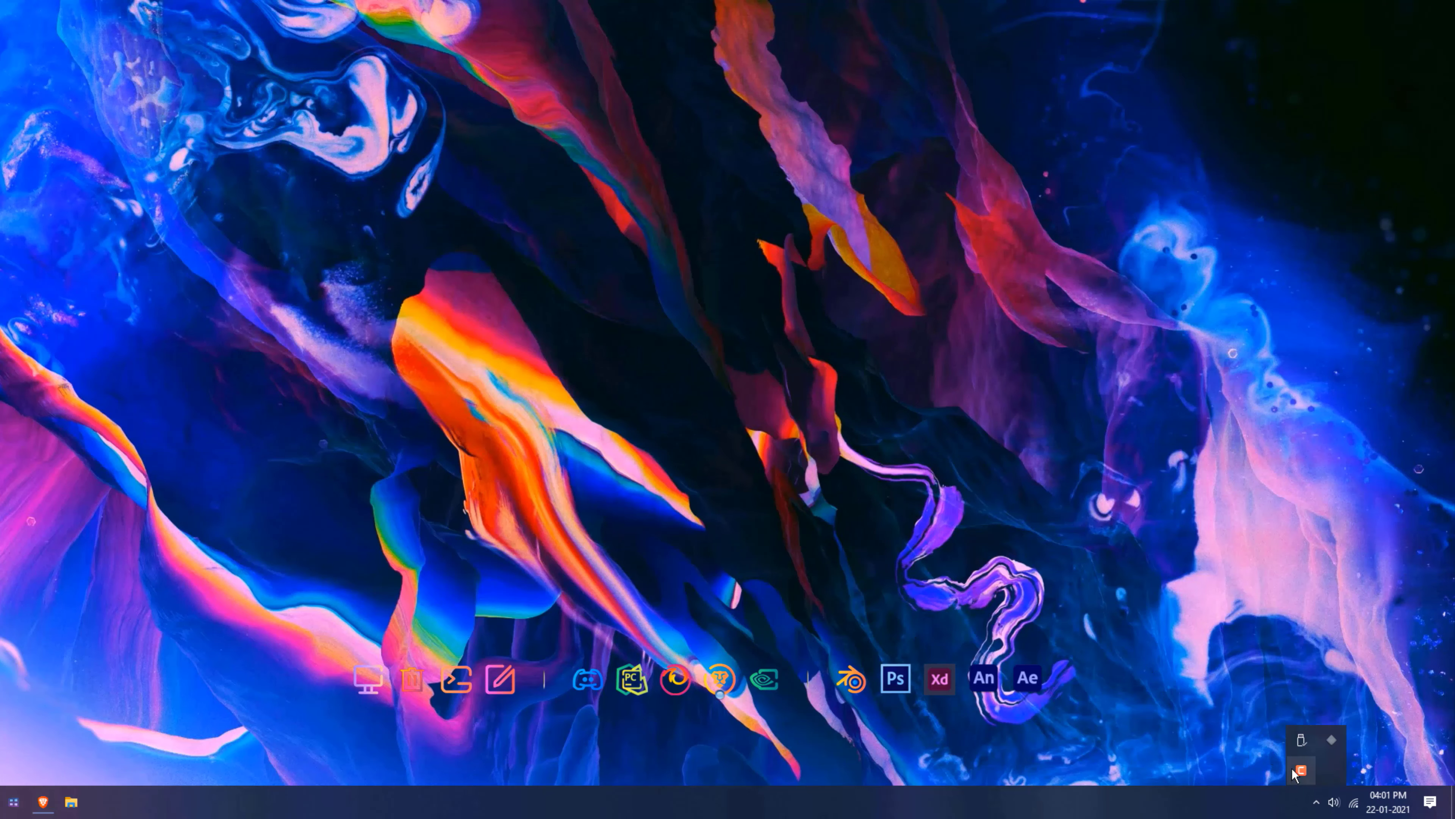
Step: Look through Local Disk (E:), Local Disk (C:) and This PC to examine the themed folder and drive icons, then close the window
left_click(1120, 783)
left_click(71, 801)
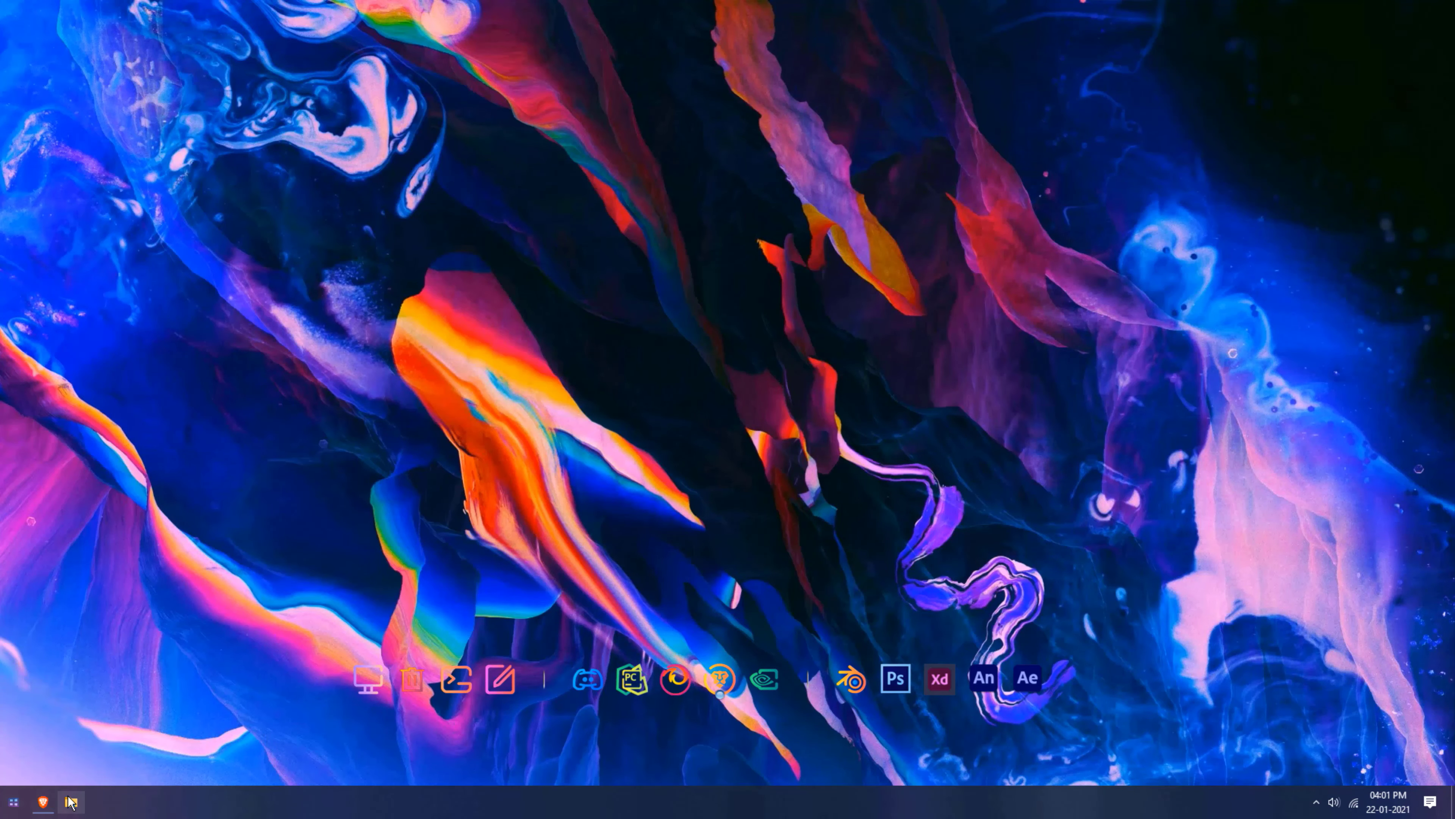
left_click(392, 476)
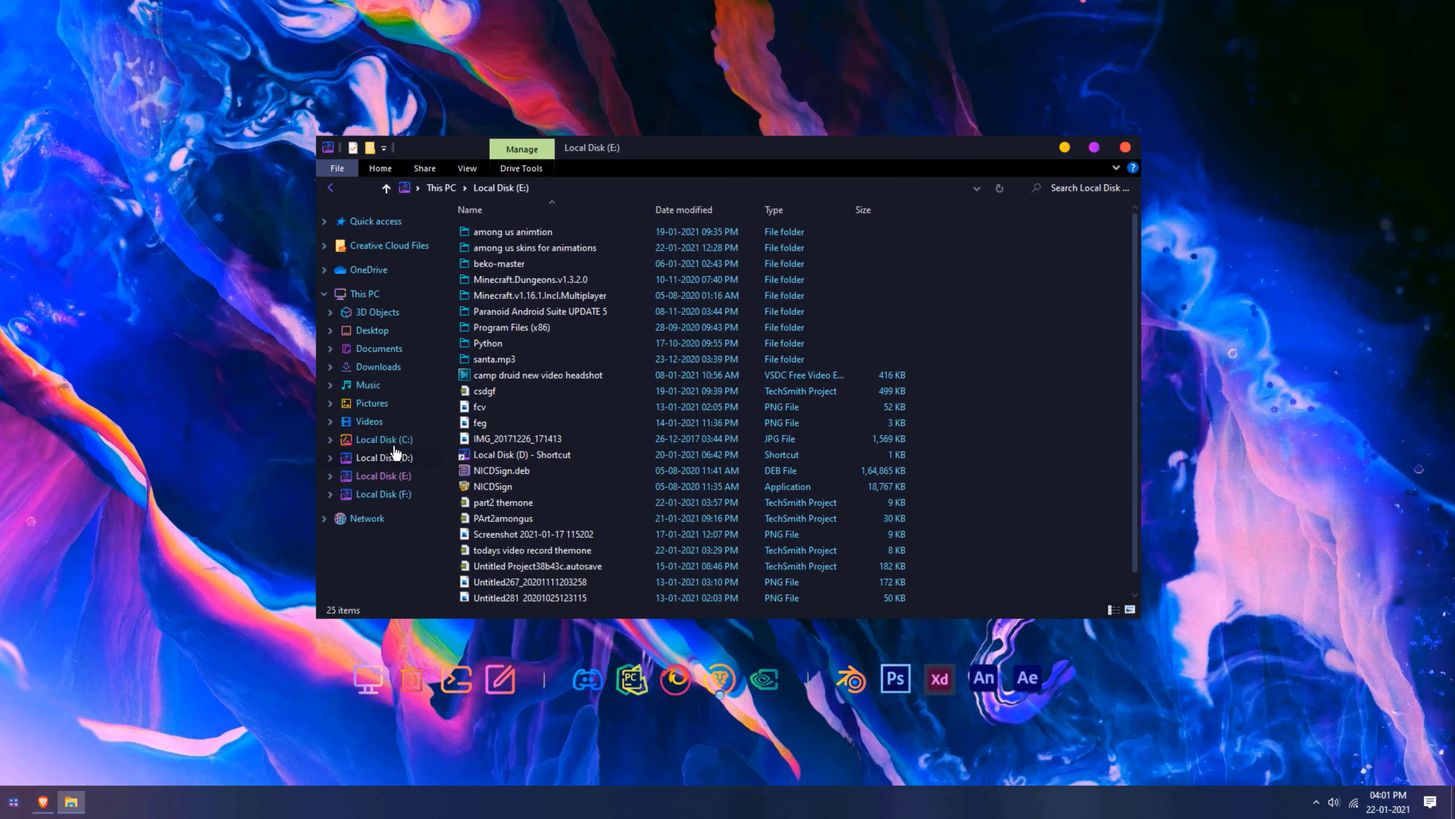
left_click(400, 440)
left_click(365, 293)
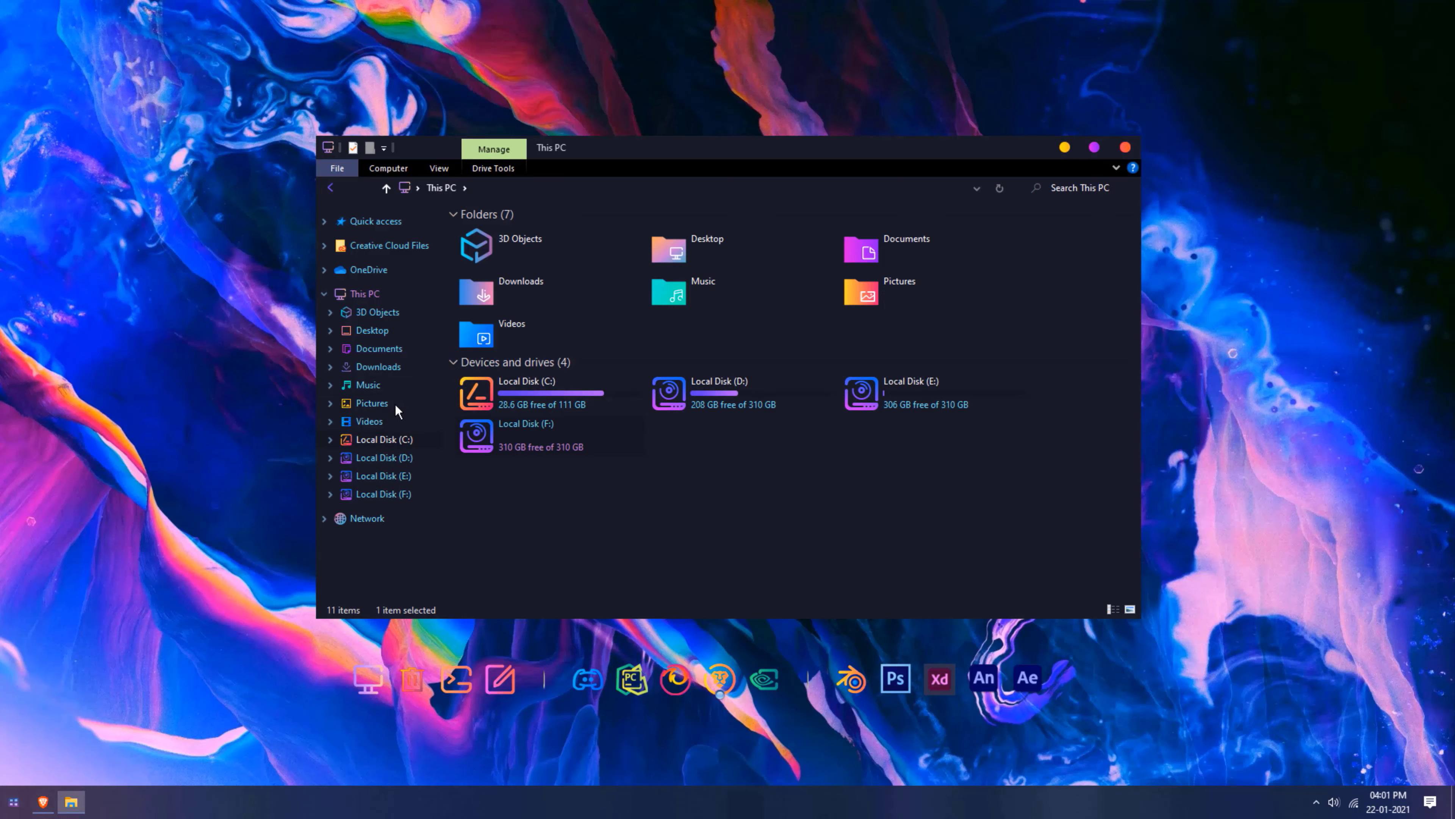
left_click(1124, 149)
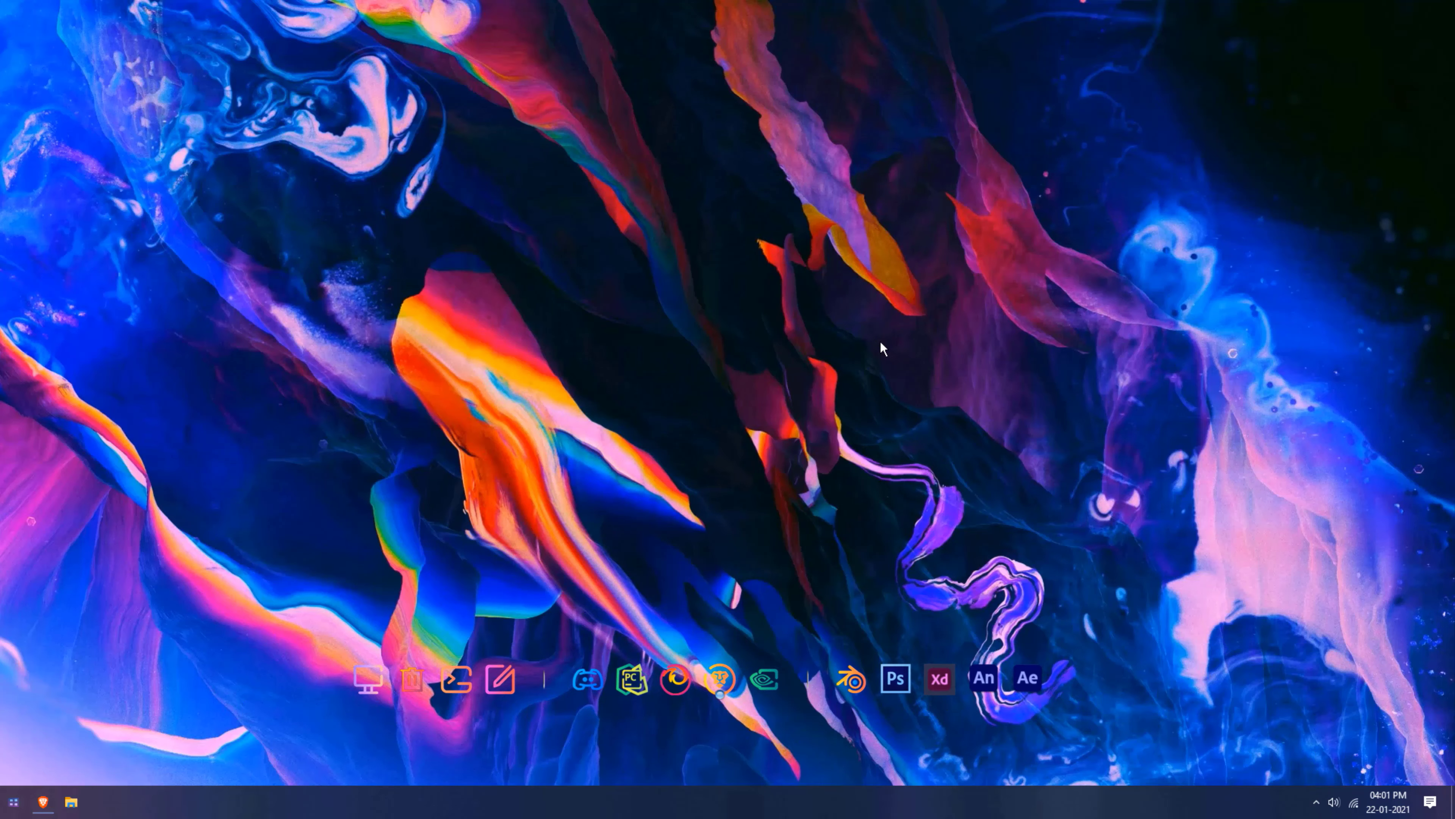
Step: Launch the Rainmeter-4.4-r3412-beta installer from New folder on Local Disk (F:)
left_click(71, 802)
left_click(382, 495)
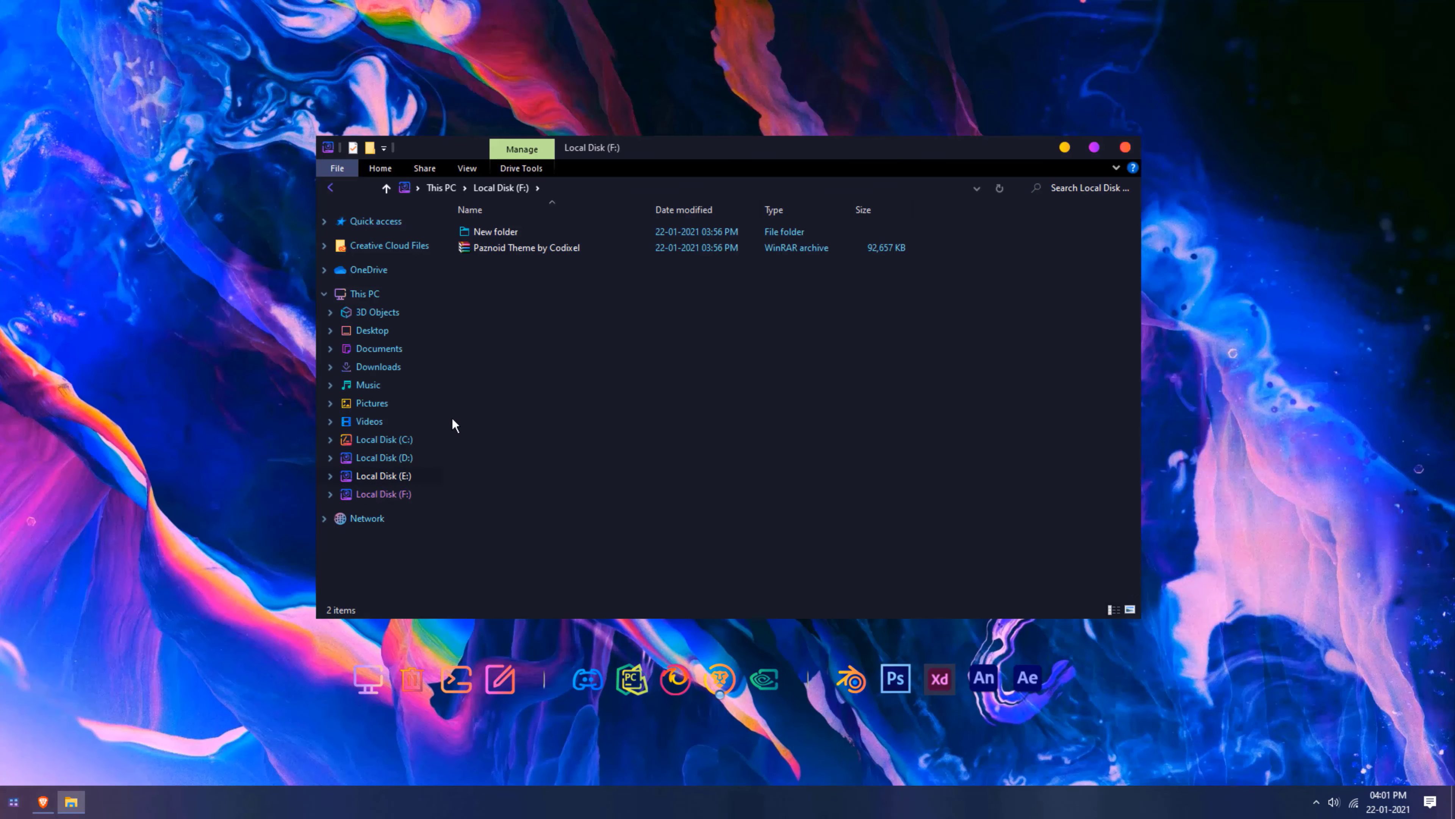
left_click(539, 237)
double_click(537, 234)
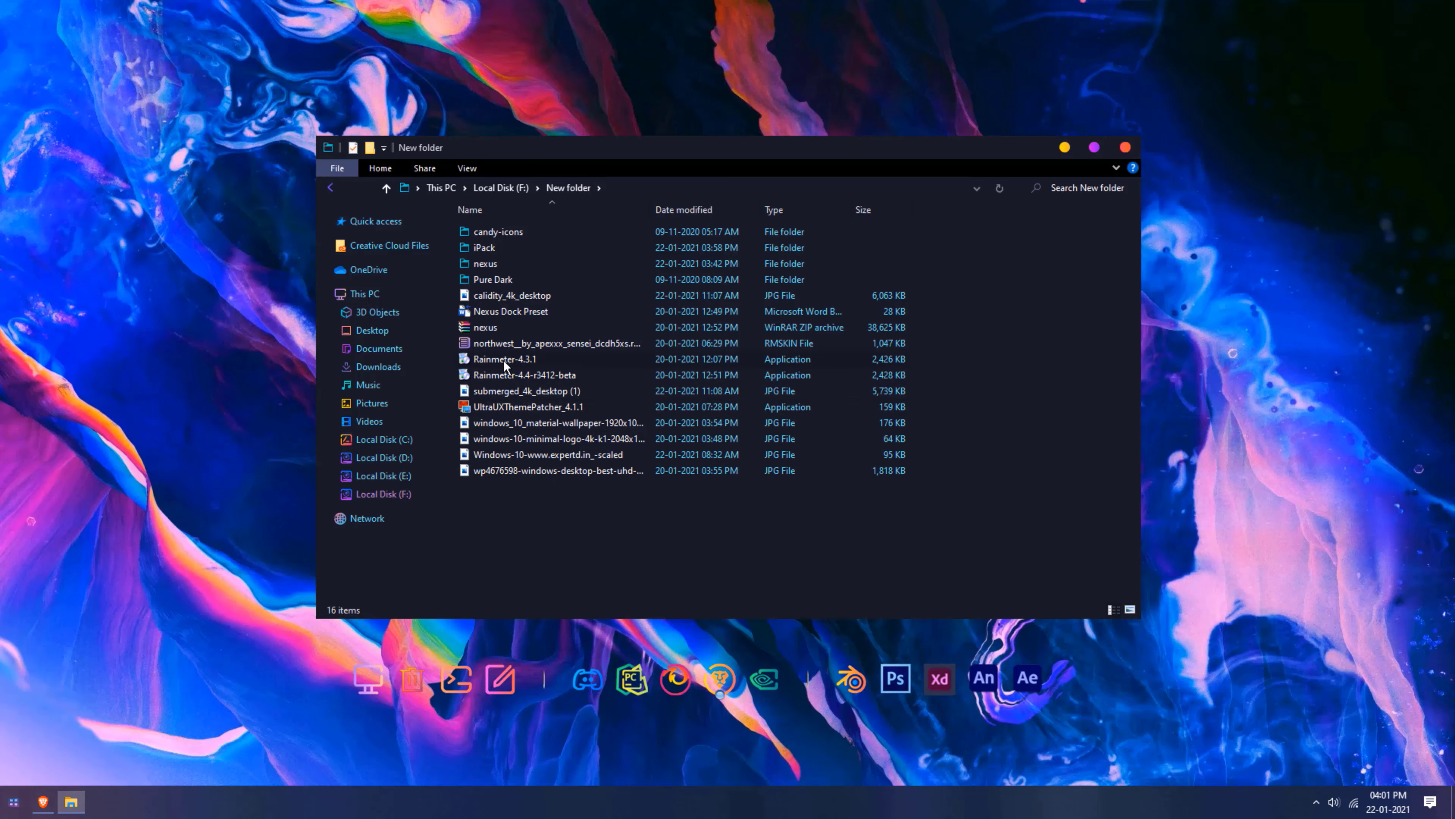
mouse_move(504, 361)
left_click(560, 375)
right_click(560, 374)
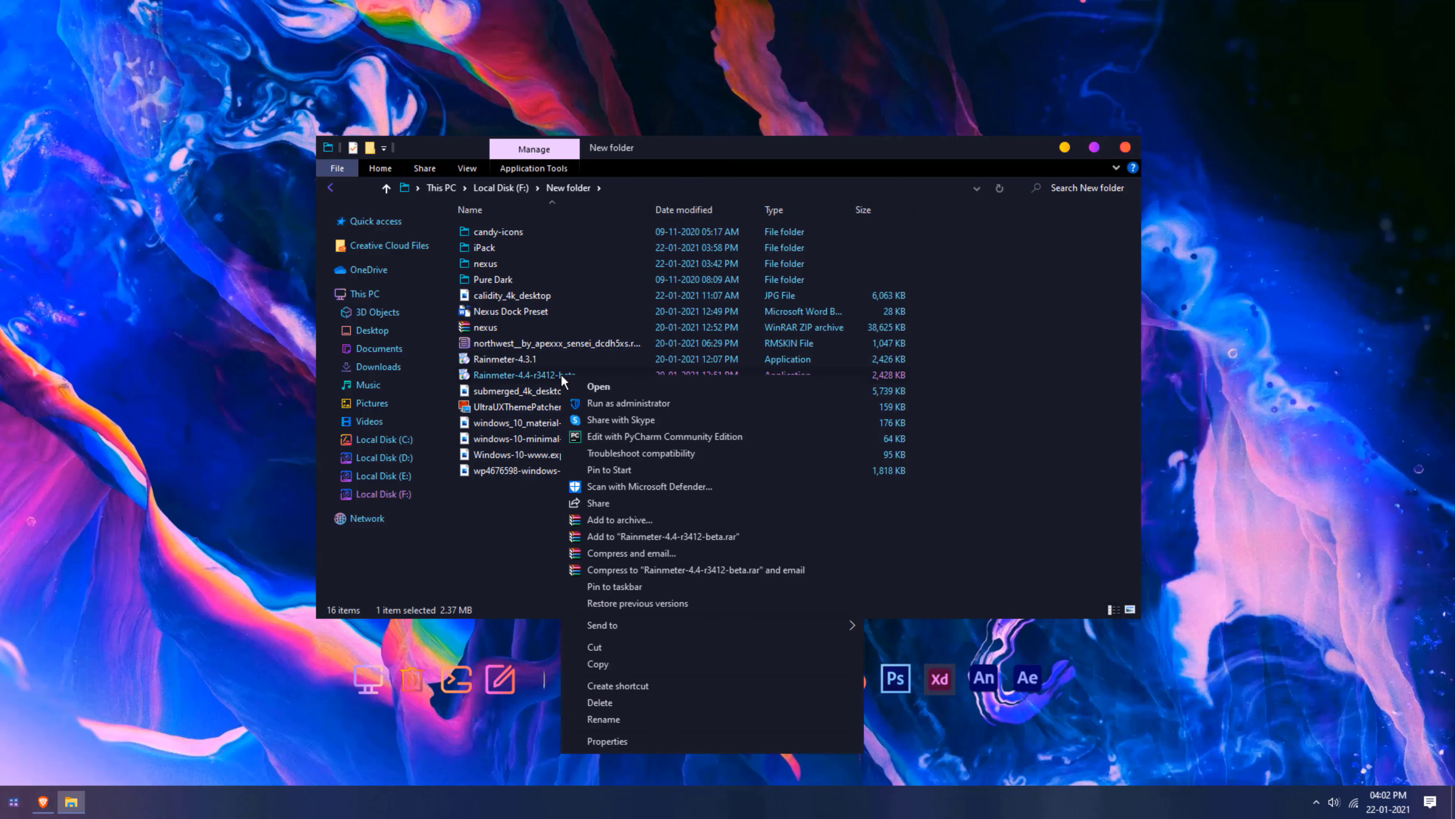
left_click(599, 387)
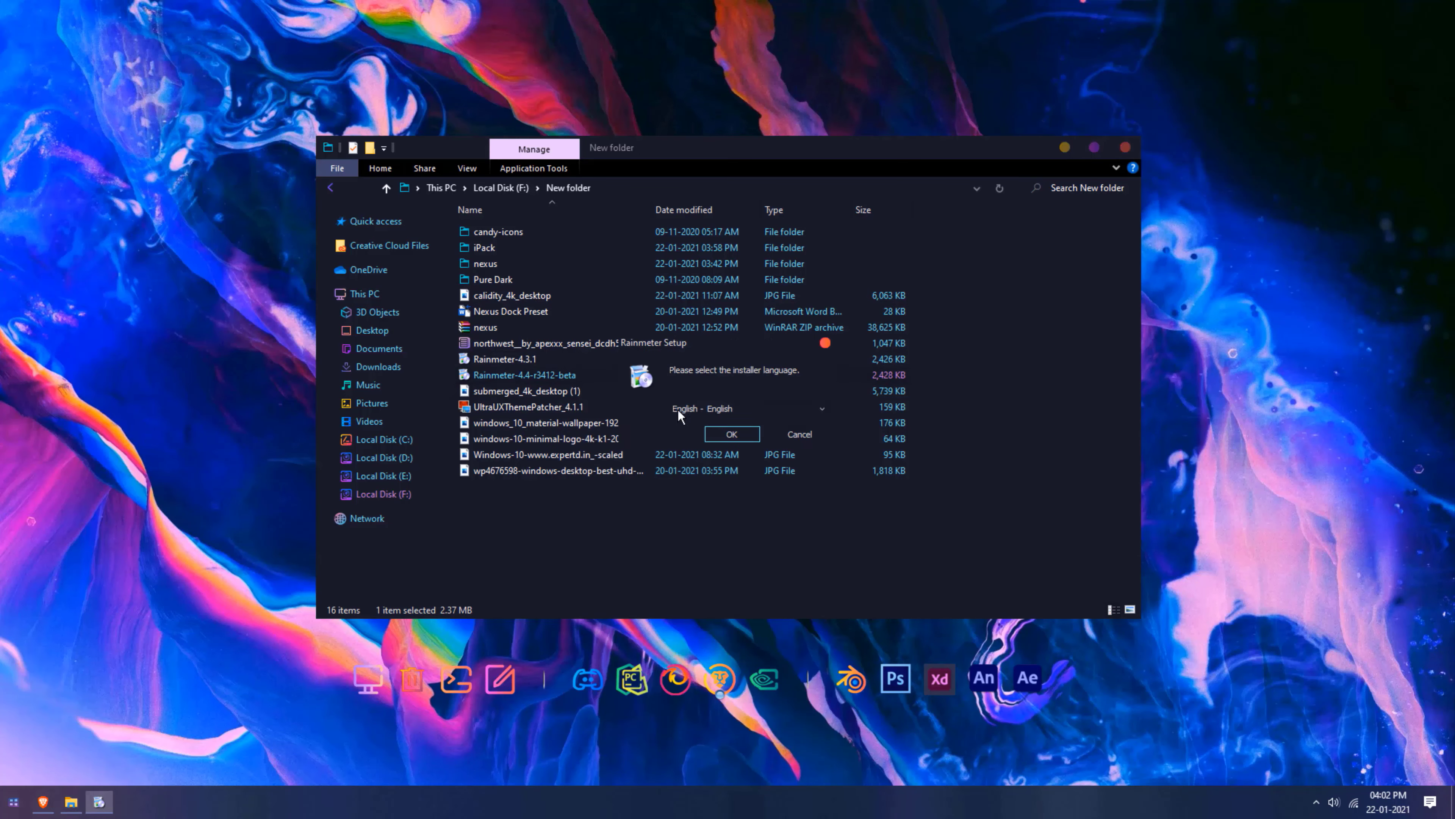
Step: Install Rainmeter in English as a standard 64-bit installation that launches on startup, and run it on finishing
left_click(724, 433)
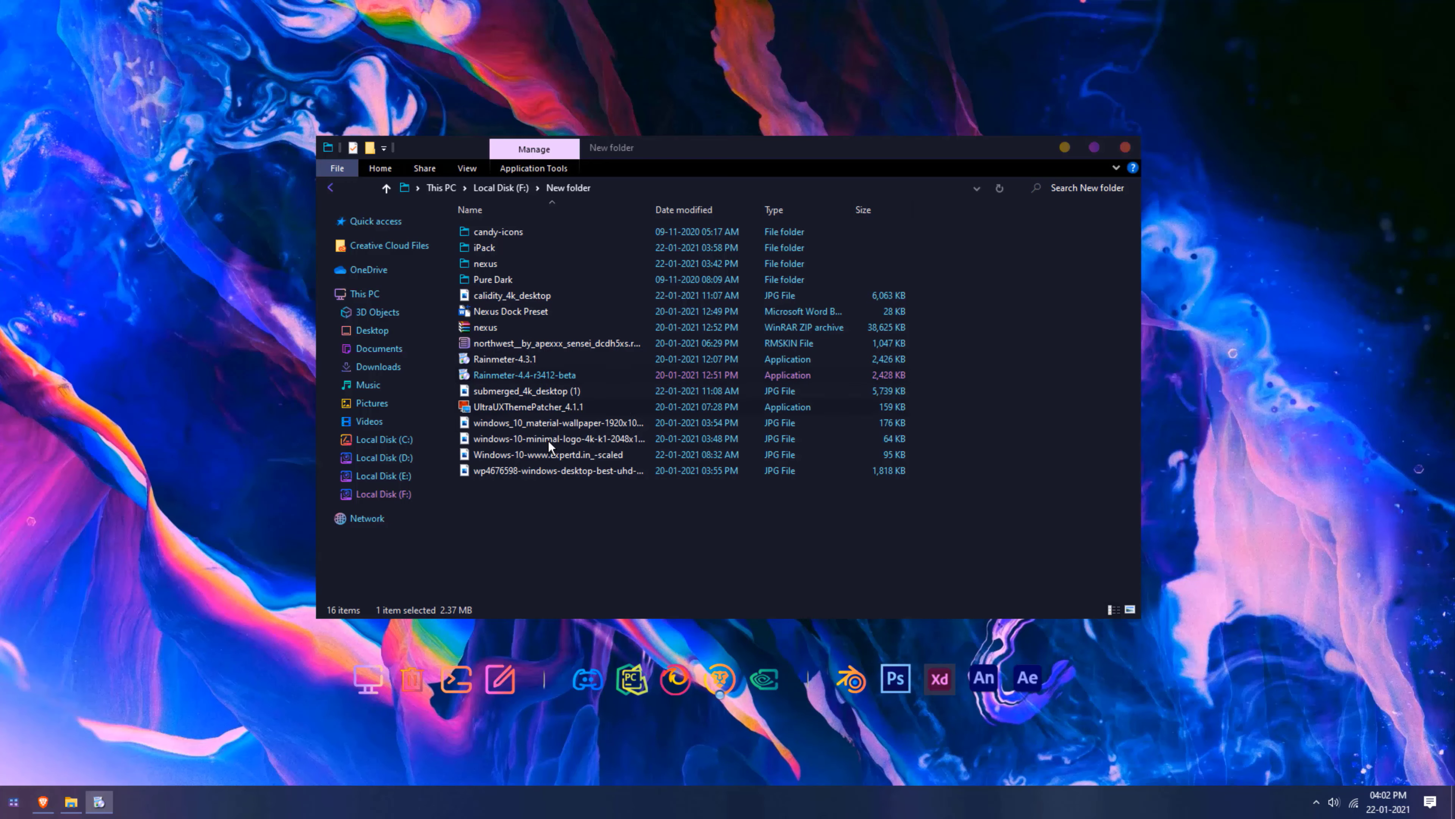
left_click(95, 813)
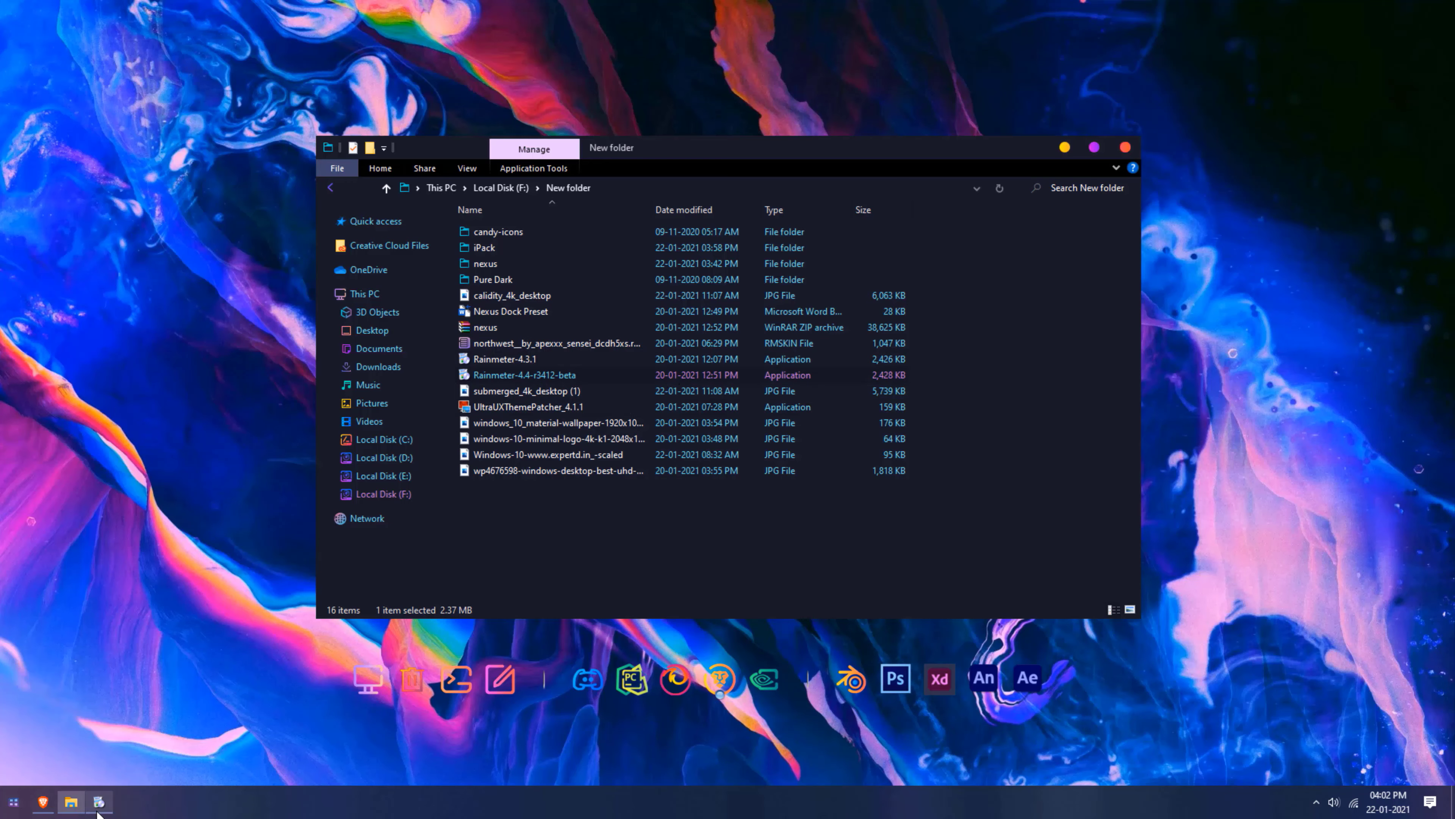
left_click(97, 811)
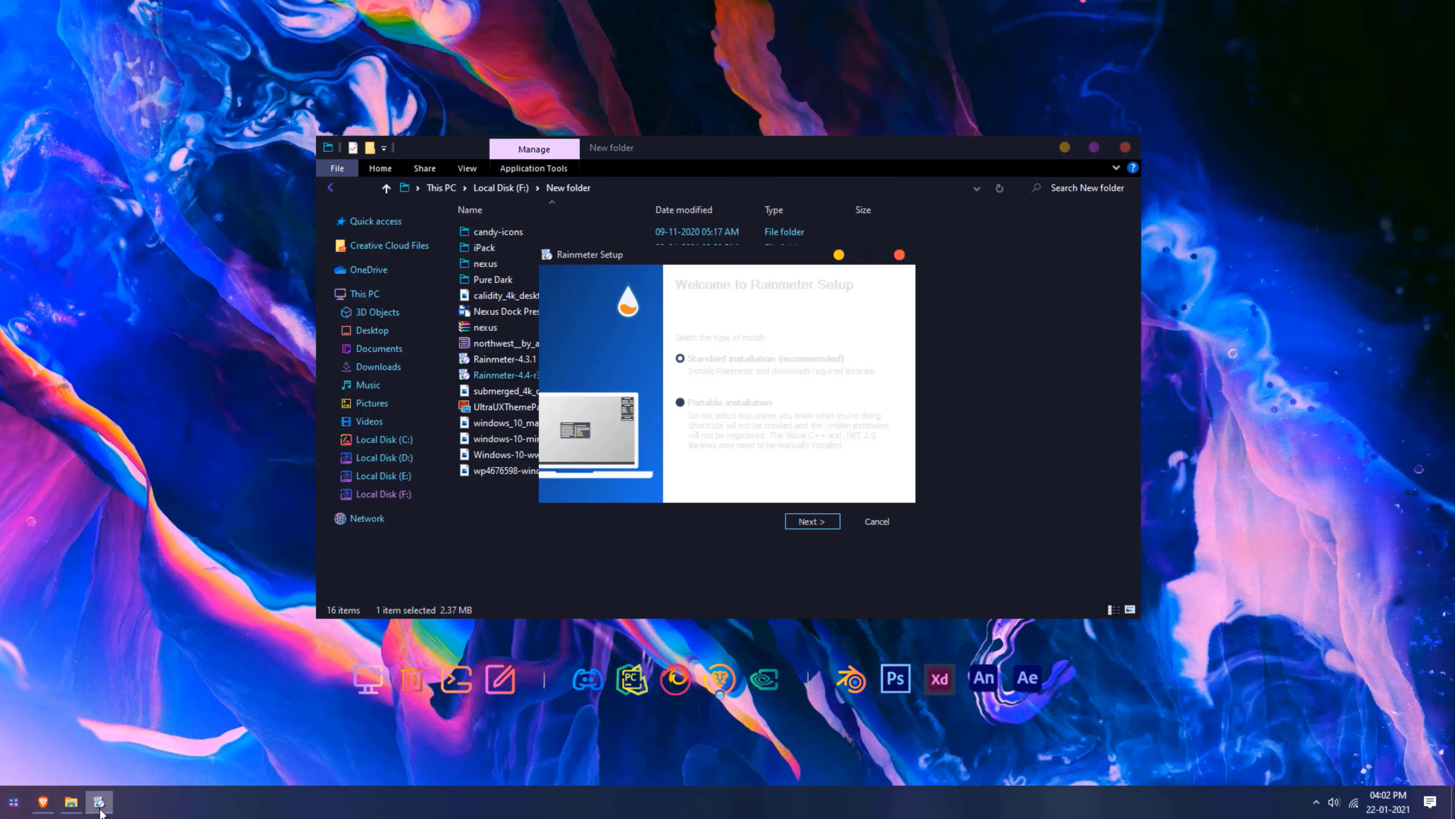
left_click(828, 522)
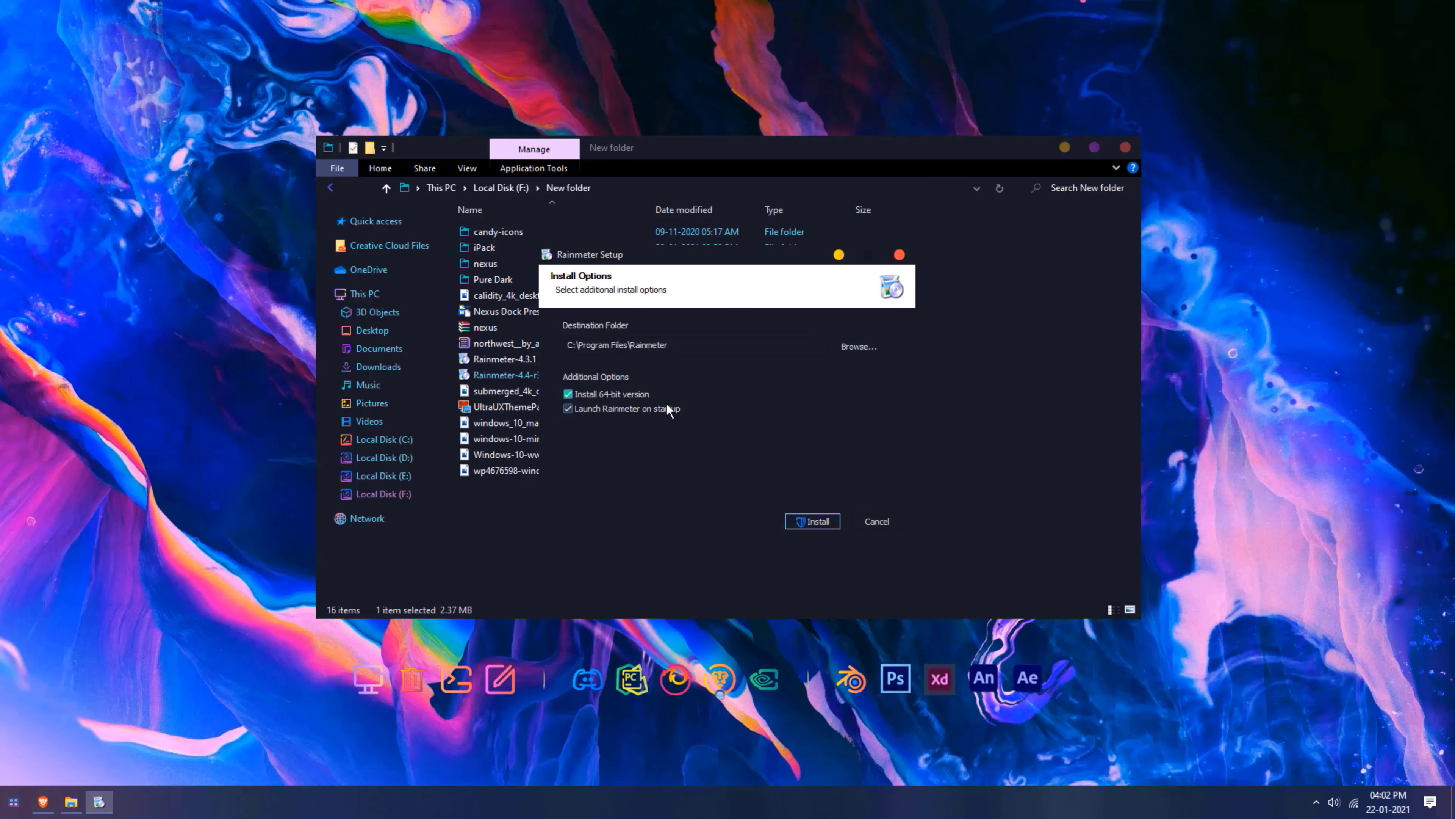
left_click(816, 522)
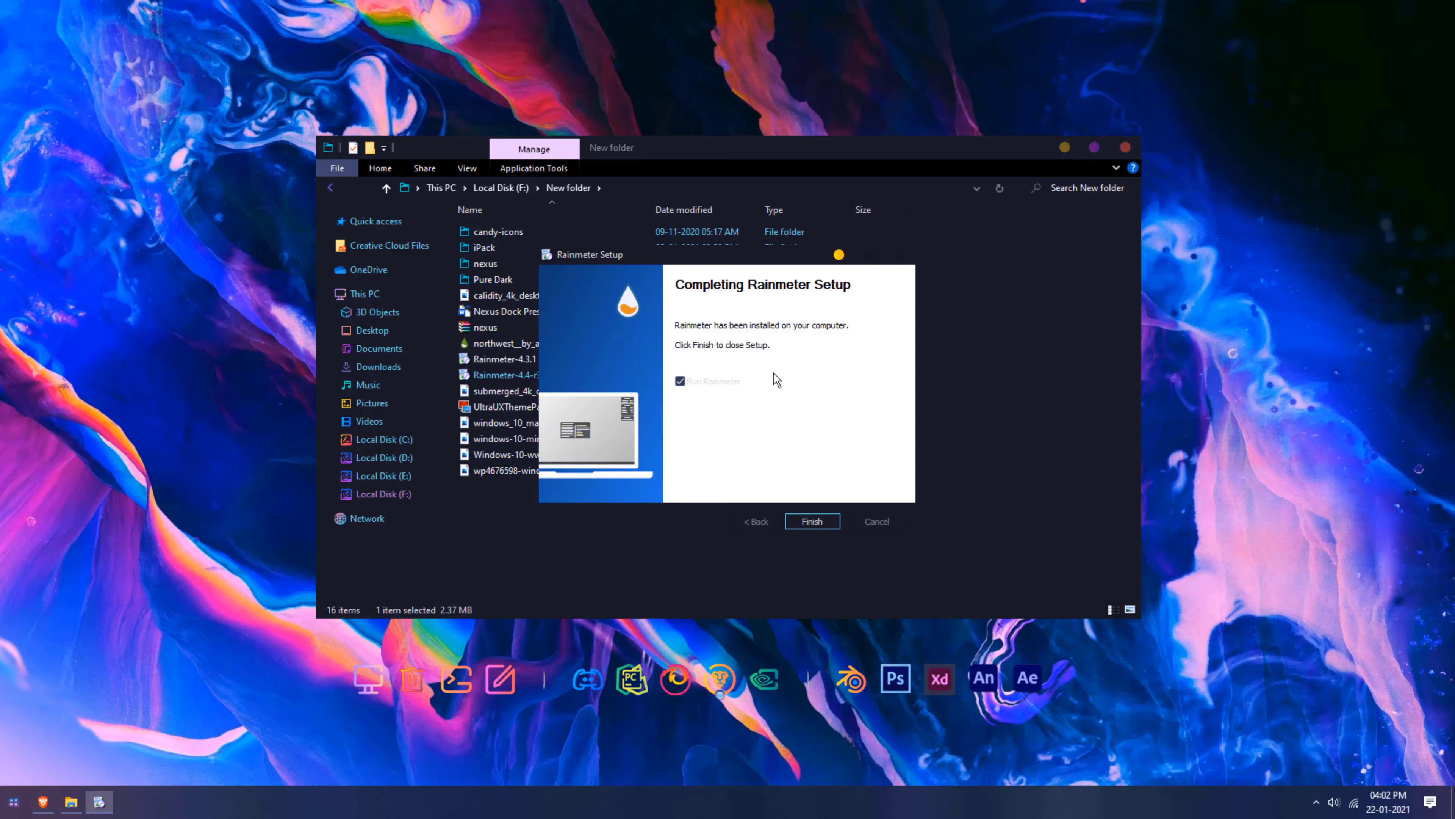
left_click(814, 521)
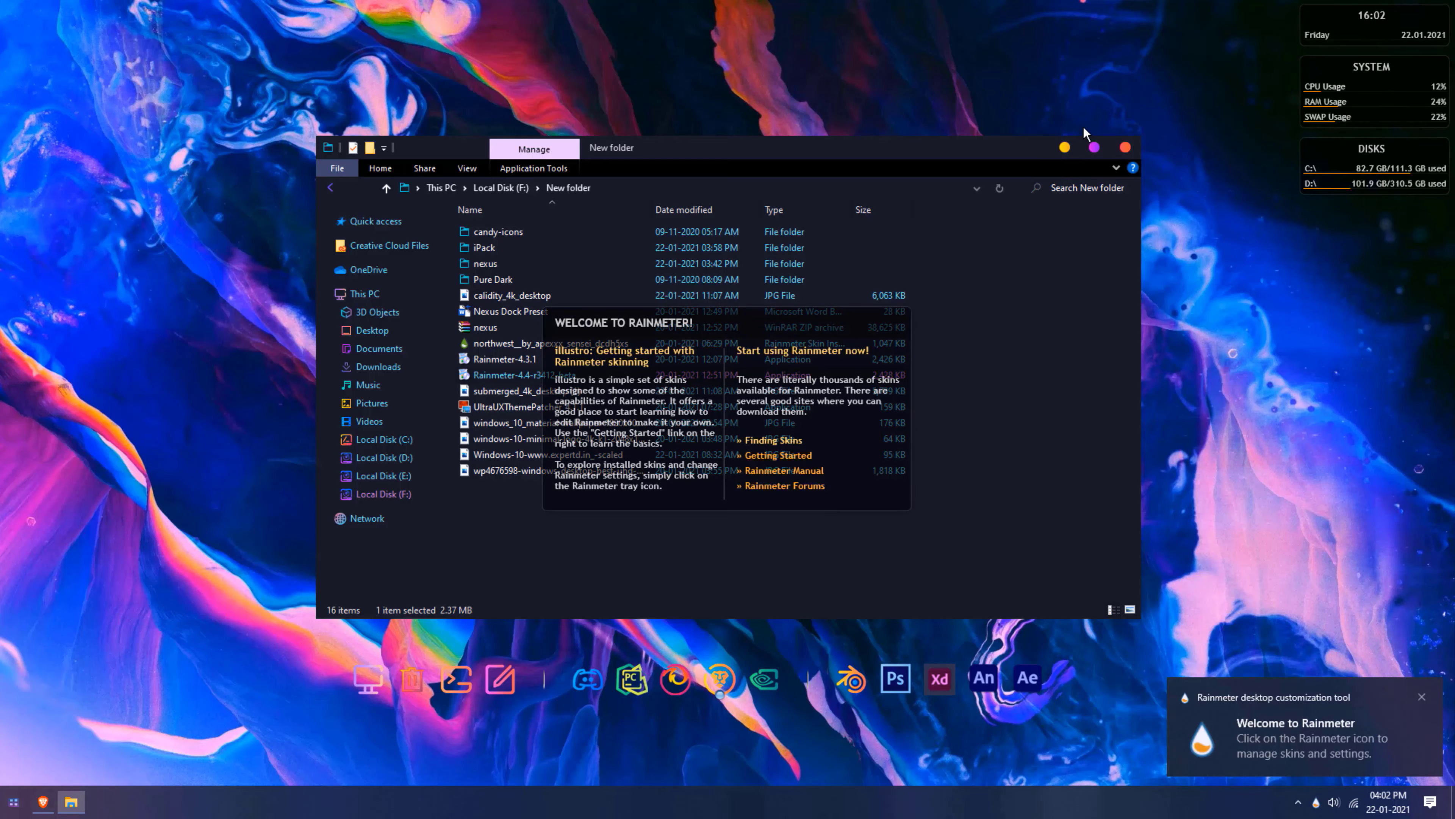
Step: Minimize the folder window and unload the default illustro skins, including Welcome and Disk, from the desktop
left_click(1064, 148)
right_click(902, 459)
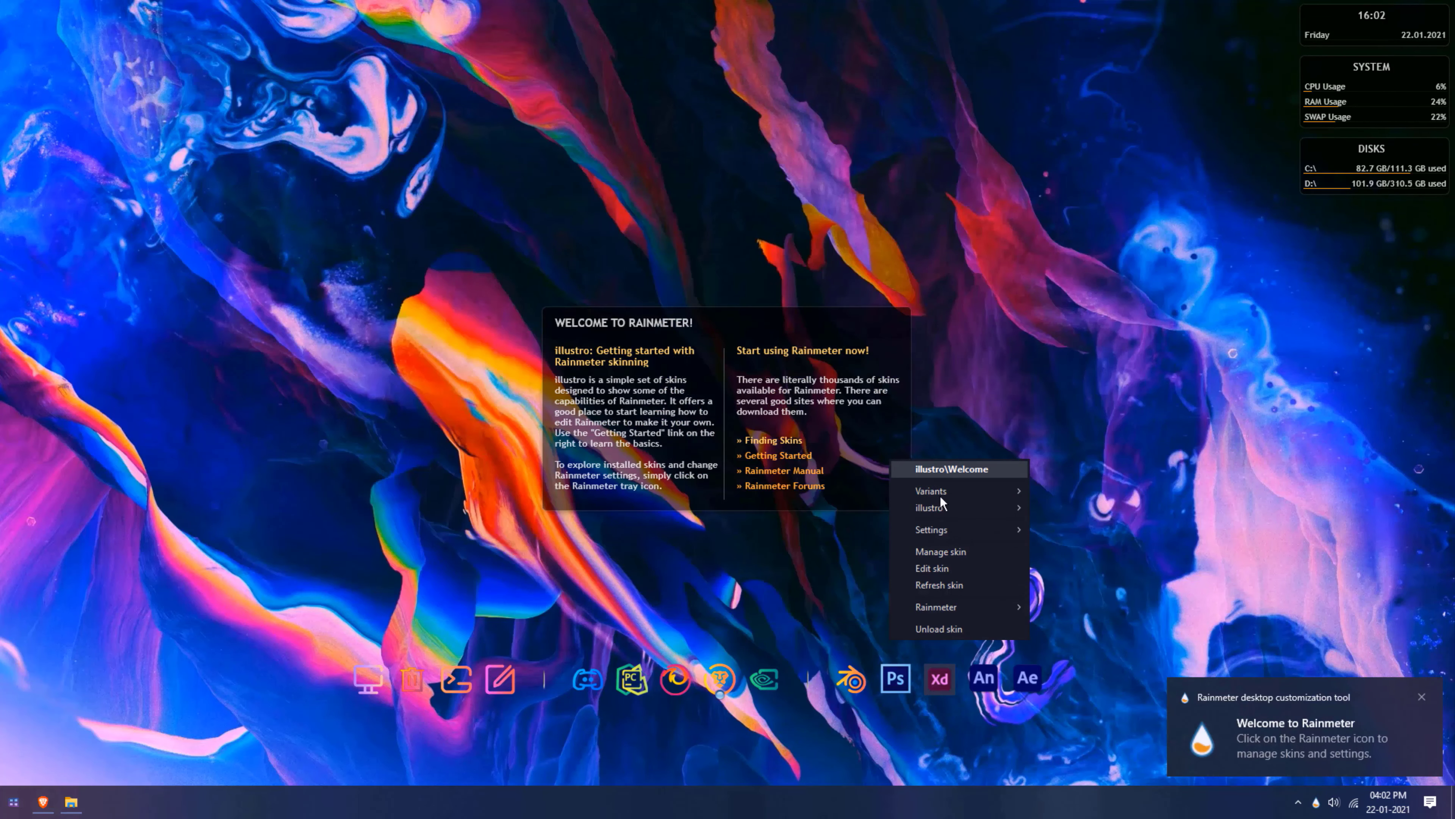
left_click(961, 627)
right_click(1378, 162)
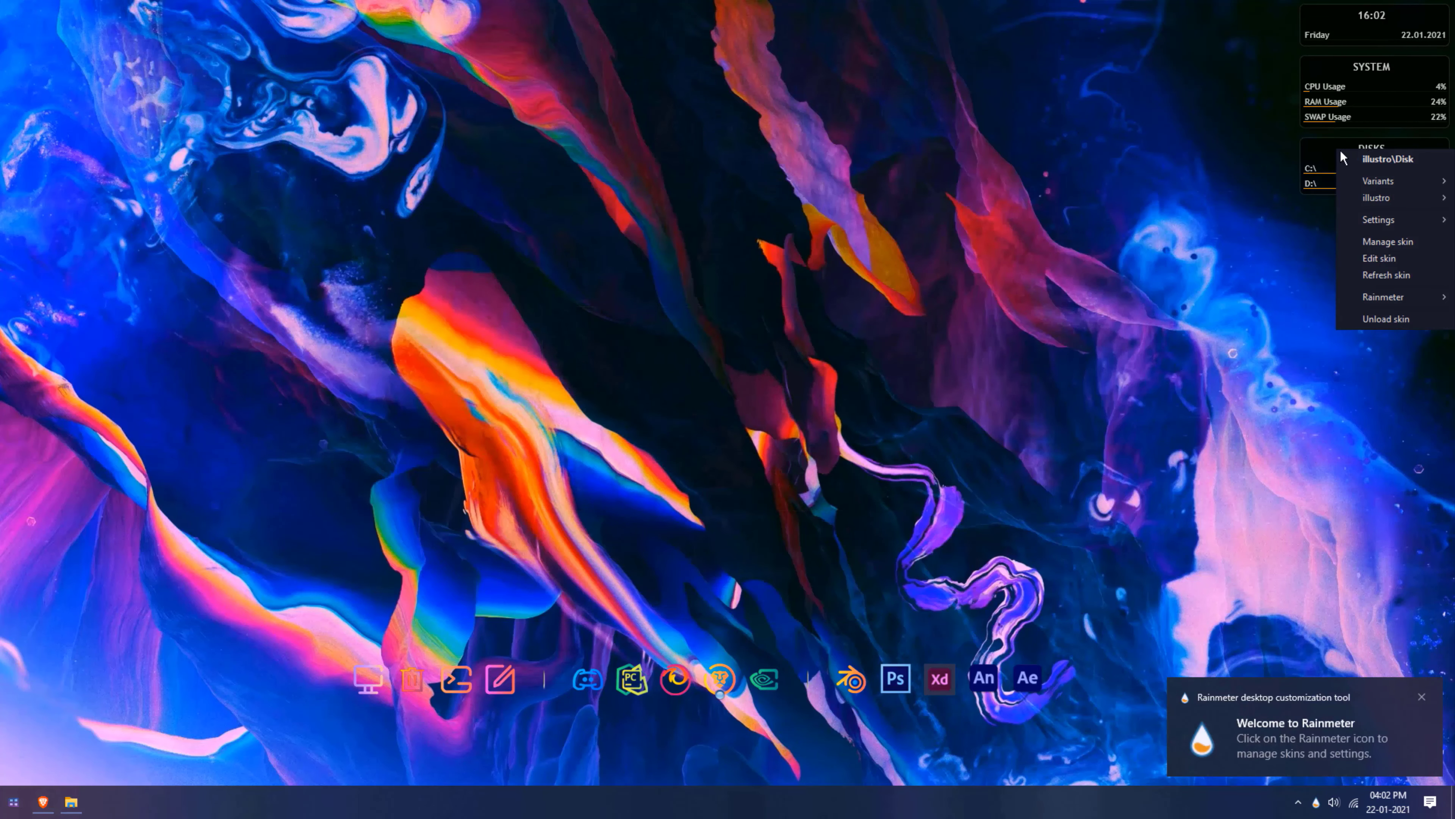
left_click(1385, 319)
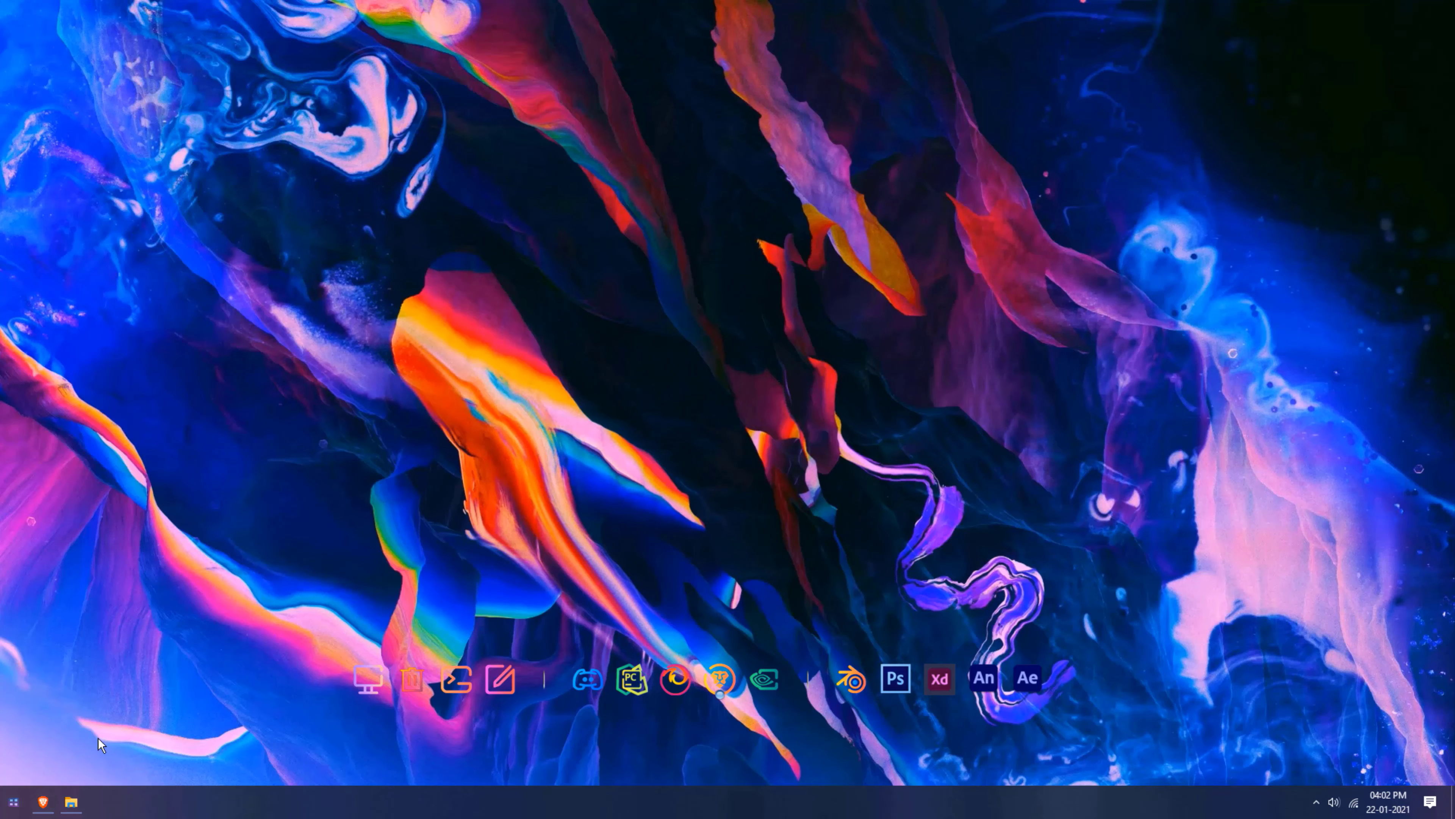
Step: Install the northwest__by_apexxx_sensei_dcdh5xs Rainmeter skin from New folder and close its settings panel
left_click(70, 802)
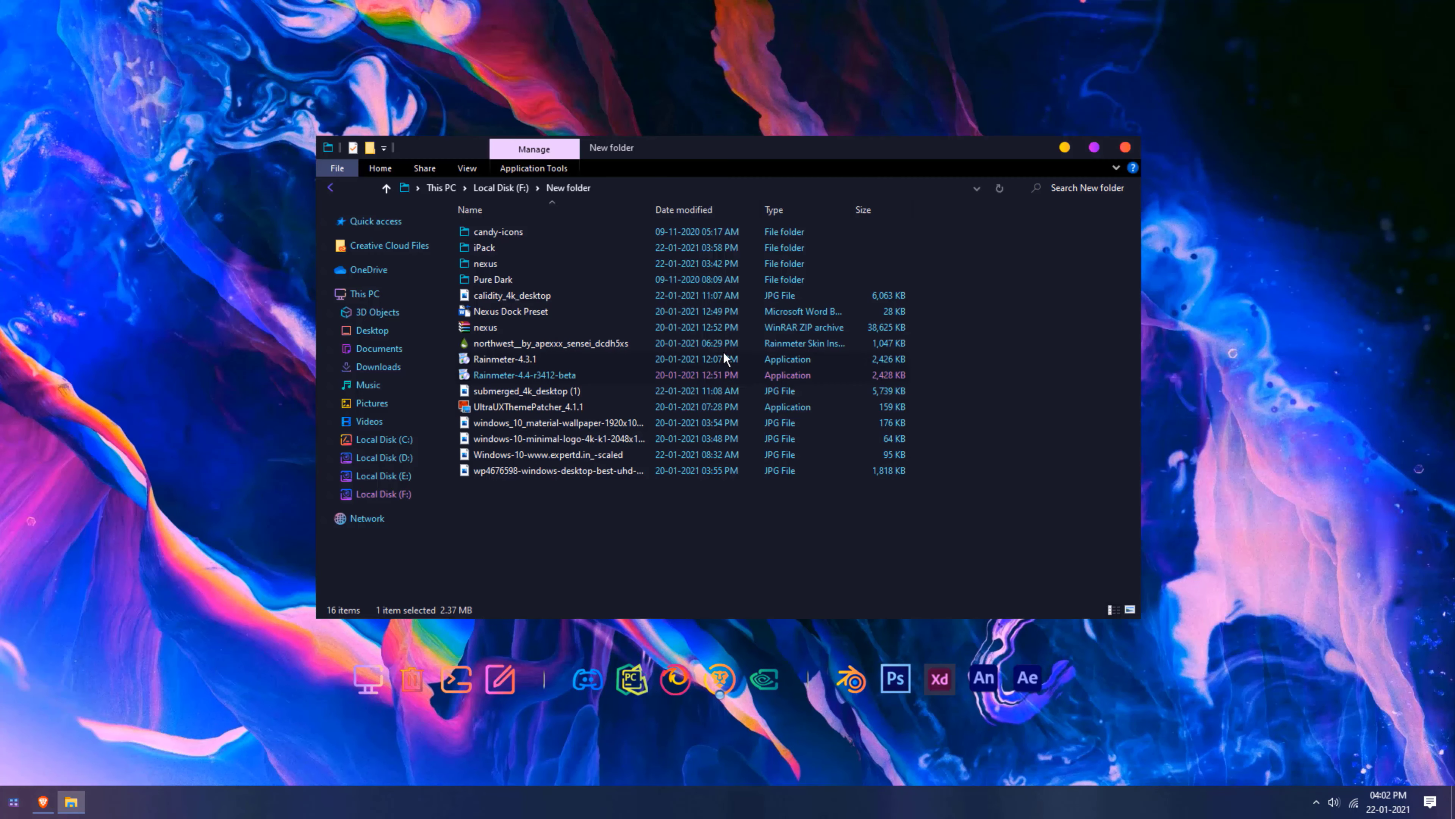
left_click(550, 343)
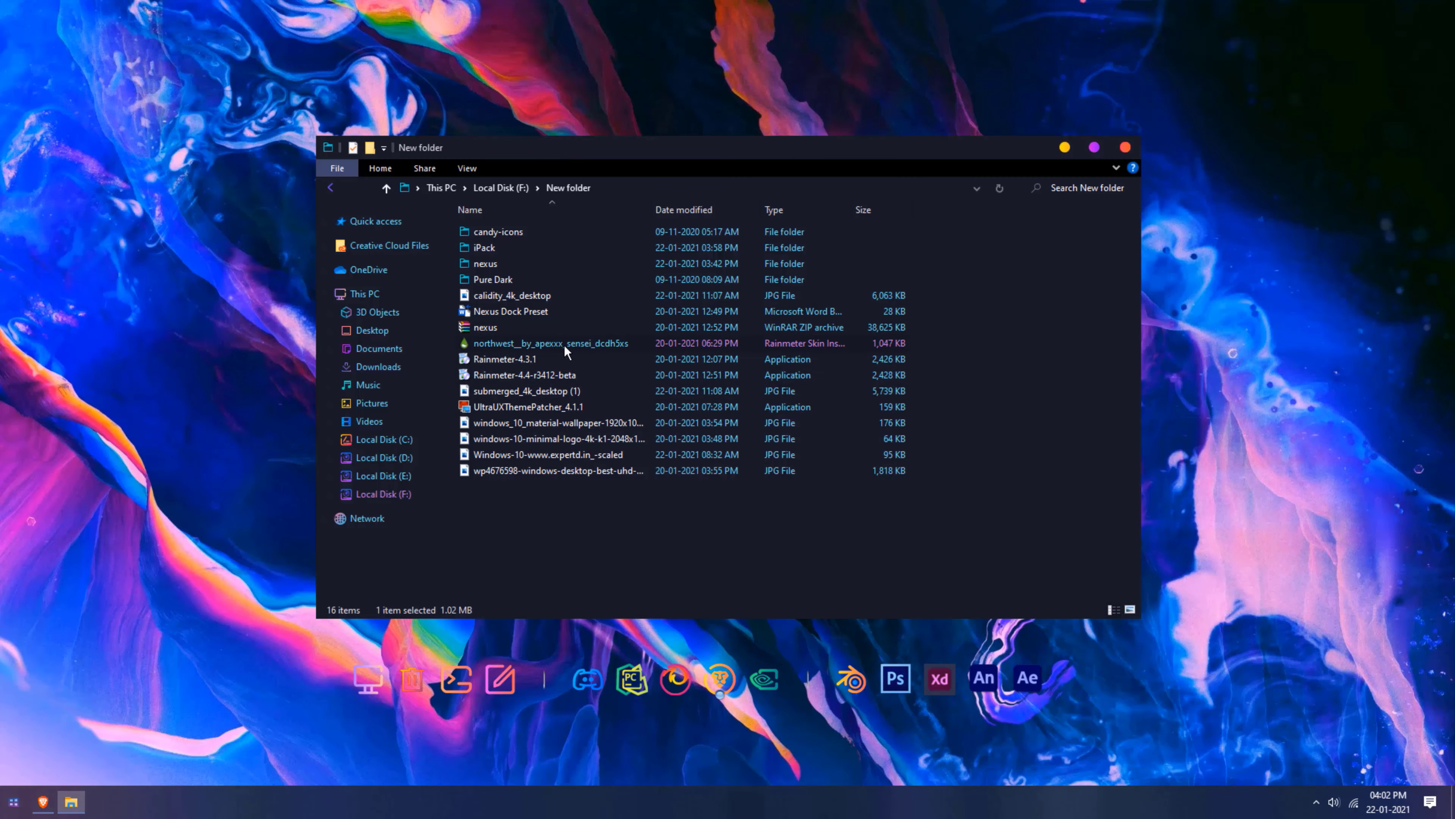
double_click(578, 343)
right_click(146, 441)
left_click(218, 617)
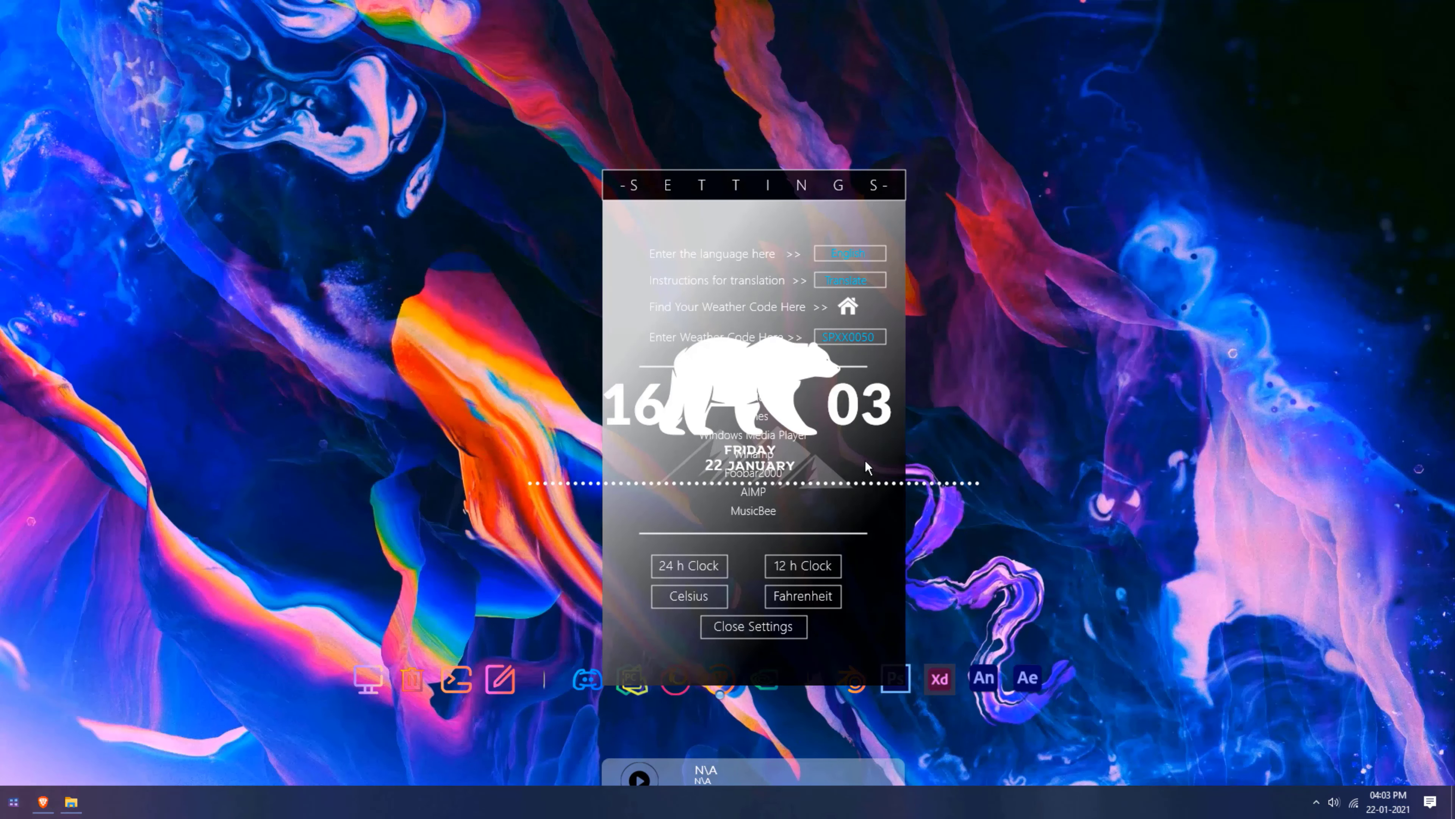
left_click(775, 633)
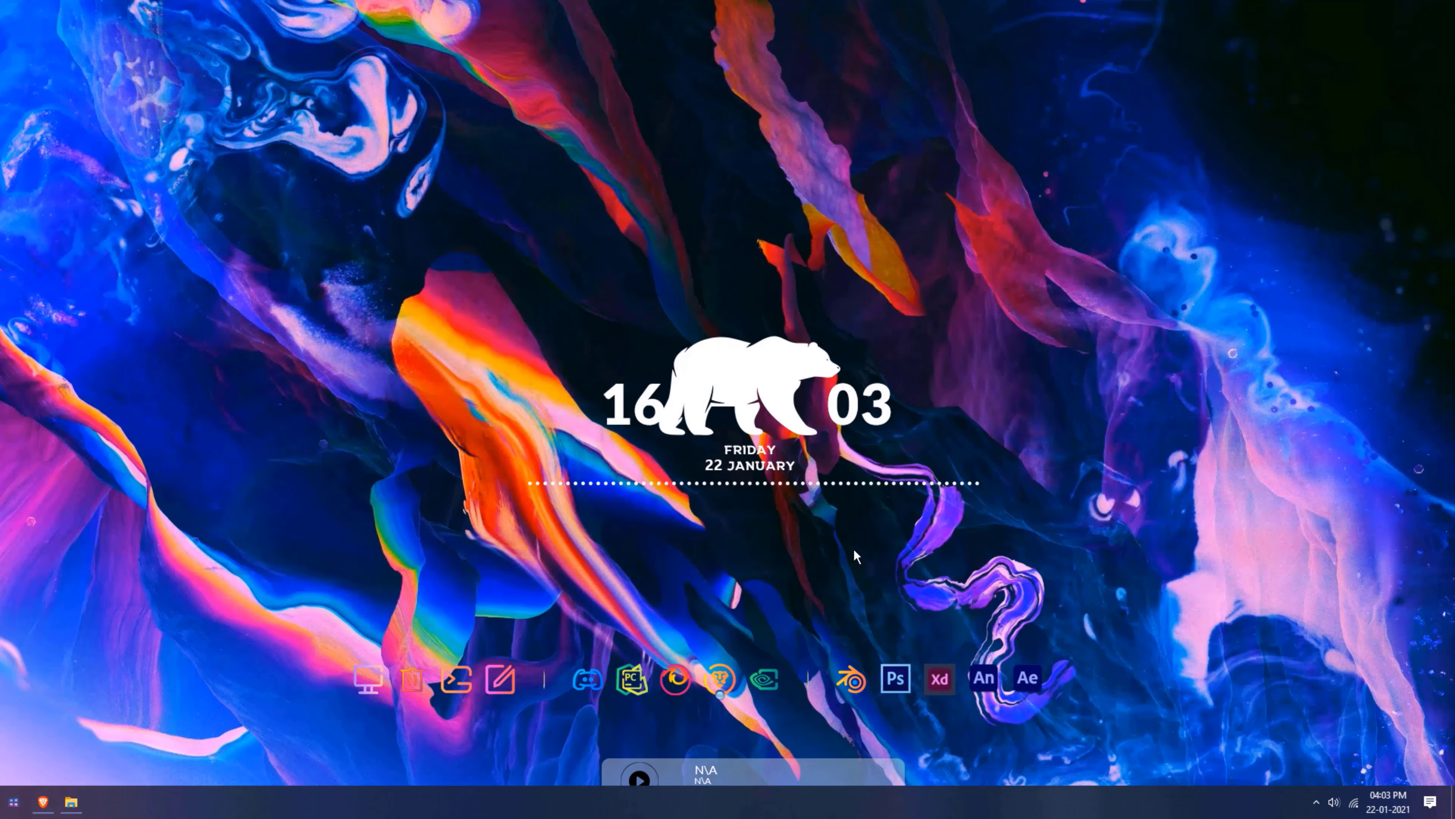
Step: Set the bear clock skin to use Windows Media Player and a 12 h clock, closing its settings when done
left_click(718, 390)
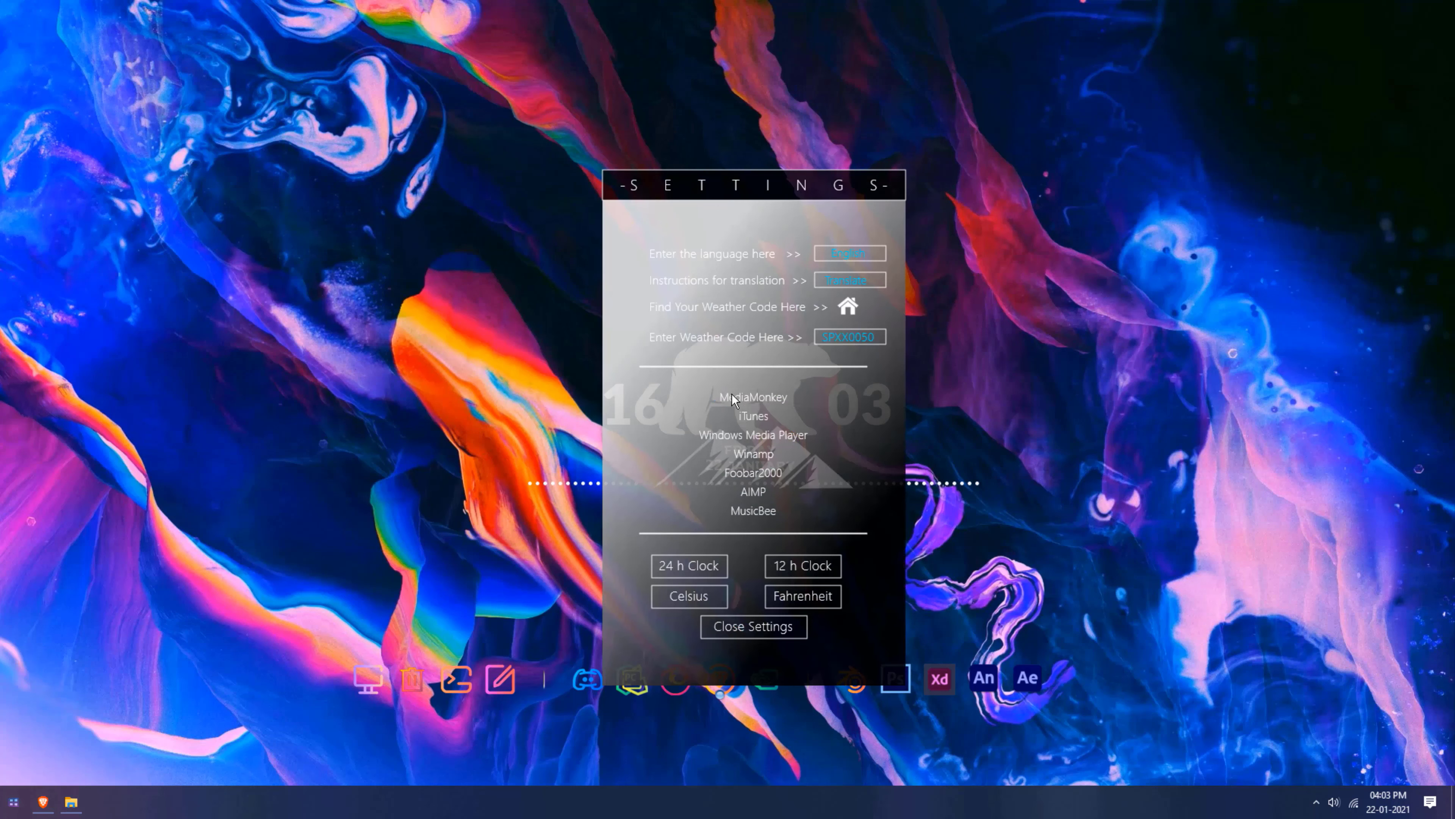
left_click(750, 436)
left_click(796, 569)
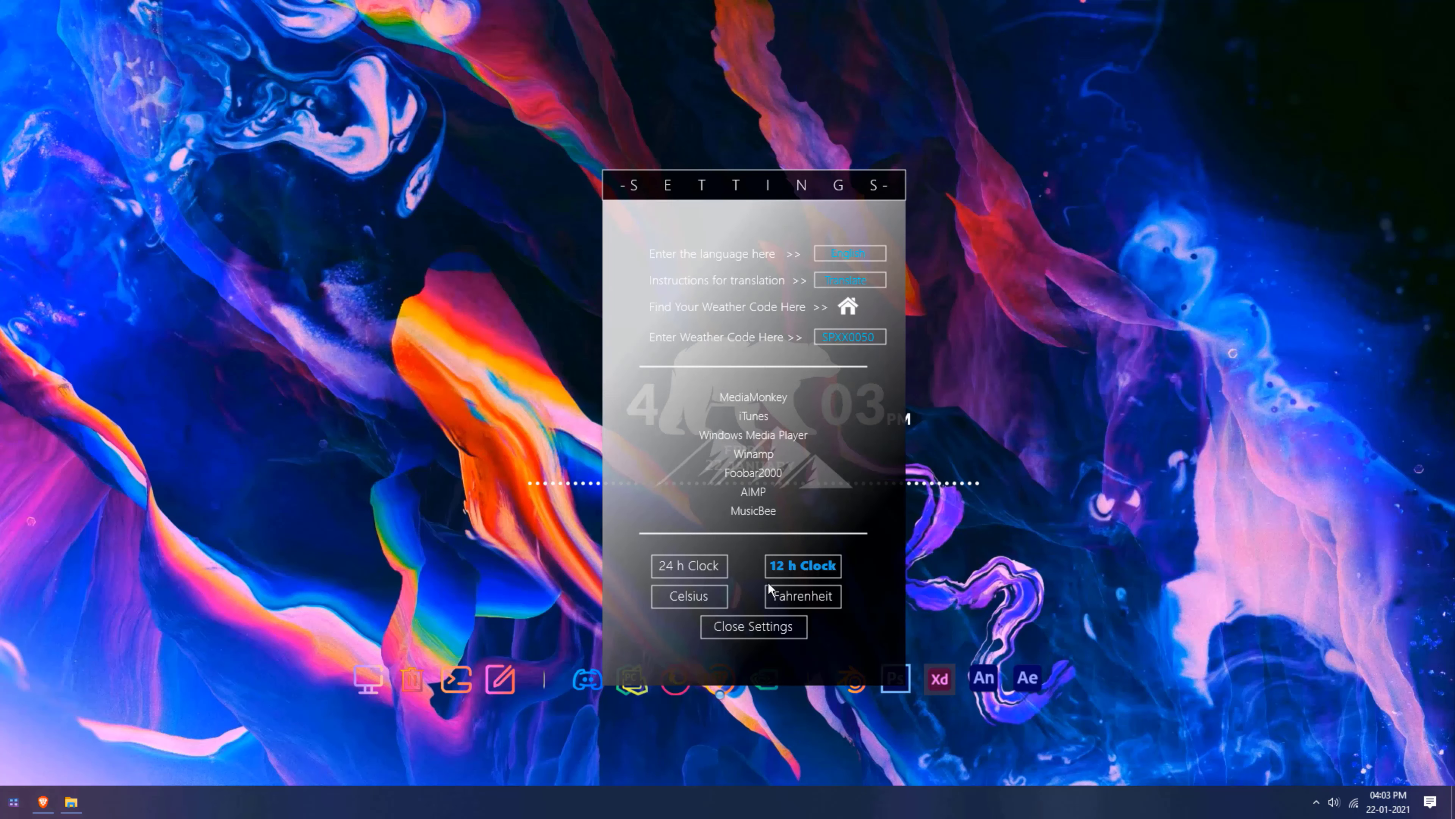
left_click(756, 631)
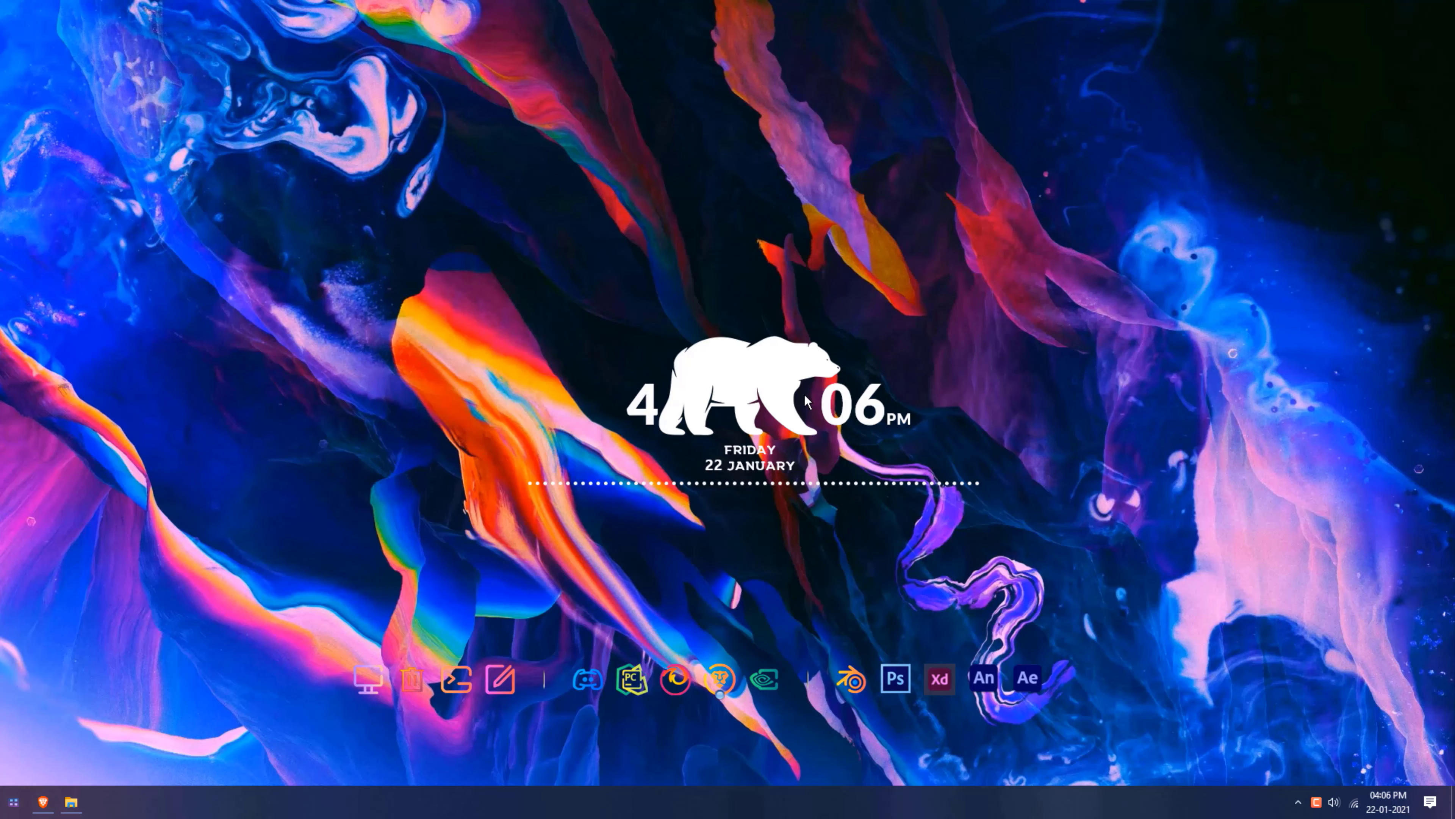
Step: Play the RedMoon MP3 from Local Disk (F:) to test the skin's visualizer, leaving it playing in the minimized Groove Music window
left_click(71, 802)
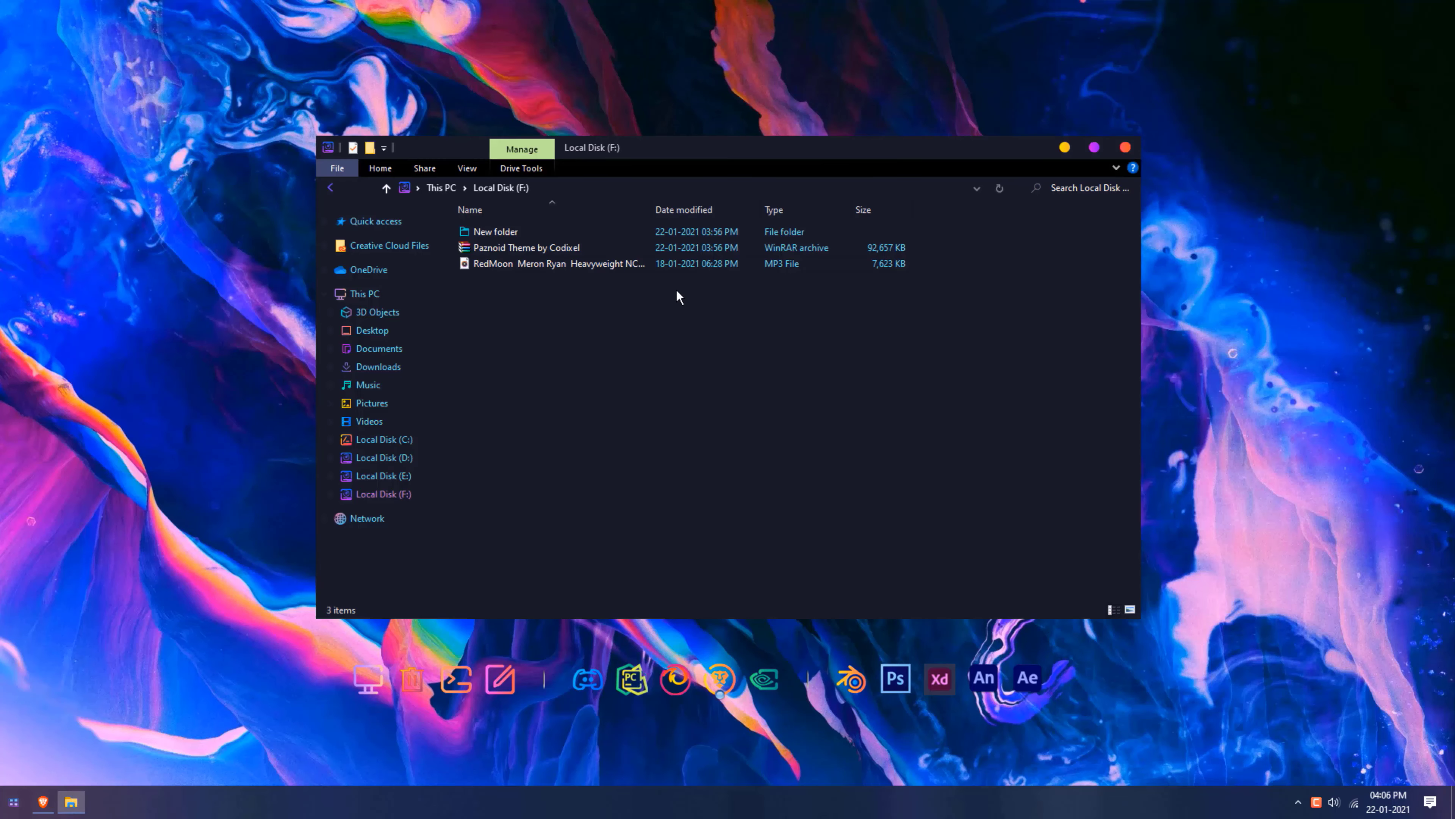
left_click(657, 267)
double_click(655, 264)
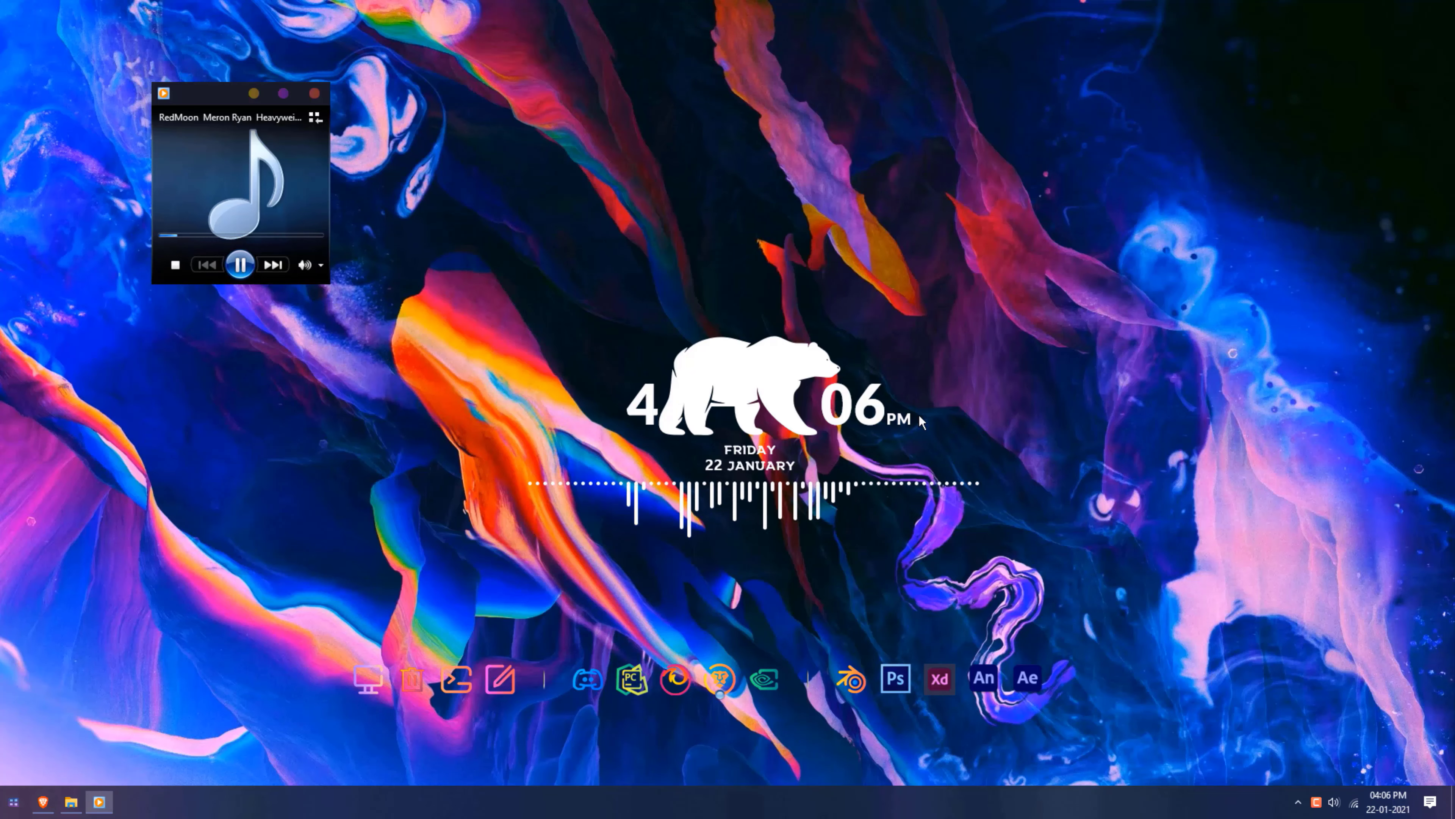
left_click(315, 94)
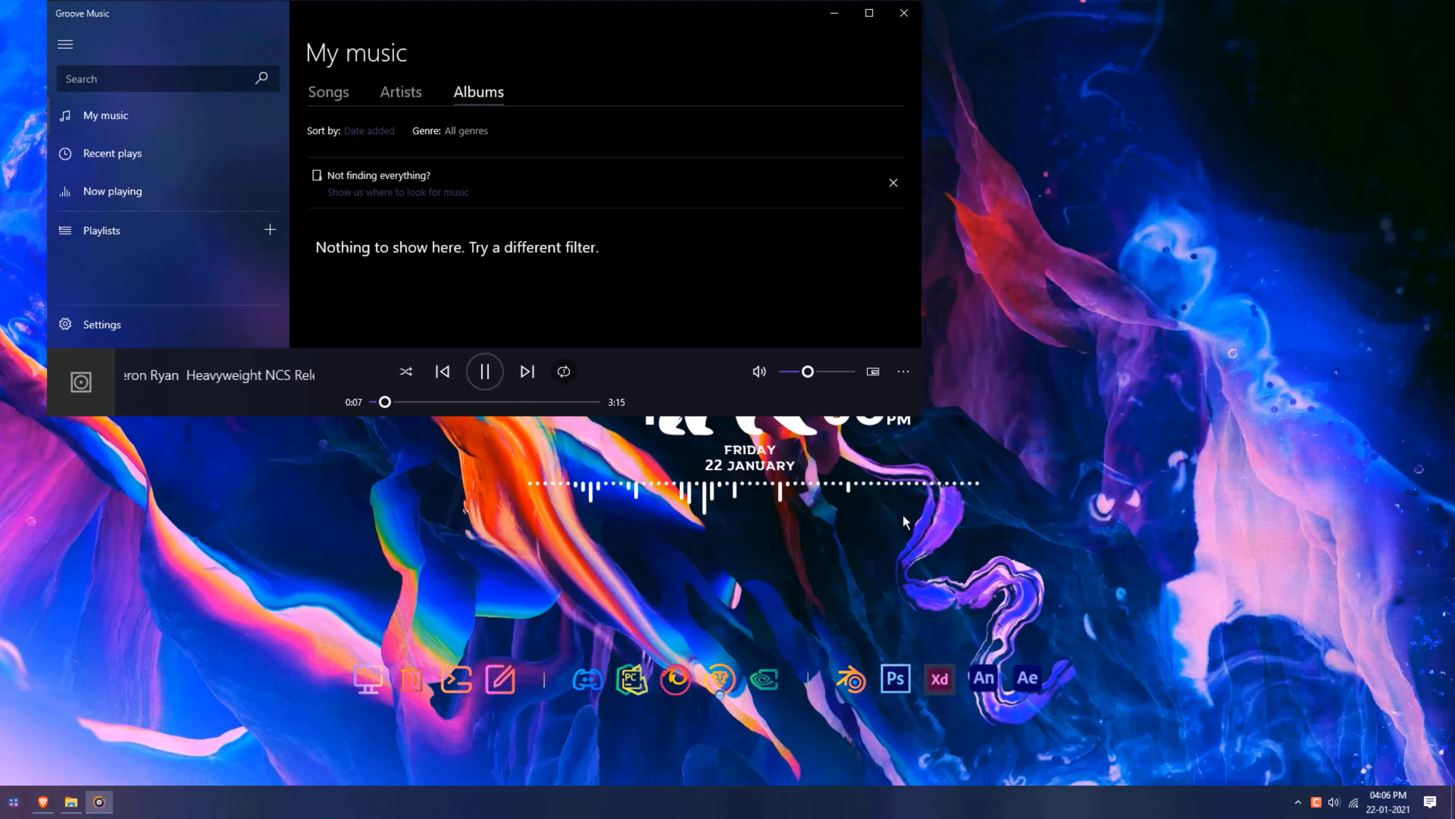
left_click(836, 16)
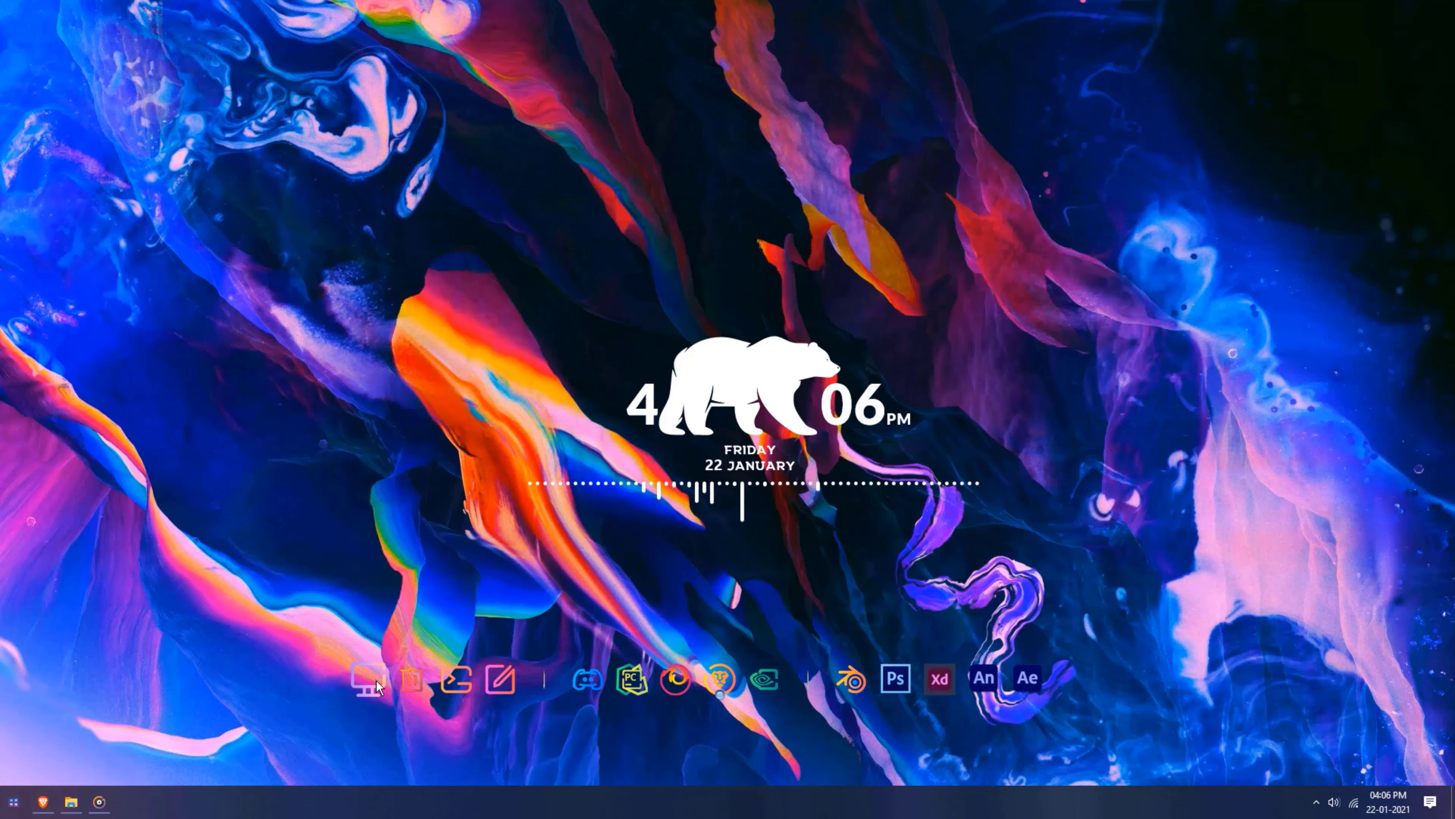
Step: Pin the dock's This PC entry to the taskbar and unpin File Explorer from it
left_click_drag(364, 687, 126, 794)
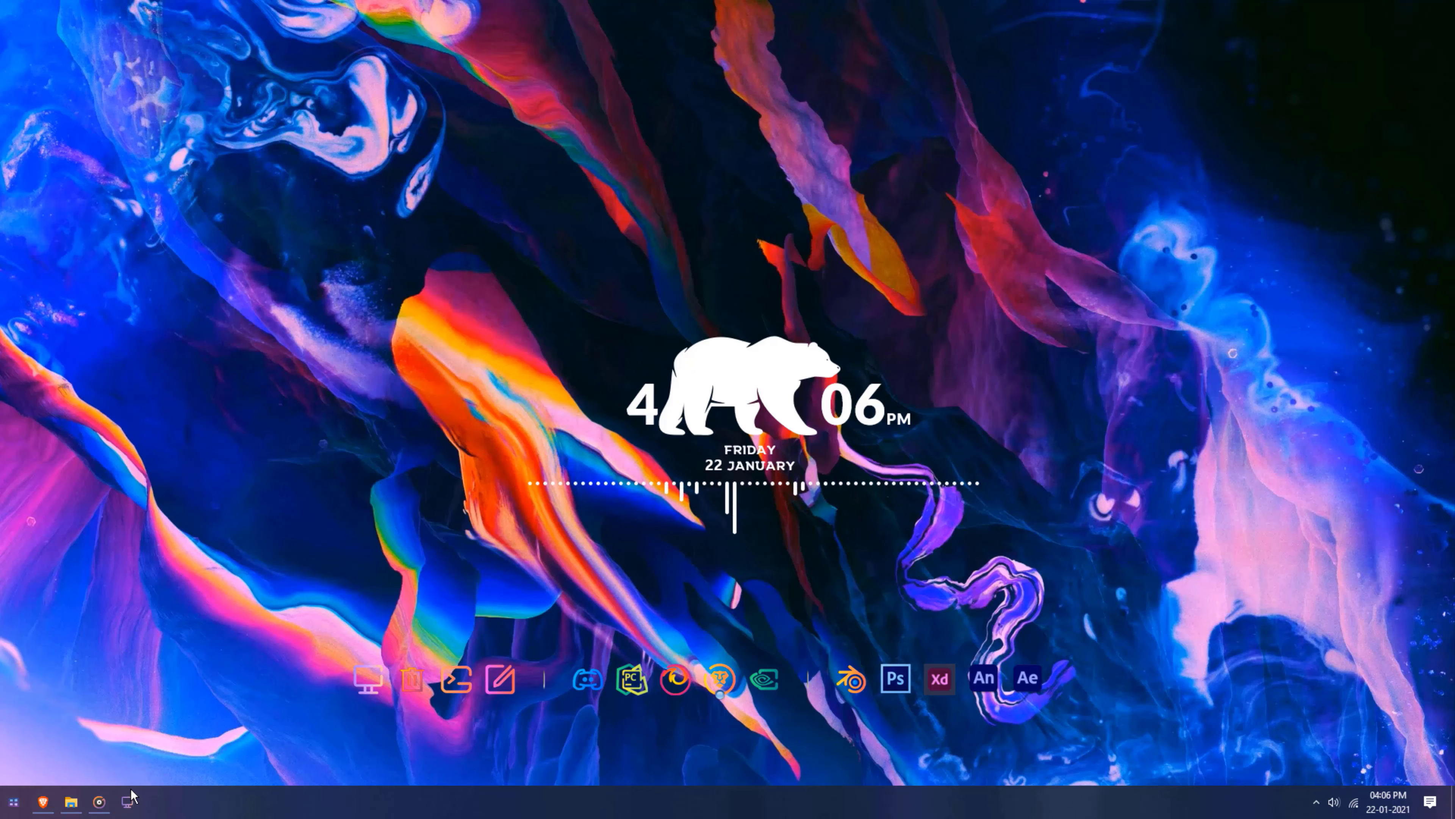
right_click(77, 801)
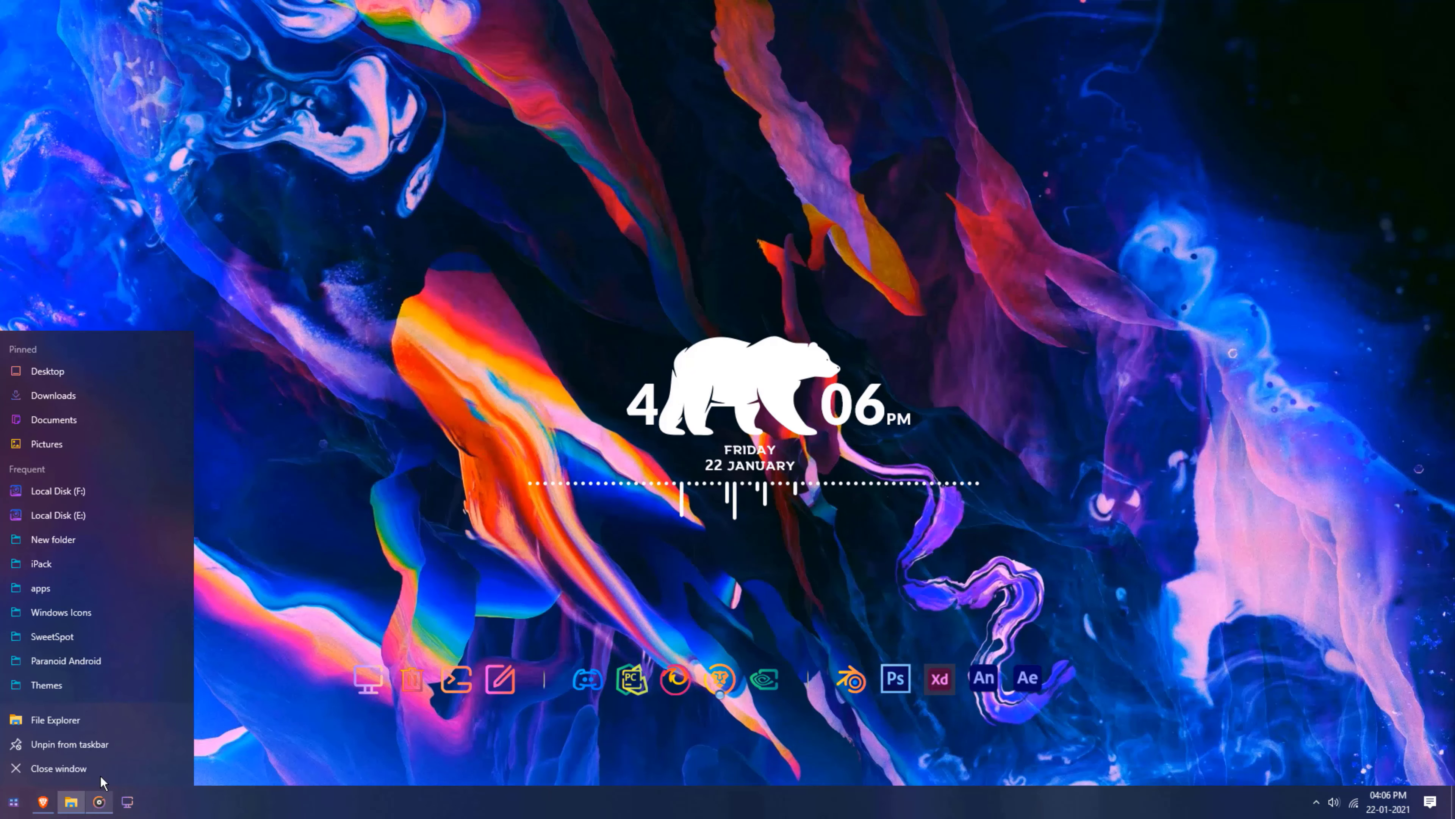
left_click(109, 749)
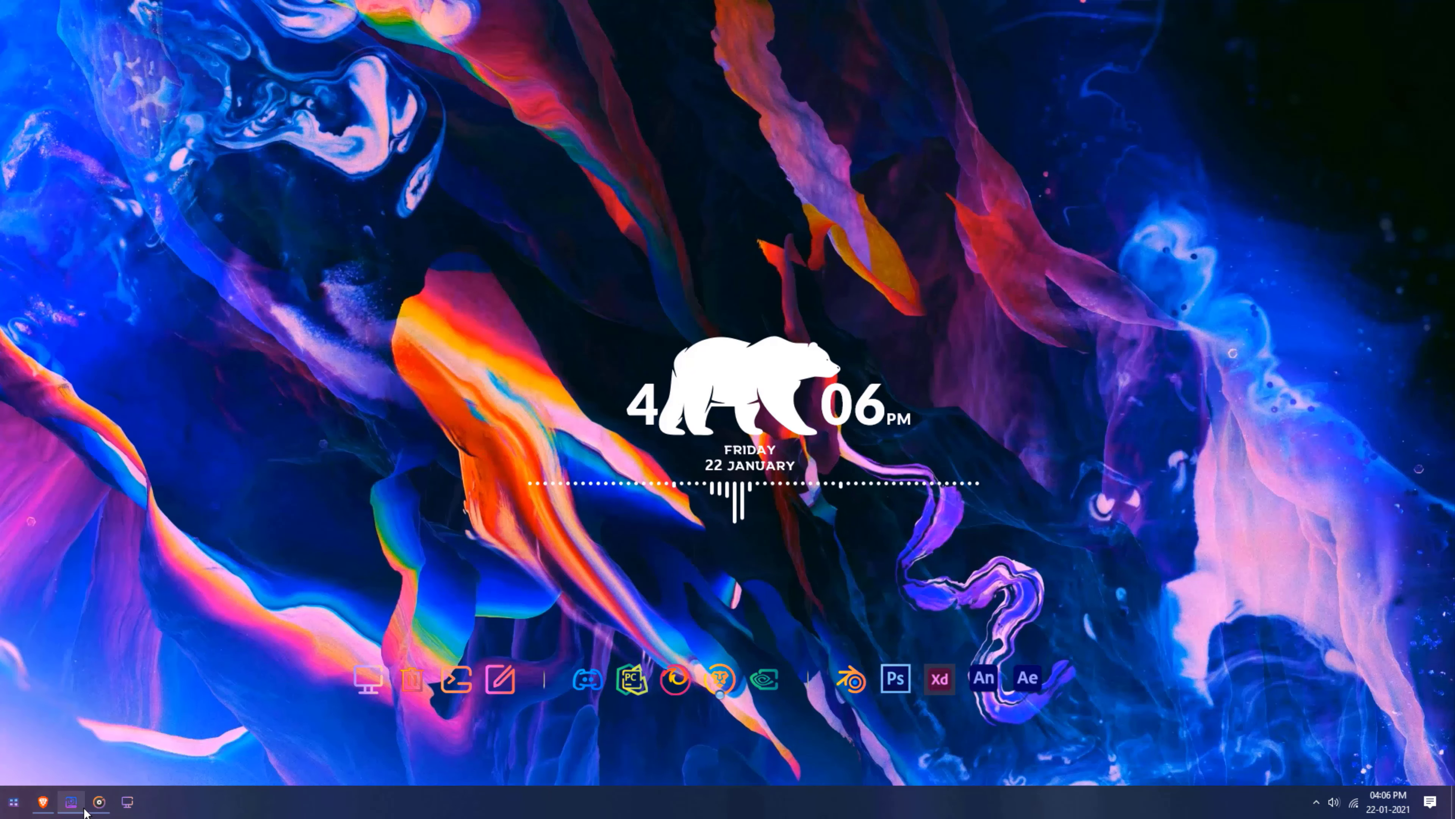
Step: Reorder the taskbar so the This PC shortcut sits before the Brave browser, and open This PC from it
mouse_move(75, 807)
left_click_drag(75, 808, 127, 802)
left_click_drag(99, 802, 46, 794)
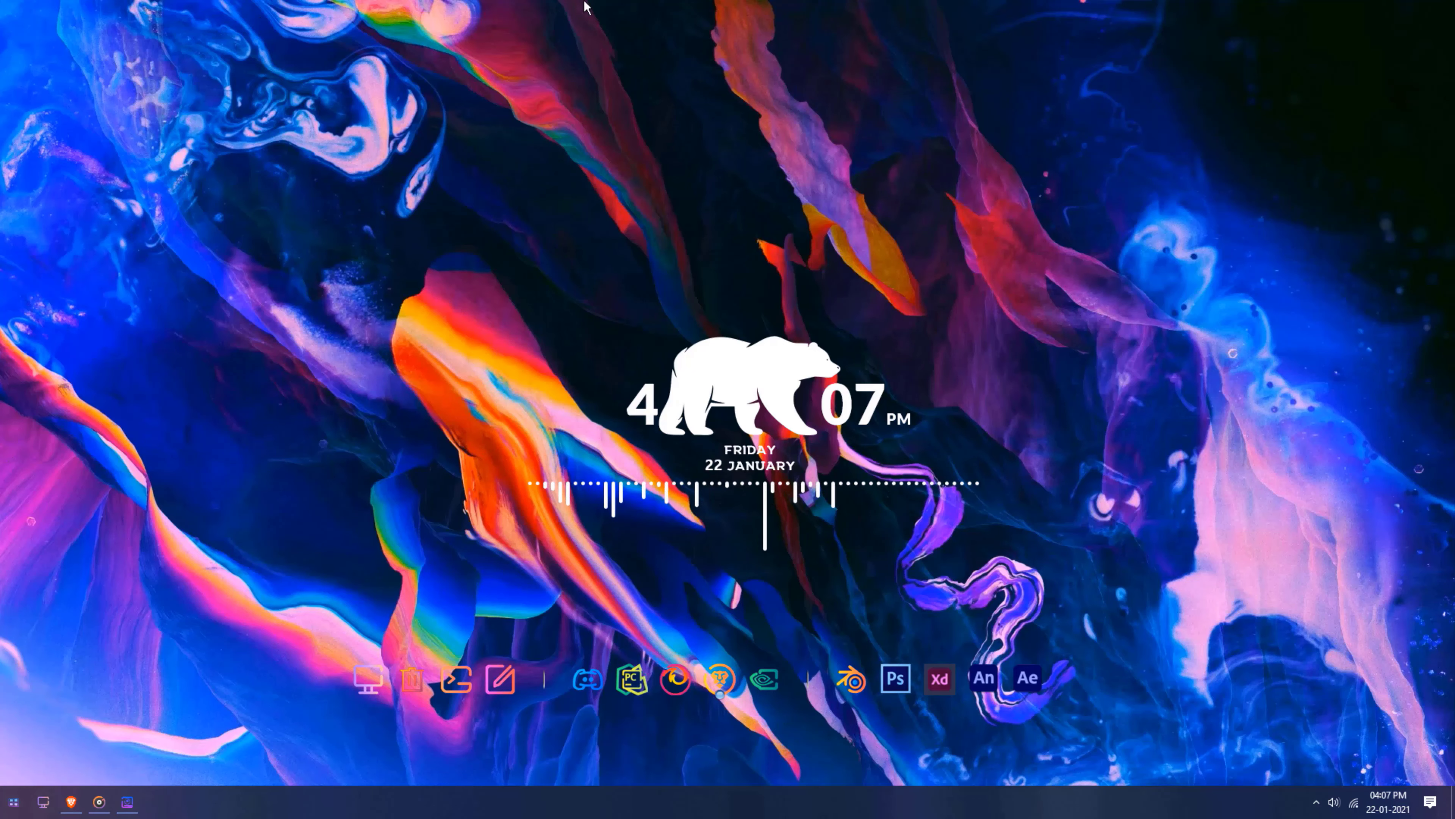
left_click(44, 797)
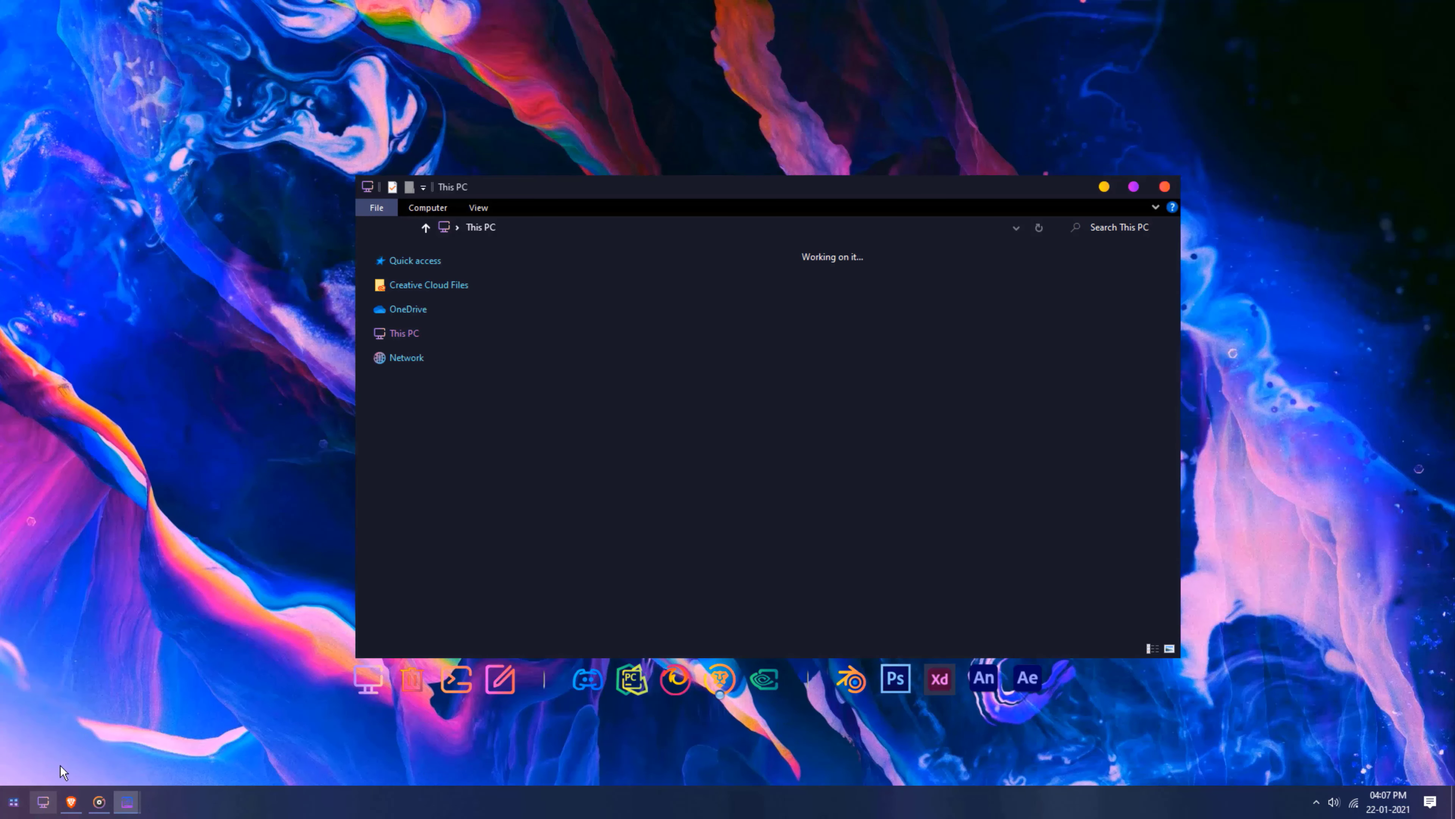